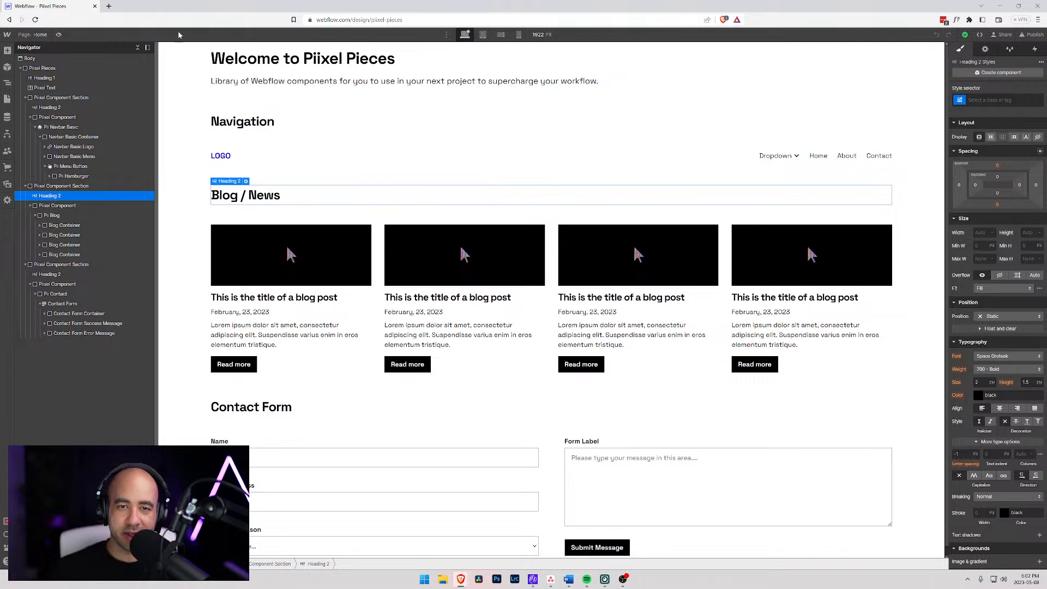
- Open the Webflow status page in a new browser tab
click(439, 88)
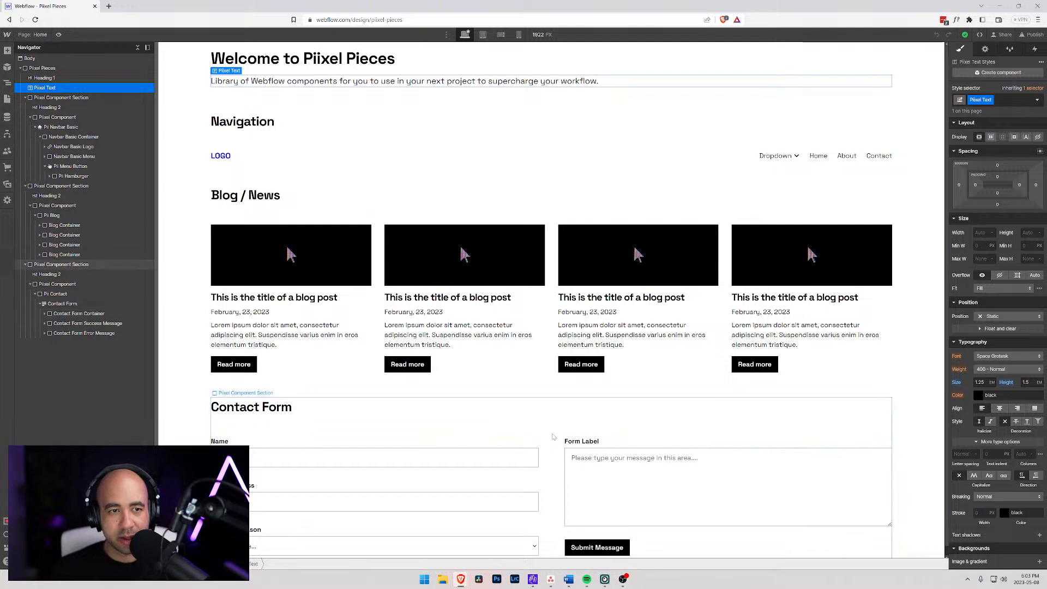
click(108, 6)
text(stgatus webflow)
key(Return)
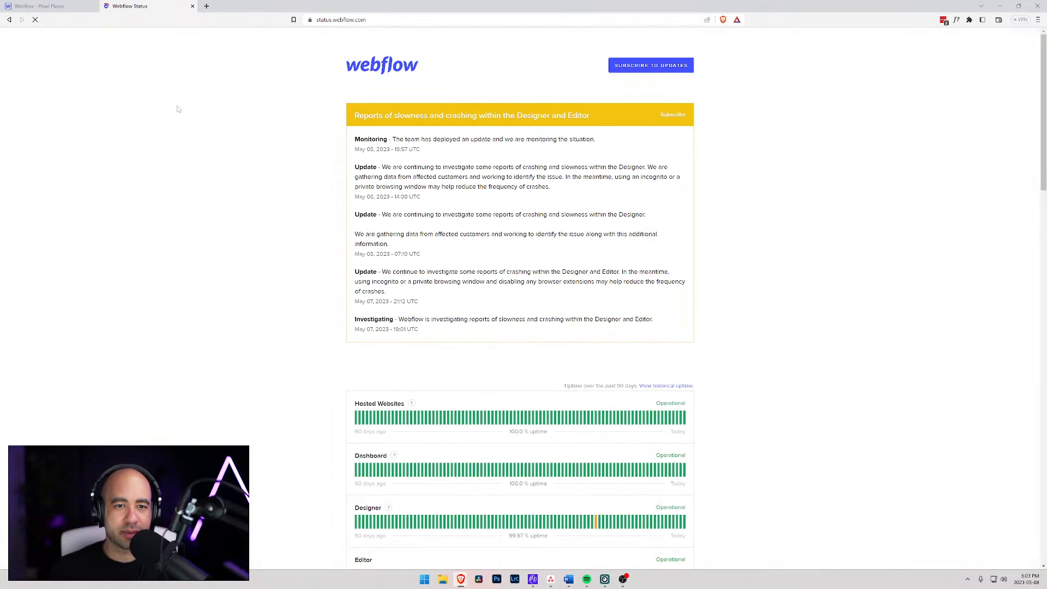
- Read the incident updates and their dates on Designer and Editor slowness, and return to the Designer tab
drag(423, 140, 572, 140)
click(546, 177)
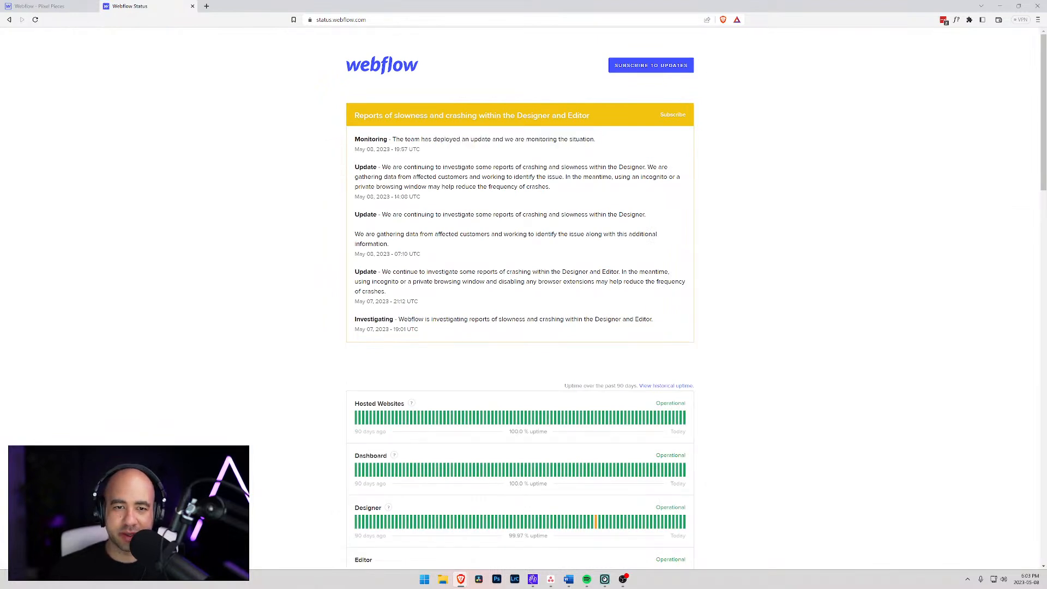
drag(359, 330, 418, 329)
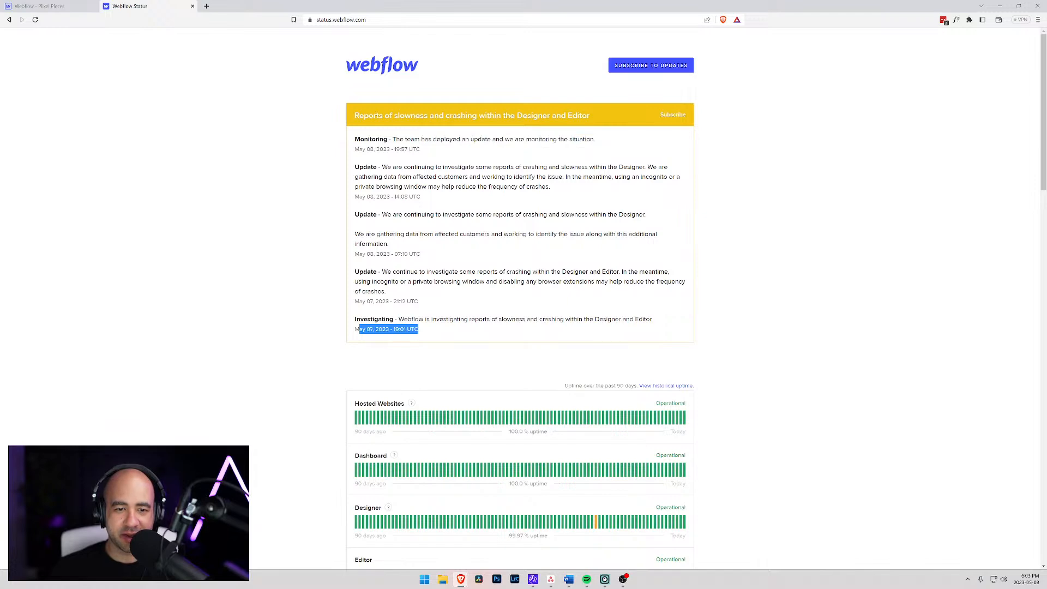
drag(376, 149, 417, 150)
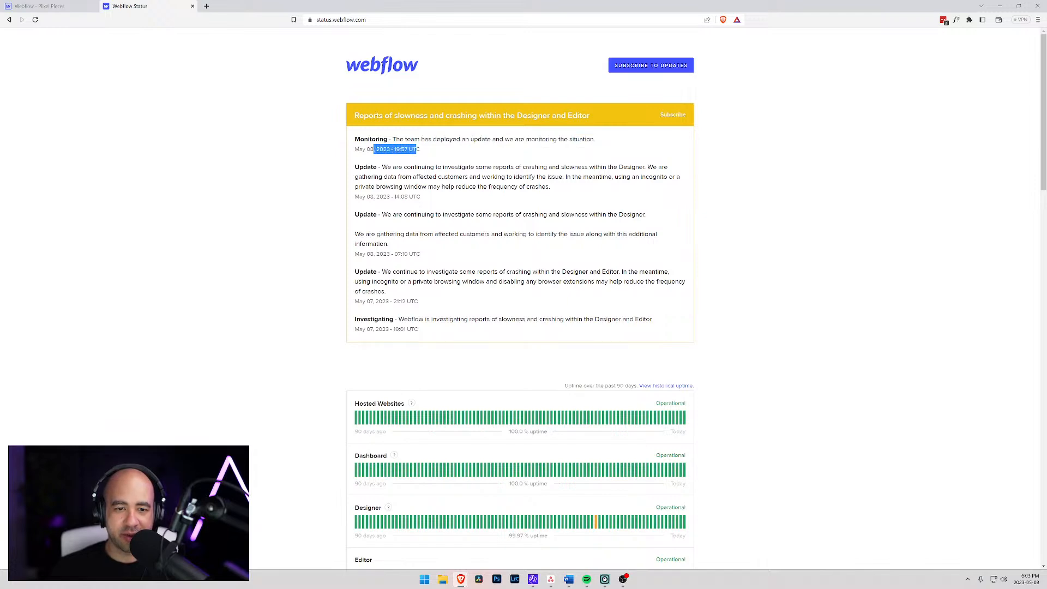
click(60, 6)
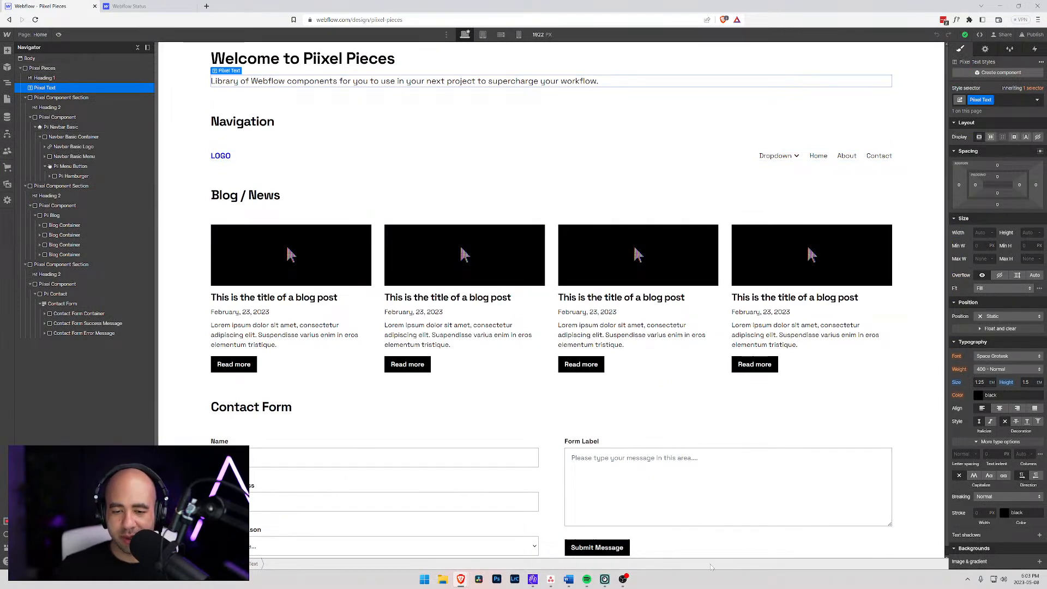
click(587, 579)
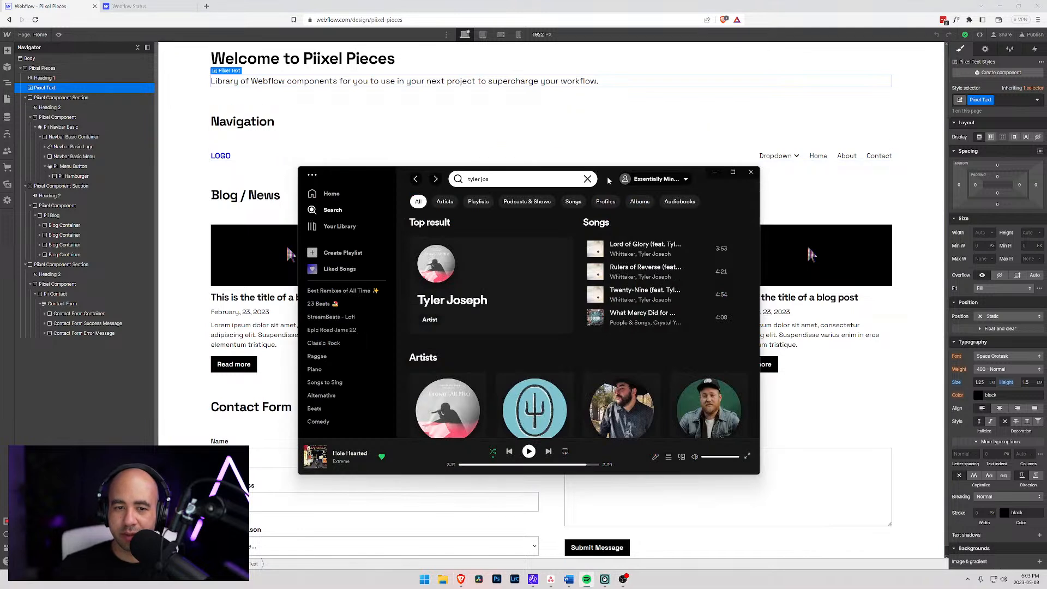
click(588, 579)
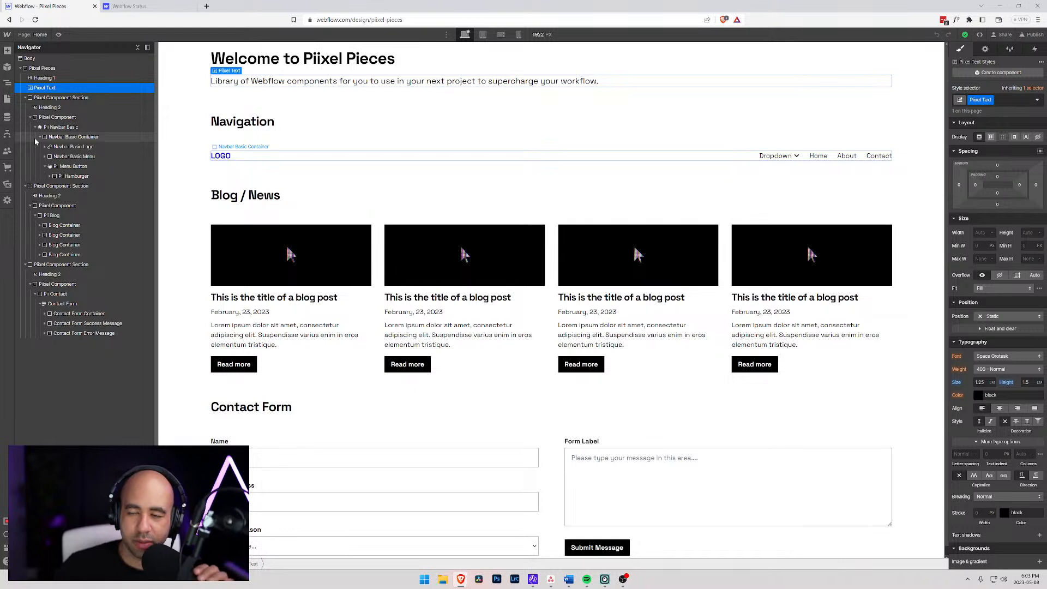
- Examine how the Home page is built: the section headings, navbar container, blog grid and contact form container
click(343, 115)
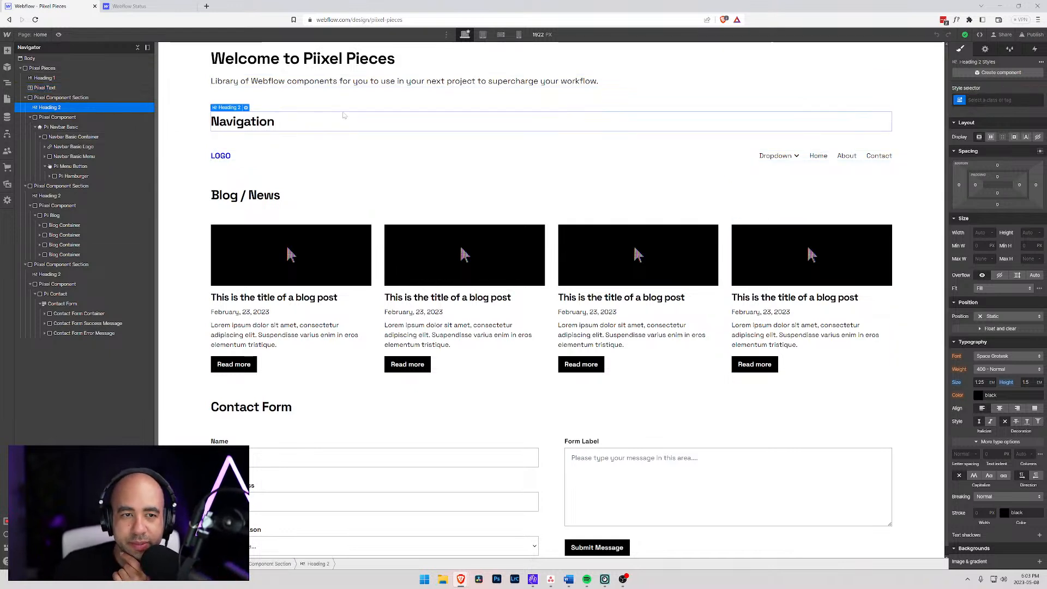
click(266, 93)
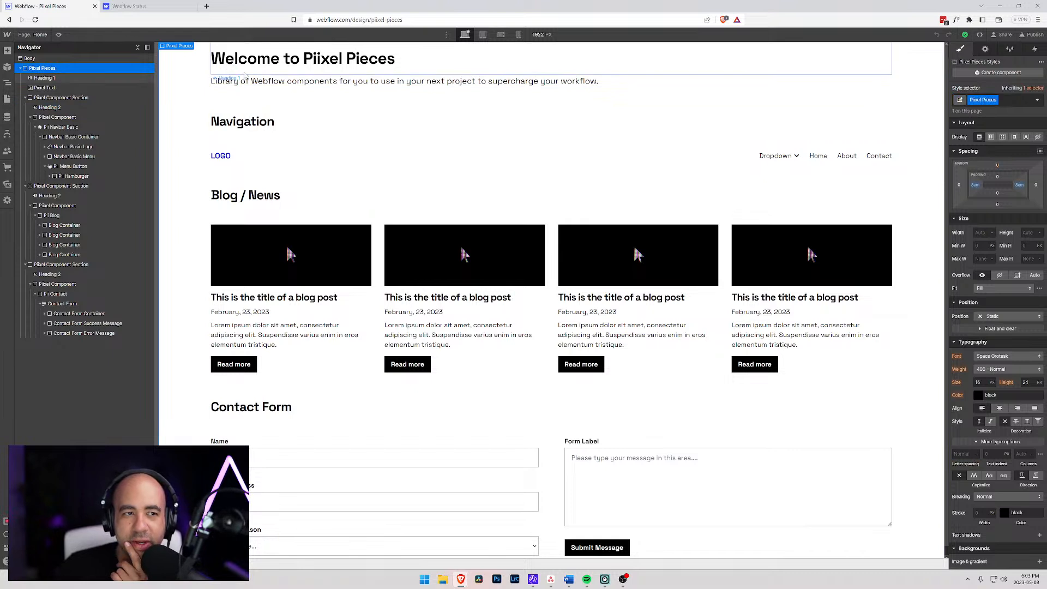
click(344, 124)
click(349, 201)
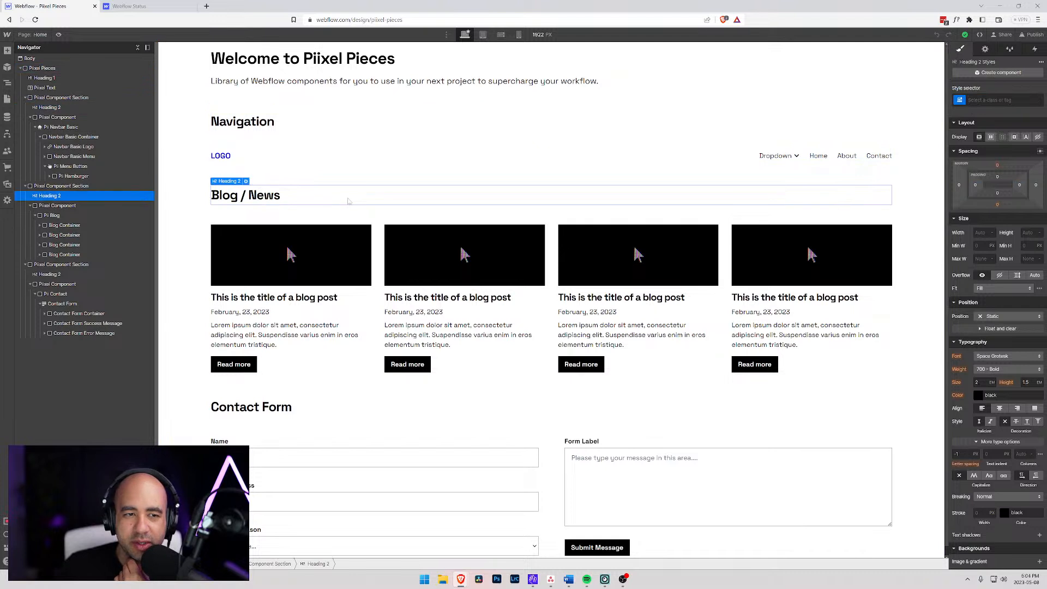
click(300, 122)
click(321, 194)
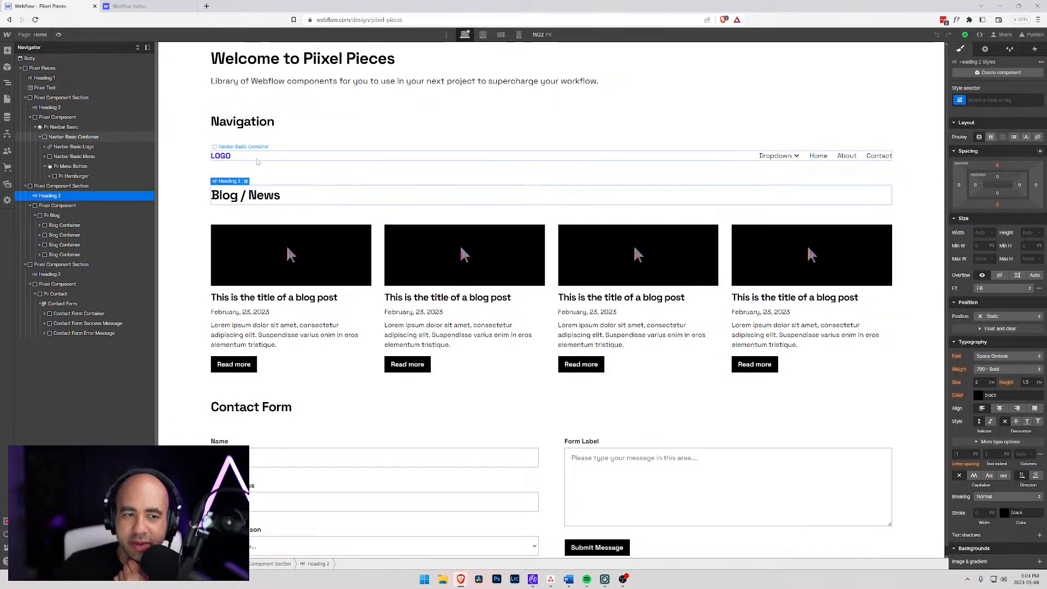
click(480, 157)
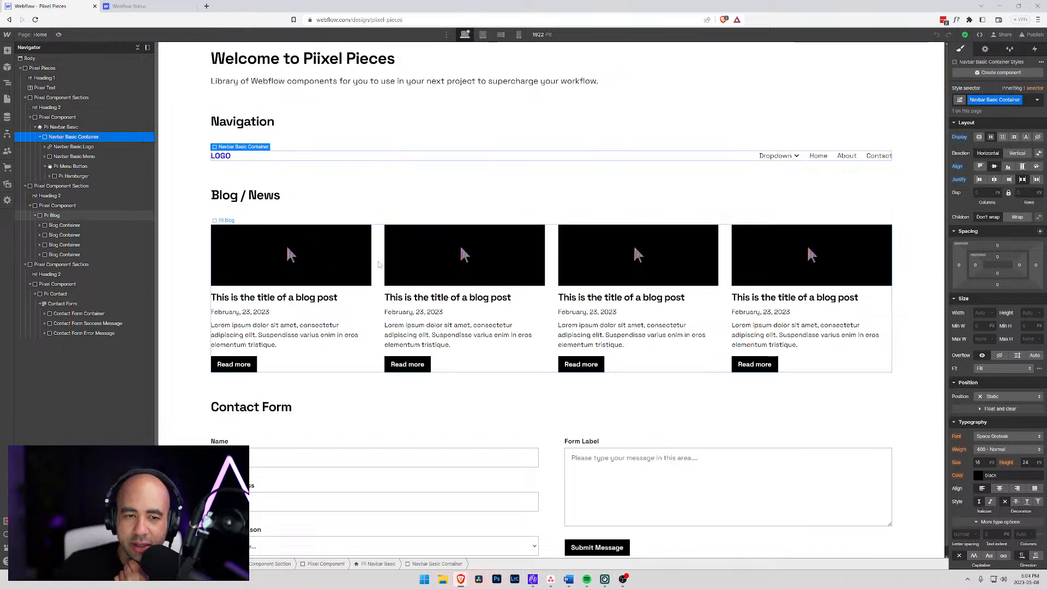
click(357, 270)
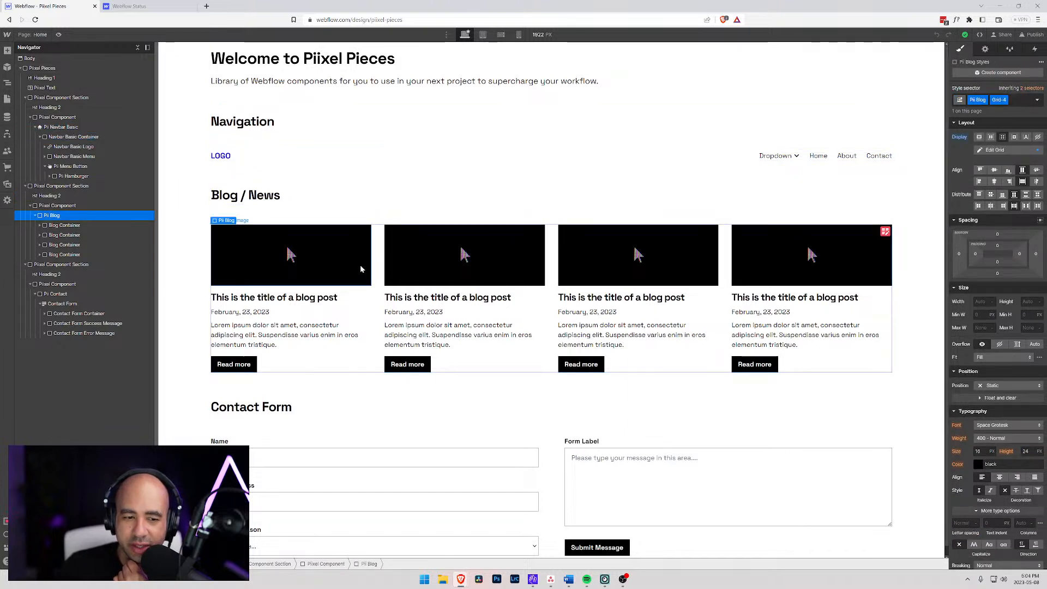
scroll(360, 266, down, 1)
click(498, 424)
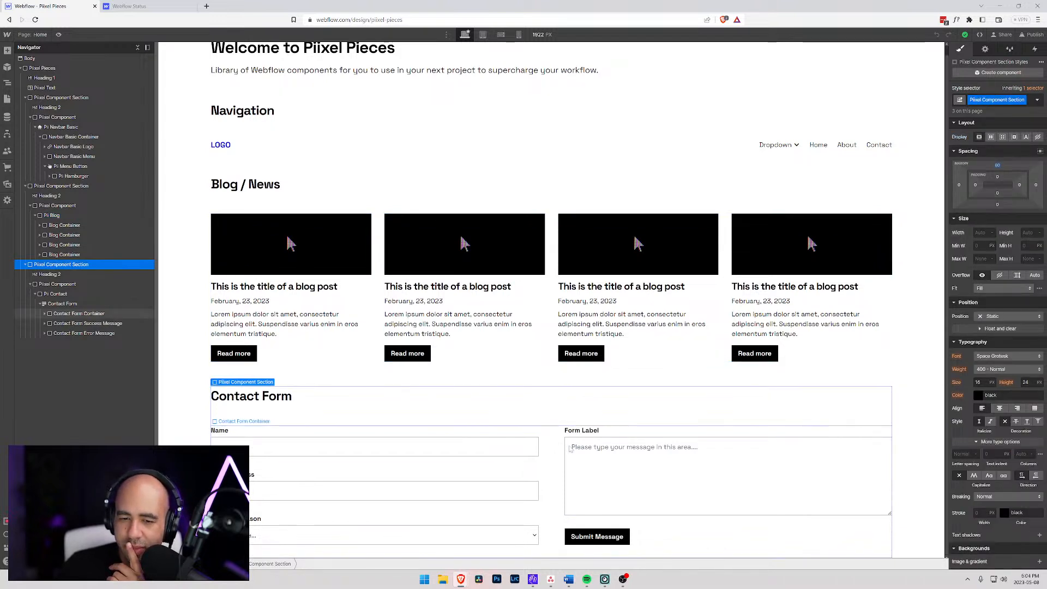
click(547, 445)
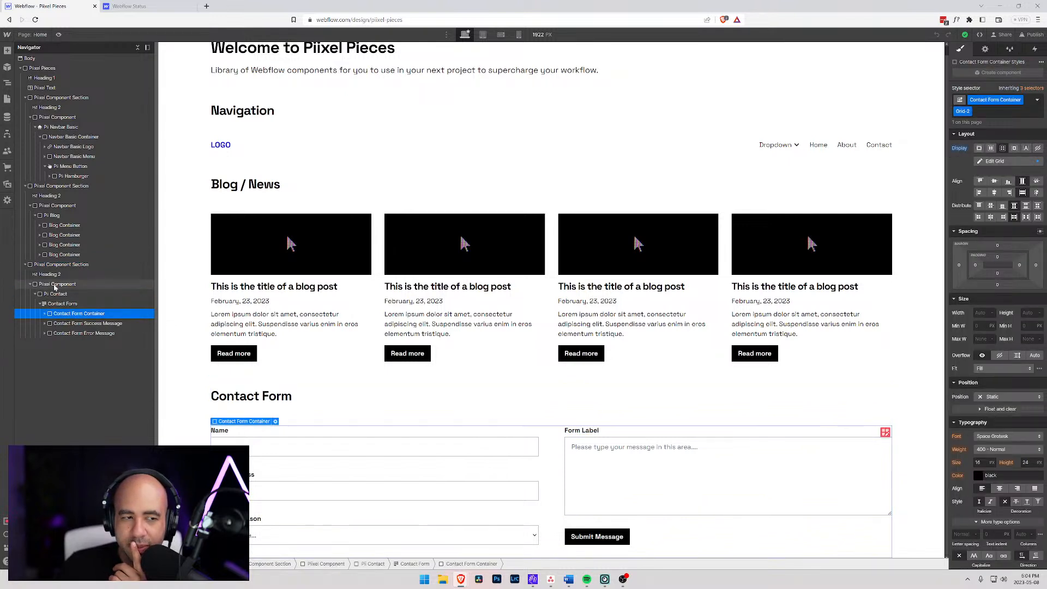
scroll(295, 253, up, 1)
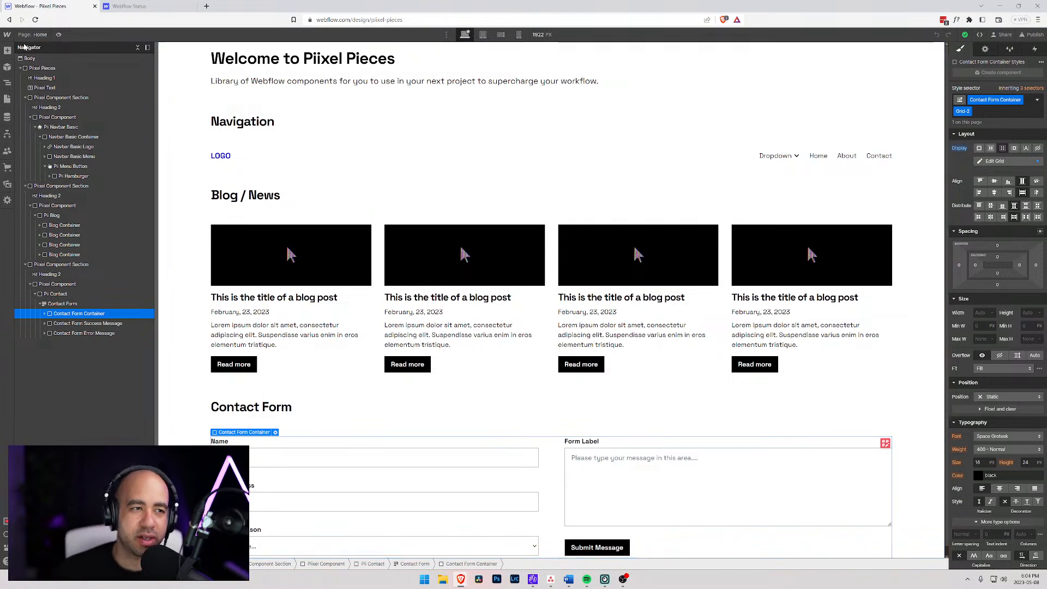
- Inspect the All H2 Headings tag styles on the Blog / News heading, and the styles of the blog container and grid
click(47, 77)
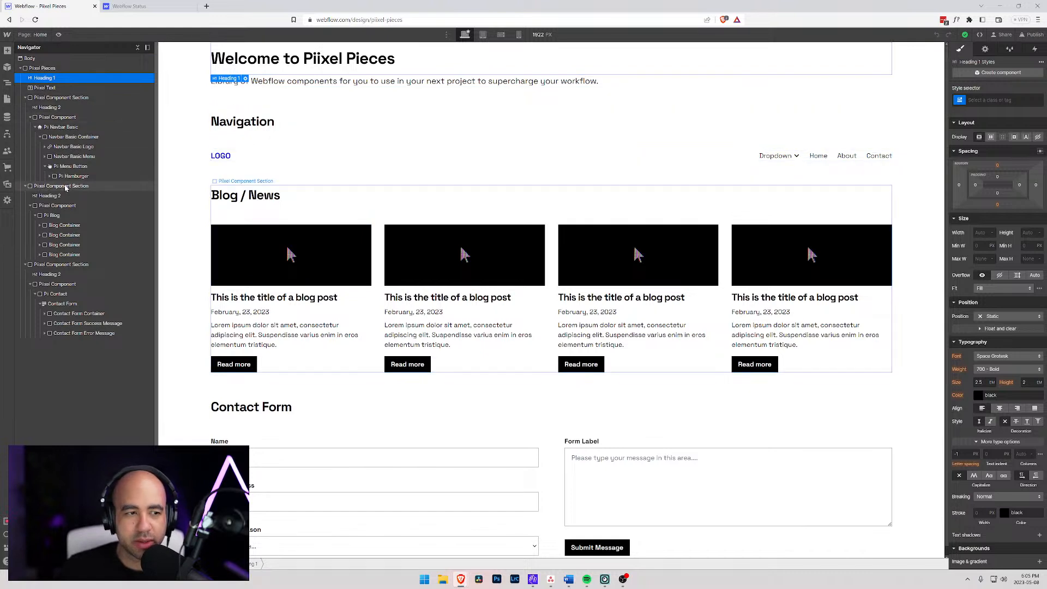
click(49, 197)
click(990, 99)
click(975, 147)
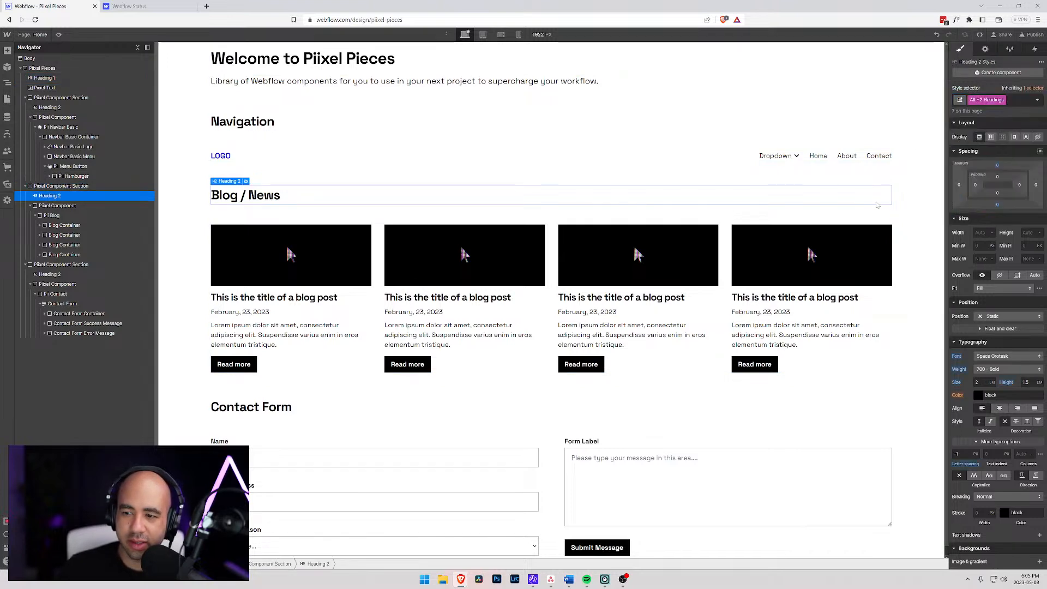
scroll(993, 247, down, 5)
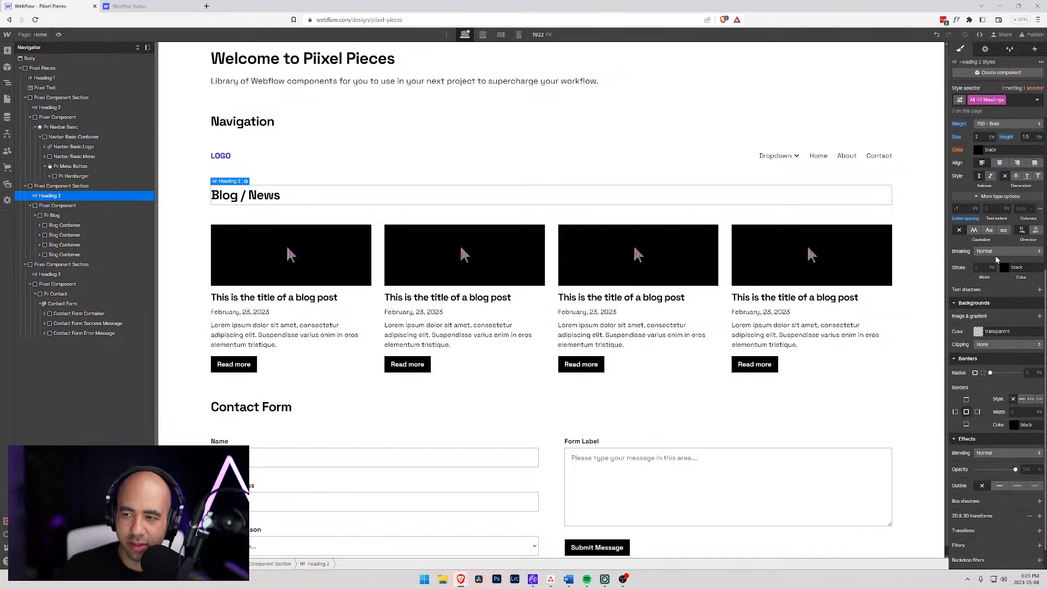
scroll(996, 255, up, 5)
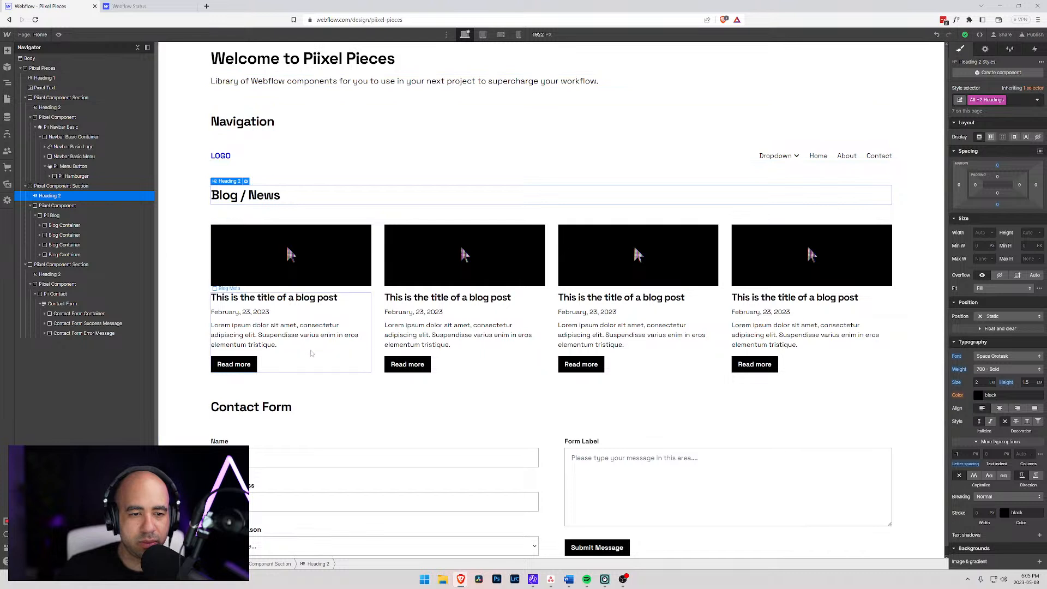
click(359, 295)
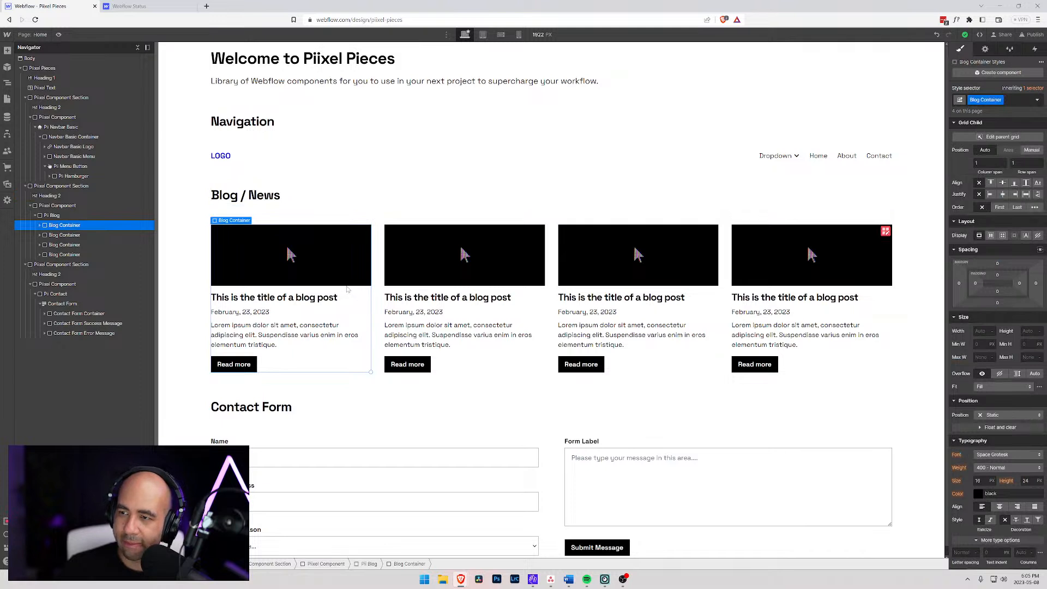
click(59, 217)
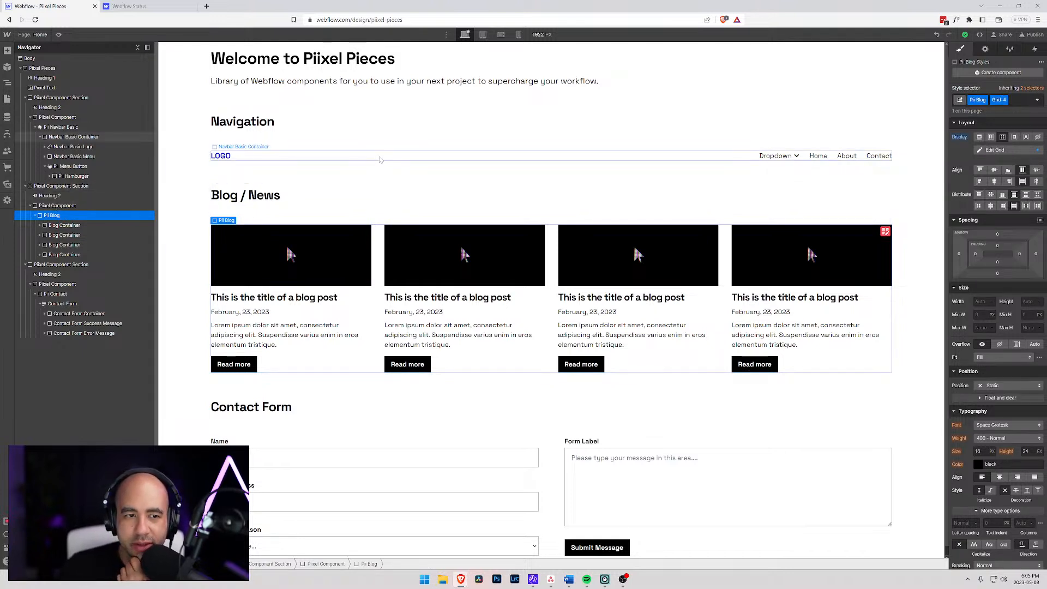
- Create a new static page named "Style Guide" and select its Body element
click(33, 34)
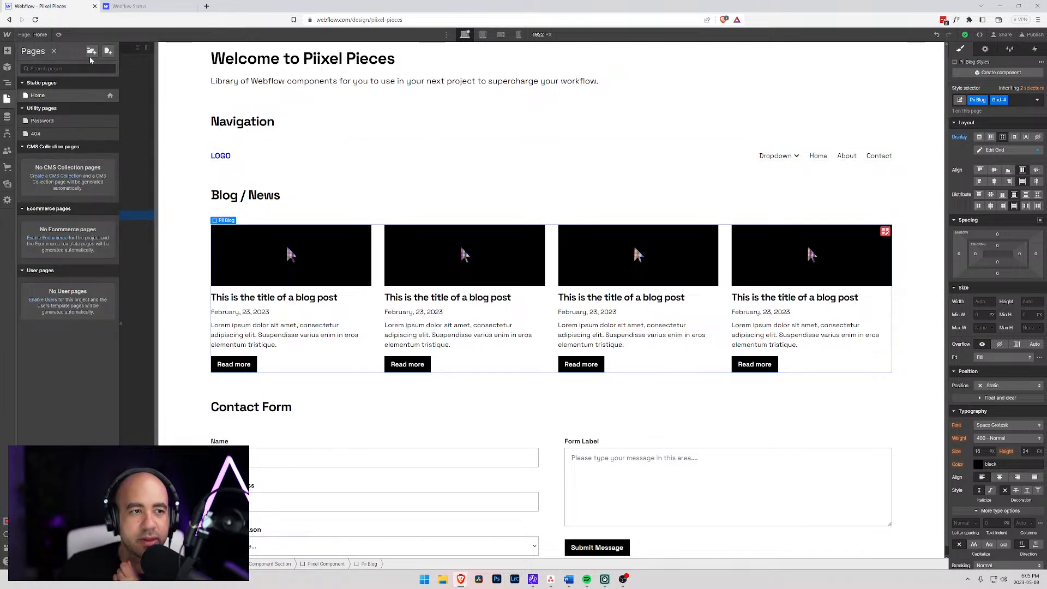
click(111, 54)
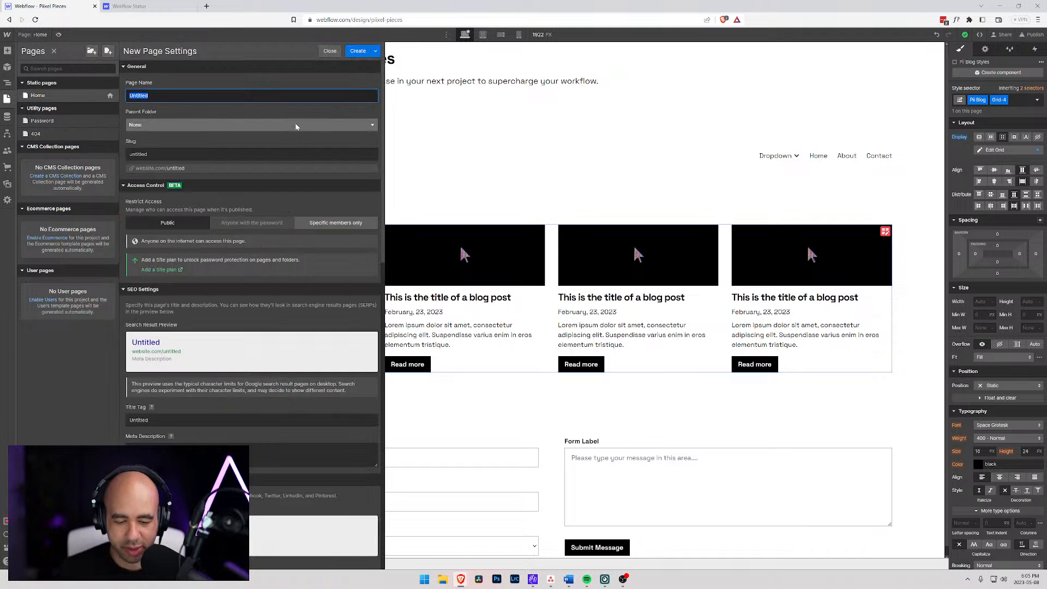
text(Style Guide)
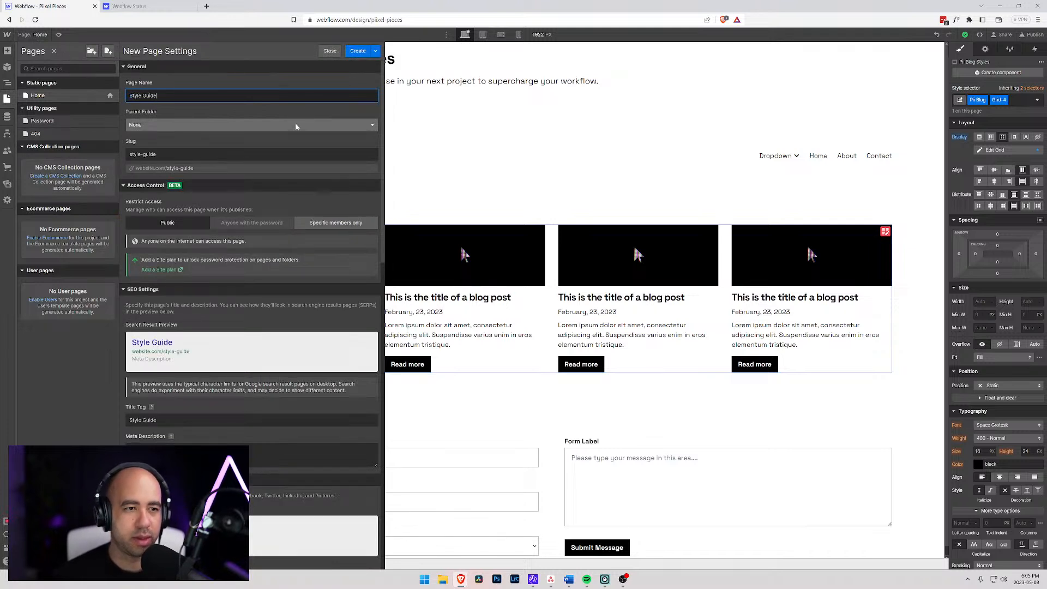
click(359, 52)
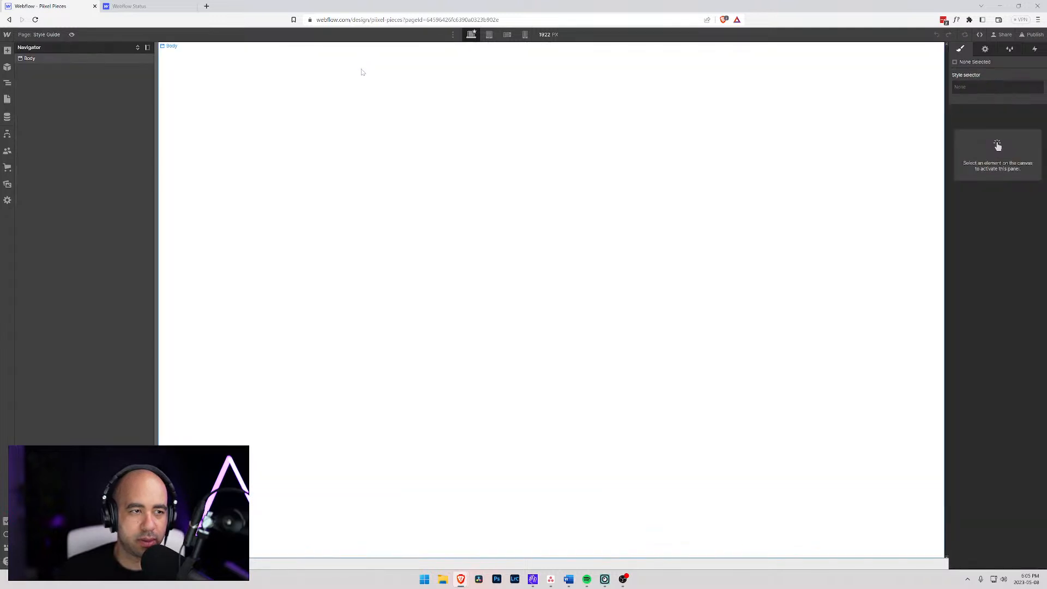
click(24, 59)
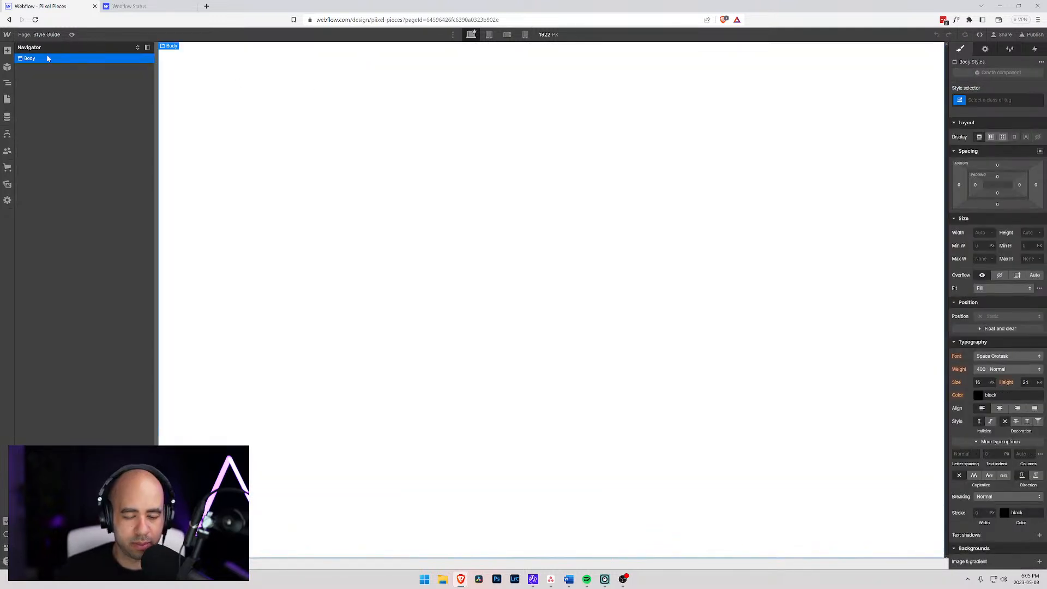
- Return to the Home page and expand the Piixel Pieces wrapper to view its child elements
click(38, 34)
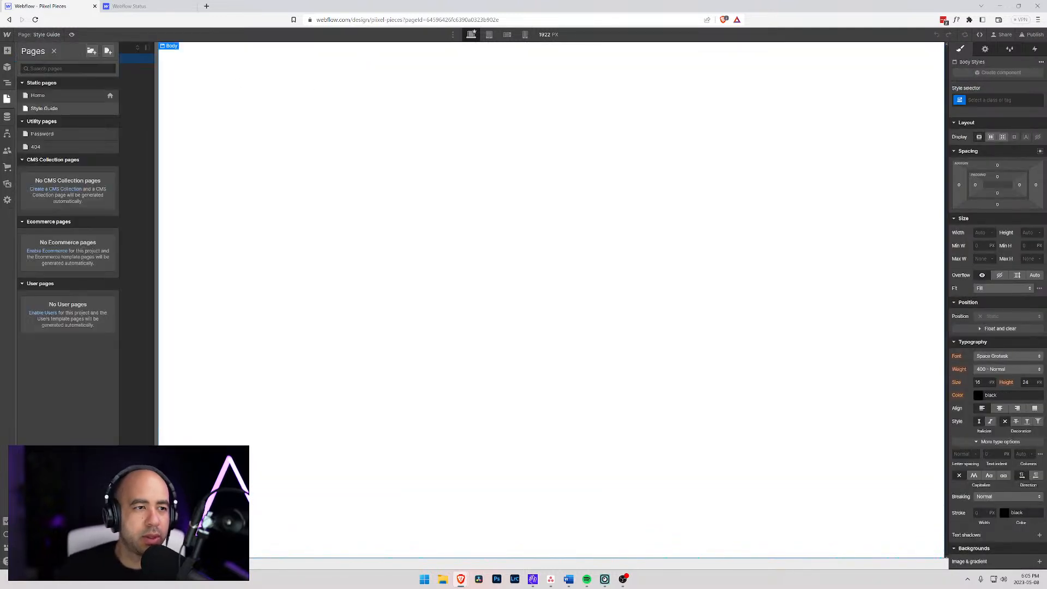
click(38, 95)
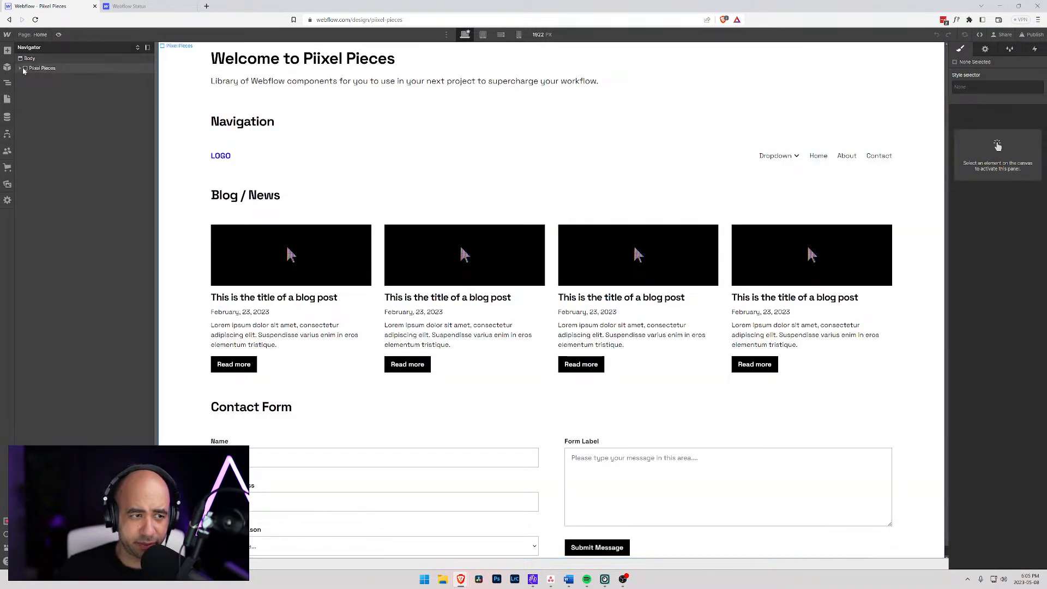
click(19, 68)
click(34, 70)
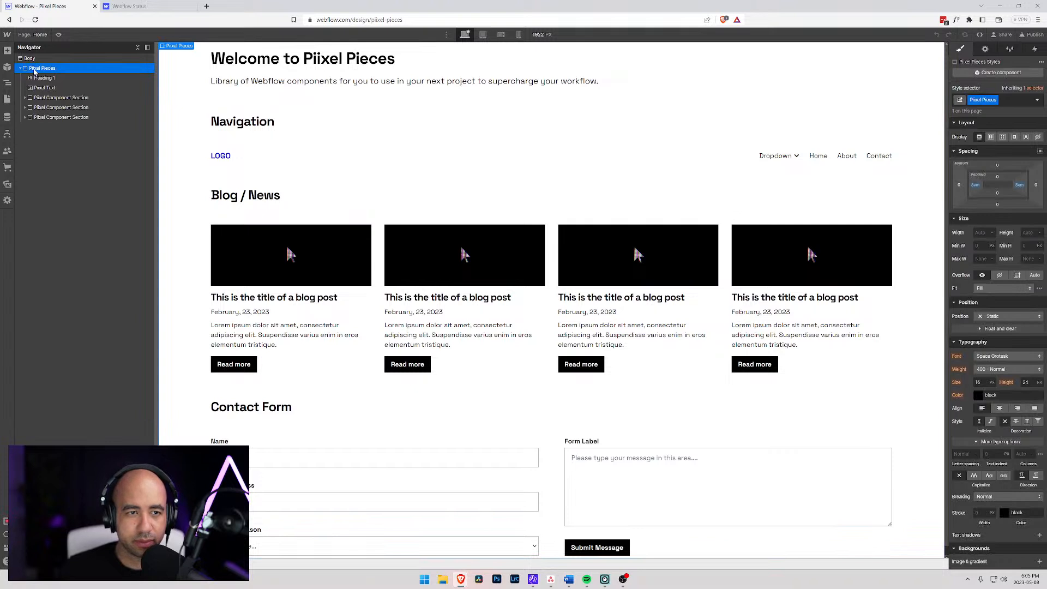
- Inspect the blog grid and the elements nested in its first Blog Container
scroll(229, 271, down, 1)
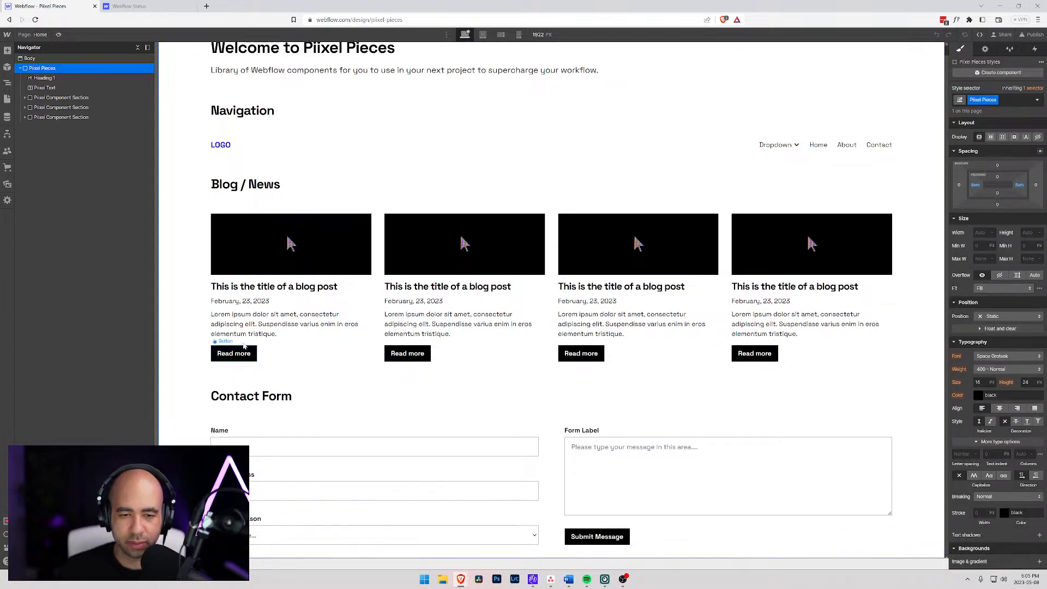
click(354, 281)
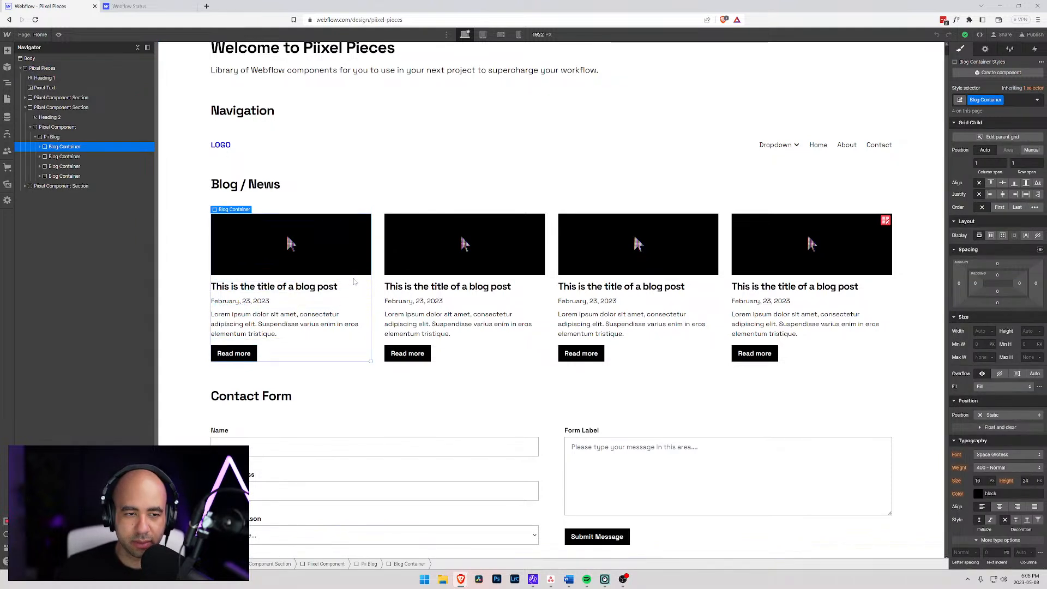
click(39, 148)
click(51, 138)
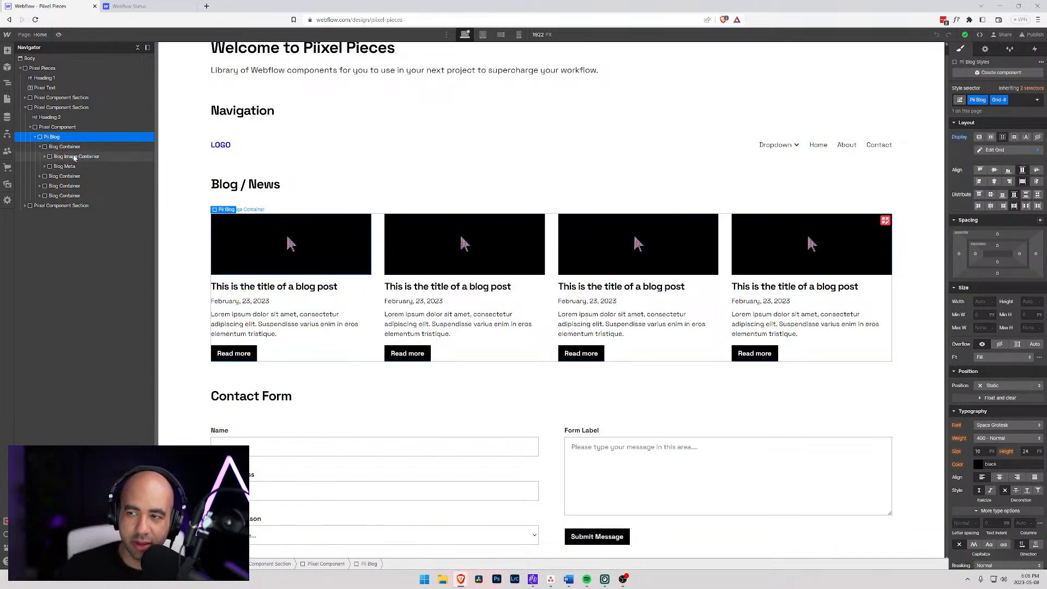
click(65, 147)
click(41, 147)
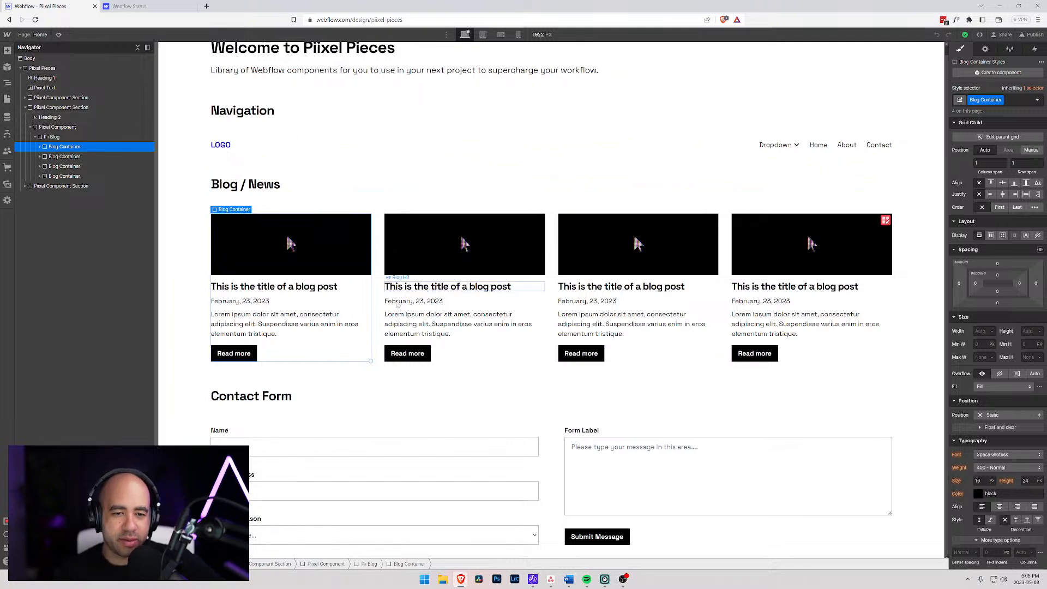
- Try reducing the Pii Blog grid to a single column
click(51, 137)
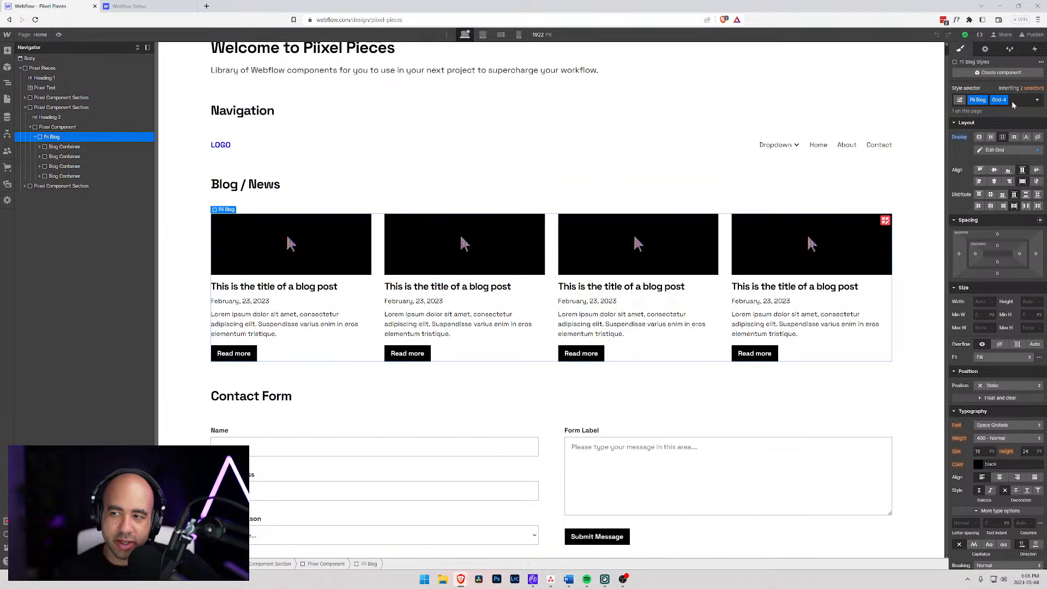
click(994, 150)
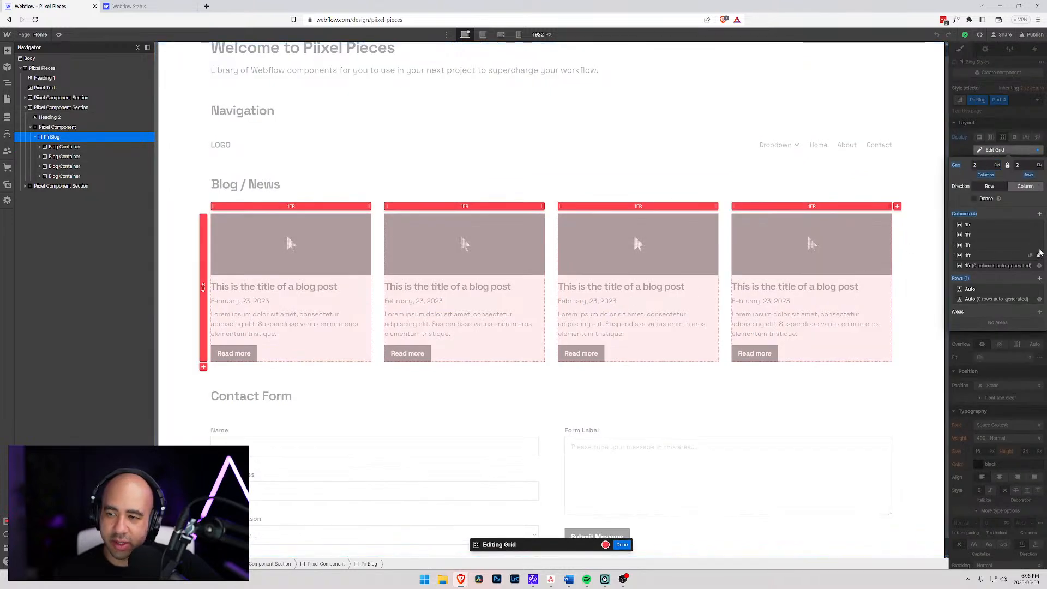
click(1040, 255)
click(1039, 245)
click(1039, 234)
click(1040, 214)
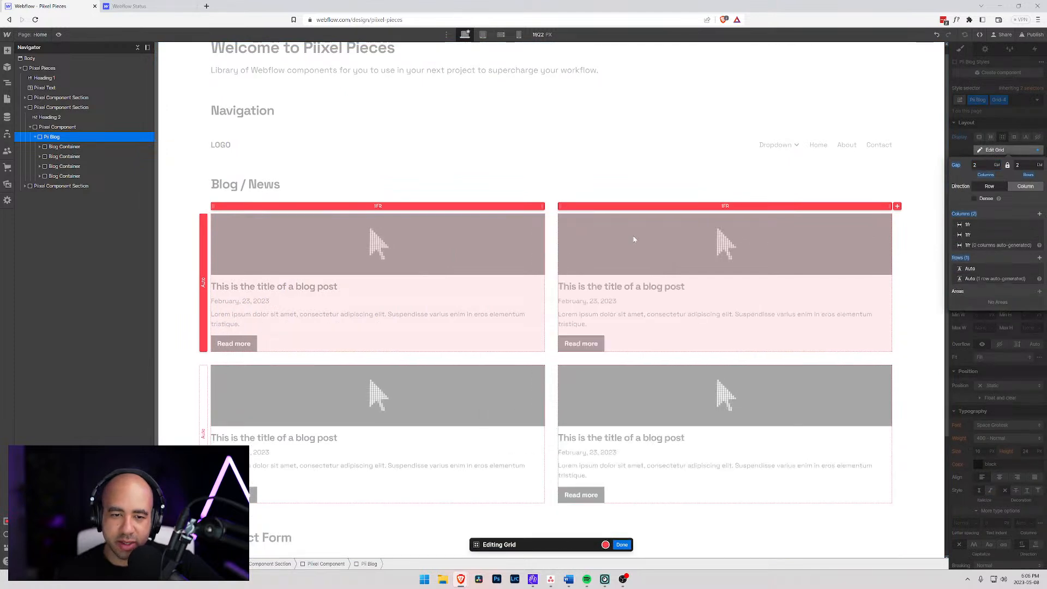
click(1037, 236)
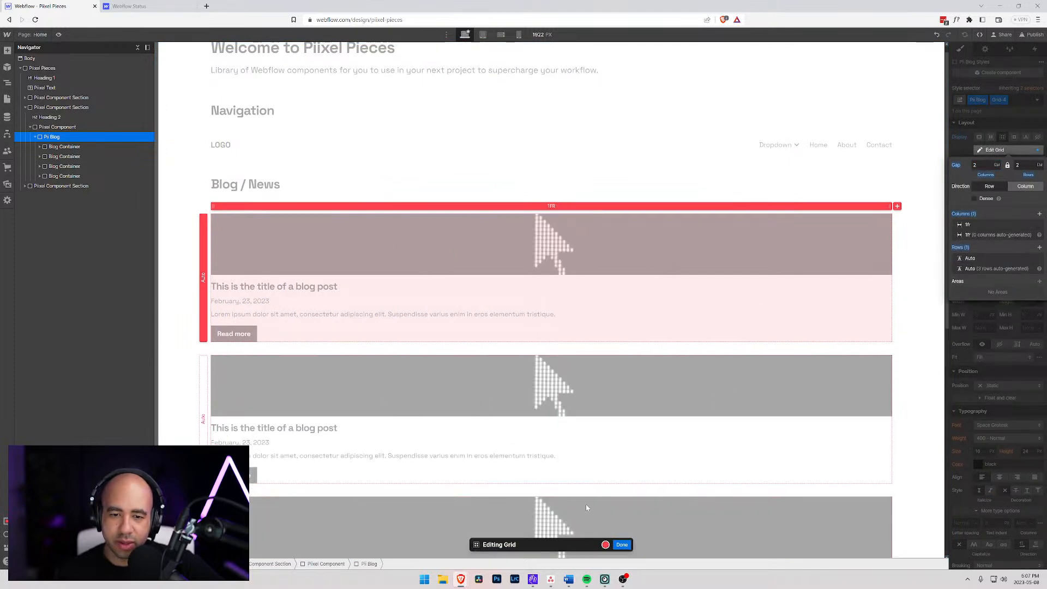
click(623, 545)
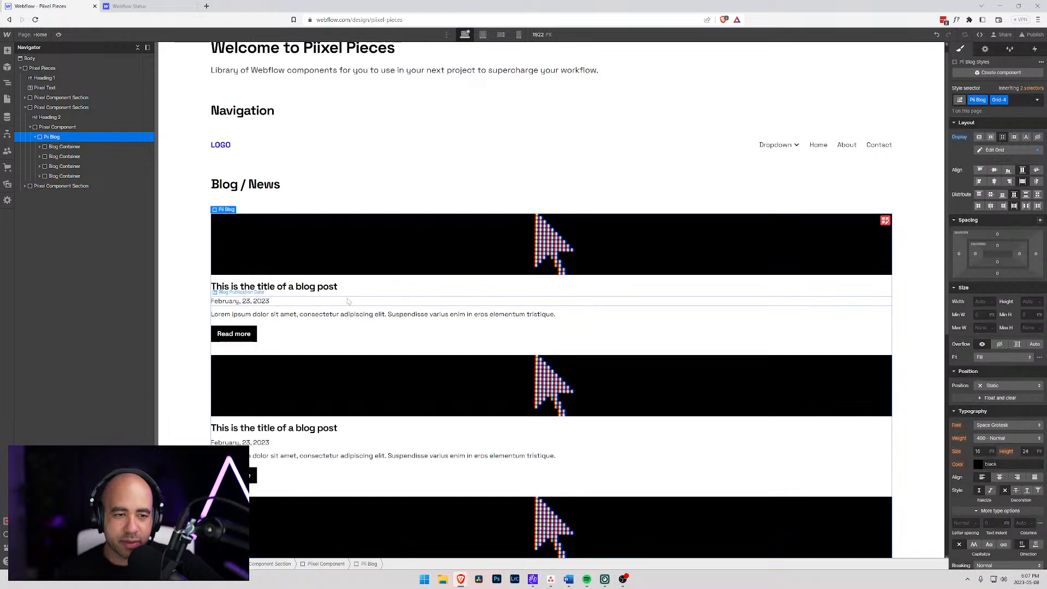
- Examine the nesting and class names of the first Blog Container, its Blog Image Container and image, and the parent Pii Blog grid
click(46, 147)
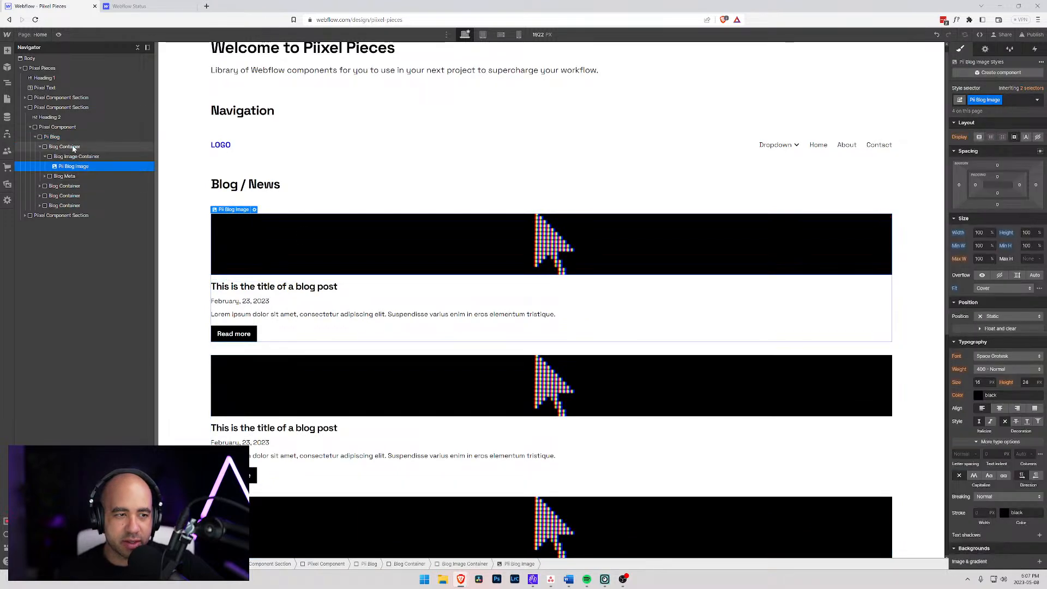
click(40, 147)
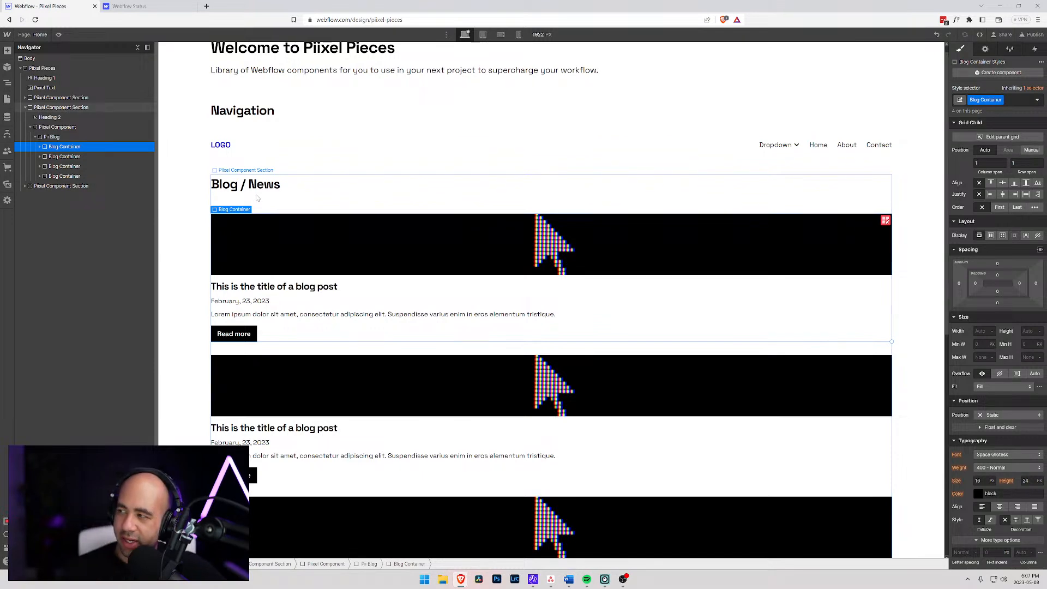
click(38, 148)
click(54, 158)
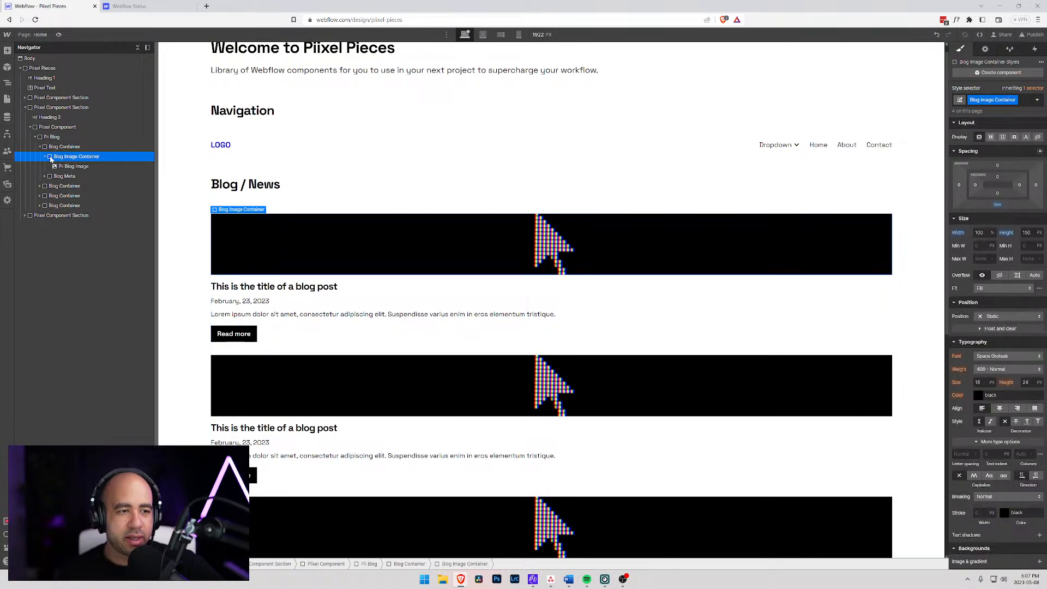
click(44, 157)
click(45, 148)
click(60, 157)
click(62, 148)
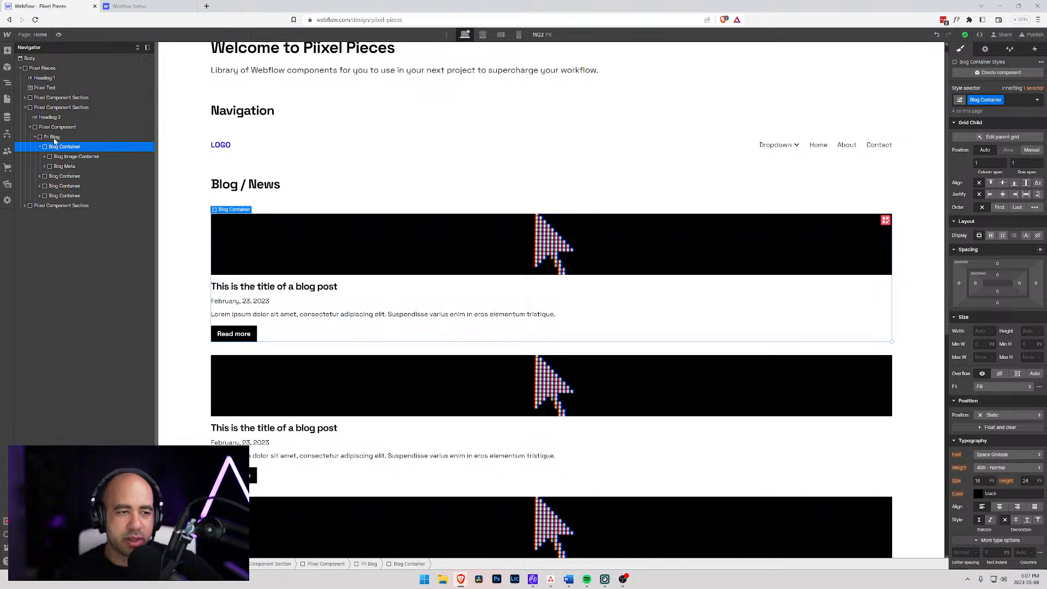
click(78, 138)
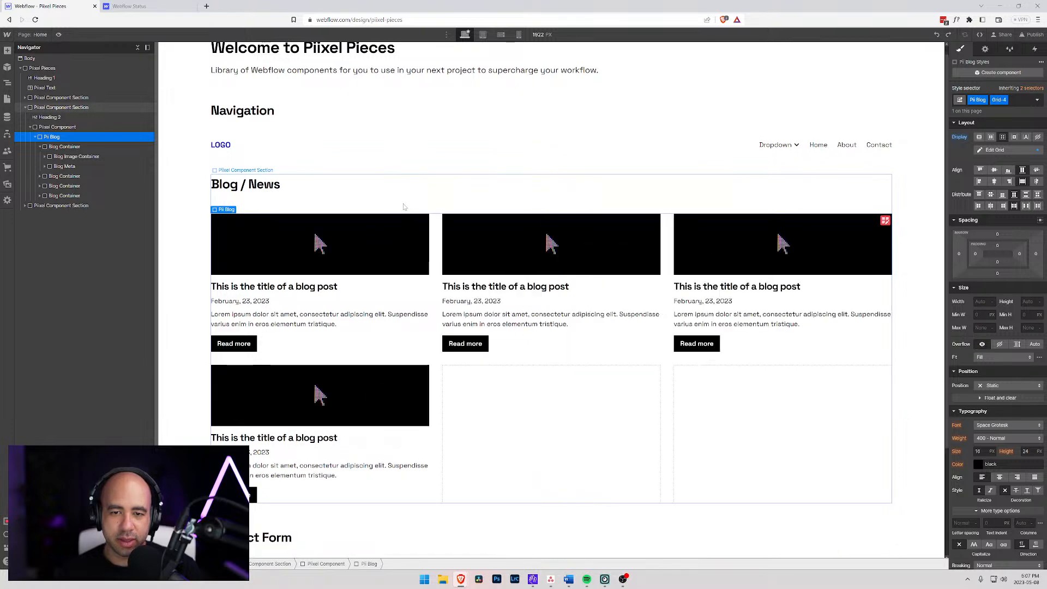
- Open the Style Guide page and add a Div Block inside its Body
click(43, 68)
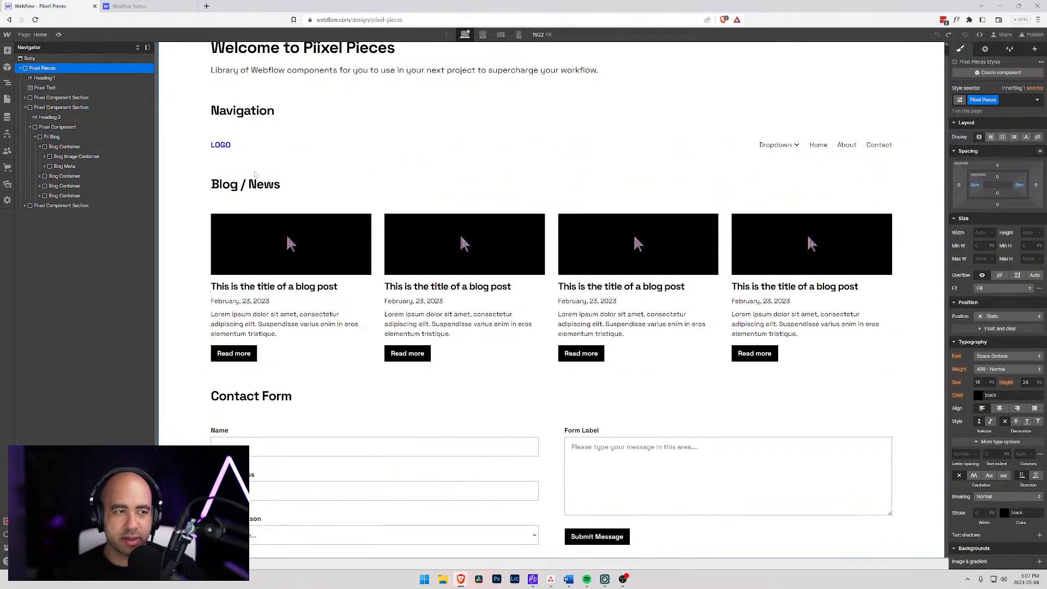
click(36, 35)
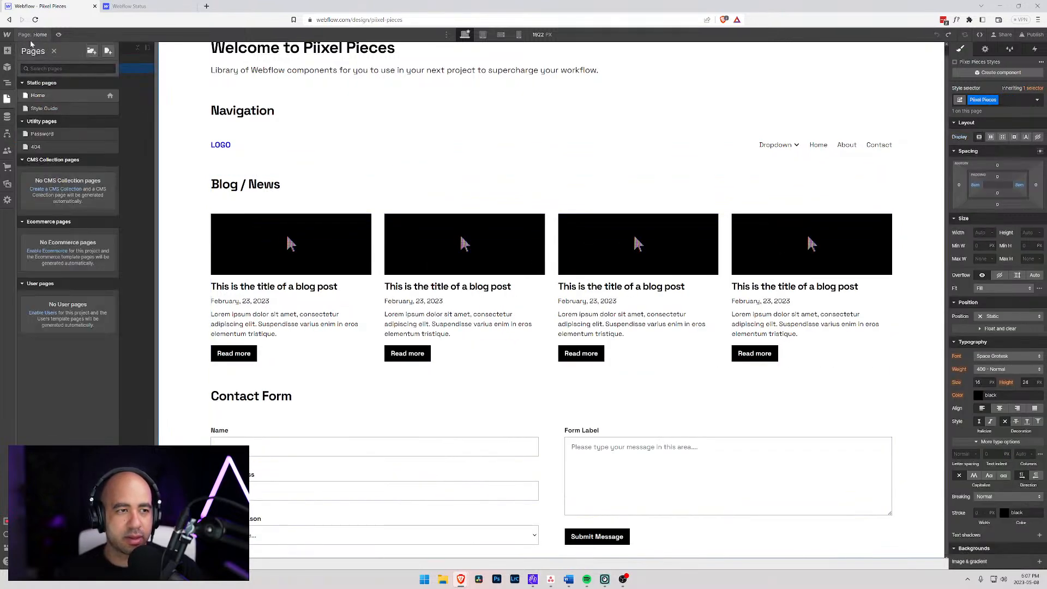
click(48, 109)
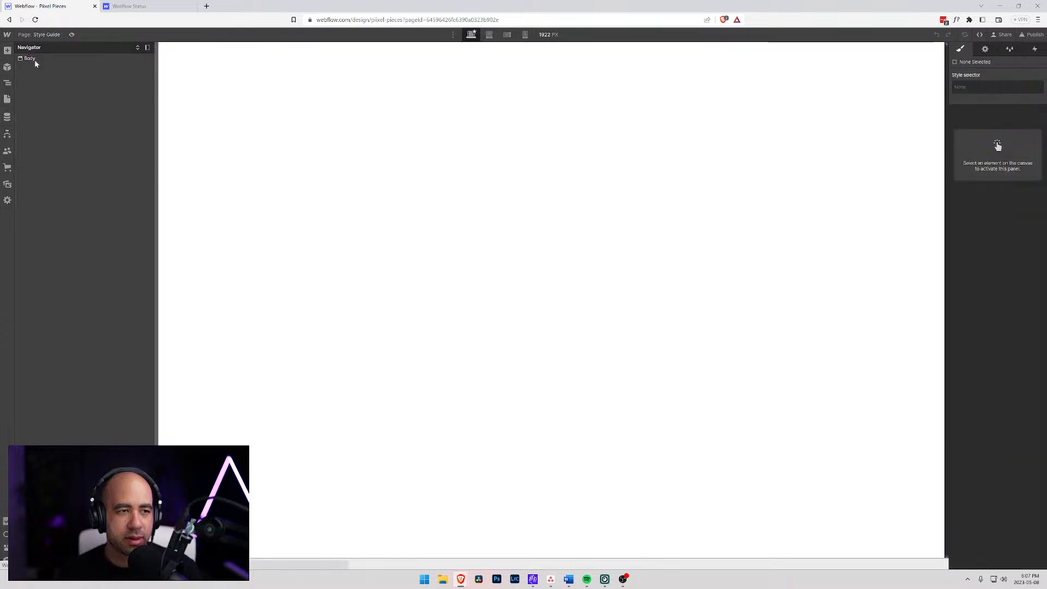
key(ctrl+e)
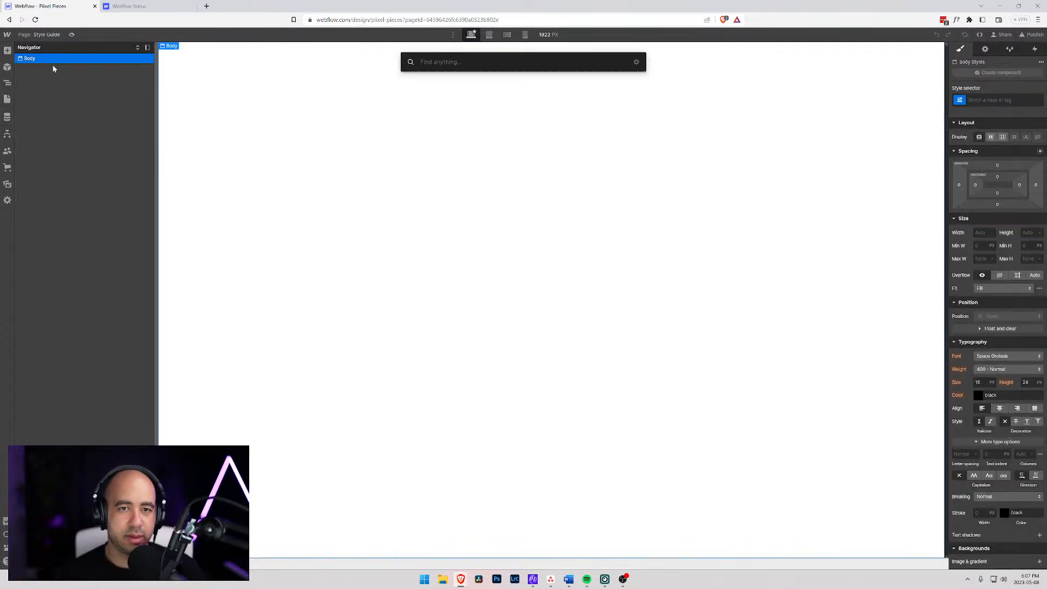
text(div)
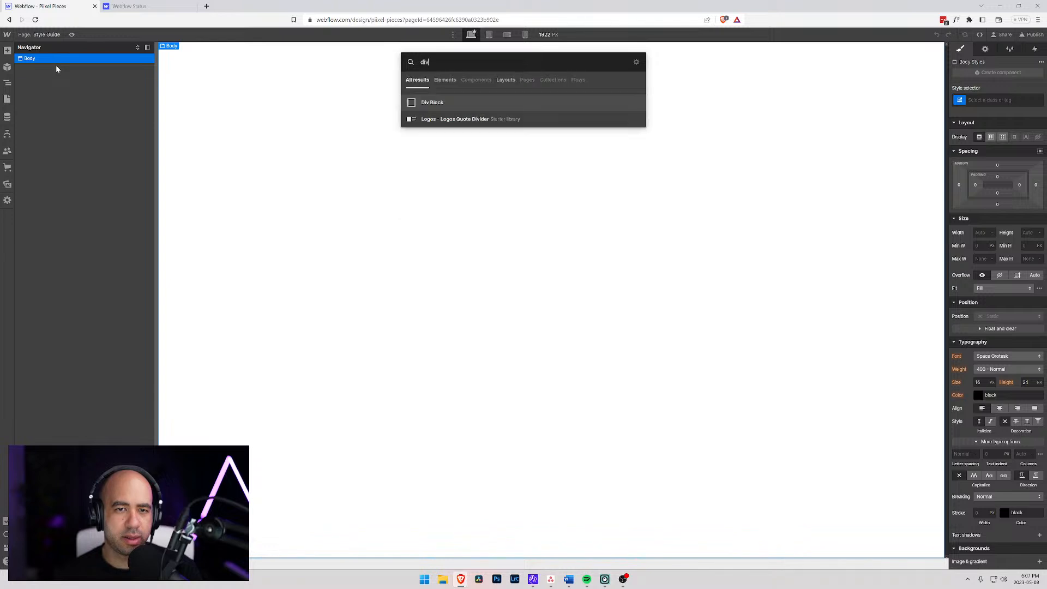
key(Return)
- Create a class named "Body" on the Style Guide page's Body element
click(49, 59)
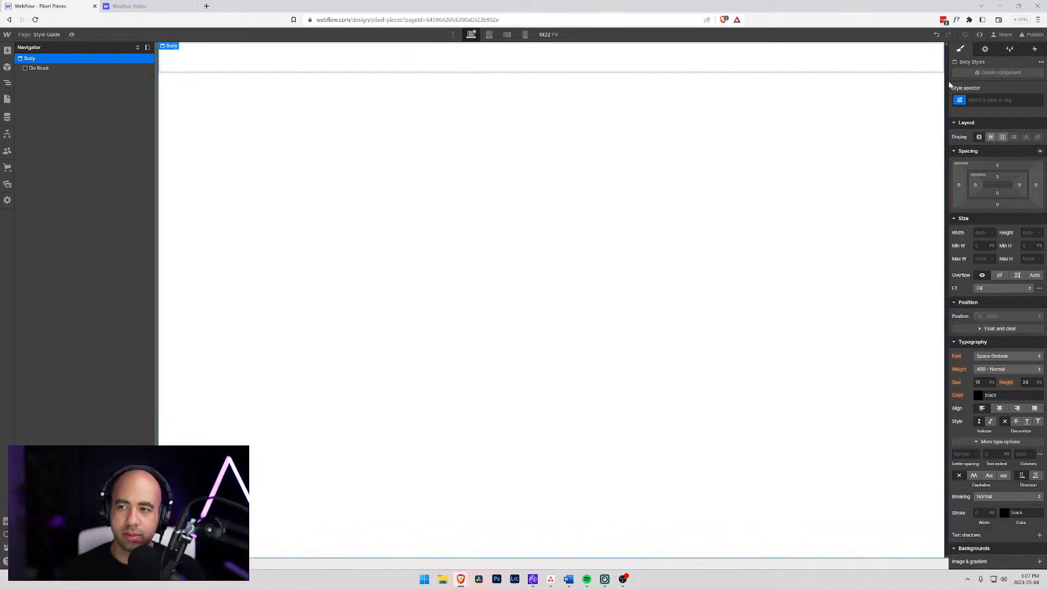
click(999, 100)
text(B)
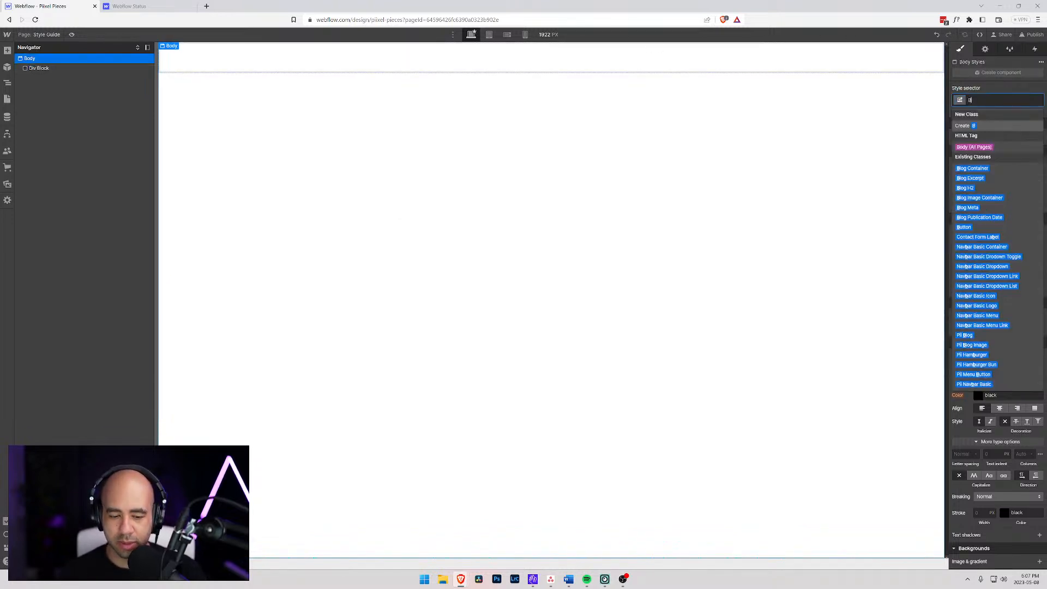
text(ody)
key(Return)
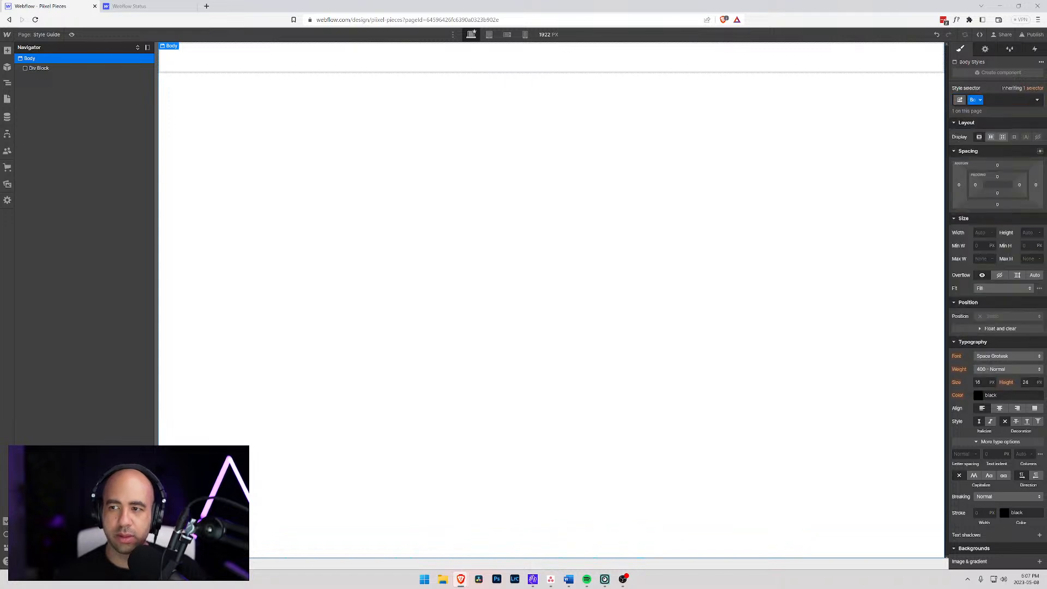
- Assign the existing "Piixel Pieces" class to the new Div Block
click(71, 68)
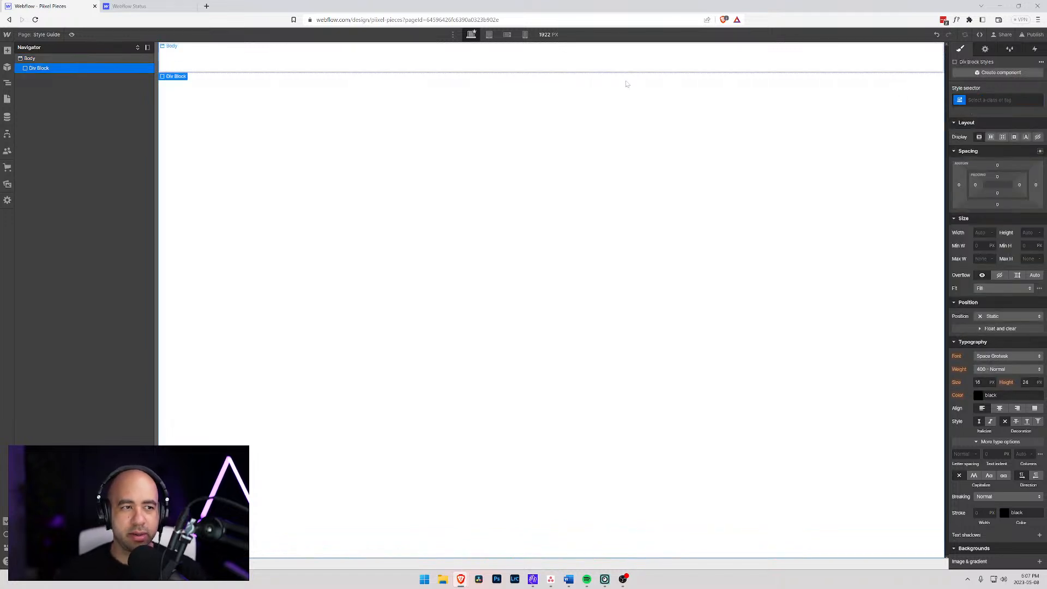
click(956, 102)
text(pi)
key(BackSpace)
text(ixel Pieces)
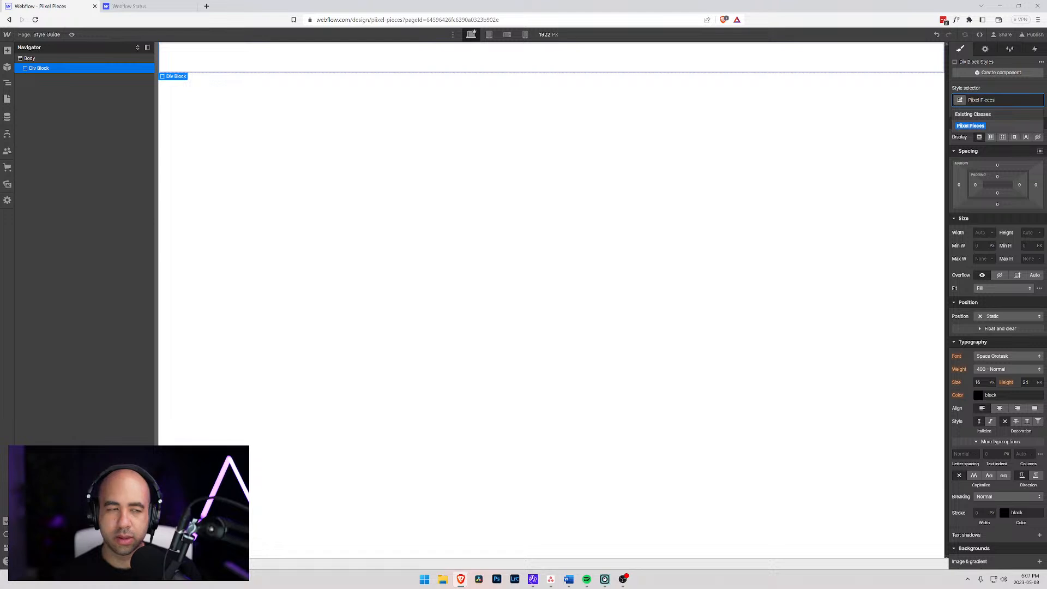
key(Return)
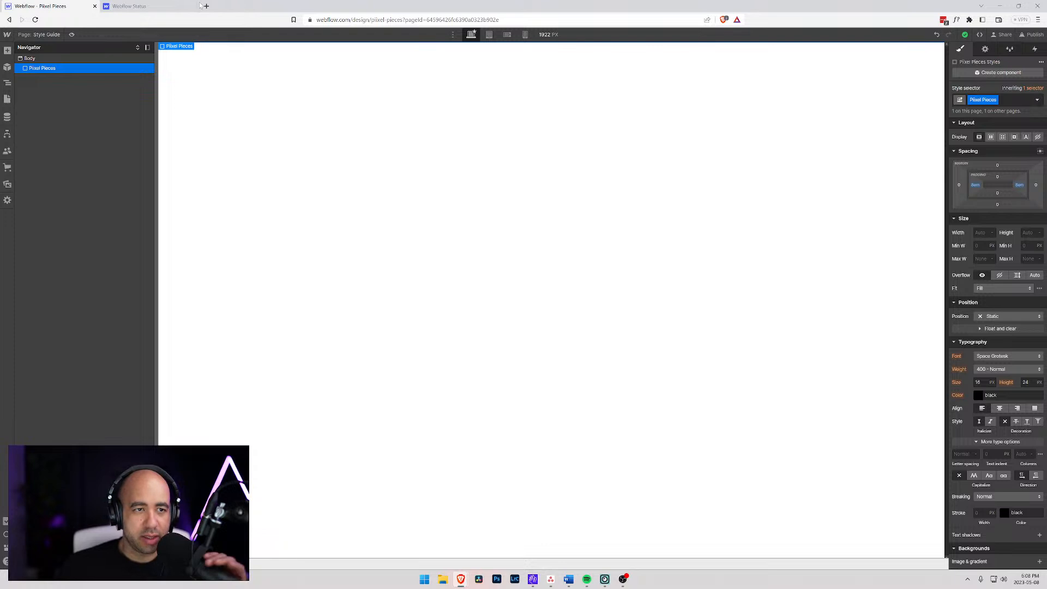
- Switch to Word, maximize its window and create a blank document
key(super)
text(word)
key(BackSpace)
key(BackSpace)
key(BackSpace)
key(BackSpace)
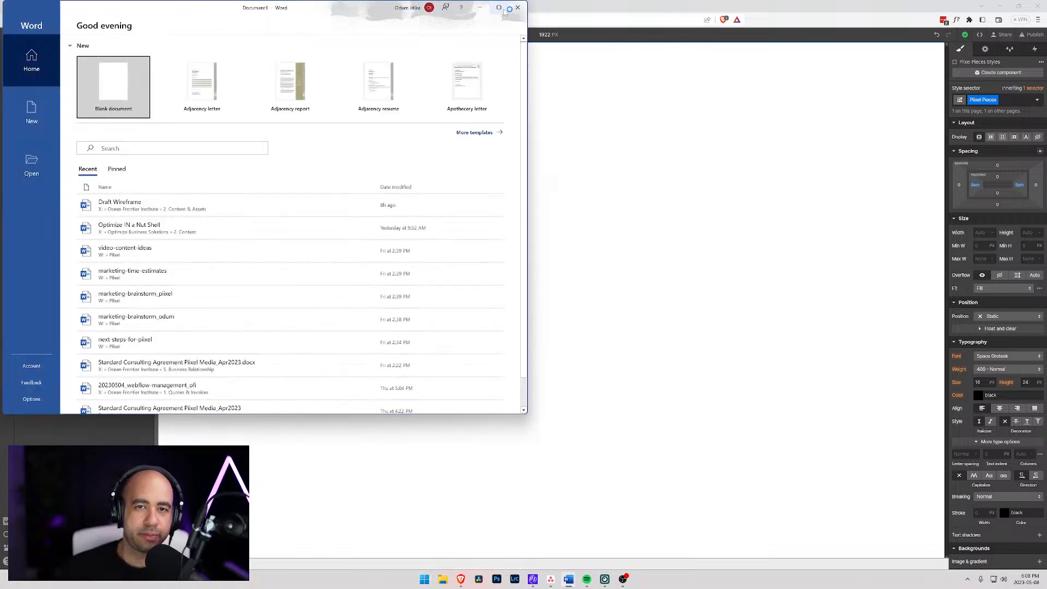
click(499, 8)
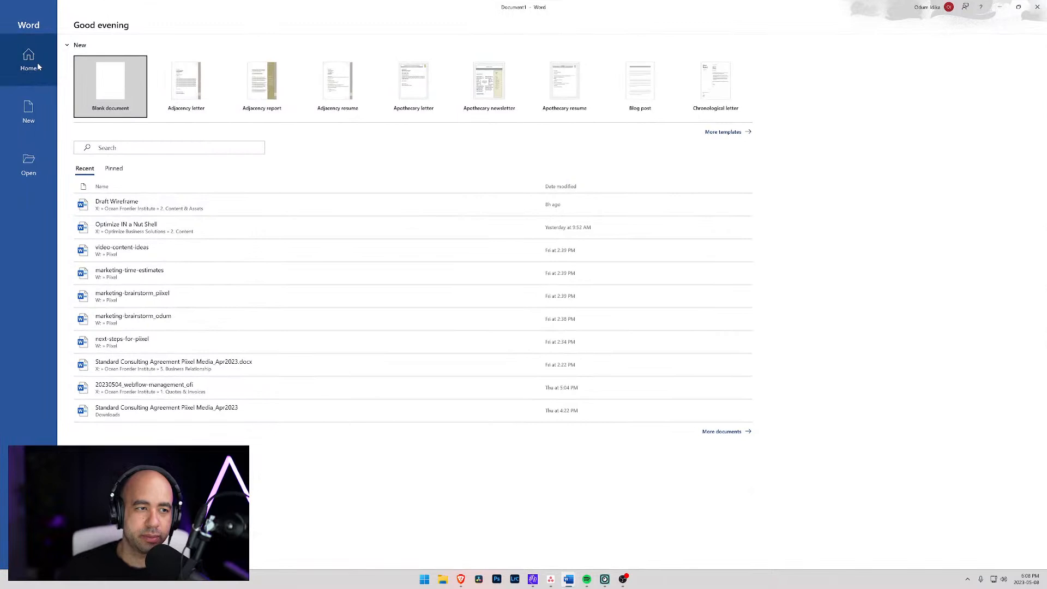
click(112, 97)
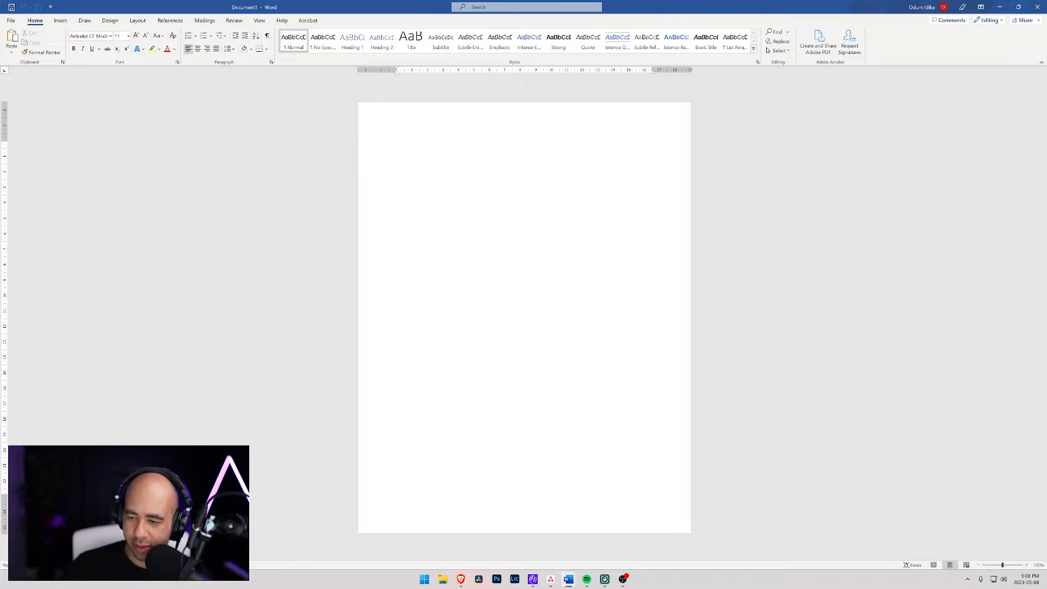
- Write the title line "Piixel Pieces Component Library" at the start of the document
click(1027, 565)
click(1026, 565)
click(1026, 565)
click(1026, 564)
click(1026, 565)
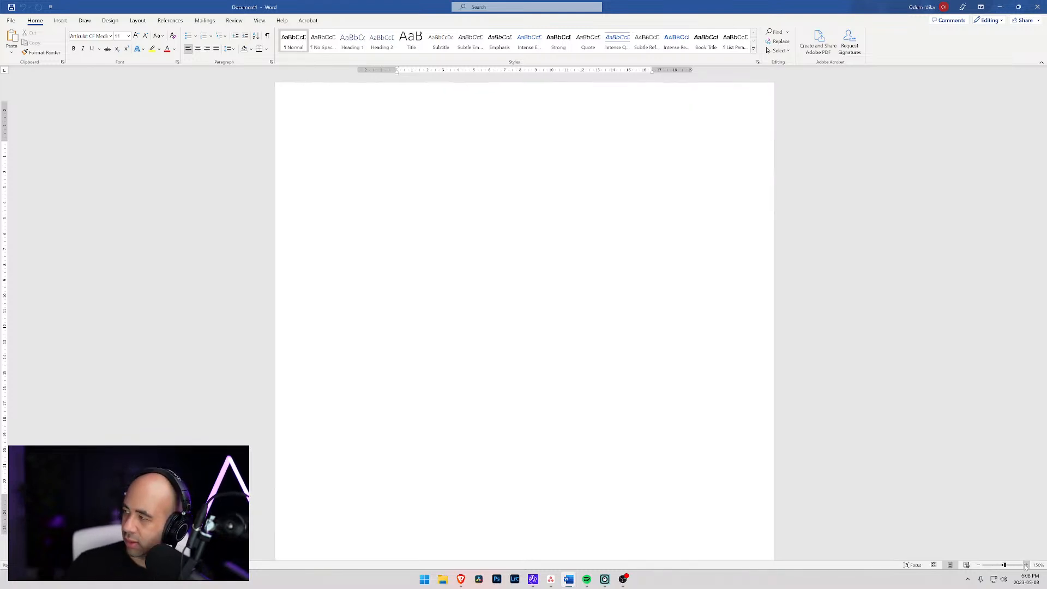
click(1026, 564)
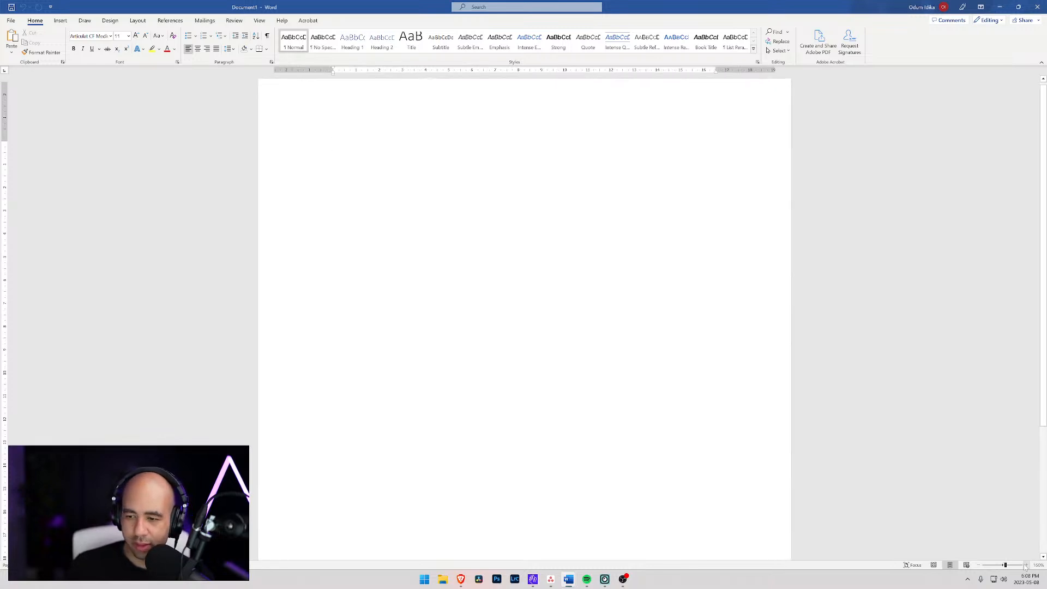
click(1026, 565)
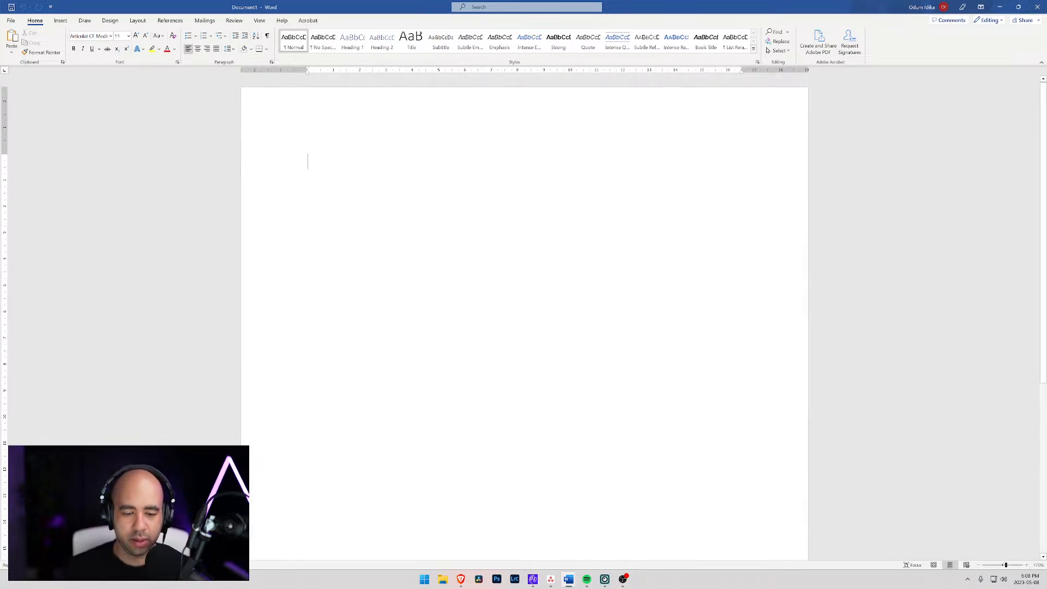
text(Pii)
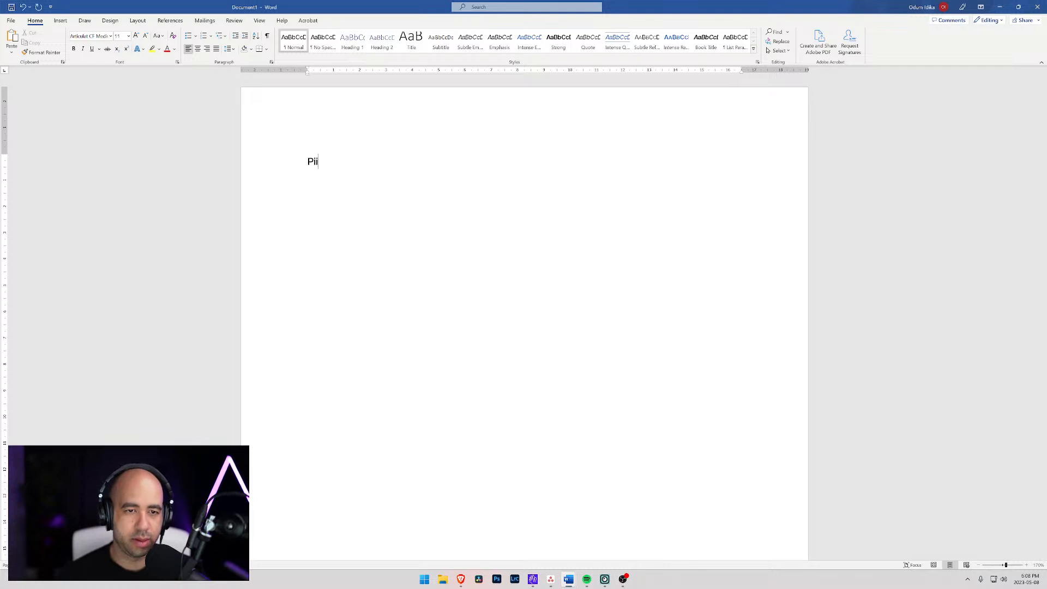
text(xel Pieces )
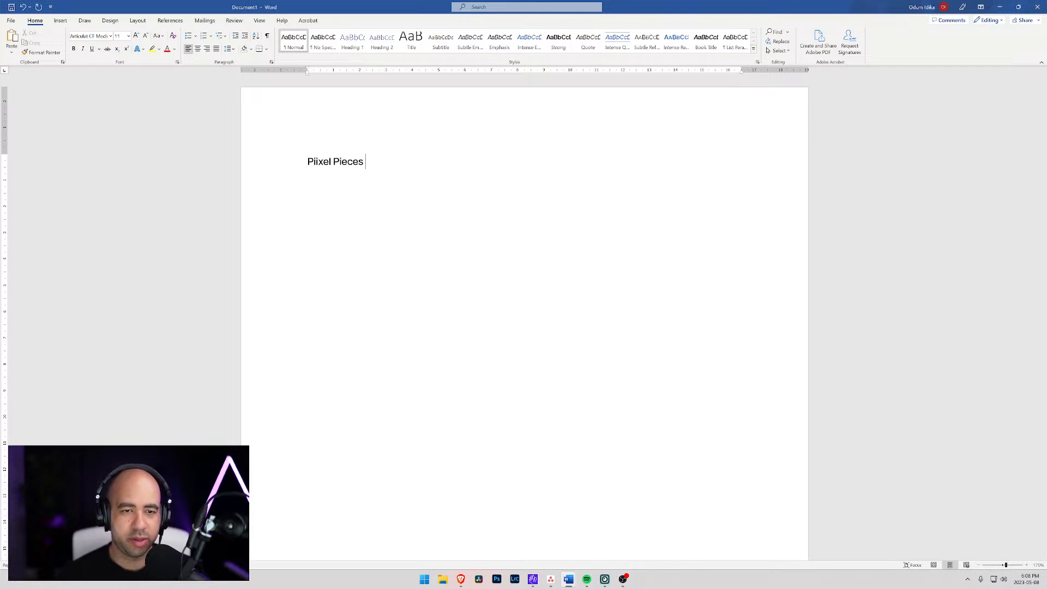
text(Component )
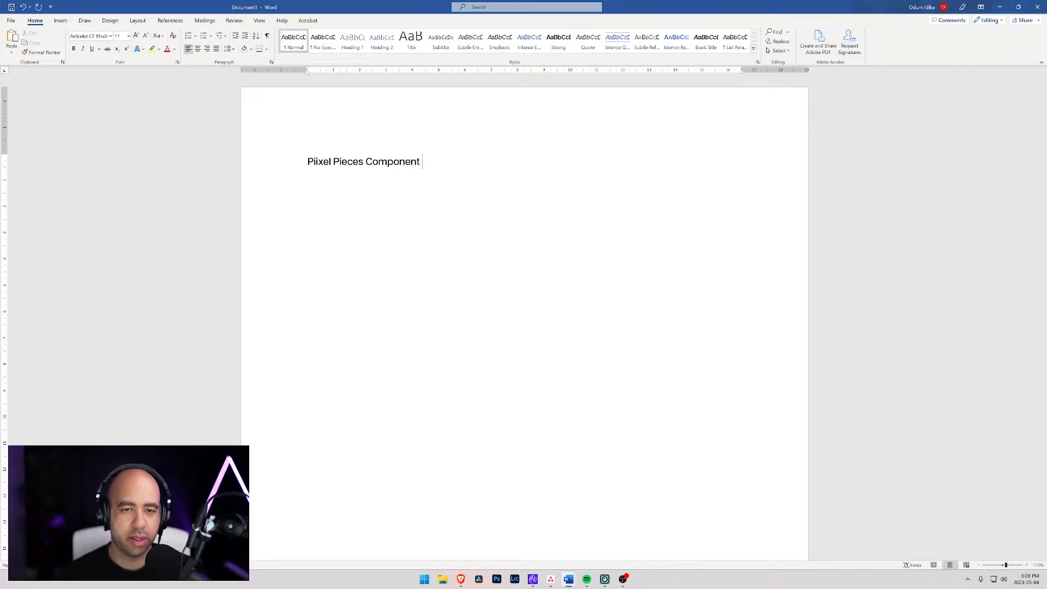
text(Libra)
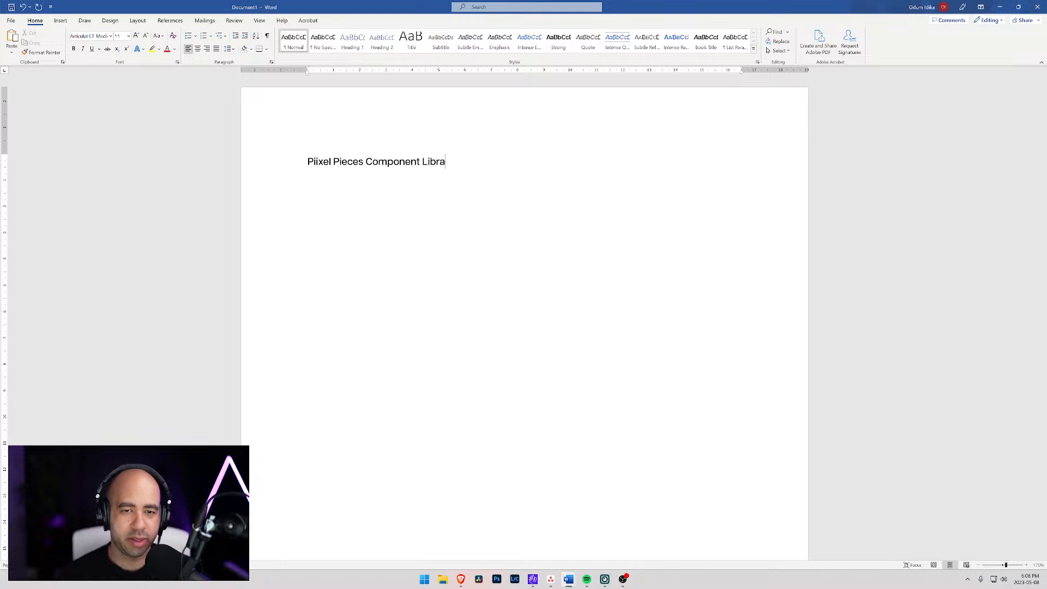
text(ryry)
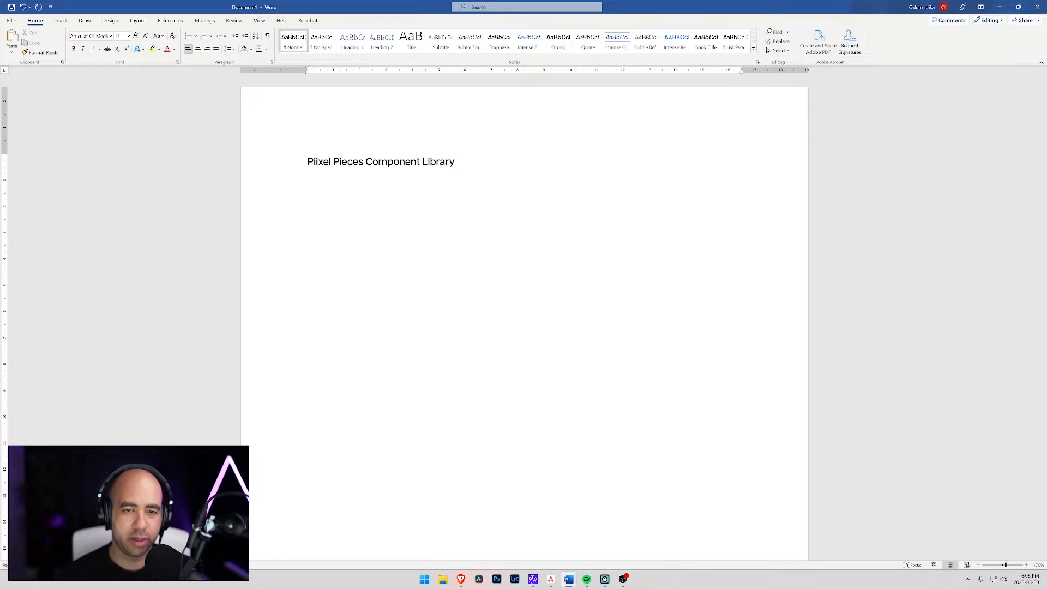
- Add the line "This document outlines the purpose behind creating and using the components" below the title
key(Return)
text(This doc)
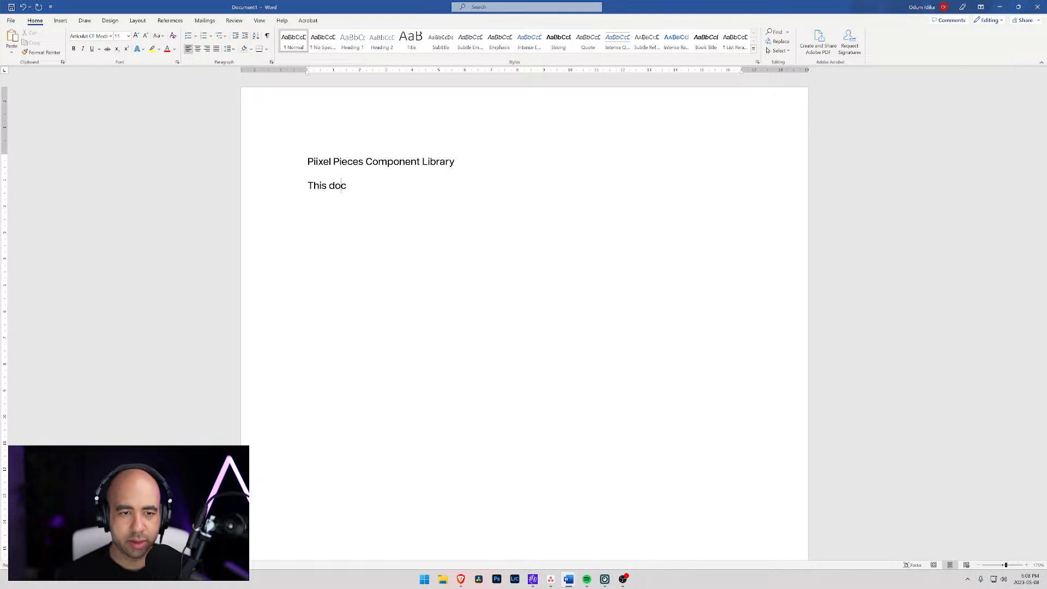
text(ument outlines)
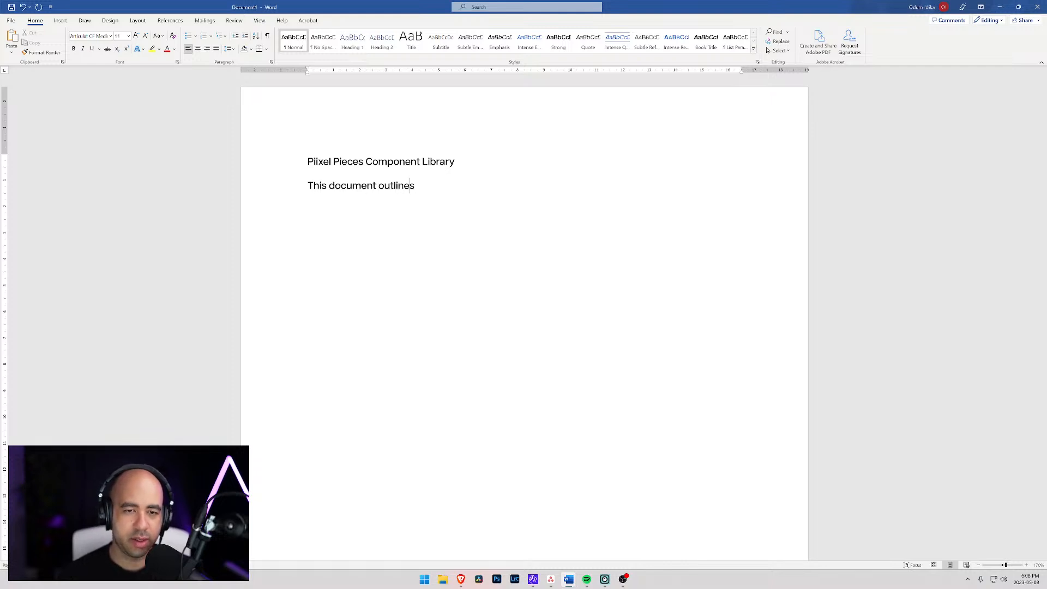
text( the grap)
key(BackSpace)
key(BackSpace)
key(BackSpace)
key(BackSpace)
text(pupr)
key(BackSpace)
key(BackSpace)
text(rpose behind )
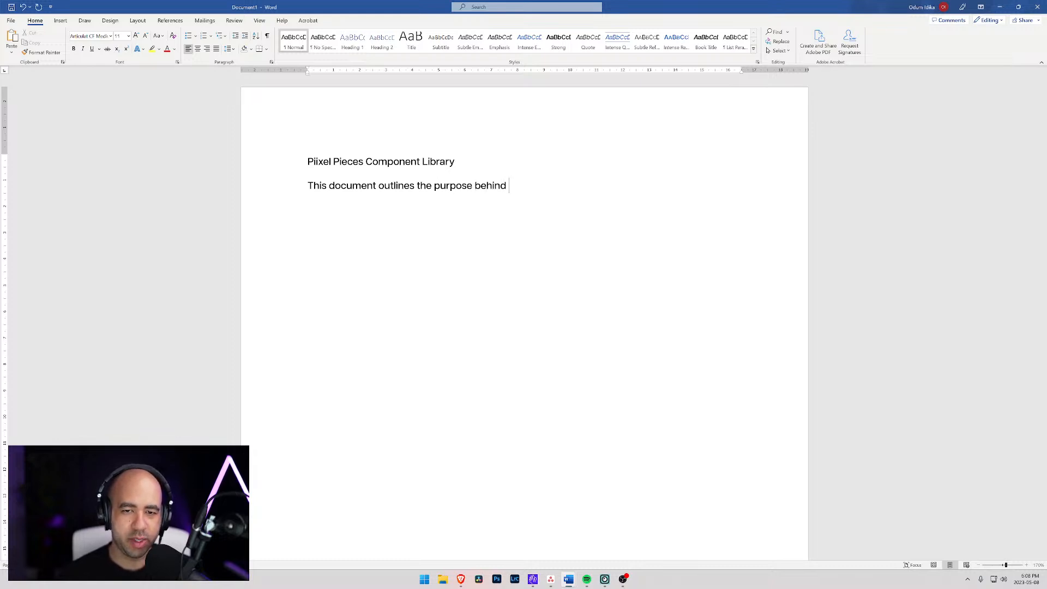
text(creating and )
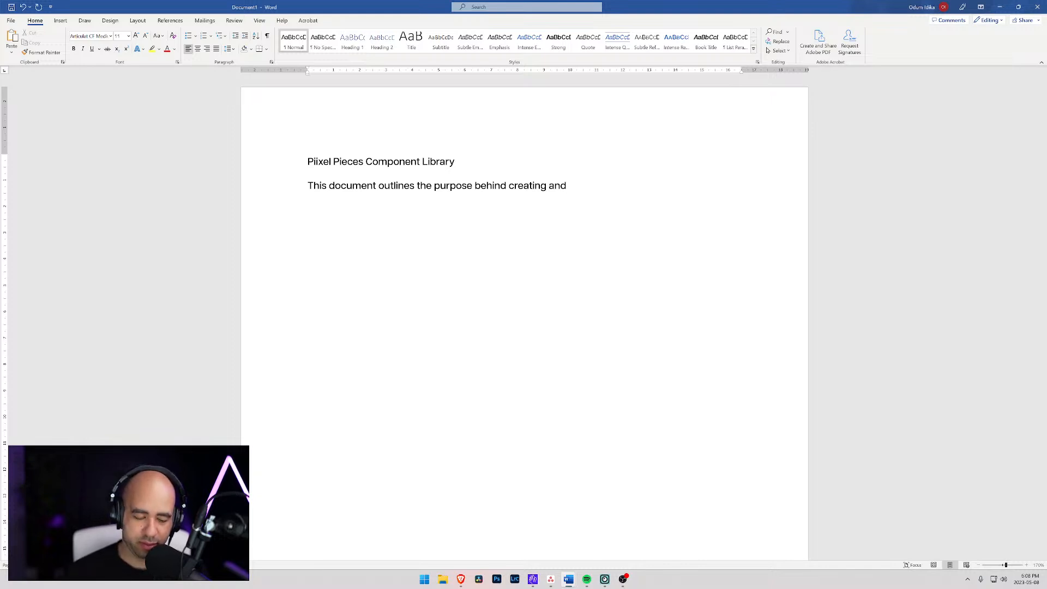
text(using )
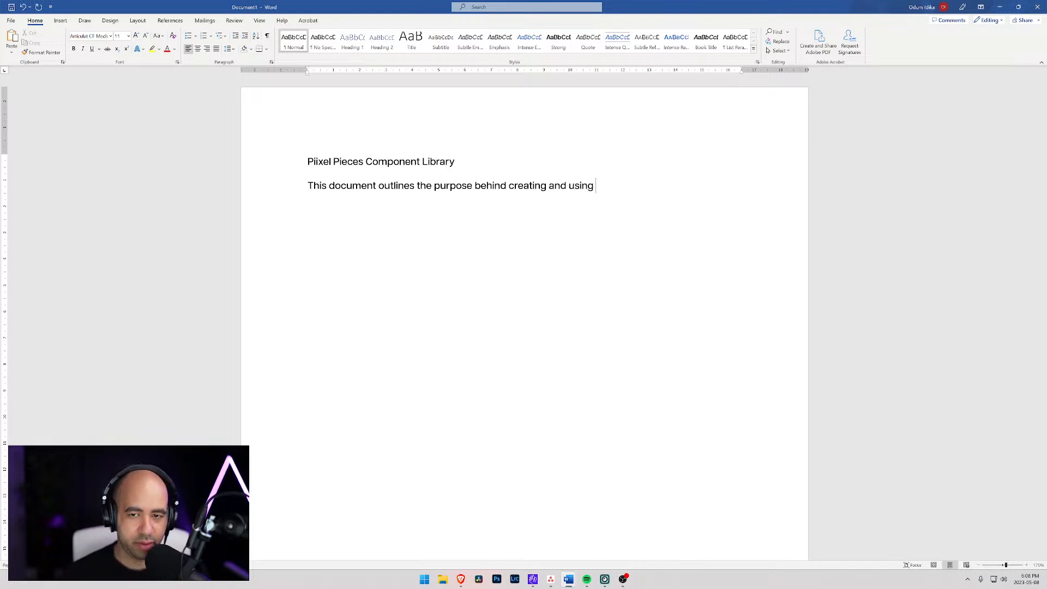
text(the compon)
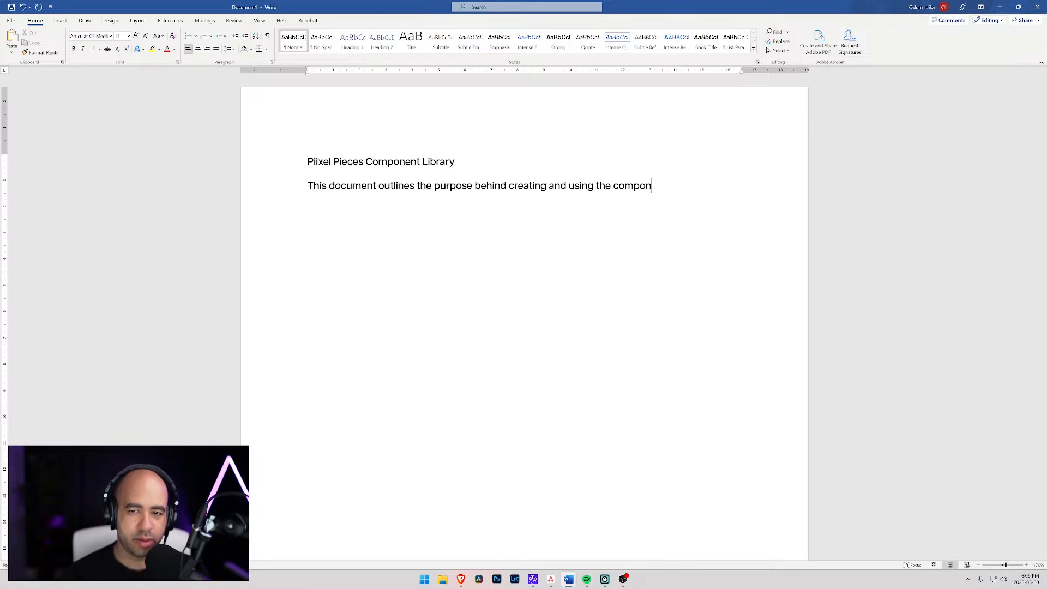
key(BackSpace)
text(onents)
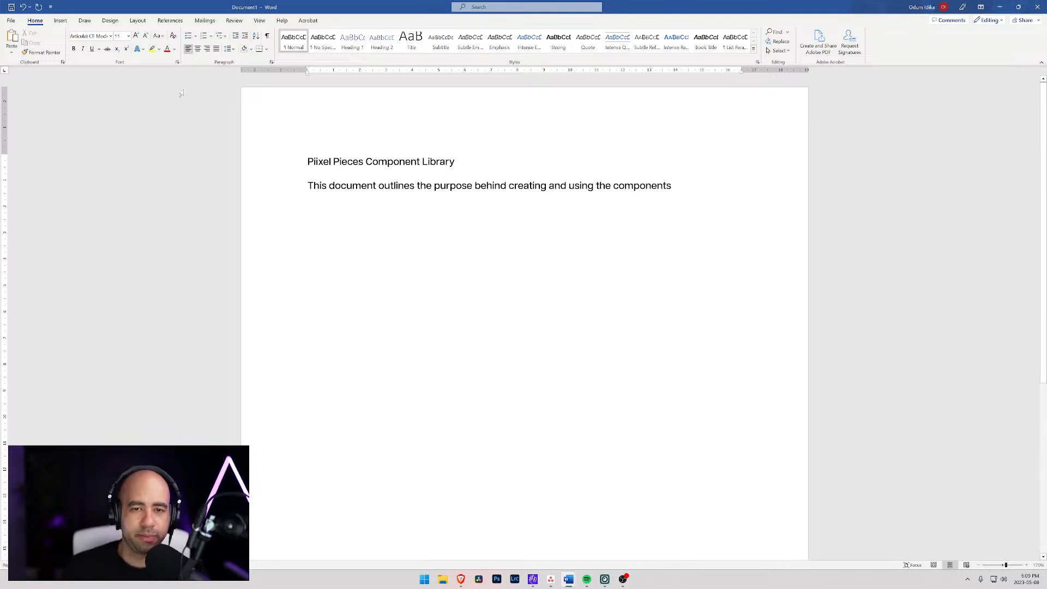
- Set the font of the title line "Piixel Pieces Component Library" to Articulat CF Extra Bold
click(291, 163)
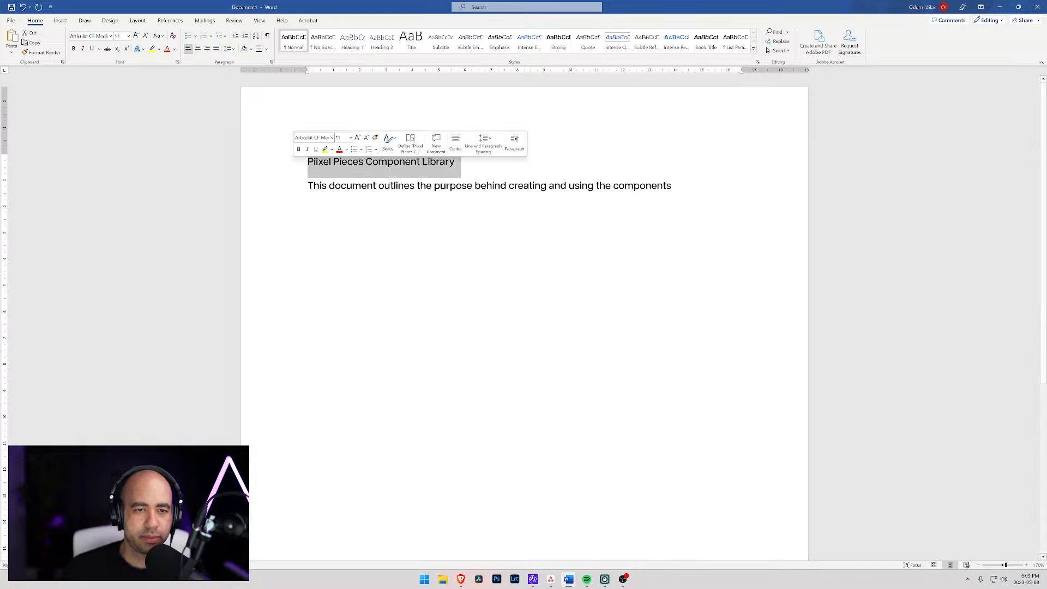
click(332, 138)
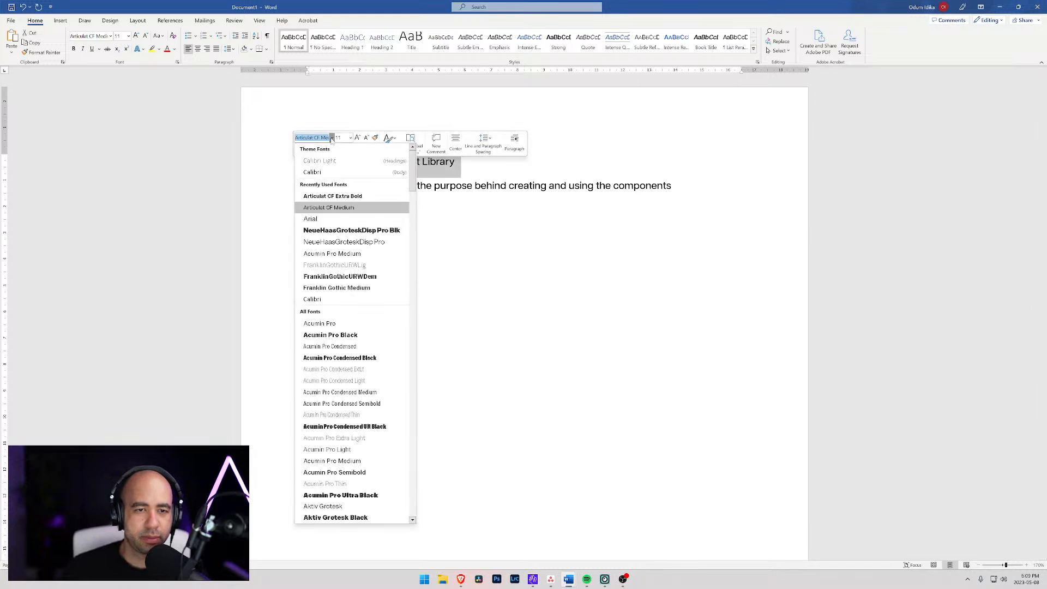
click(334, 197)
- Start a numbered list below the introductory sentence, leaving a blank line between them
click(349, 215)
key(Return)
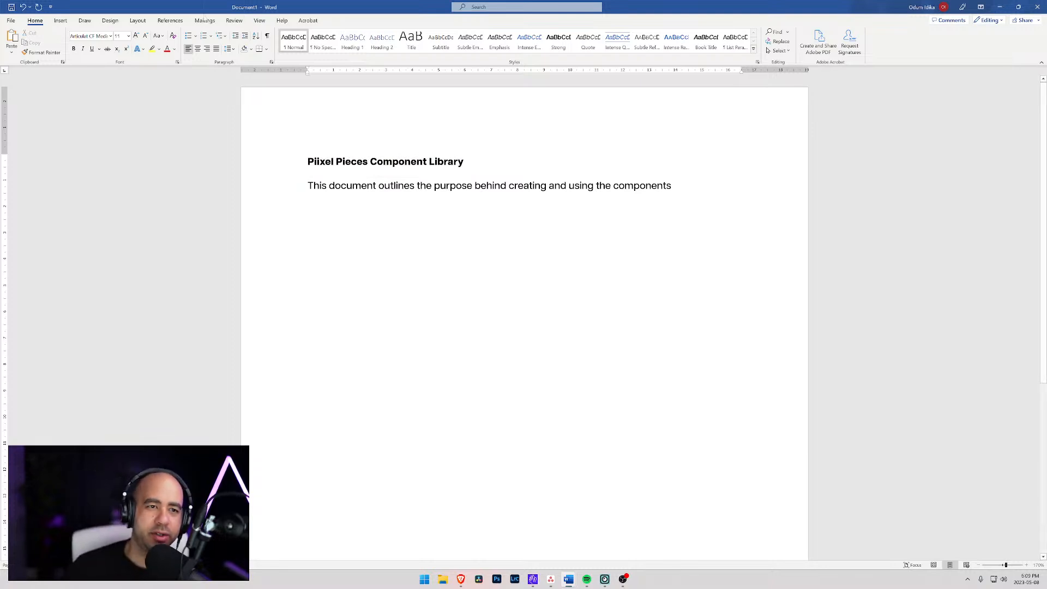
click(188, 36)
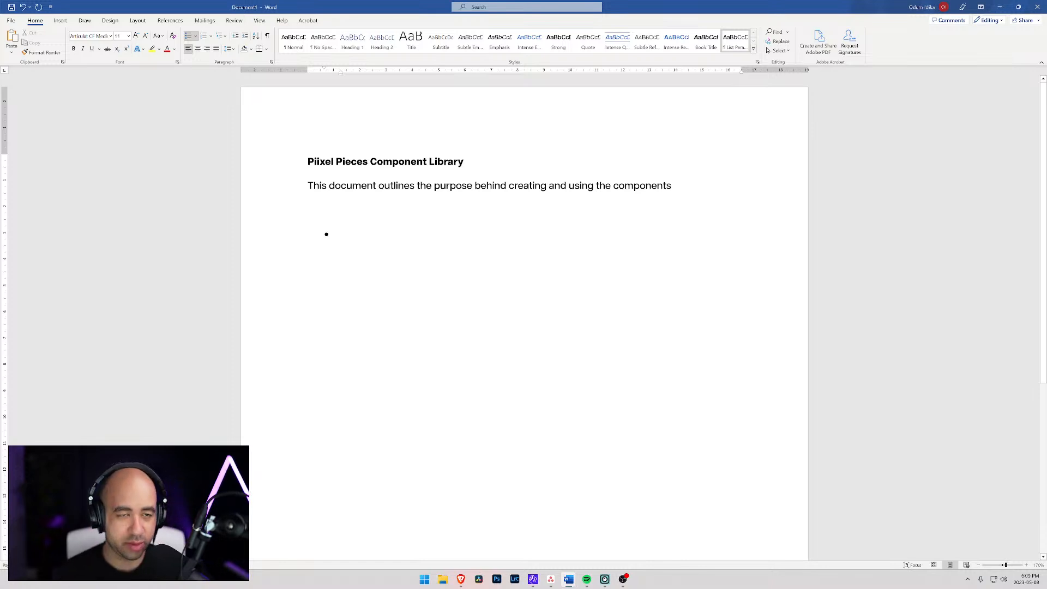
click(204, 36)
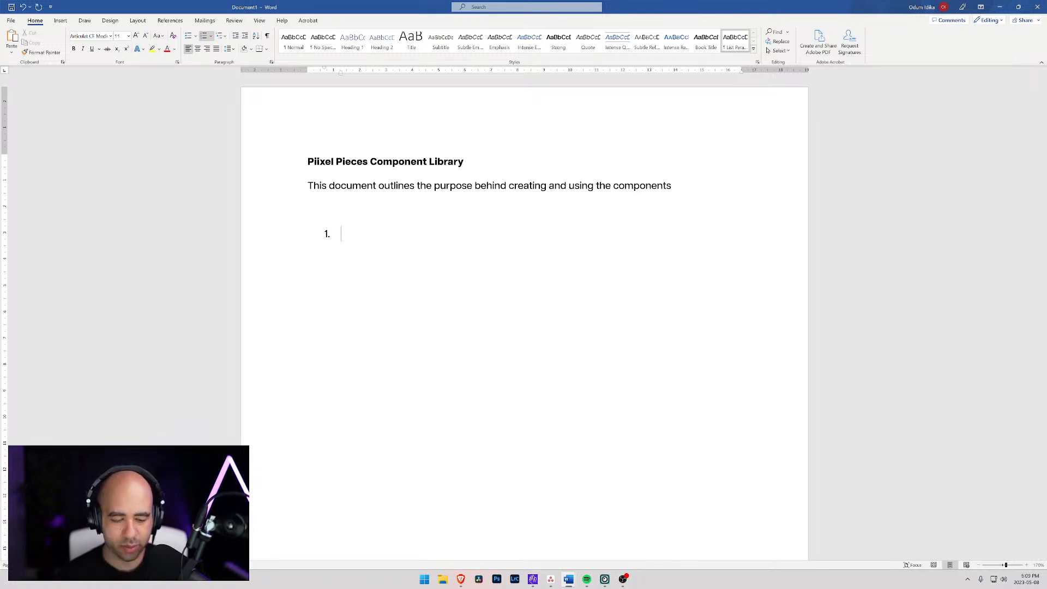
- Write the first list item "Need to be able to cut/paste skeleton (HTML) elements that will be used in a new web project"
text(N)
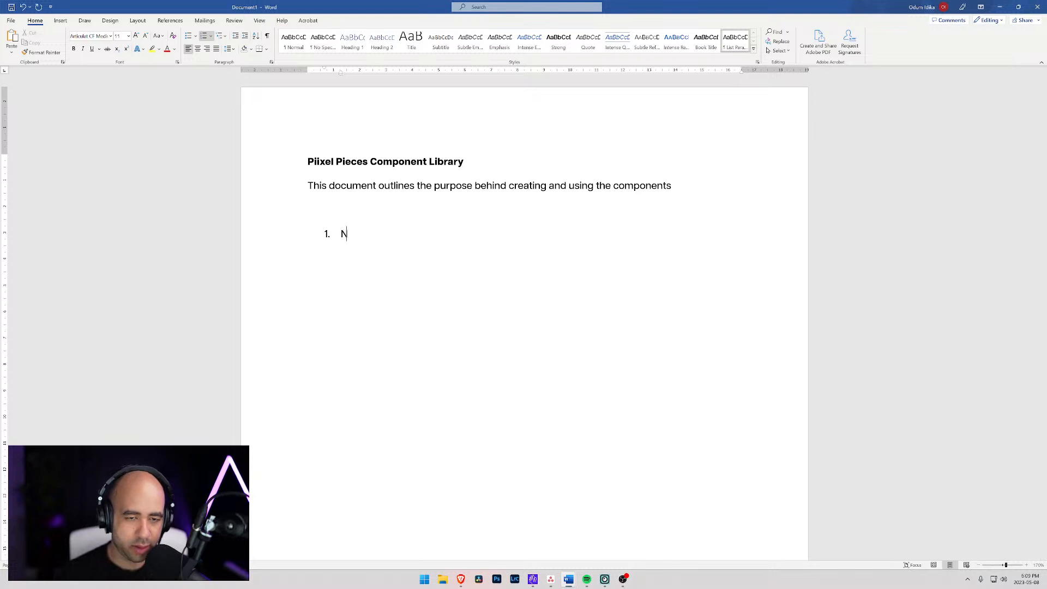
text(eed to be able to )
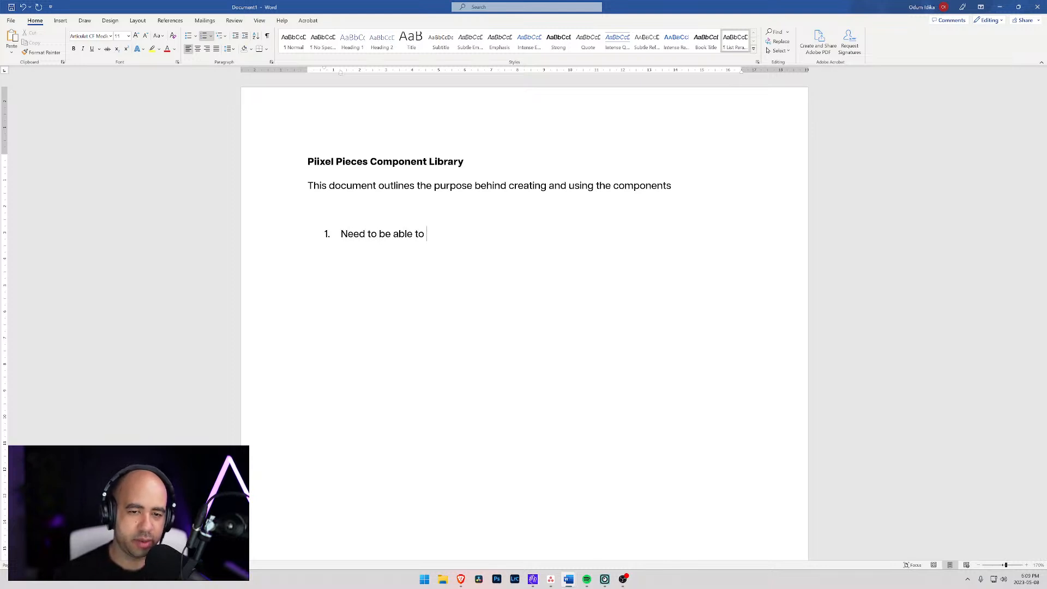
text(cut/post)
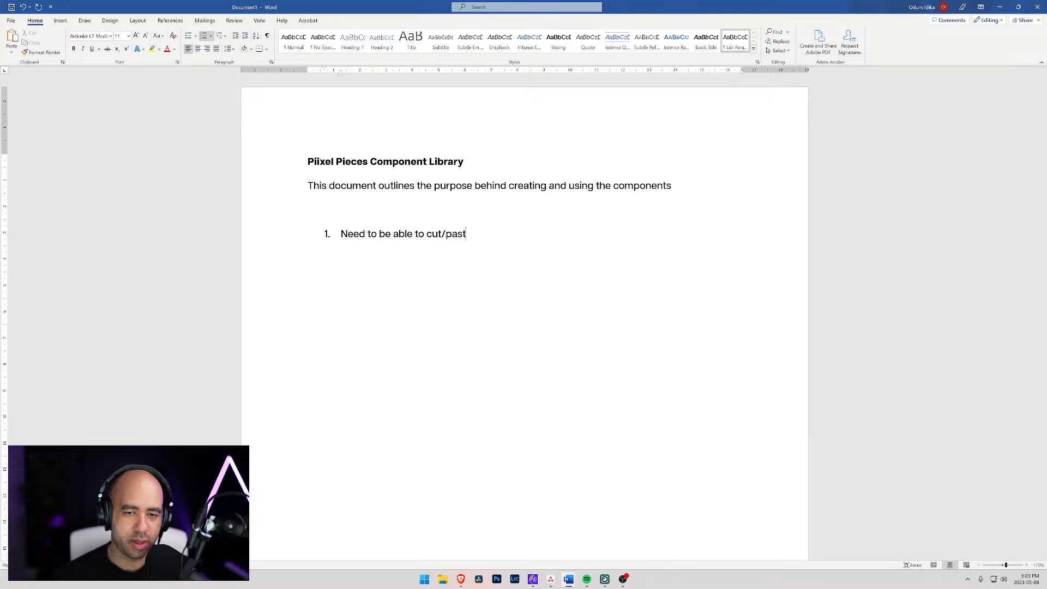
text(e unstyled)
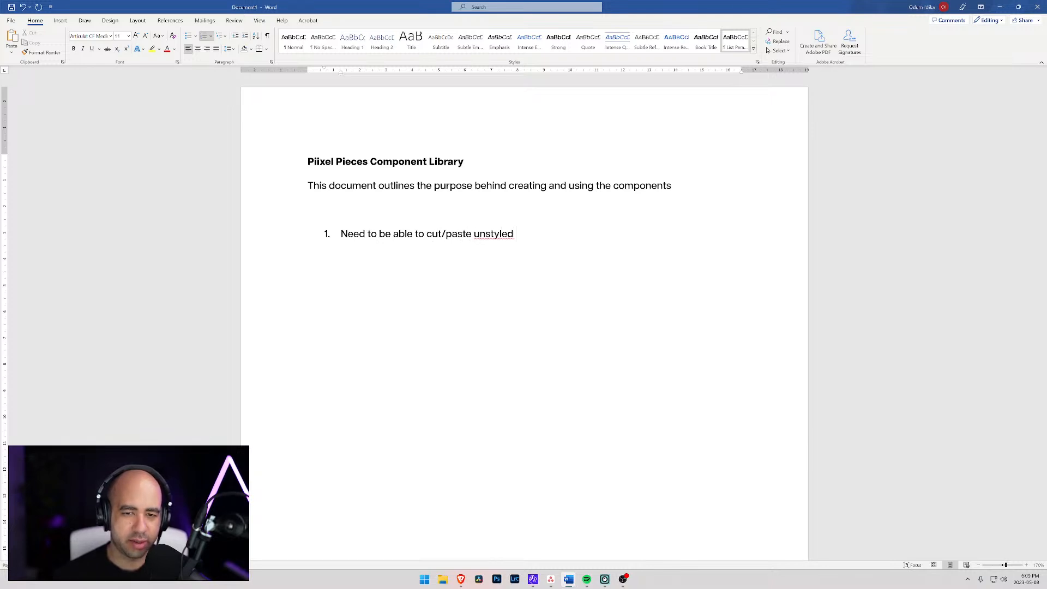
key(ctrl+shift+Left)
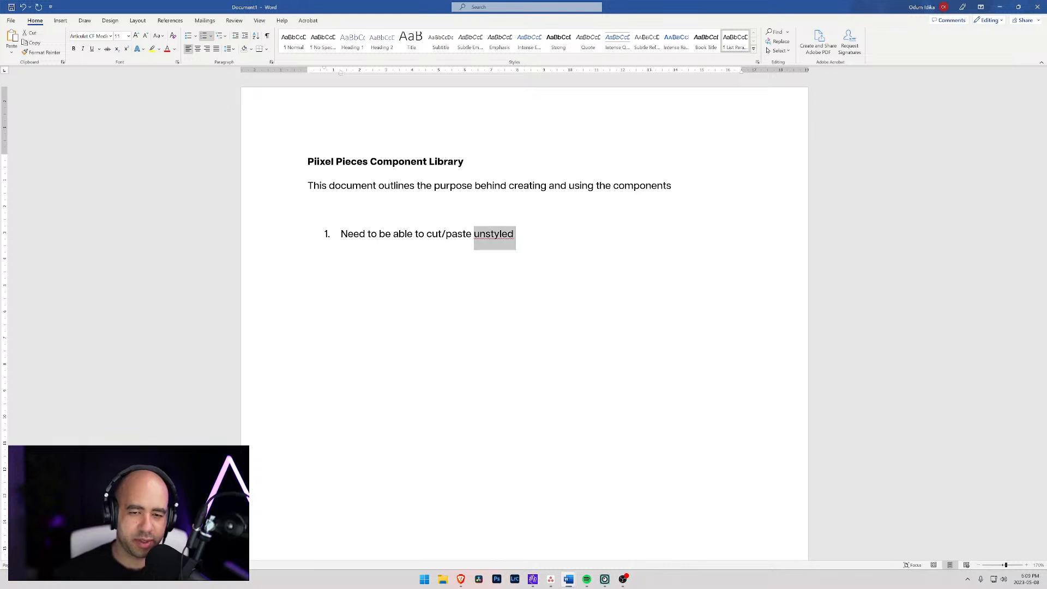
text(sceleton )
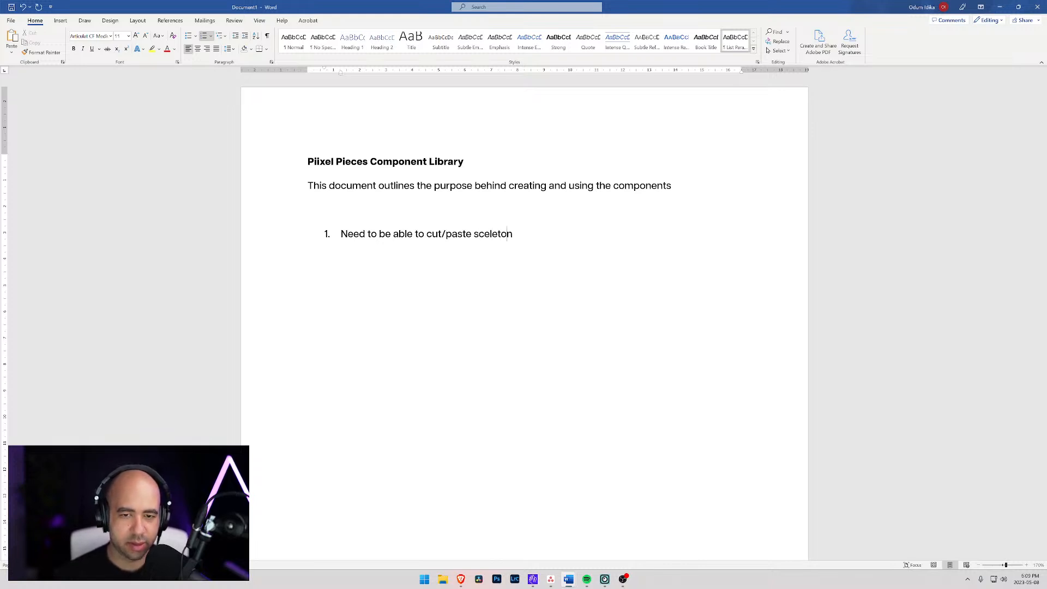
text(()
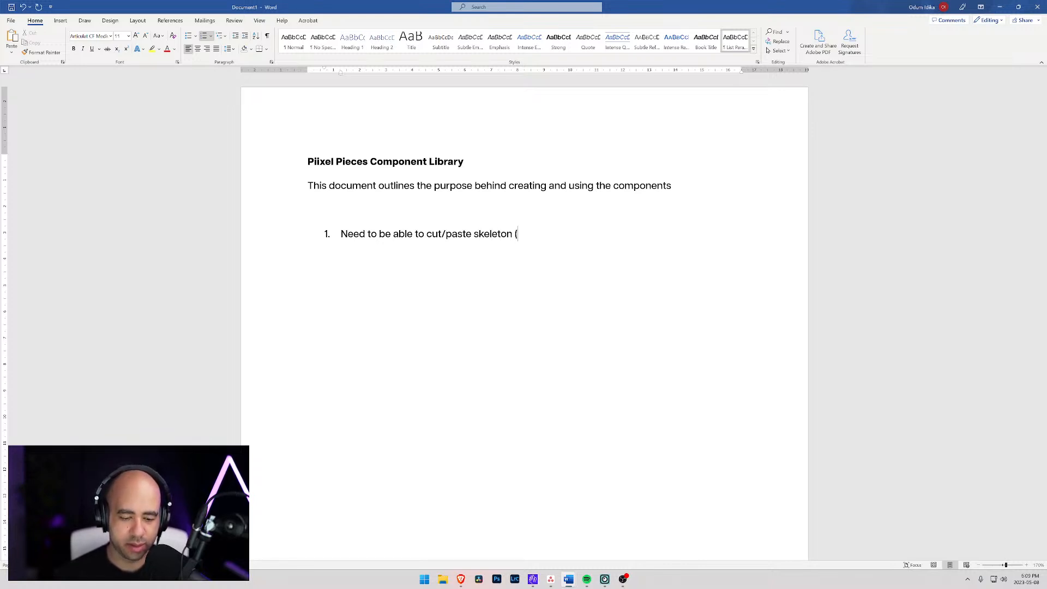
text(HTML) elements )
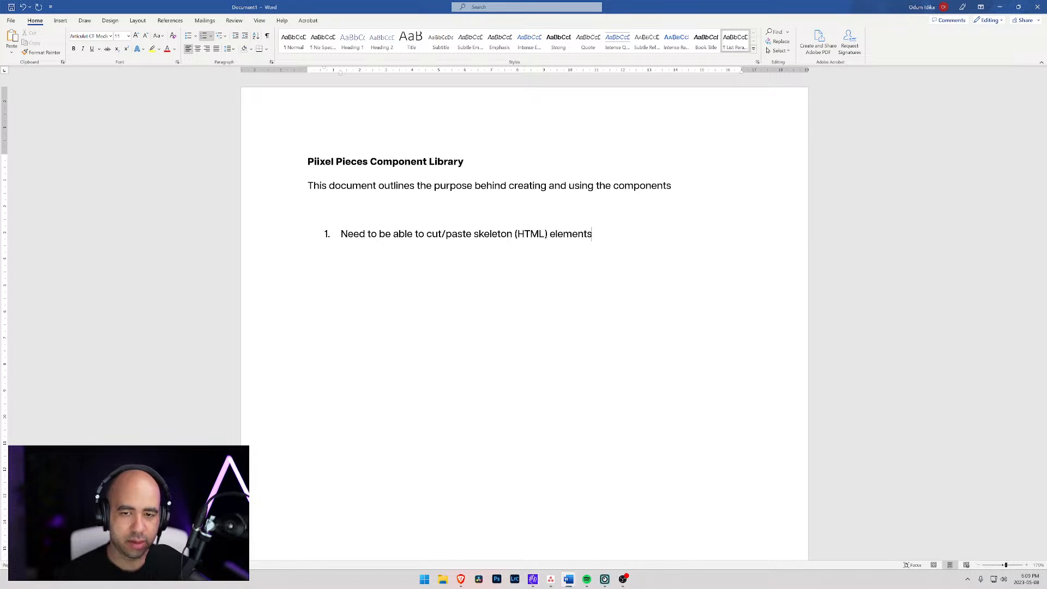
text(that will beused)
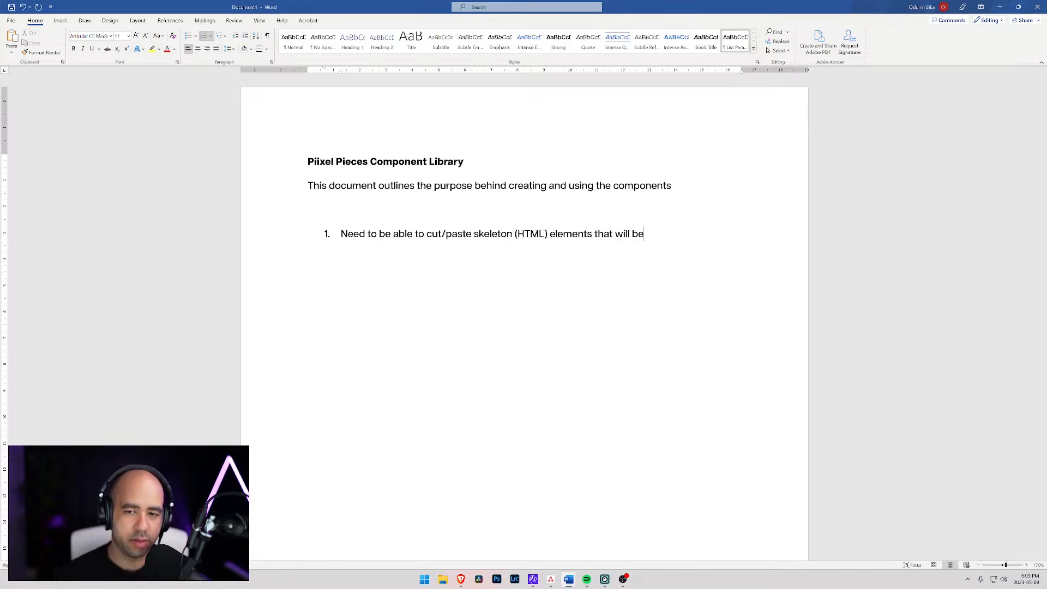
key(BackSpace)
key(BackSpace)
key(BackSpace)
key(BackSpace)
text(used )
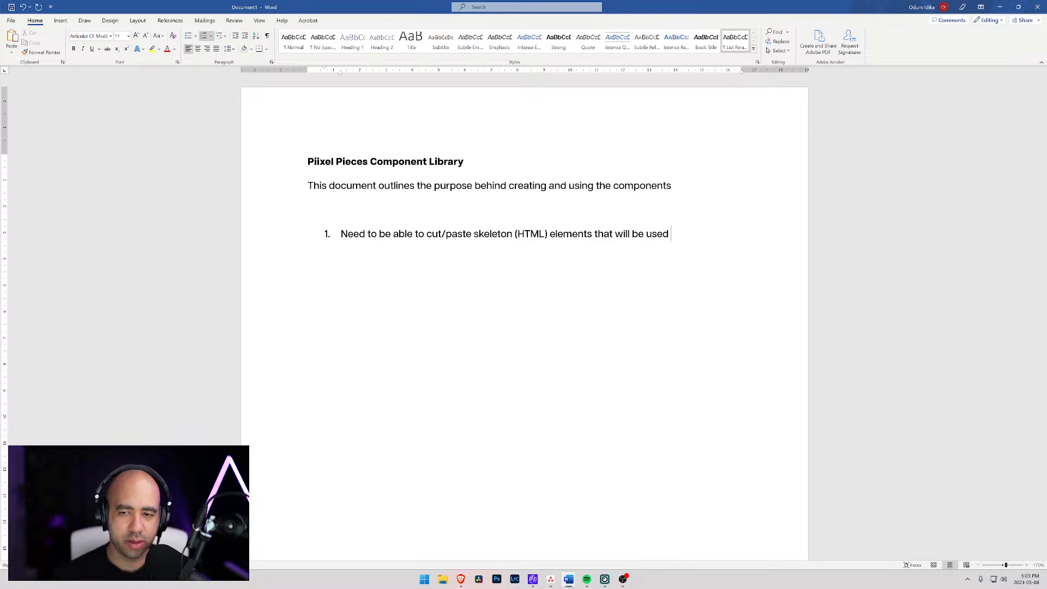
text(in a new web project)
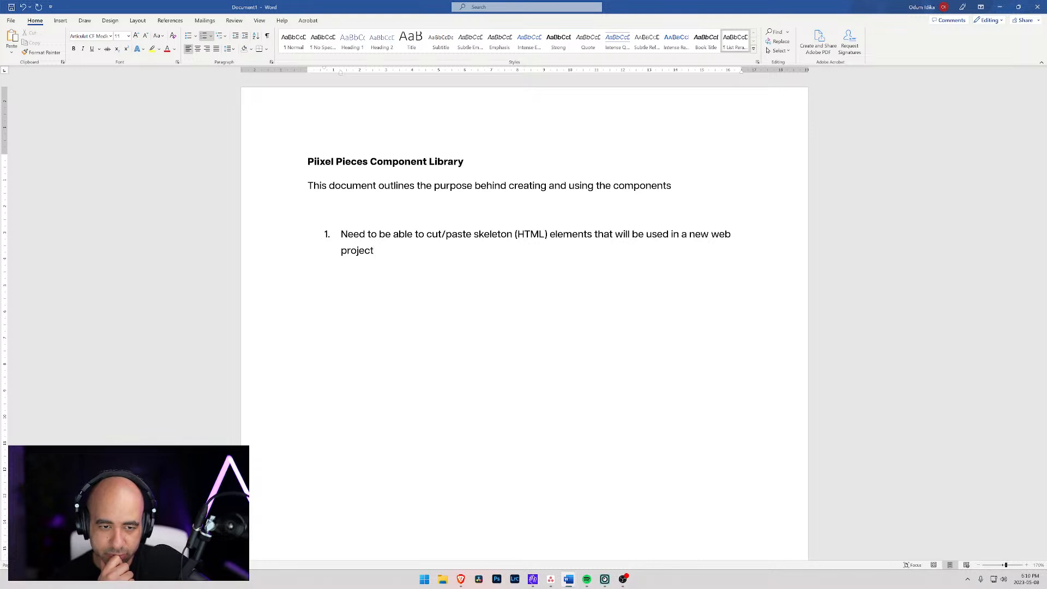
- Extend the first list item with a second sentence, "These elements can include things like:"
text(. These)
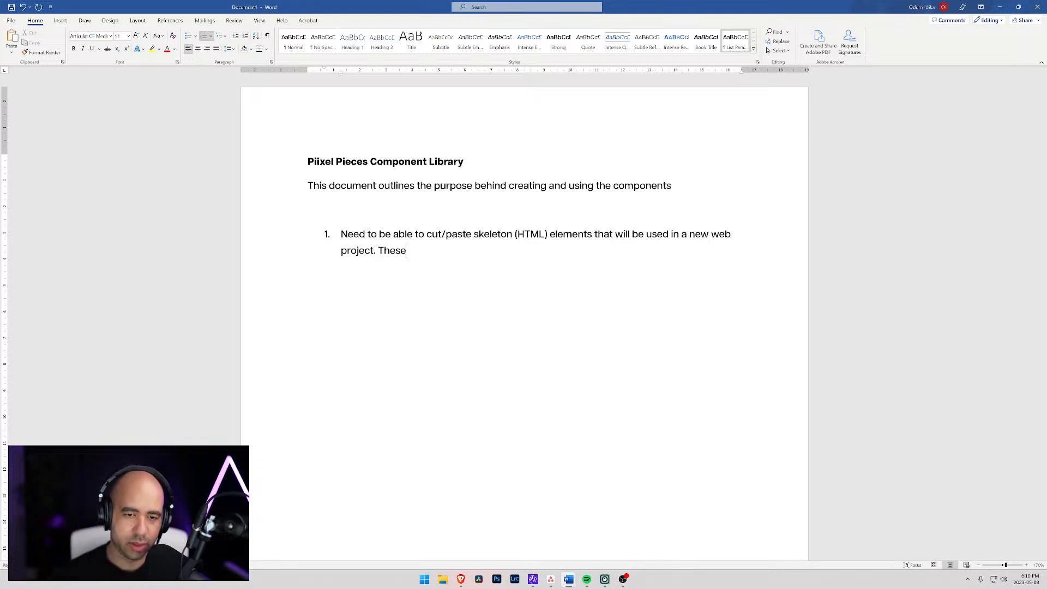
text( elements can inclu)
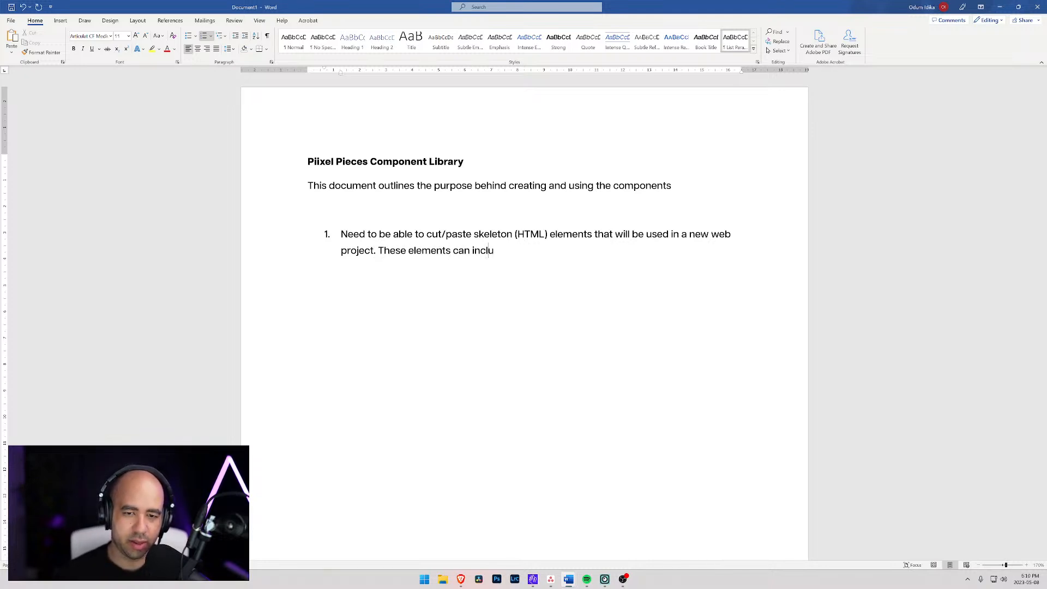
text(de things like)
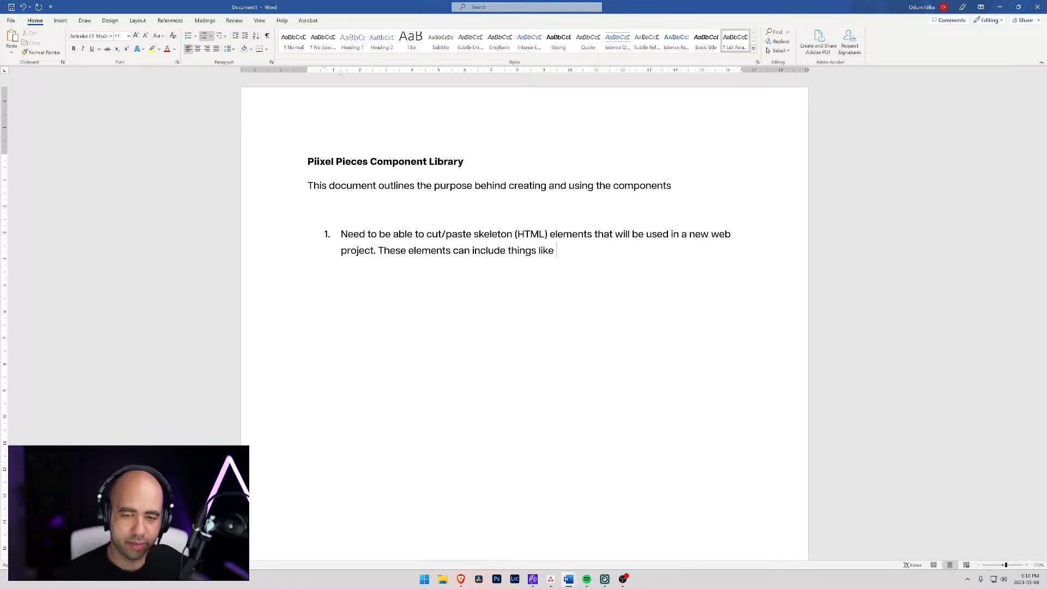
text( Na)
key(BackSpace)
key(BackSpace)
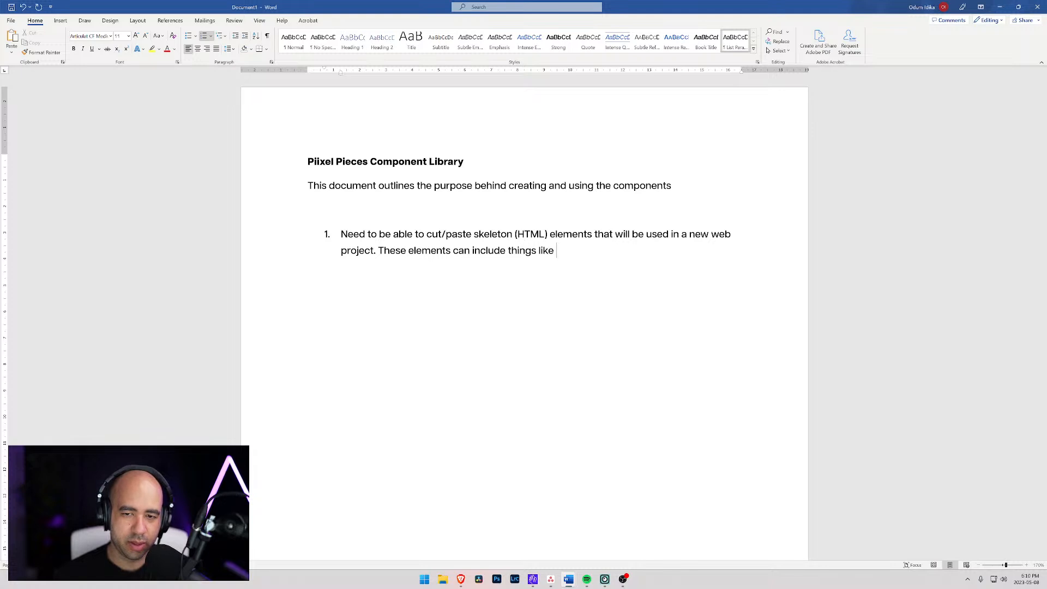
text(Nav)
key(BackSpace)
key(BackSpace)
key(BackSpace)
key(BackSpace)
text(:)
- Add an indented sub-list under item 1 with the entries "Navigation" and "Blog thumbnail layouts"
key(Return)
key(Tab)
text(Navigation)
key(Return)
text(Blog)
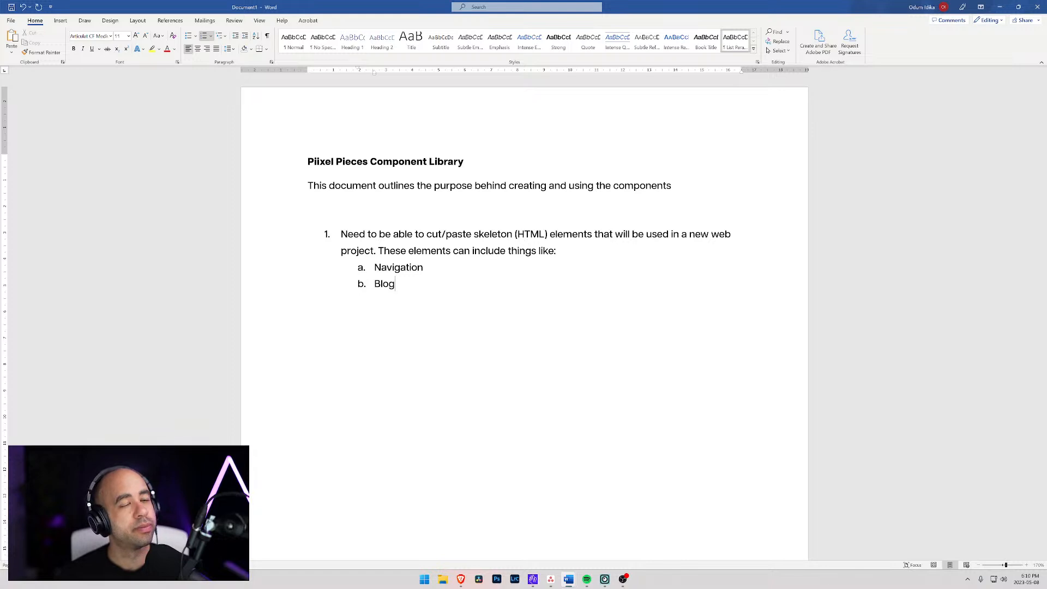
text(T)
key(BackSpace)
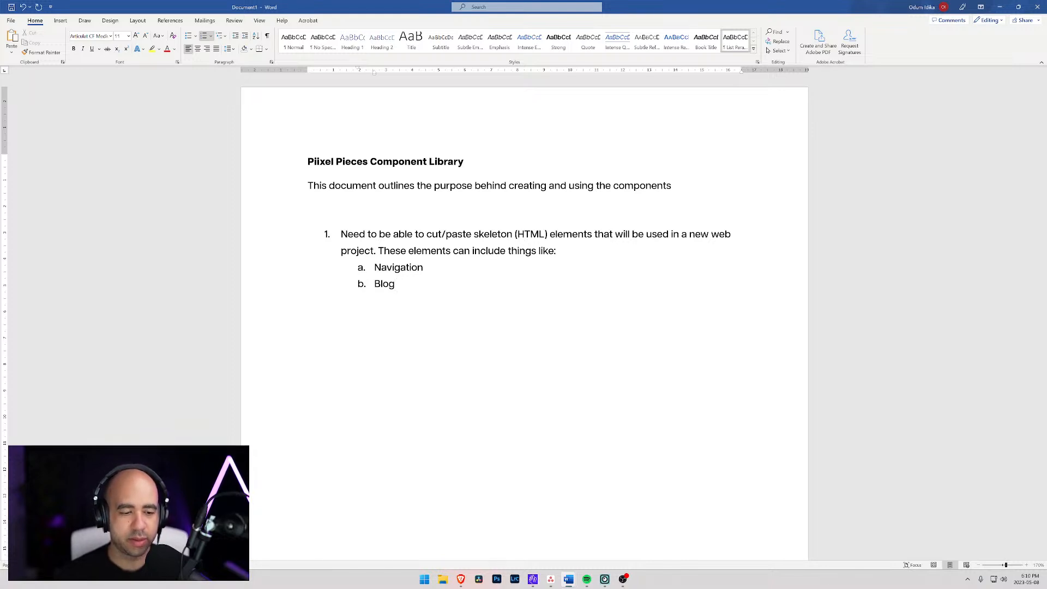
key(BackSpace)
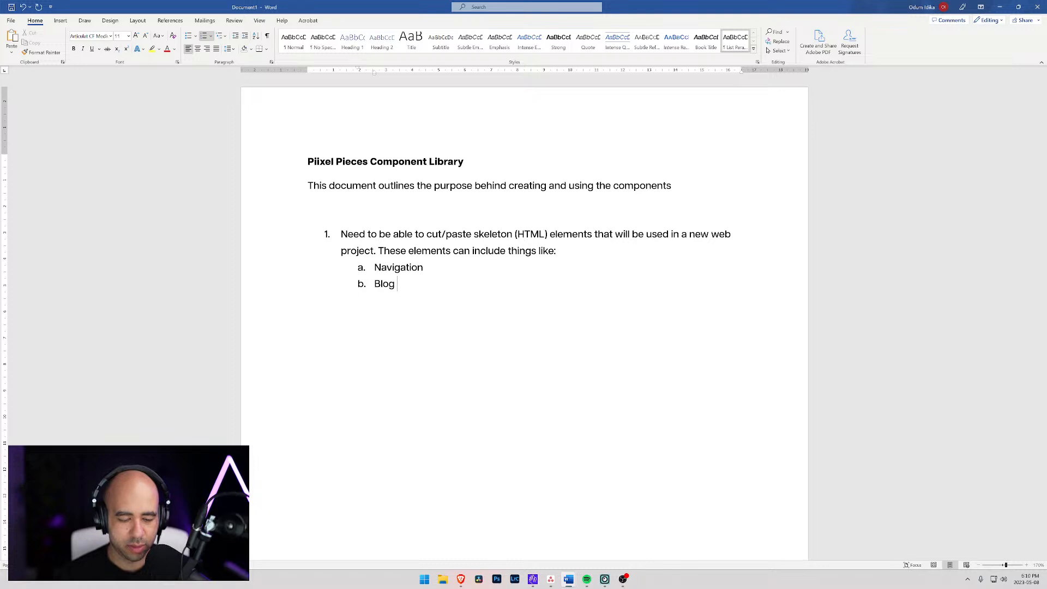
text(thumbna)
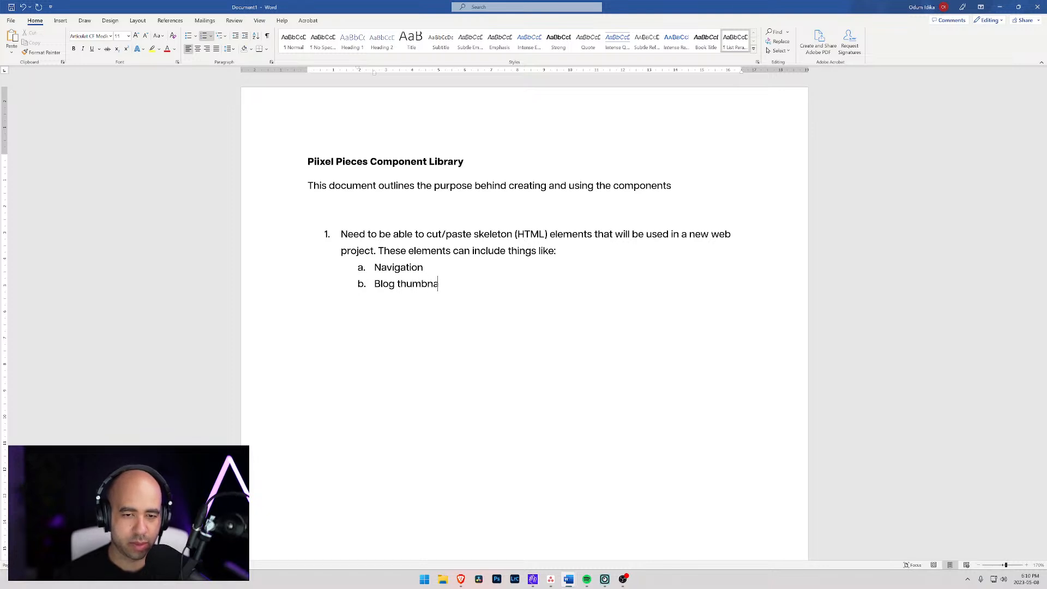
text(il layouts)
- Add the sub-list entries "Blog posts" and "Footer" below "Blog thumbnail layouts"
key(Return)
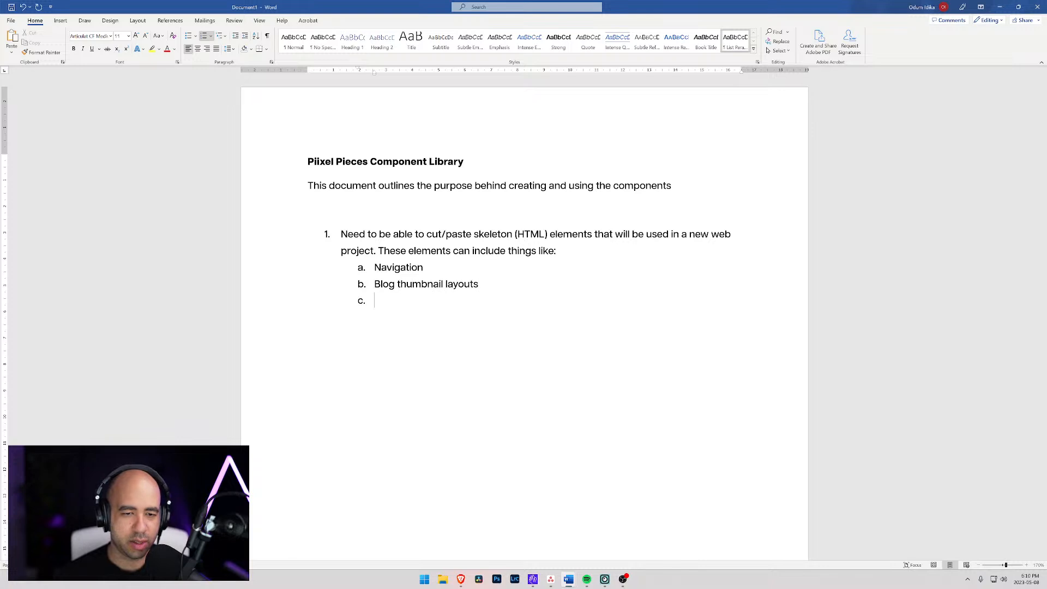
text(Blog posts)
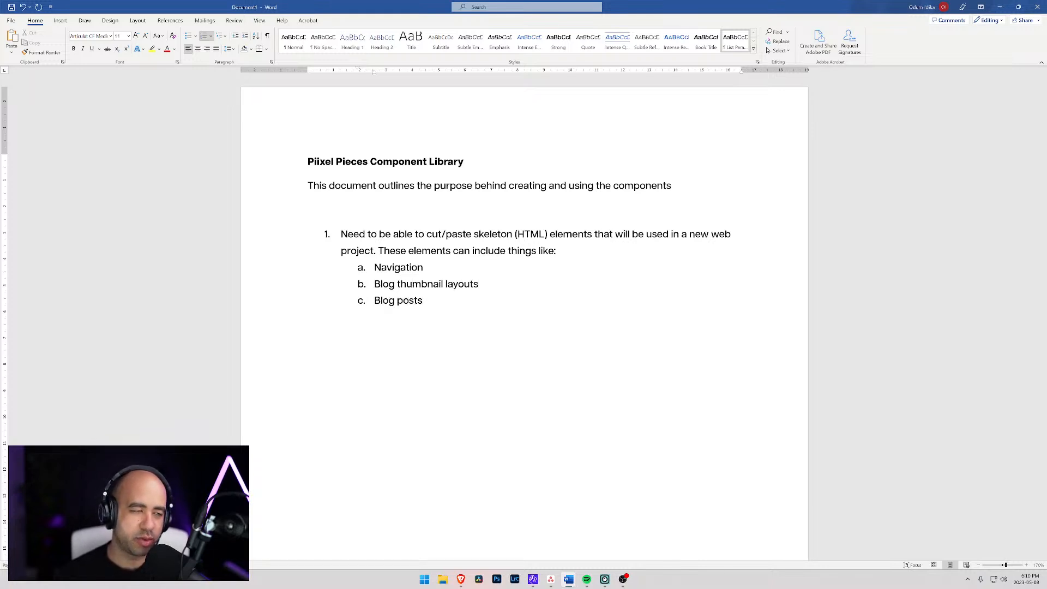
key(Return)
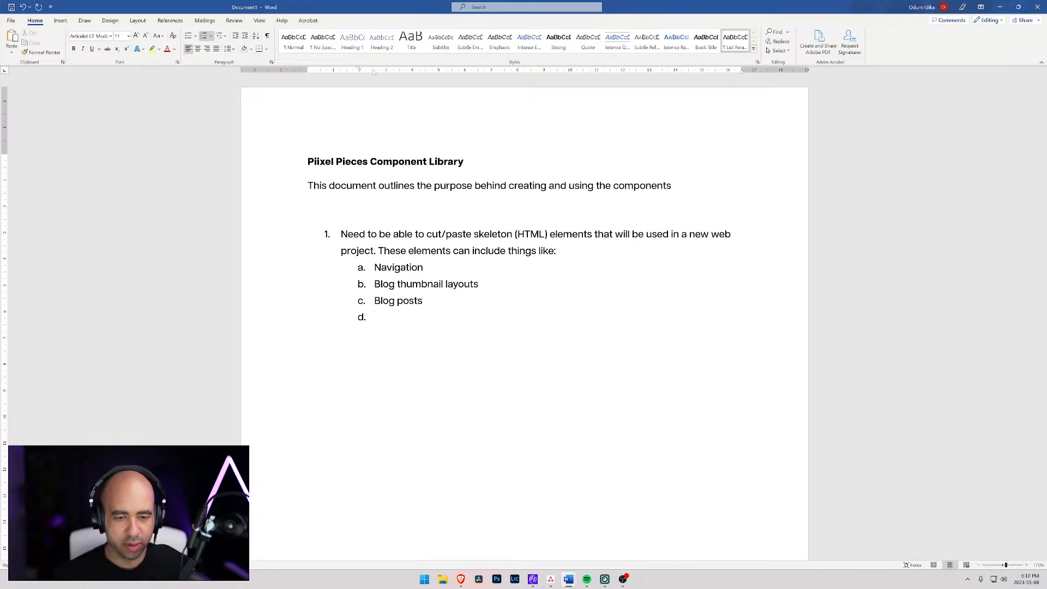
text(Footer)
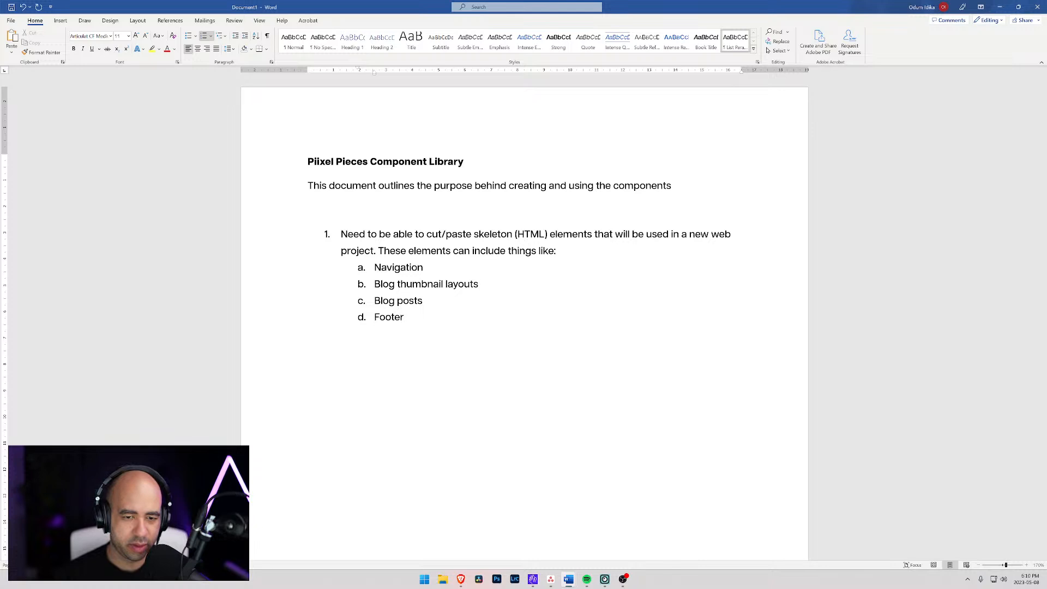
- Add the sub-list entries "Hero section" and "Full screen video backgrounds" below "Footer"
key(Return)
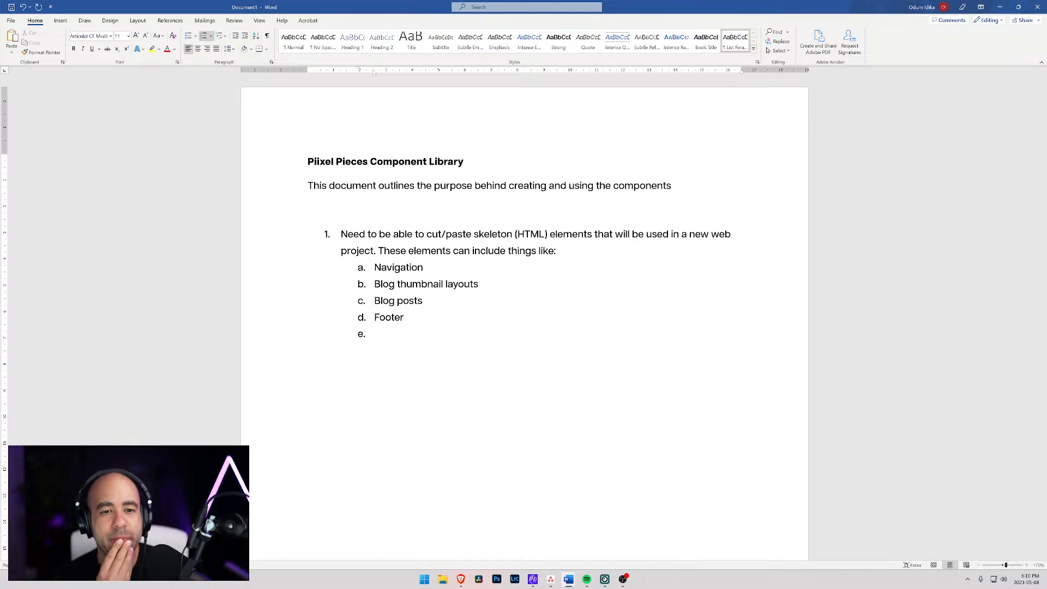
text(Hero section)
key(Return)
text(F)
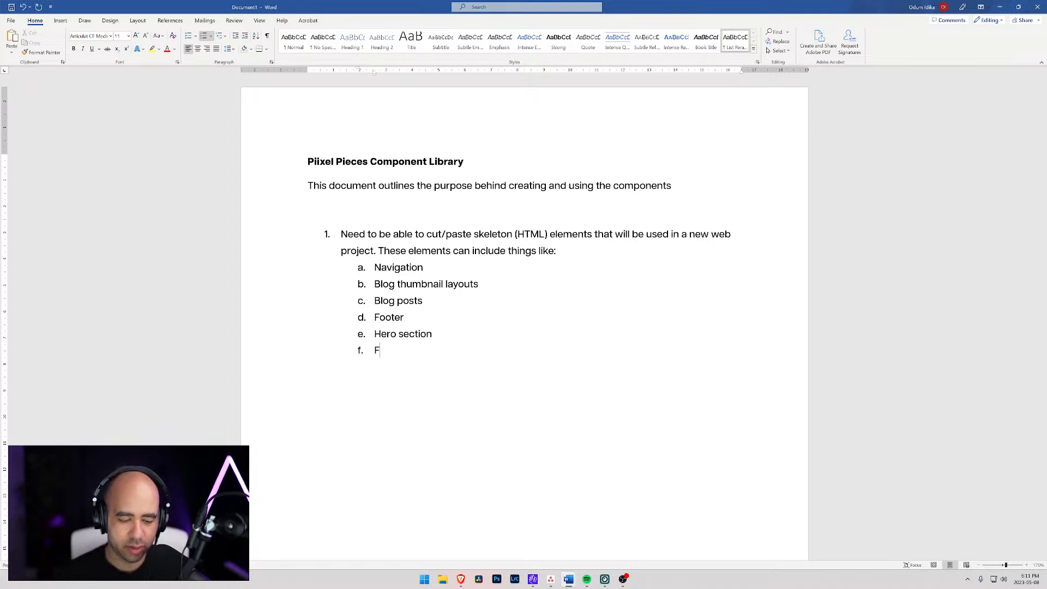
text(ull screen )
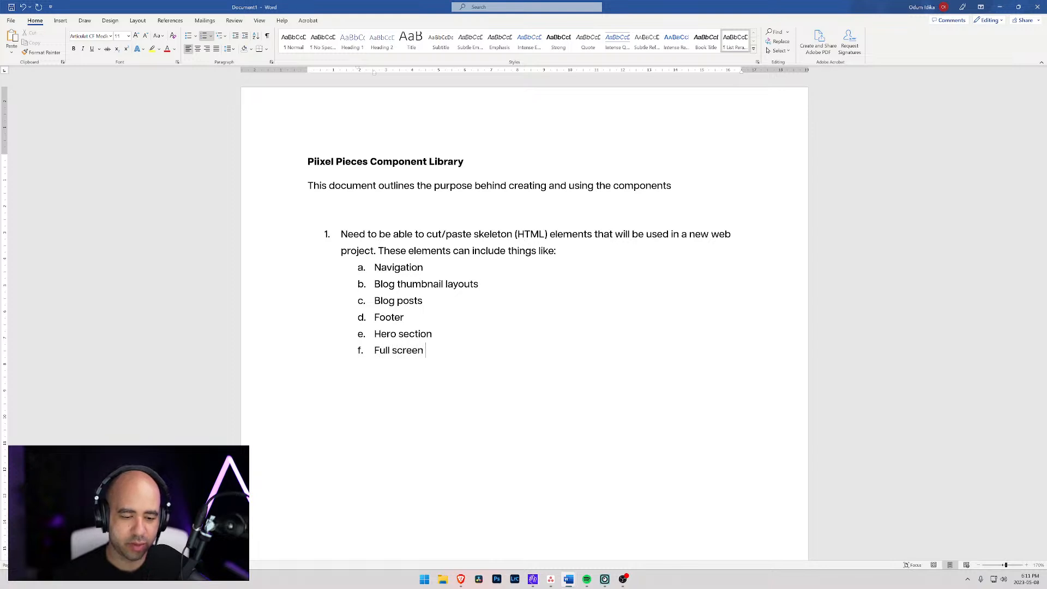
text(video)
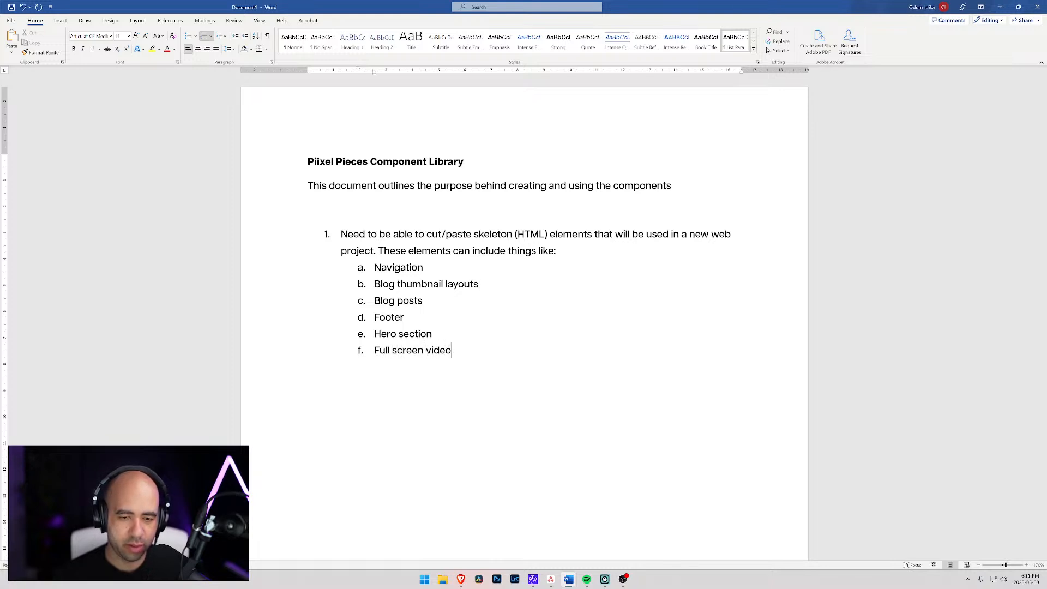
text( backgrounds)
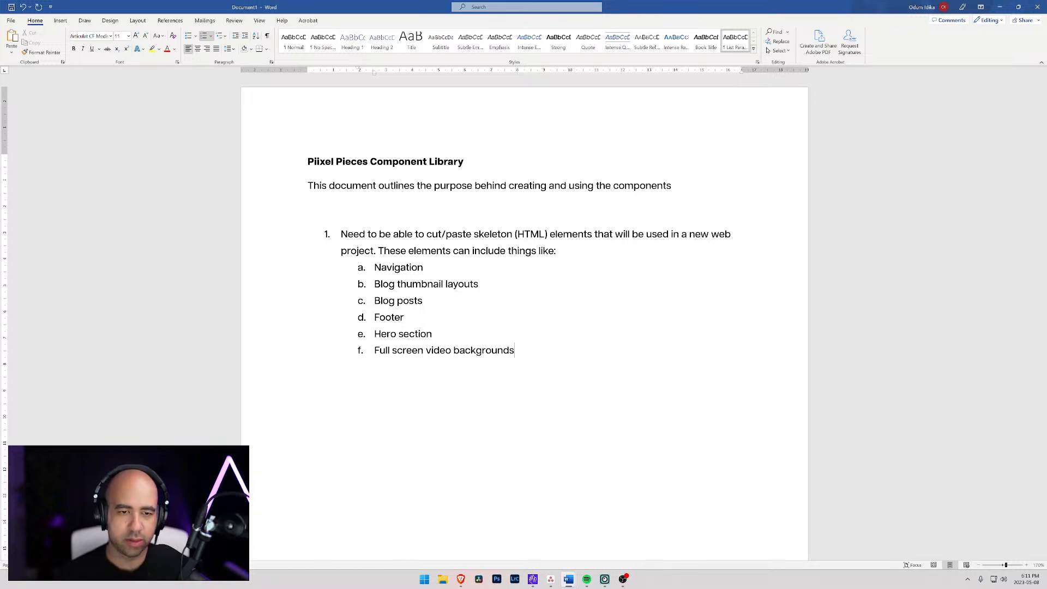
- Begin main list item 2 with "Good to have a solid base of styling applied to all elements"
key(Return)
key(shift+Tab)
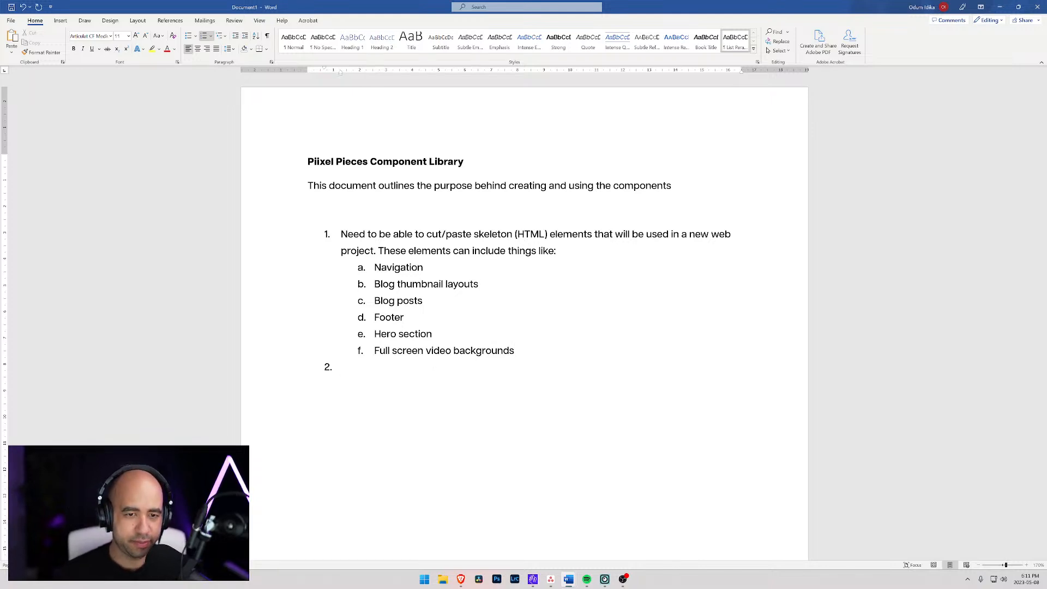
text(Good t)
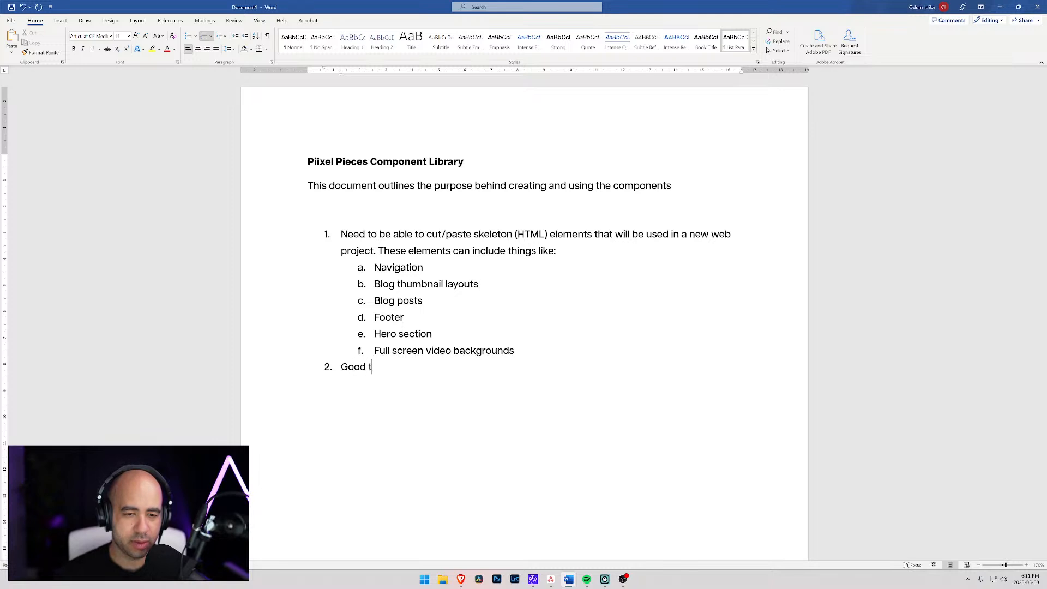
text(o have a solid base)
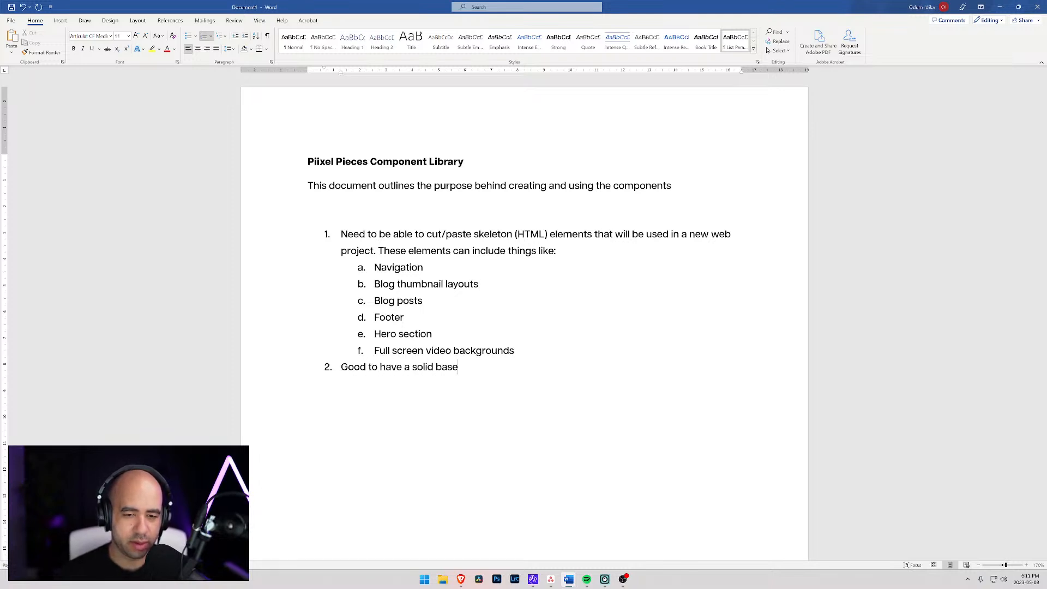
text( of styling alp)
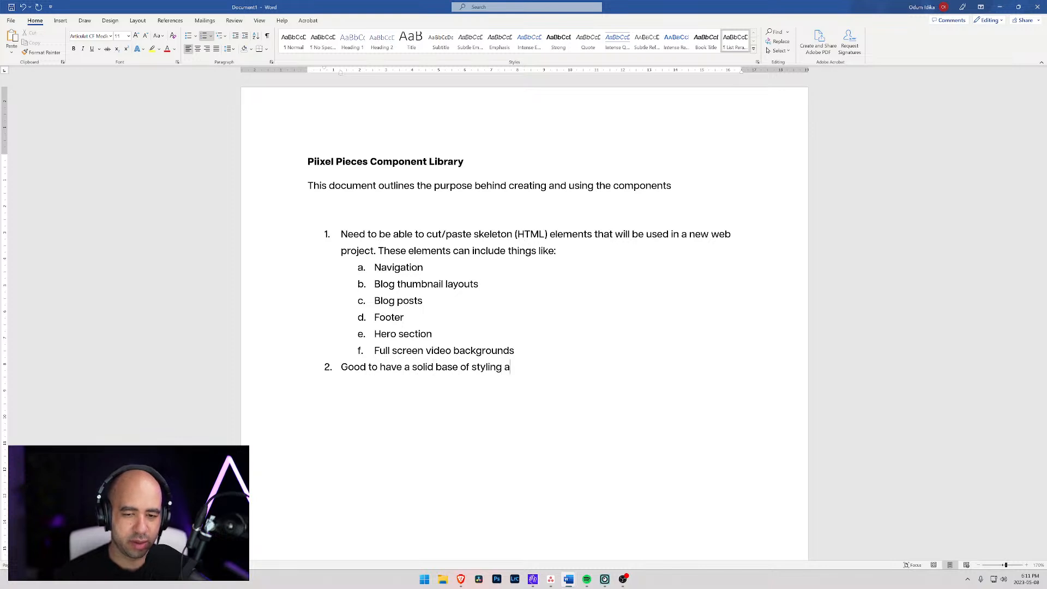
key(BackSpace)
key(BackSpace)
text(pplied to all)
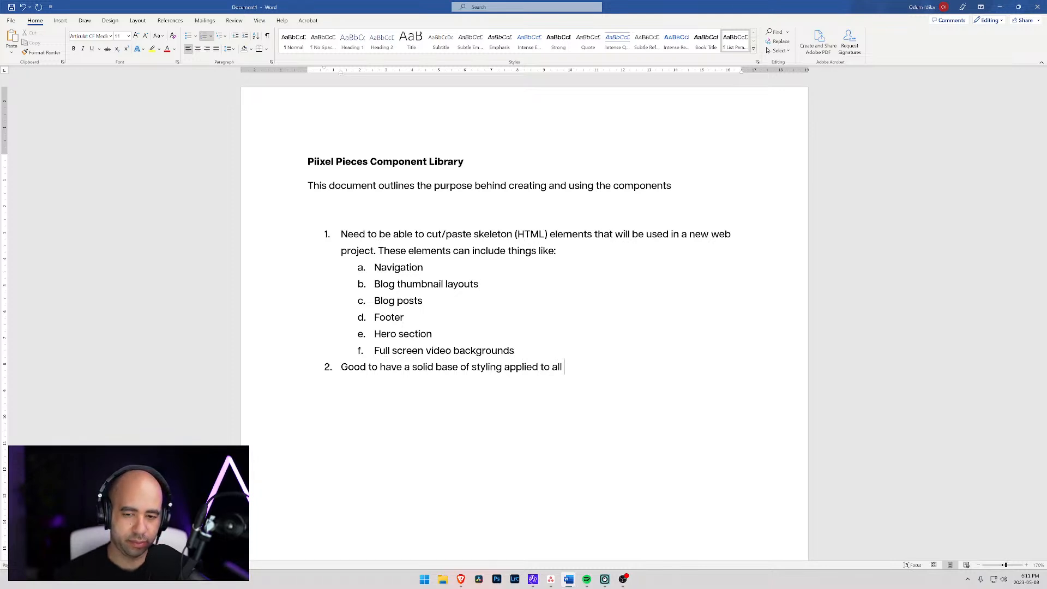
text(elements)
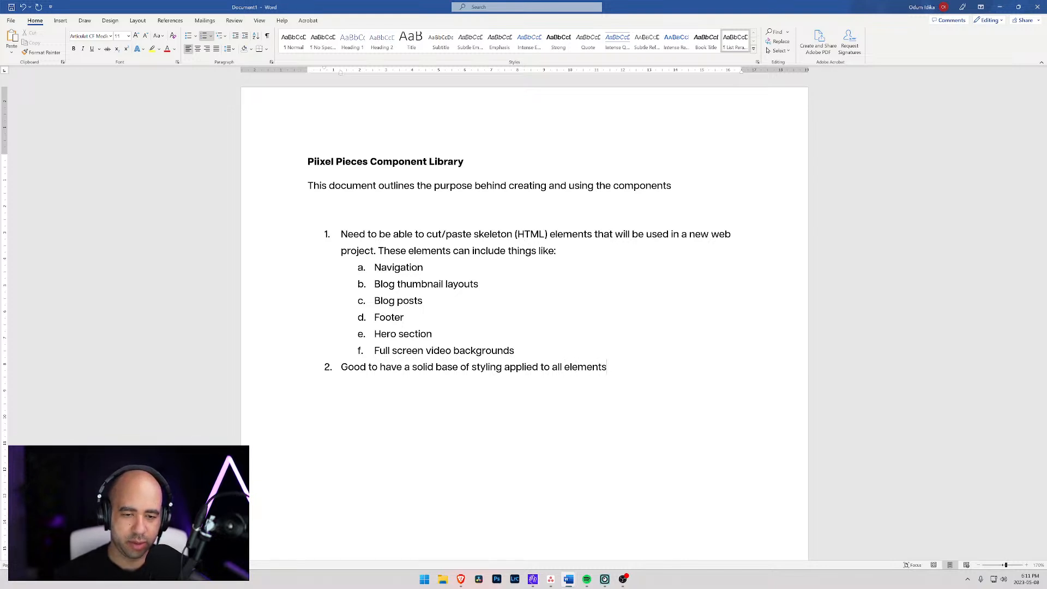
text(, just like a res)
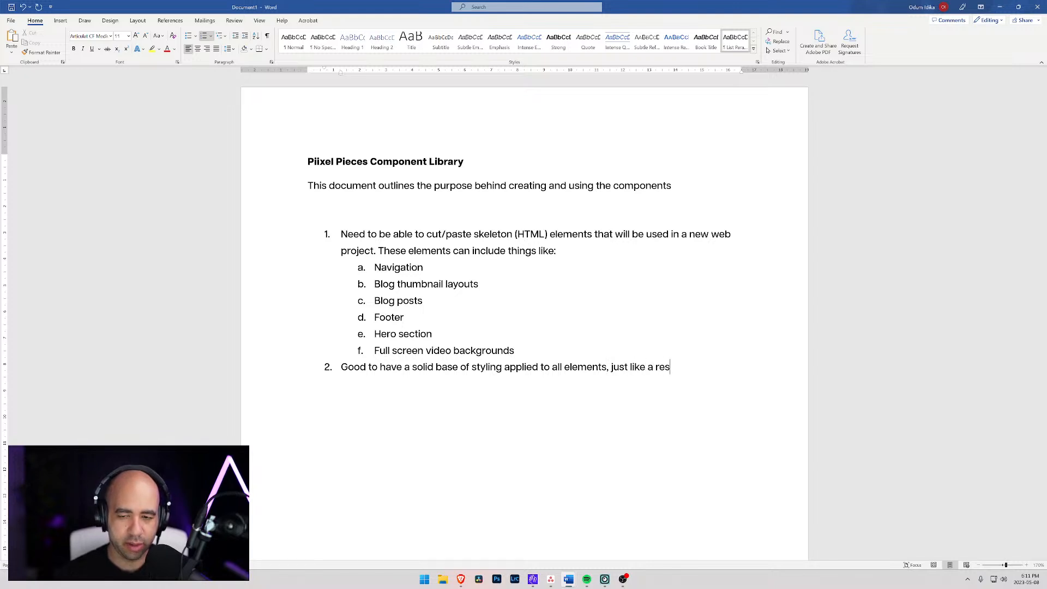
text(et.scss fil)
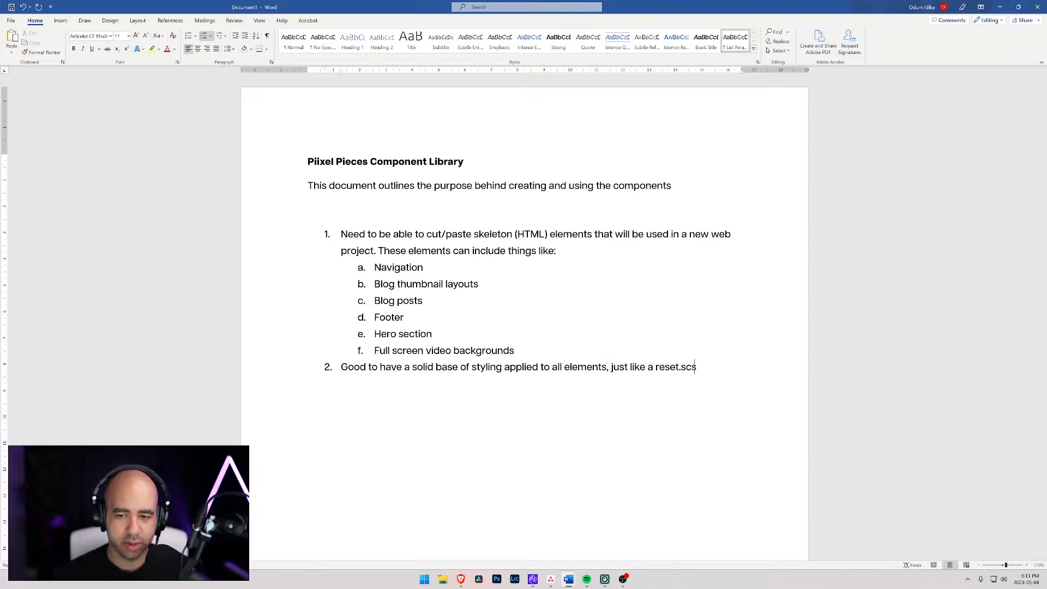
- Complete list item 2 with ", just like a reset.css file used to do when coding manually."
key(BackSpace)
key(BackSpace)
key(BackSpace)
key(BackSpace)
key(BackSpace)
key(BackSpace)
key(BackSpace)
key(BackSpace)
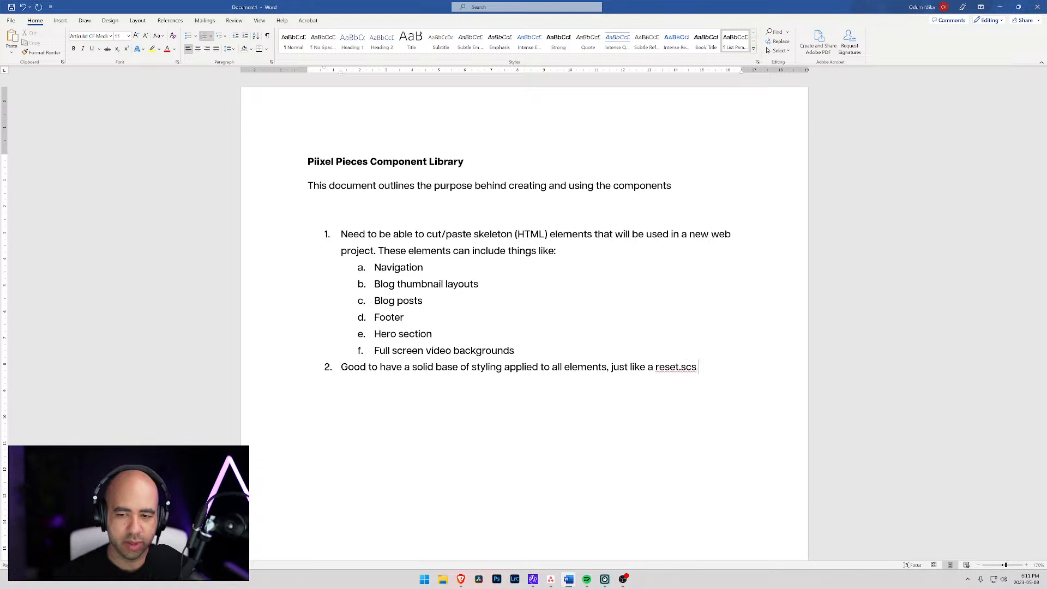
text(css )
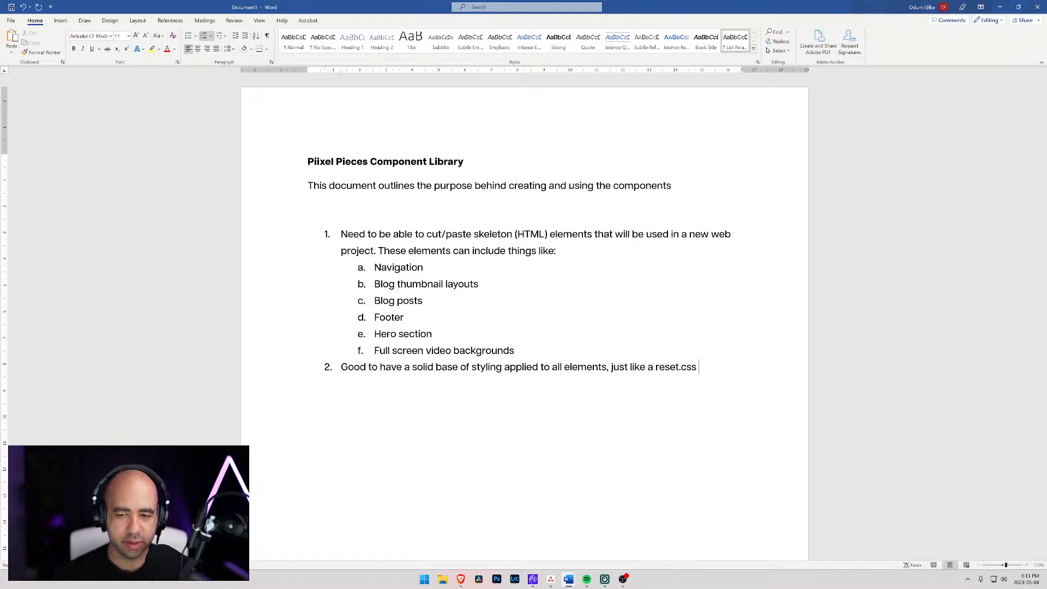
text(file used)
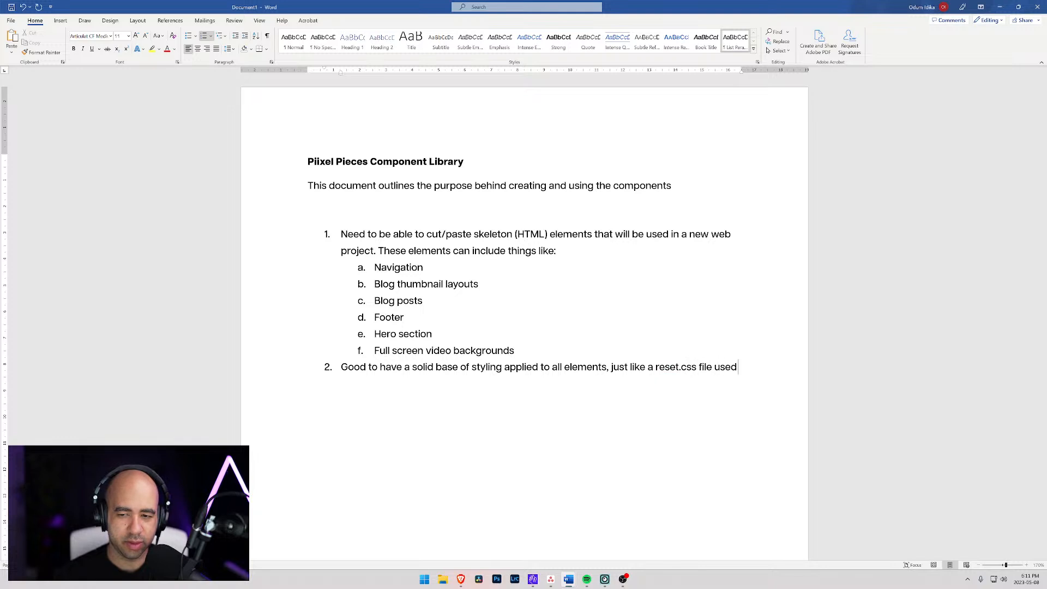
text( to do when )
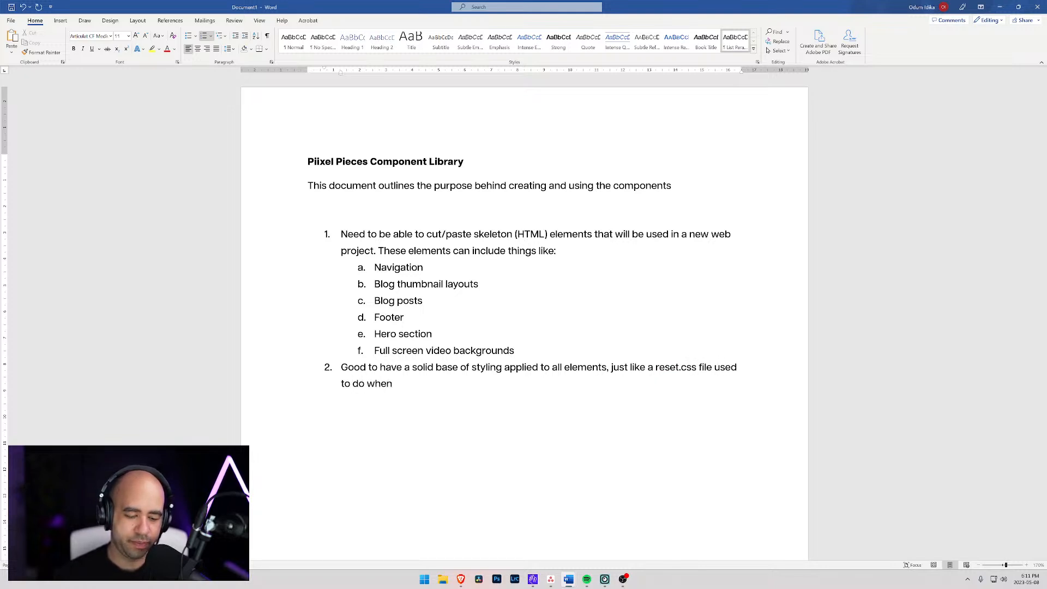
text(coding ma)
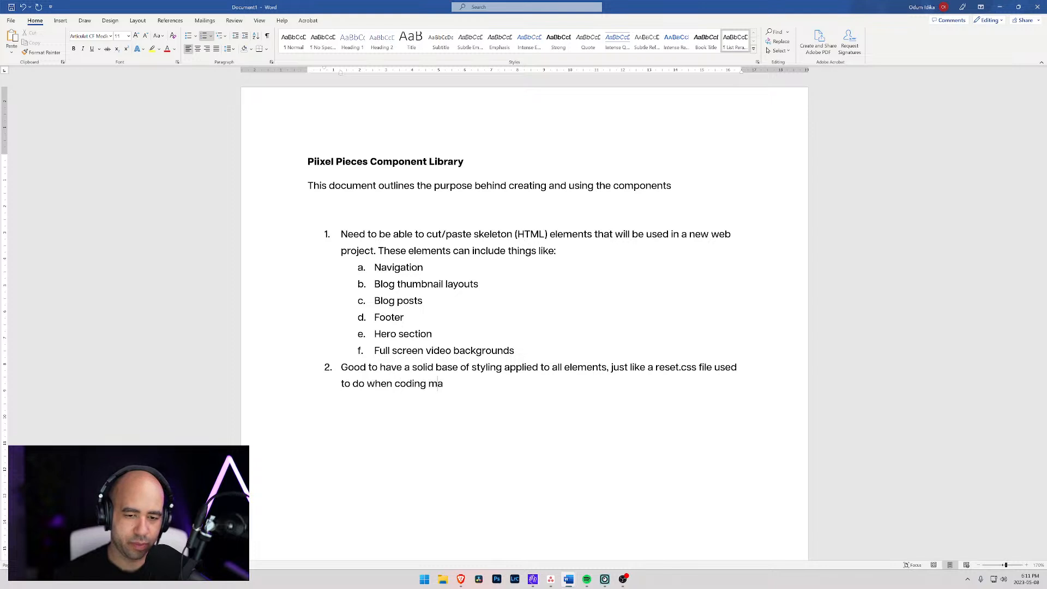
text(nually.)
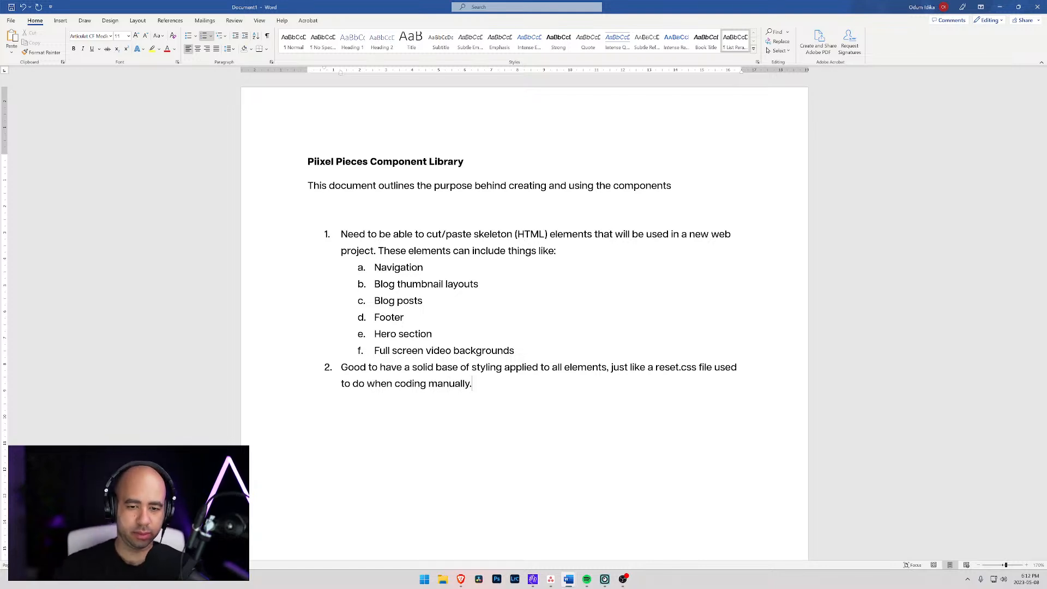
- Add main list item 3, "Have utility classes that can be used for layout"
key(Return)
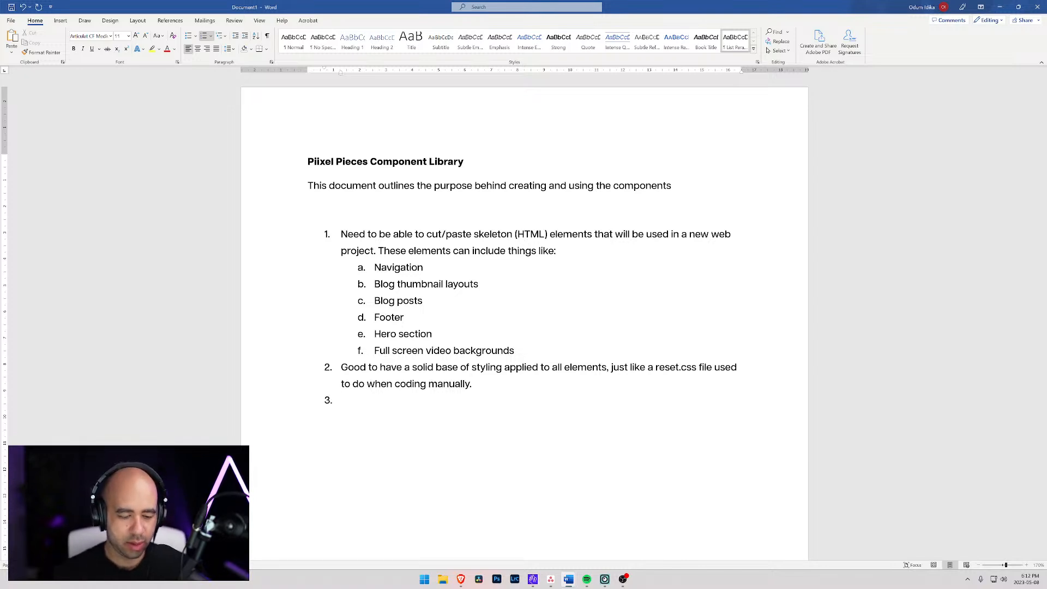
text(Have )
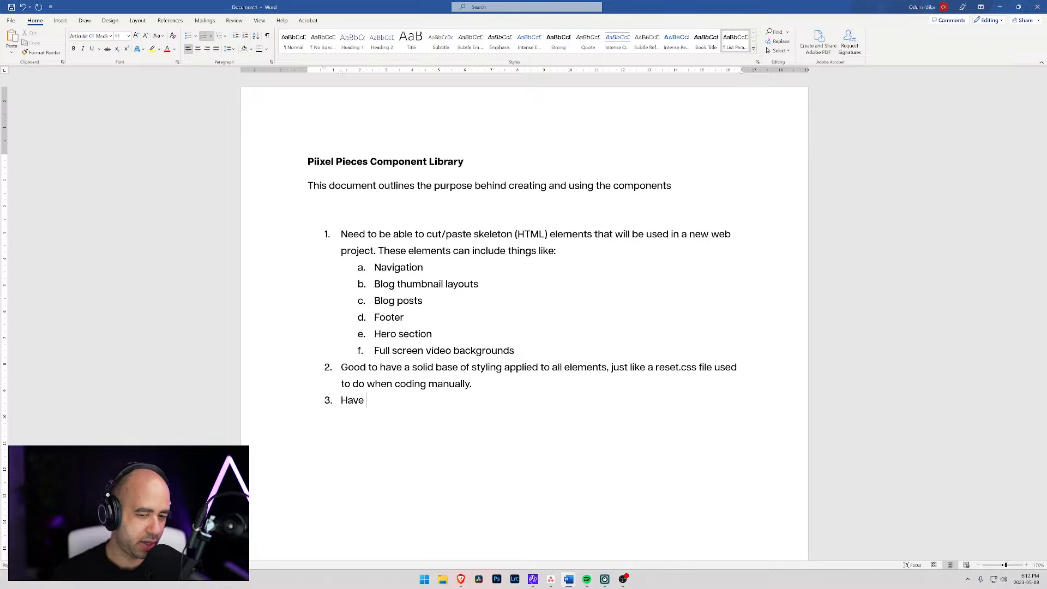
text(utlitily)
key(BackSpace)
key(BackSpace)
key(BackSpace)
key(BackSpace)
key(BackSpace)
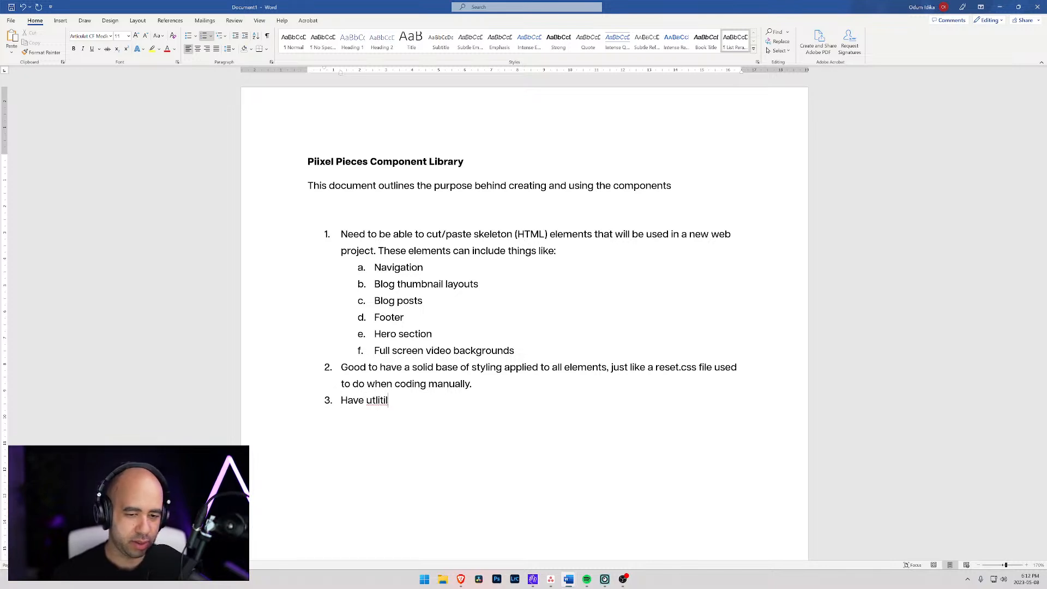
key(BackSpace)
text(ility classes )
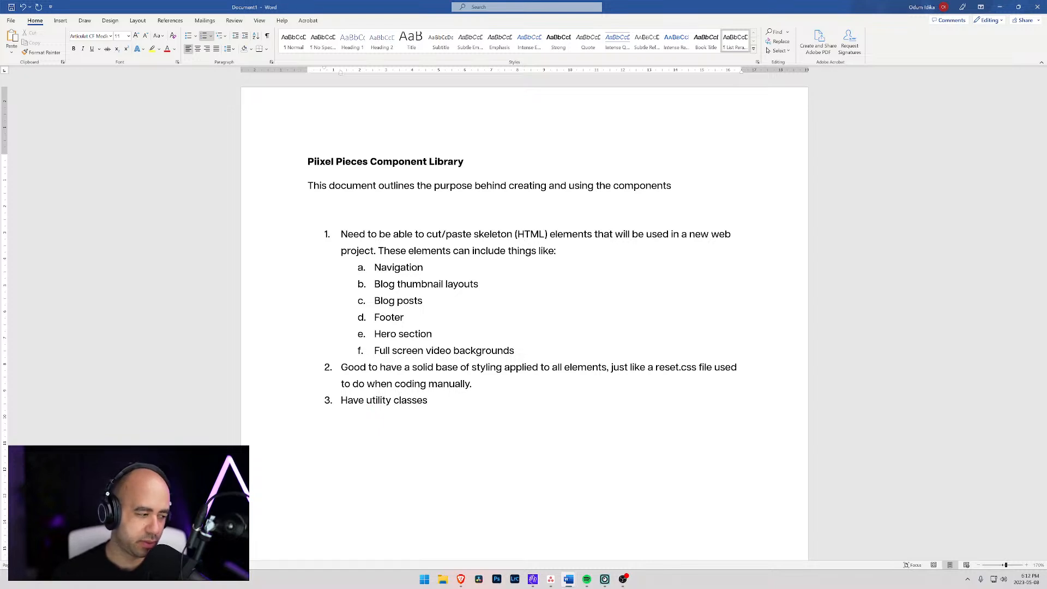
text(that can be )
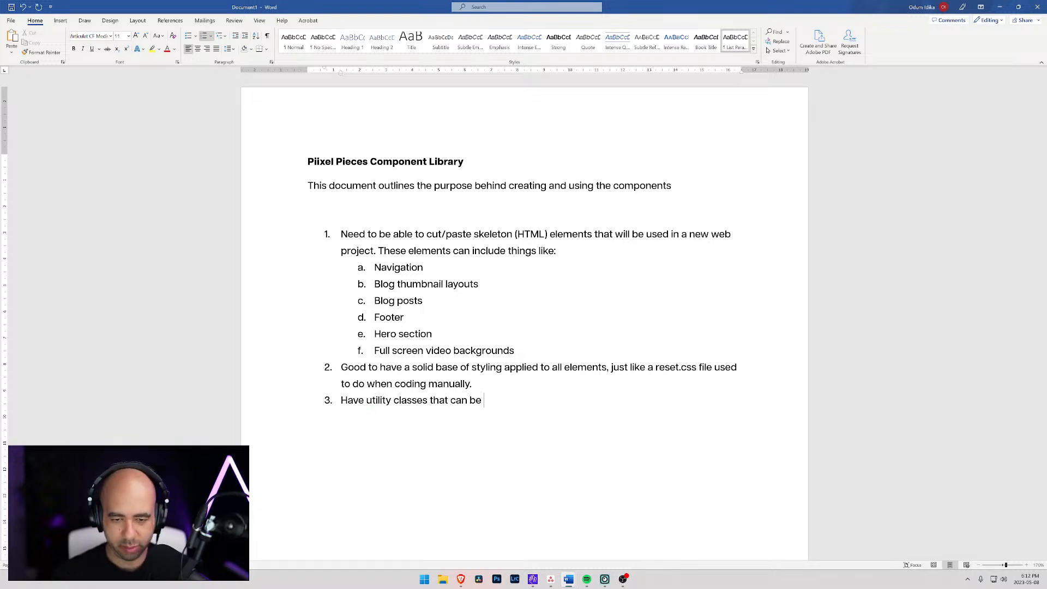
text(used for )
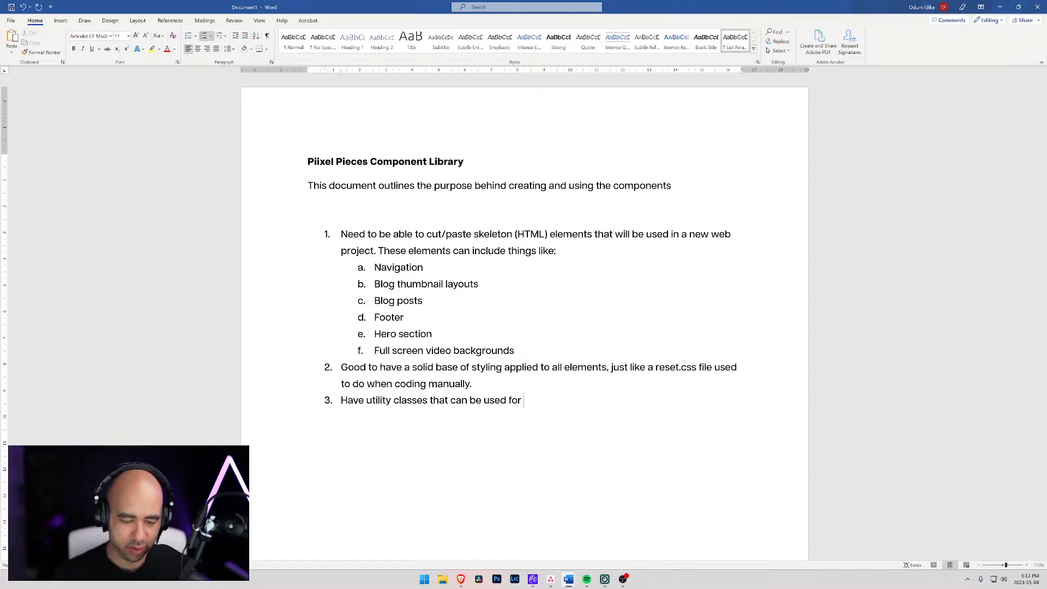
text(layout)
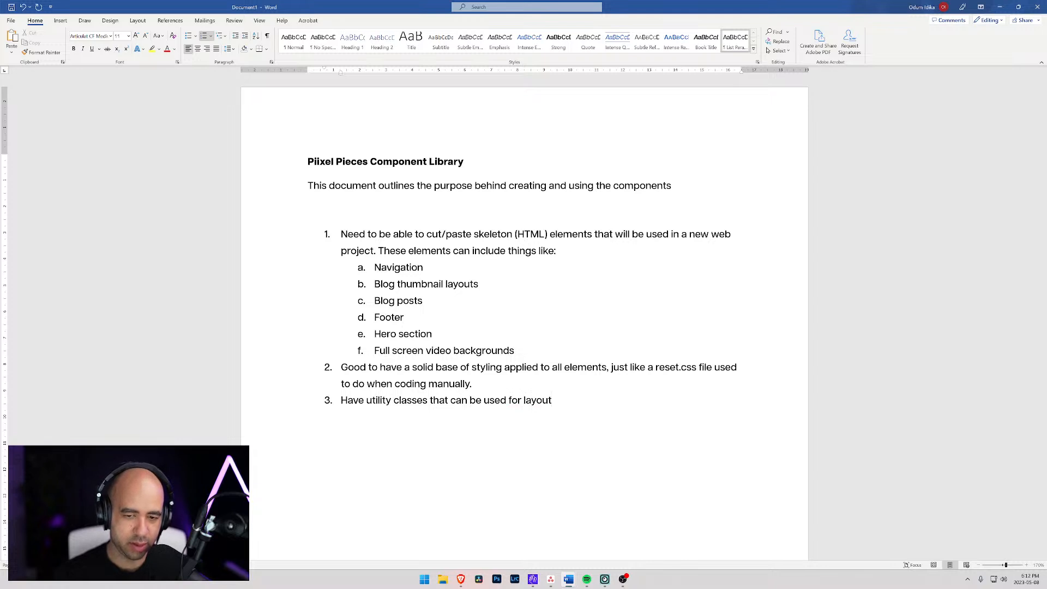
- Add an indented sub-list under item 3 with the entries "Margins" and "Font sizes"
key(Return)
key(Tab)
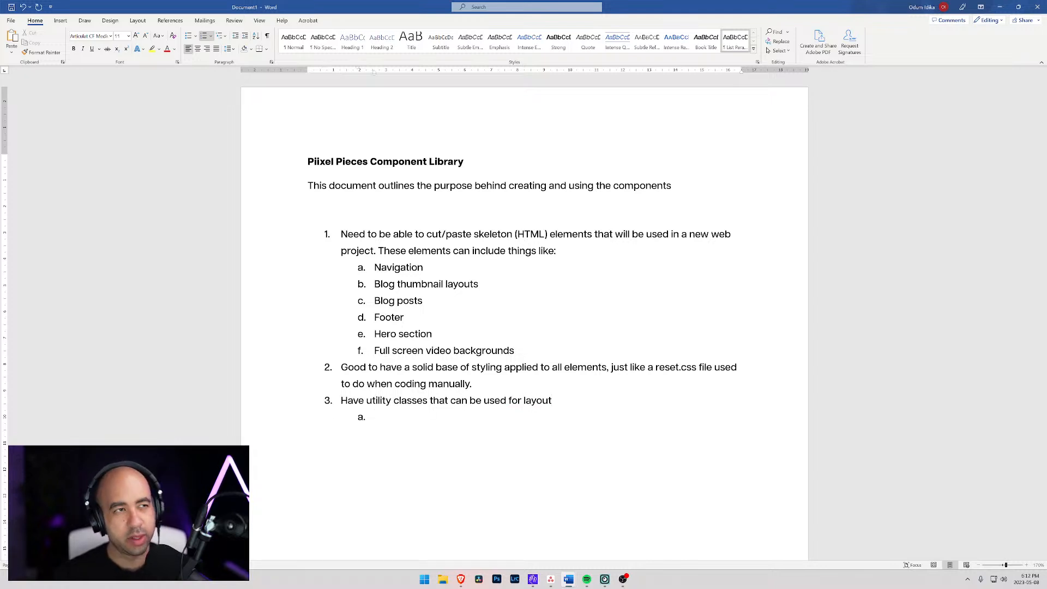
text(Margins)
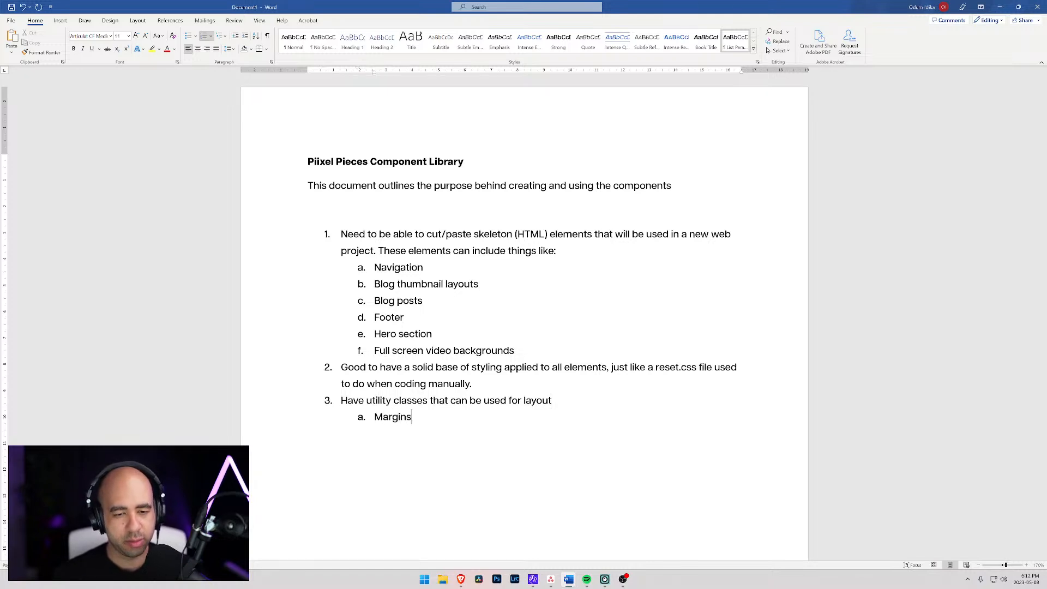
key(Return)
text(Font)
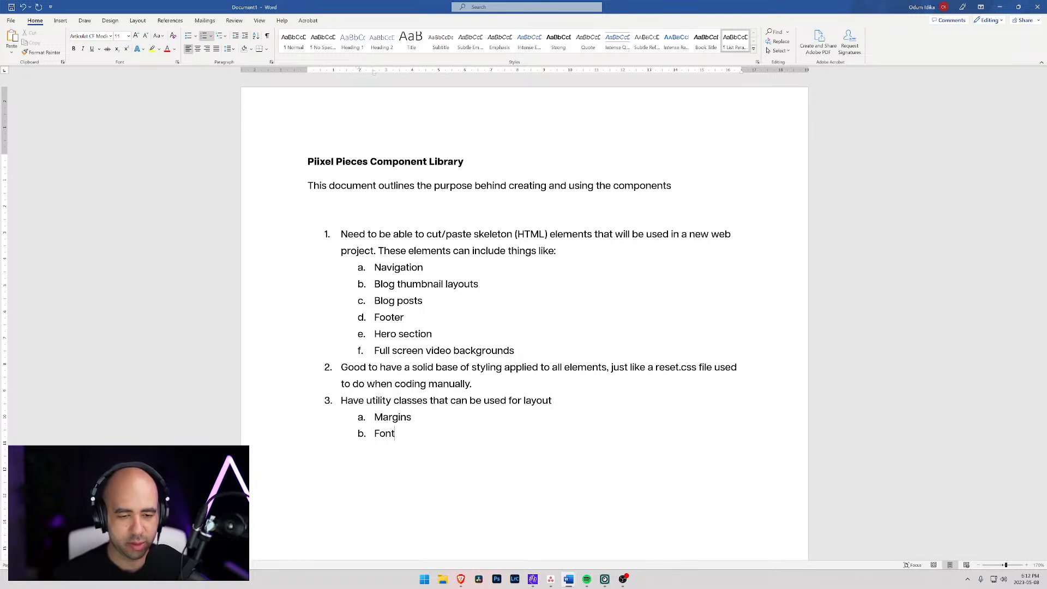
text( sizes)
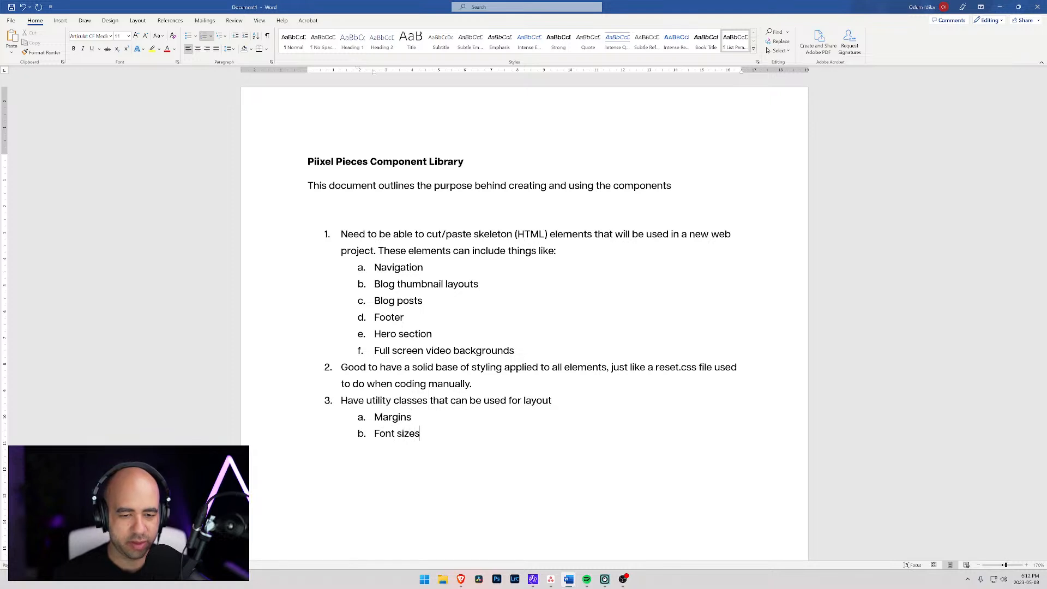
- Extend the "Margins" entry to "Margins & padding" and add a third sub-list entry, "Grid layouts", below "Font sizes"
key(Return)
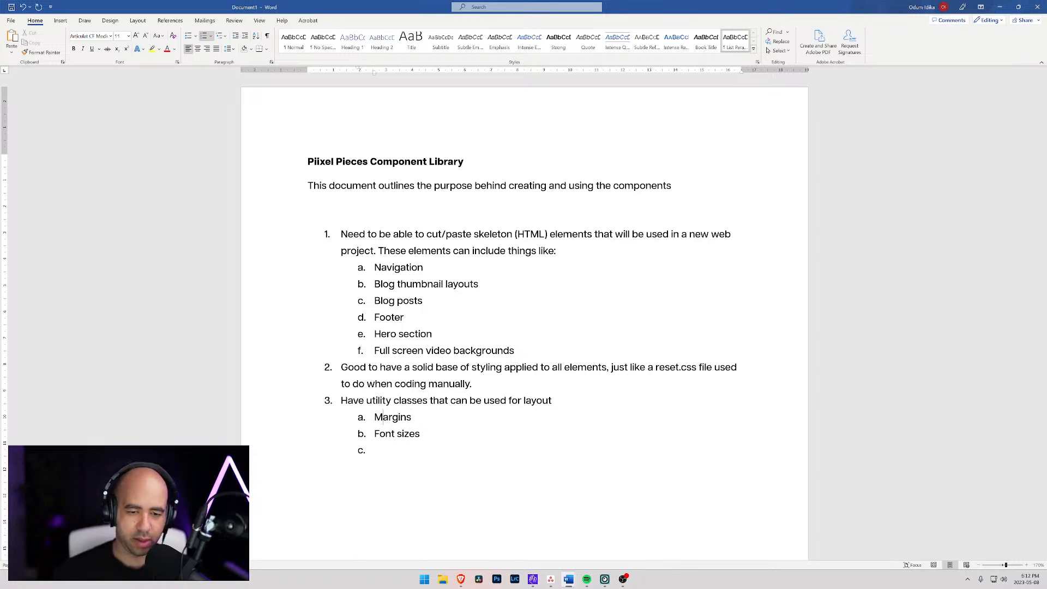
text(& padding)
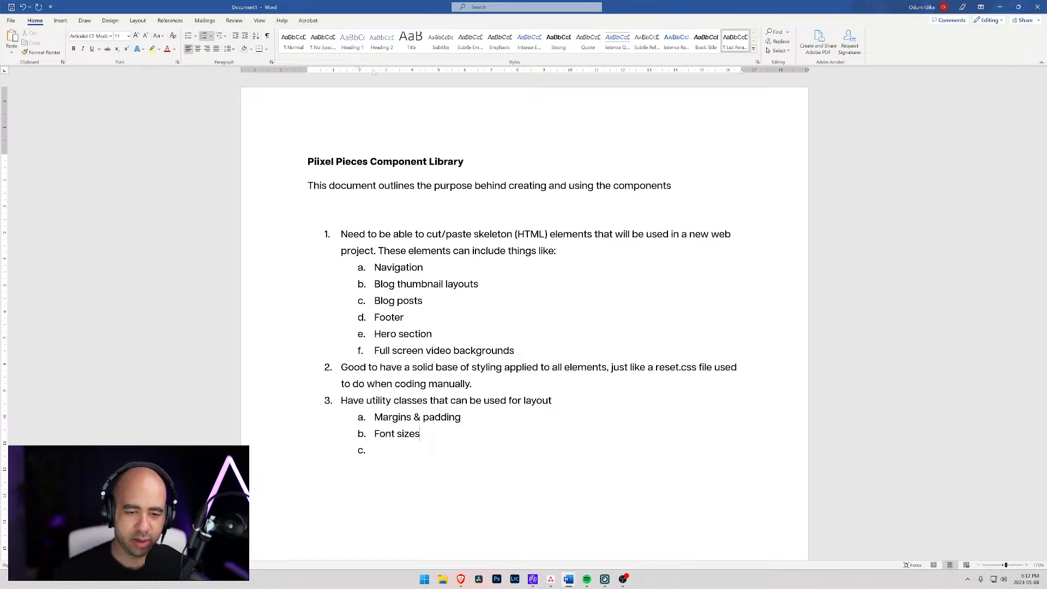
key(Down)
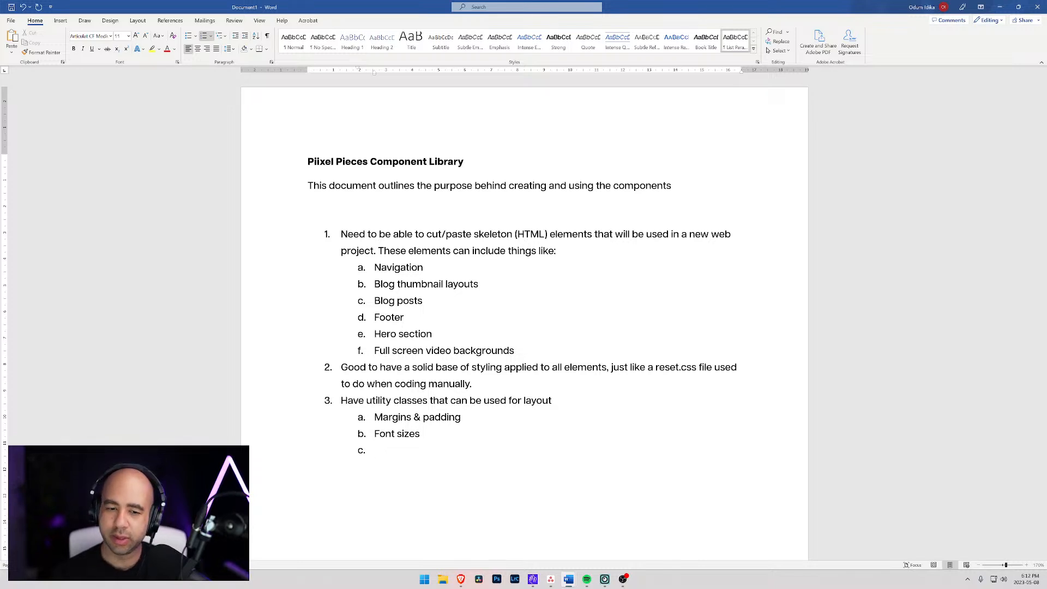
text(Grid)
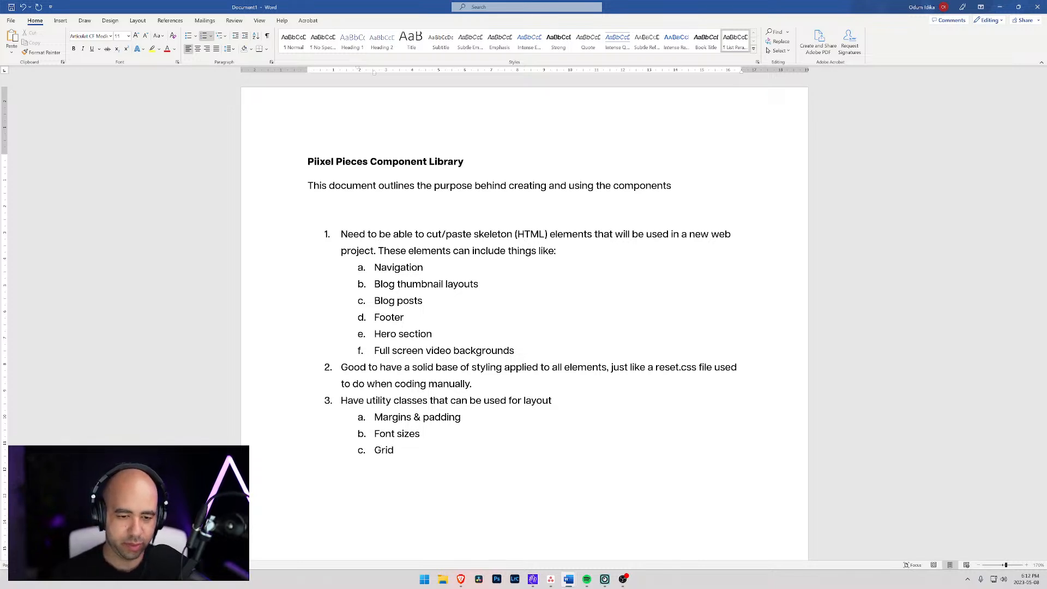
text( layouts)
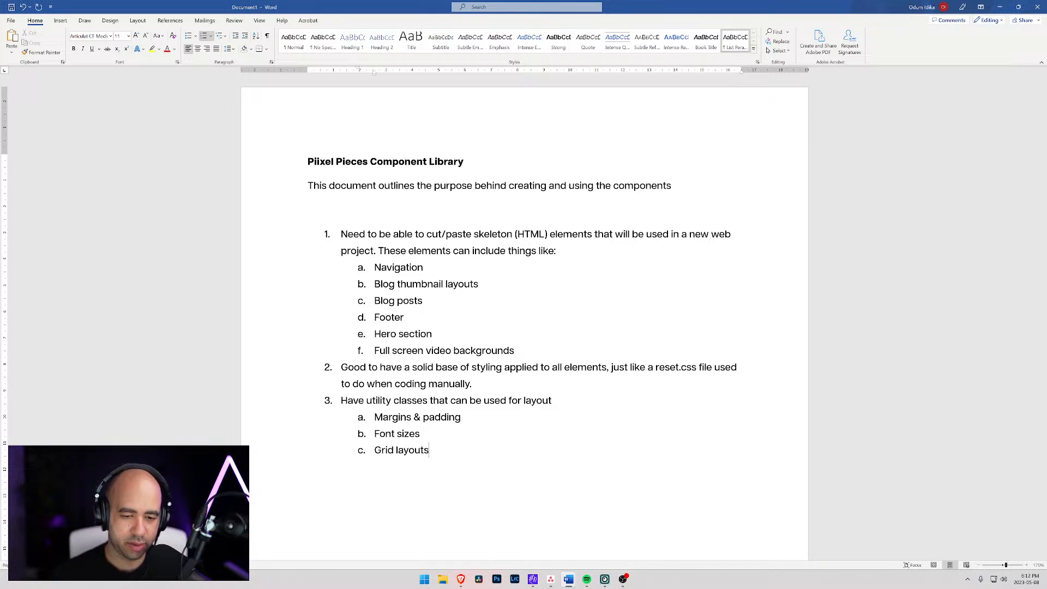
- Start a fourth sub-list entry under item 3 and insert "HTML" before "elements" in list item 2
key(Return)
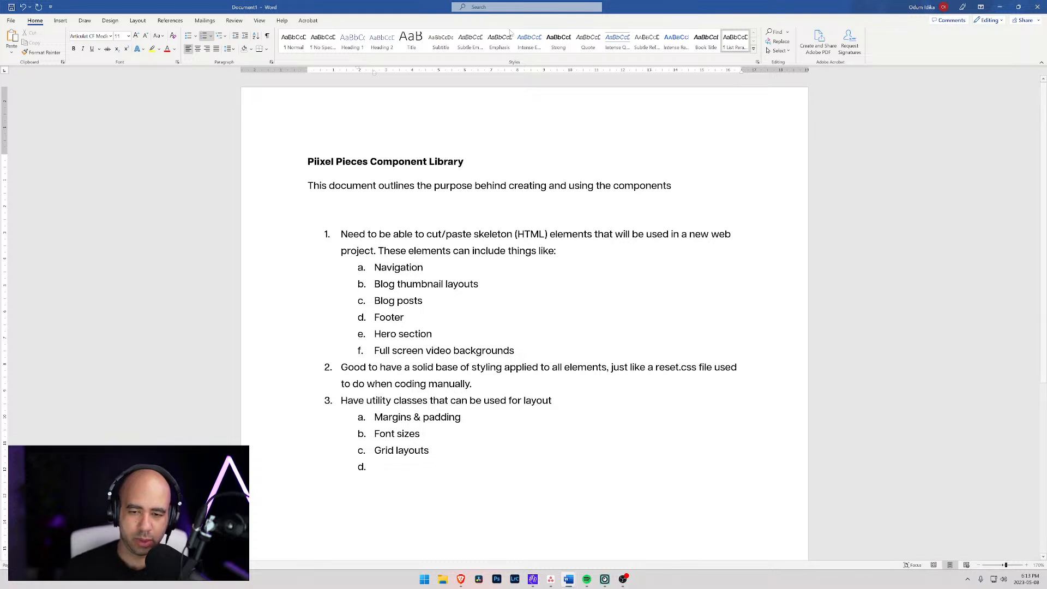
click(565, 367)
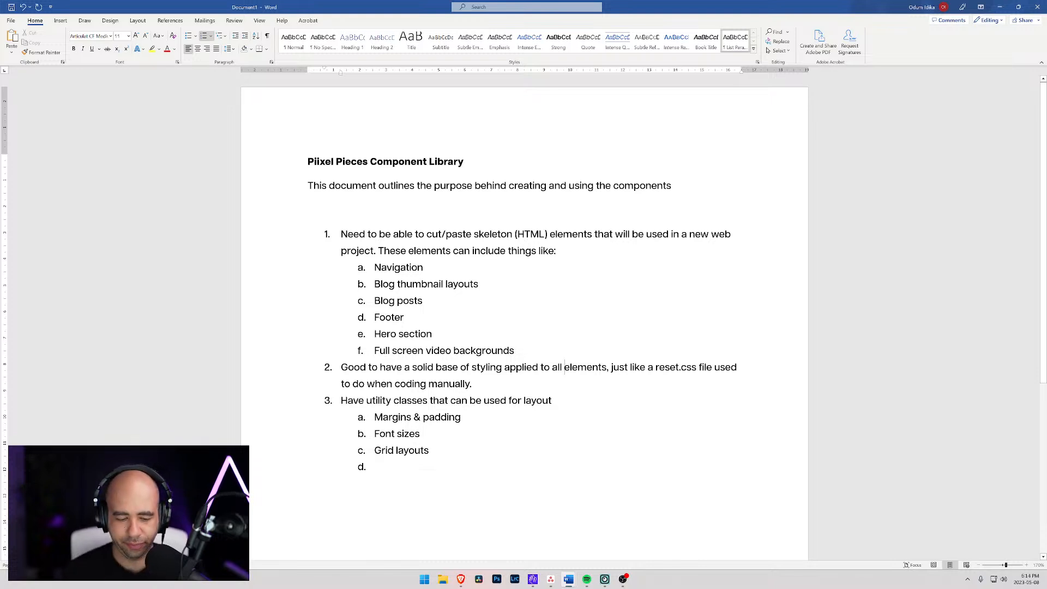
text(HTML)
- Enter "Colours ?" in the empty fourth sub-list entry under item 3
key(ctrl+Down)
key(ctrl+Down)
key(ctrl+Down)
key(ctrl+Down)
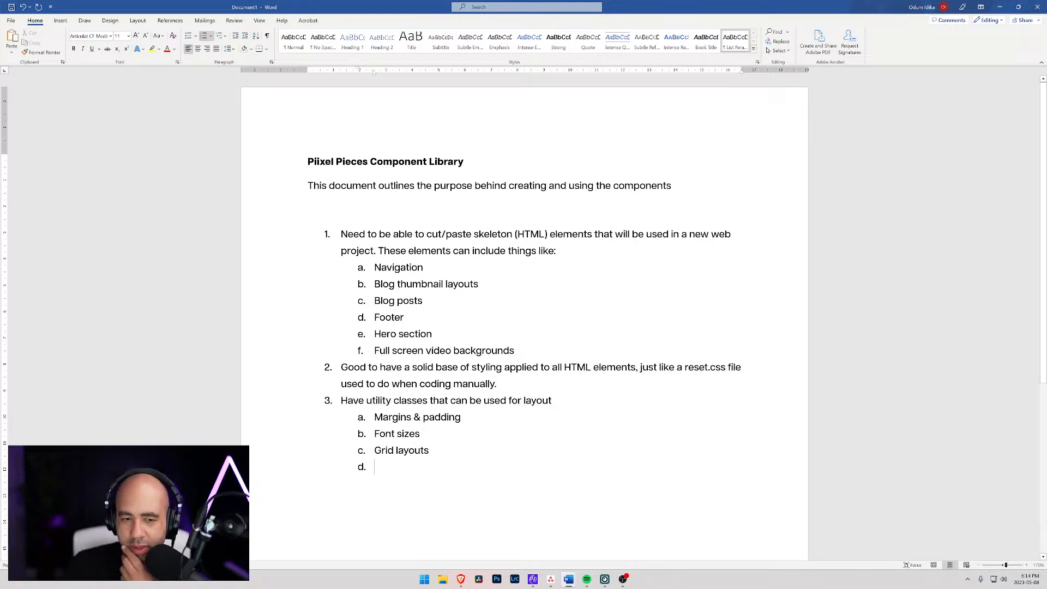
scroll(524, 317, down, 3)
scroll(523, 316, up, 3)
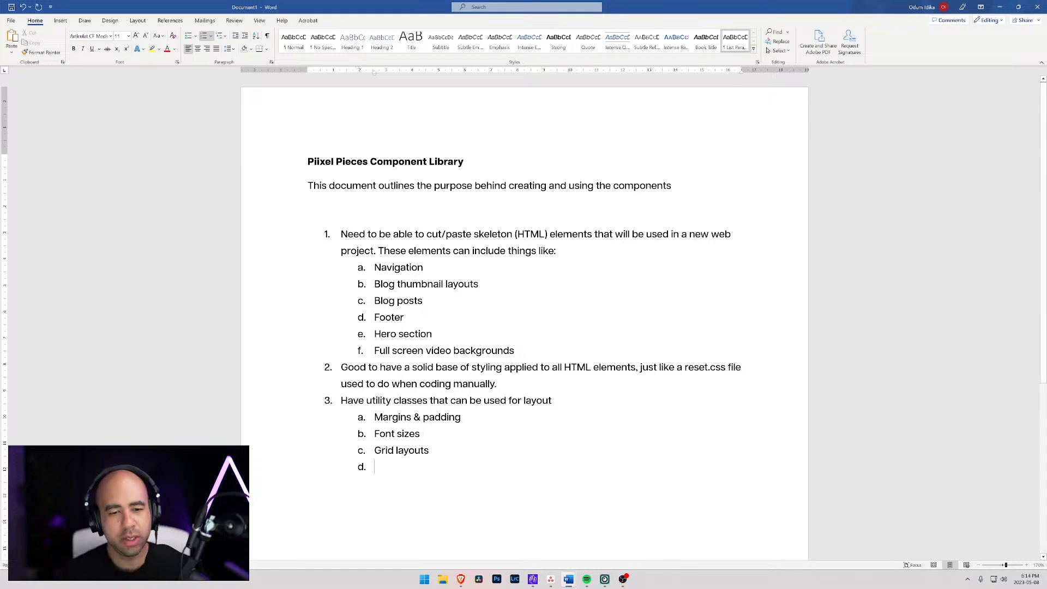
text(Colours)
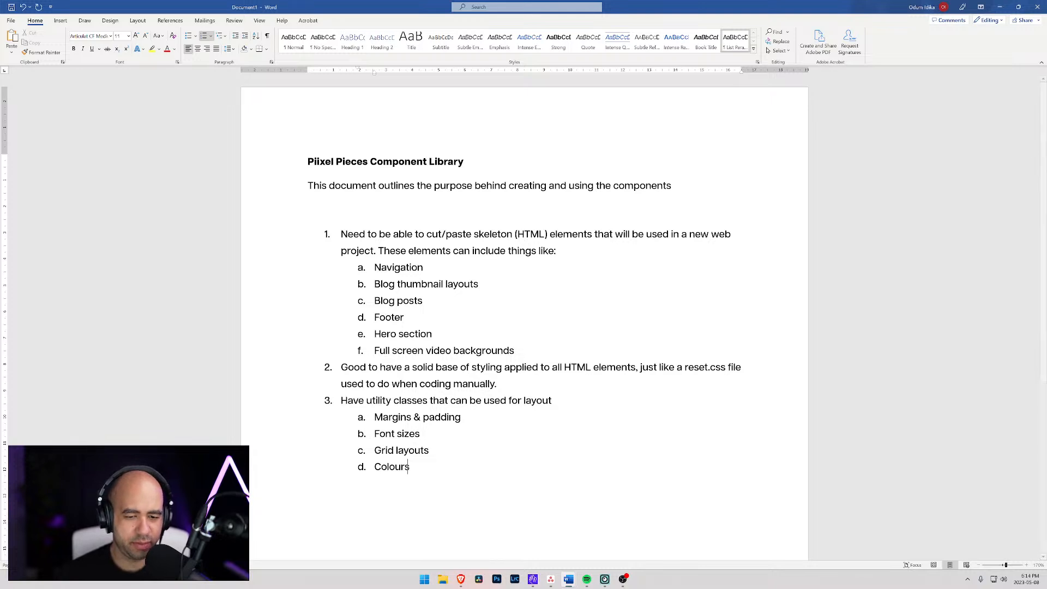
text( ?)
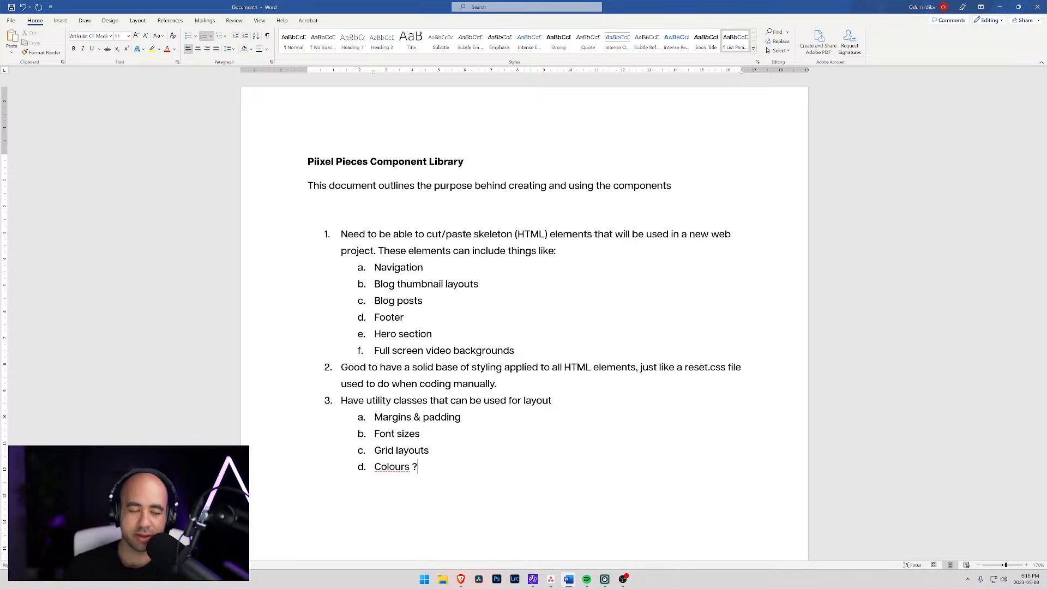
- Switch to the Webflow Style Guide page, add a text block inside the Piixel Pieces div and show it in the Navigator
key(alt+Tab)
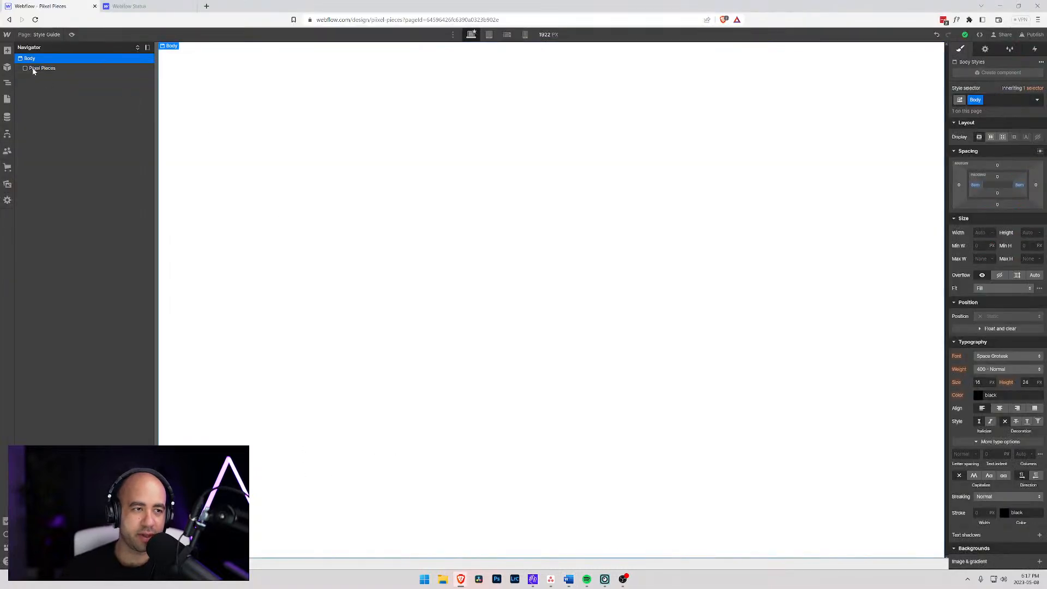
key(ctrl+e)
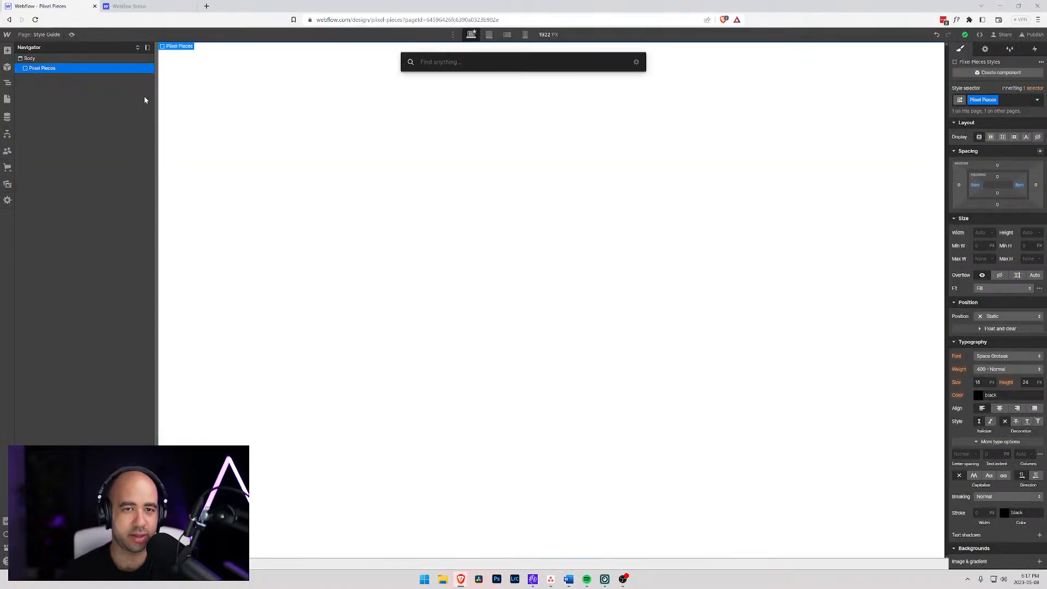
text(text)
key(Return)
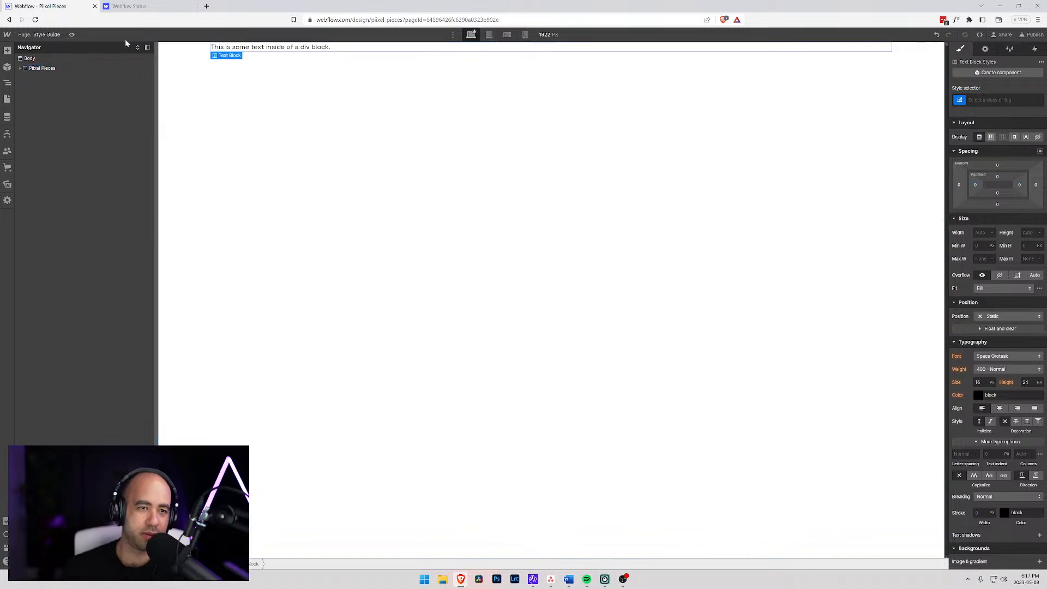
click(20, 68)
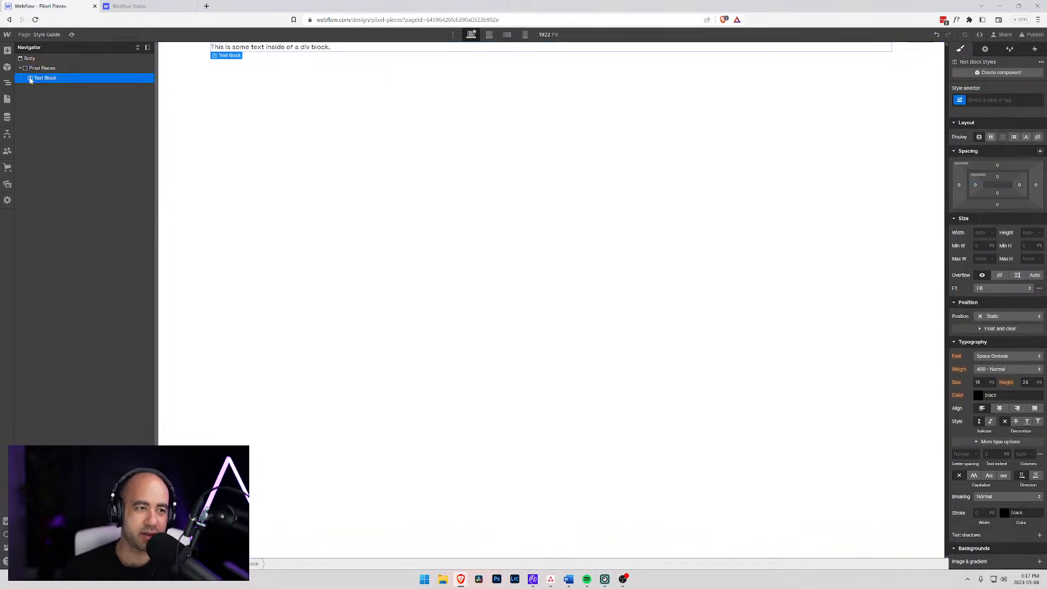
- Give the new text block the class "Red" and set its text colour to #e71010
key(ctrl+Return)
text(Red)
key(Return)
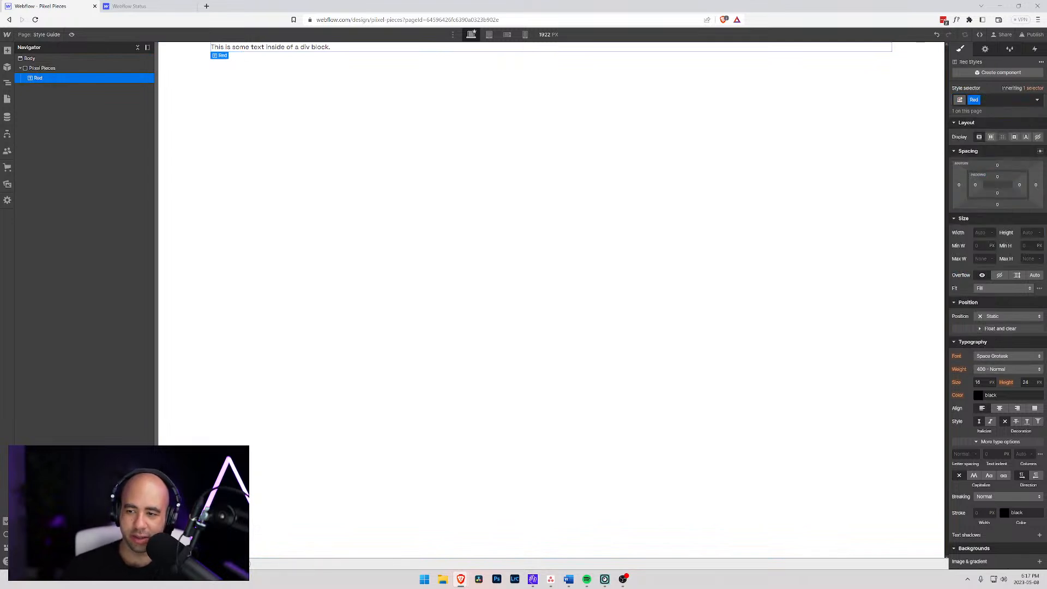
click(977, 395)
drag(999, 455, 1037, 411)
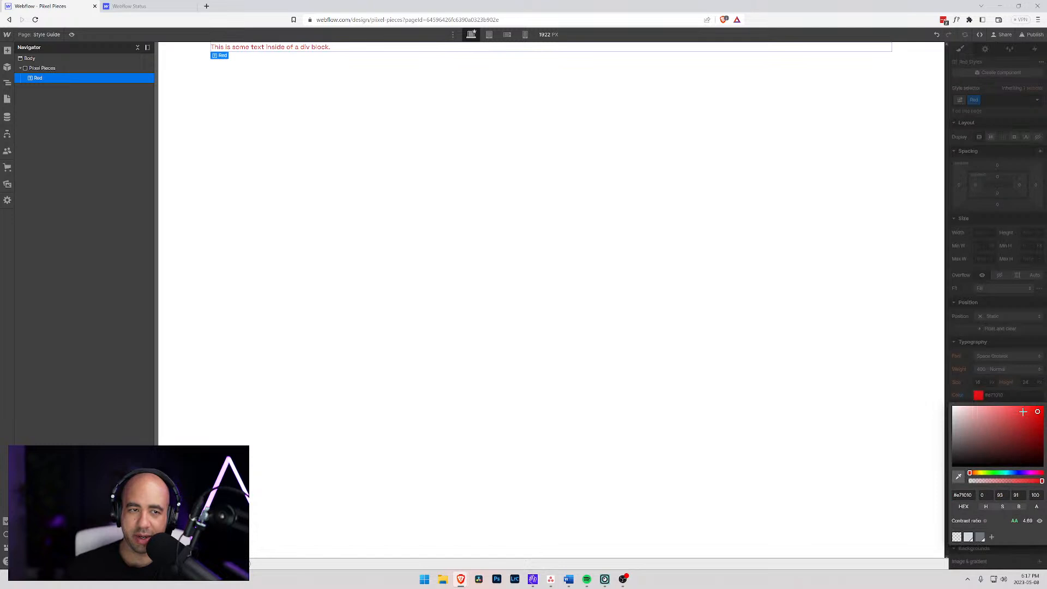
- Add a div block inside the Piixel Pieces div and give it a new class named "Blog"
click(39, 69)
key(ctrl+k)
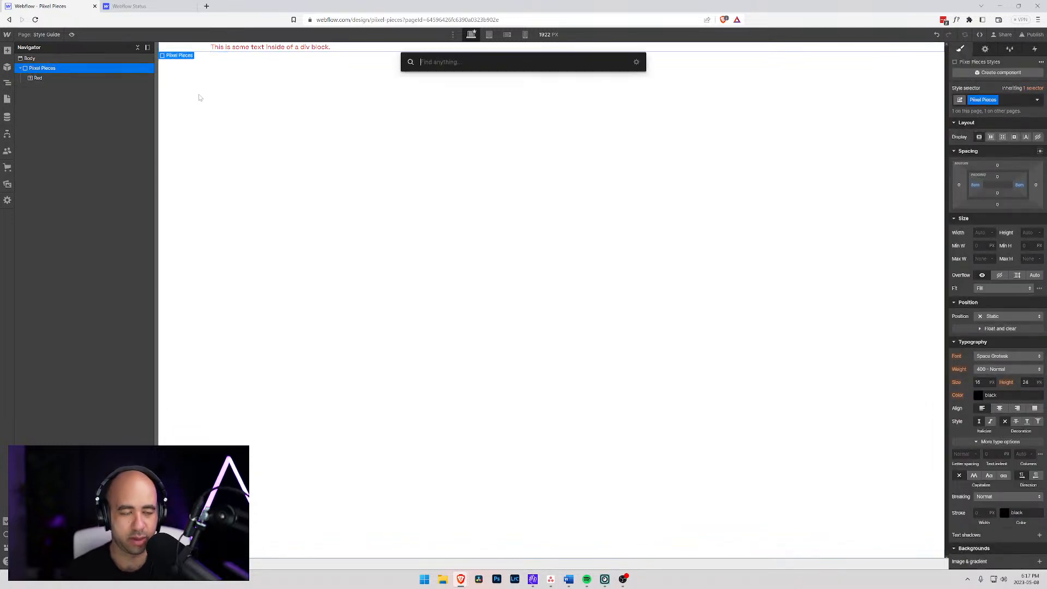
text(div)
key(Return)
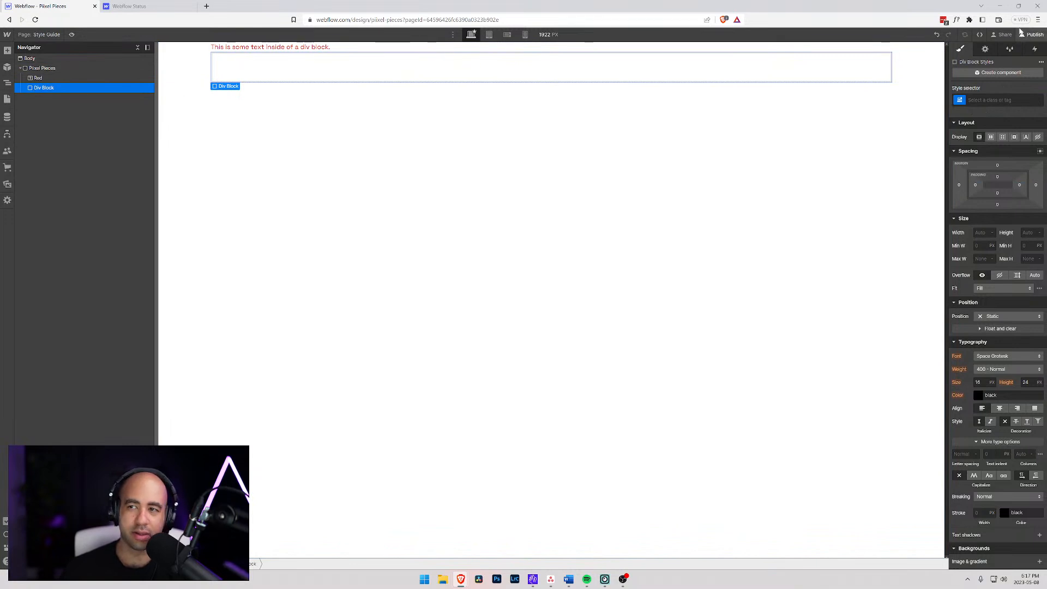
click(981, 96)
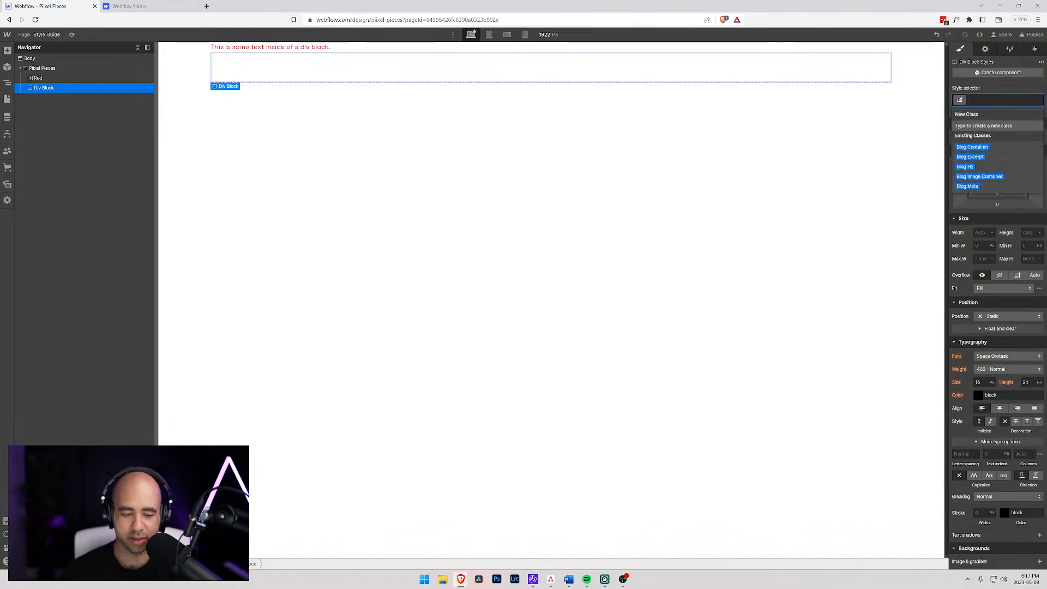
text(Bloc)
key(BackSpace)
key(BackSpace)
key(BackSpace)
key(BackSpace)
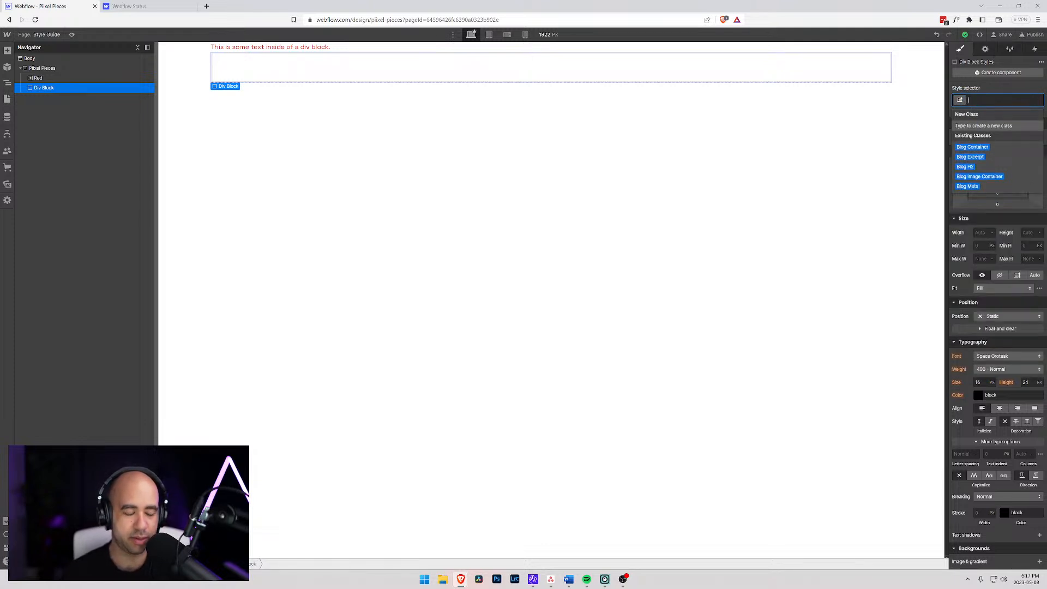
text(Blog)
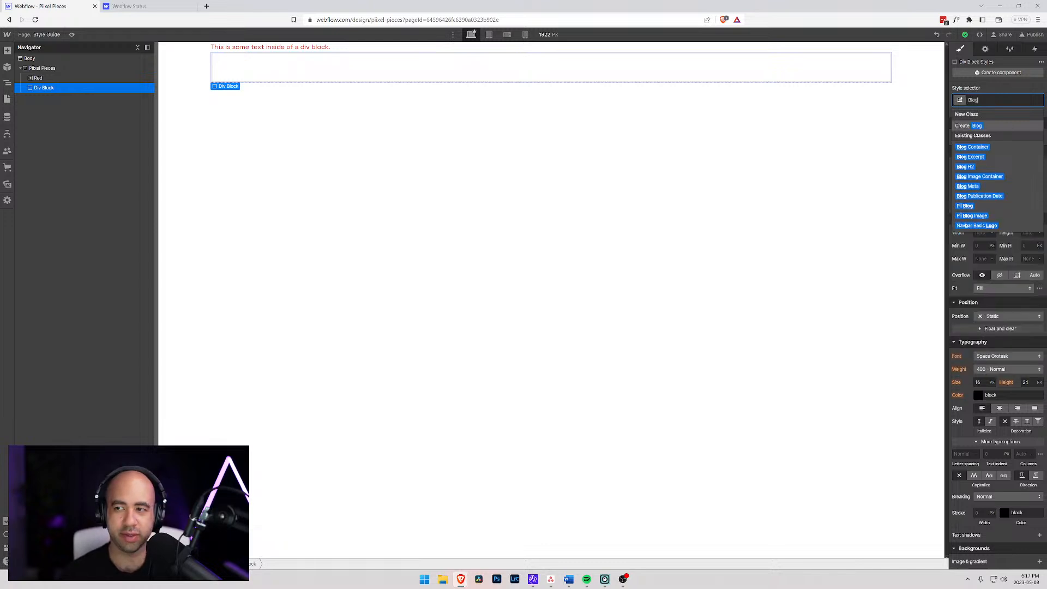
key(Return)
- Add a text block inside the Blog div and expand the div in the Navigator
key(ctrl+k)
text(textg)
key(BackSpace)
key(Down)
key(Return)
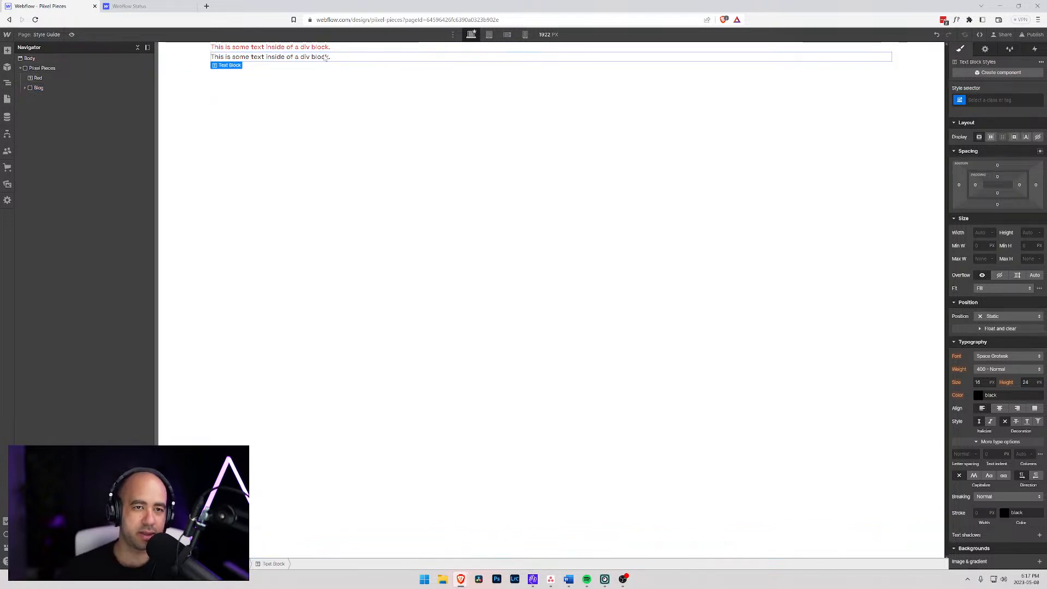
click(25, 88)
- Add the combo class "Red" to the Blog div
click(41, 89)
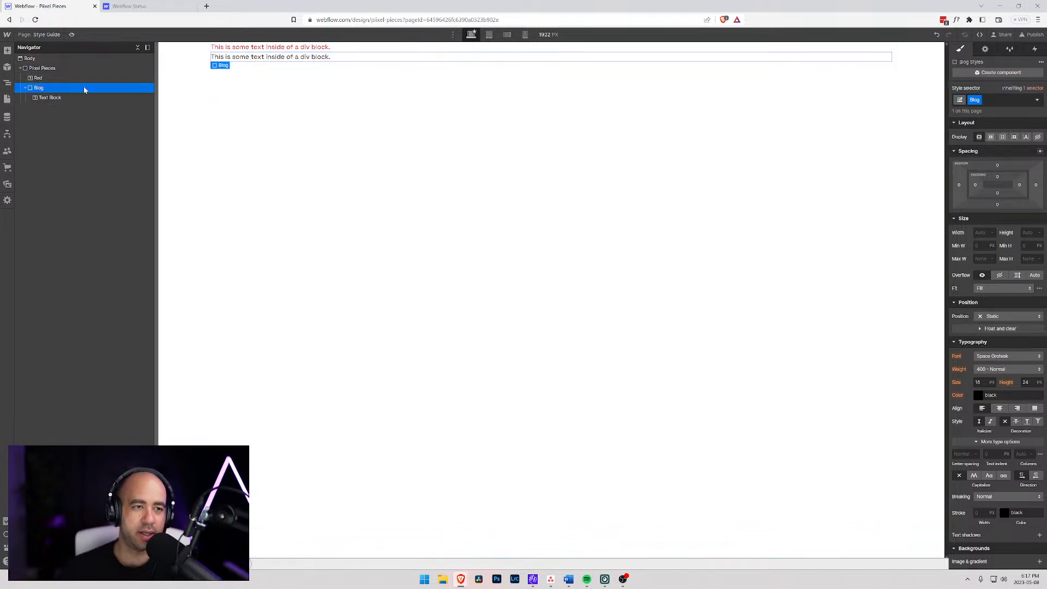
click(1001, 100)
text(Red)
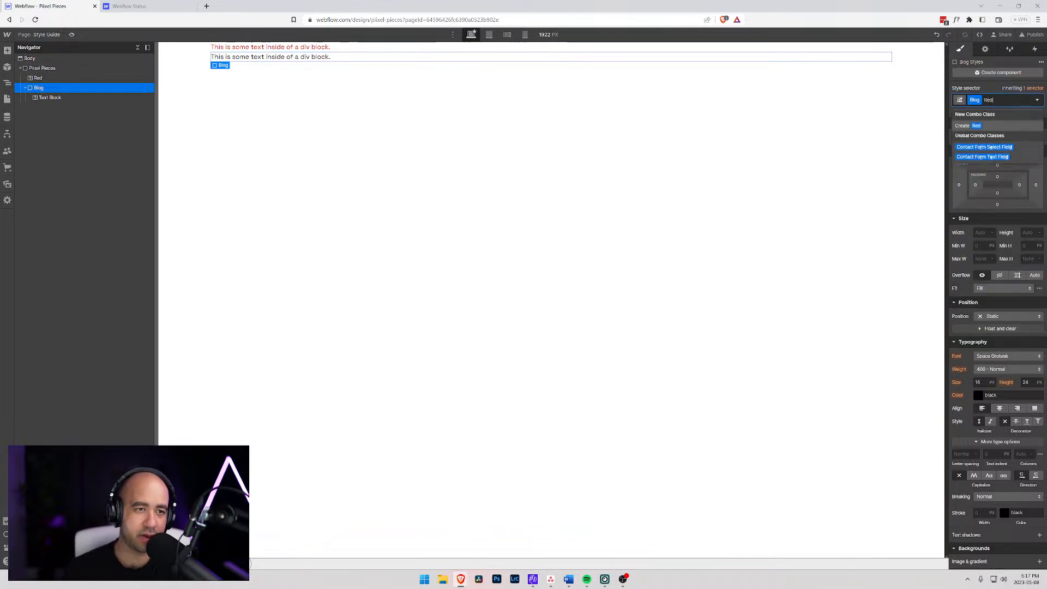
key(Return)
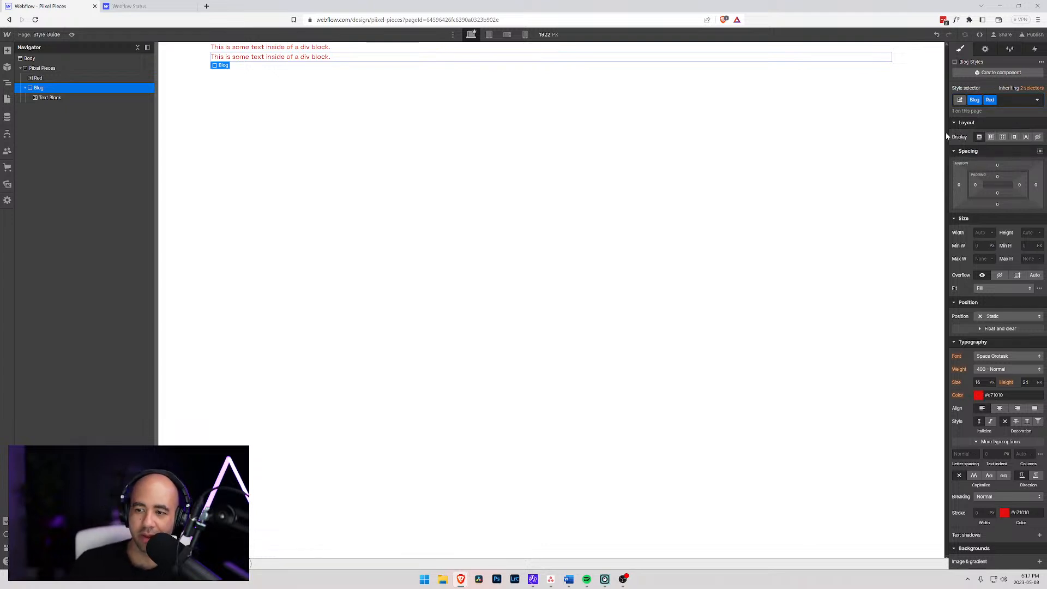
- Override the text colour of the text block inside Blog with #9e8f8f, and reset that override
click(48, 97)
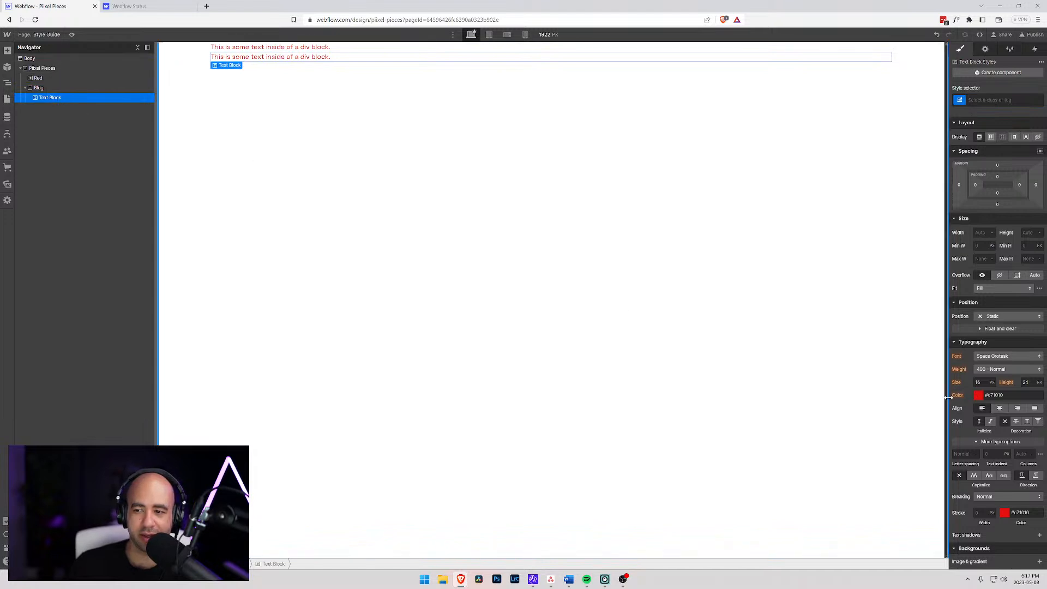
click(978, 395)
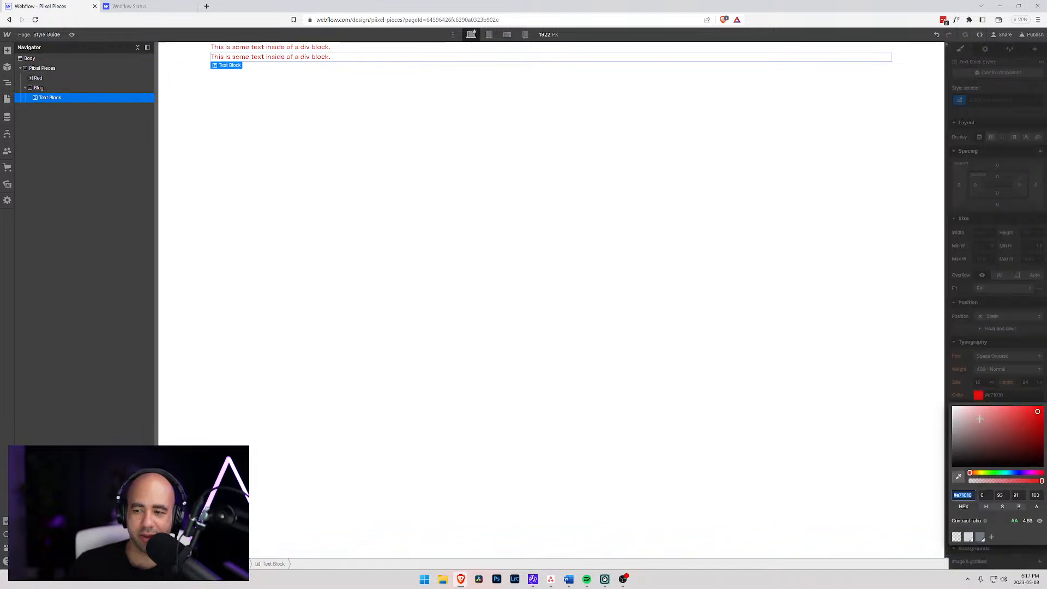
click(1028, 438)
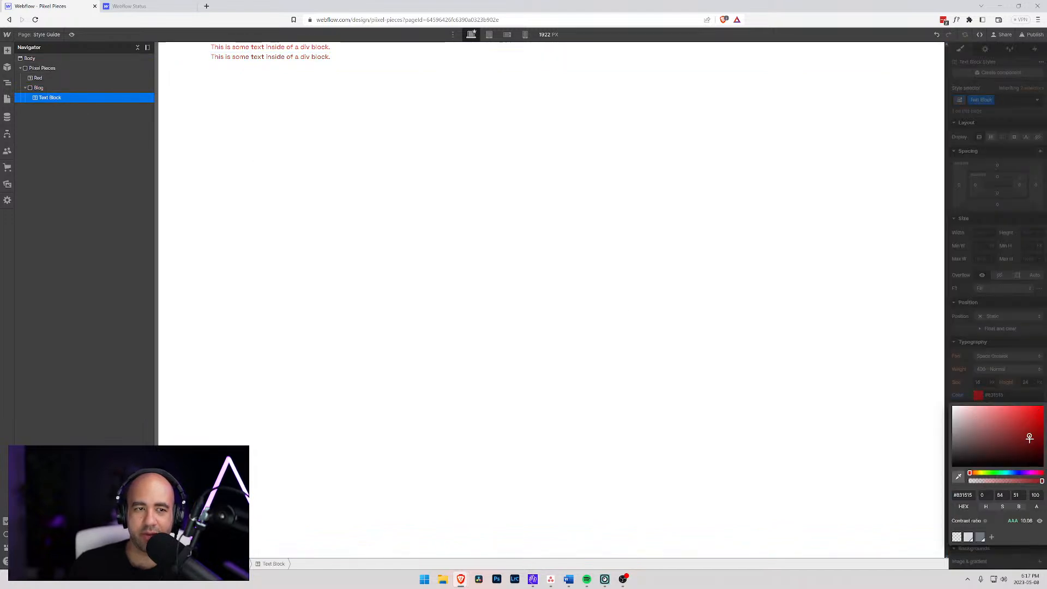
click(939, 401)
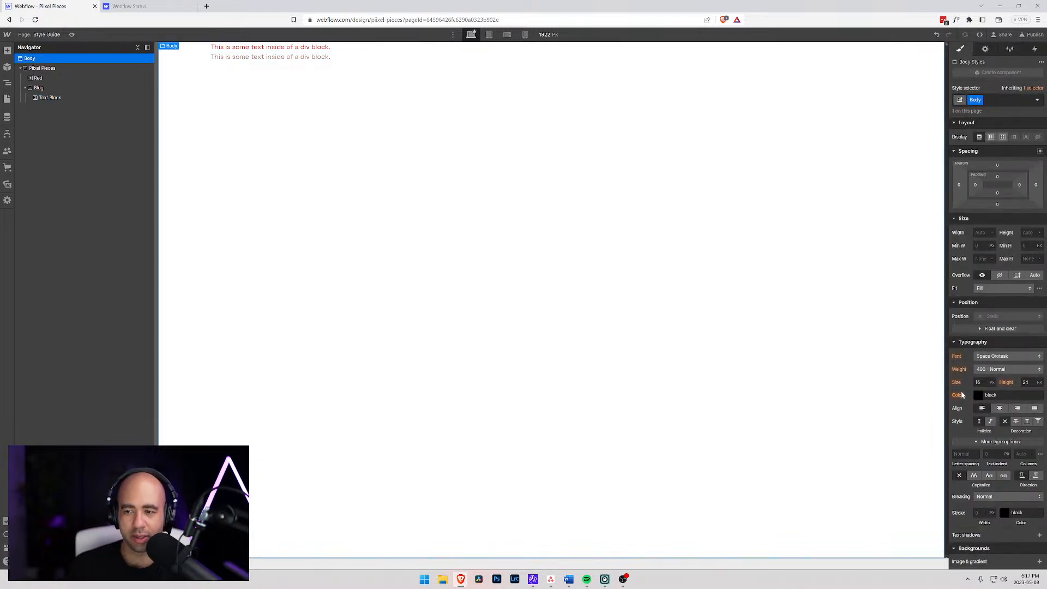
click(64, 98)
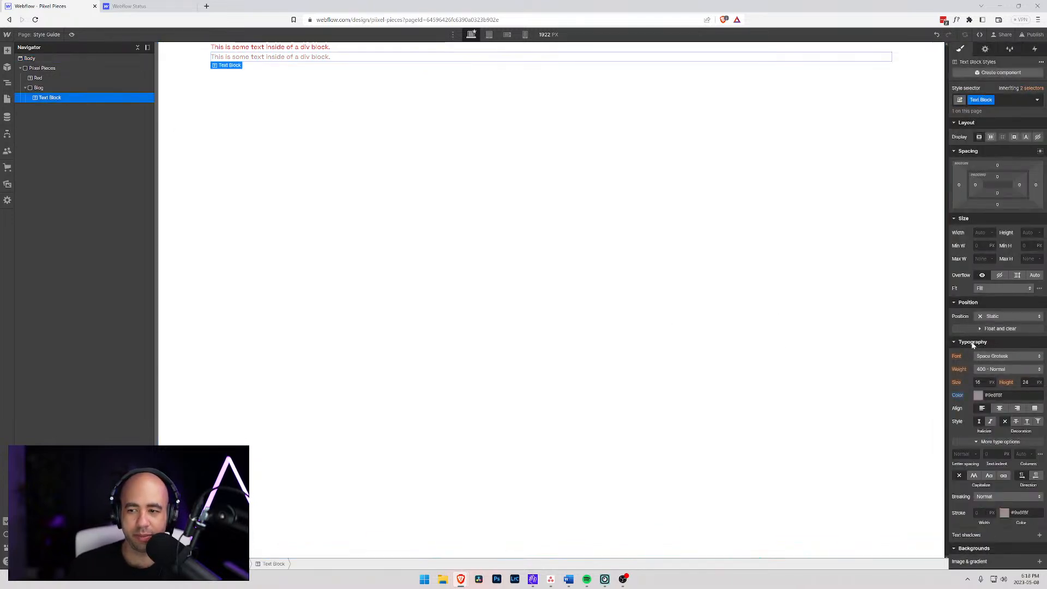
alt+click(959, 396)
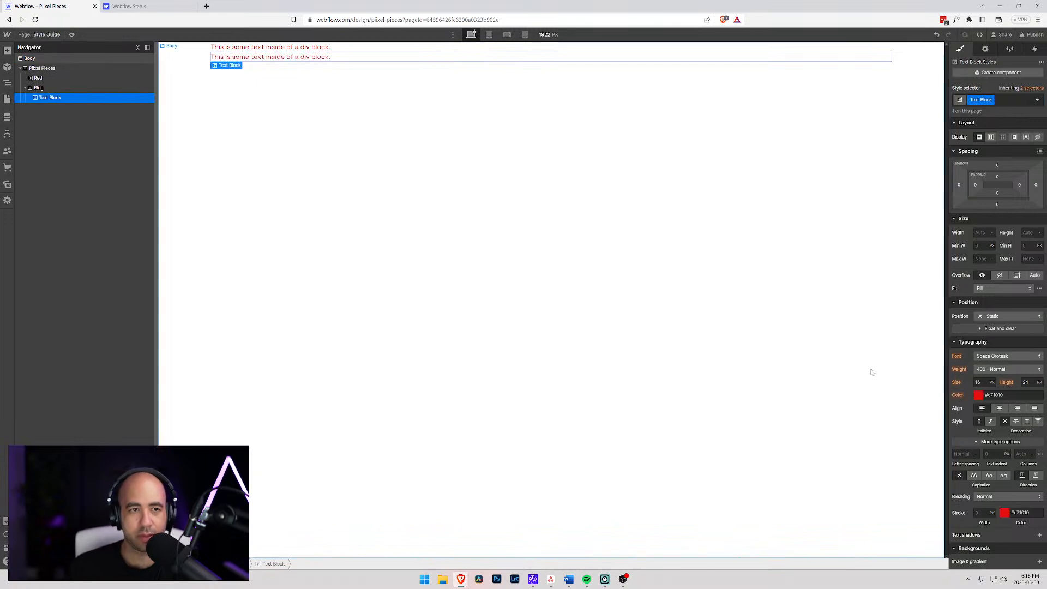
- Add the combo class "x-small" to the Red text block
click(25, 88)
click(26, 88)
click(37, 88)
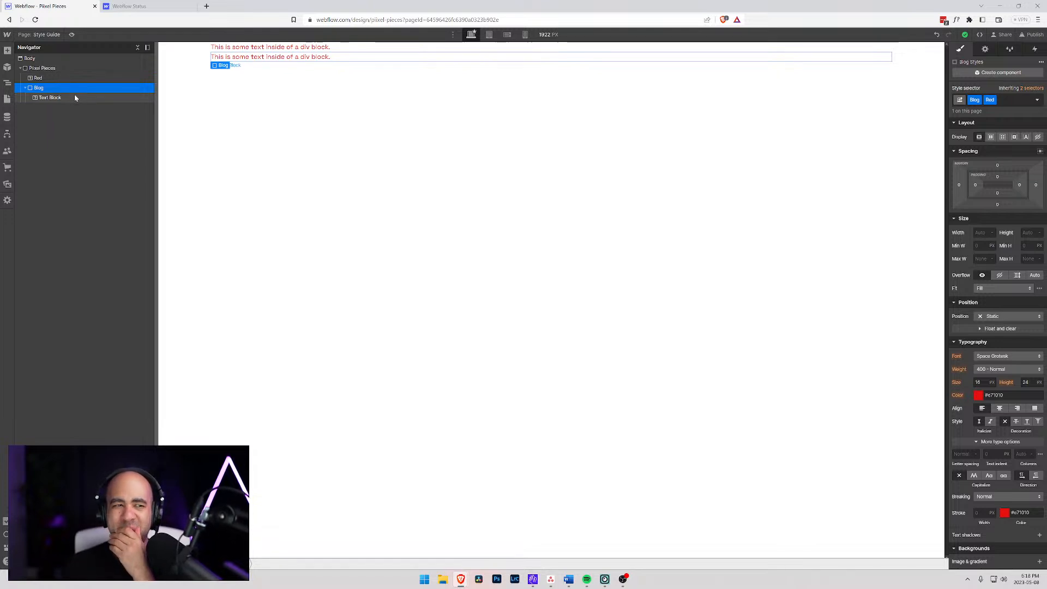
click(38, 79)
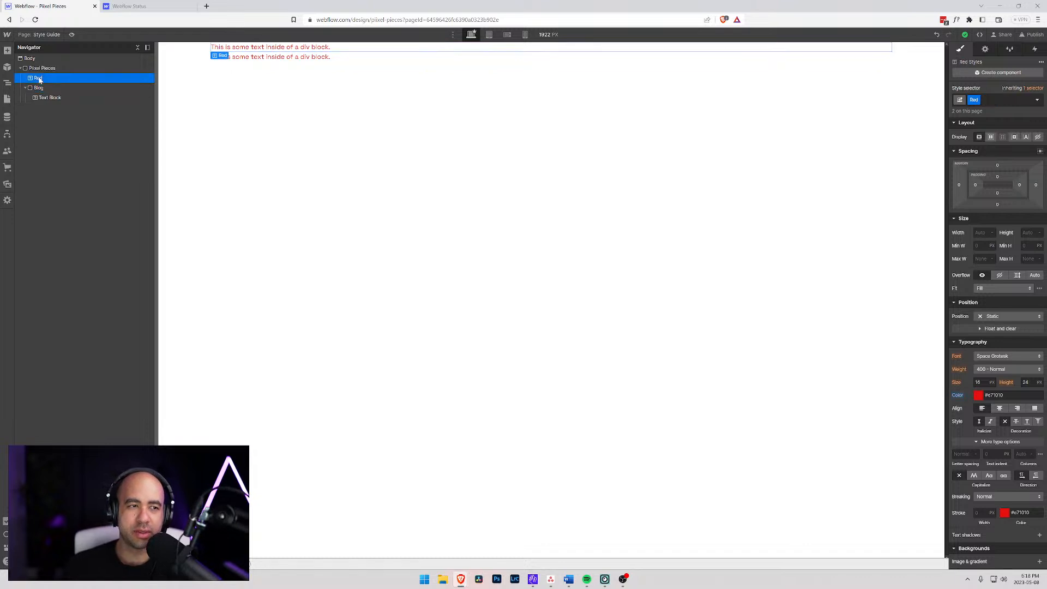
click(1002, 100)
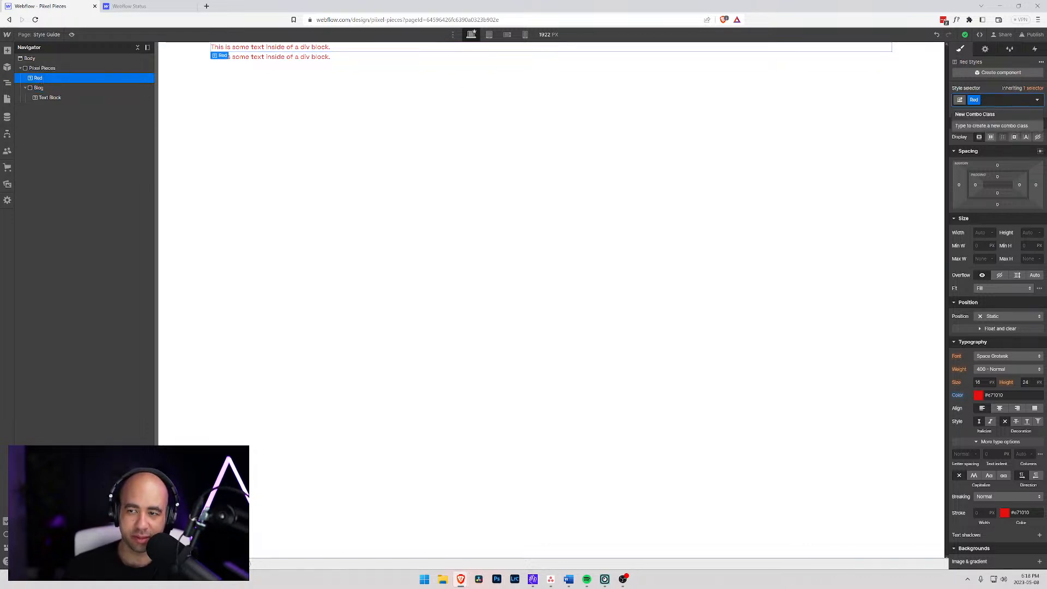
text(x-small)
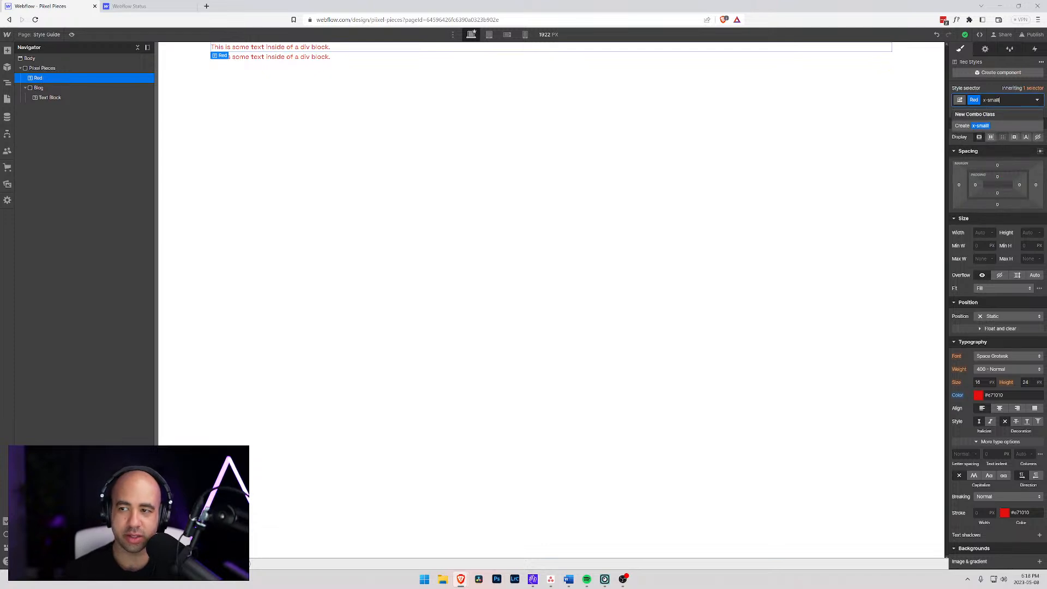
key(Return)
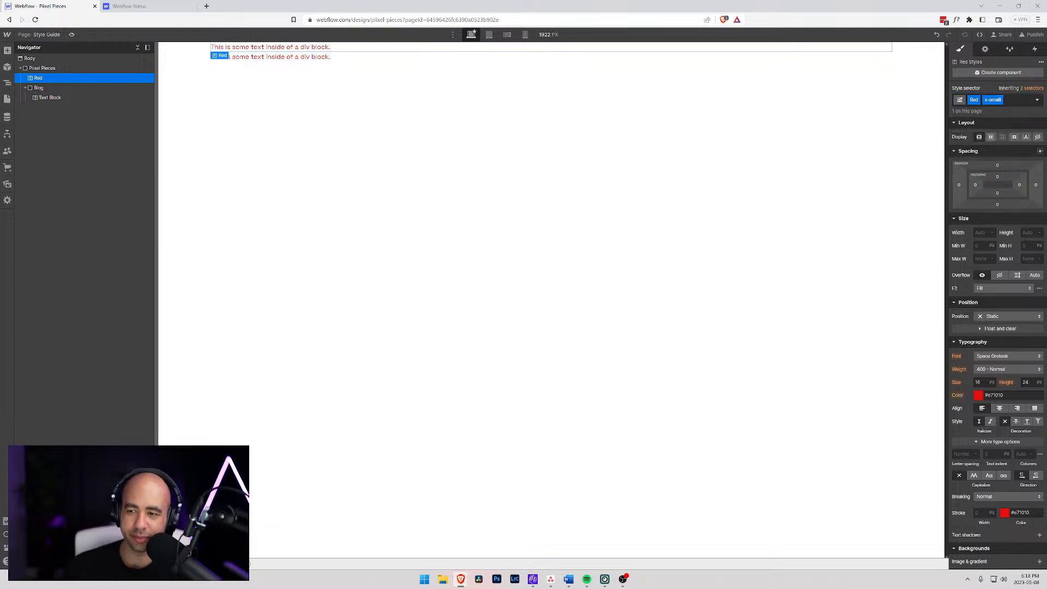
- Set the font size of the Red x-small text block to 12 px
click(980, 383)
key(Down)
key(Down)
key(Down)
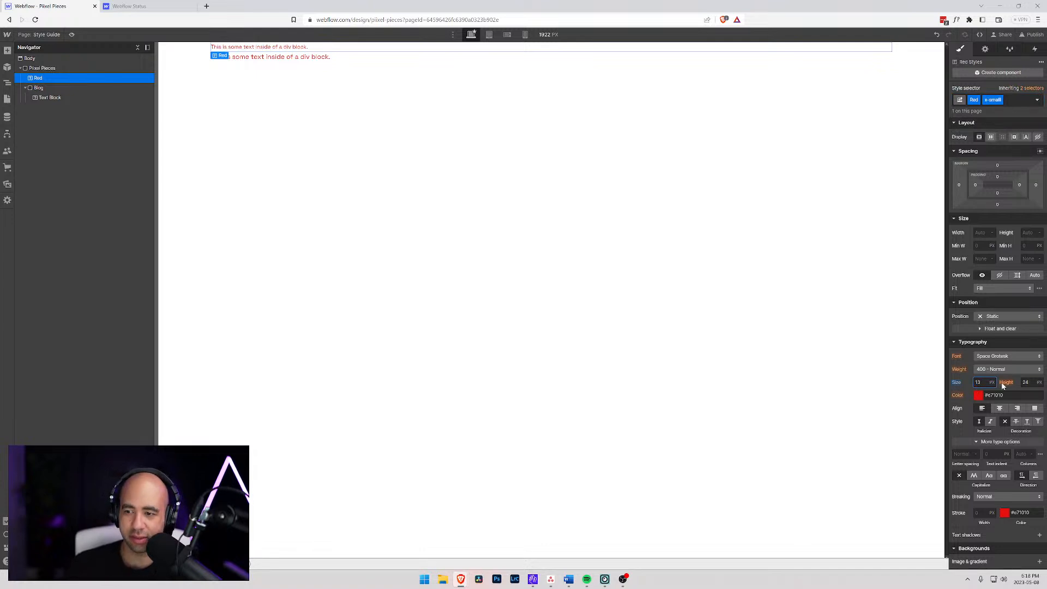
key(Down)
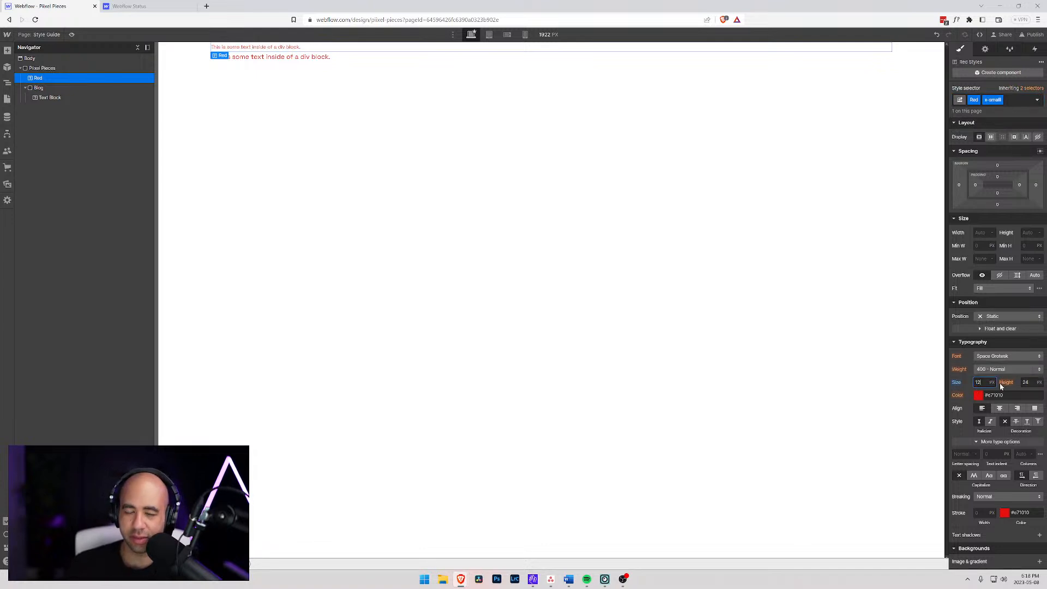
- Add the combo class "x-small" to the Blog div, after its Red class
click(39, 88)
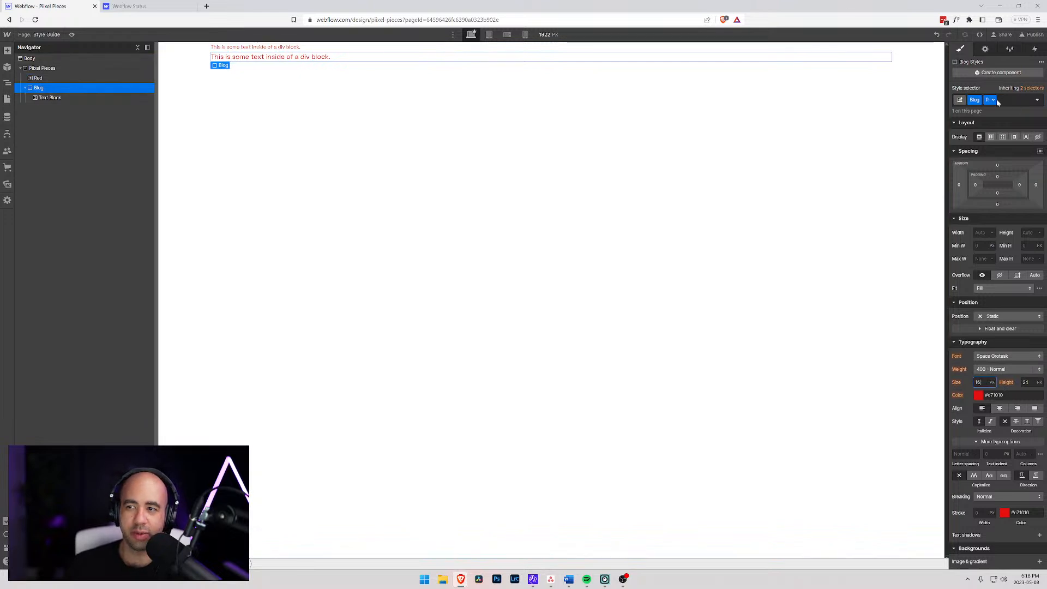
key(ctrl+Return)
text(x)
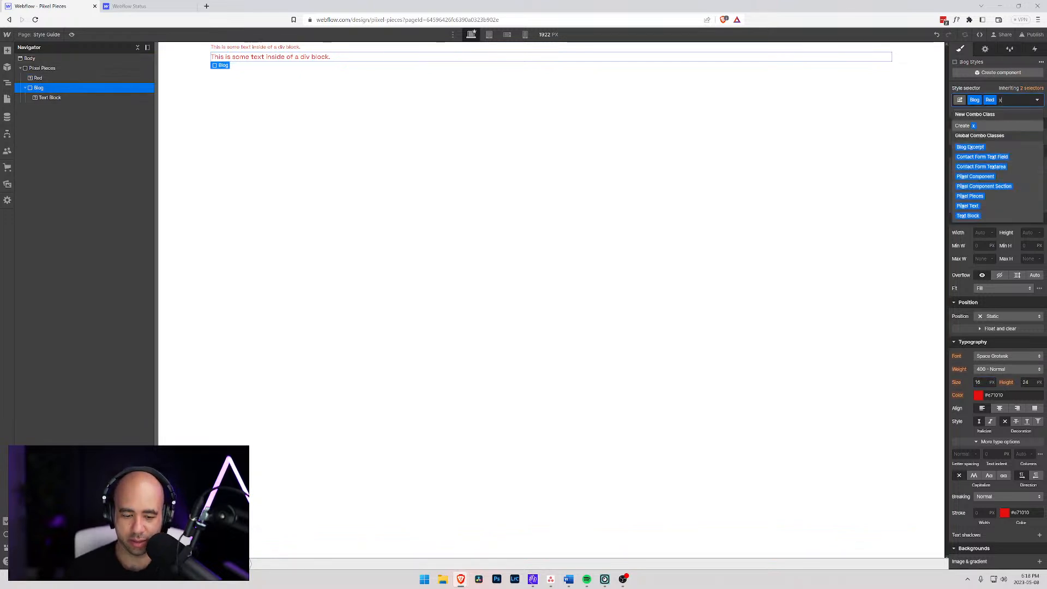
text(-small)
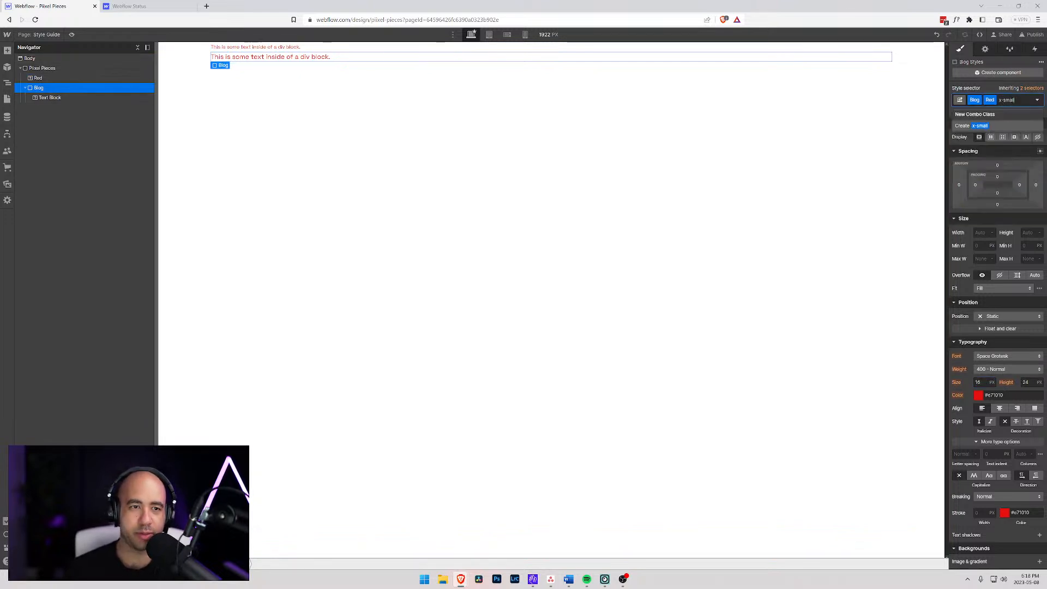
key(Return)
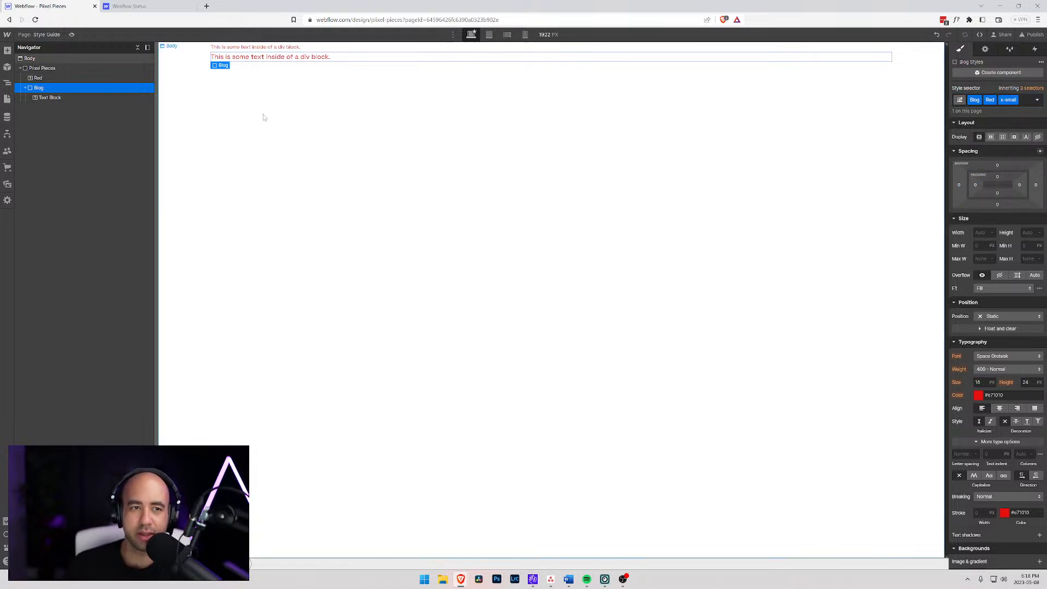
- Replace the Blog div's size combo class with "x-small", spelled as on the Red text block
click(38, 78)
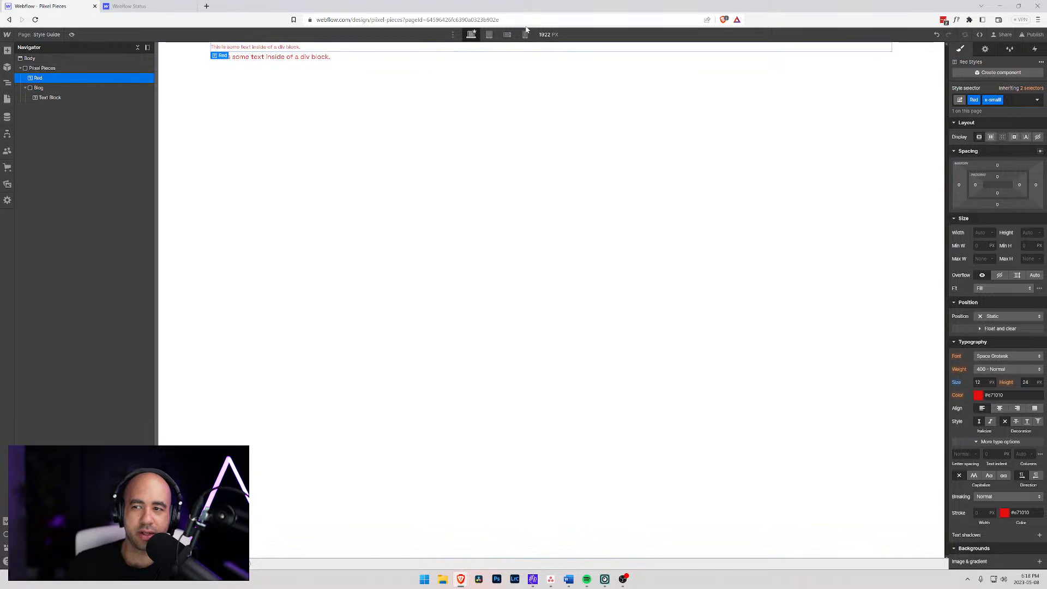
click(1015, 103)
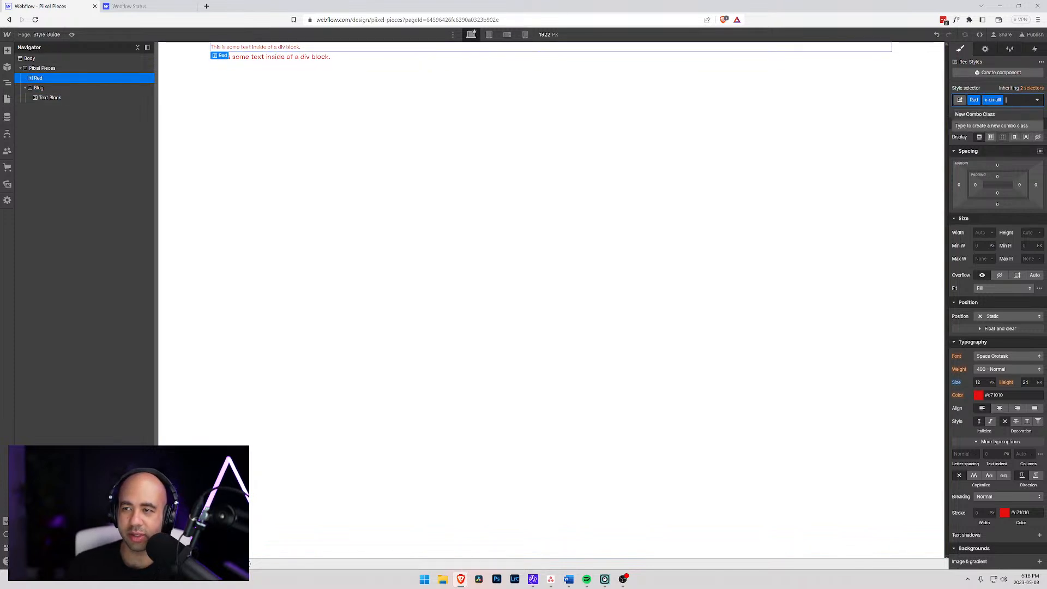
click(39, 88)
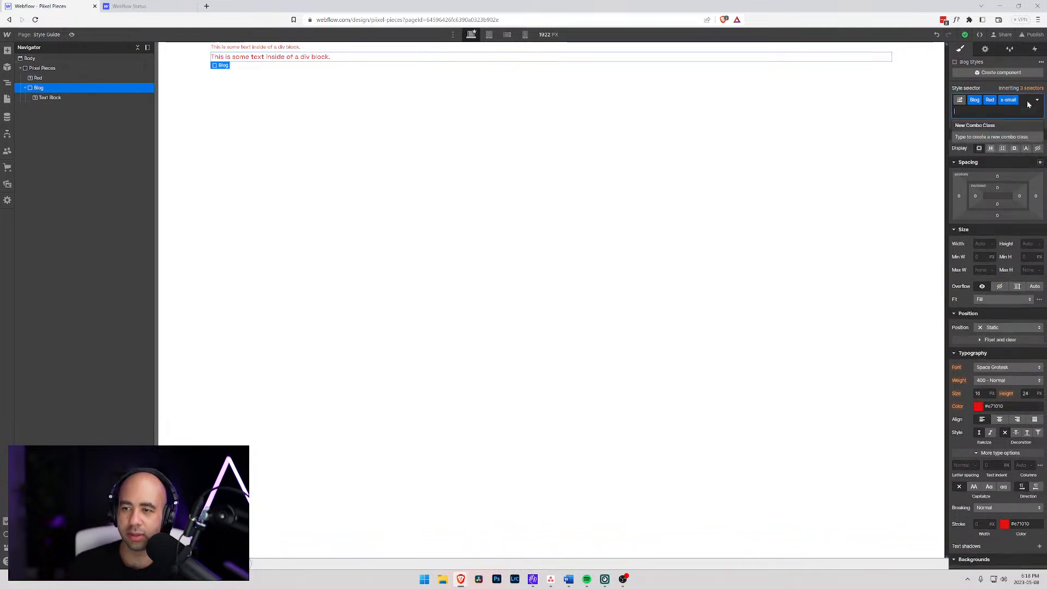
key(BackSpace)
key(BackSpace)
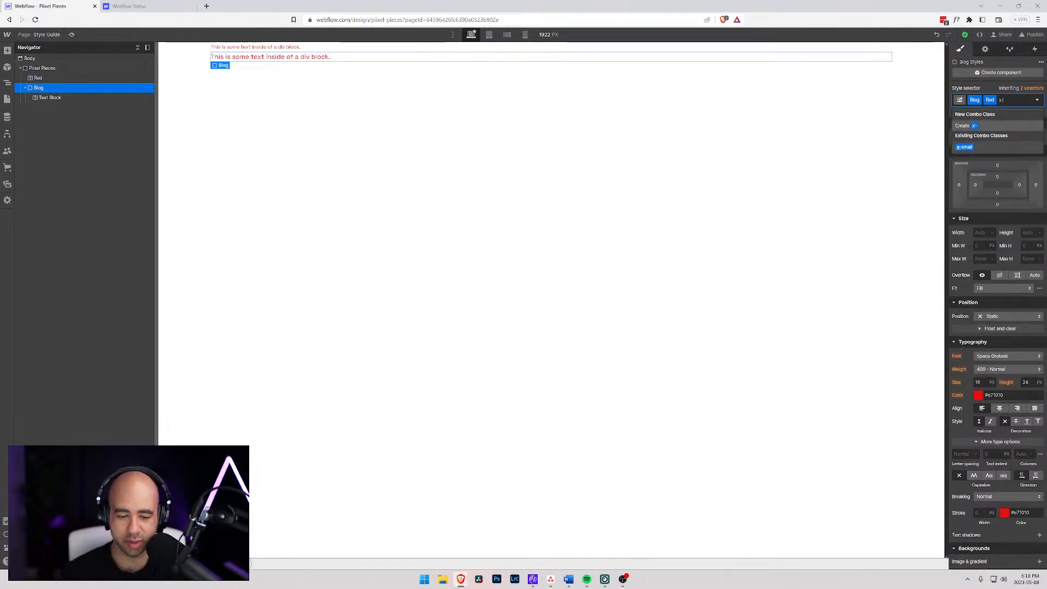
text(lll)
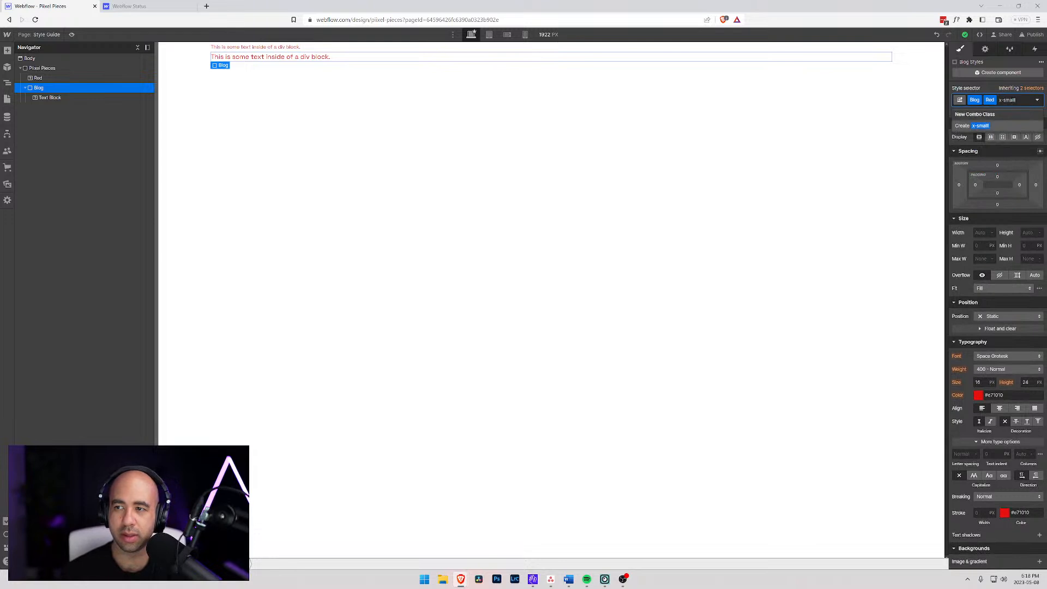
key(Return)
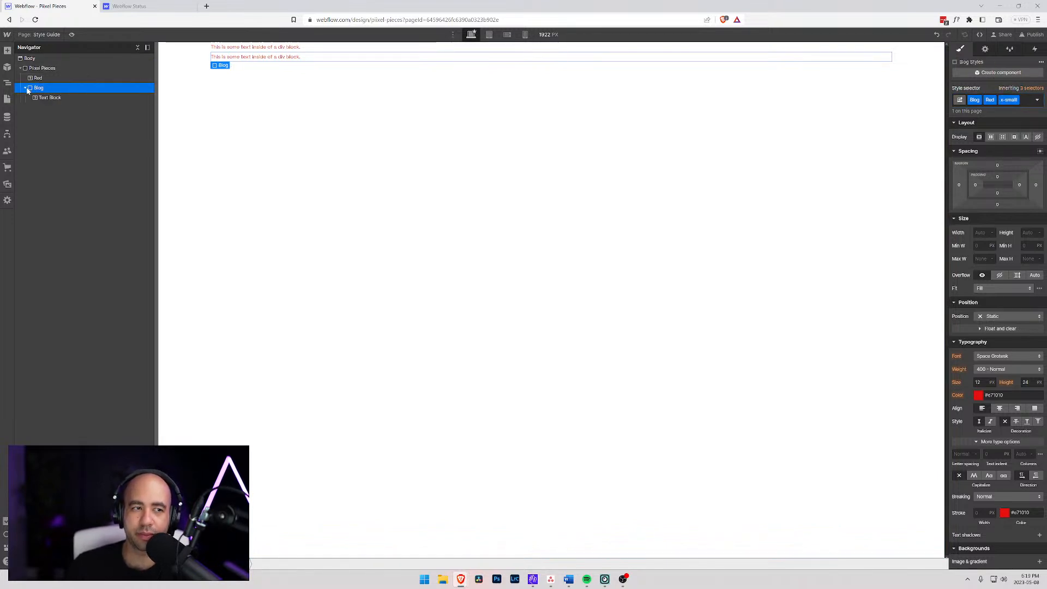
- Remove the x-small combo class from both the Blog div and the Red text block
click(1037, 100)
click(1037, 100)
click(1028, 104)
key(BackSpace)
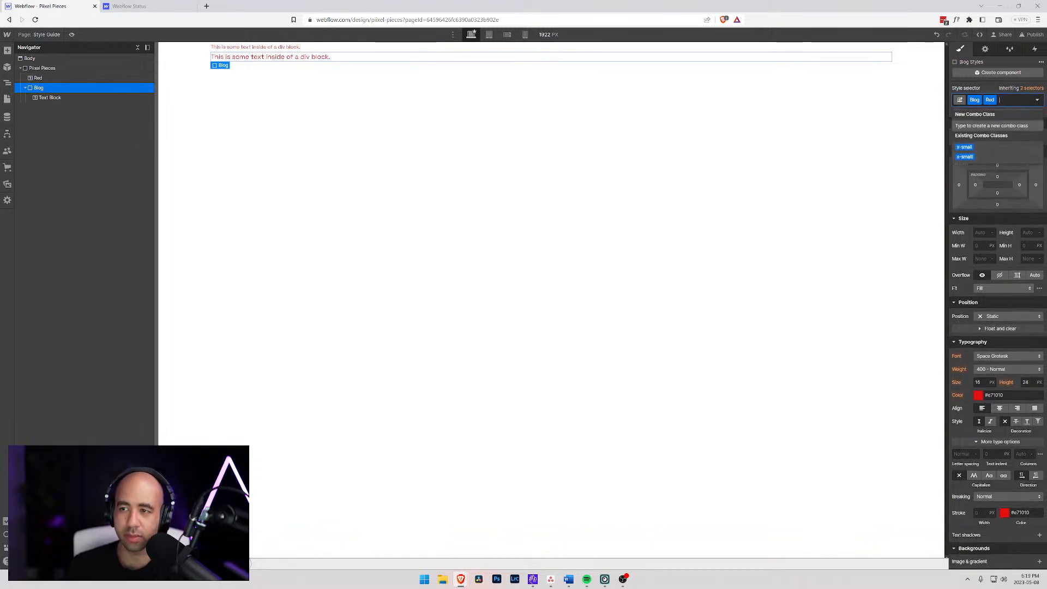
click(36, 77)
key(BackSpace)
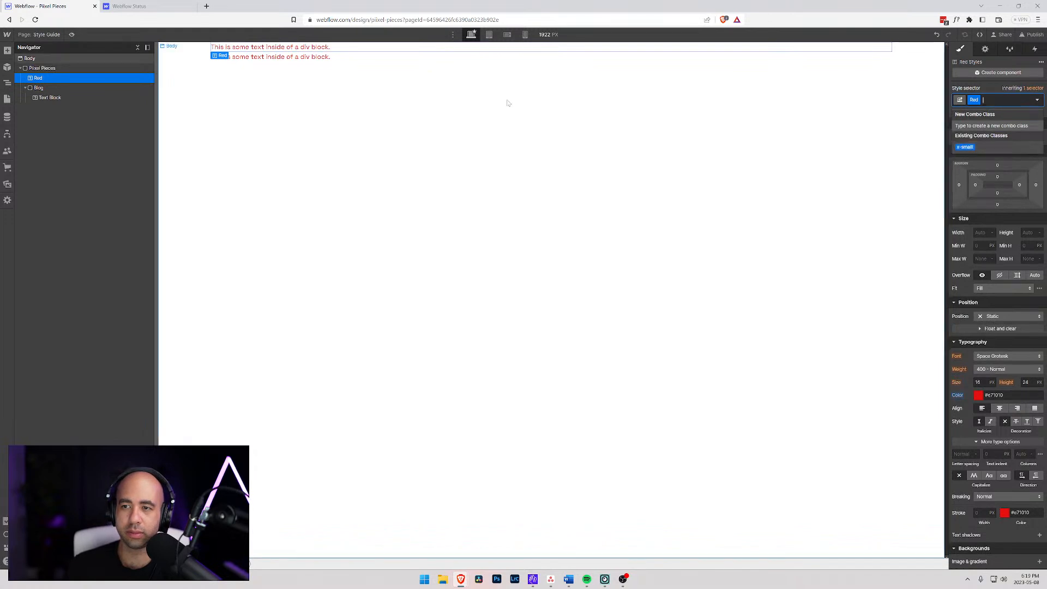
- Insert a new Text Block inside the Pixel Pieces container, after the Blog div
click(50, 71)
key(ctrl+e)
text(tex)
key(Down)
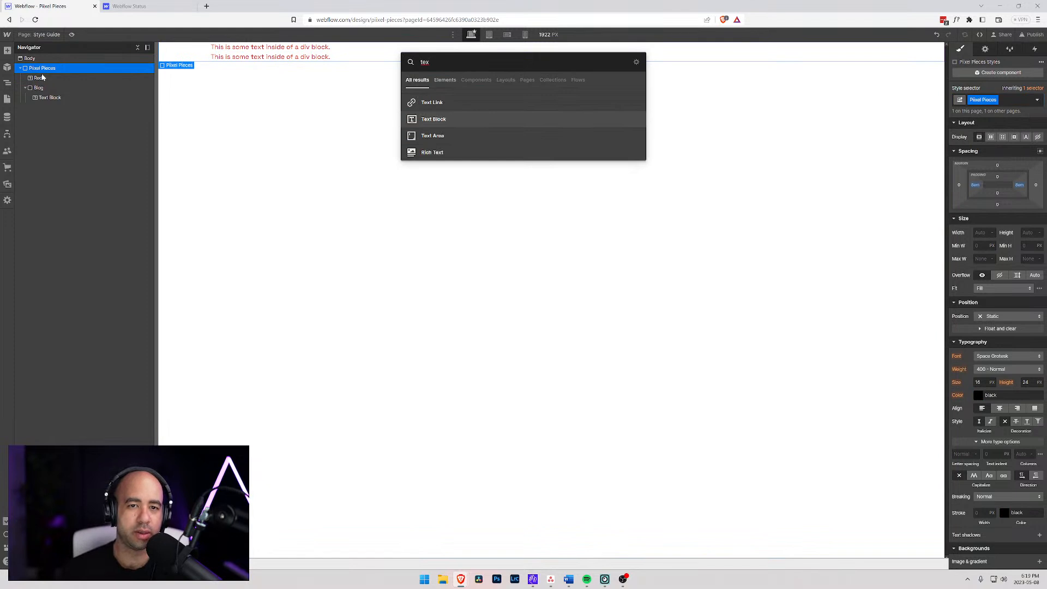
key(Return)
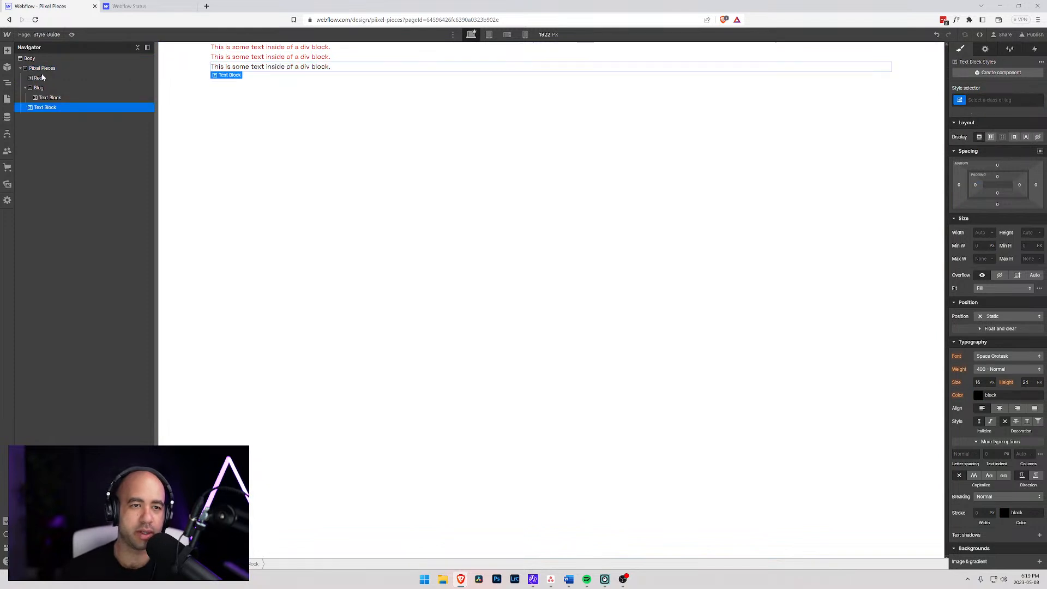
- Replace the new text block's placeholder text with "This is really small x-small"
double_click(280, 67)
text(This is)
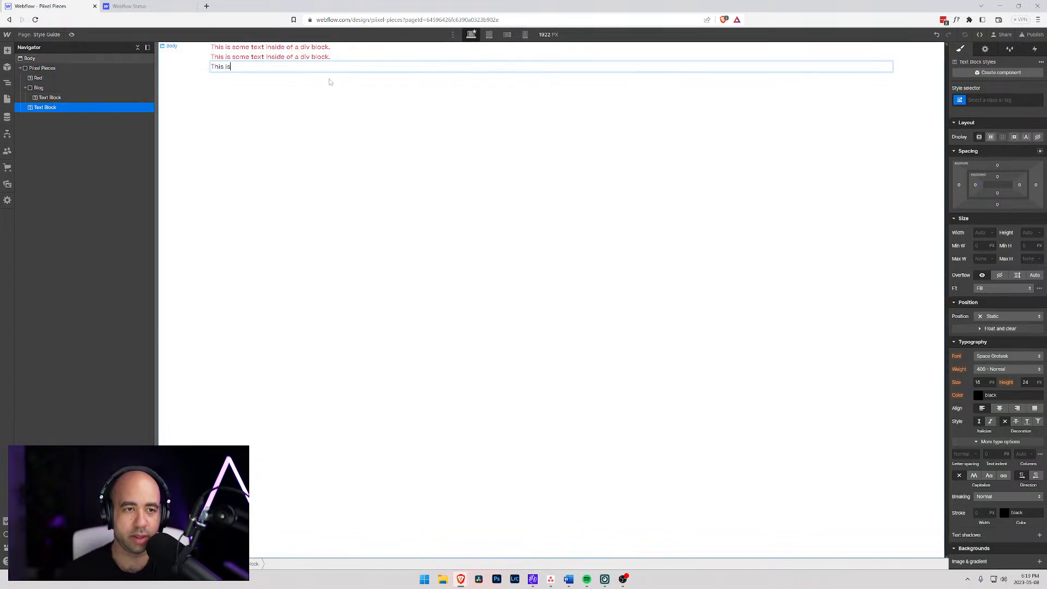
text( really s)
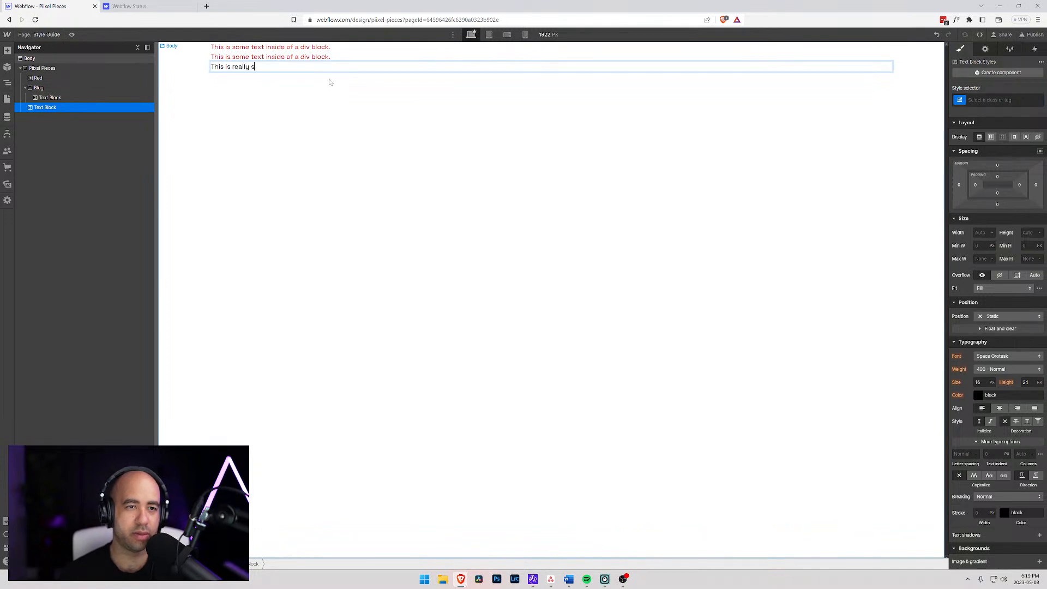
text(mall x-small)
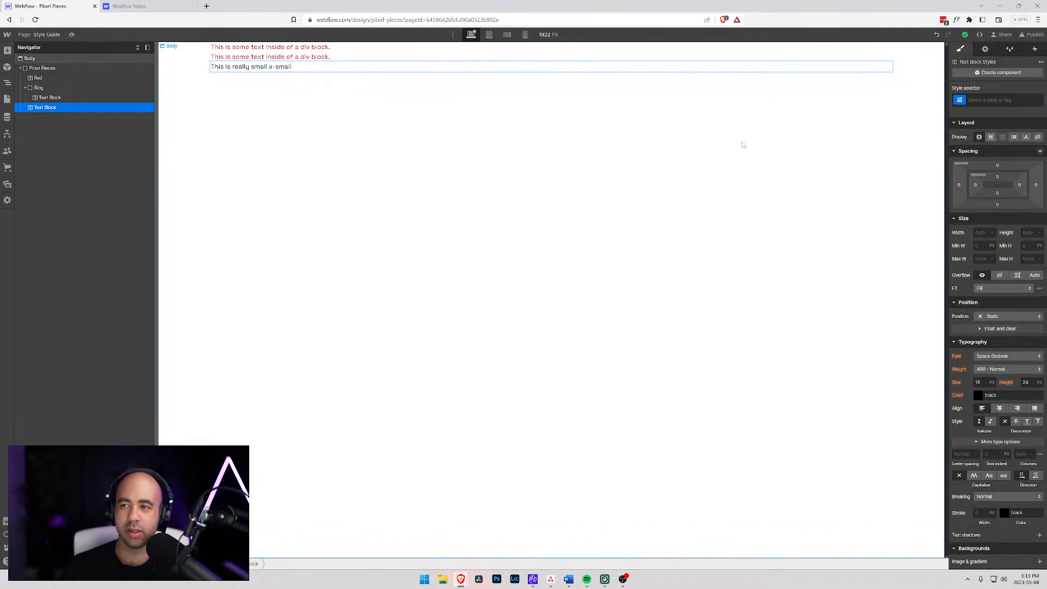
click(28, 88)
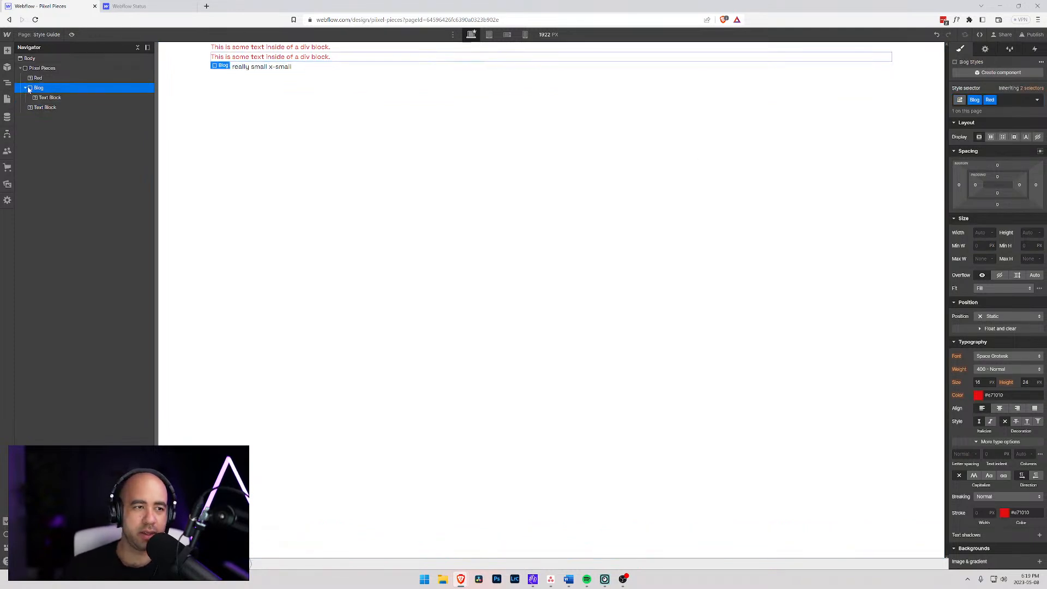
- Assign a new class named "x-small" to the text block below the Blog div
click(38, 107)
click(998, 100)
text(x-small)
key(Return)
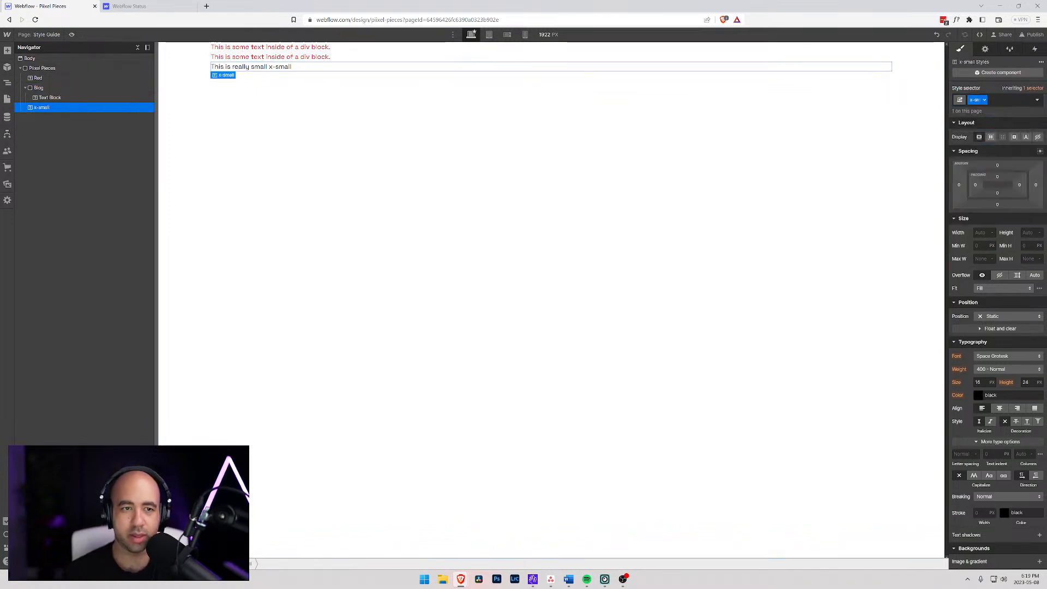
- Set the font size of the x-small class to 13 px
click(979, 382)
key(Down)
key(Down)
key(Down)
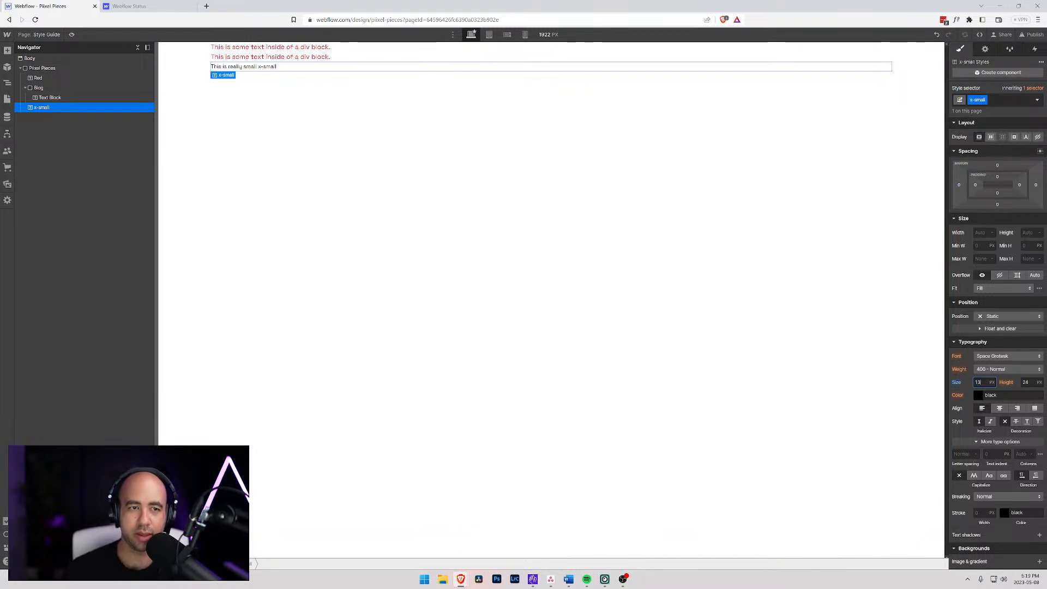
- Insert a Text Link inside the Blog div, keeping its default link settings
click(39, 88)
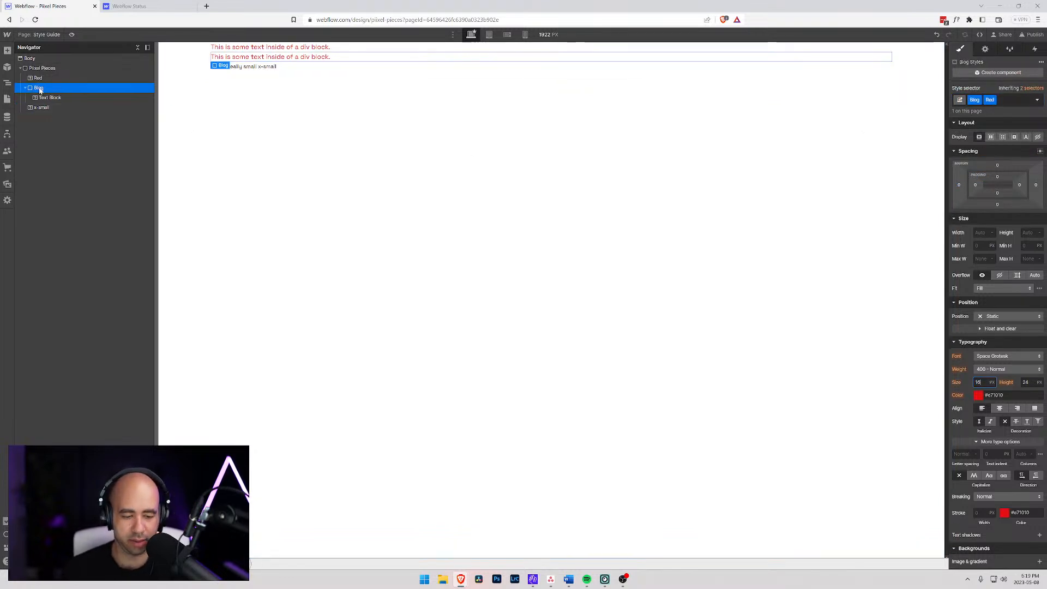
key(ctrl+e)
text(link)
key(Return)
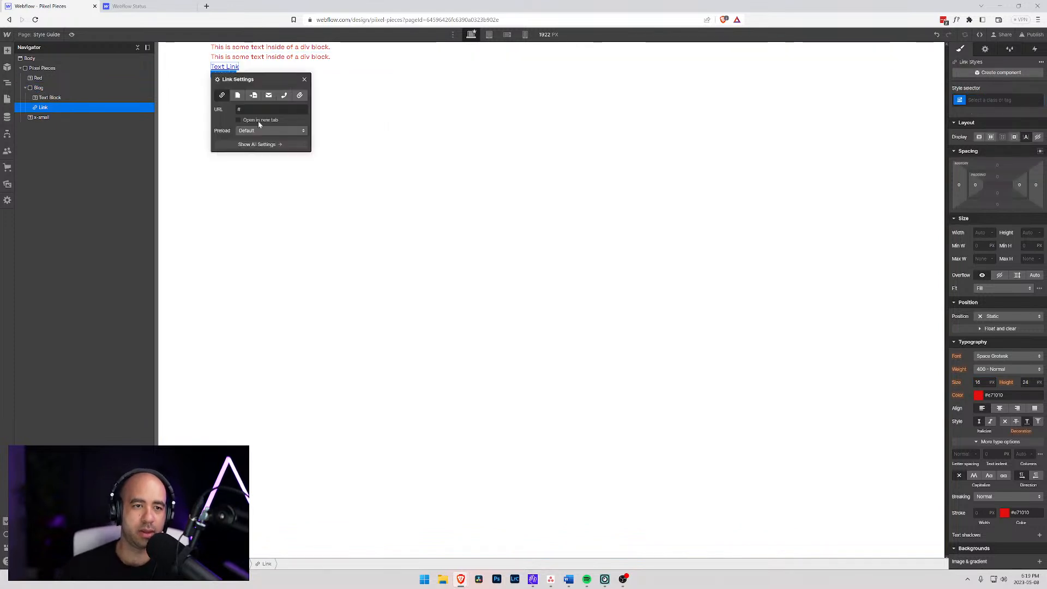
key(Escape)
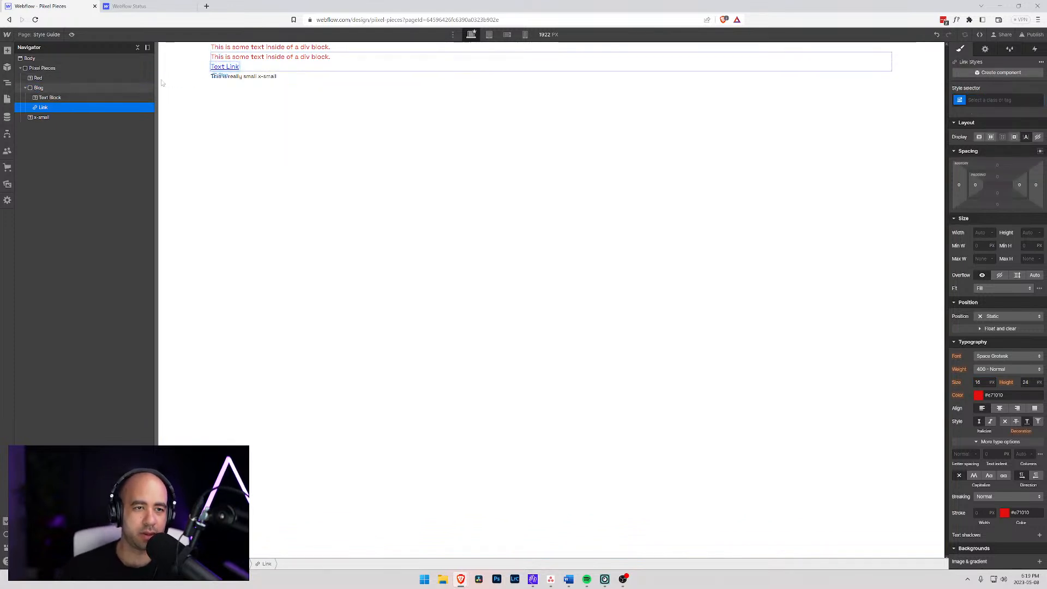
- Change the link's text to "Extra small & red"
key(Return)
text(Extra small)
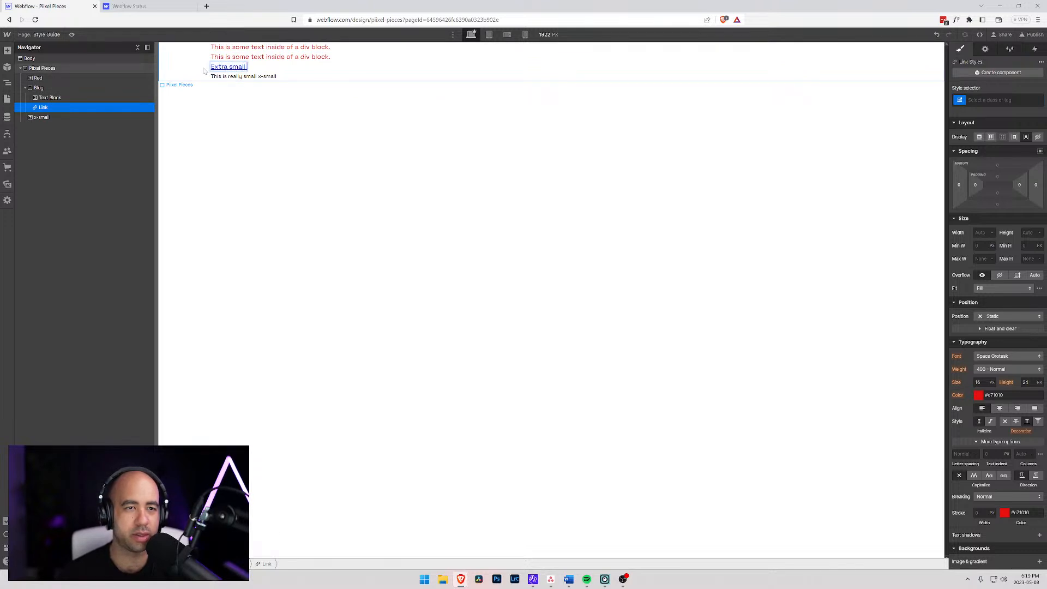
text( & red)
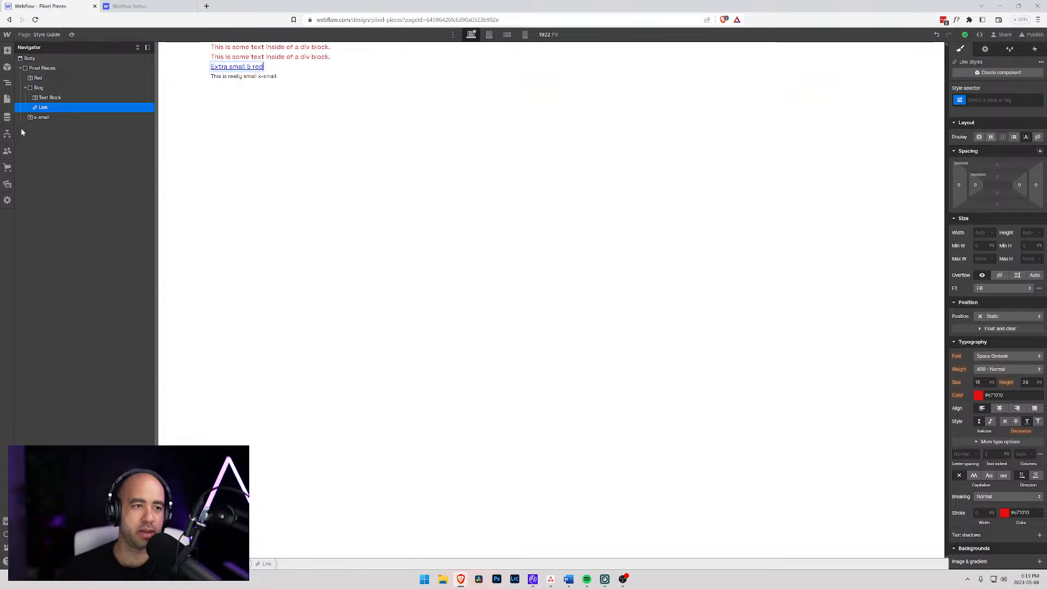
- Apply the existing x-small class to the link inside the Blog div
click(43, 107)
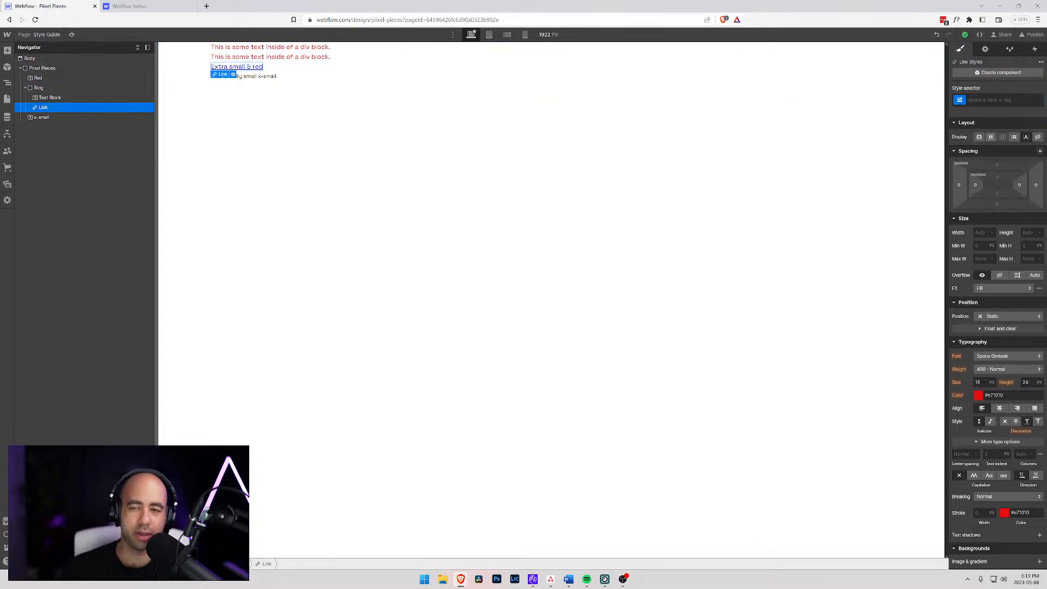
click(1007, 100)
text(s)
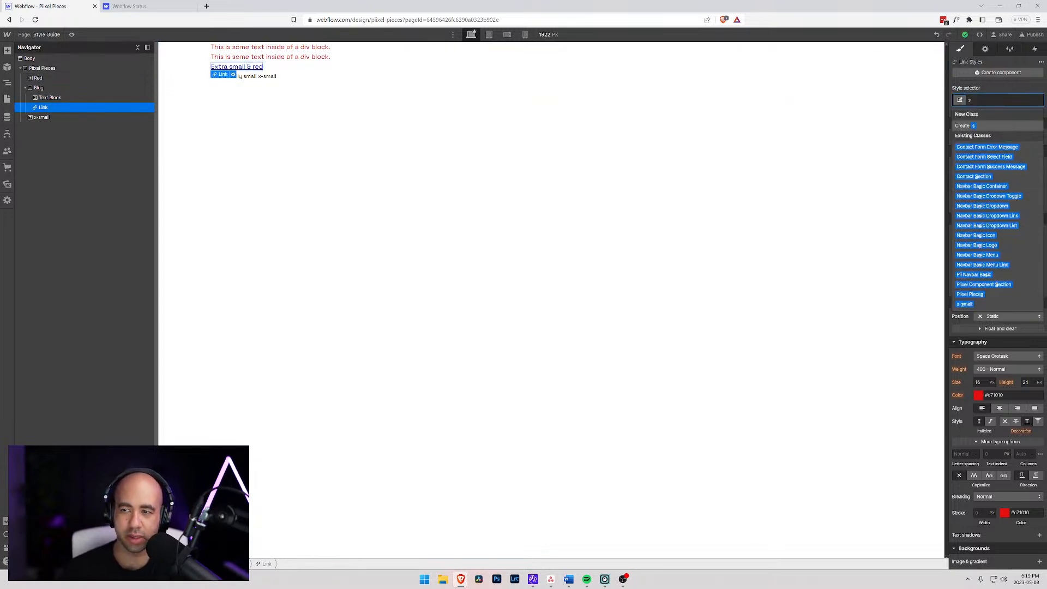
key(BackSpace)
text(x-small)
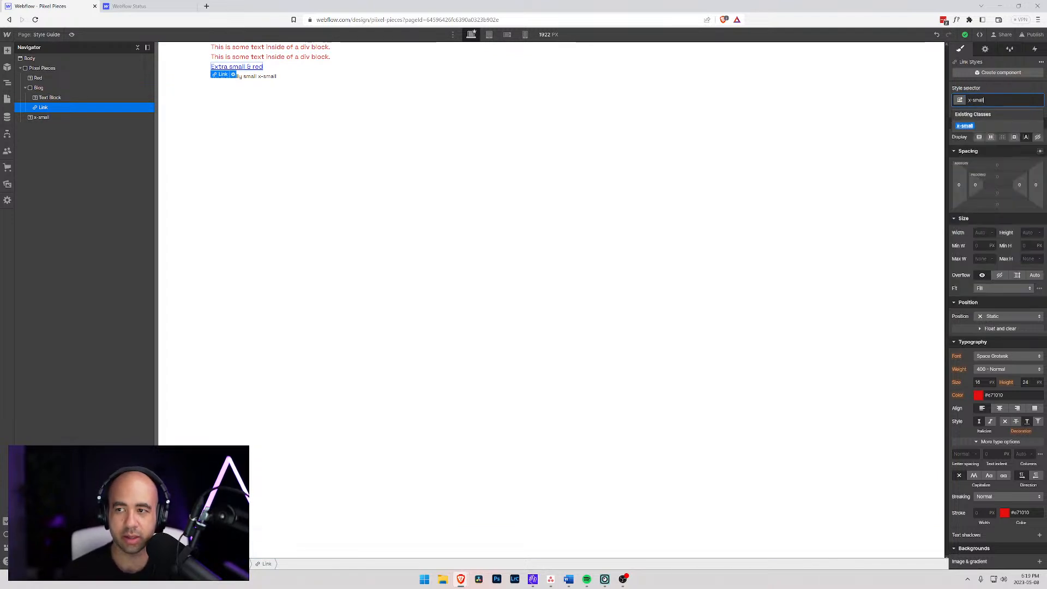
key(Return)
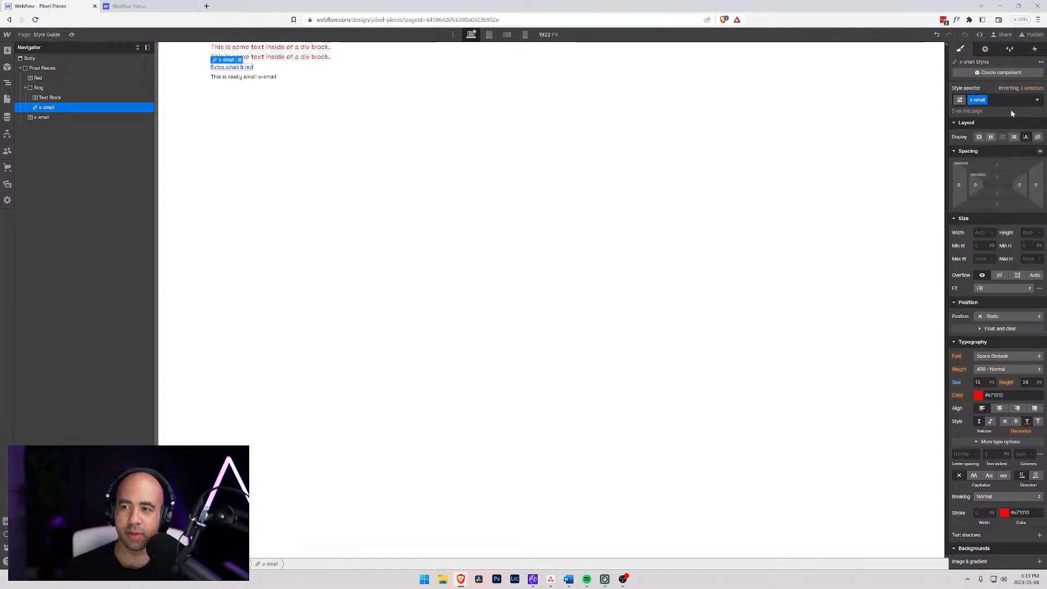
- Add the combo class "Red" to the x-small link inside the Blog div
click(1010, 98)
text(Red)
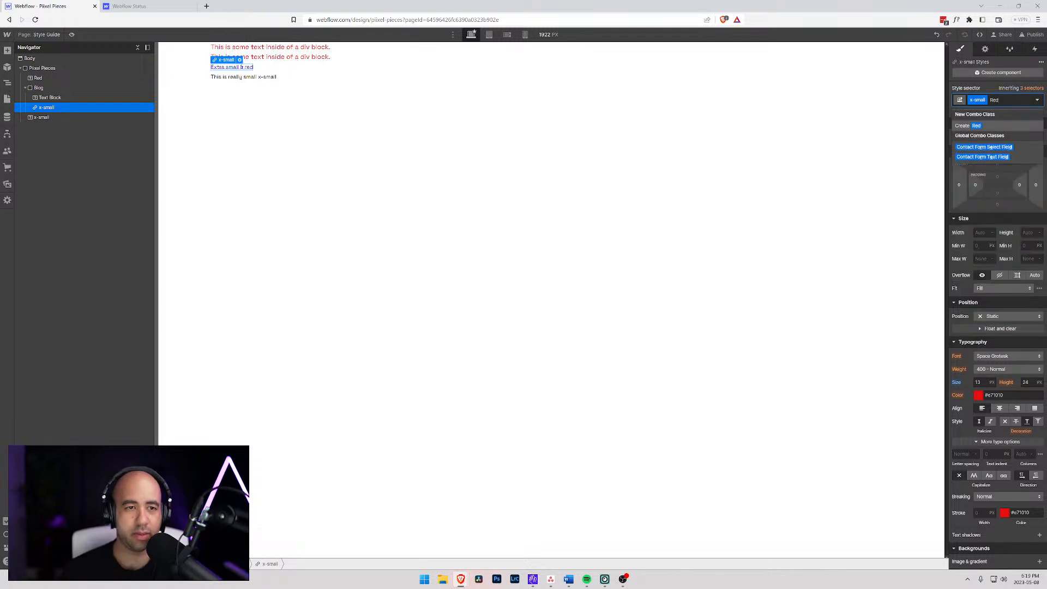
key(Return)
click(47, 98)
click(48, 109)
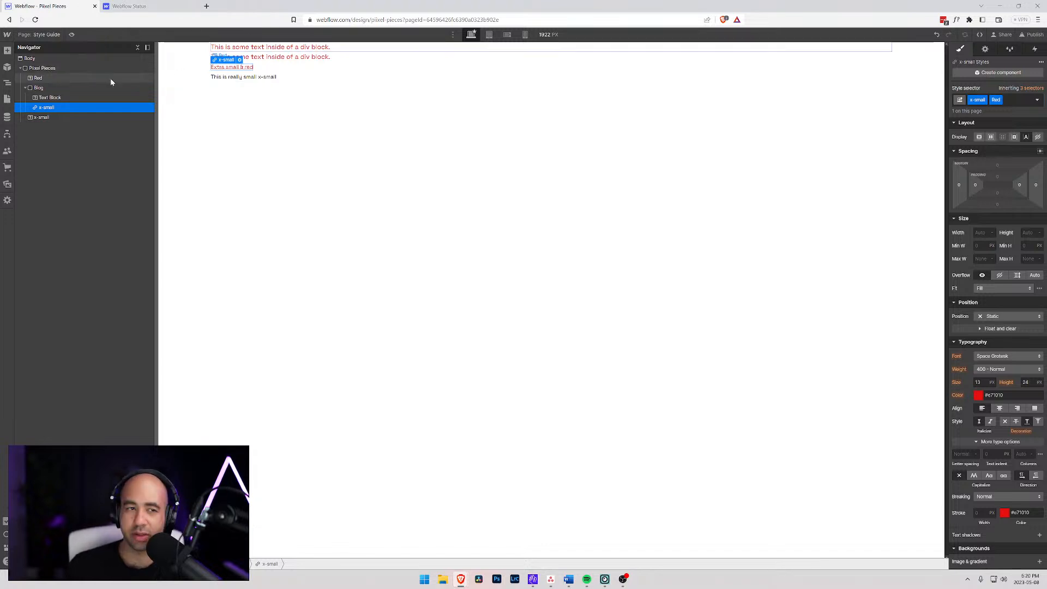
key(ctrl+plus)
key(ctrl+plus)
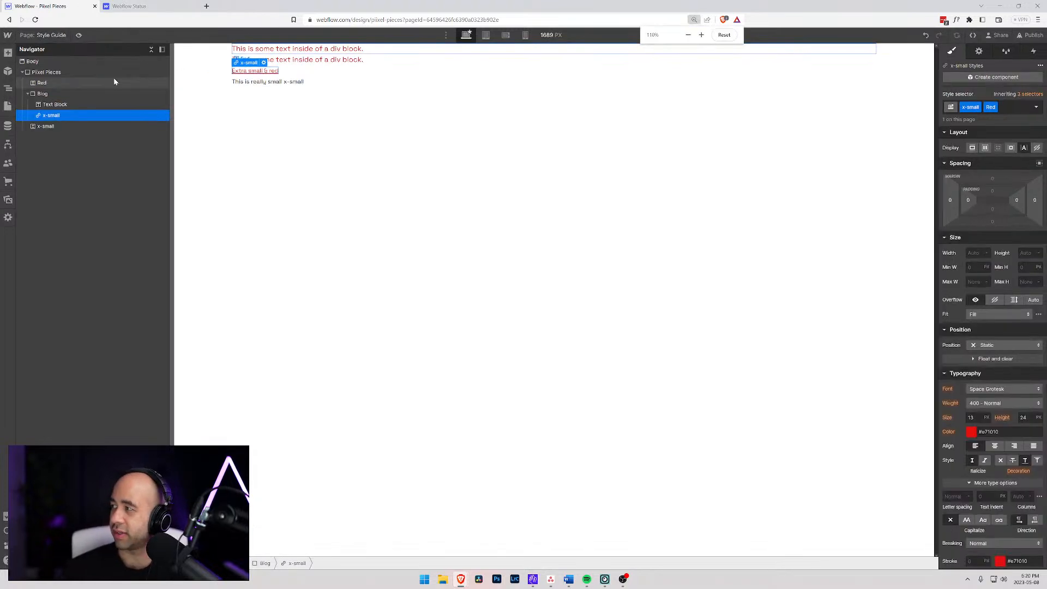
key(ctrl+plus)
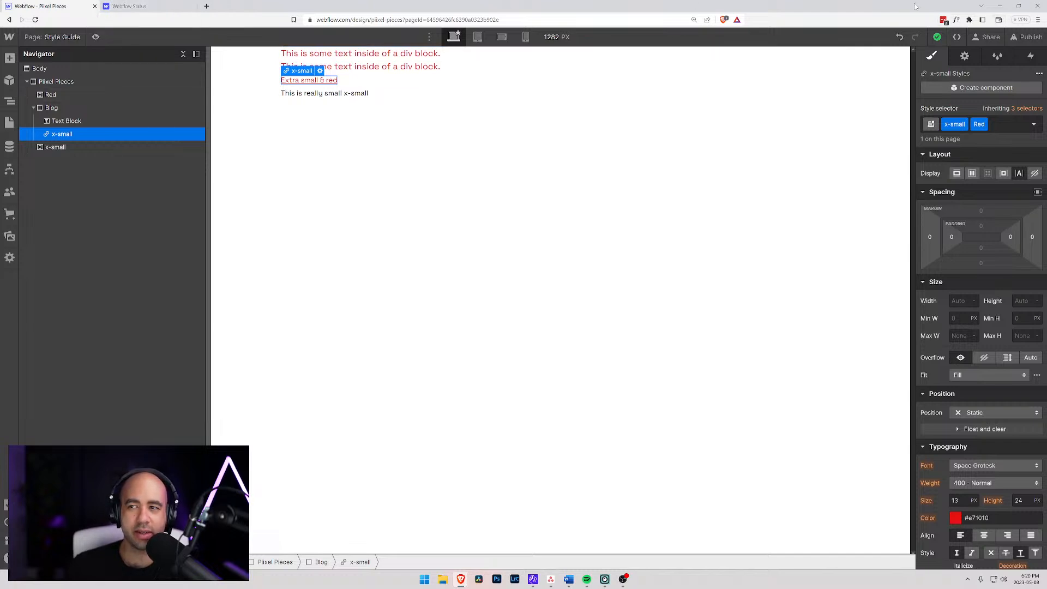
- Switch to Word and save the document as "Piixel Pieces Component Library Rationale" in the Piixel folder on the W: drive
click(999, 6)
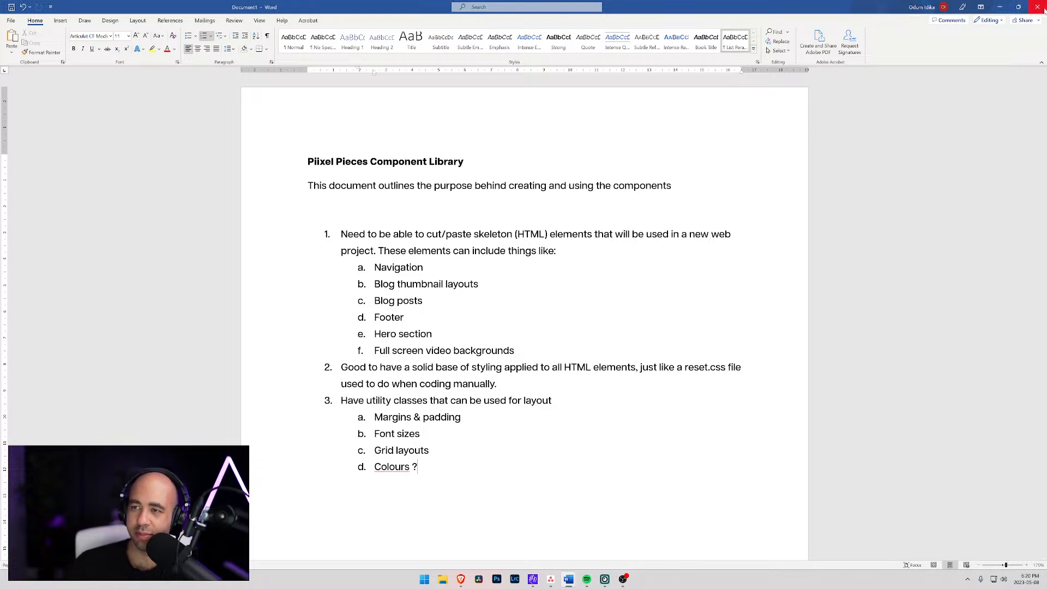
click(10, 20)
click(27, 132)
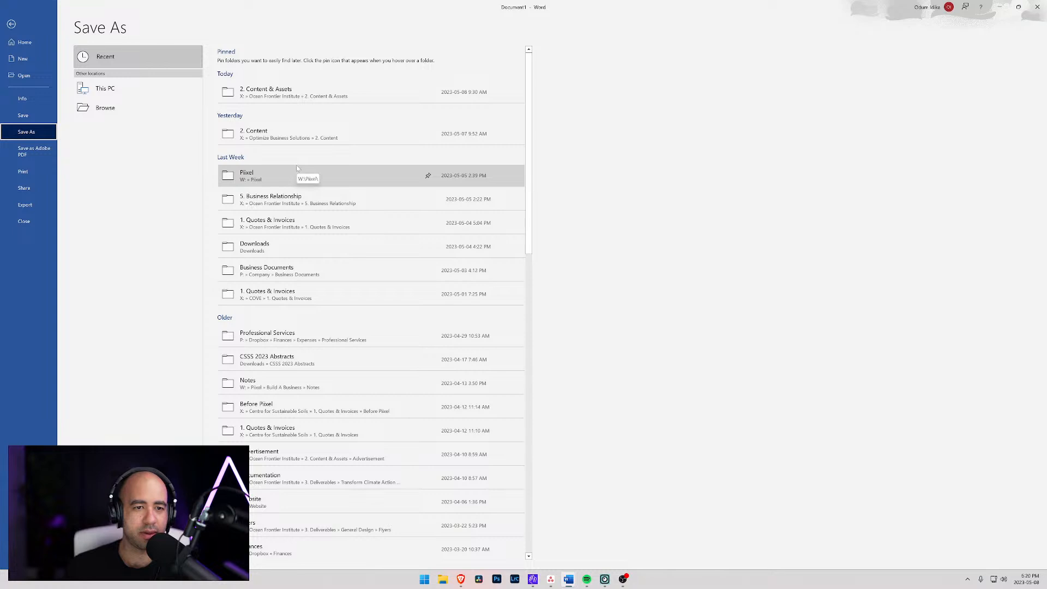
click(280, 175)
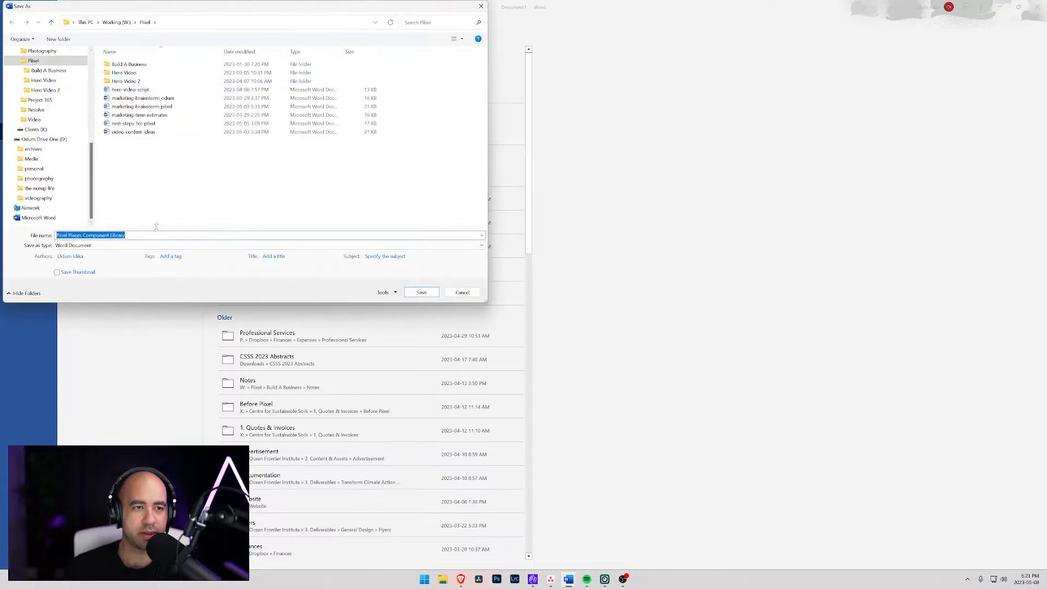
click(160, 227)
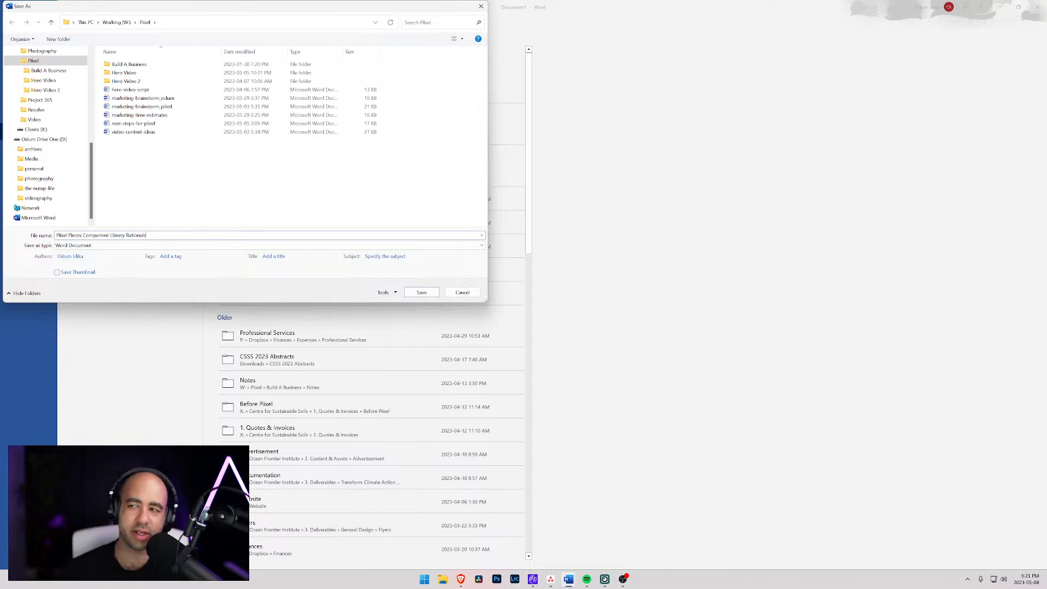
click(421, 293)
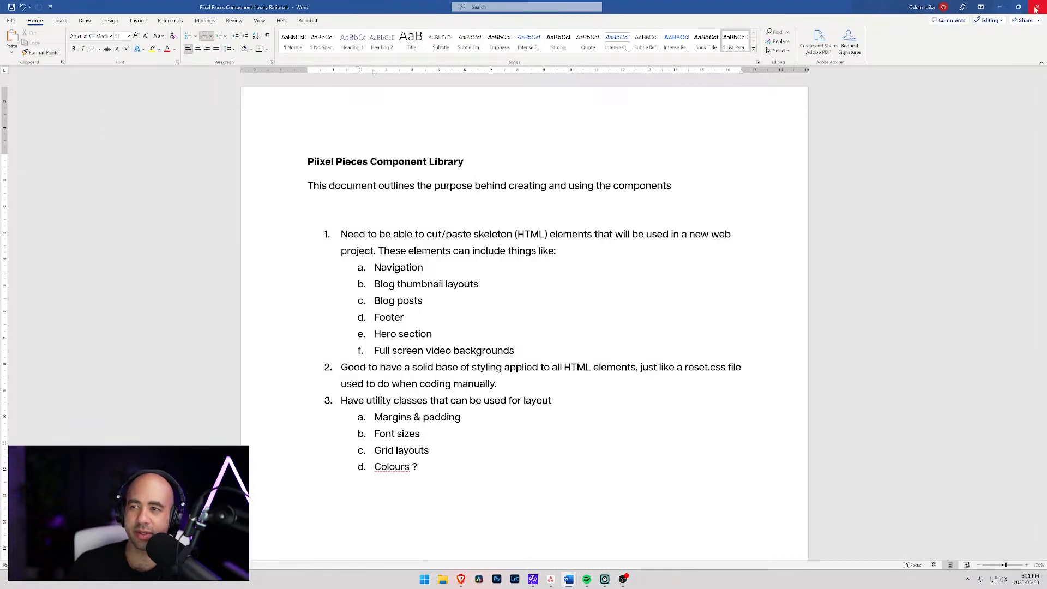
click(1000, 8)
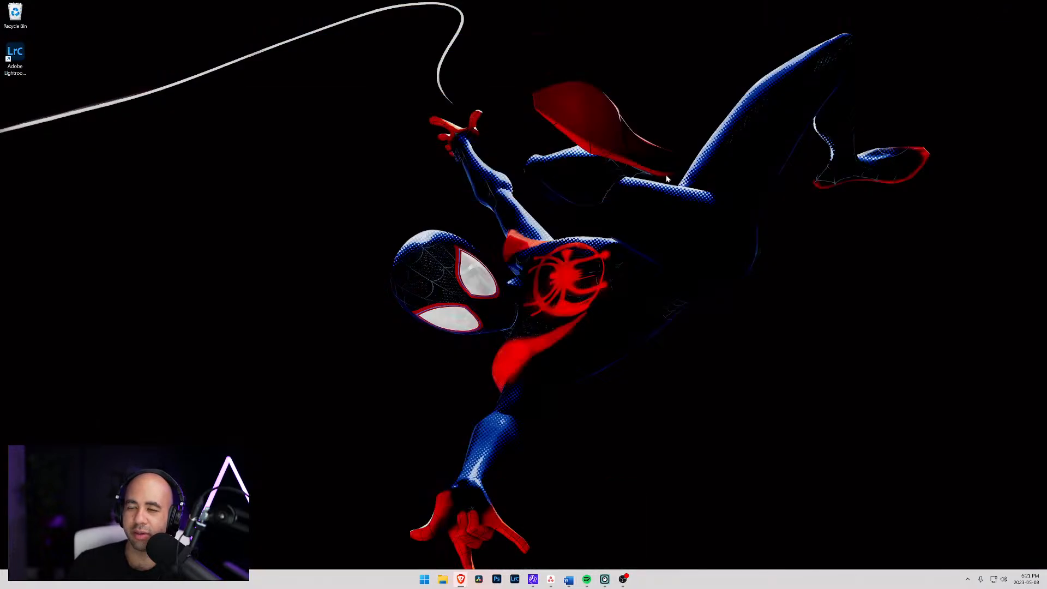
- Switch back to Webflow and delete the x-small text, Blog div and Red text from the Piixel Pieces div
mouse_move(460, 579)
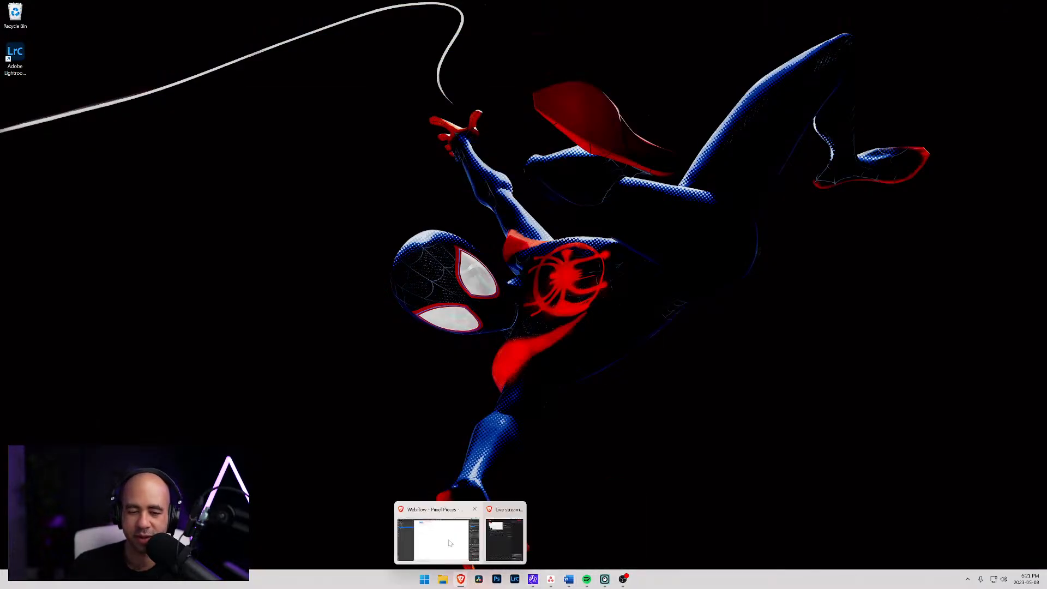
click(449, 543)
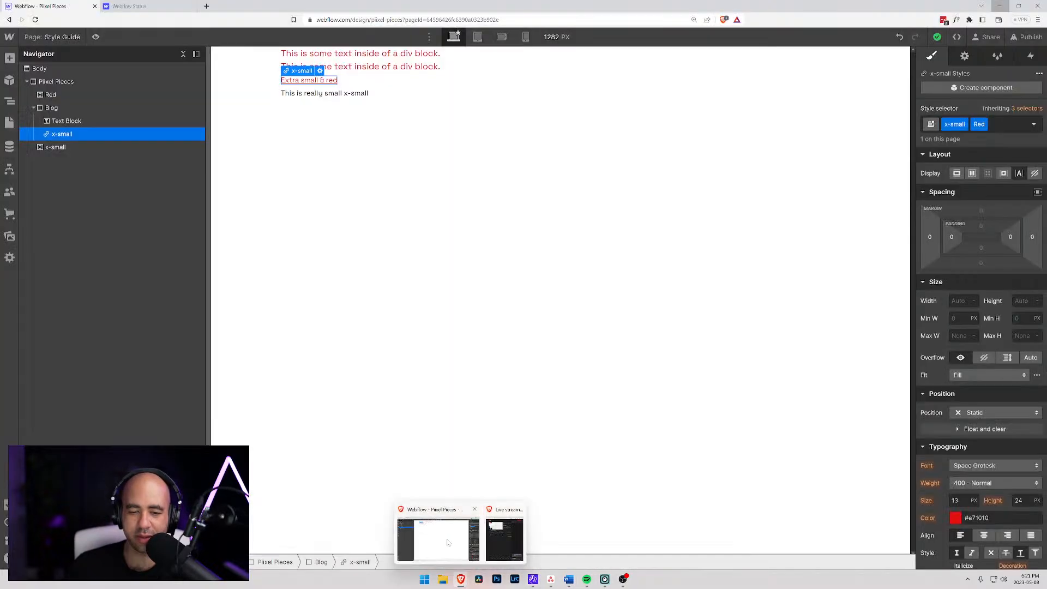
click(52, 82)
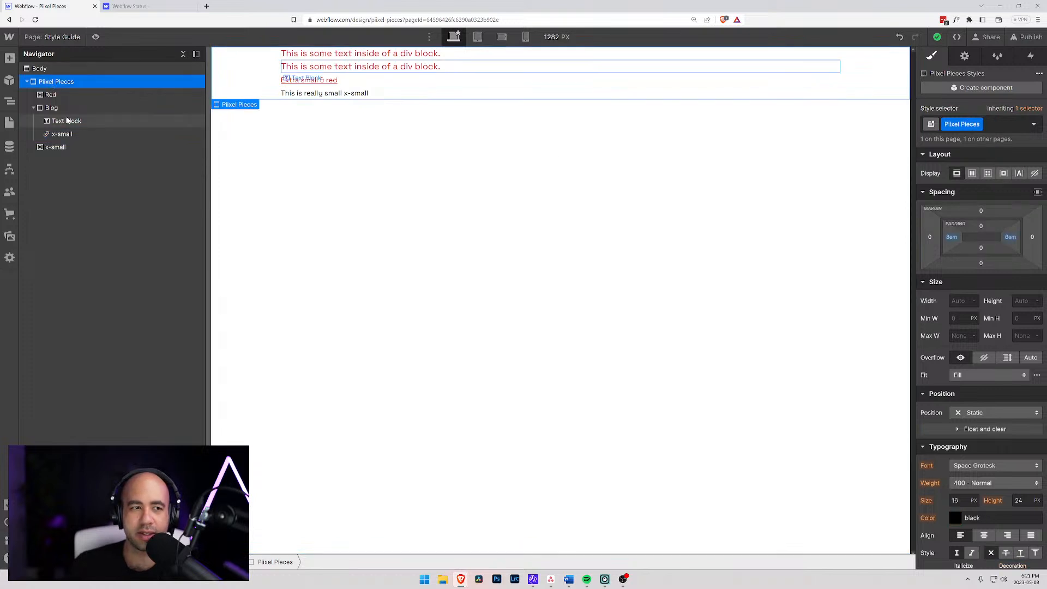
click(33, 108)
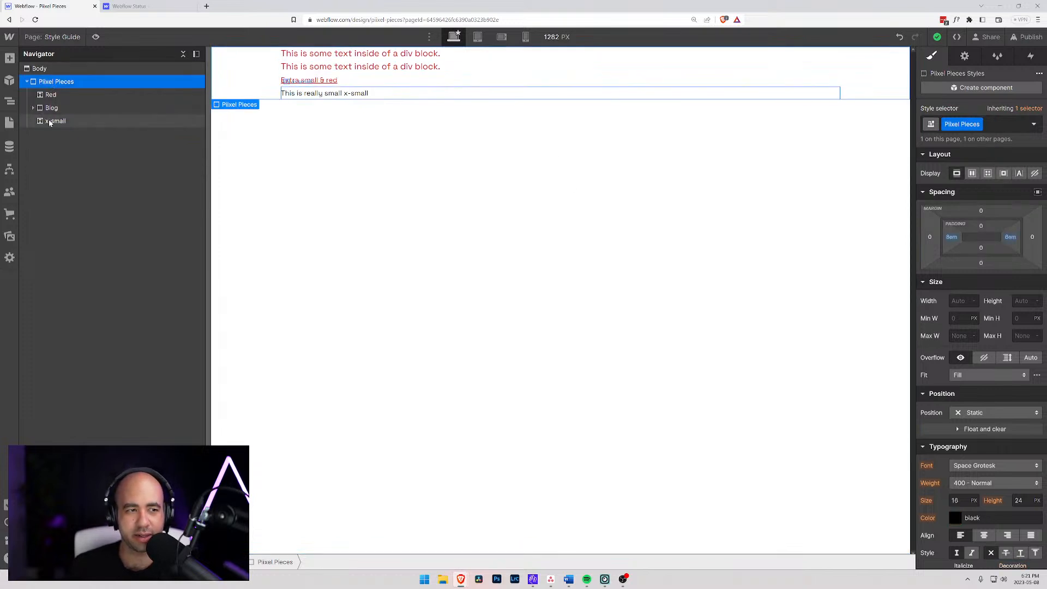
click(52, 120)
key(Delete)
key(Delete)
key(Delete)
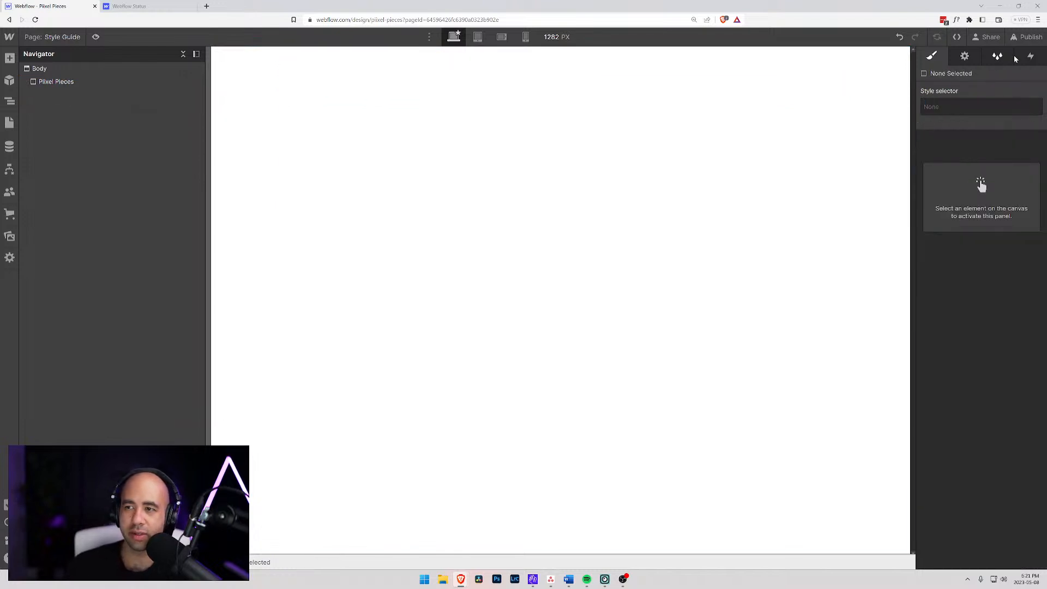
- Clean up the Style Manager by removing all styles not associated with any page elements
click(996, 56)
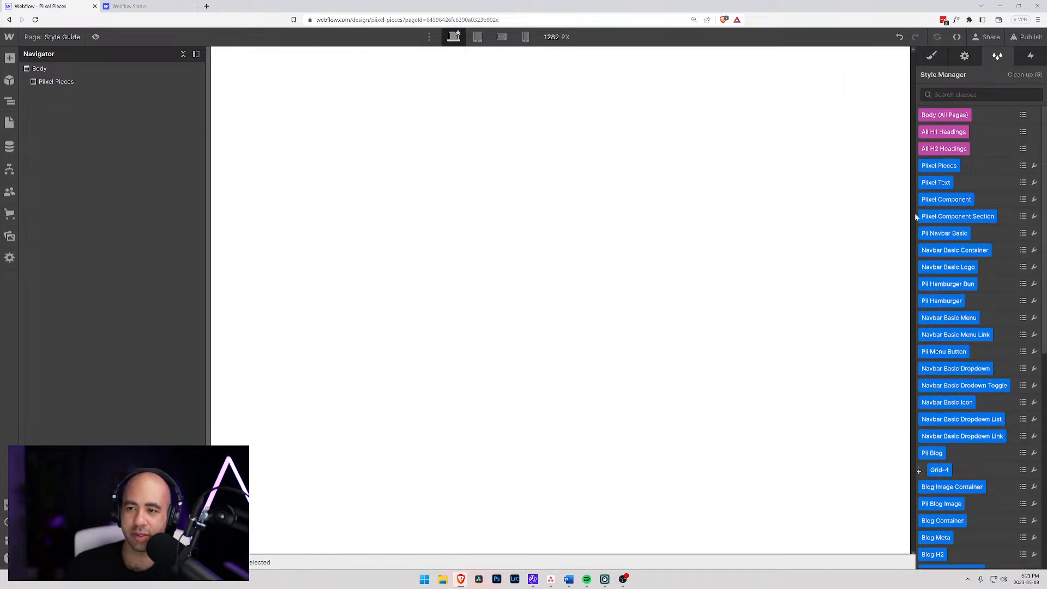
click(1024, 74)
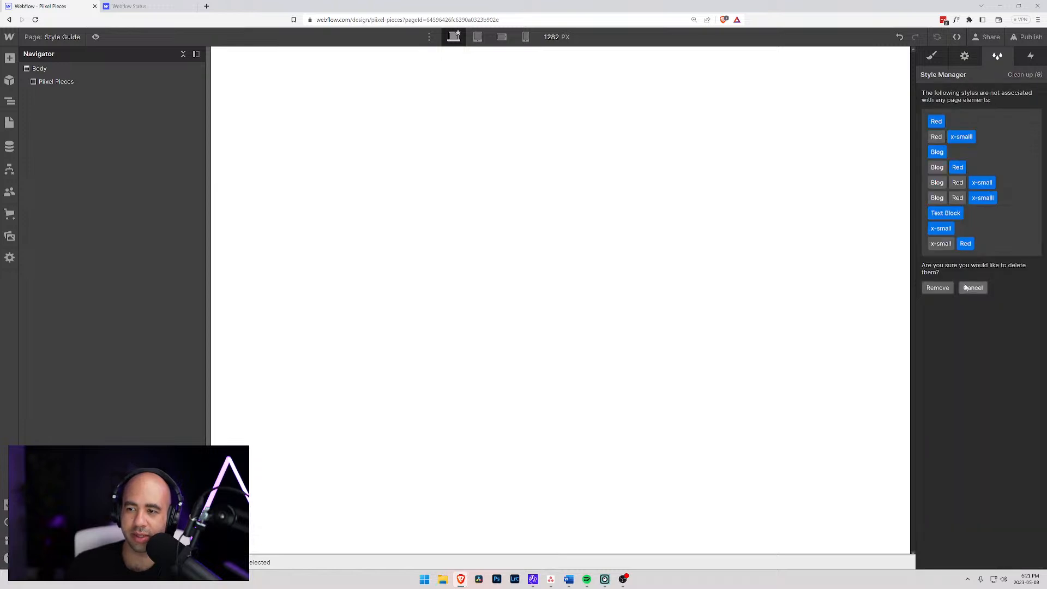
click(943, 290)
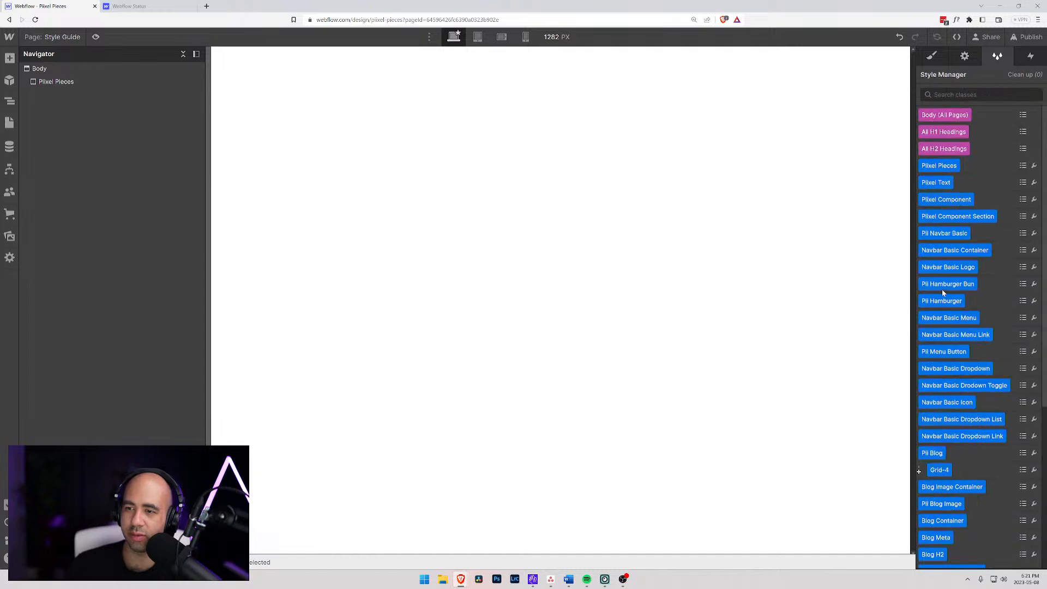
scroll(975, 364, down, 3)
scroll(975, 364, up, 4)
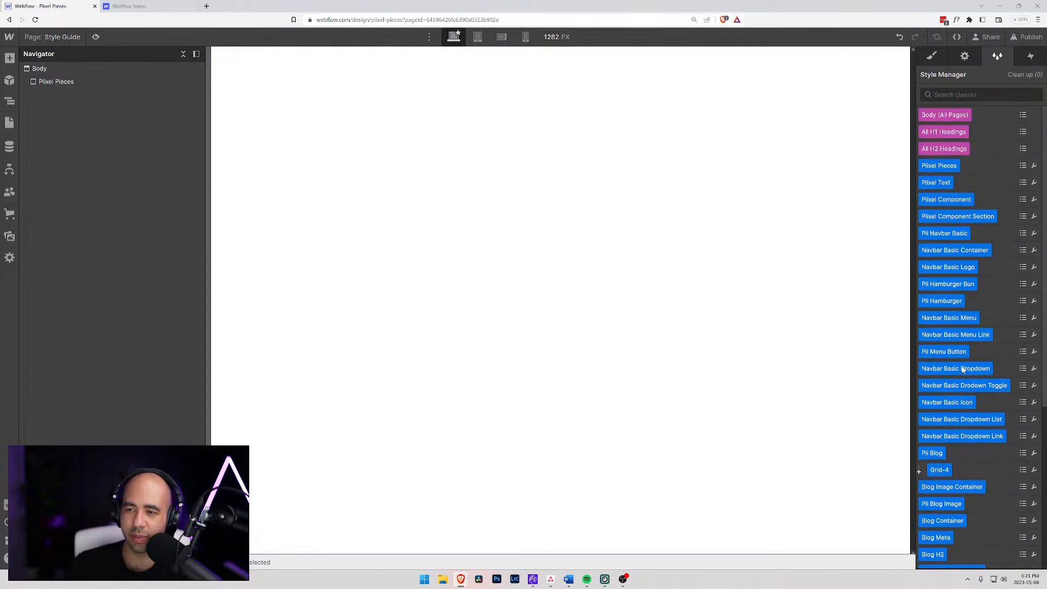
- Add an H1 heading reading "Piixel Pieces Style Guide" inside the Piixel Pieces div
click(53, 83)
key(ctrl+k)
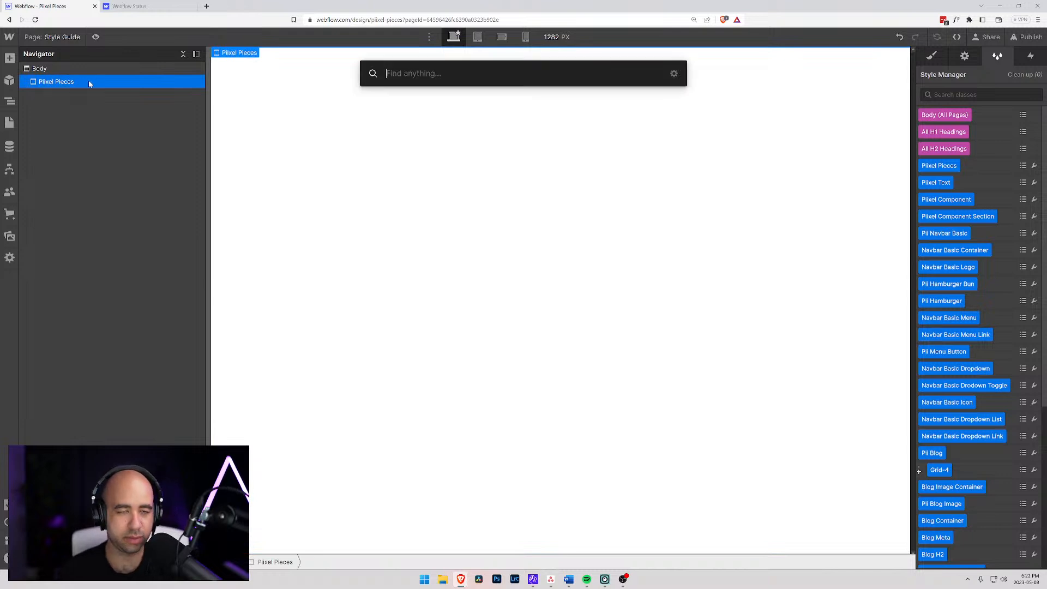
text(head)
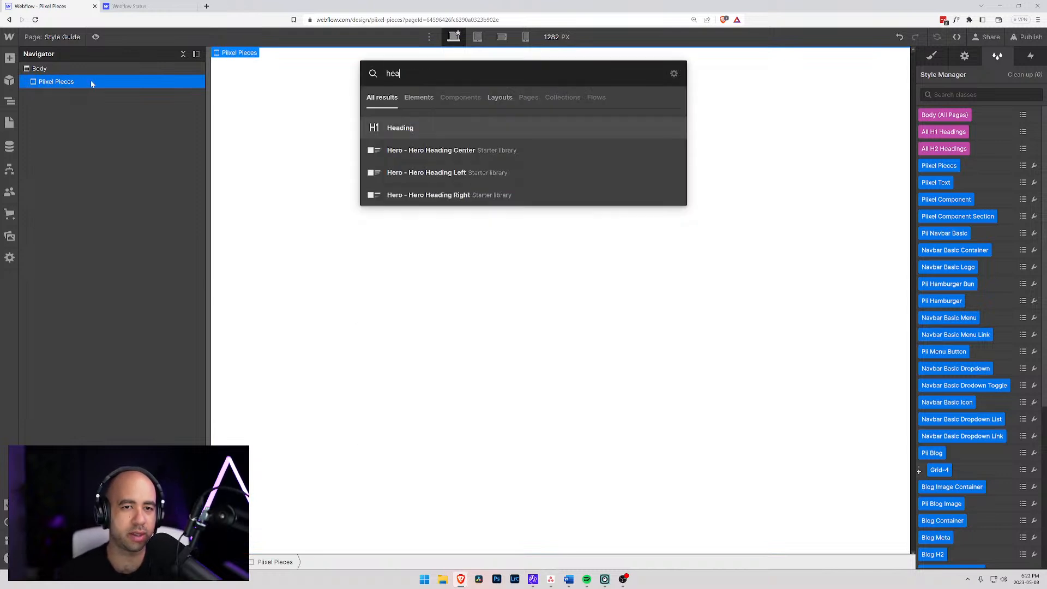
key(Return)
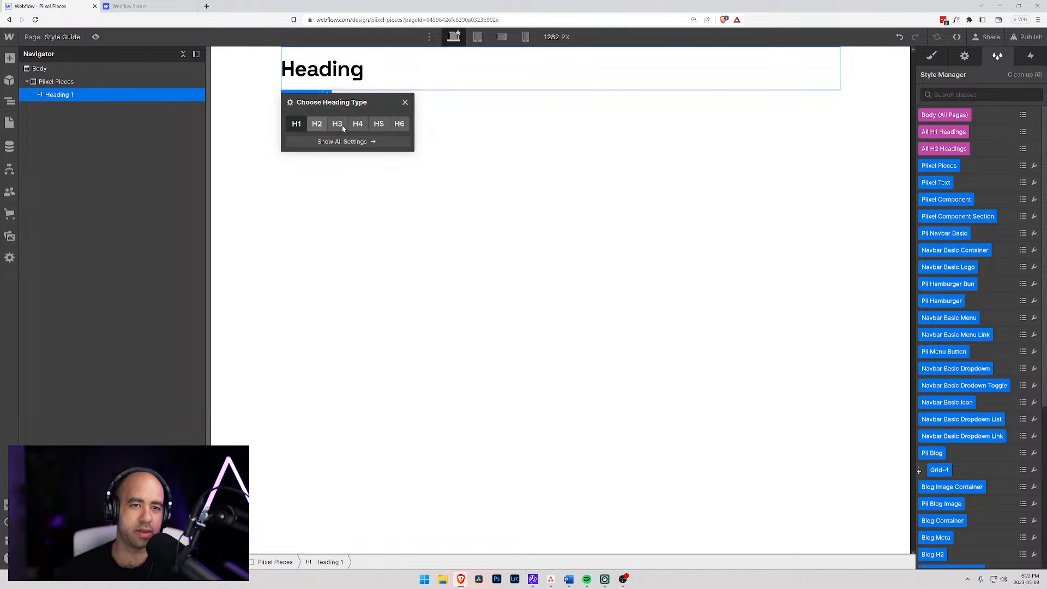
double_click(339, 69)
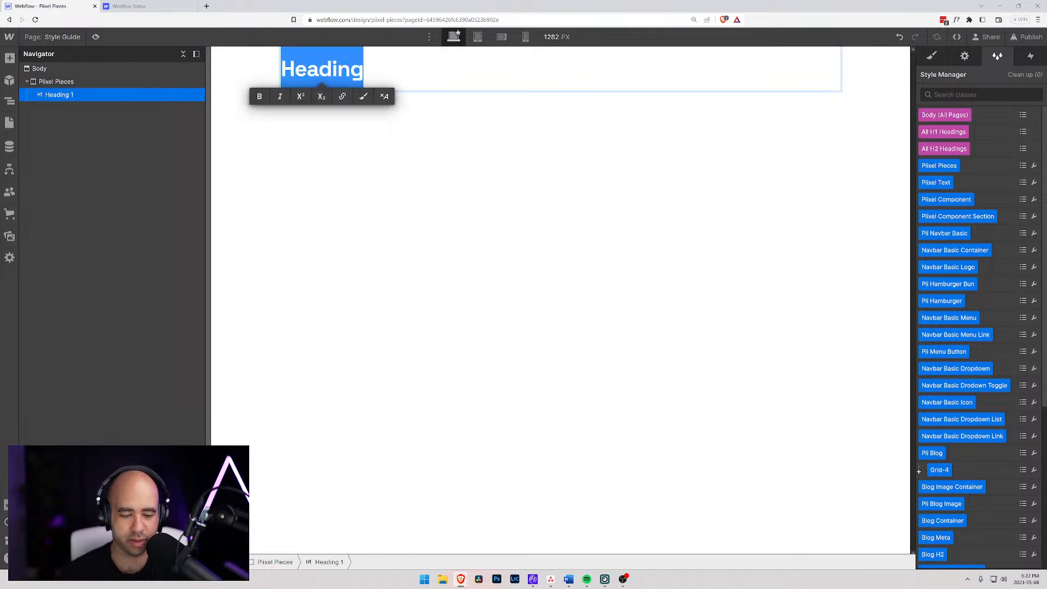
text(Piix)
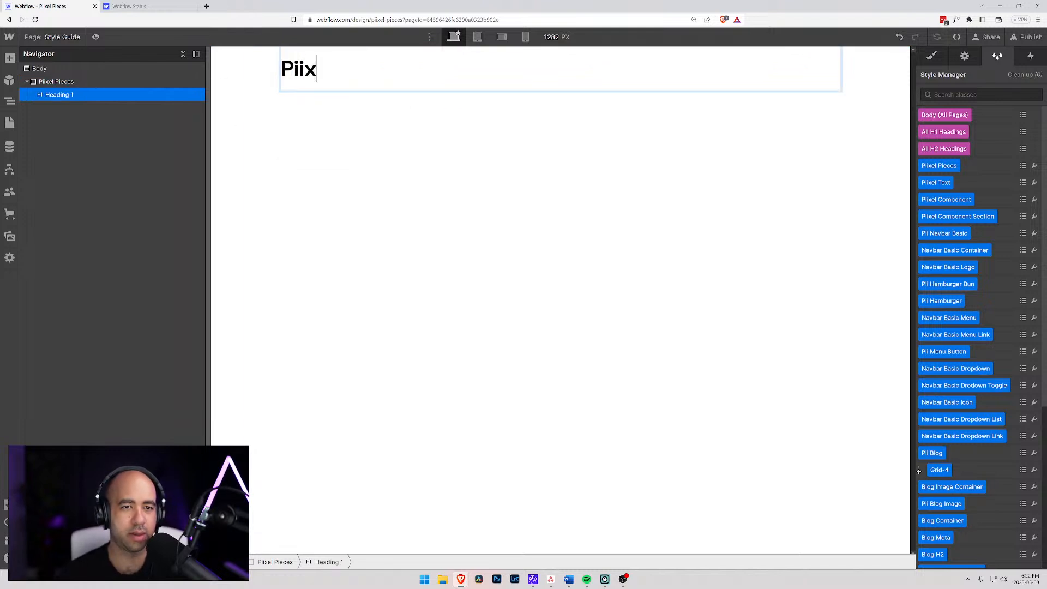
text(el Pieces Style Guide)
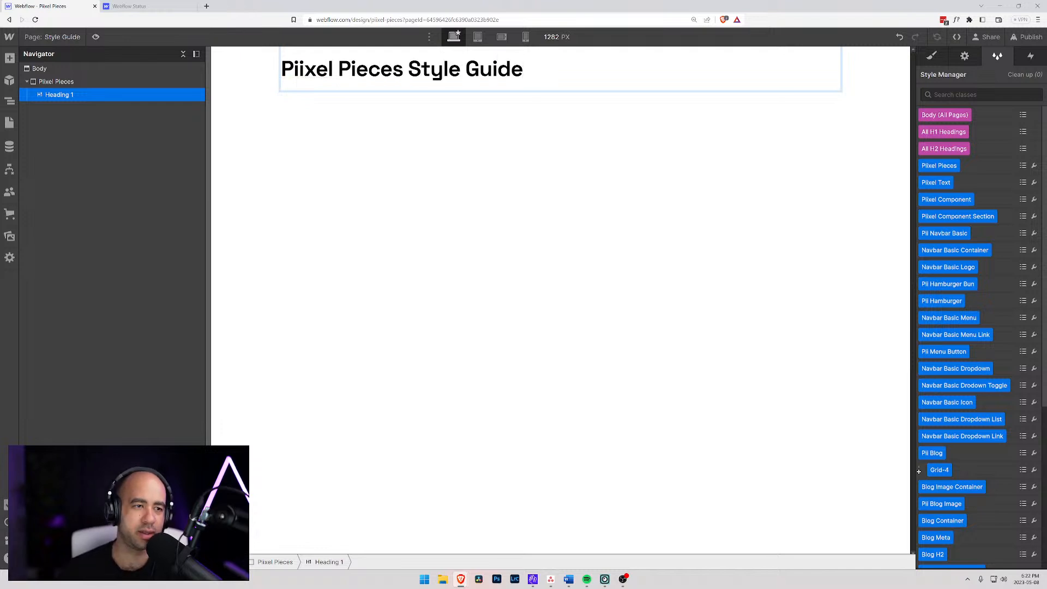
- Insert a Text Block directly below the H1 heading
click(57, 82)
click(60, 95)
key(ctrl+k)
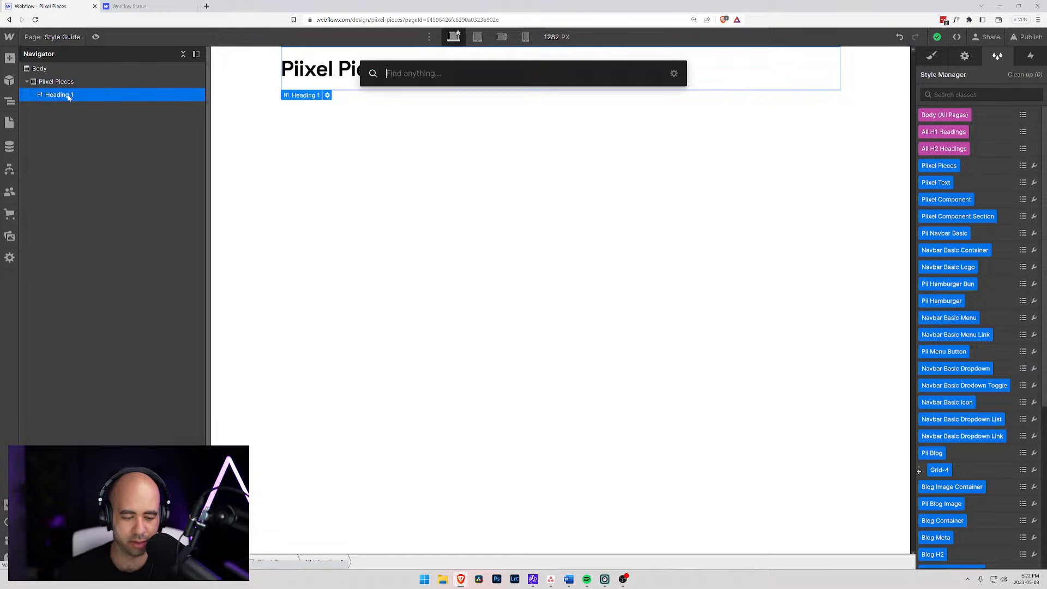
text(text)
key(Down)
key(Return)
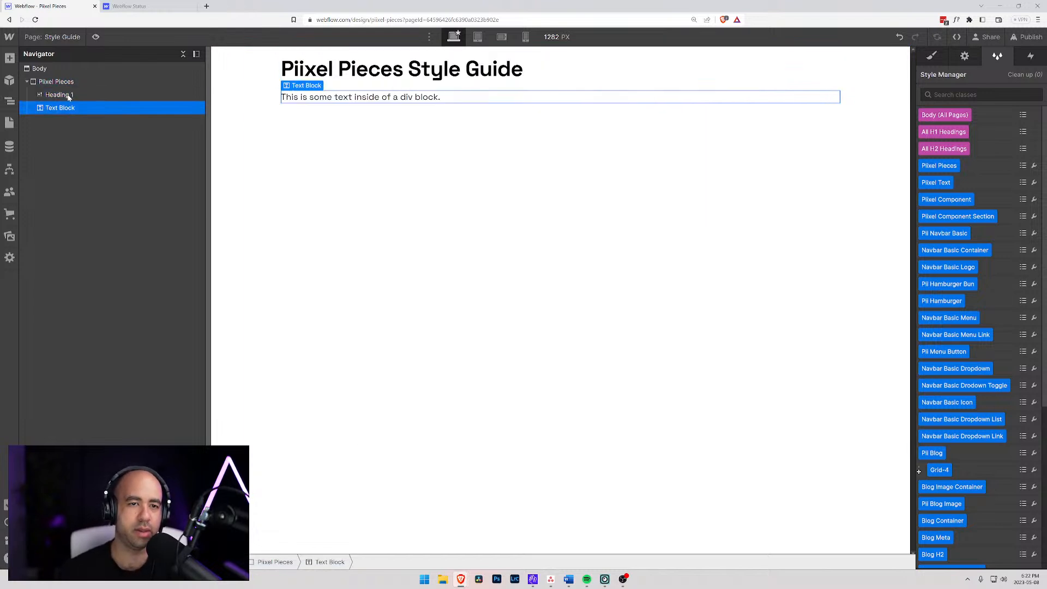
- Replace the Text Block's placeholder with "This style guide should be used at the start of every project so you don't have to"
key(Return)
text(This style)
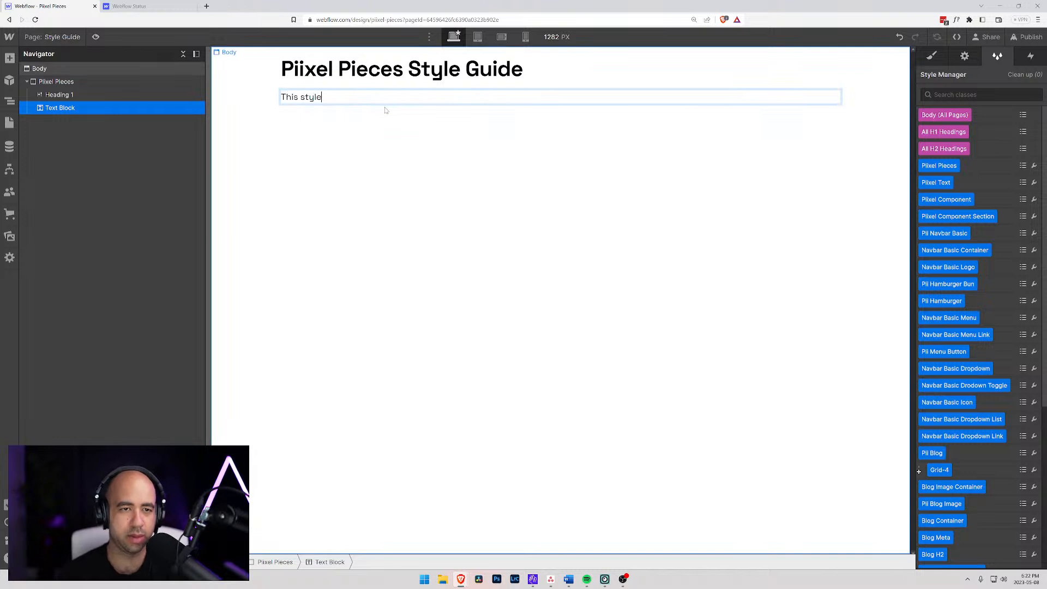
text( guide is)
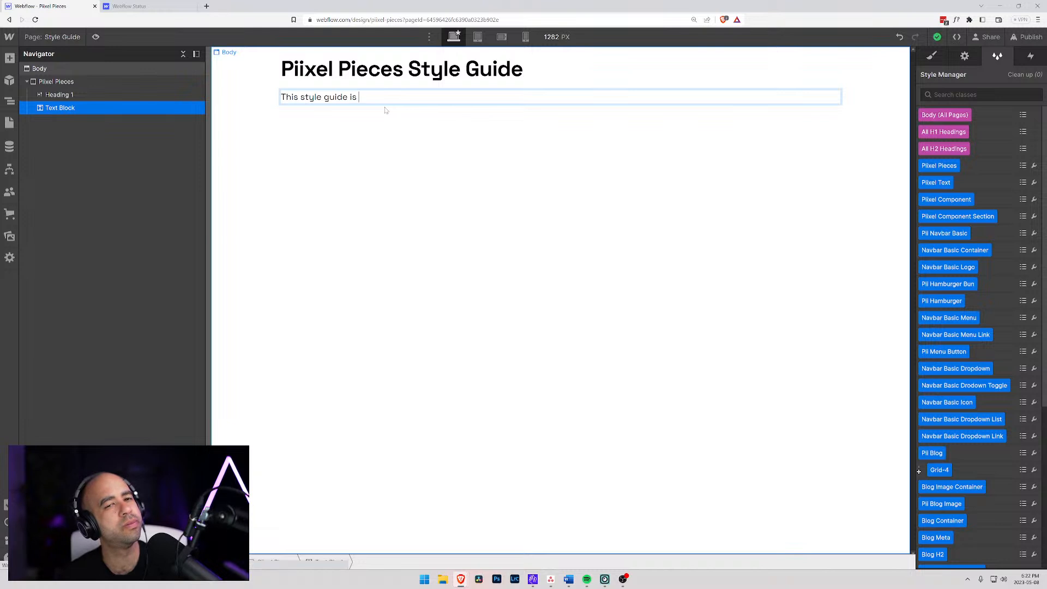
key(BackSpace)
key(BackSpace)
key(BackSpace)
text(should )
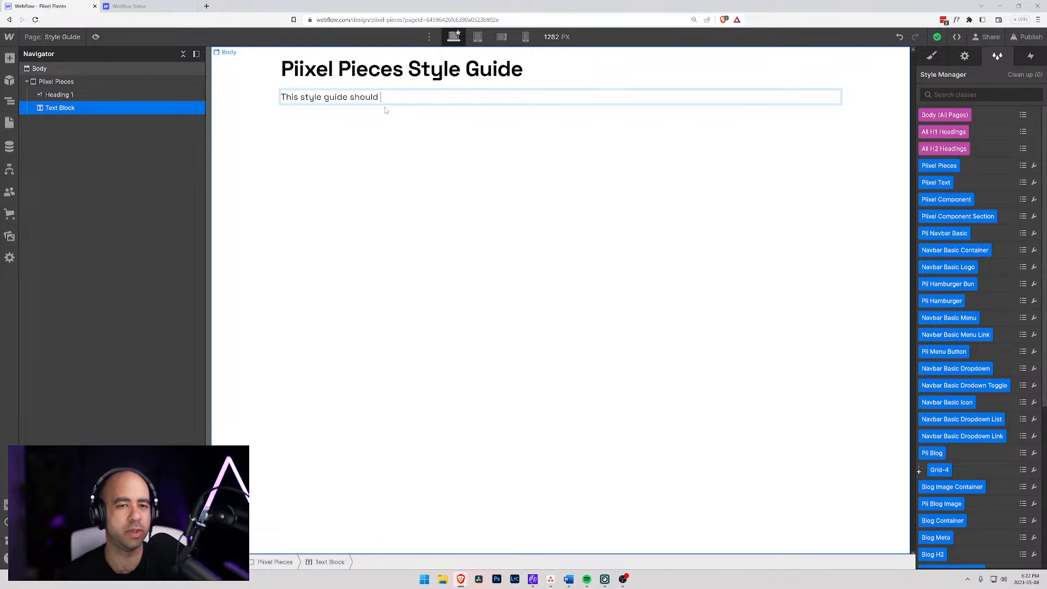
text(be used at the start o)
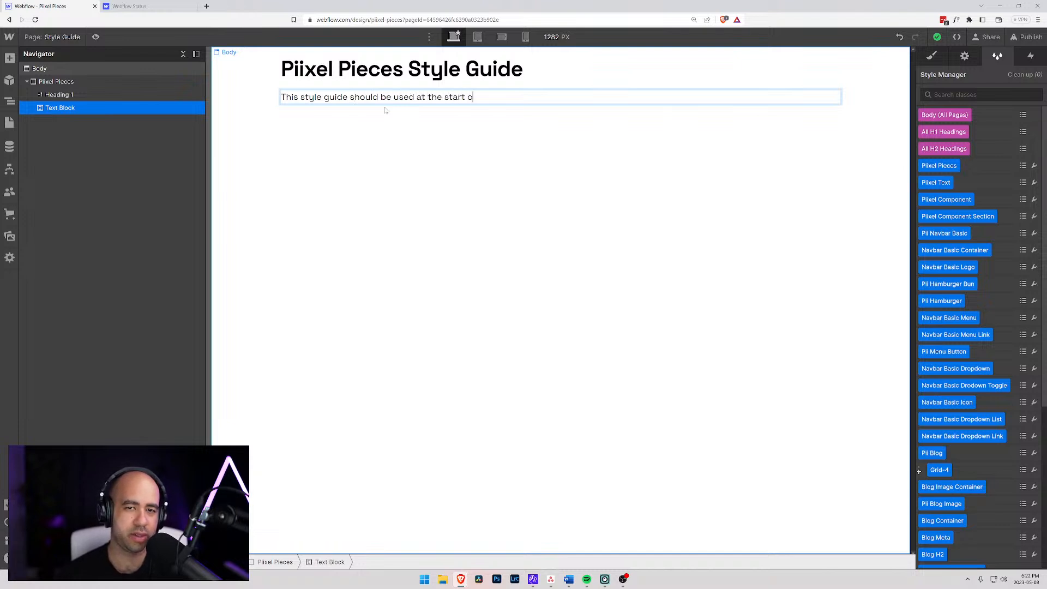
text(f every project)
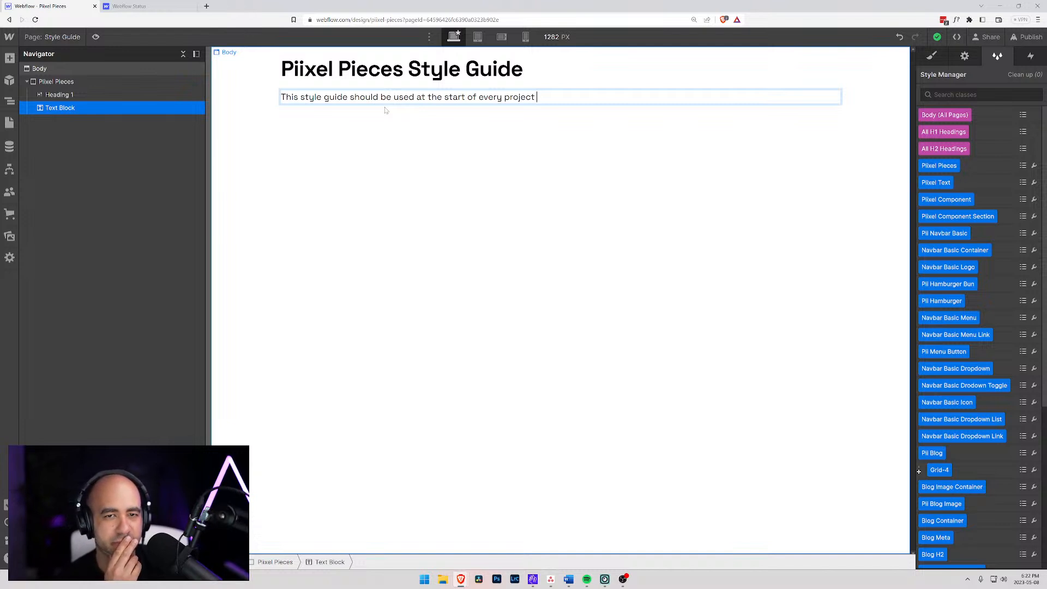
text(ou don't have to setup your Webflow canvas every single time.)
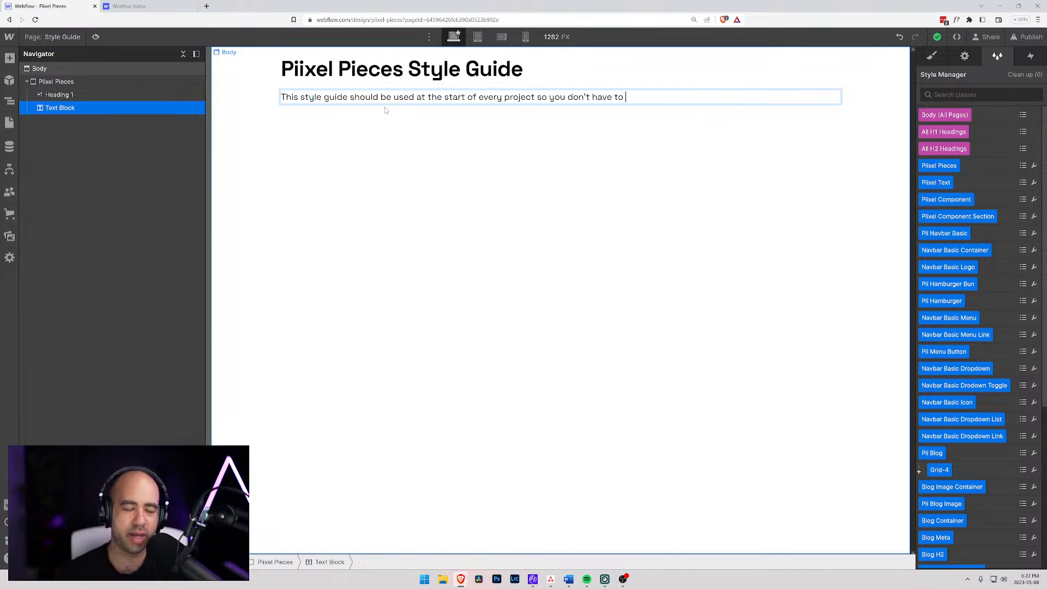
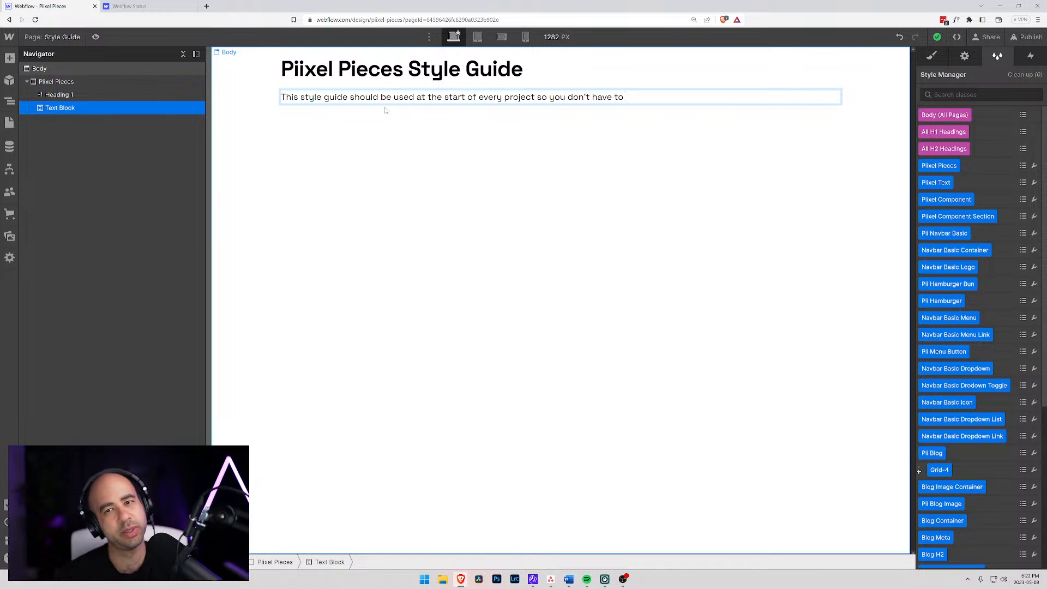
- Finish the Text Block's sentence after "so you don't have to" with "setup your Webflow canvas every single time."
text(you don't have to setup your)
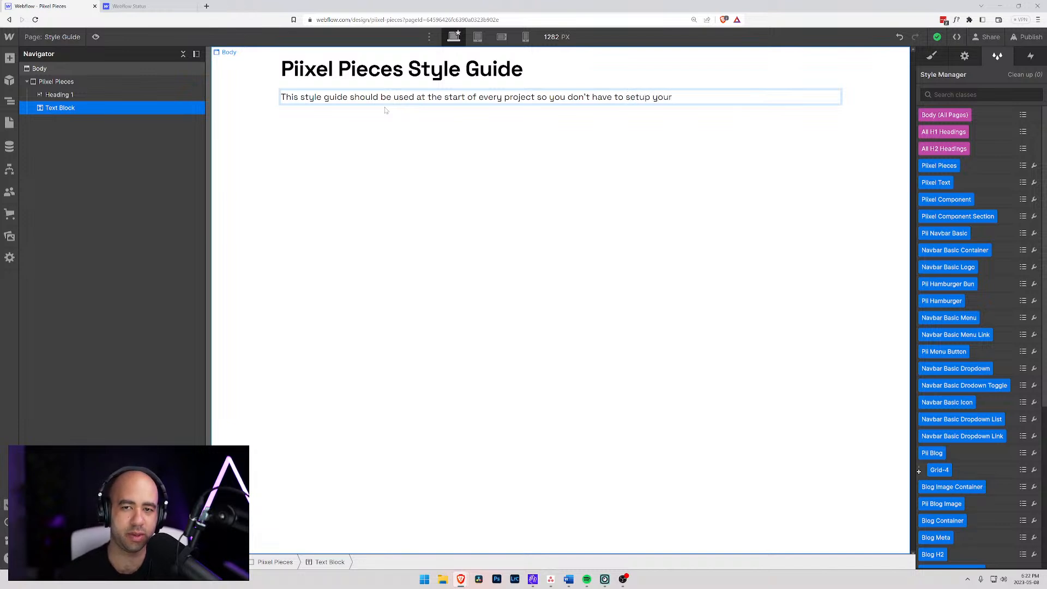
text( Webflow canvas)
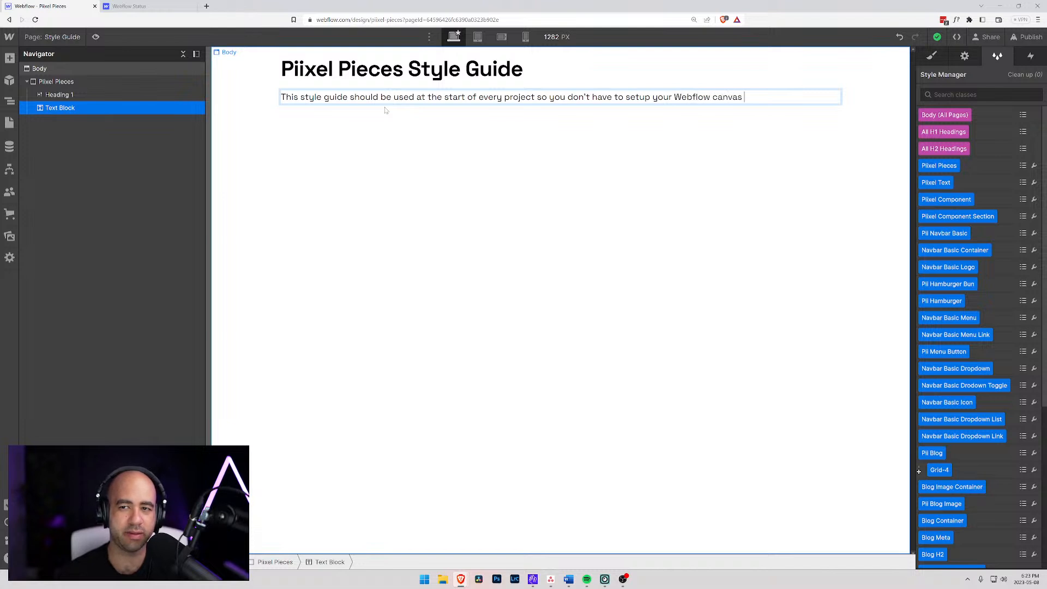
text( every sin)
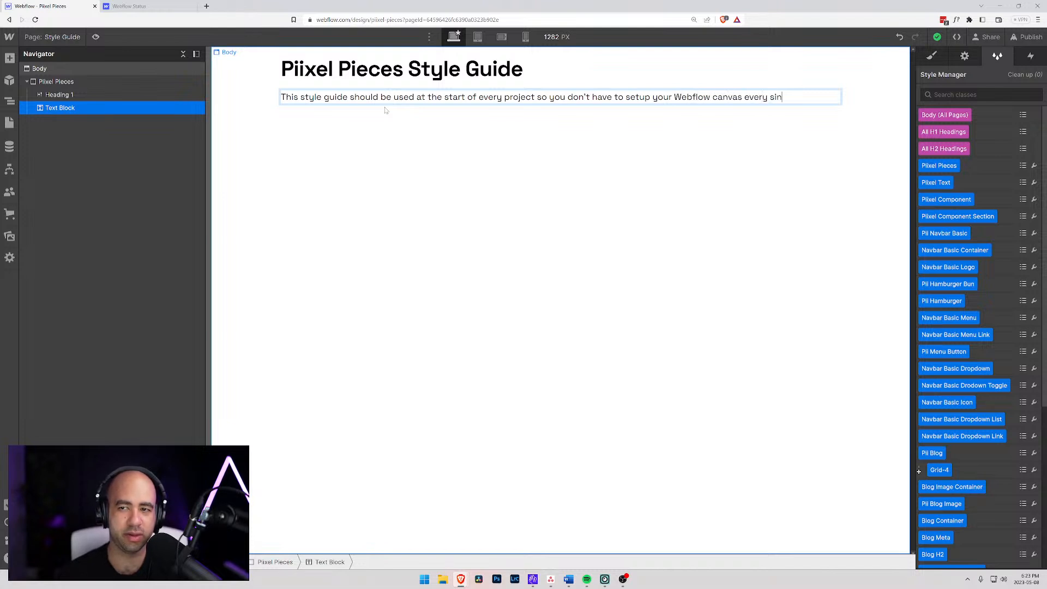
text(gle time.)
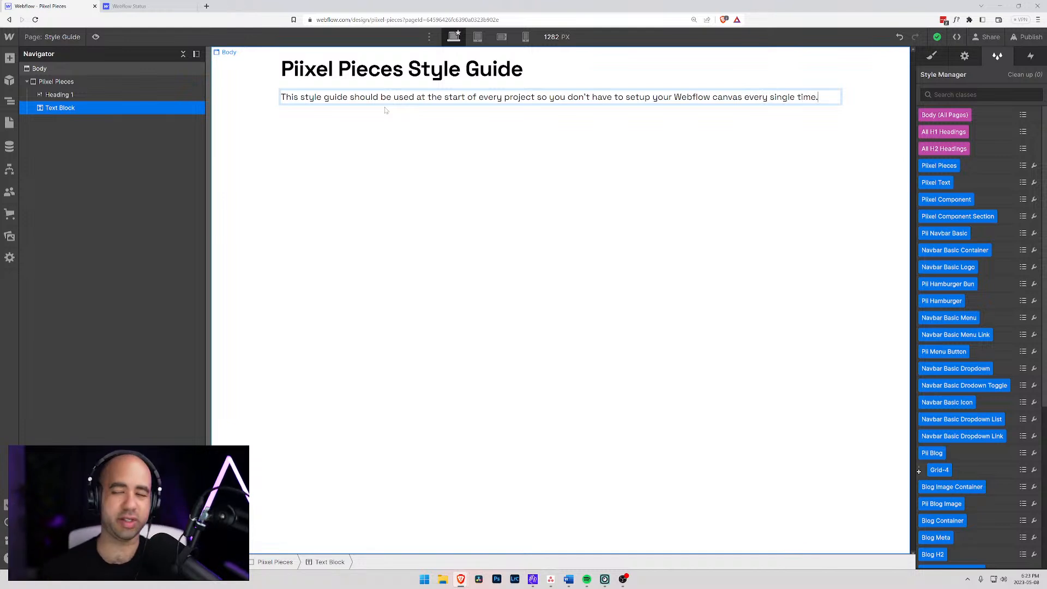
click(65, 96)
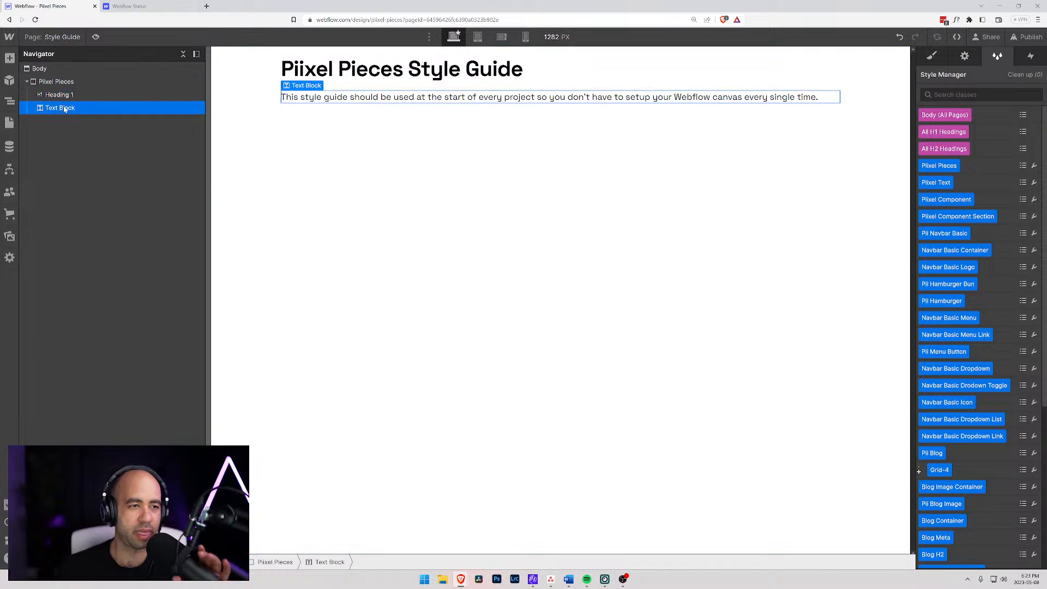
click(65, 108)
- Add a Div Block inside the Piixel Pieces div, below the Text Block, and give it the new class "Style Guide"
click(55, 81)
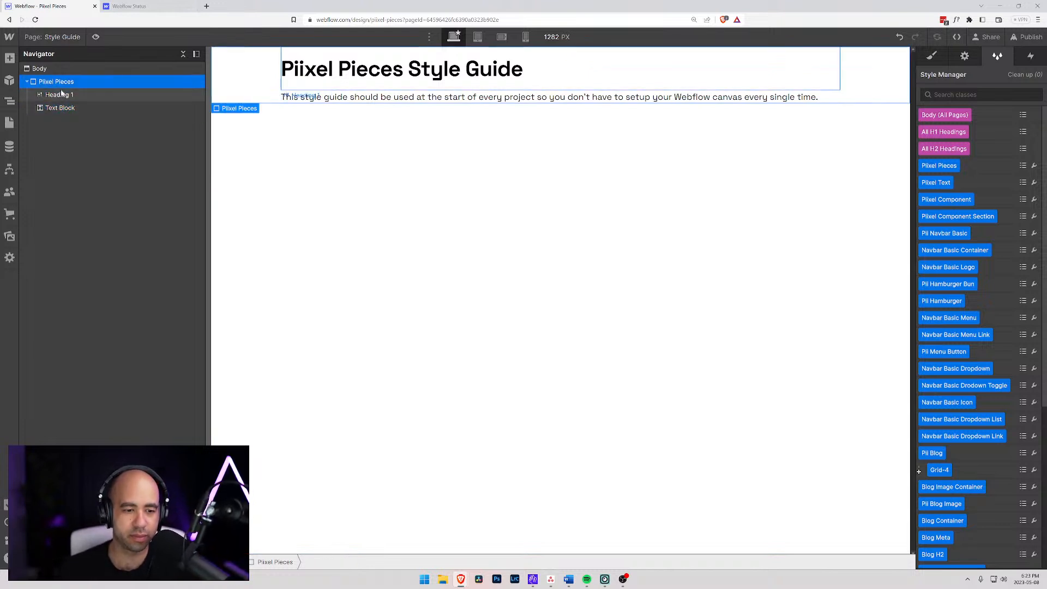
key(ctrl+e)
key(Return)
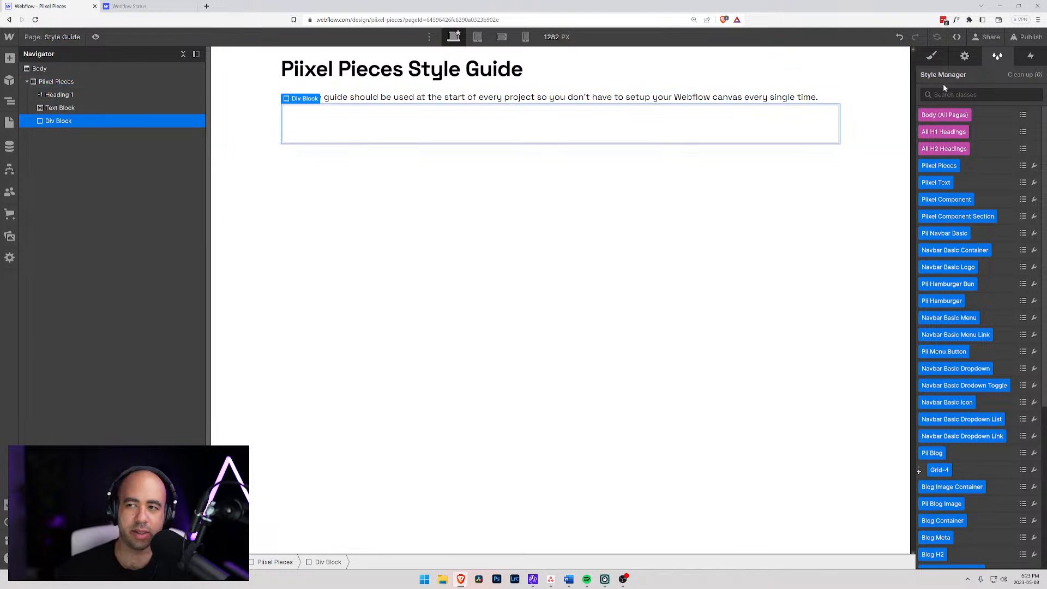
click(930, 57)
click(943, 93)
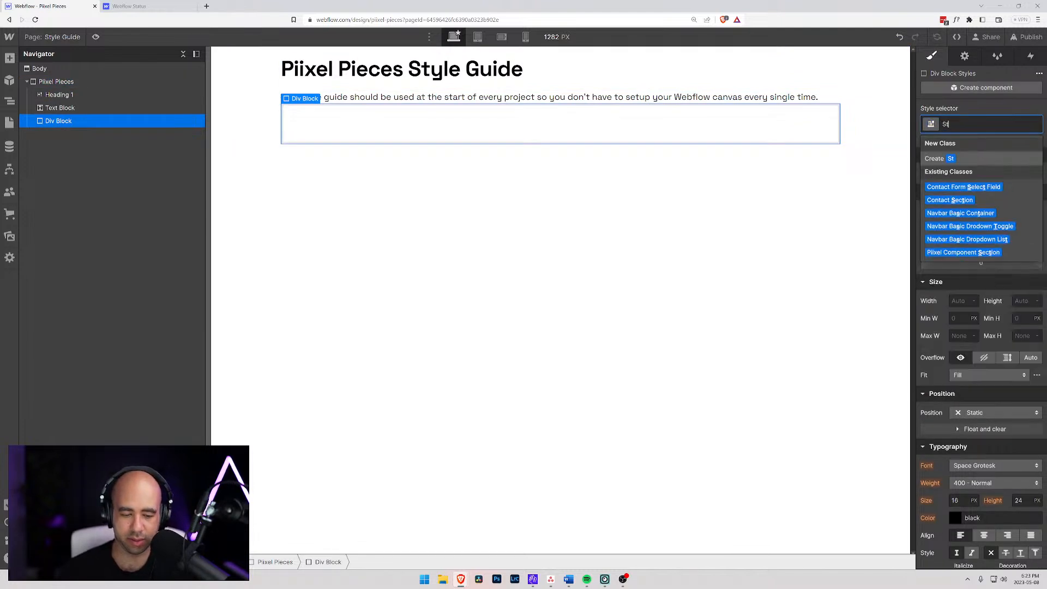
text(Style Guide)
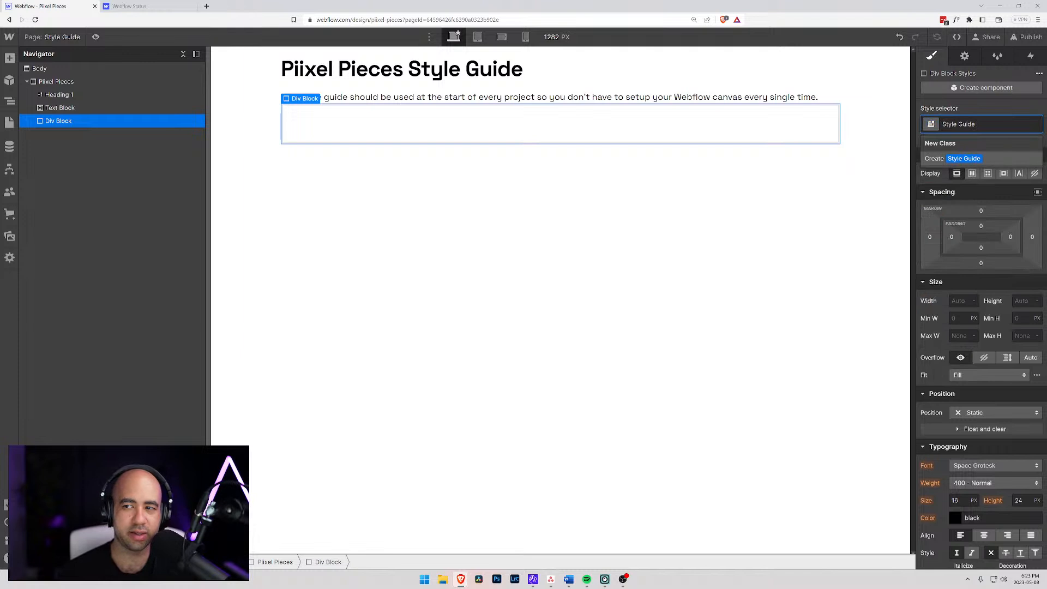
key(Return)
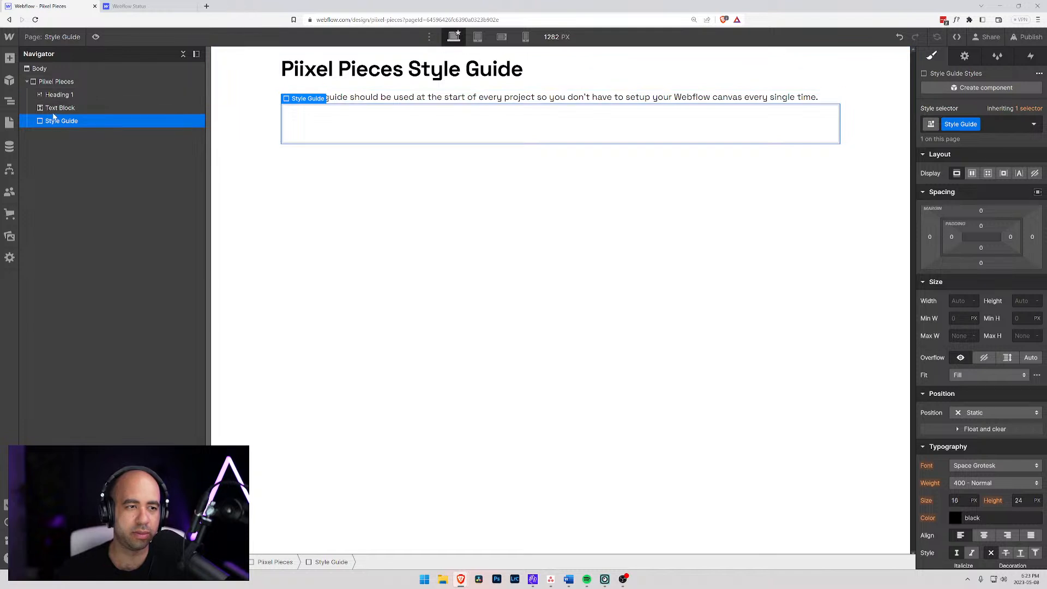
- Insert an H1 heading inside the Style Guide div and change its text to "Heading H1"
key(ctrl+e)
text(hea)
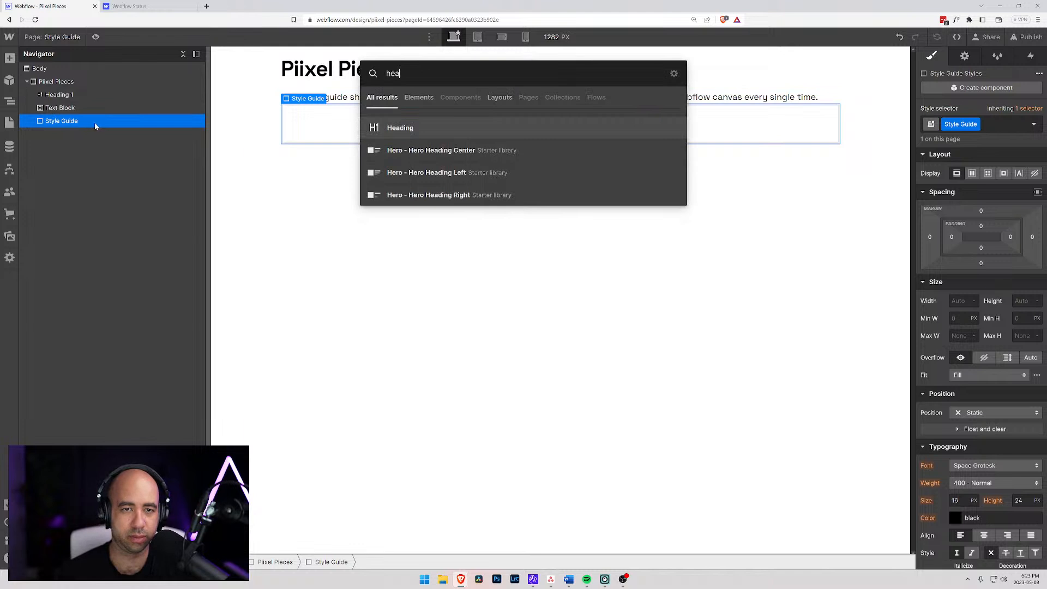
key(Return)
key(Return)
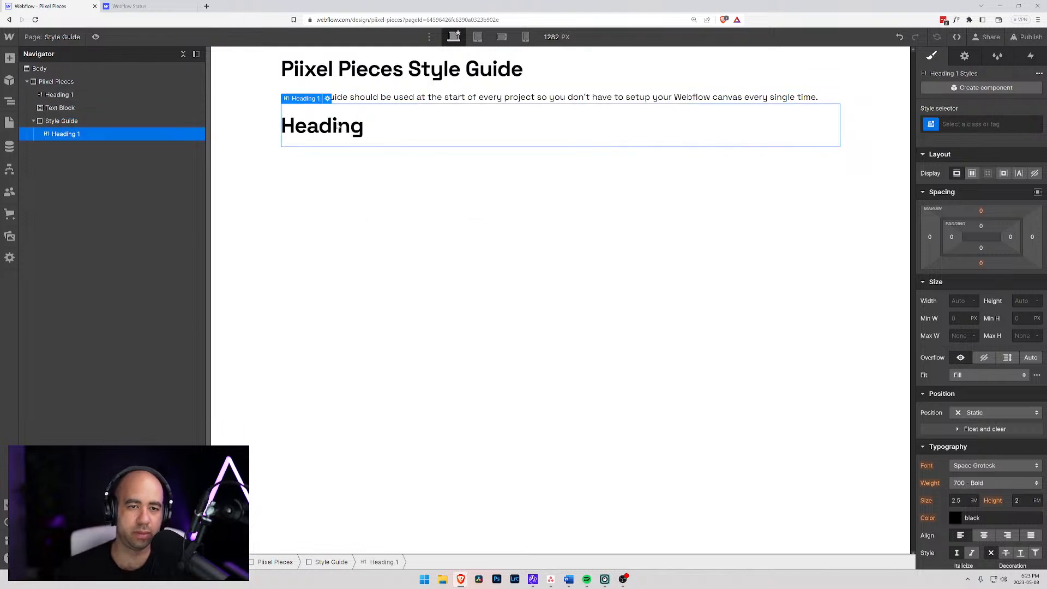
key(ctrl+a)
double_click(337, 130)
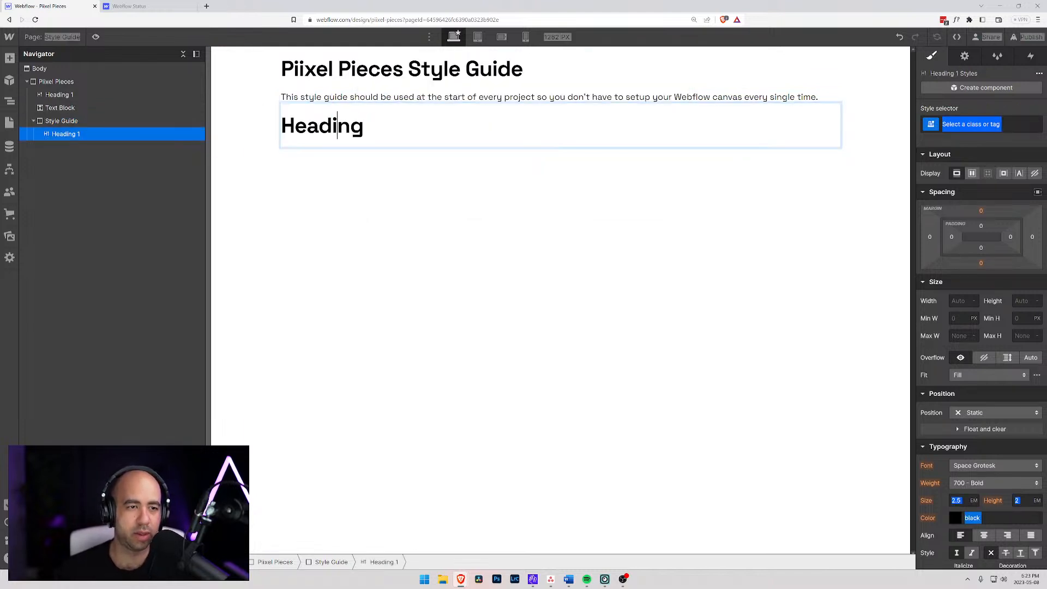
key(ctrl+a)
text(Headin g)
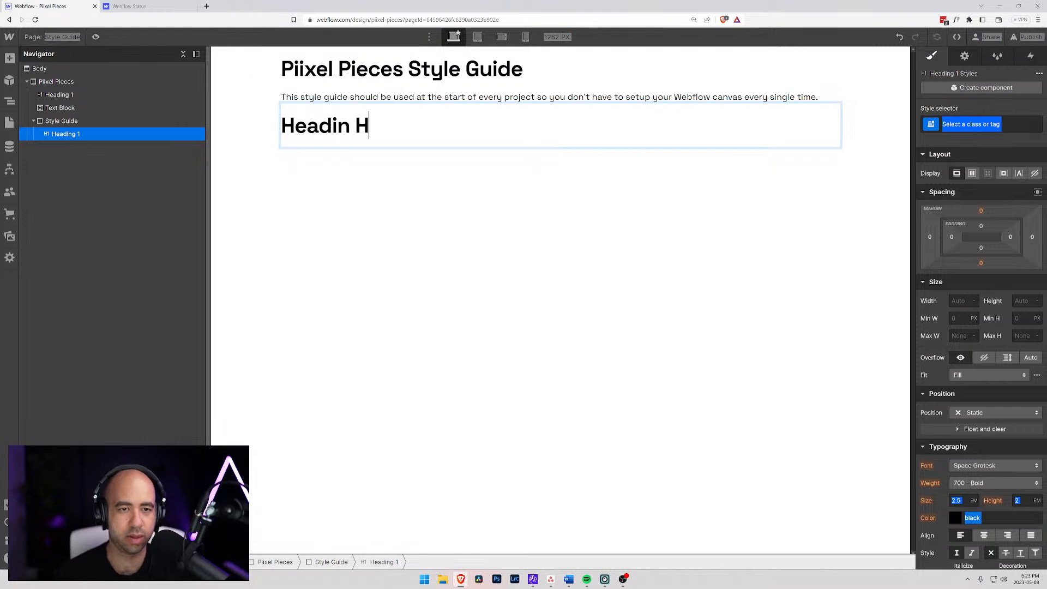
key(BackSpace)
key(BackSpace)
text(g H2)
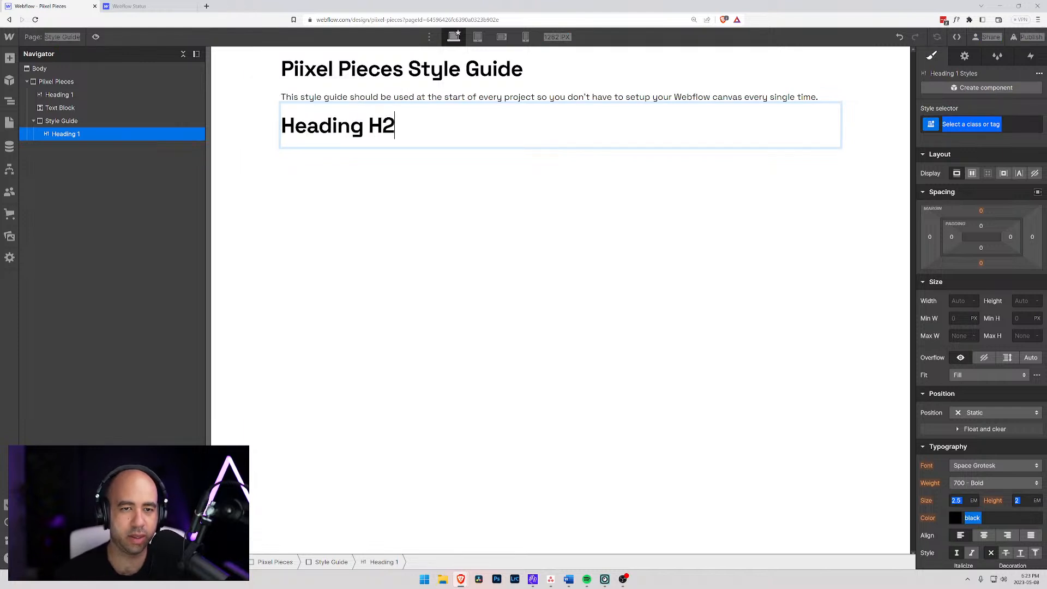
key(BackSpace)
text(1)
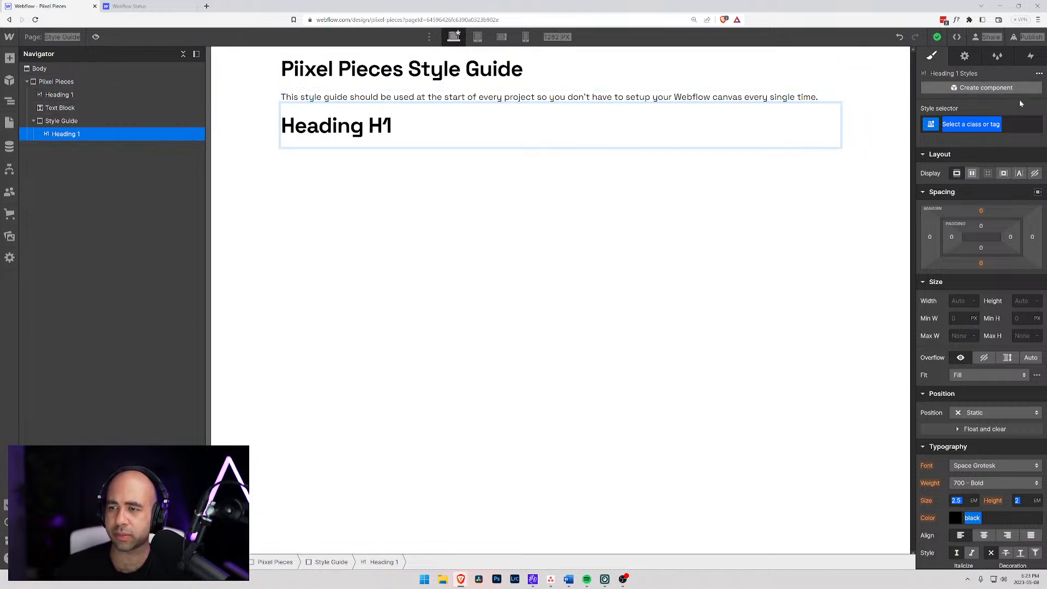
key(Escape)
- Set the line height of the All H1 Headings tag to 1.3 em
key(ctrl+Return)
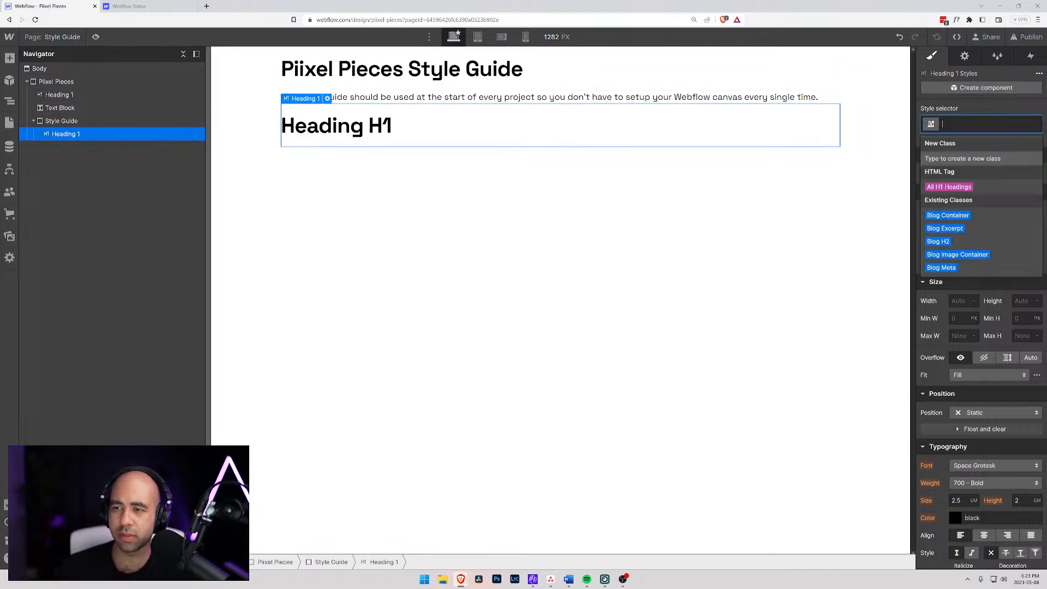
click(949, 186)
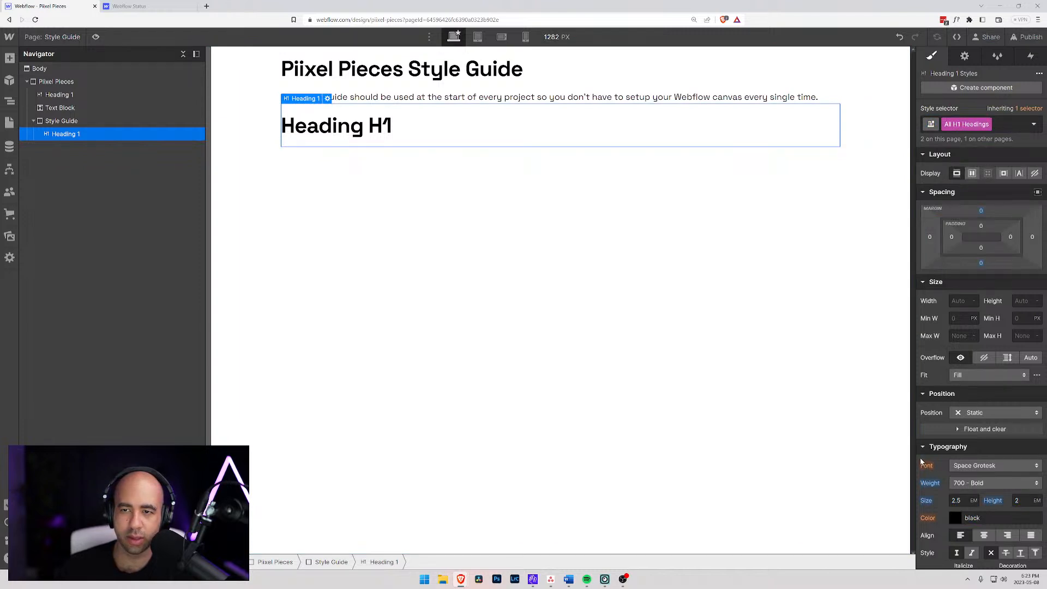
click(1033, 498)
key(alt+Down)
key(alt+Down)
key(alt+Down)
key(alt+Down)
key(alt+Down)
key(alt+Down)
key(alt+Down)
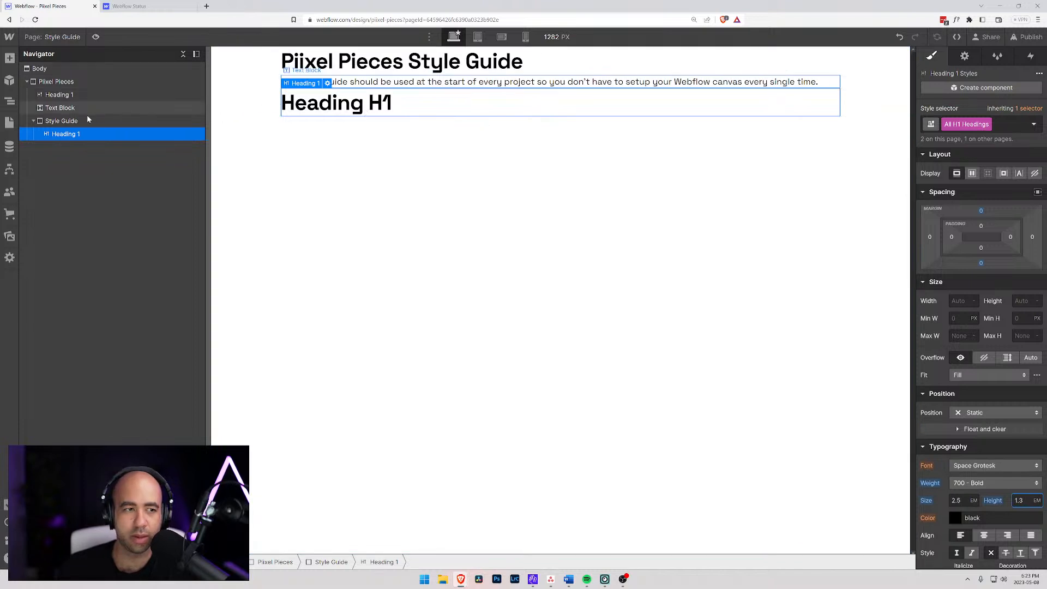
click(67, 133)
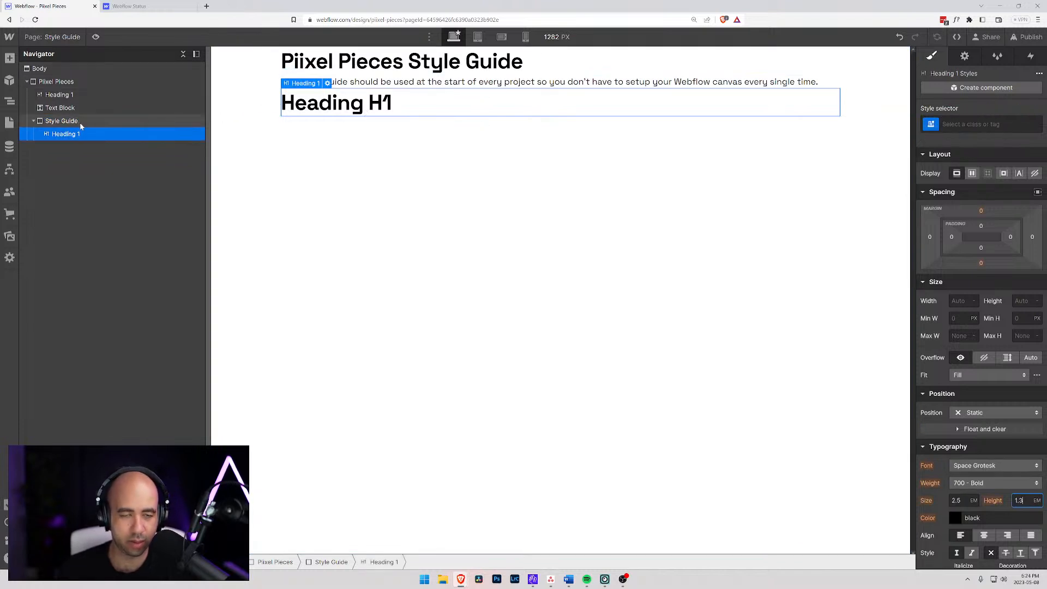
key(ctrl+v)
click(70, 121)
- Add an H2 heading reading "Heading H2" directly below "Heading H1" in the Style Guide div
click(70, 135)
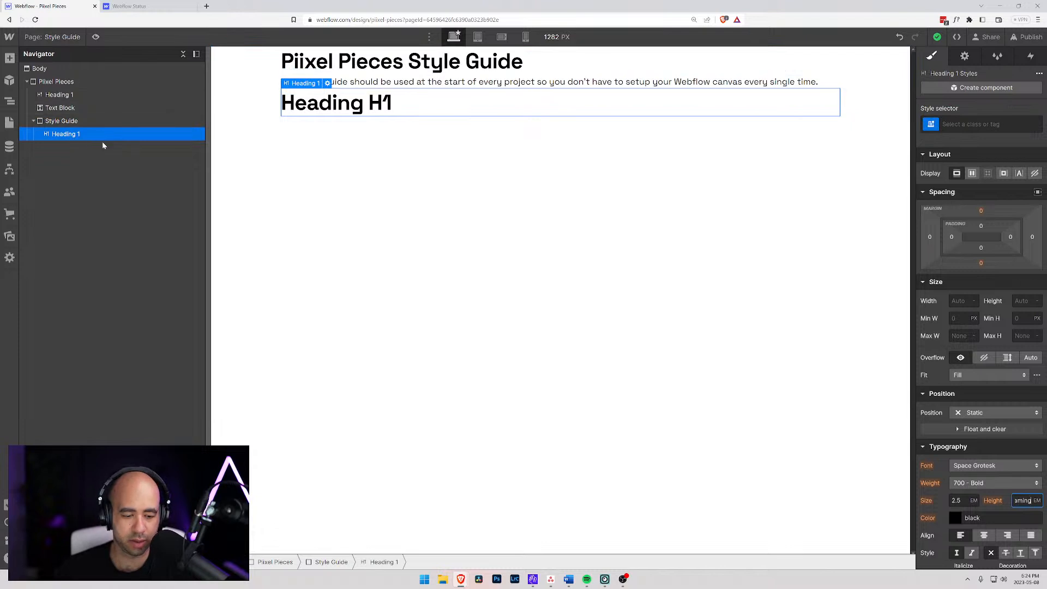
key(ctrl+e)
text(hea)
key(Return)
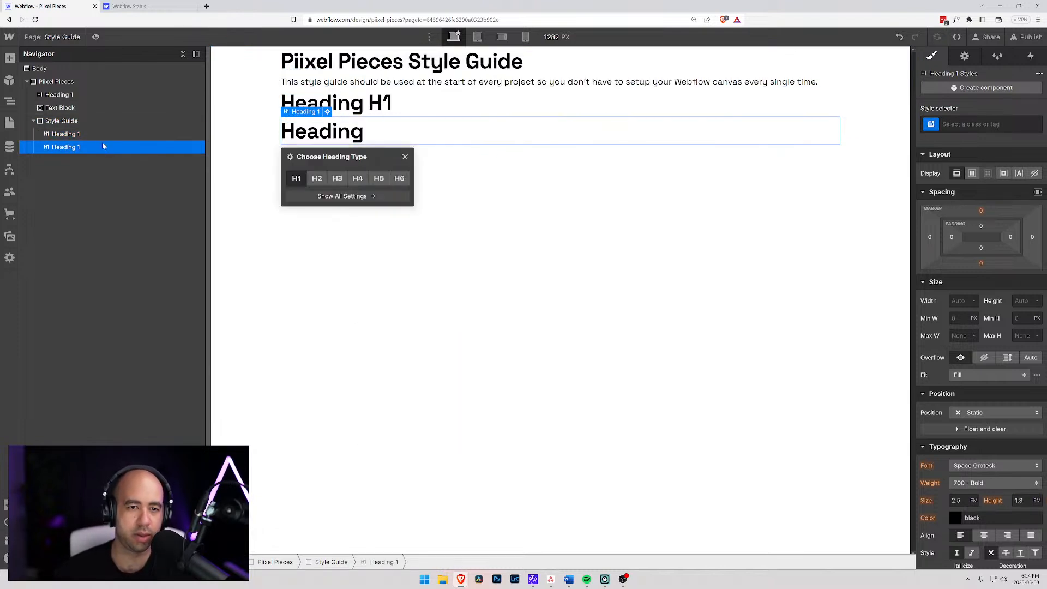
click(316, 179)
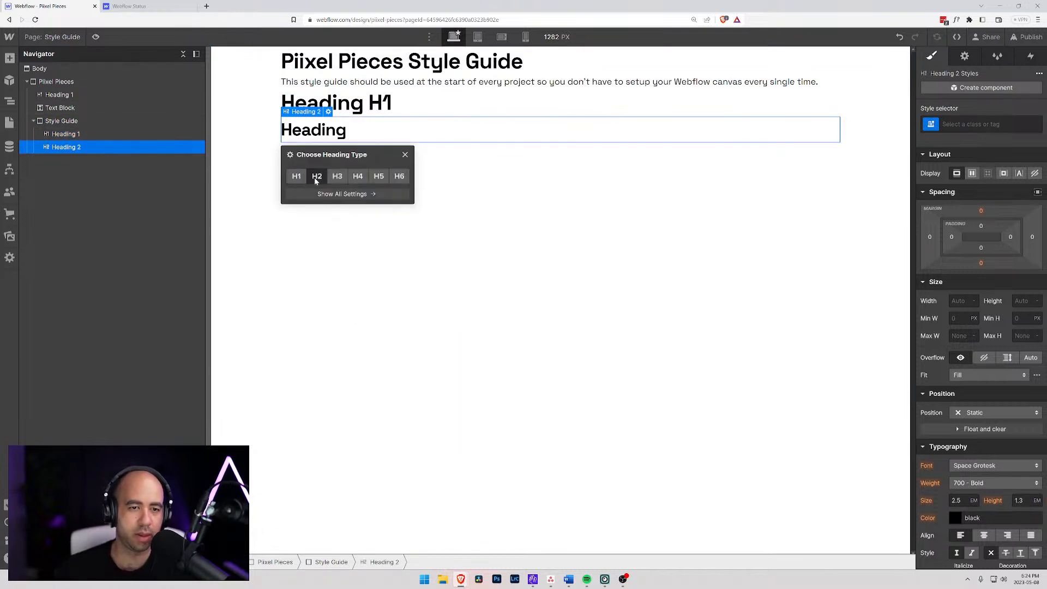
double_click(345, 135)
text(H3)
key(BackSpace)
text(2)
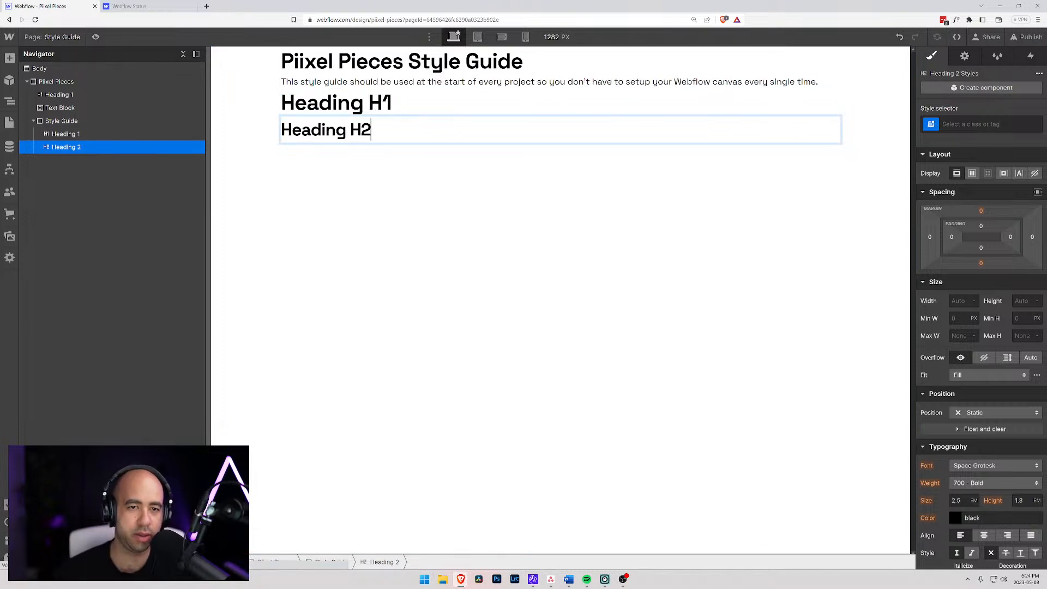
- Add an H3 heading reading "Heading H3" to the Style Guide div and place it below "Heading H2"
click(67, 134)
key(ctrl+k)
text(hea)
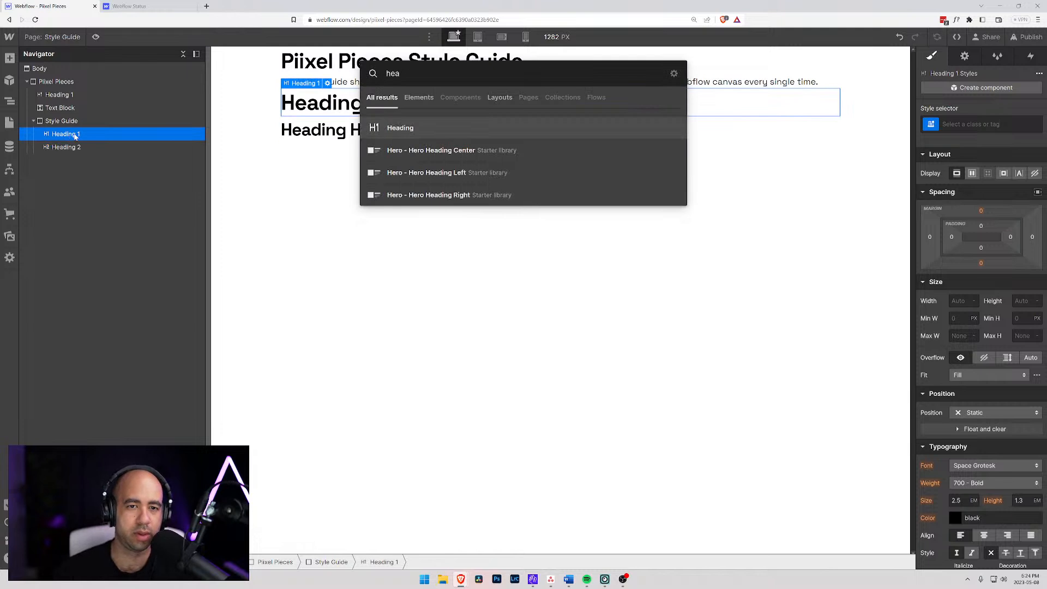
key(Return)
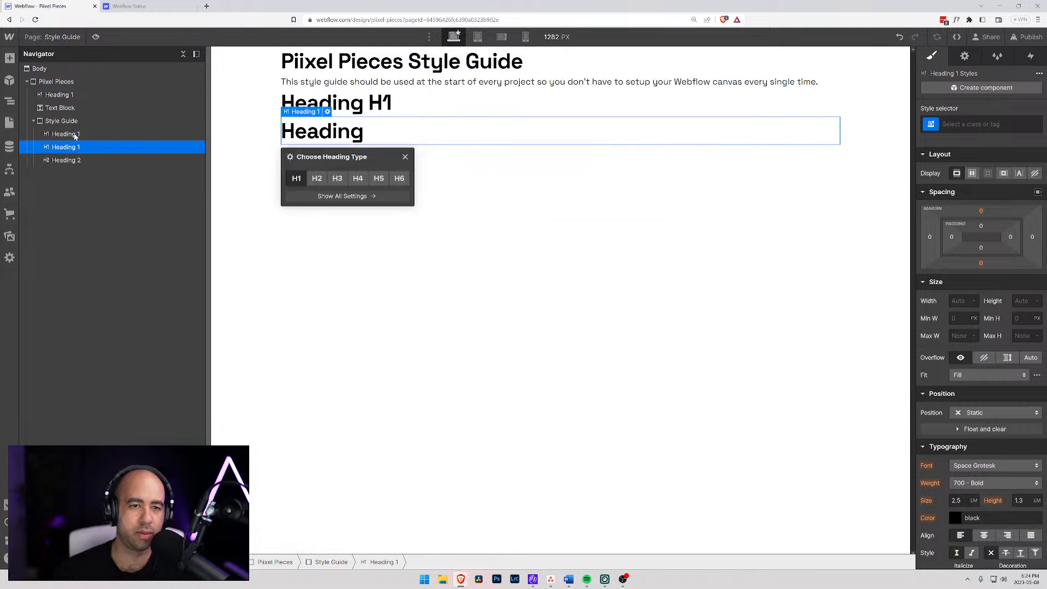
click(337, 178)
key(Return)
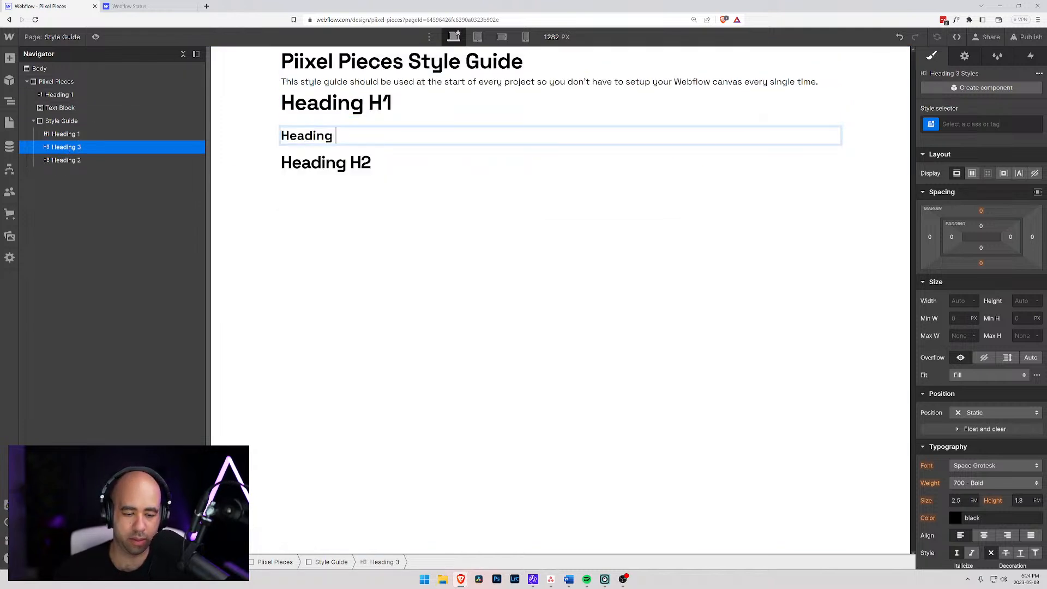
text(HJ)
key(Escape)
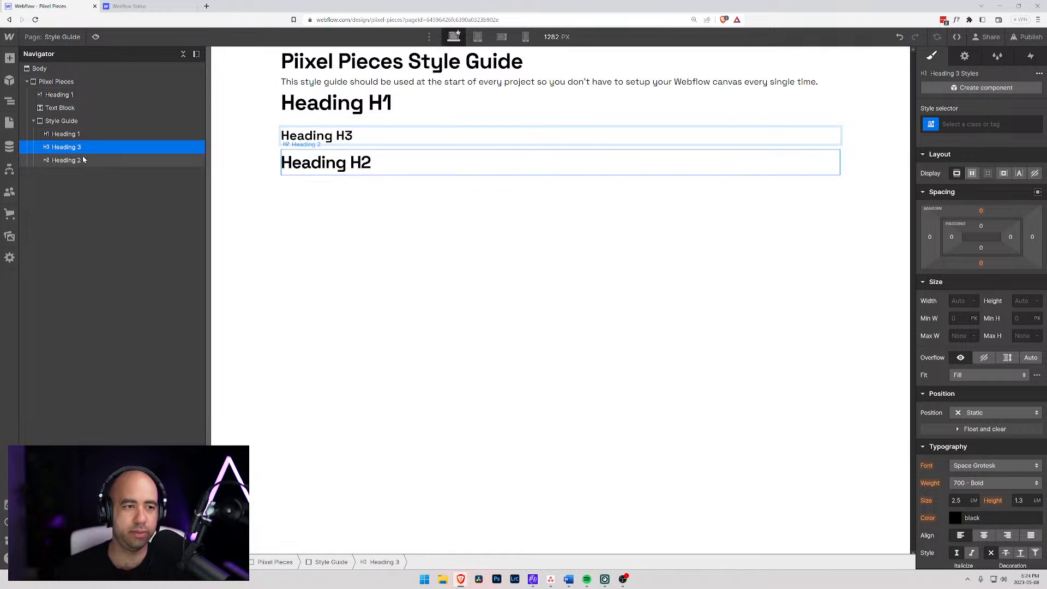
drag(67, 152, 71, 149)
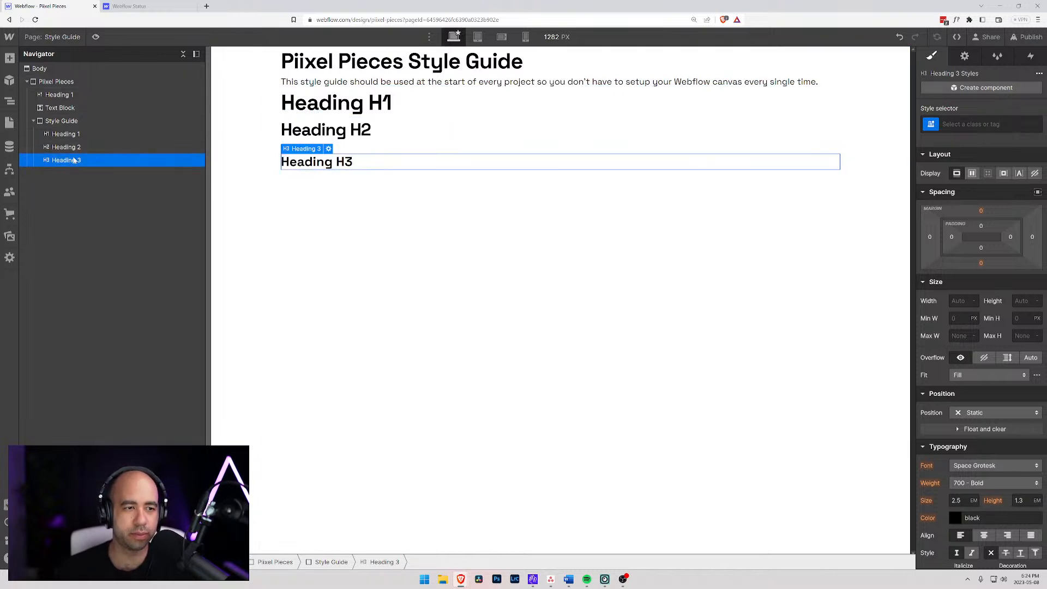
- Paste three copies of the "Heading H3" element into the Style Guide div
key(ctrl+v)
key(ctrl+v)
key(ctrl+v)
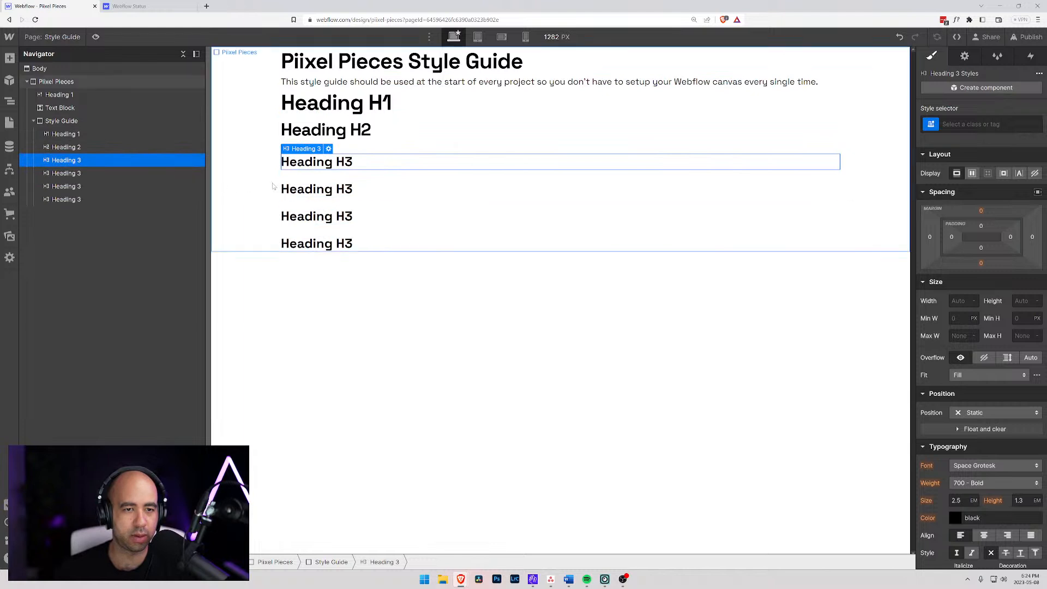
- Change the first "Heading H3" copy to heading type H4 and its text to "Heading H4"
click(378, 185)
click(328, 176)
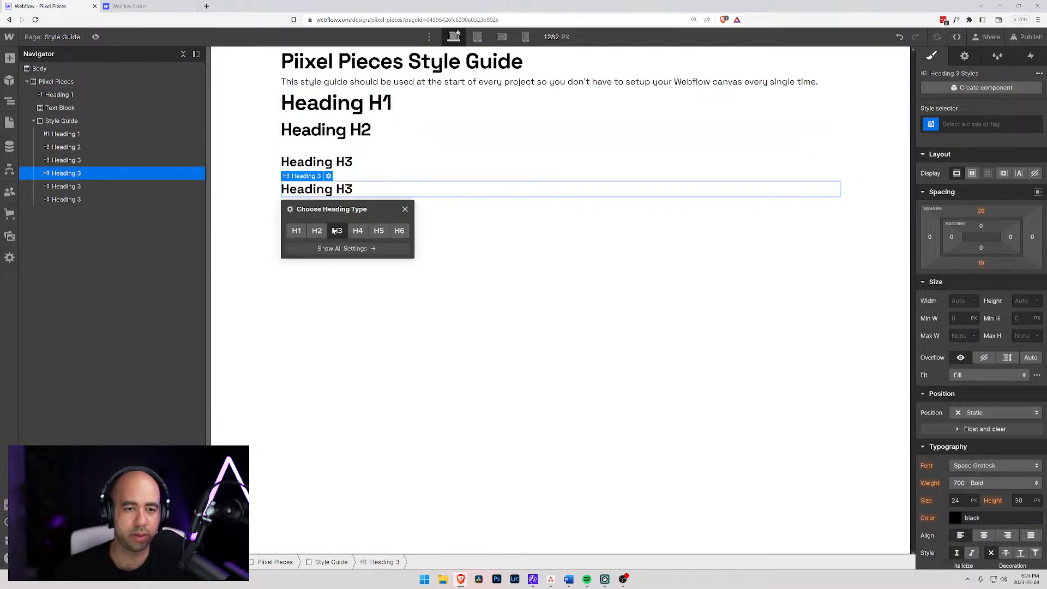
click(357, 222)
double_click(334, 182)
key(BackSpace)
text(5)
key(BackSpace)
text(4)
- Change the text of the remaining two "Heading H3" copies to "Heading H5" and "Heading H6"
double_click(345, 208)
drag(345, 207, 354, 207)
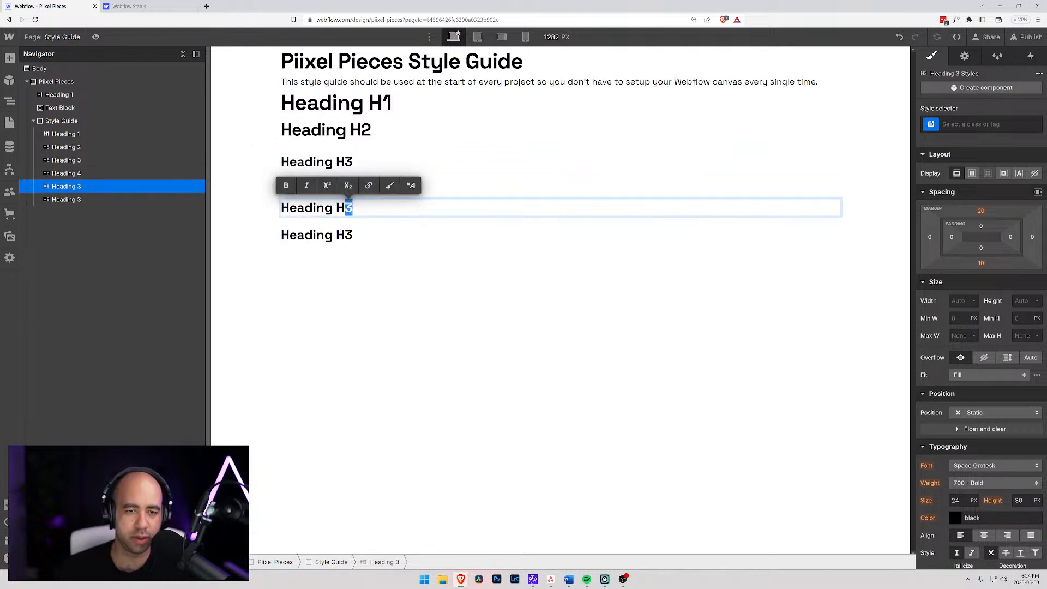
text(5)
click(333, 235)
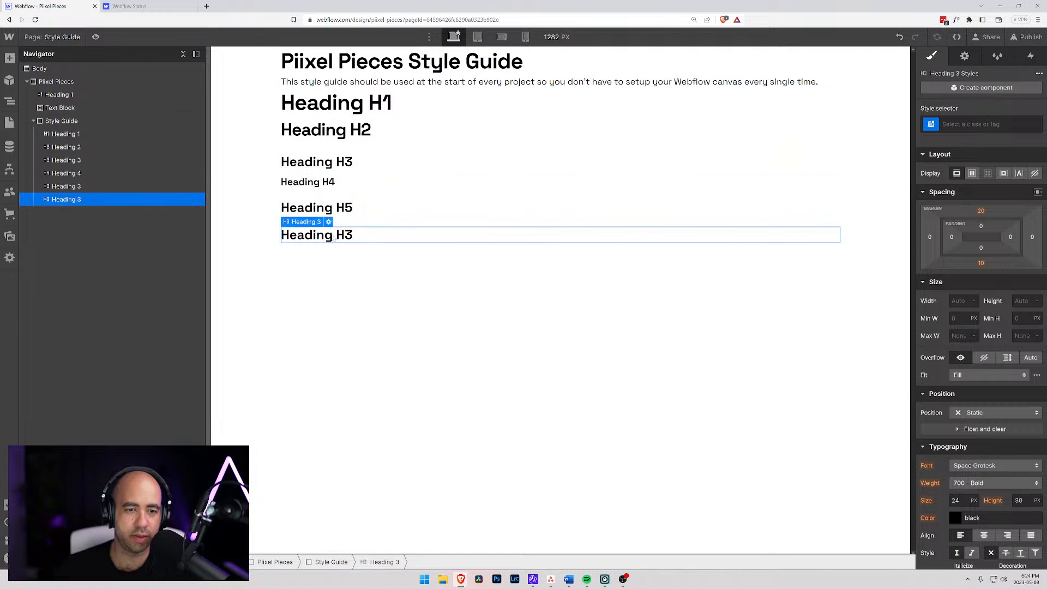
double_click(333, 235)
key(shift+Left)
text(6)
- Change the heading type of the "Heading H5" element to H5
click(305, 208)
click(296, 183)
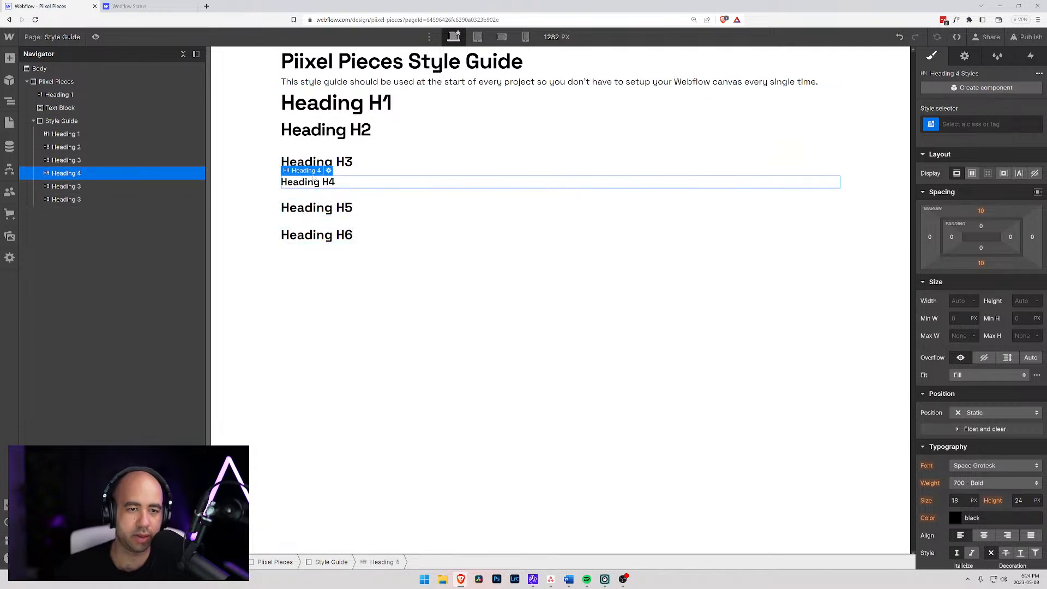
click(329, 171)
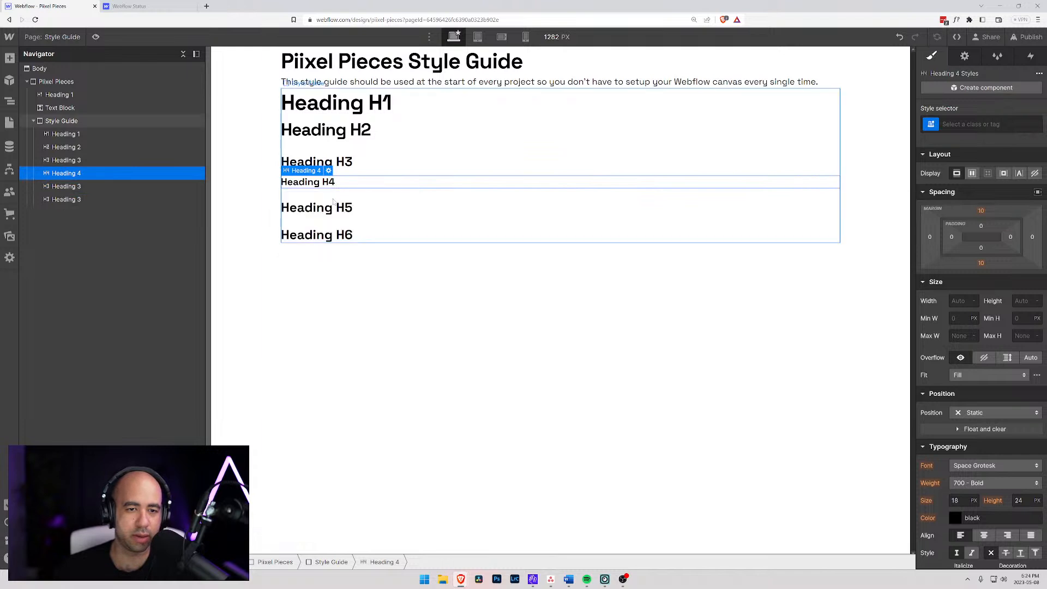
click(316, 208)
click(328, 195)
click(378, 249)
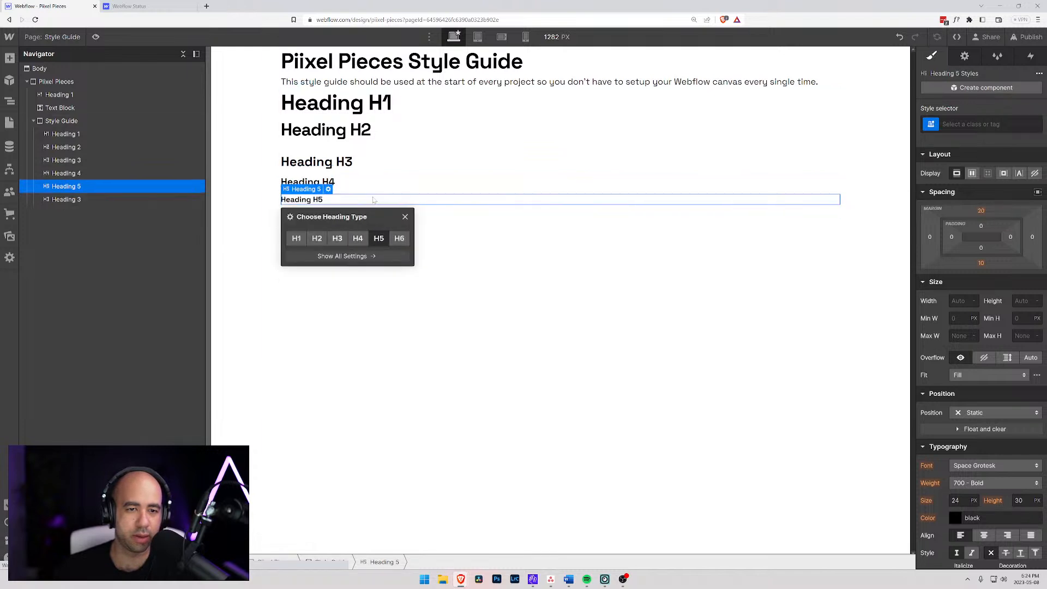
- Change the heading type of the "Heading H6" element to H6
click(368, 208)
click(347, 224)
click(328, 210)
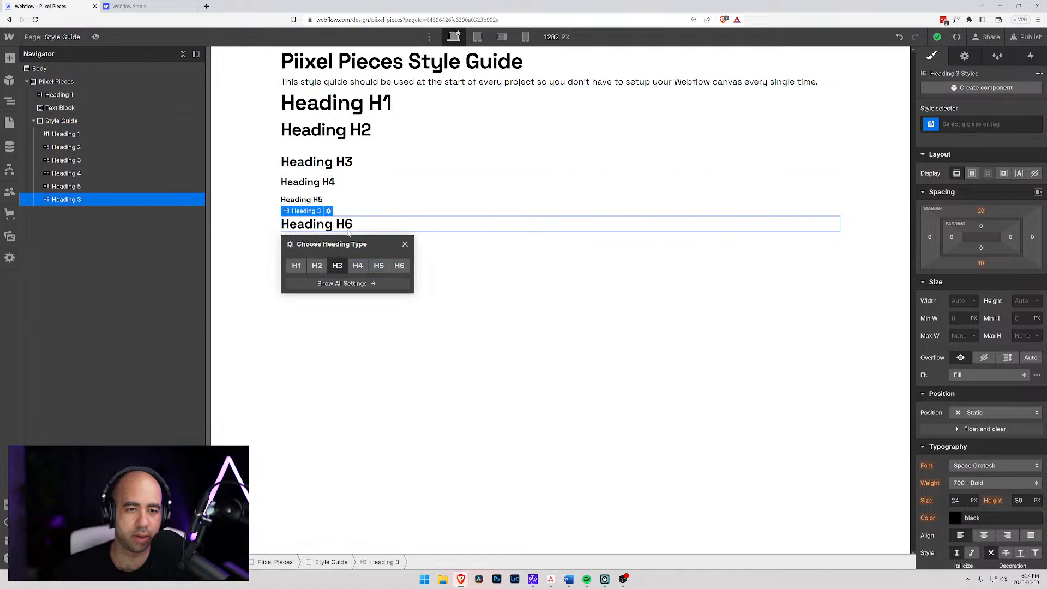
click(399, 254)
click(260, 237)
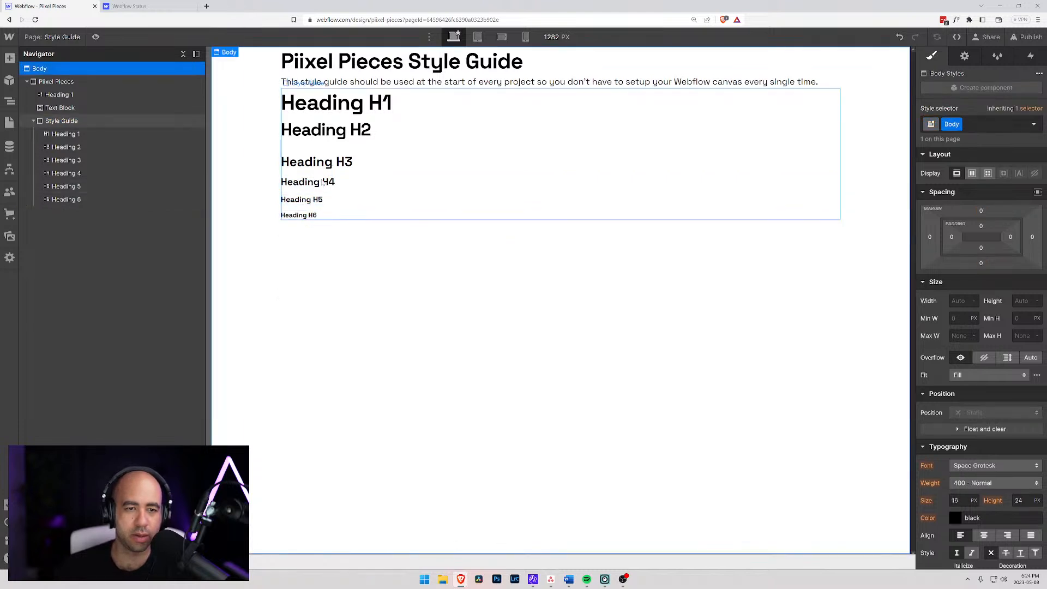
- Check the All H2 Headings tag's typography and raise the line height of the All H1 Headings tag by two increments
click(343, 108)
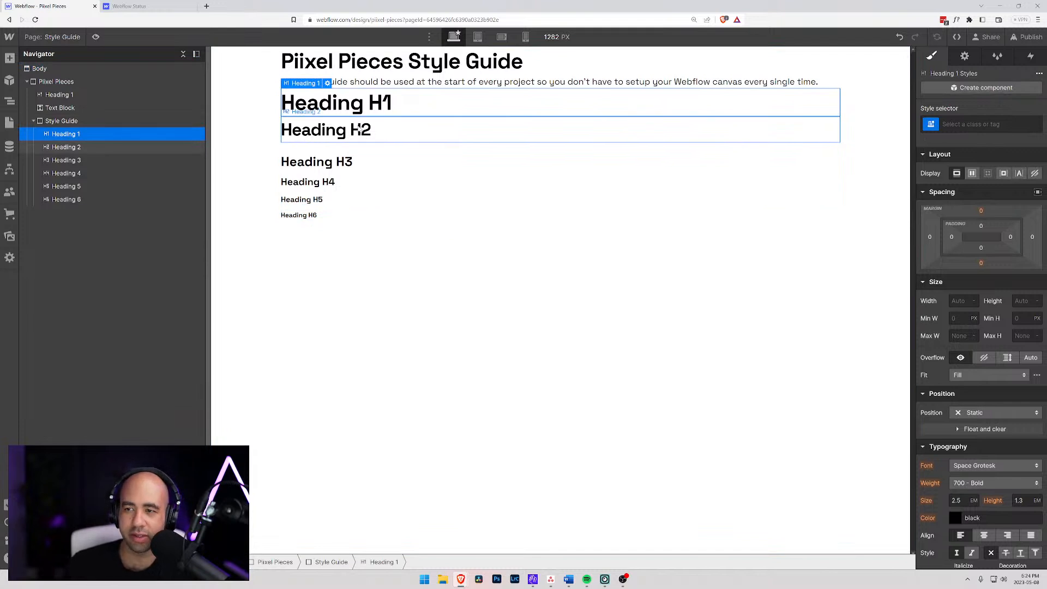
click(360, 130)
click(933, 125)
click(925, 183)
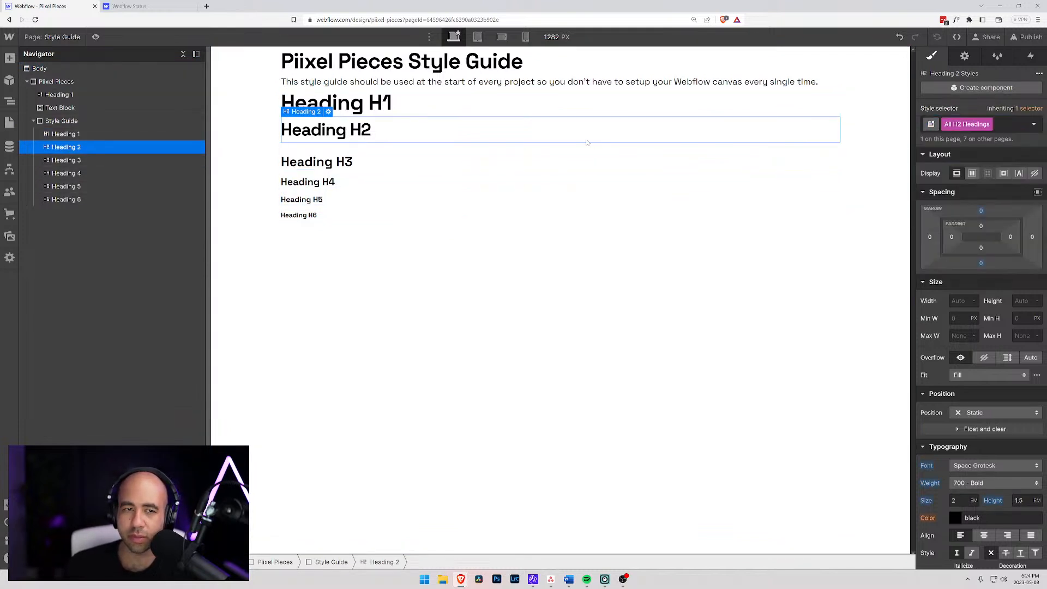
click(467, 105)
click(927, 125)
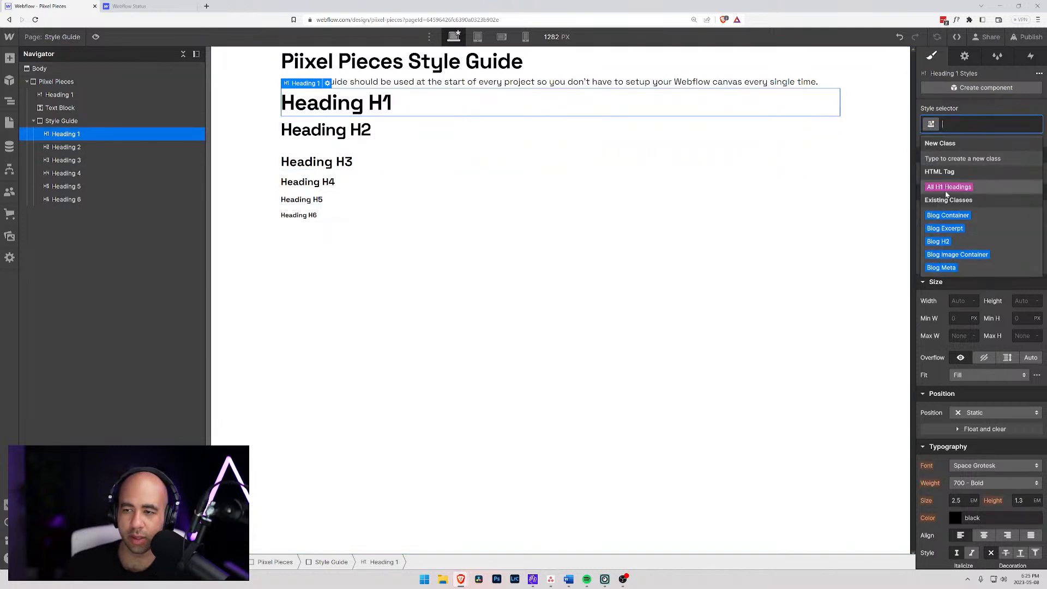
click(940, 187)
click(1019, 500)
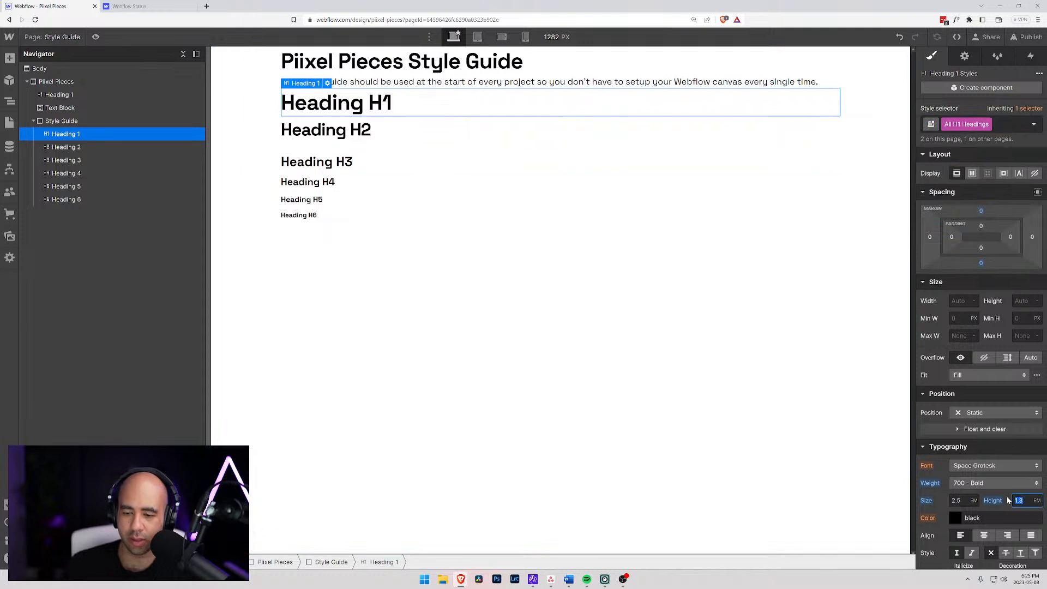
key(Up)
key(Up)
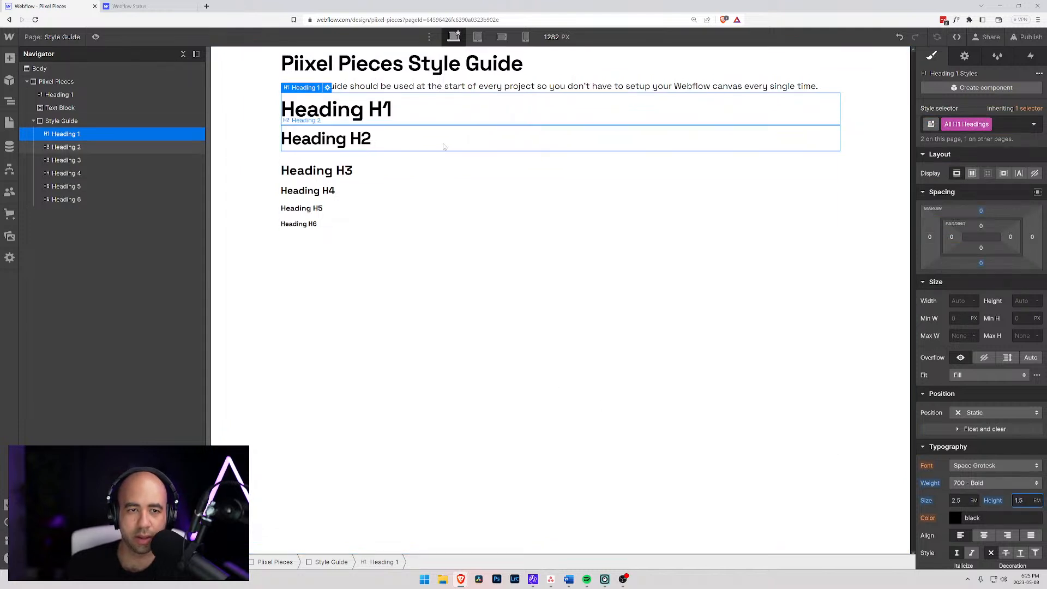
- Compare the H1, H2 and H3 spacing, and set the top and bottom margins of the All H3 Headings tag to 0
click(337, 171)
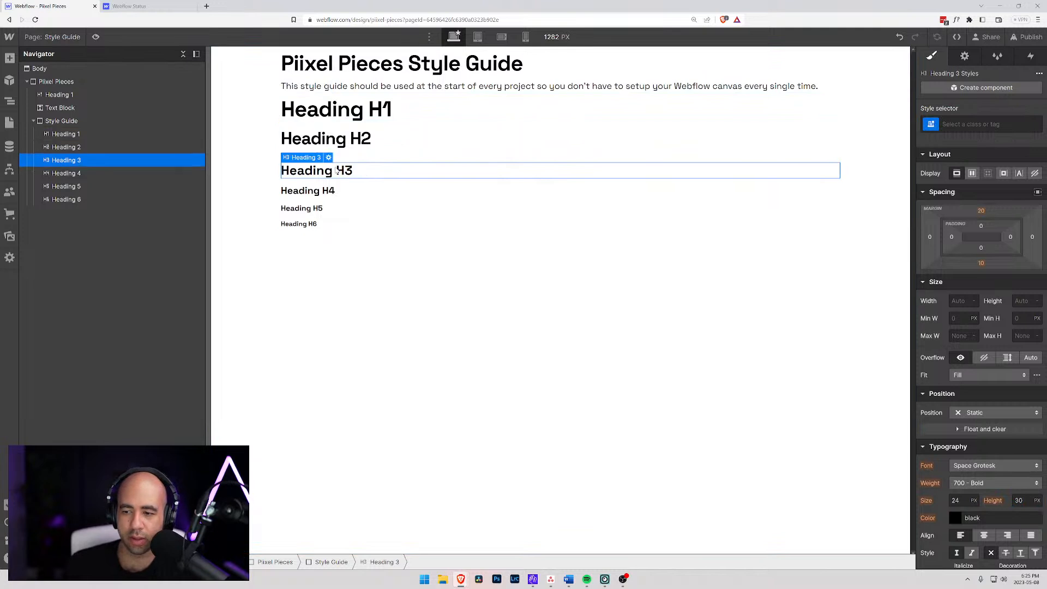
click(336, 140)
click(335, 111)
click(331, 140)
click(327, 172)
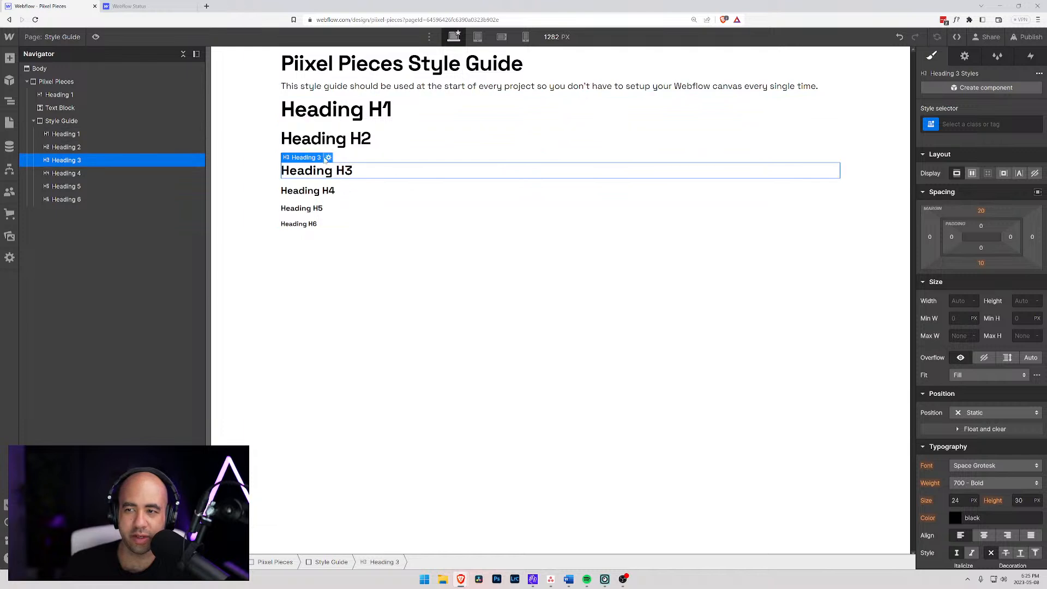
click(971, 125)
click(935, 187)
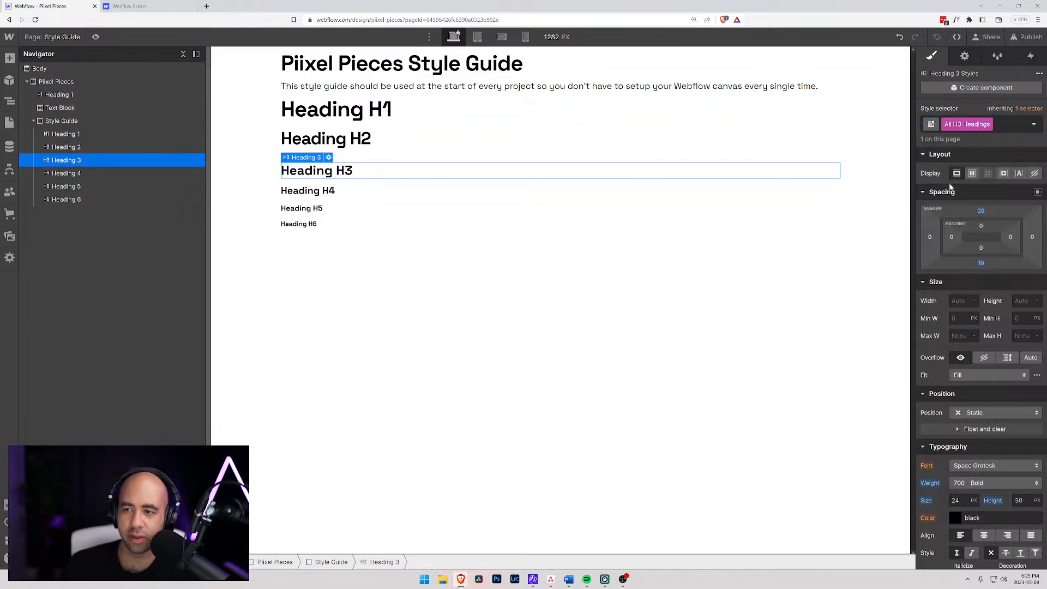
click(978, 208)
click(978, 207)
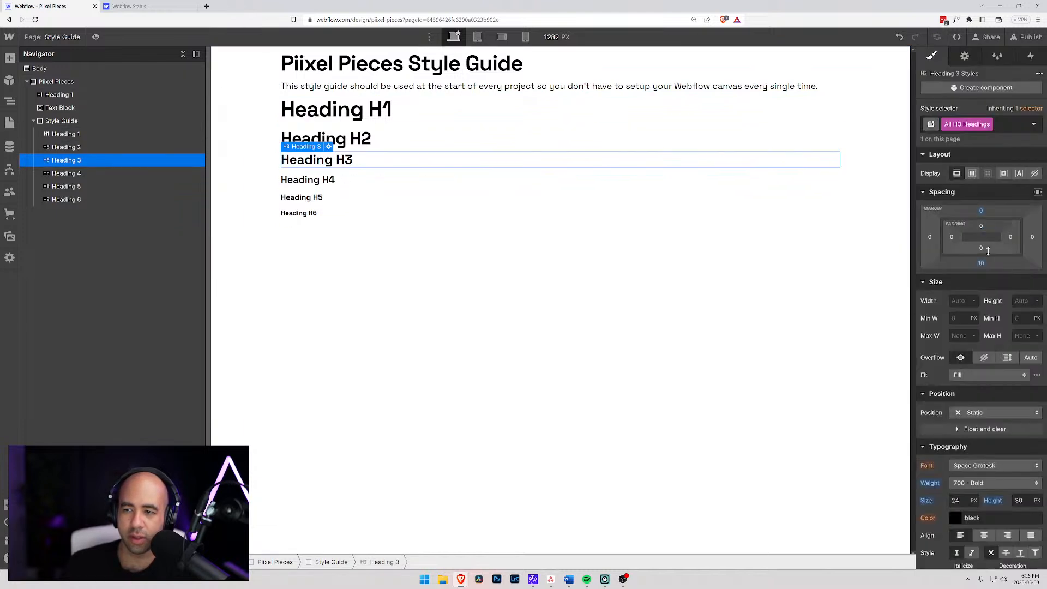
click(981, 264)
click(963, 301)
- Try font sizes of 2.25 em and 1.25 em on the All H3 Headings tag
click(349, 140)
click(370, 113)
click(361, 139)
click(357, 160)
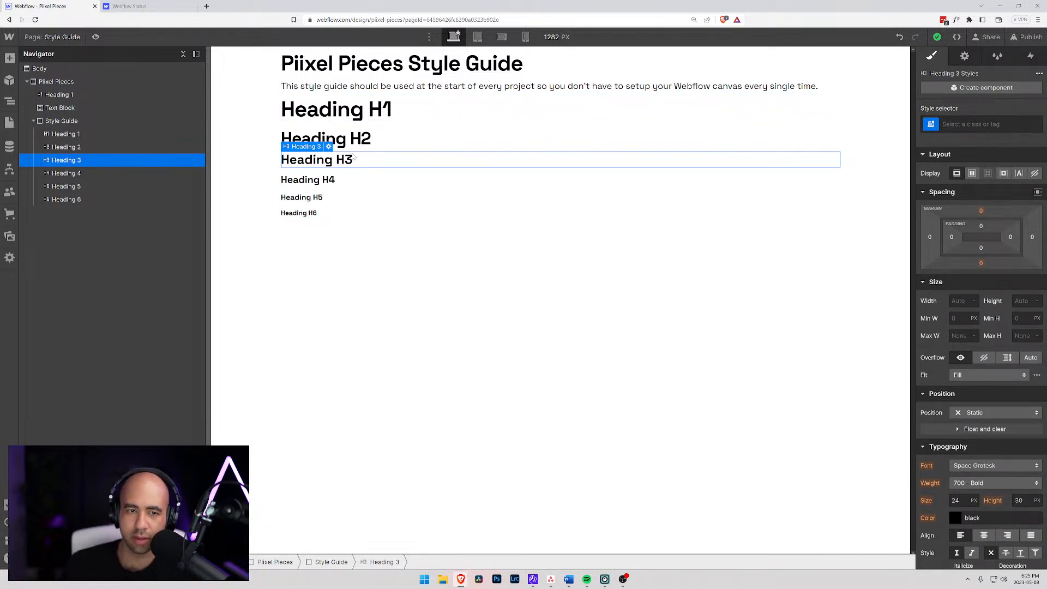
click(959, 124)
click(946, 186)
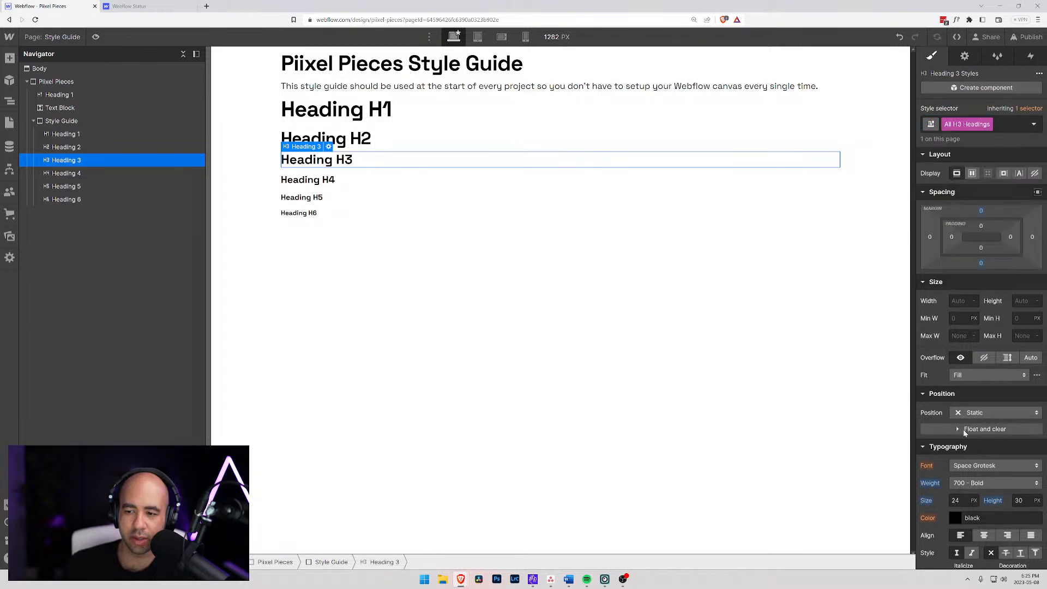
click(957, 500)
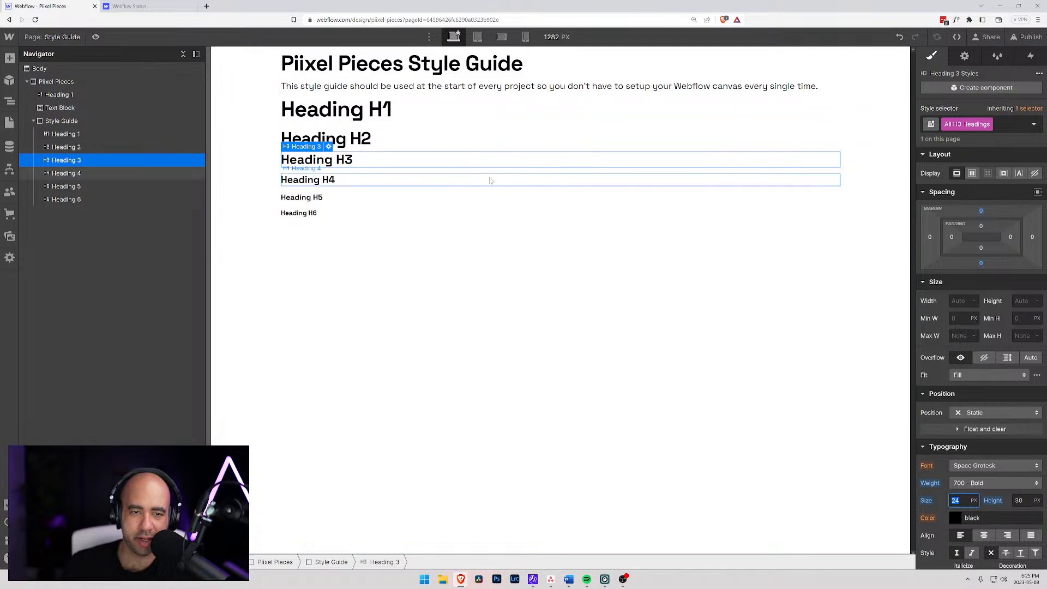
text(2.25)
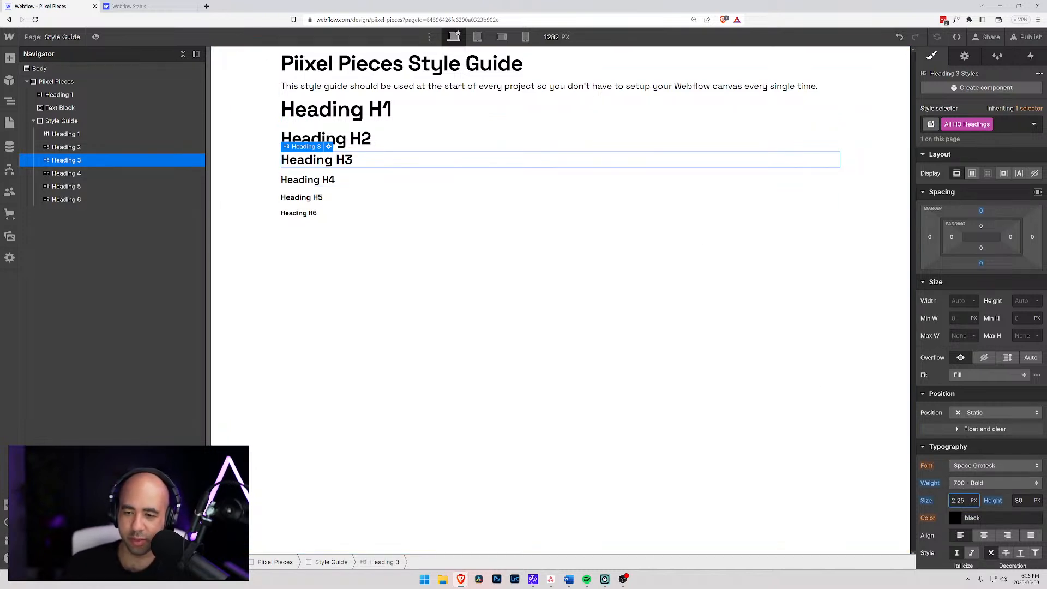
key(Tab)
key(shift+Tab)
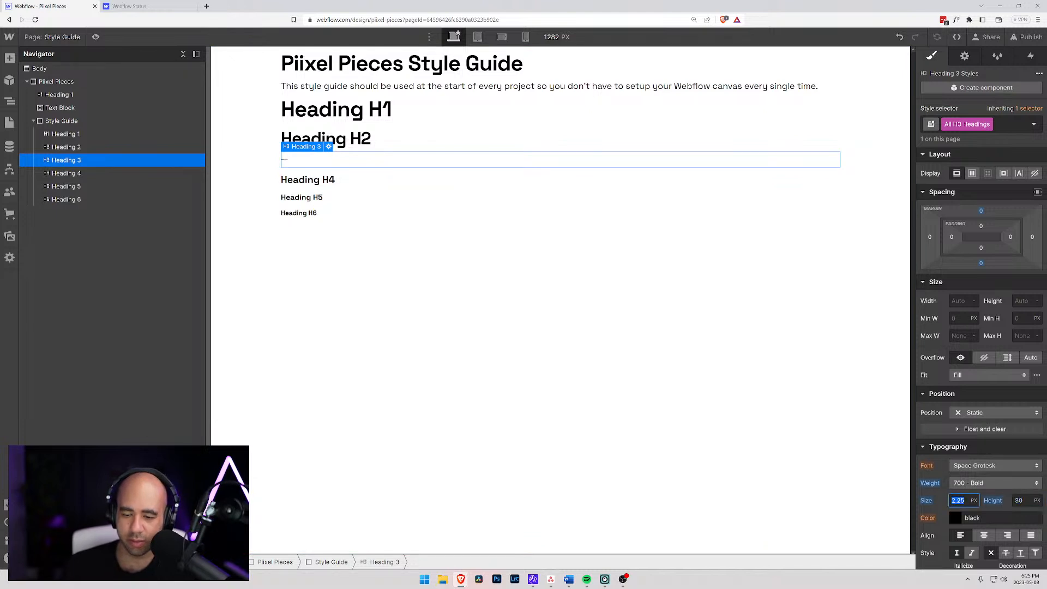
key(Right)
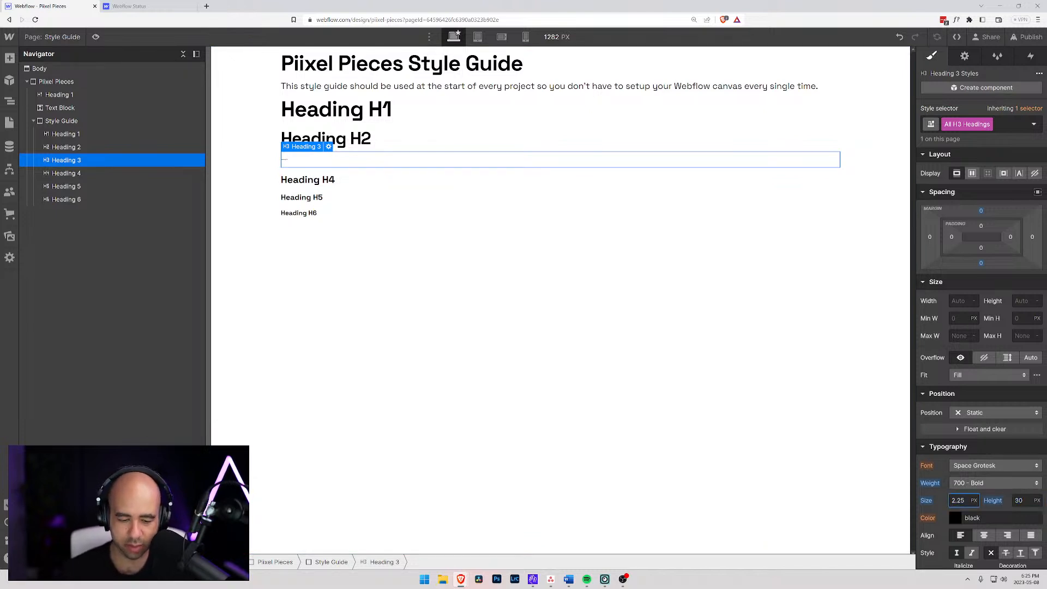
text(em)
key(Return)
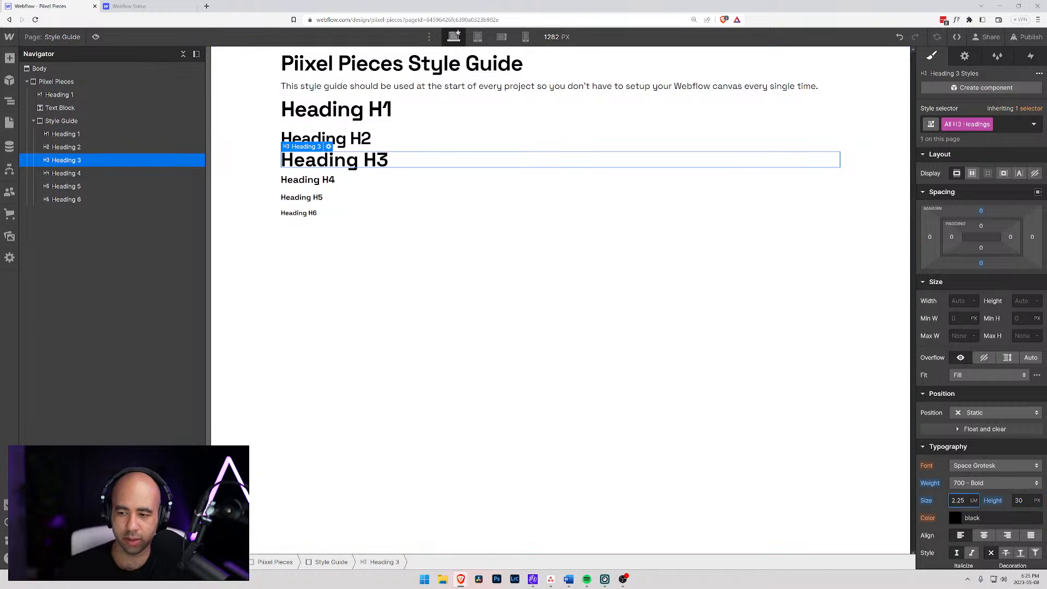
click(696, 411)
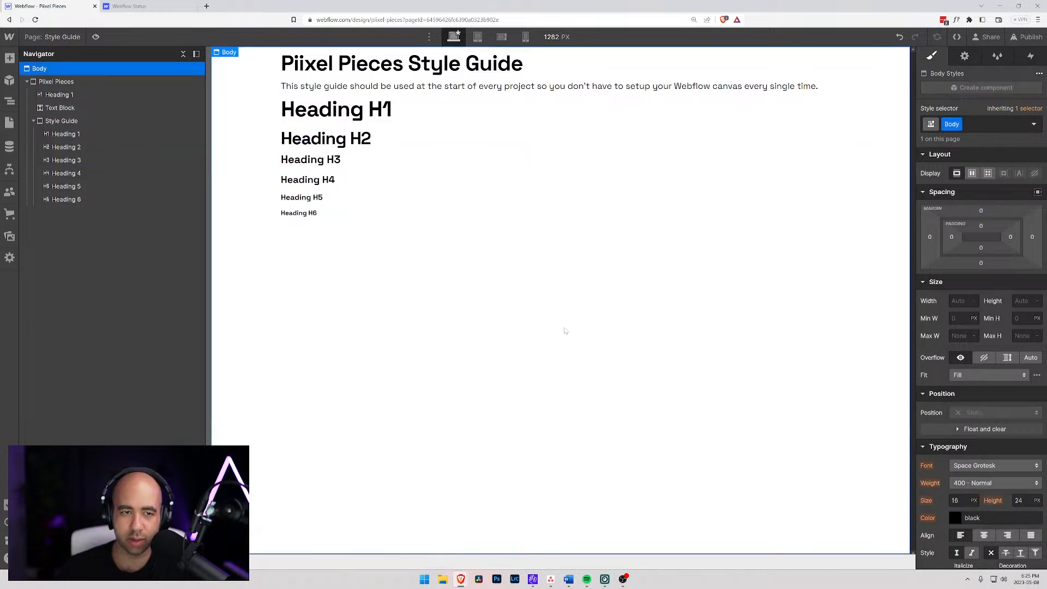
- Set the All H3 Headings tag to a font size of 1.5 em and a line height of 1.25 em
click(327, 140)
click(328, 159)
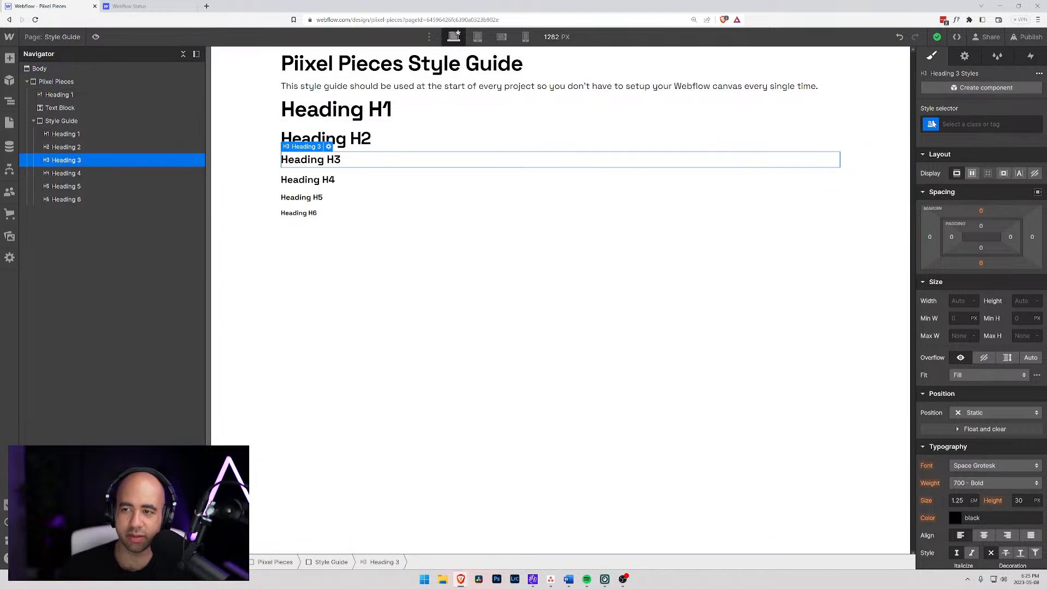
click(931, 124)
click(934, 186)
click(958, 501)
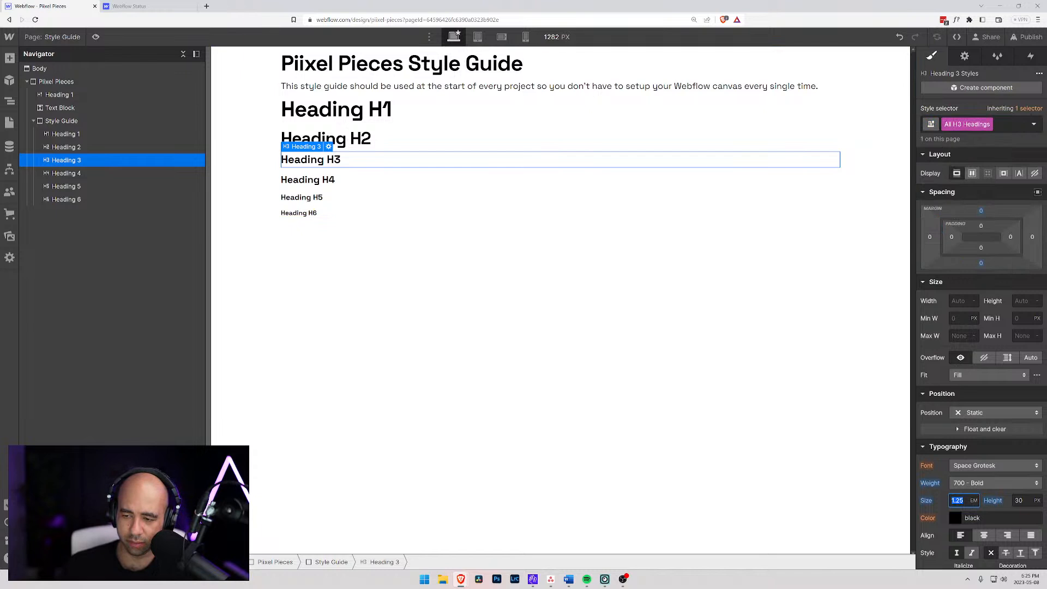
click(960, 502)
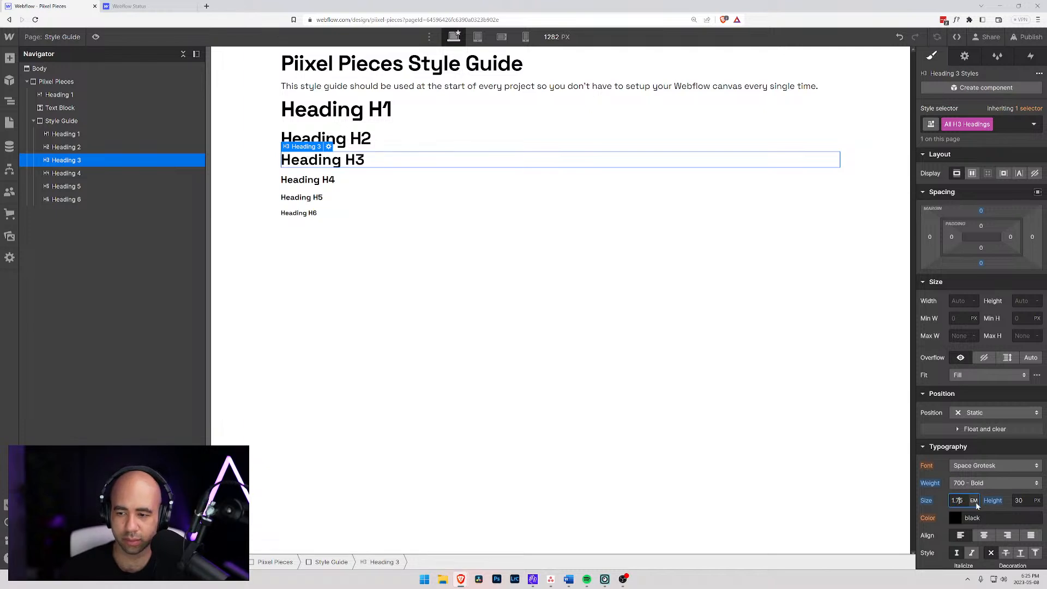
key(BackSpace)
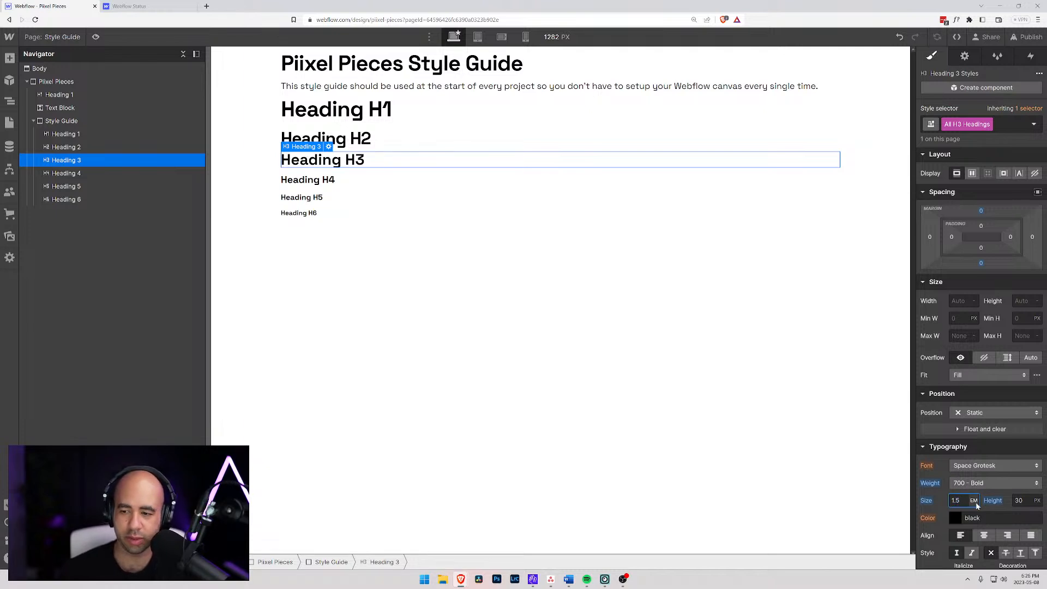
key(Tab)
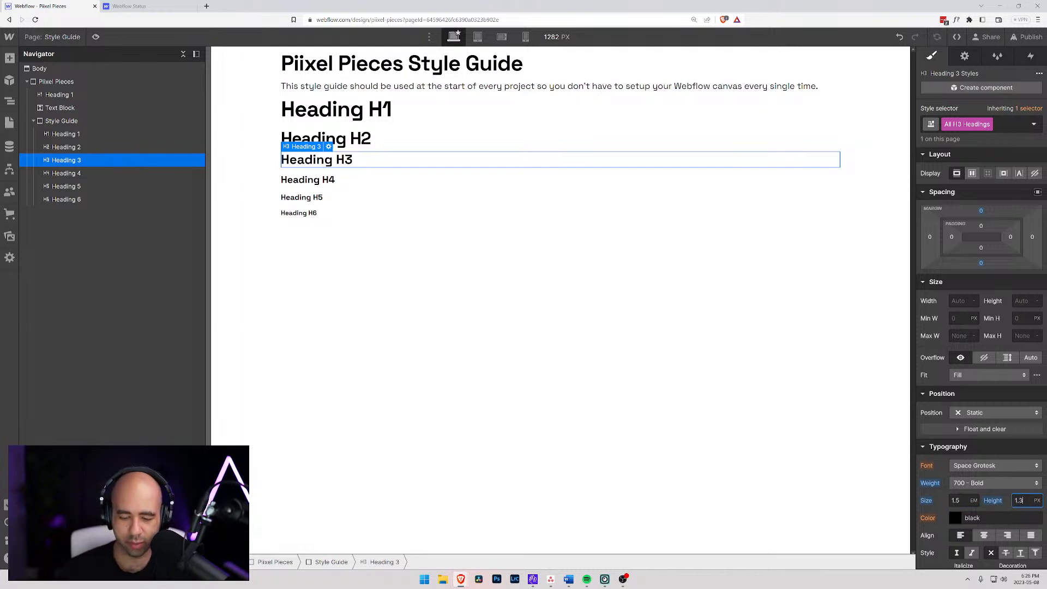
key(Return)
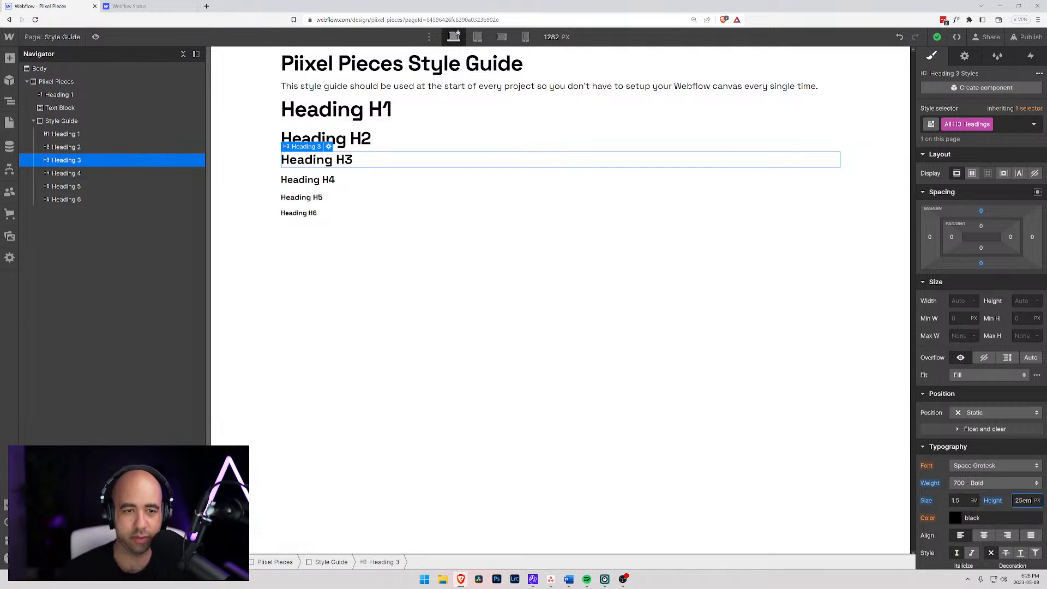
click(998, 498)
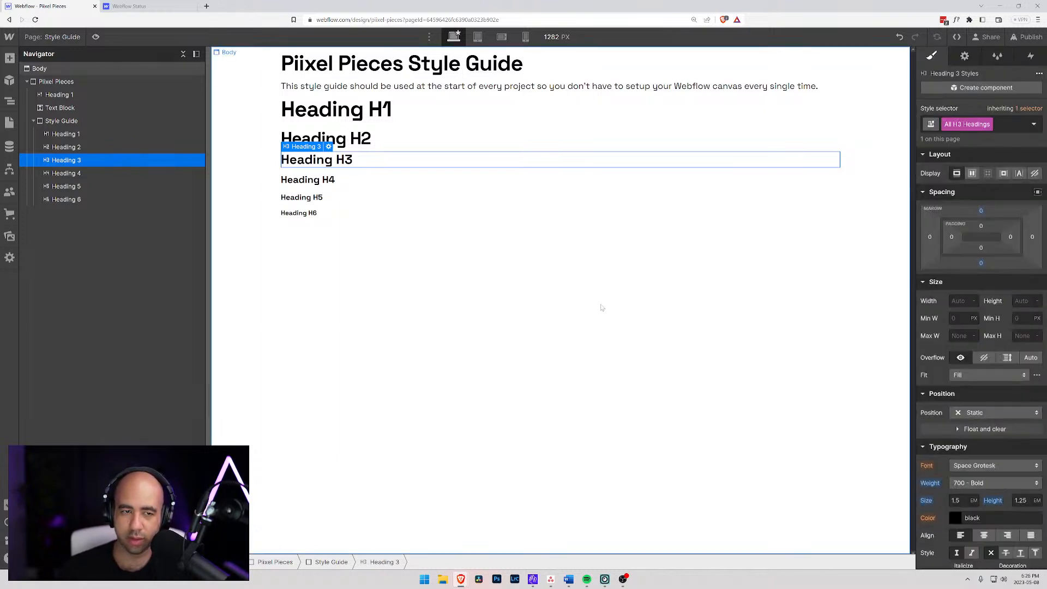
- Set the top and bottom margins of the All H4 Headings tag to 0
click(318, 181)
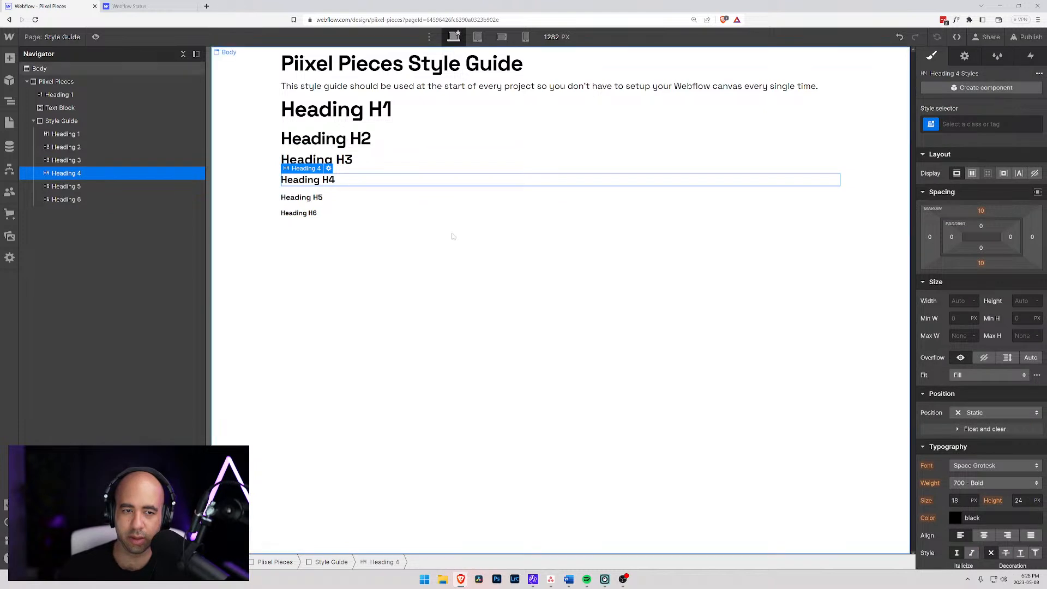
click(932, 125)
click(949, 187)
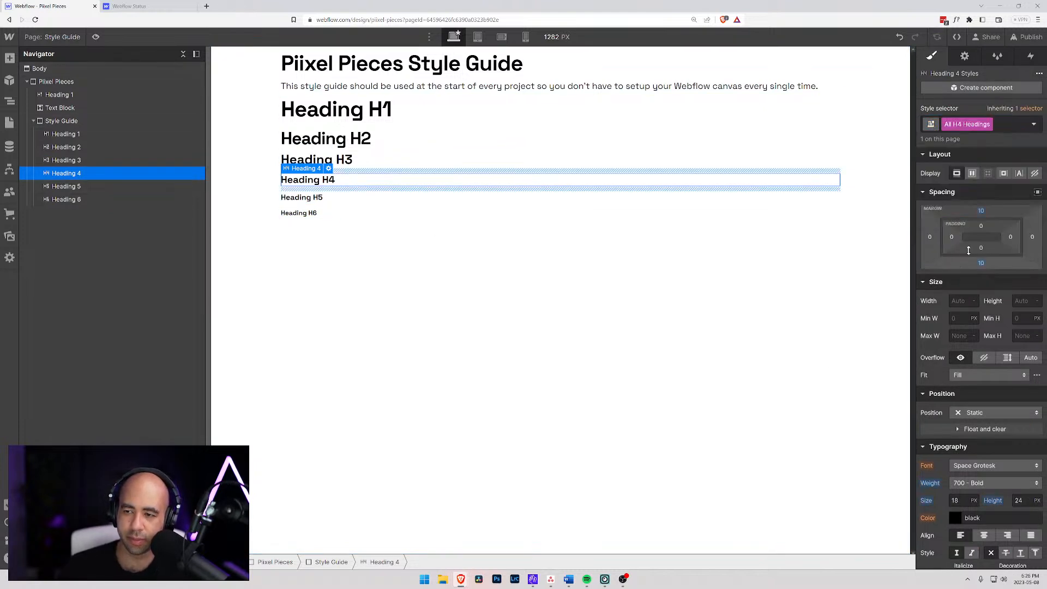
click(981, 211)
click(965, 245)
click(987, 196)
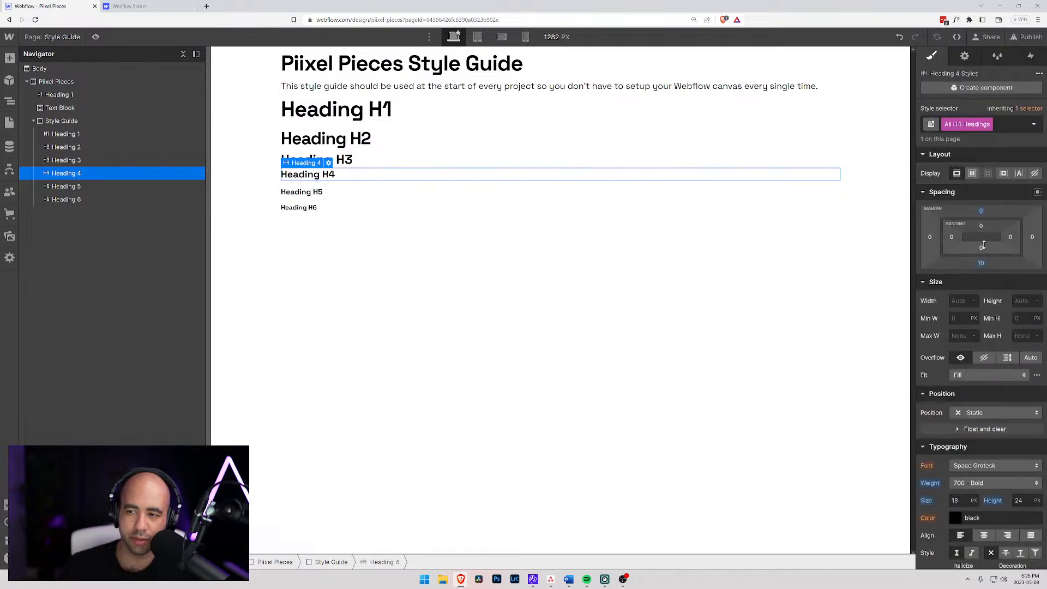
click(982, 262)
click(964, 298)
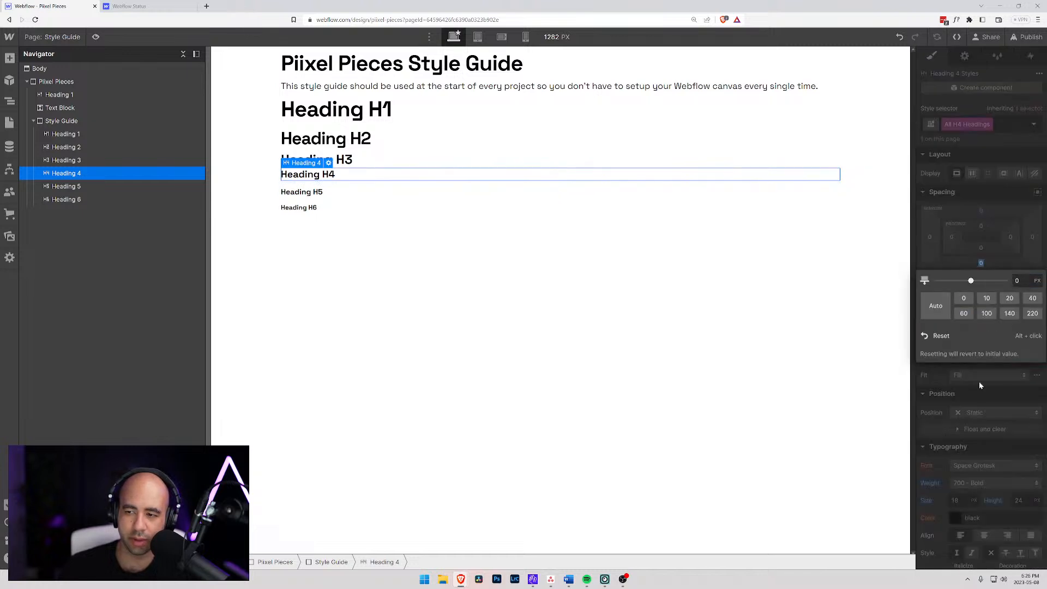
- Set the All H4 Headings tag to a font size of 1.25 em and a line height of 1.25 em
click(957, 499)
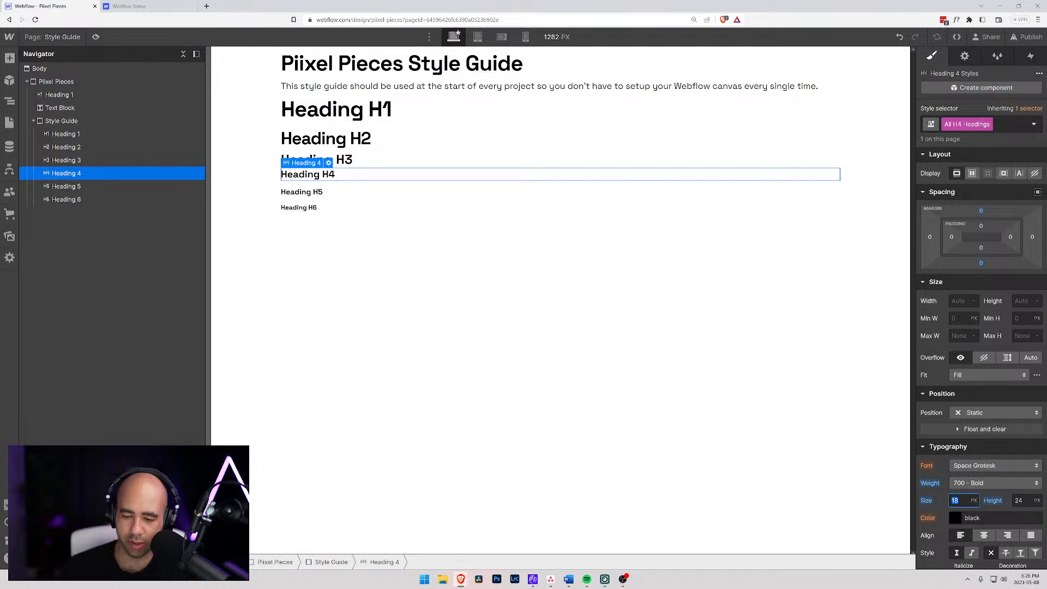
text(1.25)
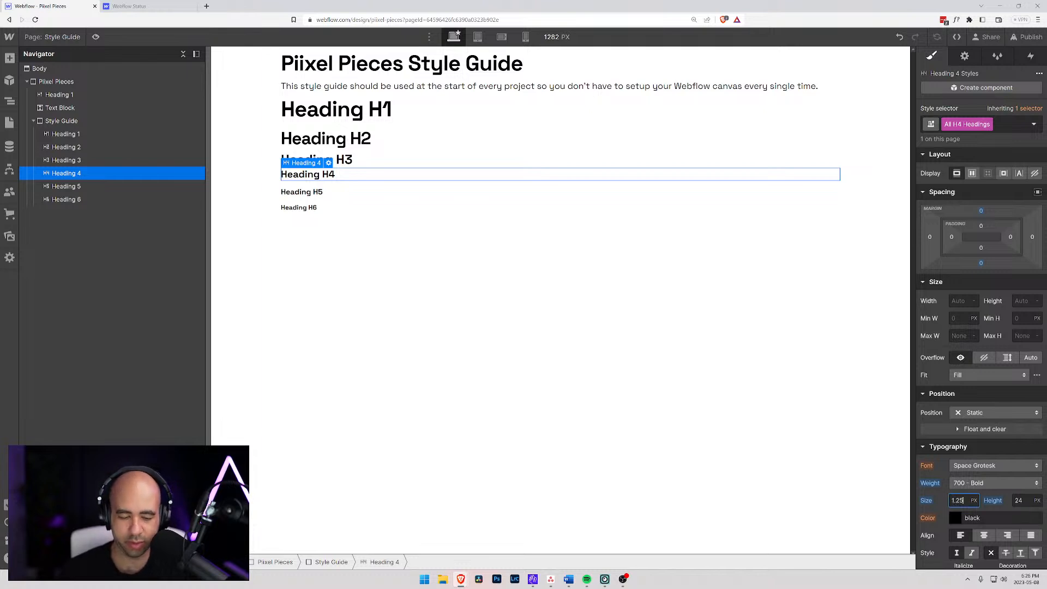
text(em)
key(Return)
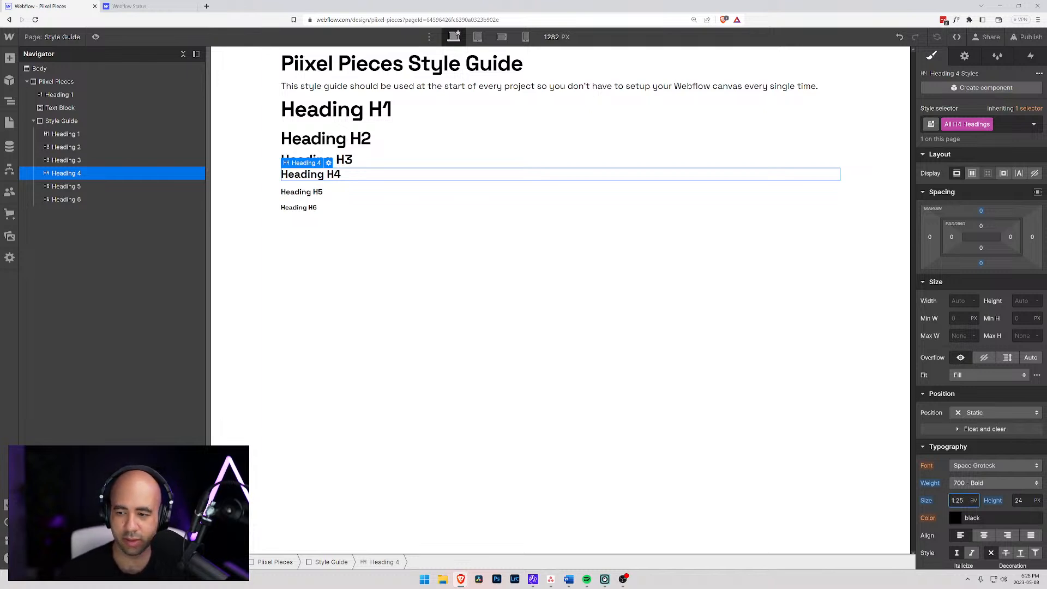
key(Tab)
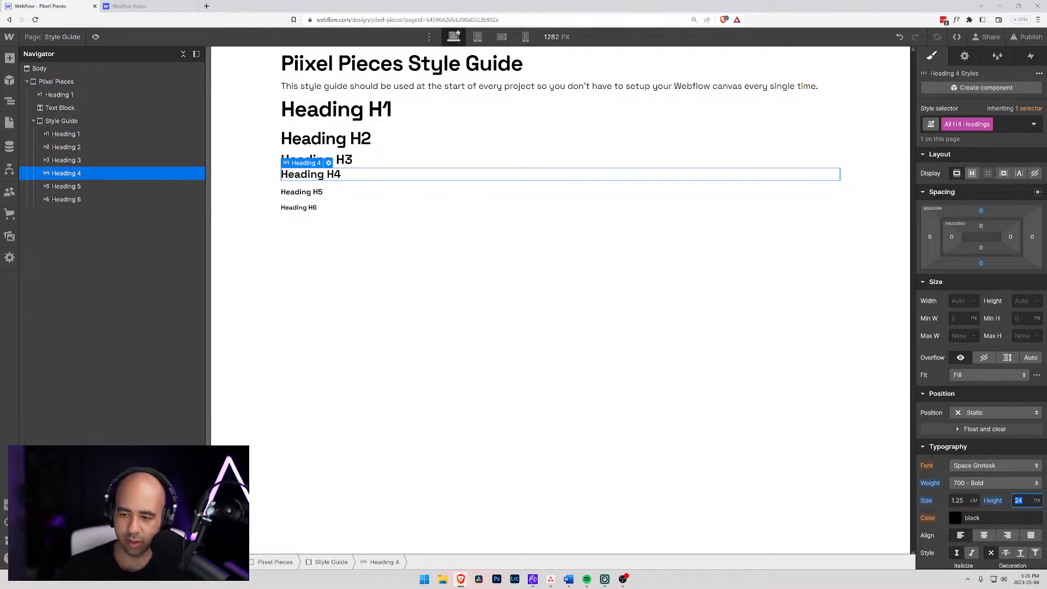
text(1)
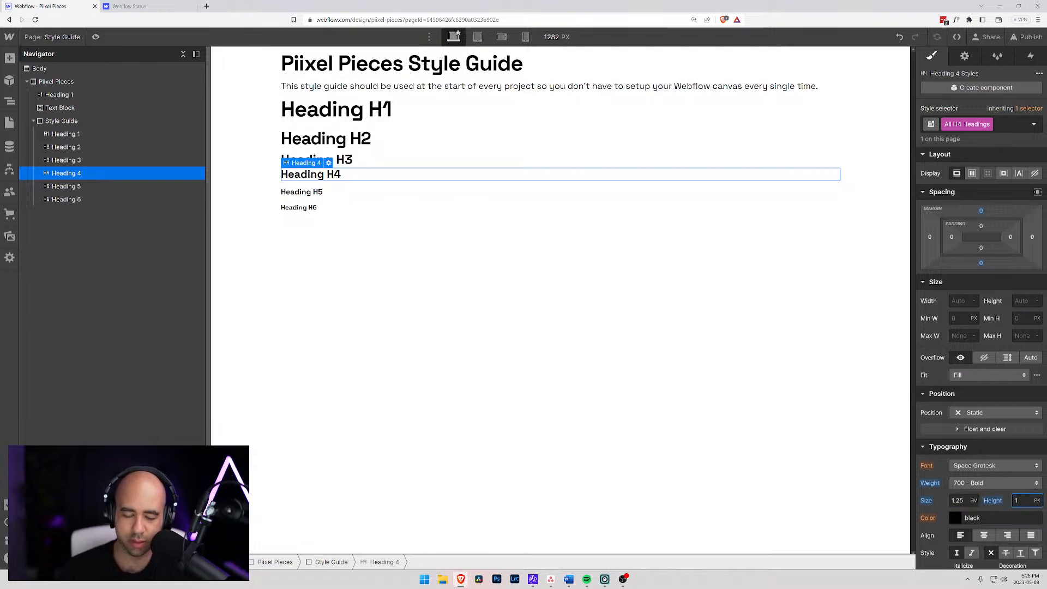
text(em)
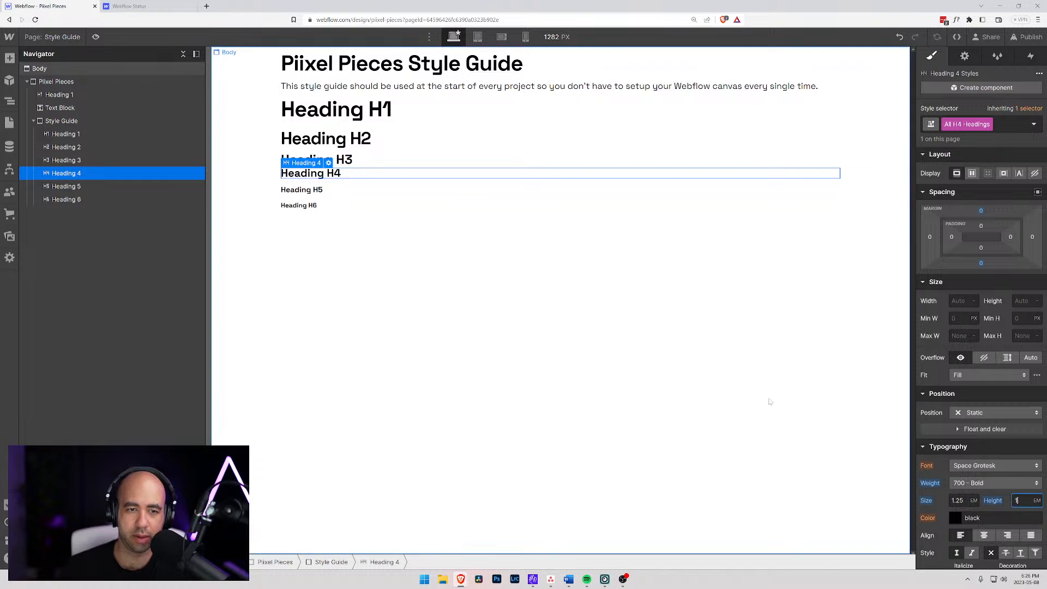
text(.25)
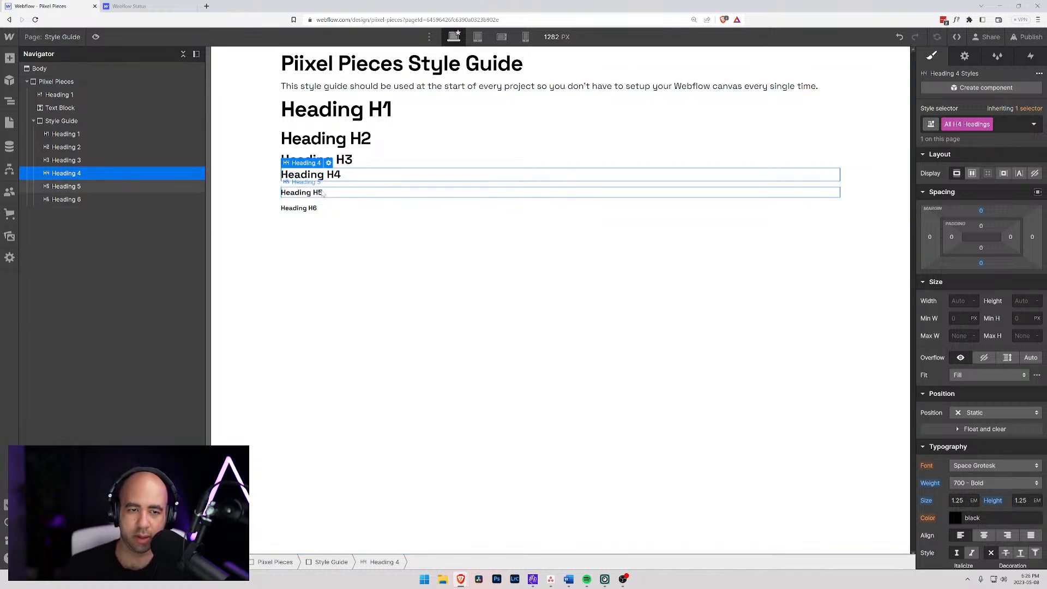
- Set the top and bottom margins of the All H5 Headings tag to 0
click(340, 191)
click(933, 128)
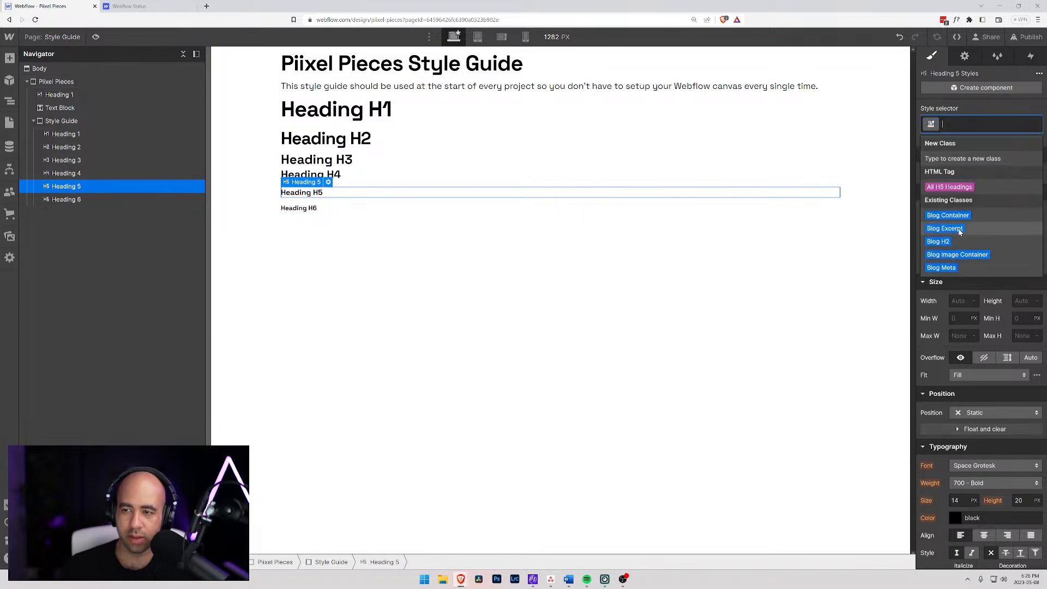
click(948, 184)
click(980, 211)
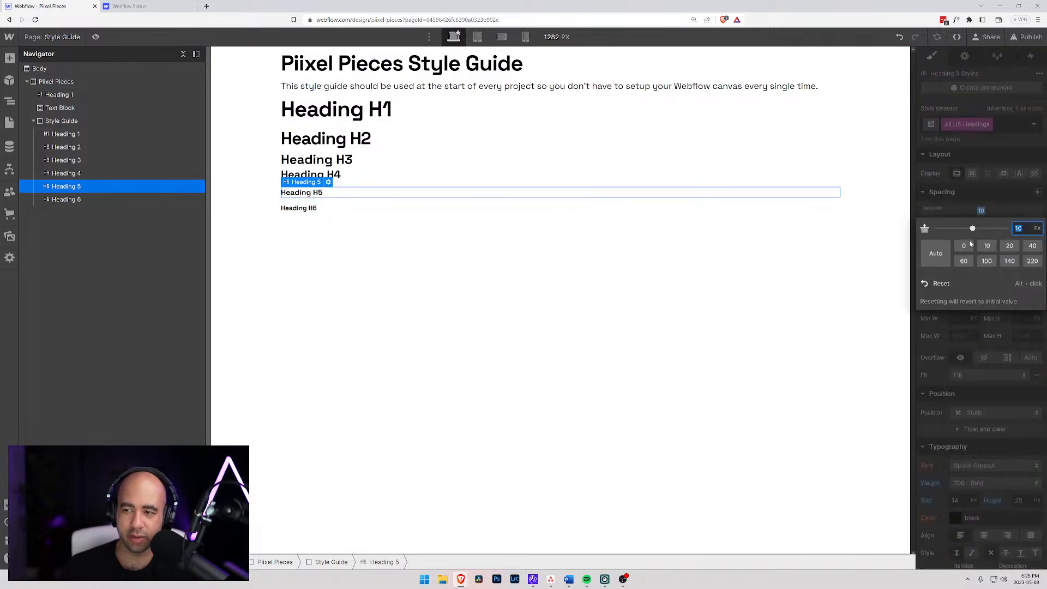
text(0)
click(985, 199)
click(981, 263)
click(963, 299)
- Set the All H5 Headings tag to a font size of 1 em and a line height of 1 em
click(970, 499)
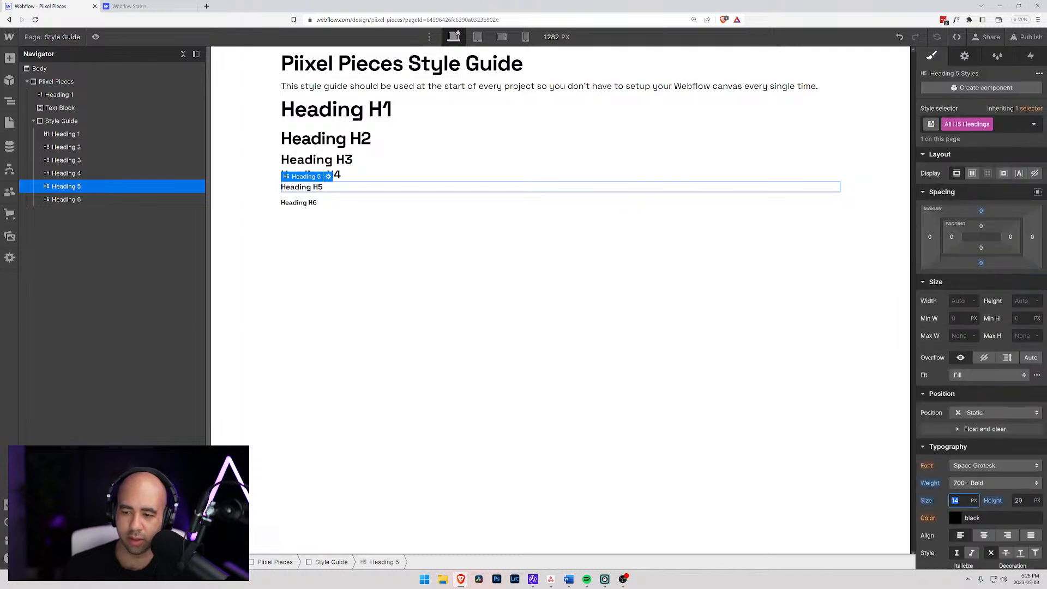
text(1)
key(Return)
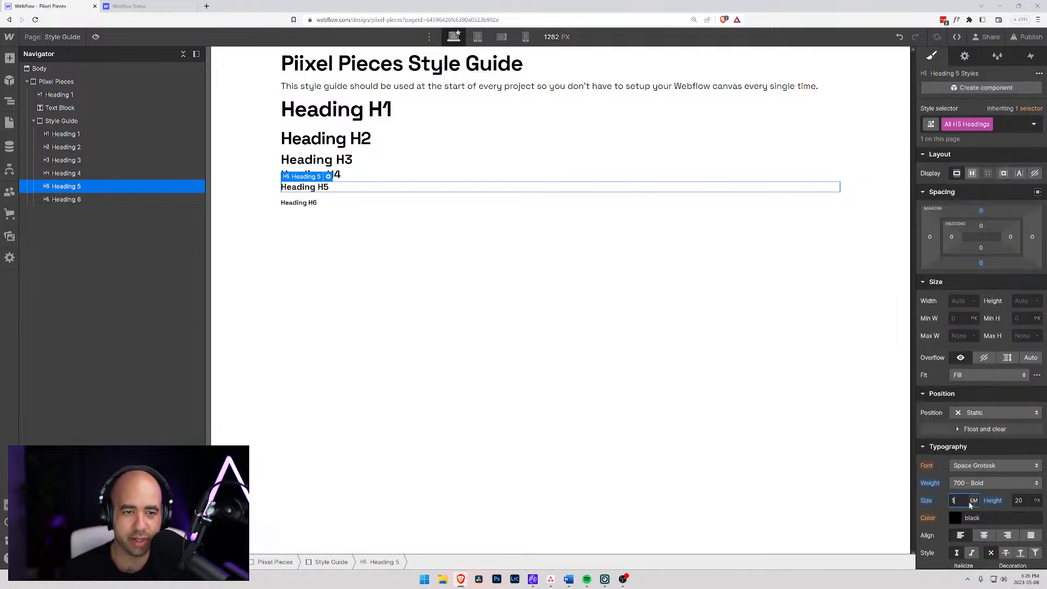
key(Tab)
text(1em)
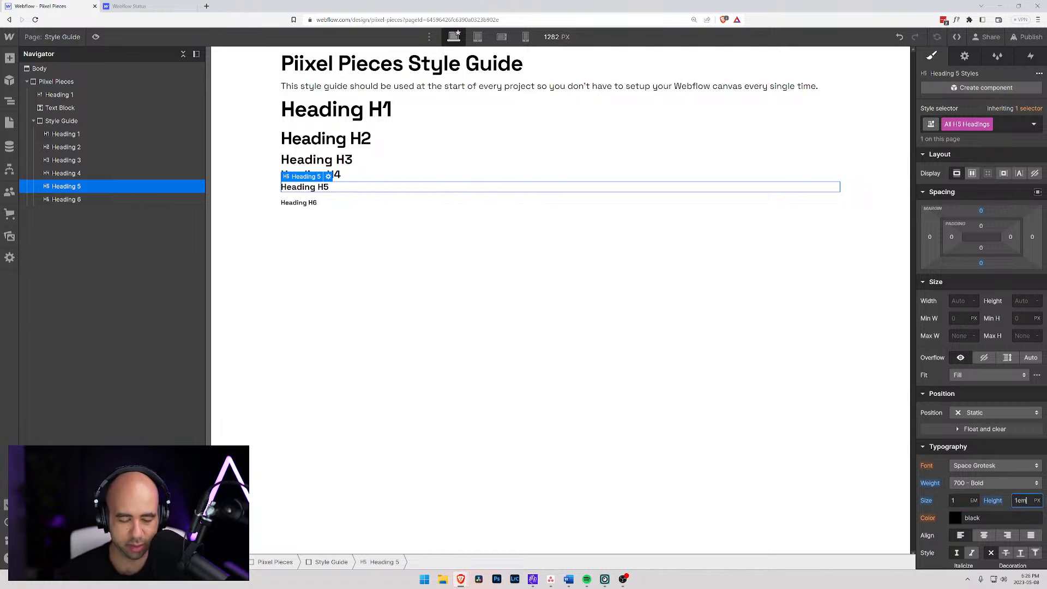
key(Return)
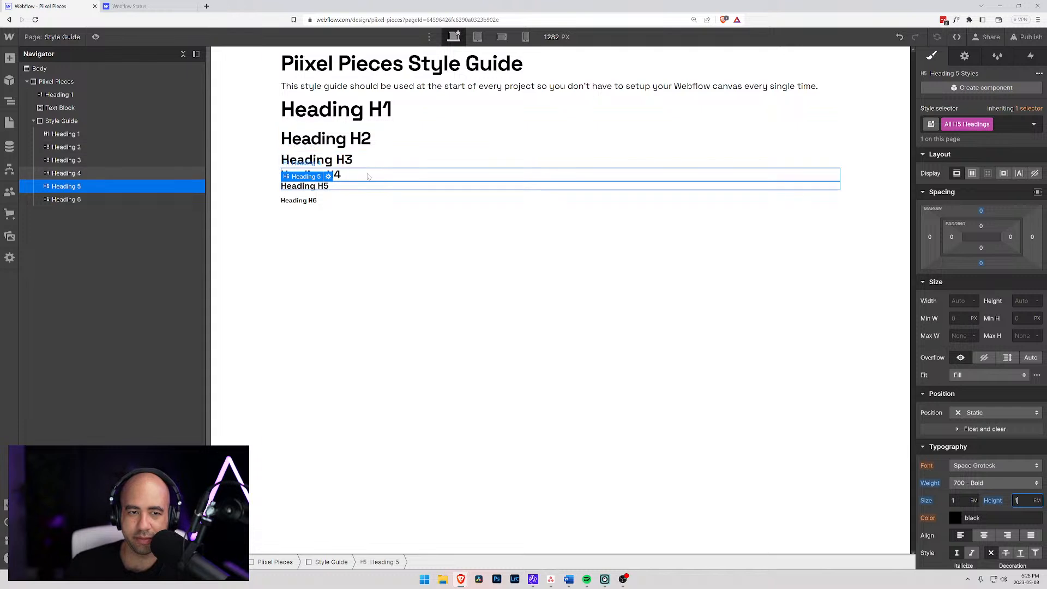
- Check the H1, H2, H3 and H5 styles, and set the top and bottom margins of the All H6 Headings tag to 0
click(386, 110)
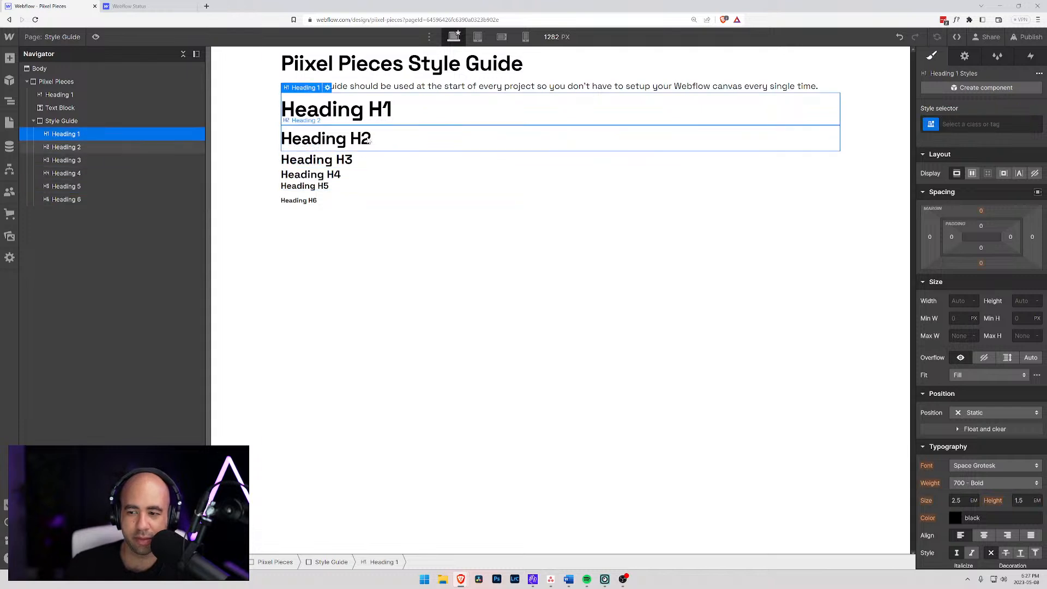
click(369, 141)
click(338, 160)
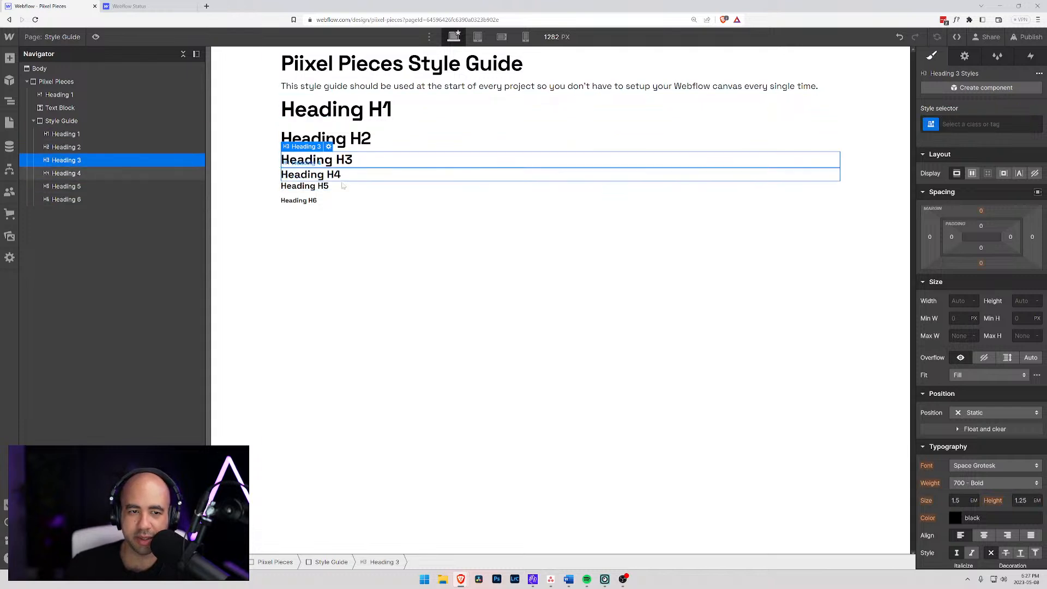
click(324, 186)
click(325, 203)
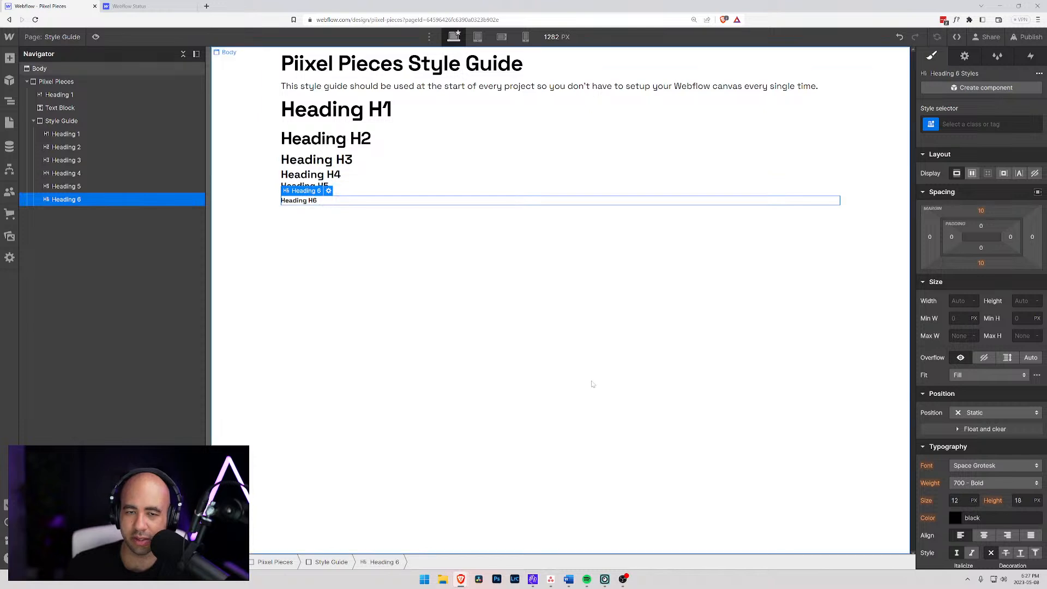
click(927, 130)
click(935, 188)
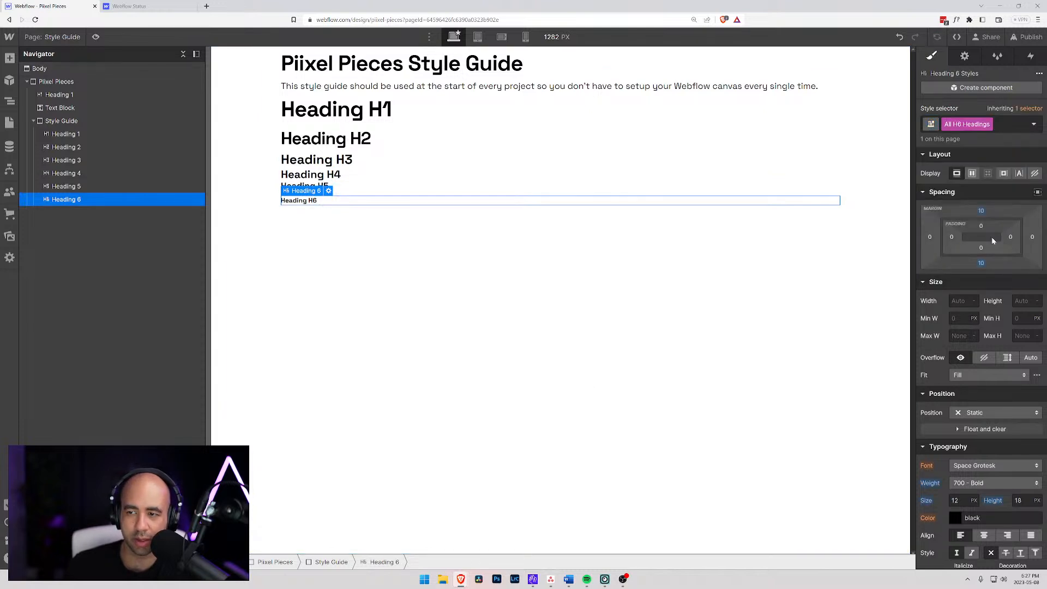
click(981, 211)
click(961, 244)
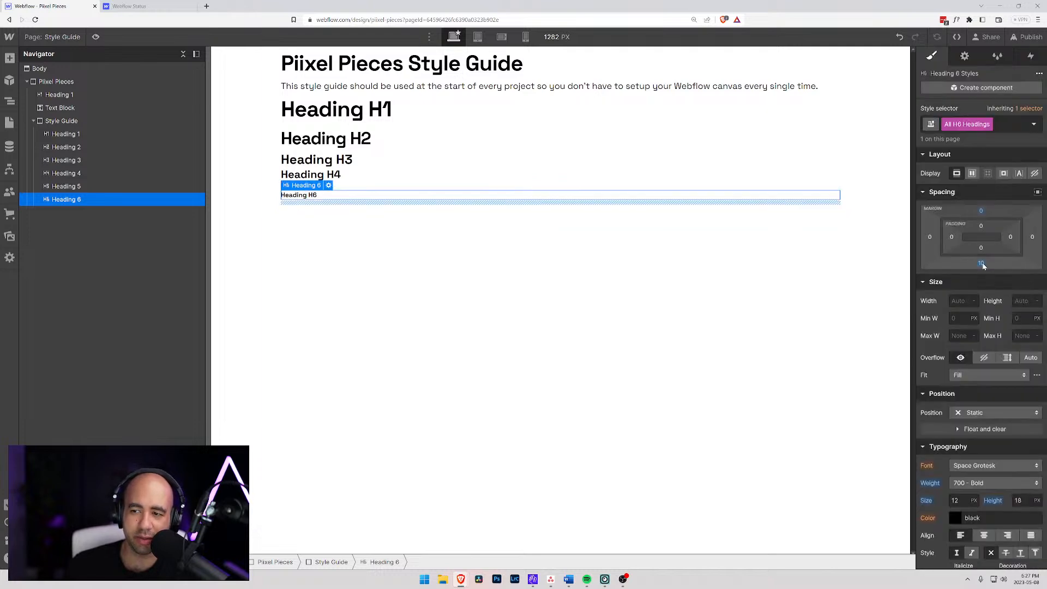
click(981, 263)
click(963, 297)
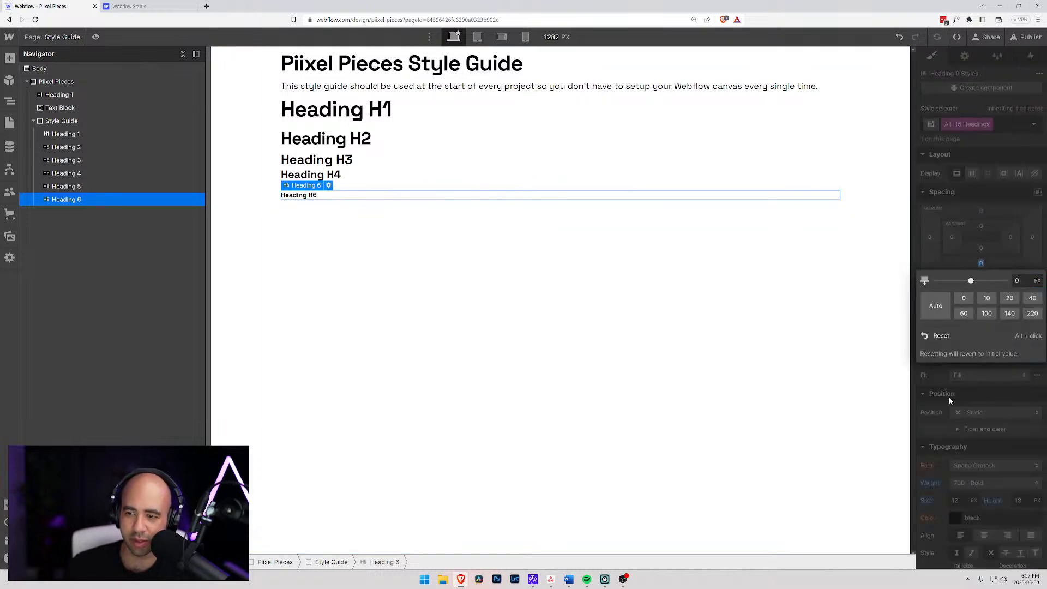
- Set the All H6 Headings tag to a font size of 0.75 em and a line height of 1.25 em
click(959, 501)
text(0.)
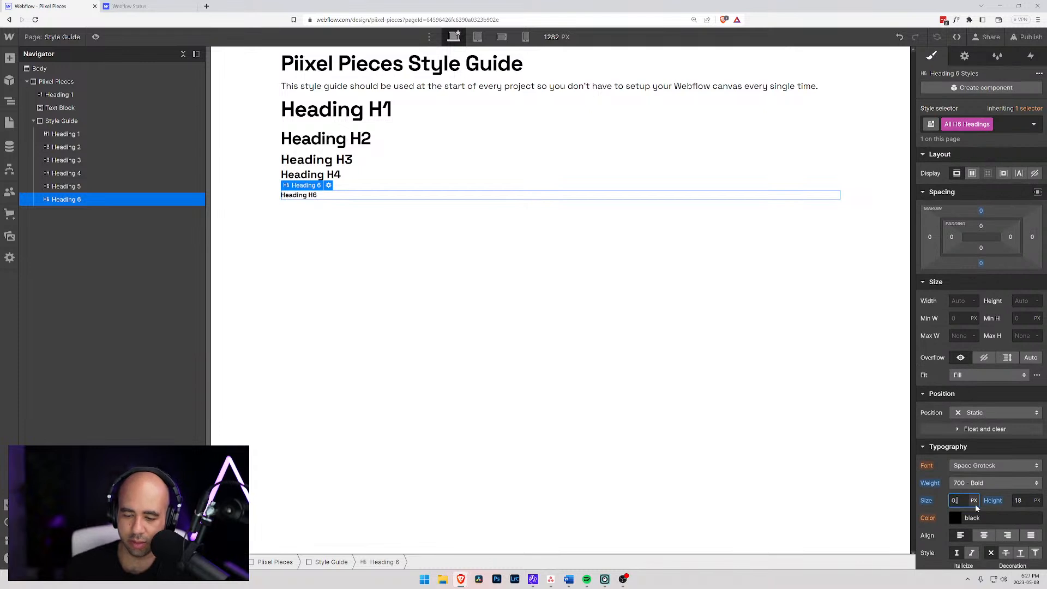
text(75em)
key(Tab)
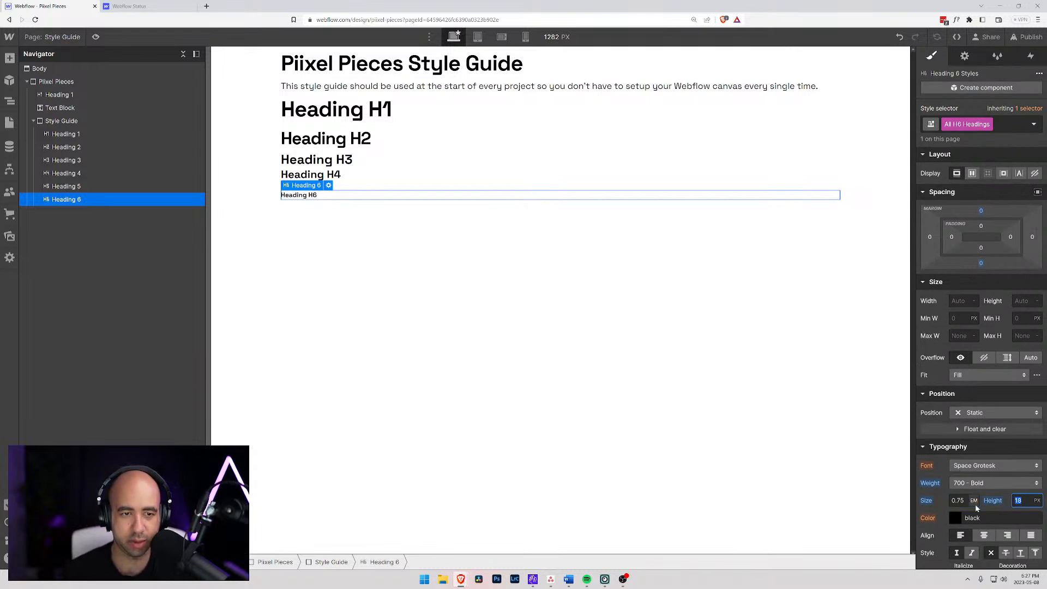
text(1)
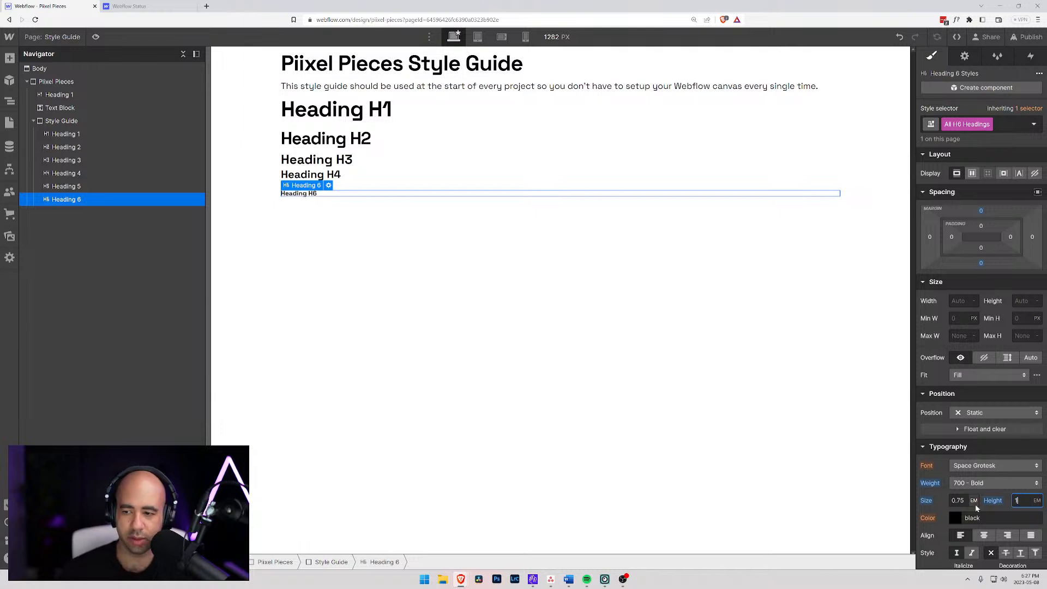
text(em.25)
key(Return)
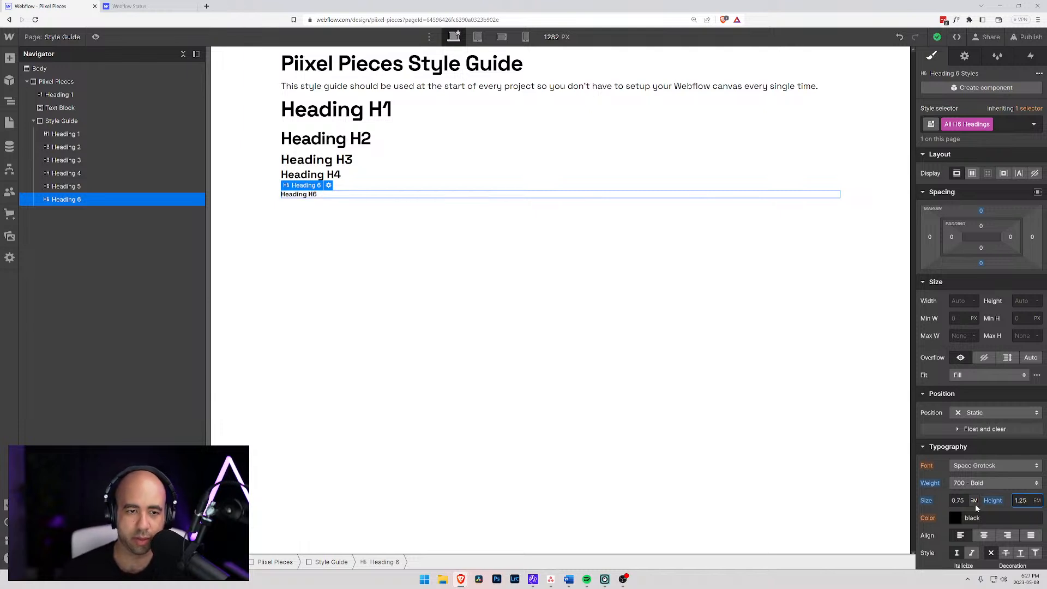
- Set the line height of the All H5 Headings tag to 1.25 em
click(354, 186)
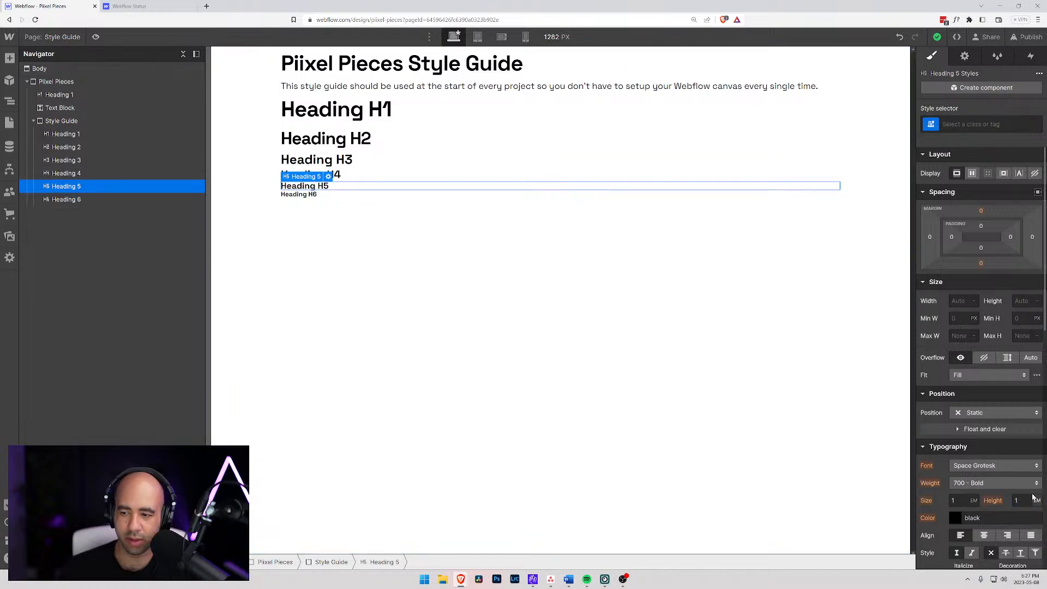
click(965, 125)
click(949, 187)
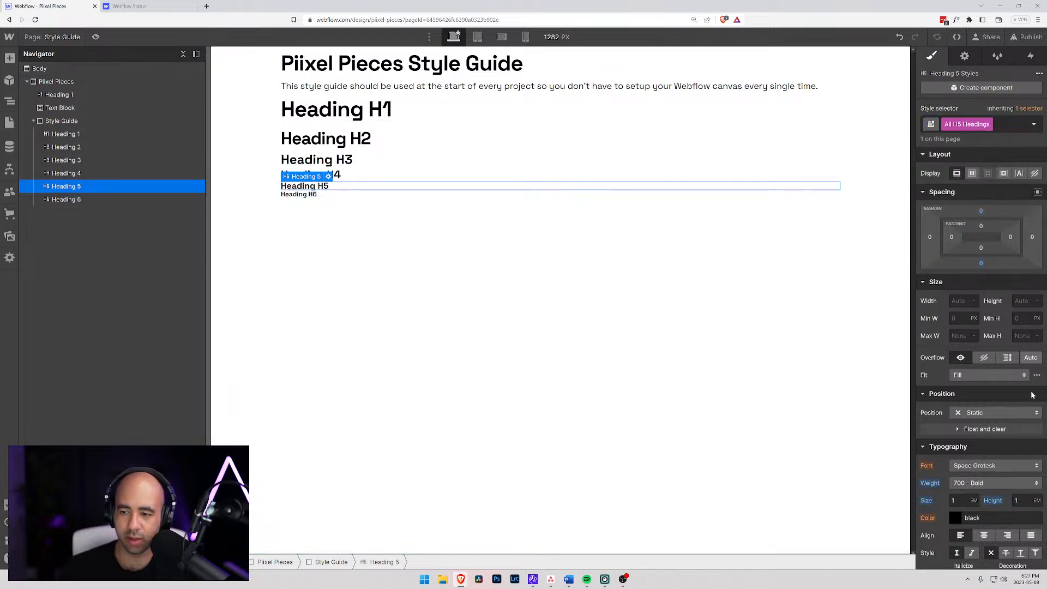
click(1018, 500)
text(1.25)
key(Return)
- Compare the font sizes and line heights of the H4, H3, H2 and H1 headings
click(357, 174)
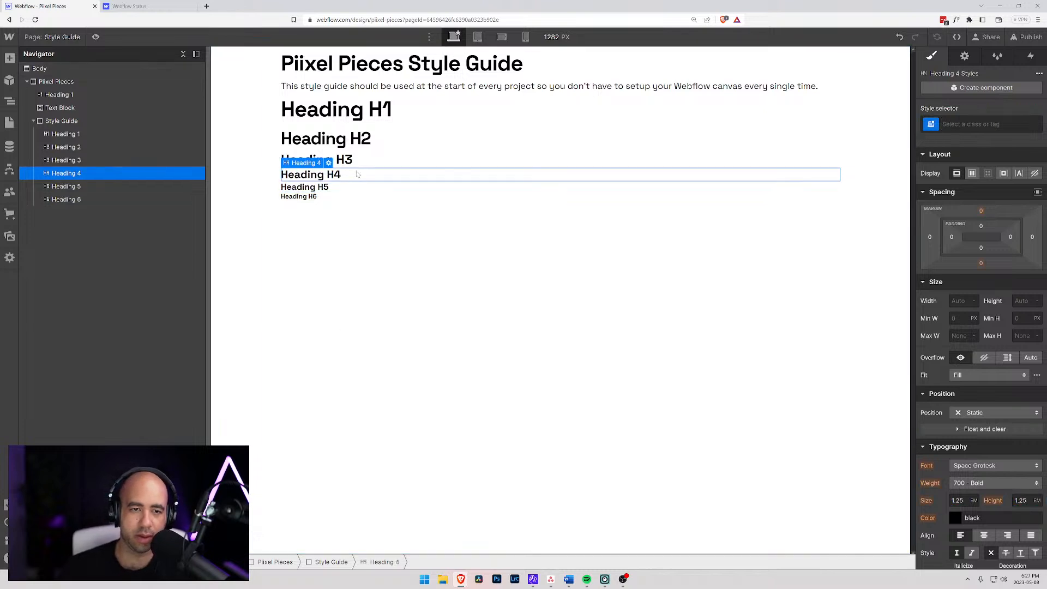
click(358, 157)
click(371, 142)
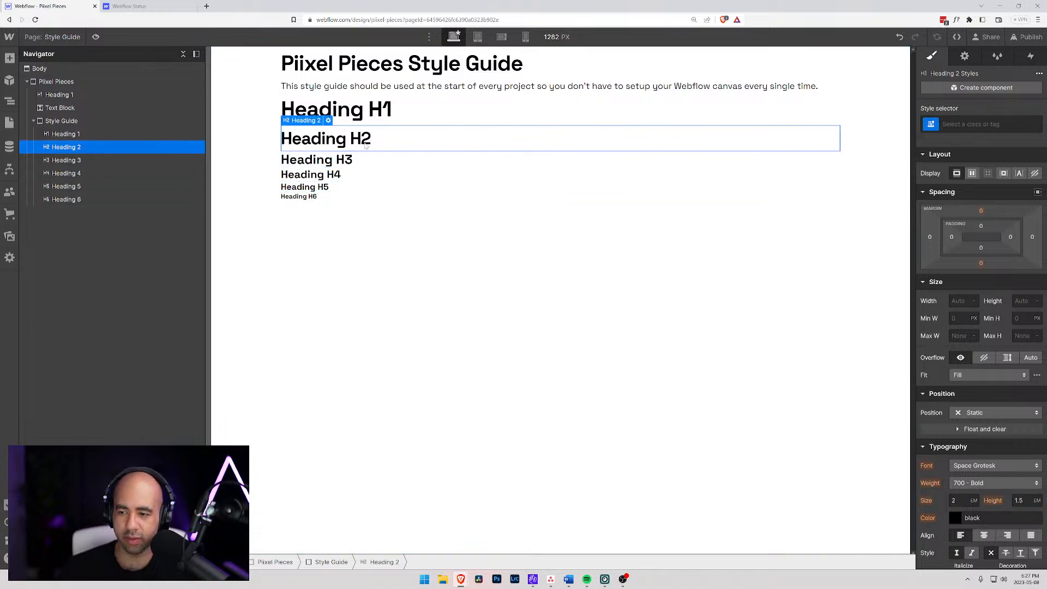
click(382, 112)
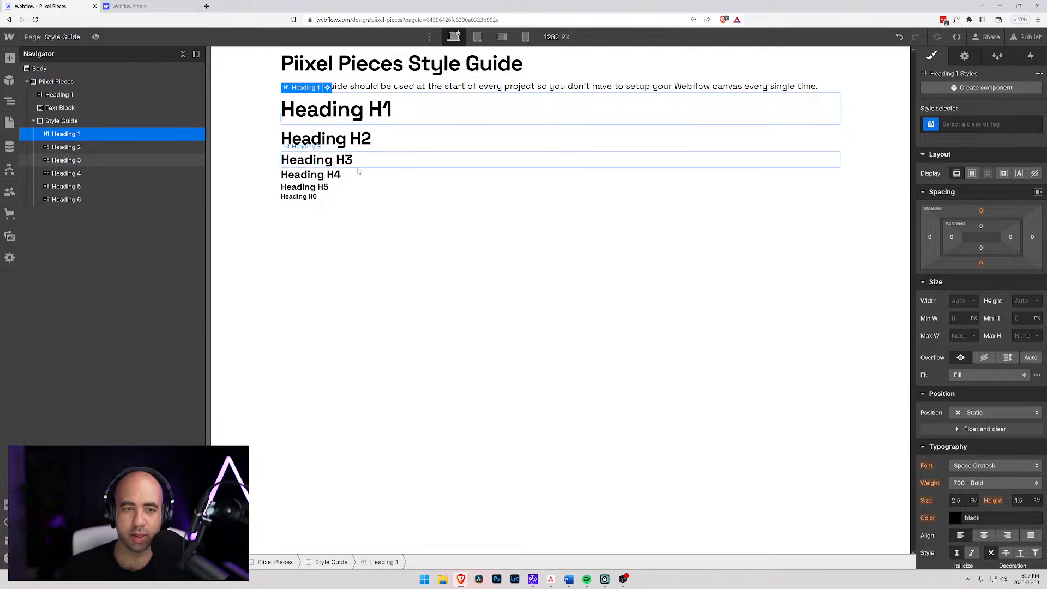
click(299, 306)
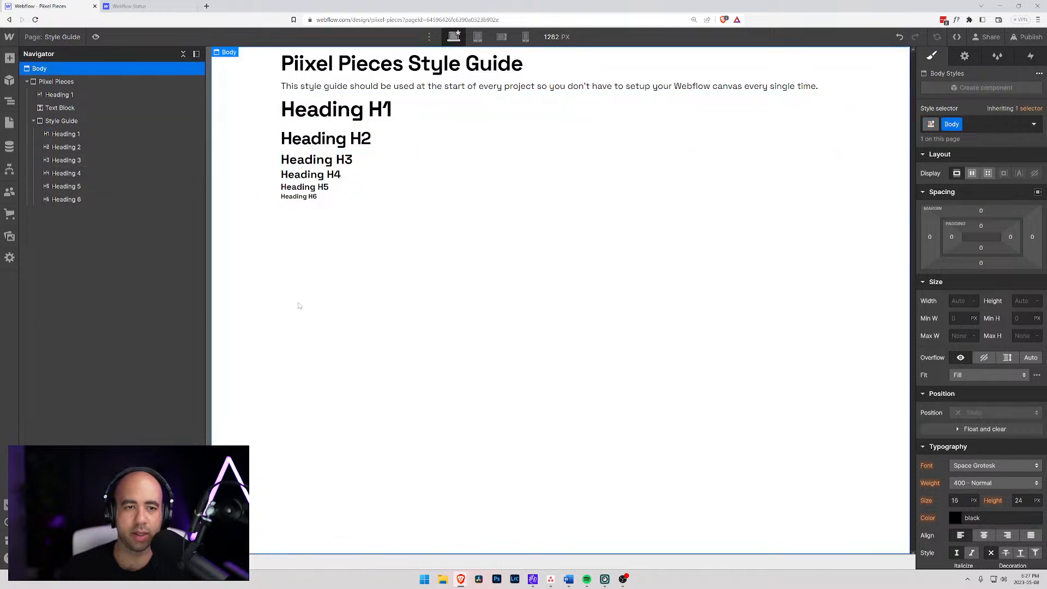
click(339, 103)
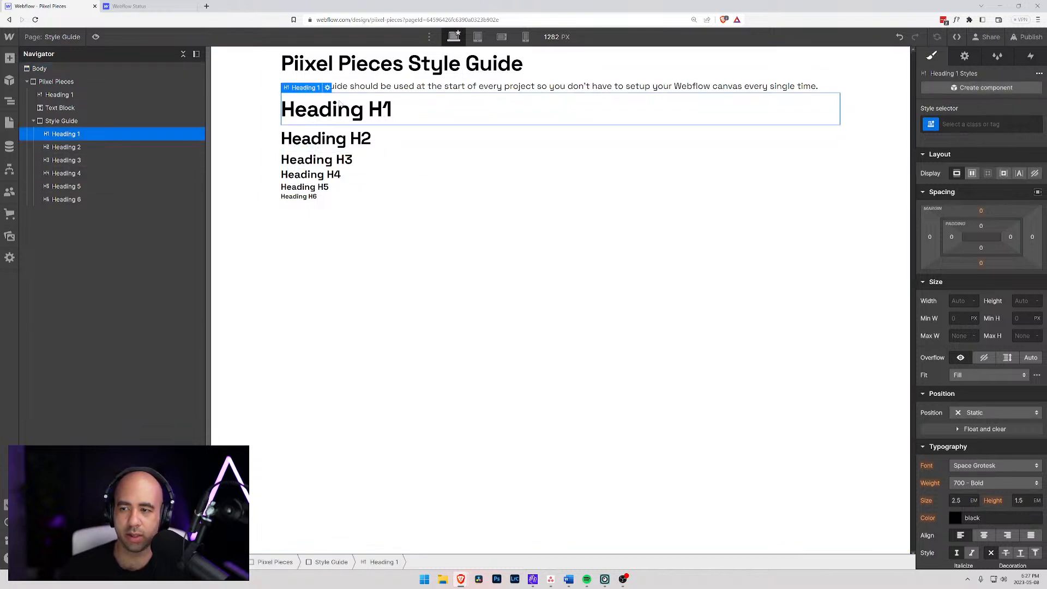
- Set the line height of the All H2 Headings tag to 1.25 em
click(344, 140)
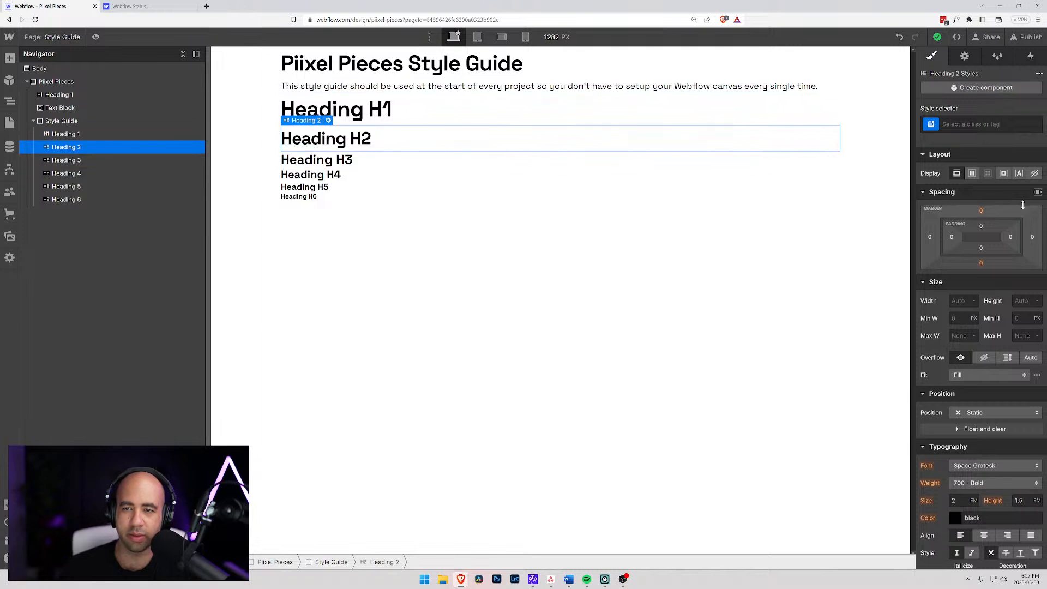
click(933, 125)
click(949, 182)
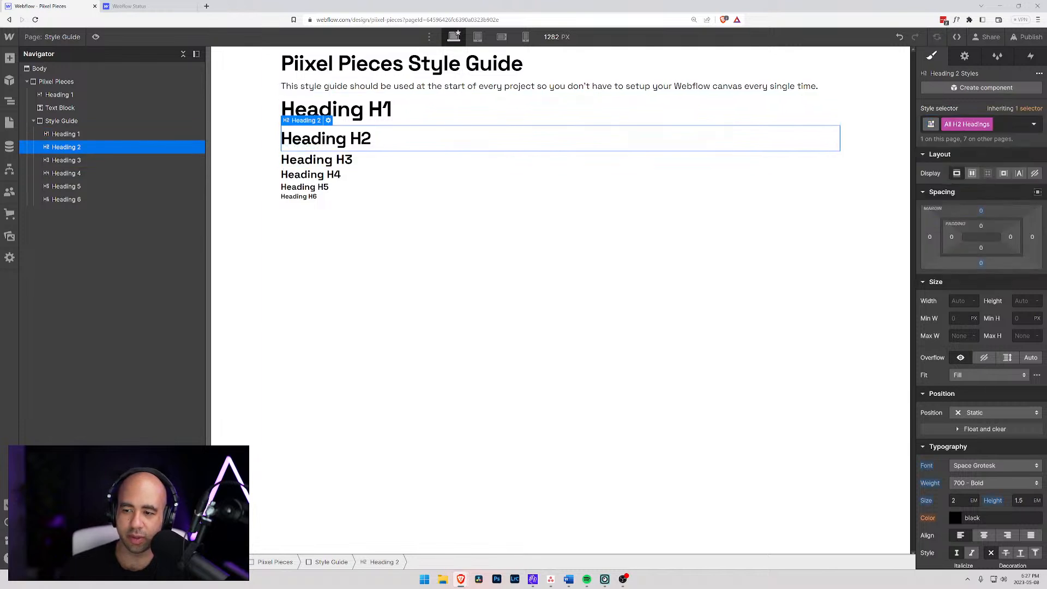
click(1019, 500)
text(1.25)
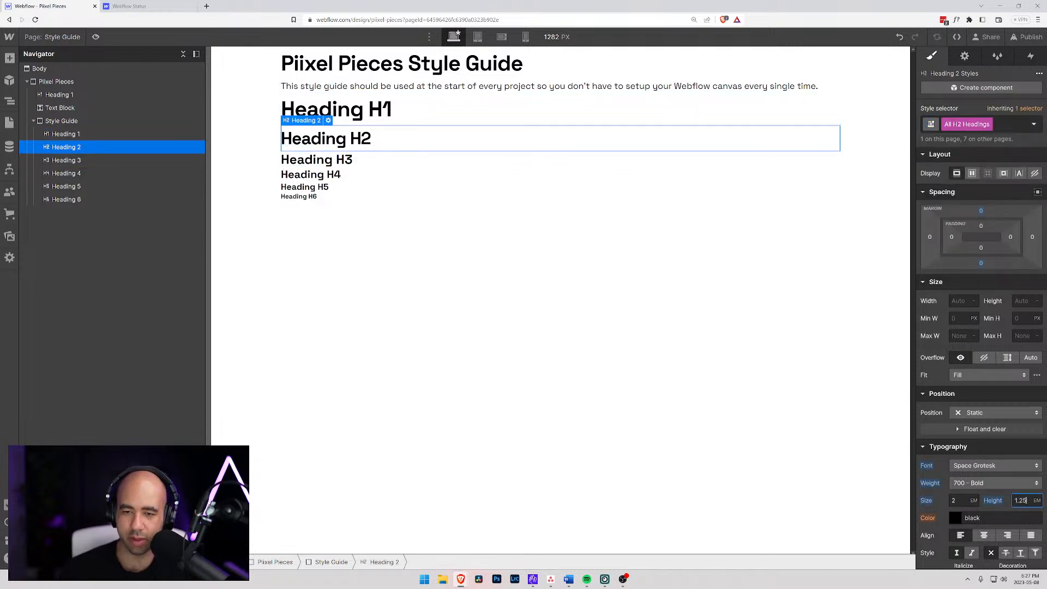
- Set the line height of the All H1 Headings tag to 1.25 em
click(415, 111)
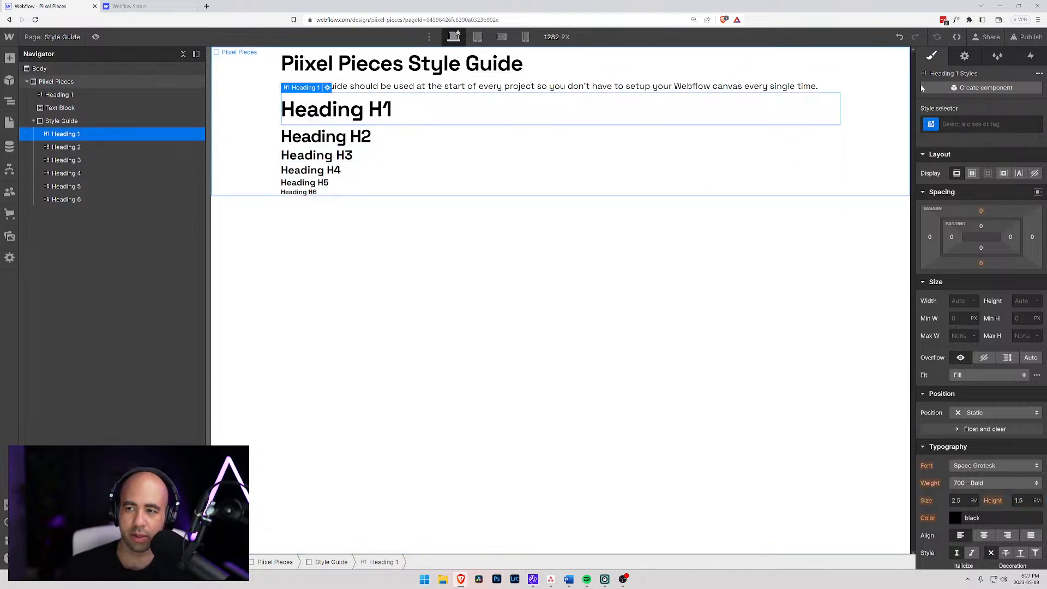
click(933, 127)
click(949, 186)
click(1018, 501)
text(1.25)
key(Return)
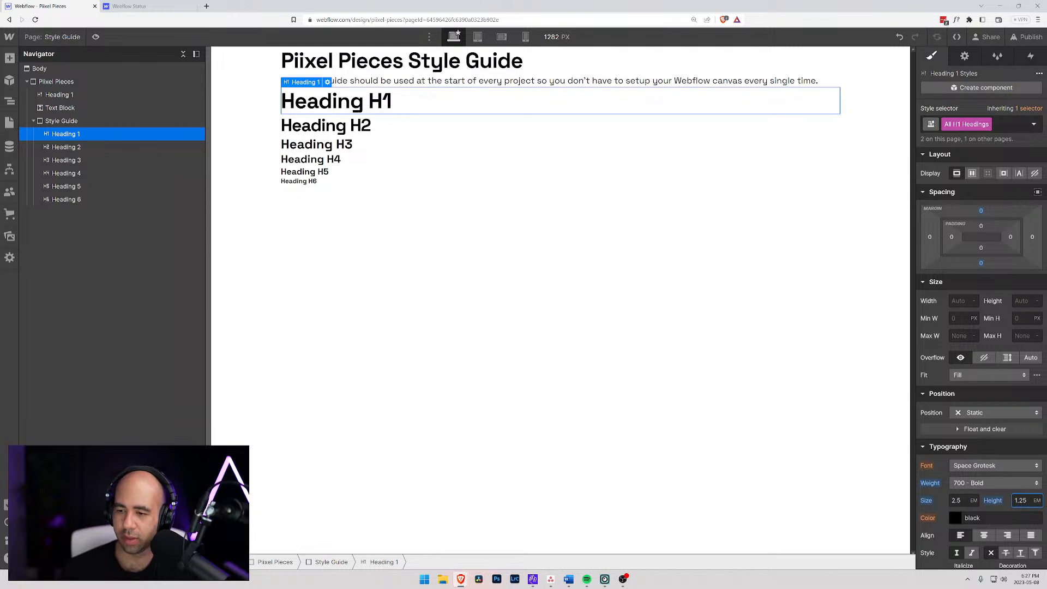
click(371, 204)
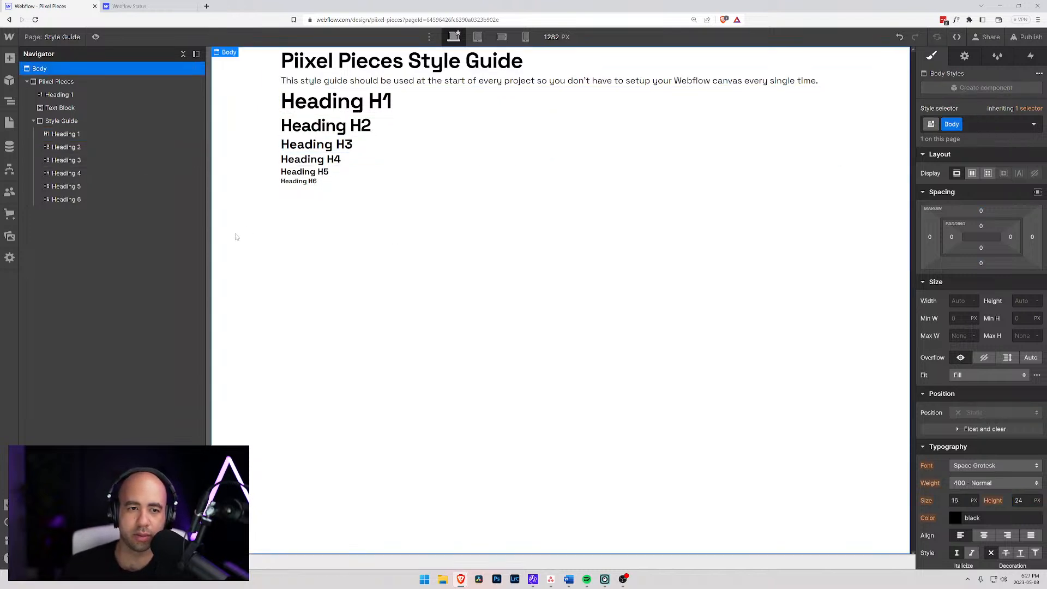
click(309, 174)
click(318, 183)
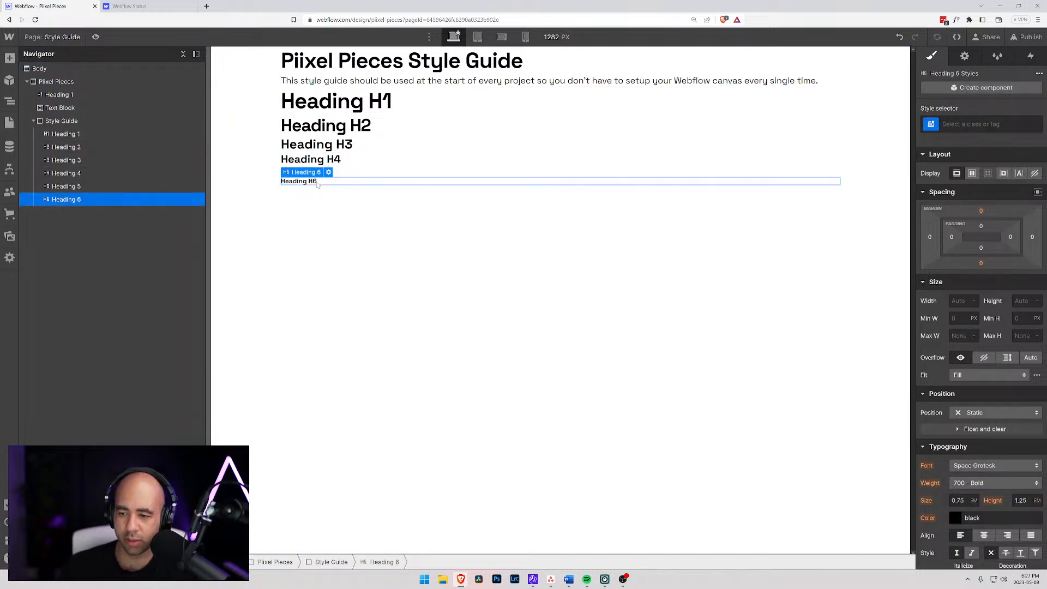
click(343, 216)
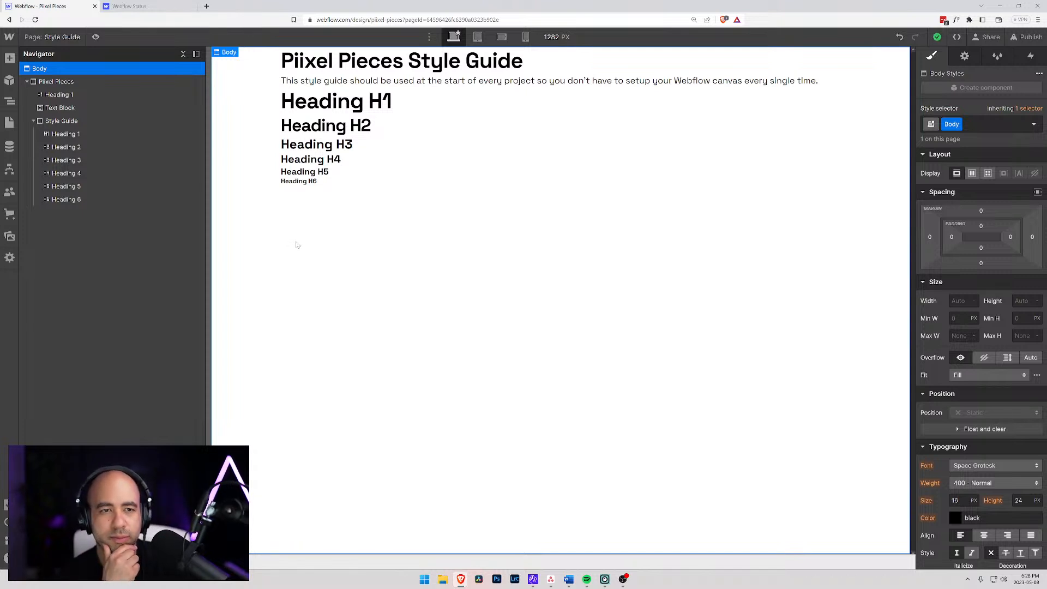
- Add a div block inside the Style Guide block and nest the six headings in it
click(46, 122)
key(ctrl+e)
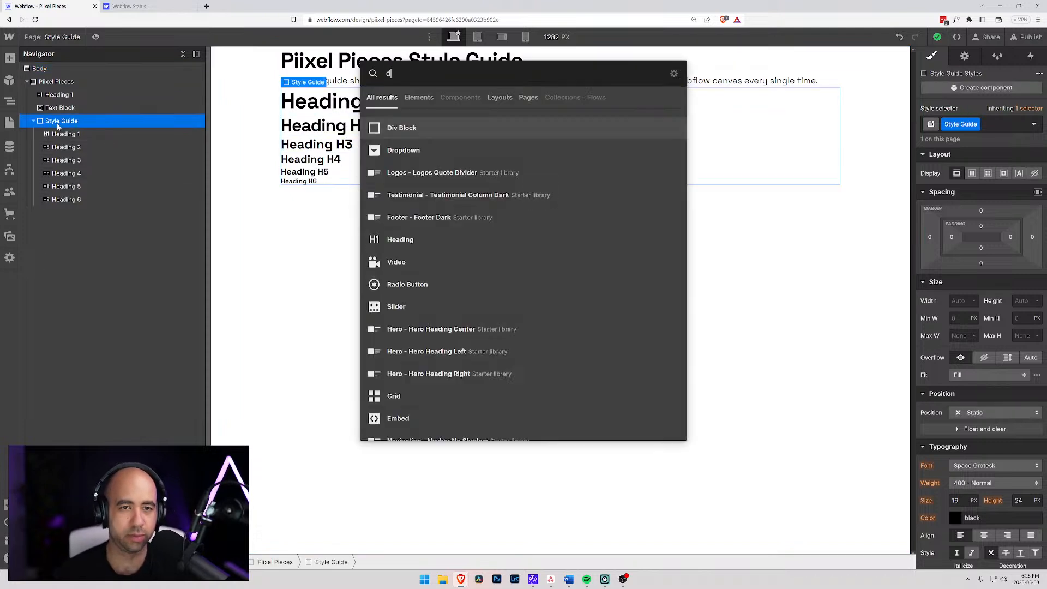
key(Return)
drag(64, 212, 73, 146)
click(70, 136)
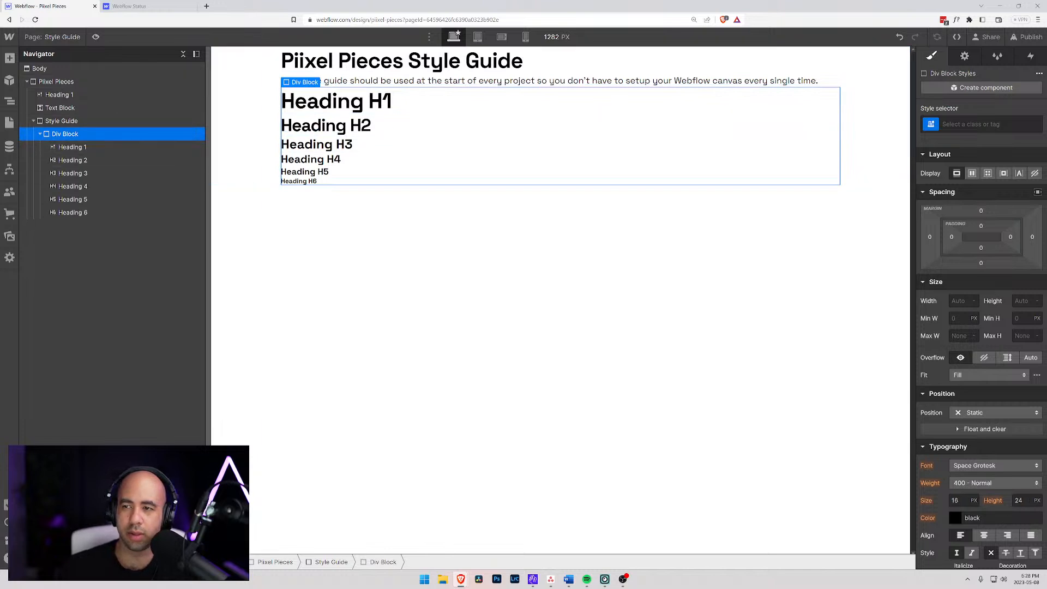
- Give the div block around the headings the class Headings and collapse it in the element tree
click(981, 124)
text(Headings)
key(Return)
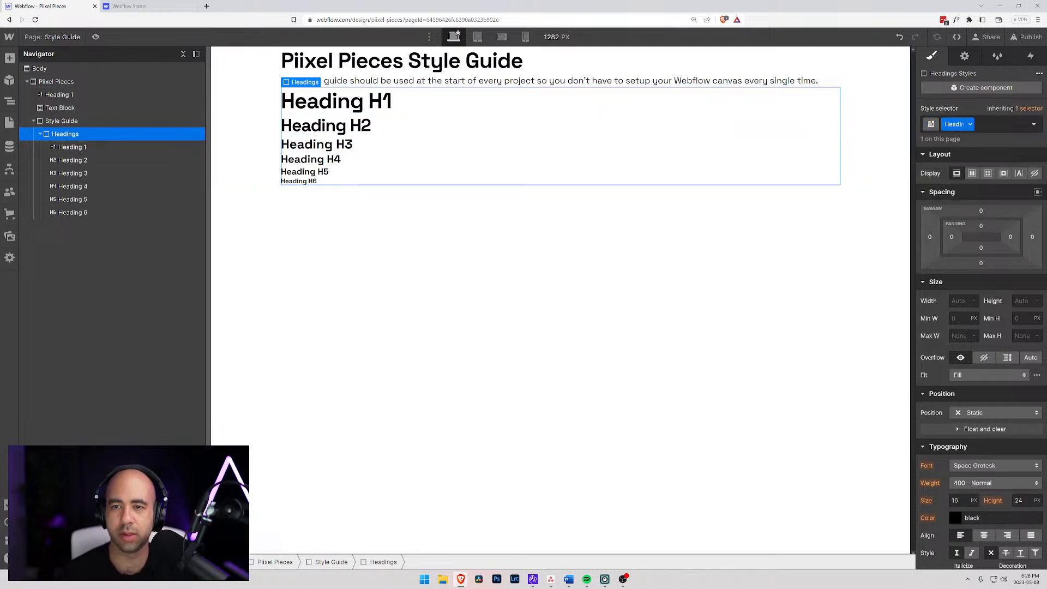
click(40, 134)
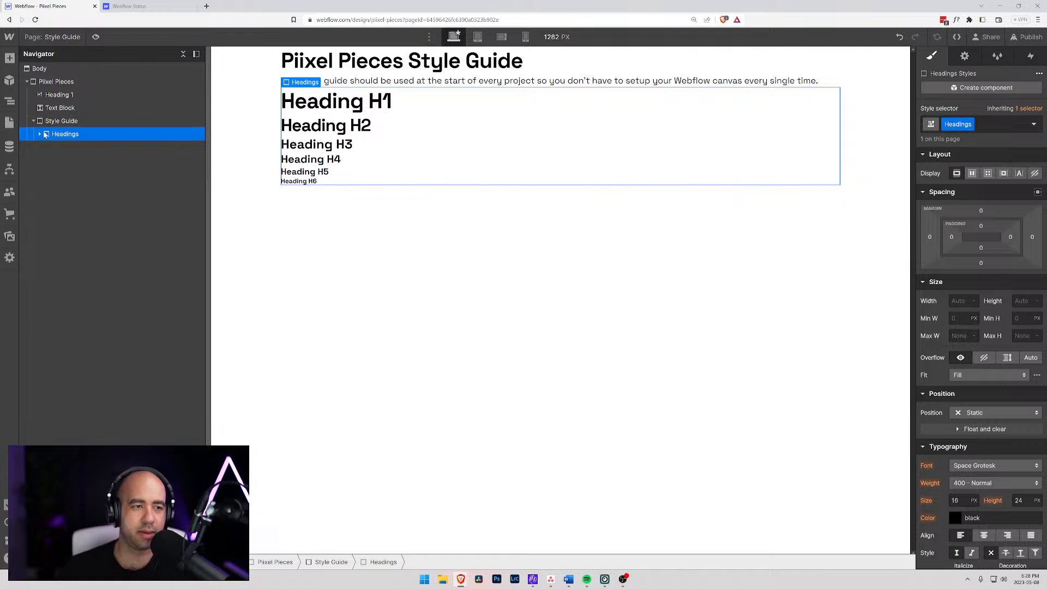
- Add another div block inside the Style Guide block, after Headings, and give it the class Text
click(73, 121)
key(ctrl+k)
text(div)
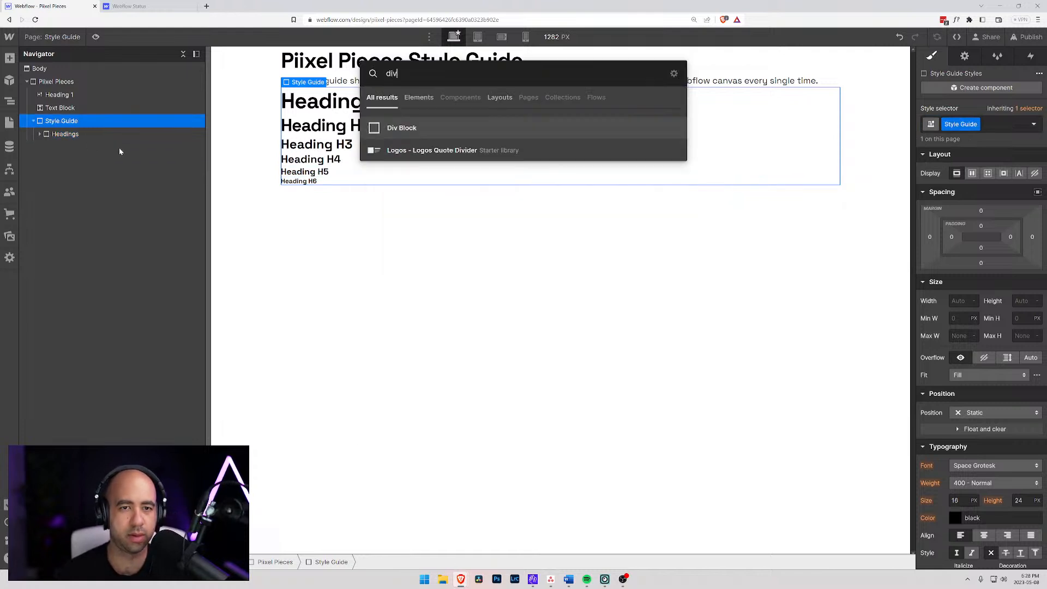
key(Return)
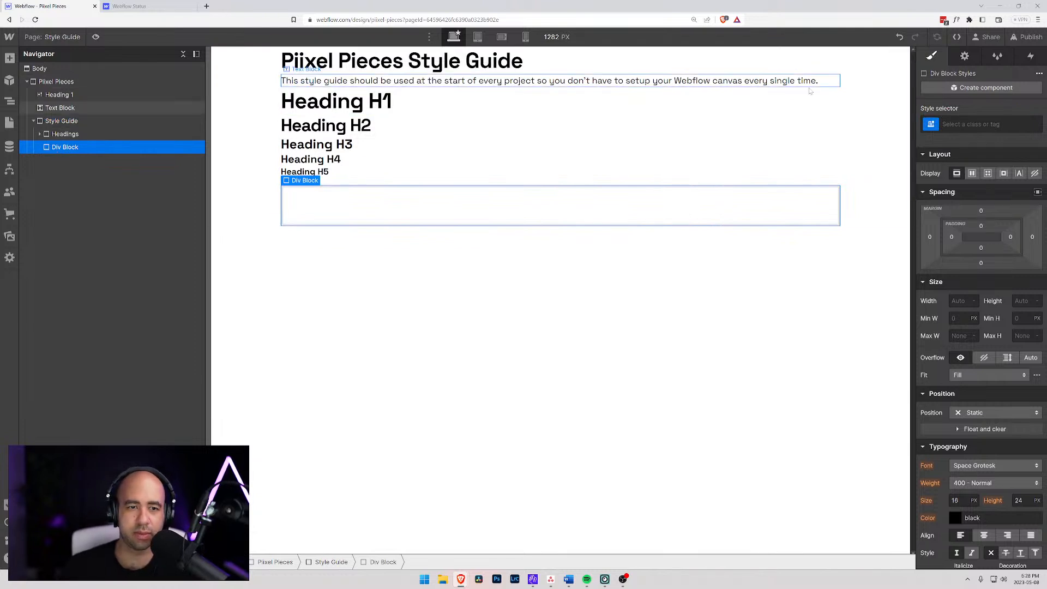
click(962, 124)
text(Tex)
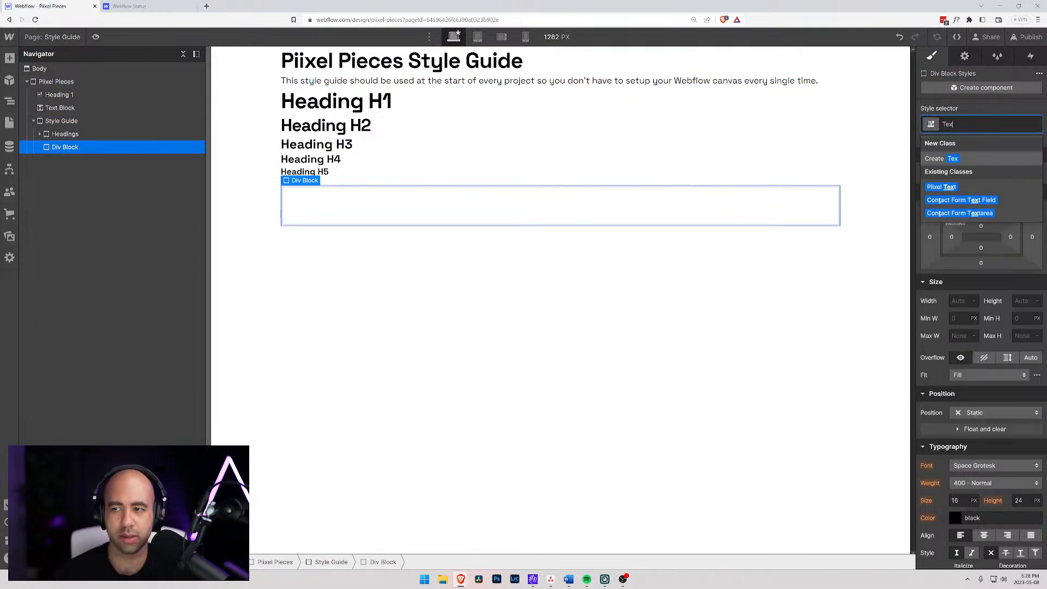
text(t)
key(Return)
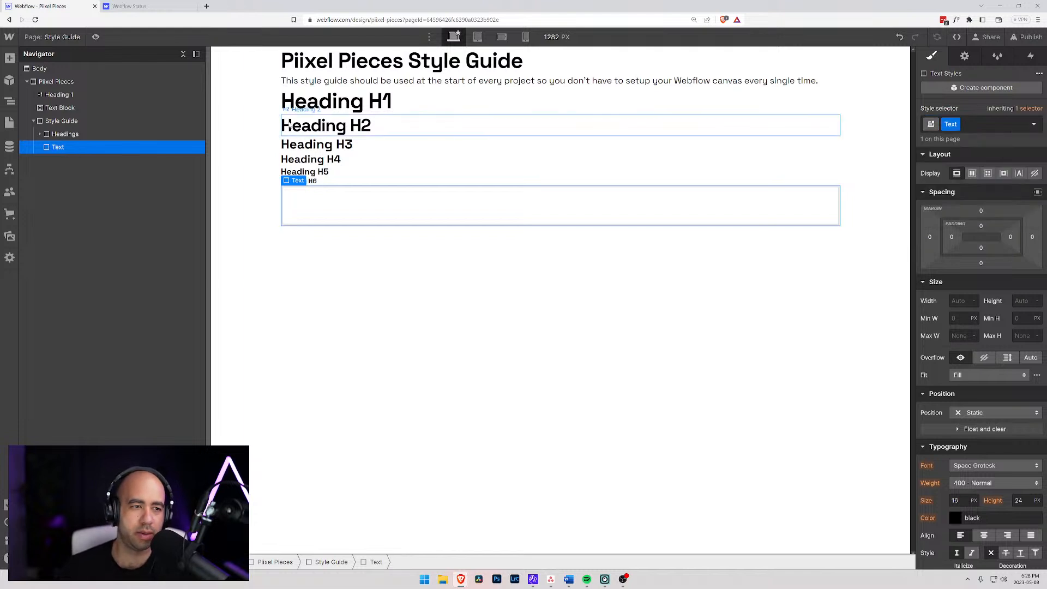
- Add a text block inside the Text div block
key(ctrl+e)
text(text)
key(Down)
key(Return)
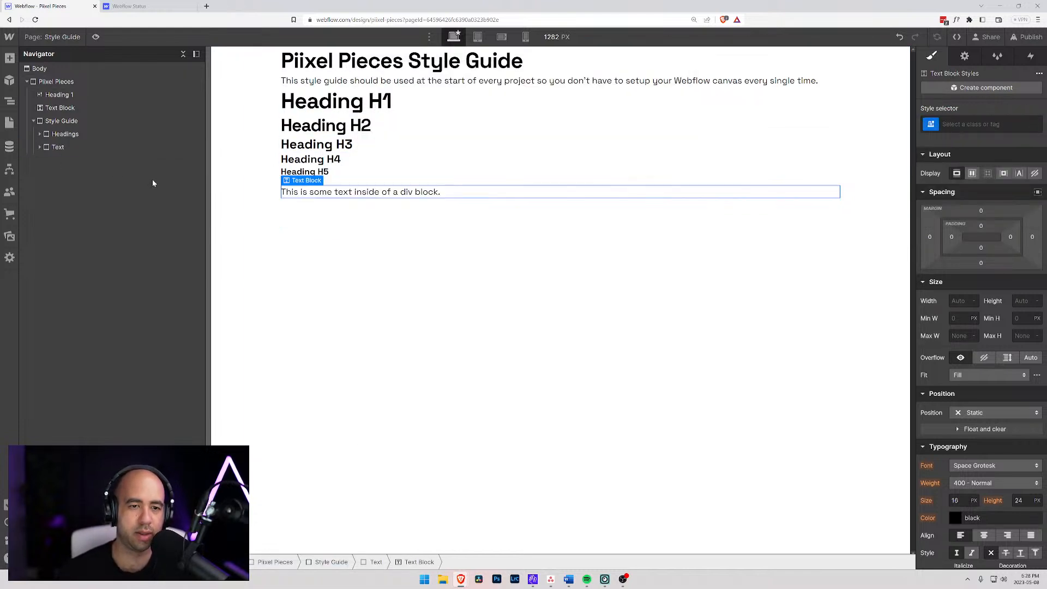
- Change the new text block's placeholder text to "This is a text block element."
double_click(386, 194)
drag(441, 192, 310, 195)
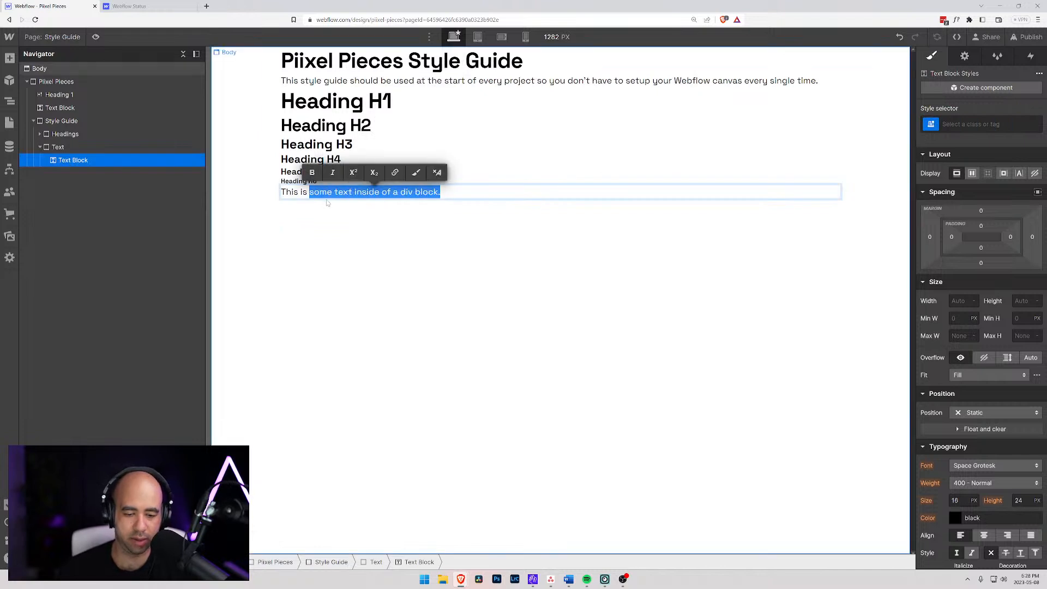
text(a text )
text(block)
text( emel)
key(BackSpace)
key(BackSpace)
key(BackSpace)
text(lement)
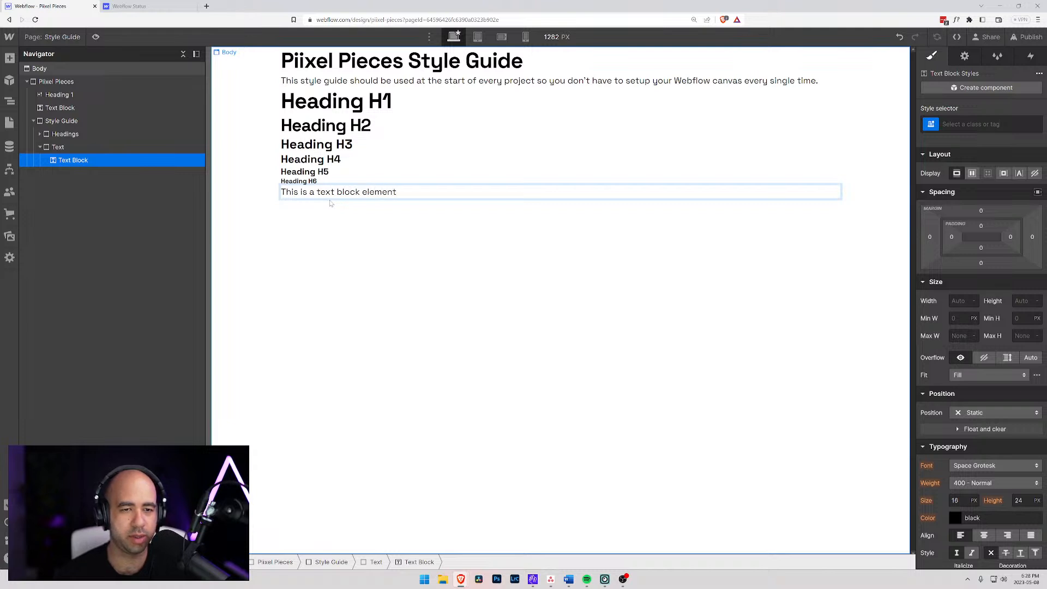
text( us)
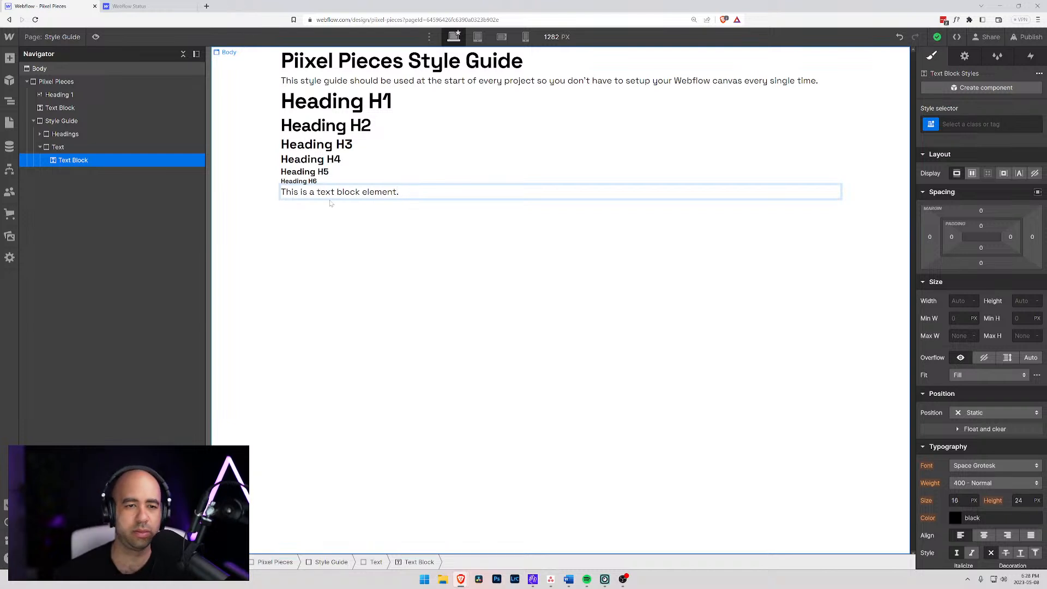
- Check whether the style selector offers an HTML tag for the text block in the Text div
click(58, 148)
click(65, 161)
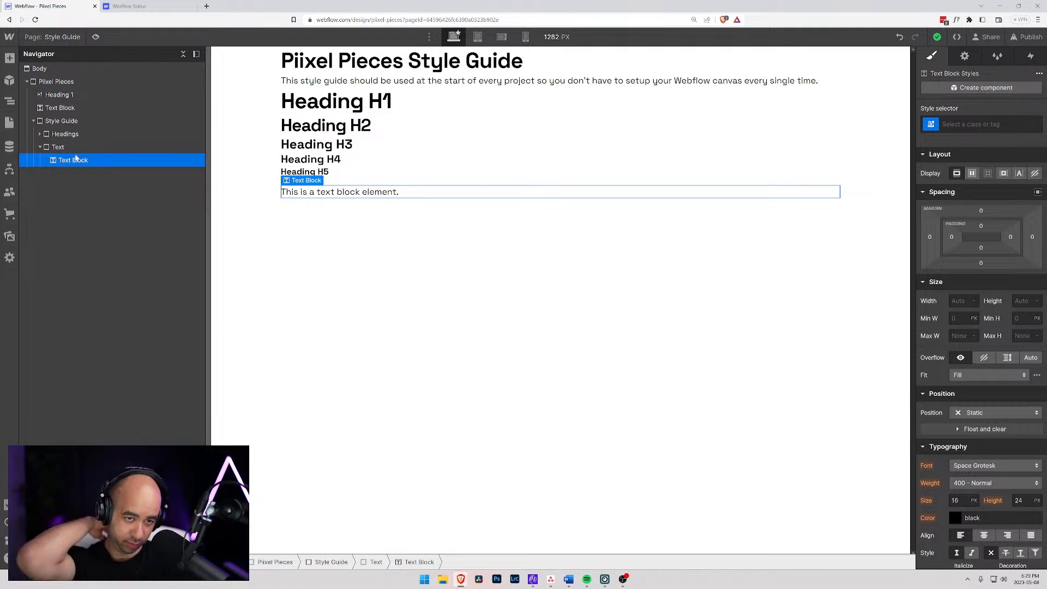
click(931, 125)
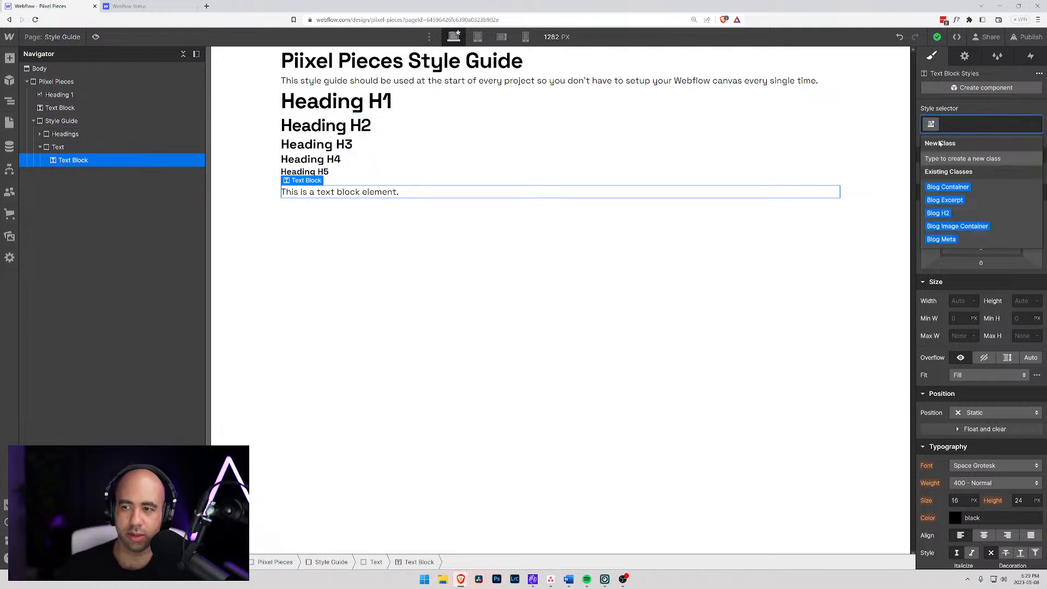
click(953, 108)
click(935, 125)
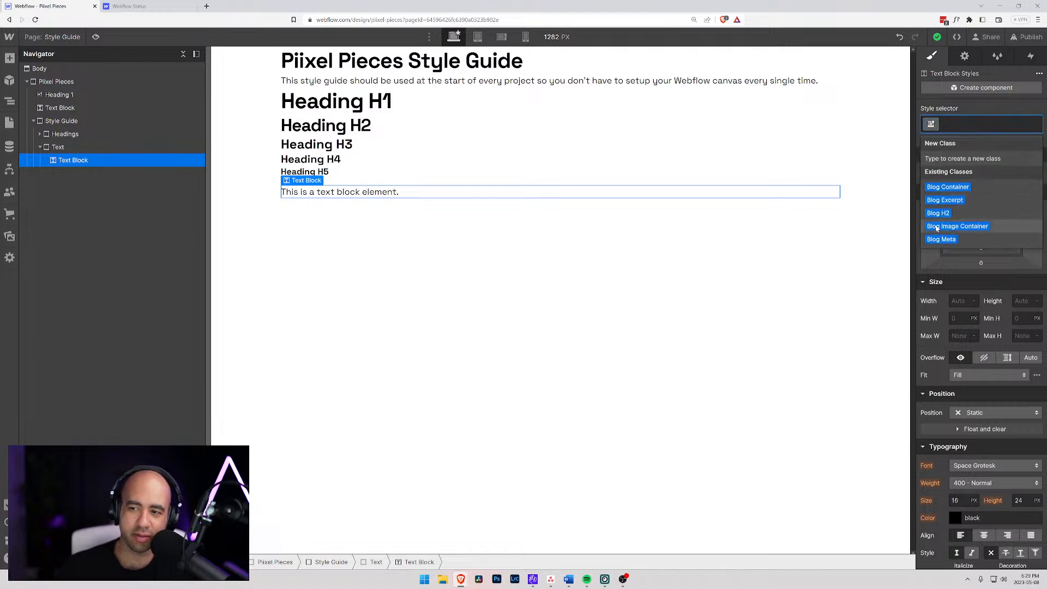
click(956, 111)
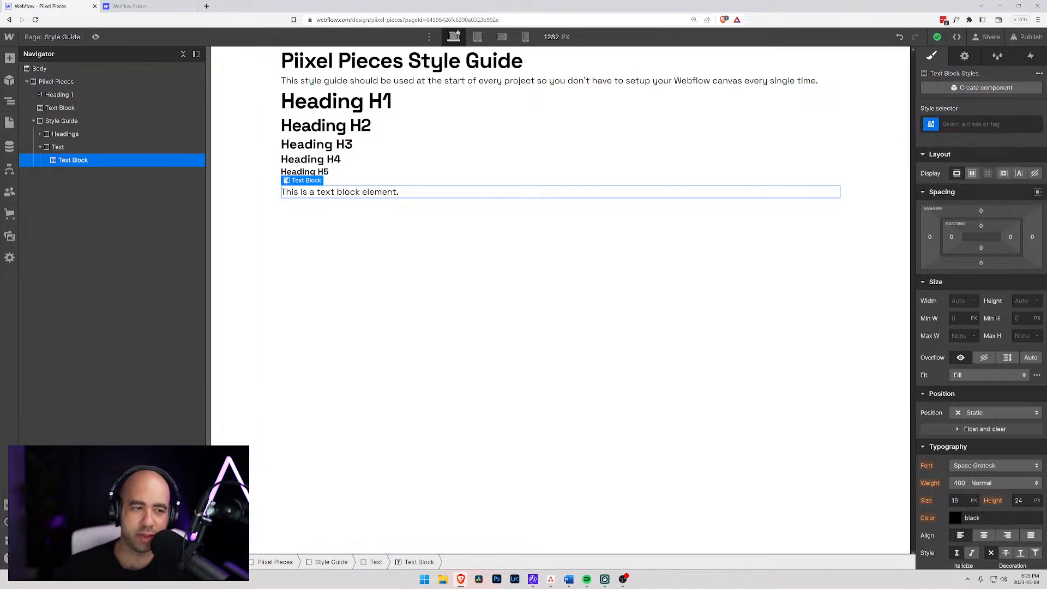
- Replace the text block in the Text div block with a paragraph element
key(Delete)
click(61, 147)
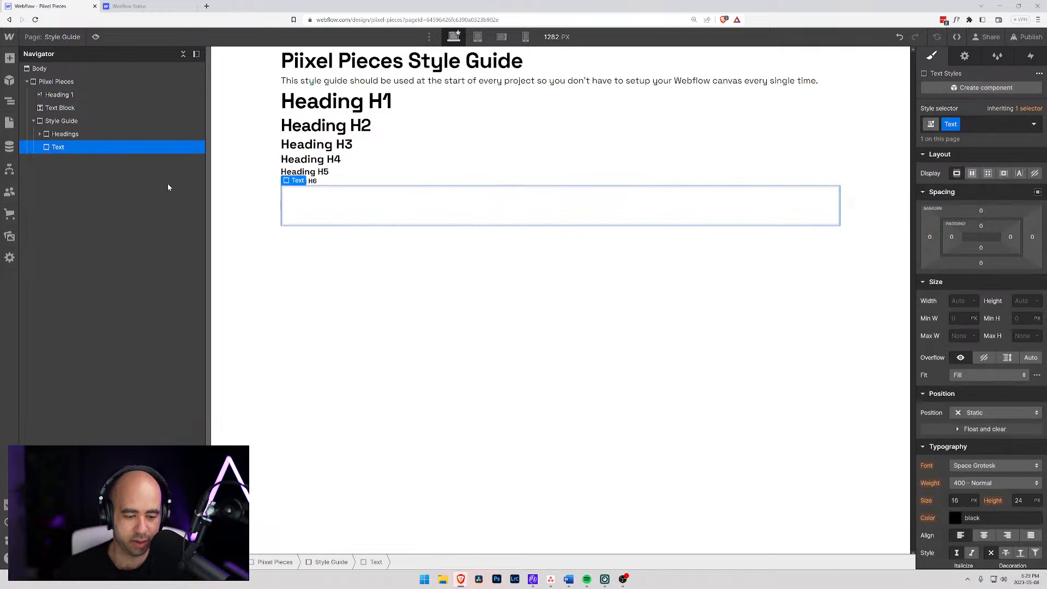
key(ctrl+k)
text(p)
key(Return)
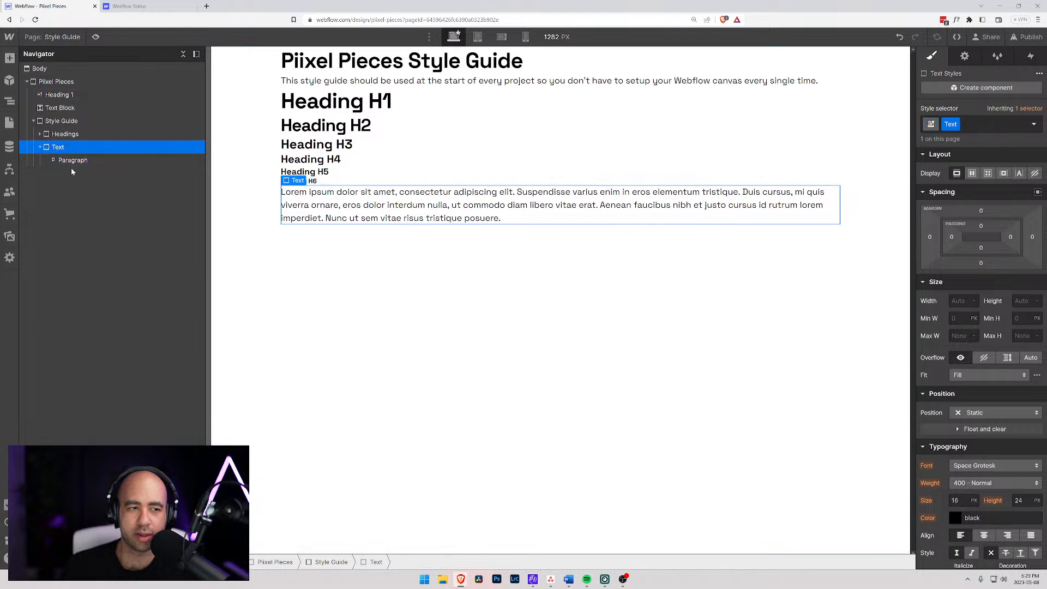
- Set the bottom margin of the All Paragraphs tag to 1 em
click(933, 125)
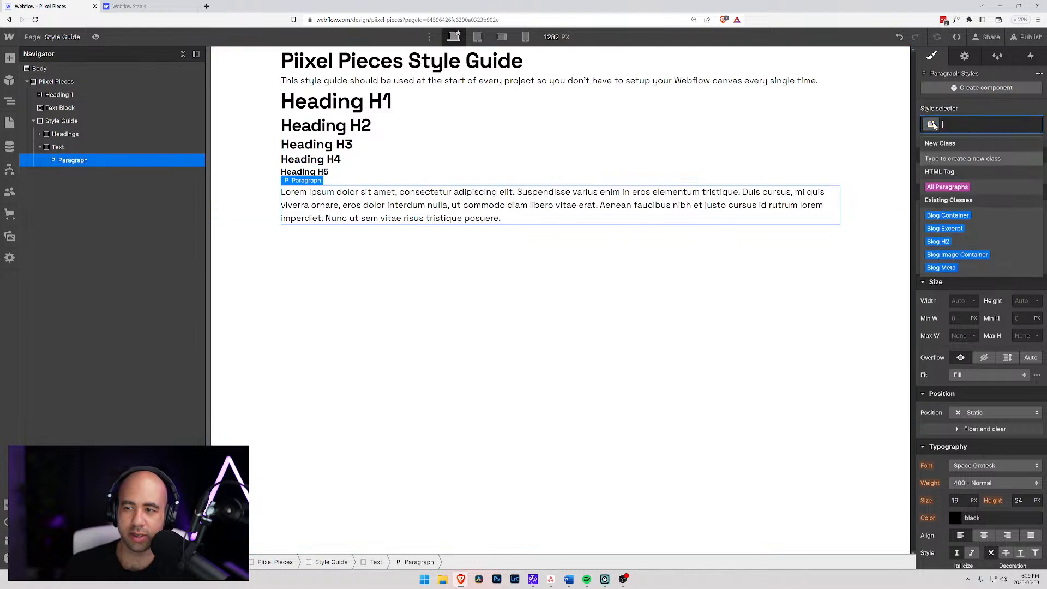
click(947, 187)
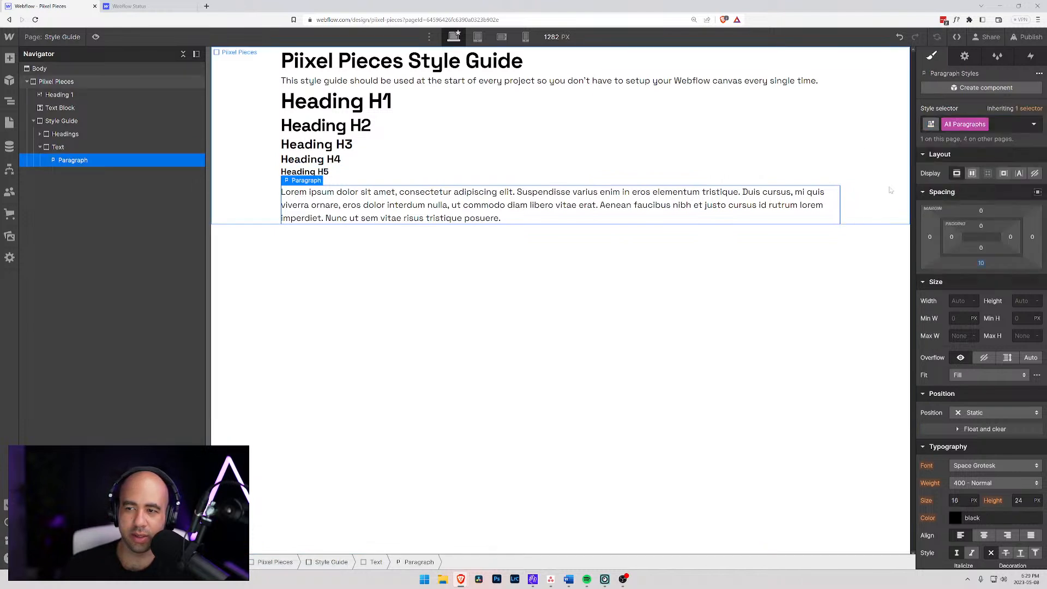
click(981, 263)
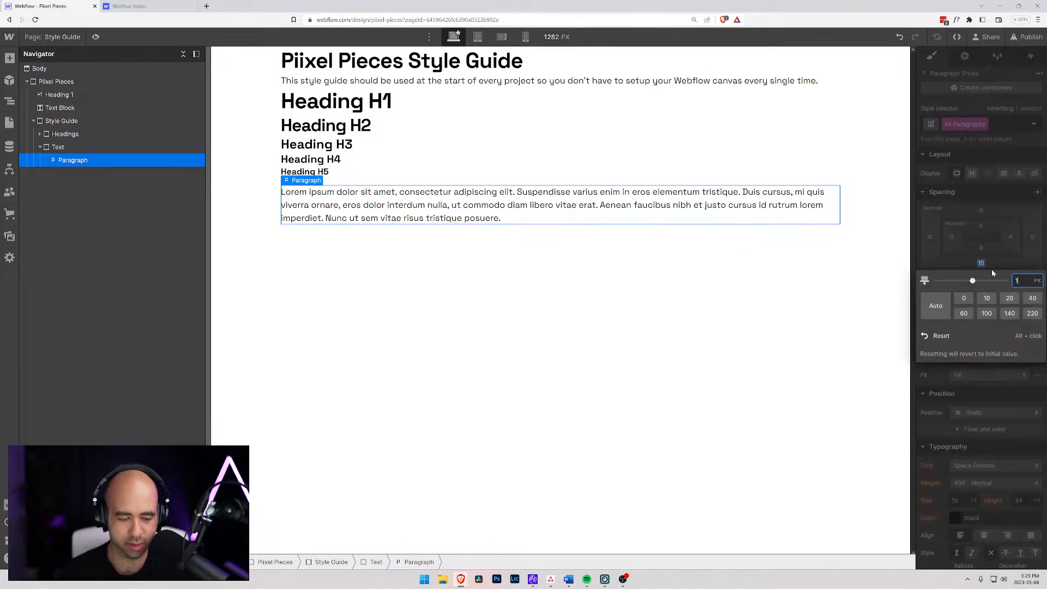
text(1em)
key(Return)
- Set the All Paragraphs tag to a font size of 1 em and a line height of 1.25 em
scroll(989, 272, down, 3)
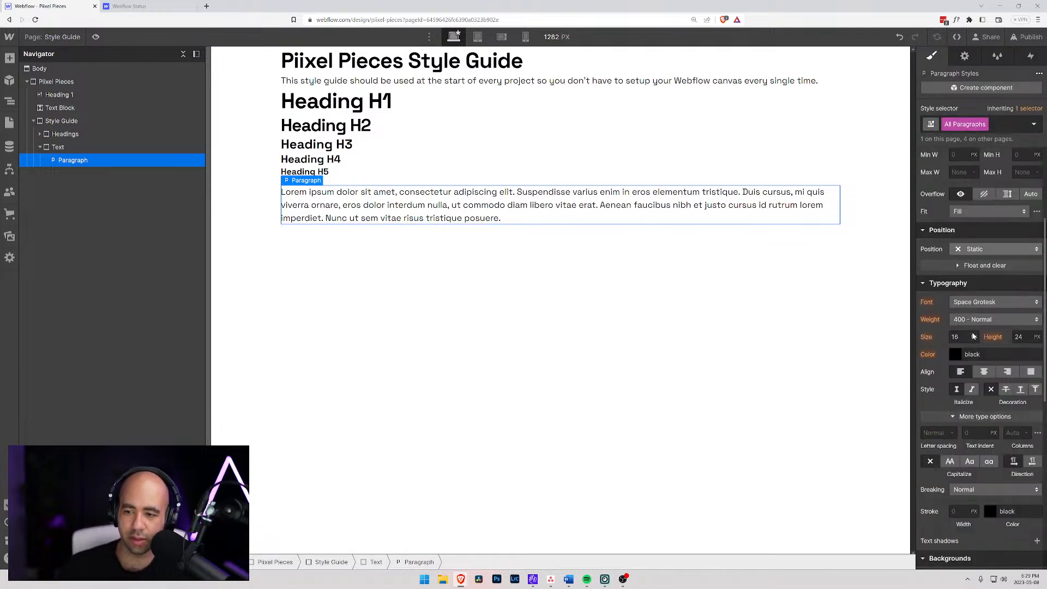
click(976, 338)
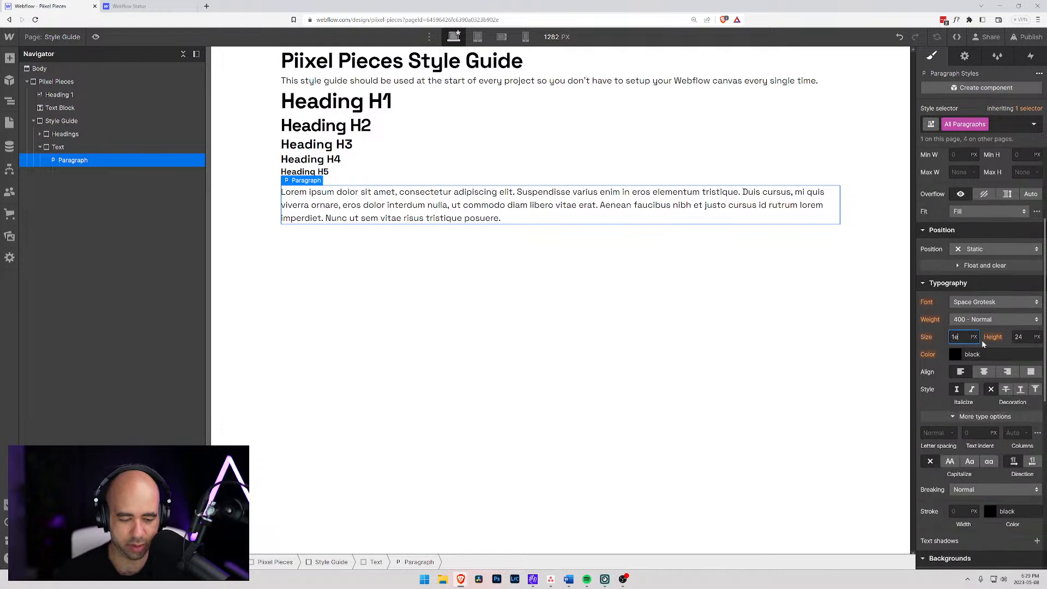
text(1em)
key(Tab)
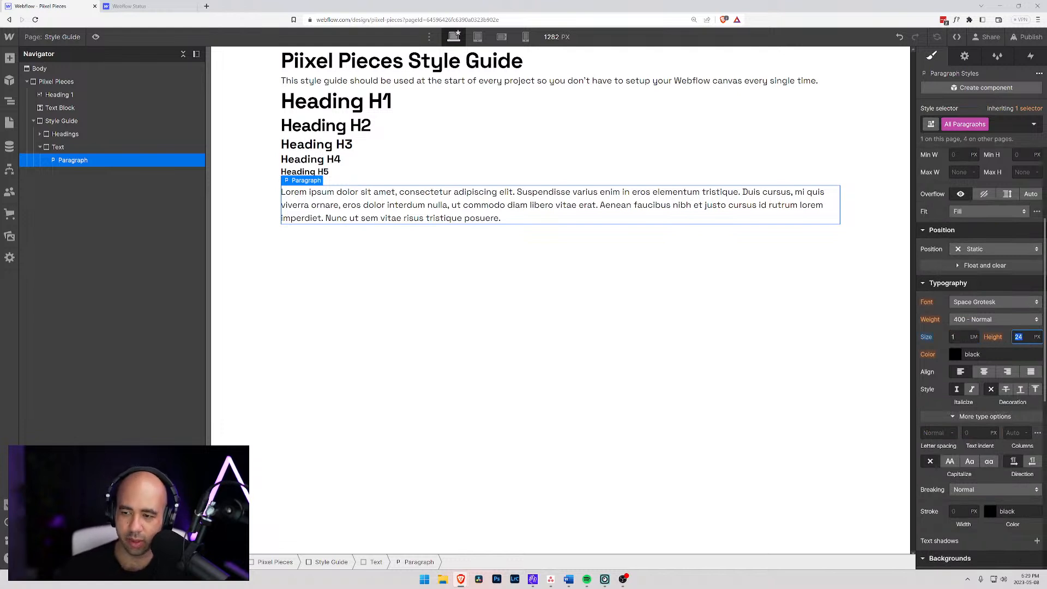
text(25em)
key(Return)
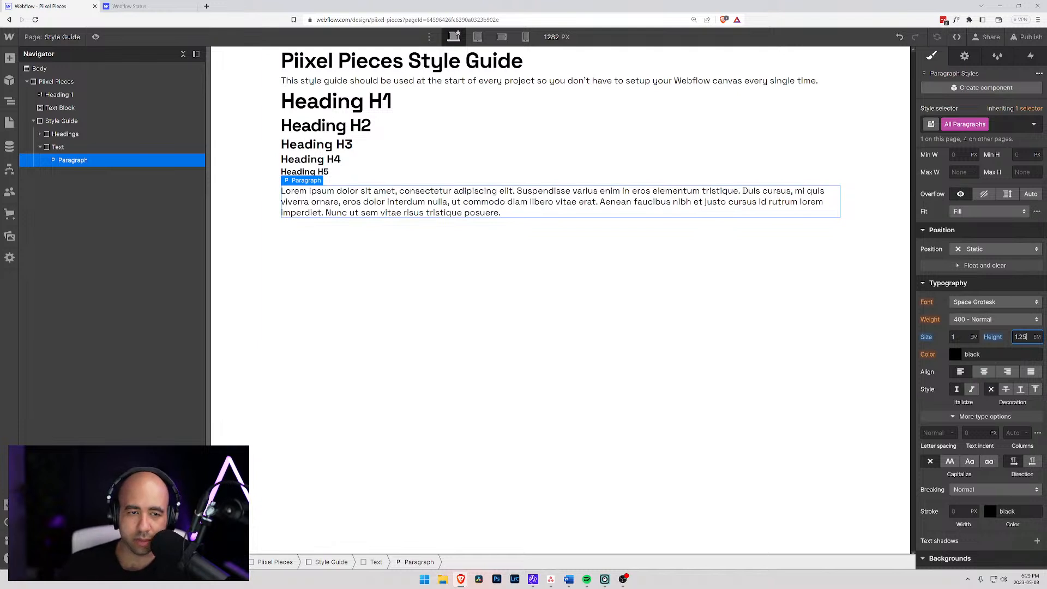
- Try a line height of 1.5 em on the All Paragraphs tag and set it back to 1.25 em
key(BackSpace)
key(BackSpace)
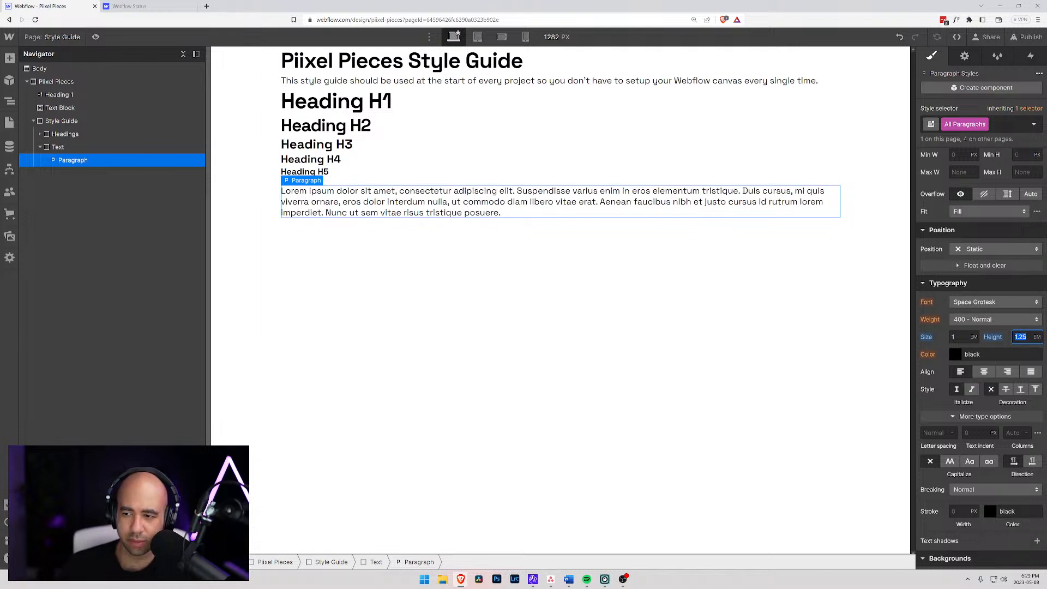
text(5)
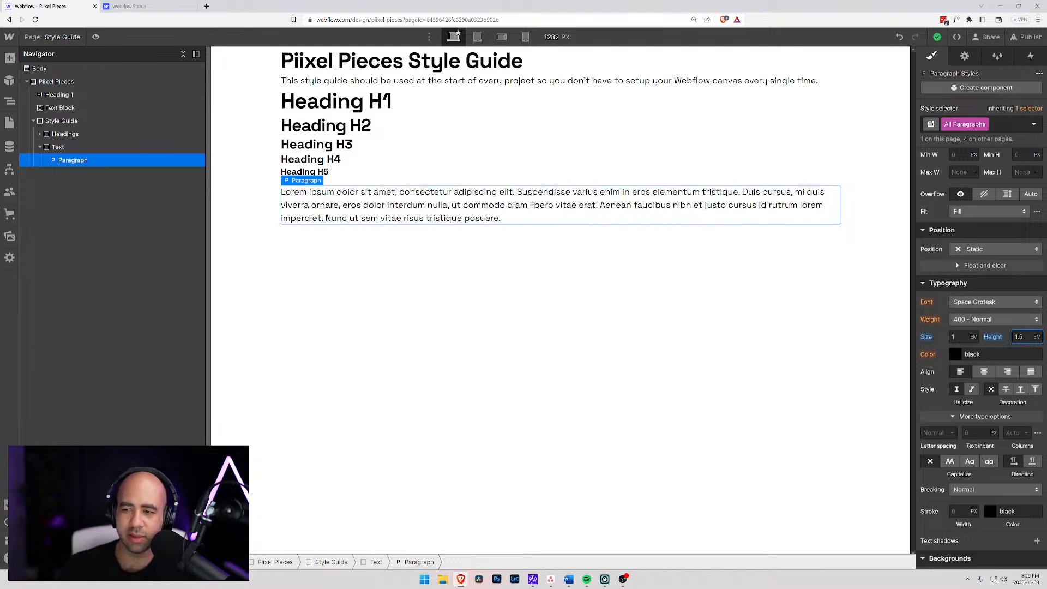
key(BackSpace)
text(2)
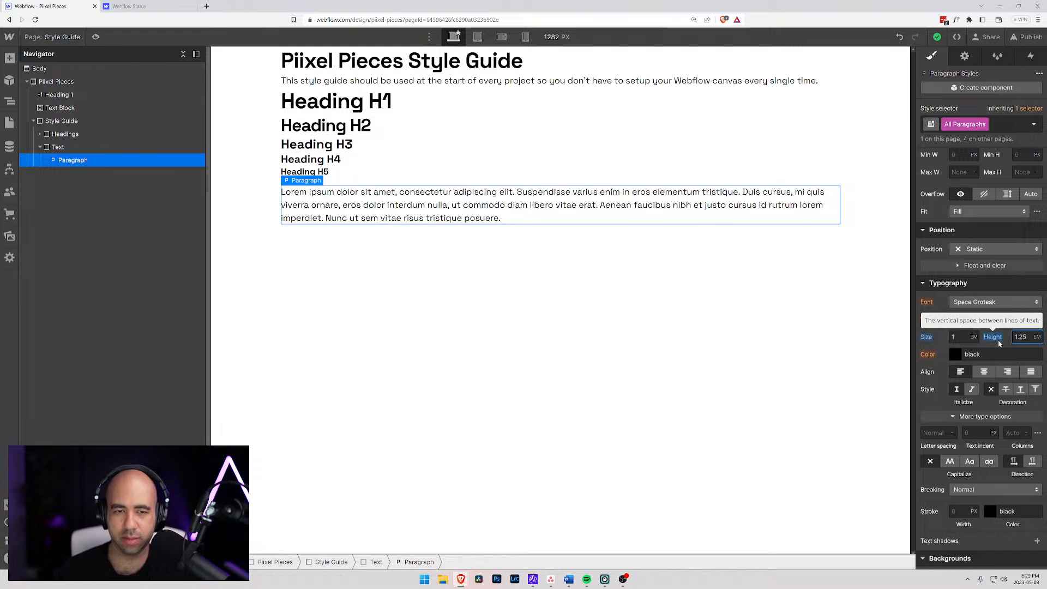
key(Return)
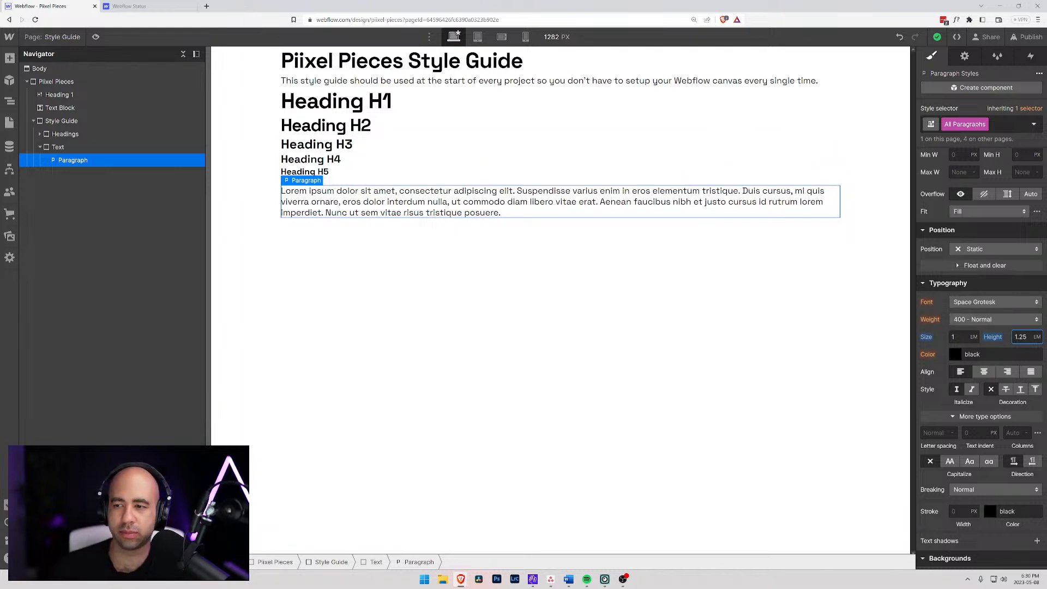
- Compare the H5 and H6 heading styles with the paragraph's All Paragraphs tag styles
scroll(990, 320, up, 3)
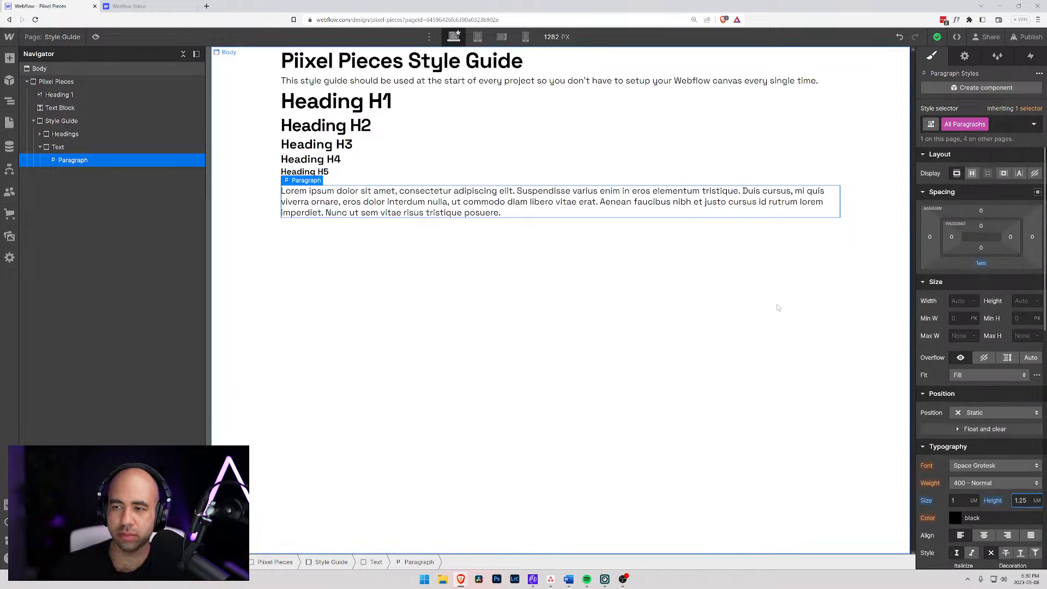
click(339, 172)
click(338, 181)
click(340, 200)
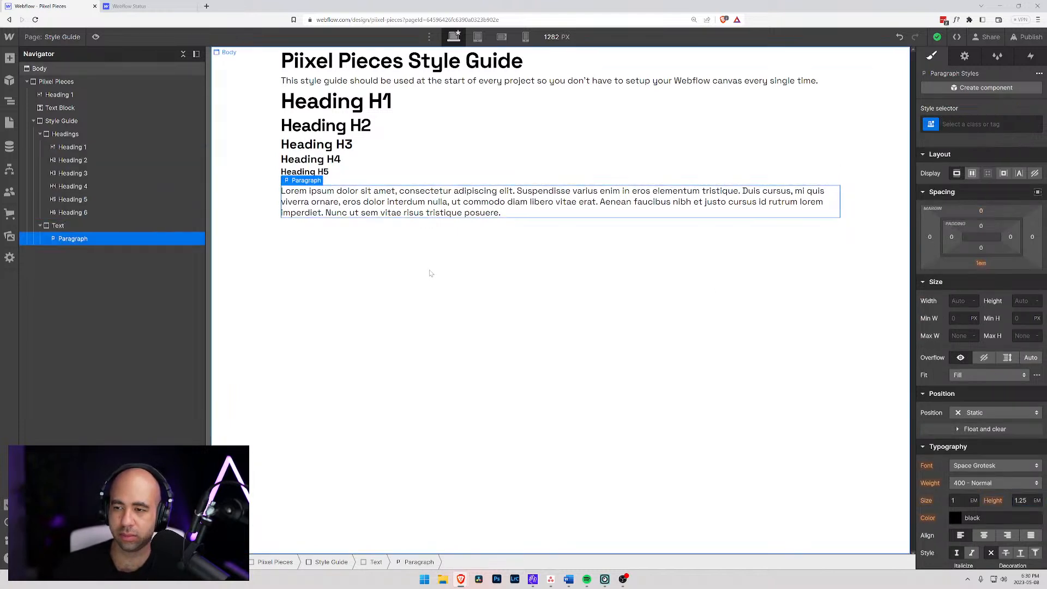
click(932, 125)
click(949, 187)
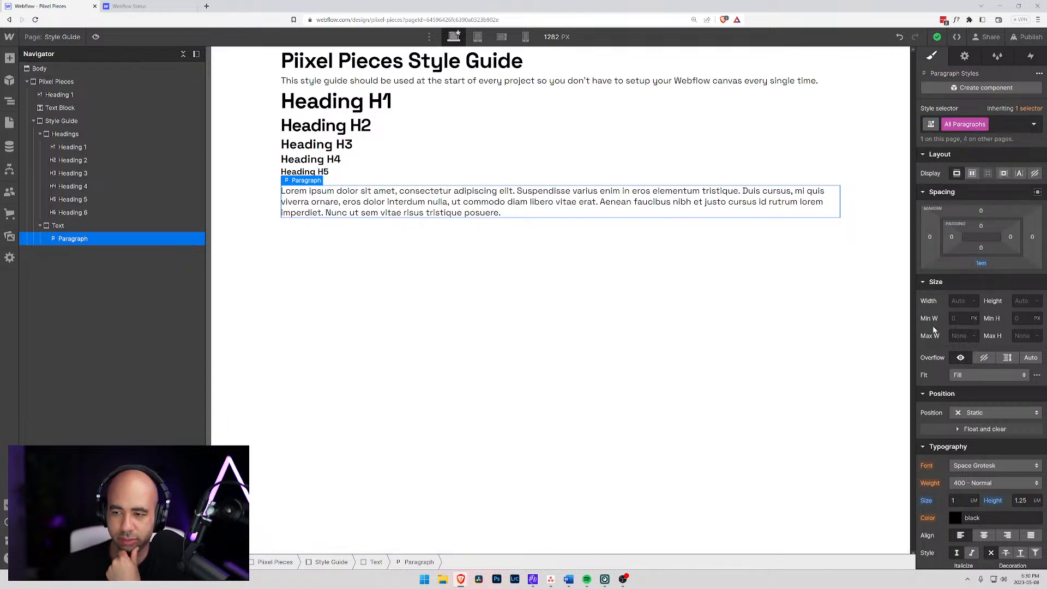
scroll(970, 374, down, 5)
scroll(953, 368, up, 2)
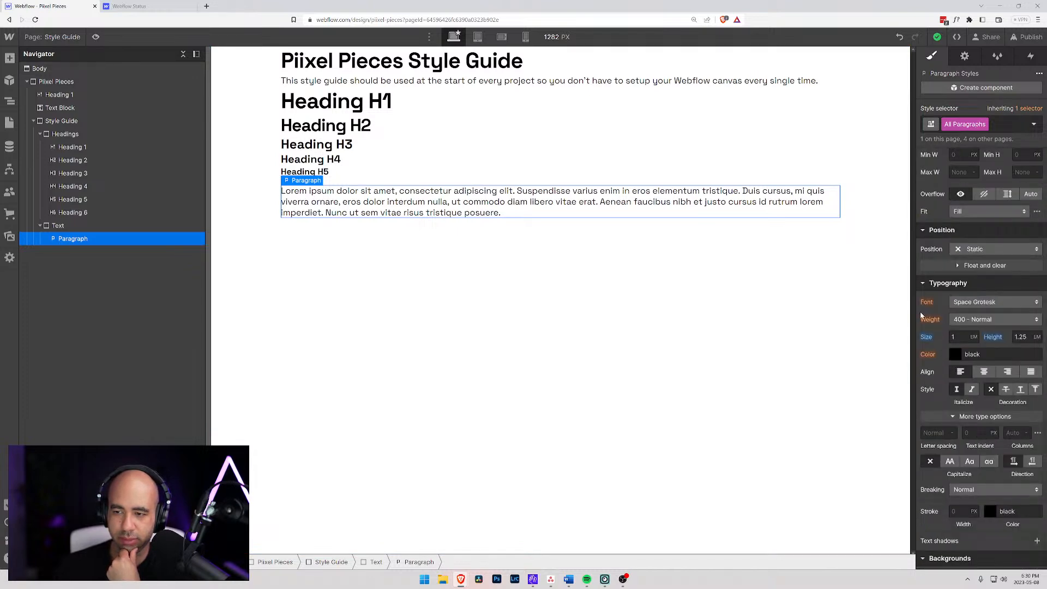
scroll(921, 316, up, 4)
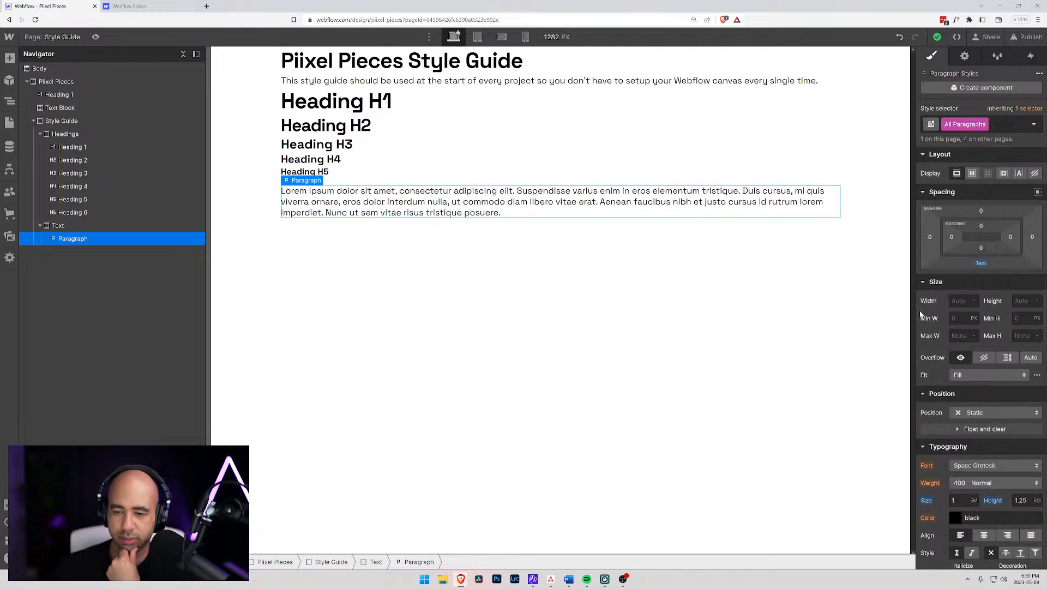
- Add a Block Quote element inside the Text div block, below the paragraph
click(58, 227)
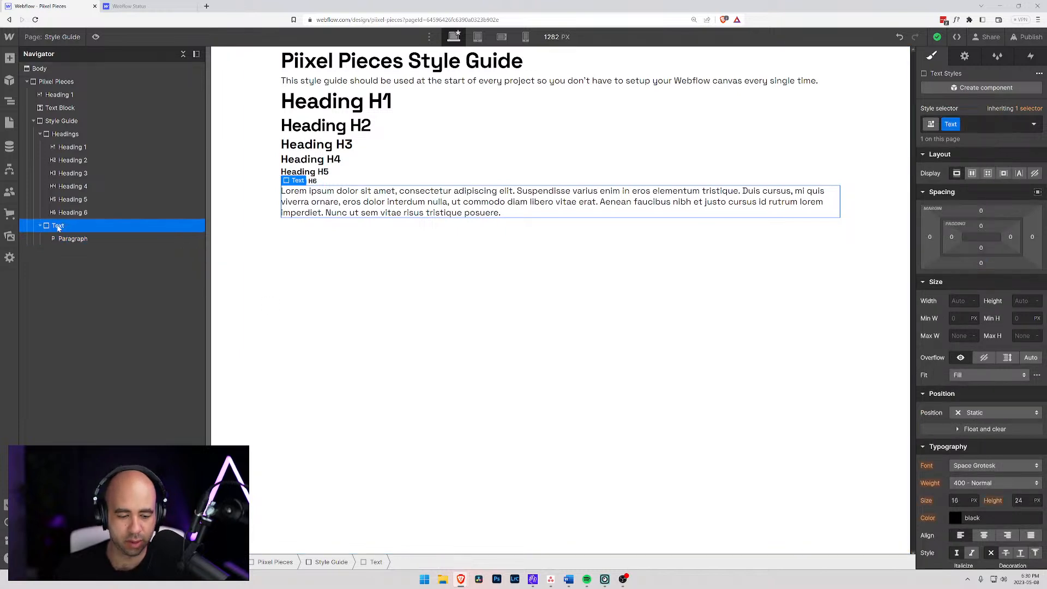
key(ctrl+k)
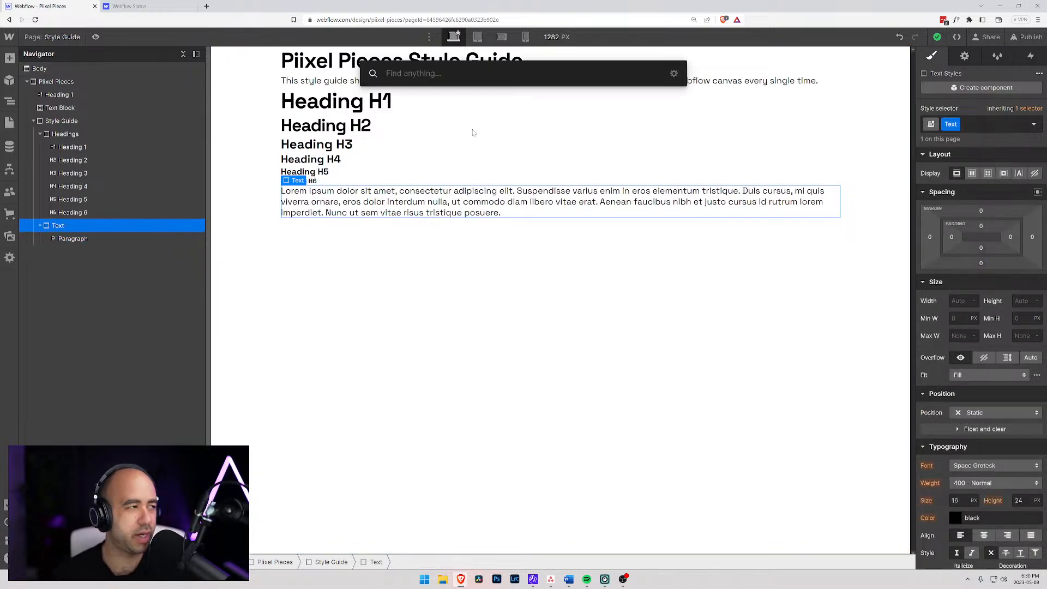
text(qu)
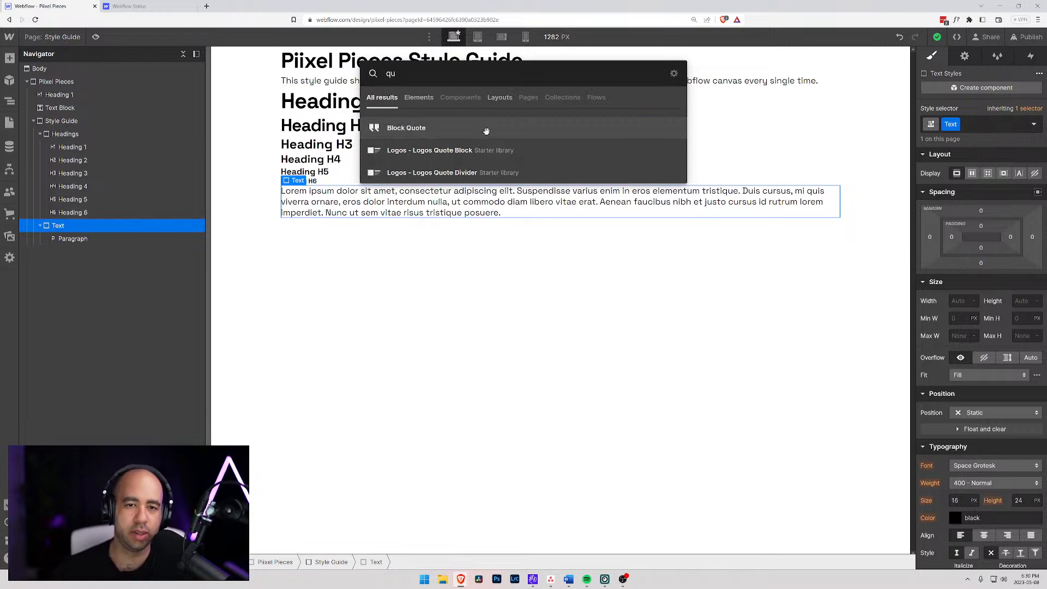
click(485, 131)
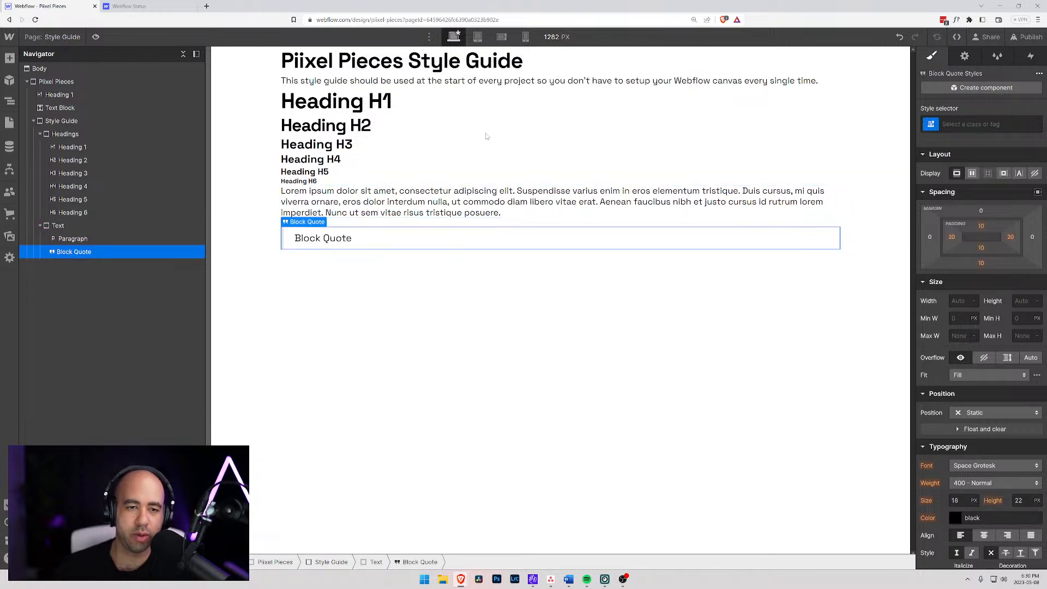
- Select the All Block Quotes tag for the block quote and set its font size to 1.5 em and line height to 1.25 em
click(932, 124)
click(950, 192)
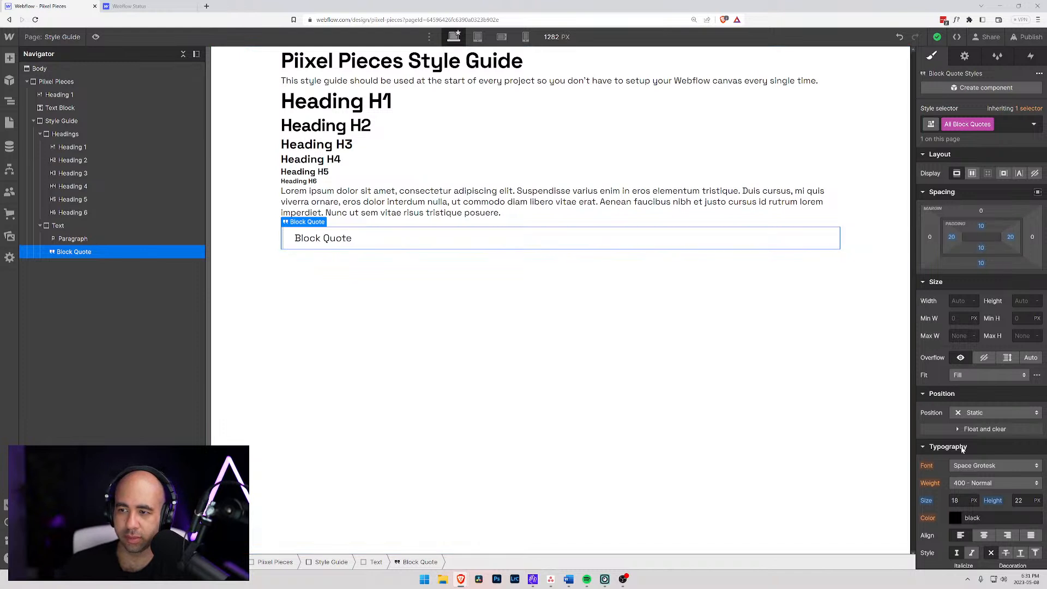
click(955, 500)
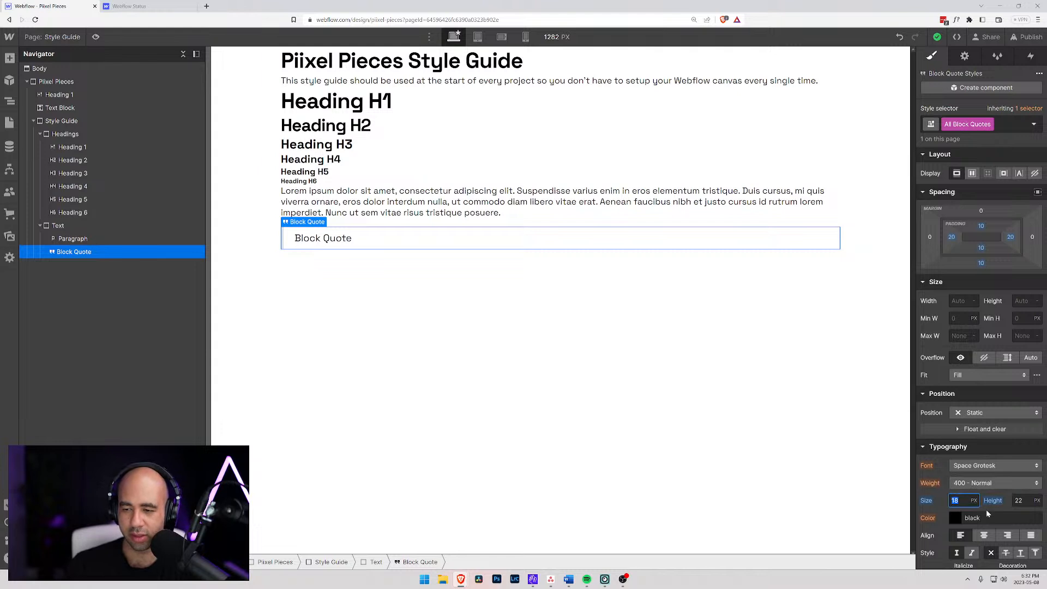
text(1)
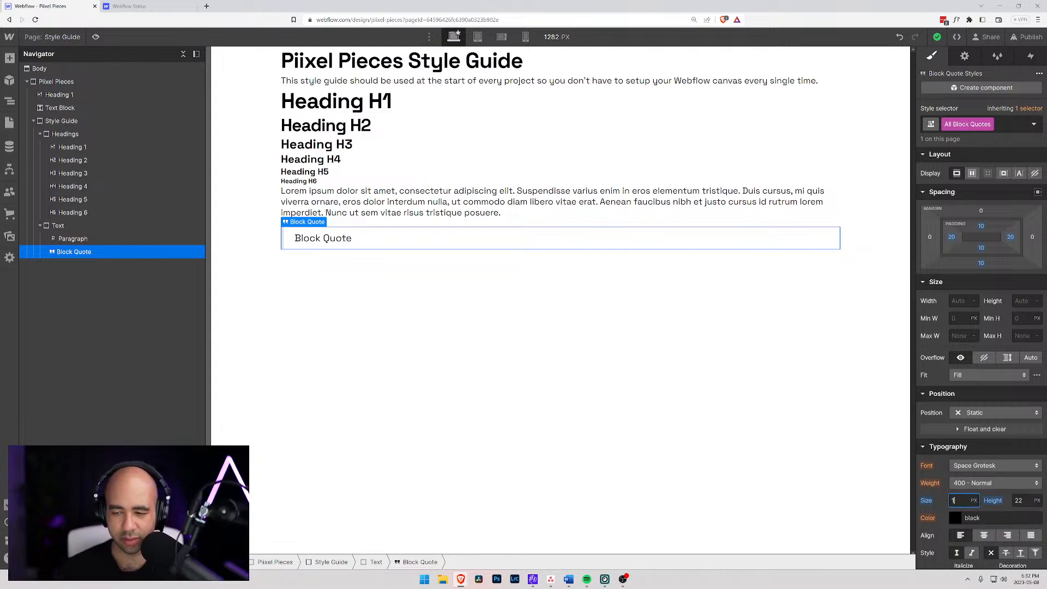
text(.5em)
key(Return)
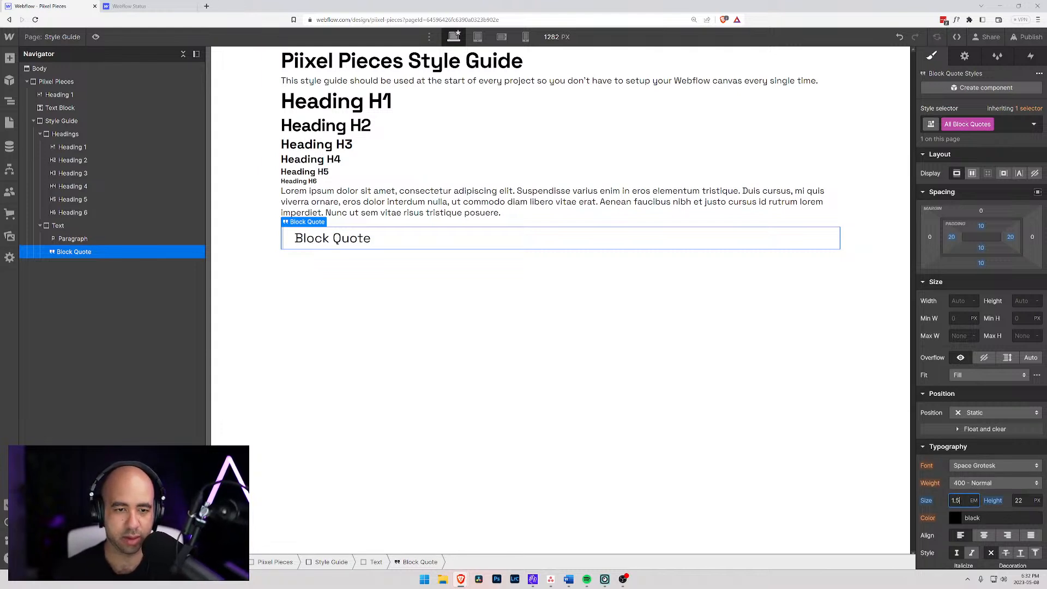
key(Tab)
text(1.25em)
key(Return)
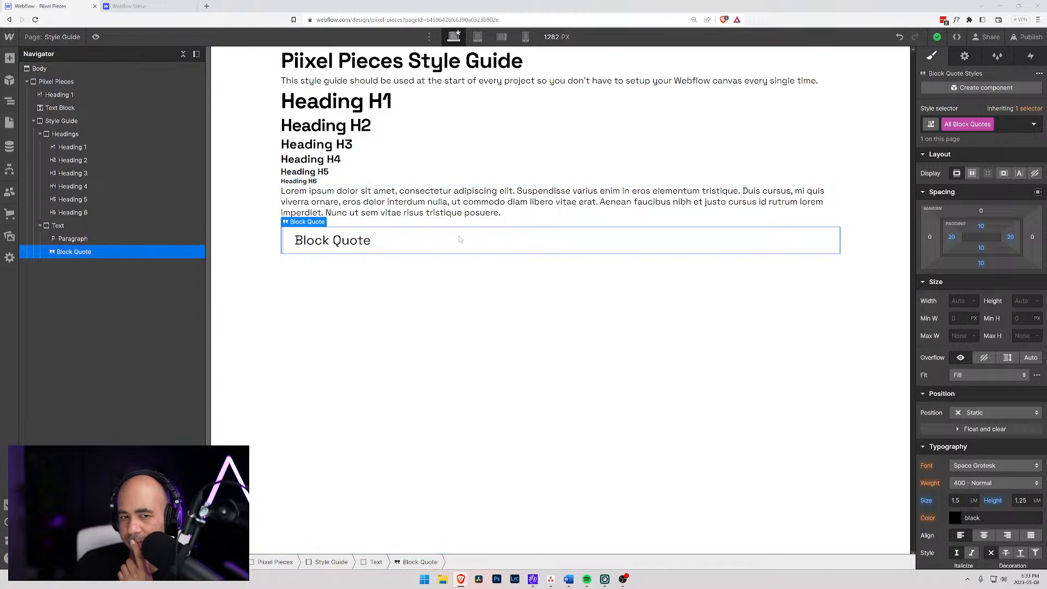
key(ctrl+Return)
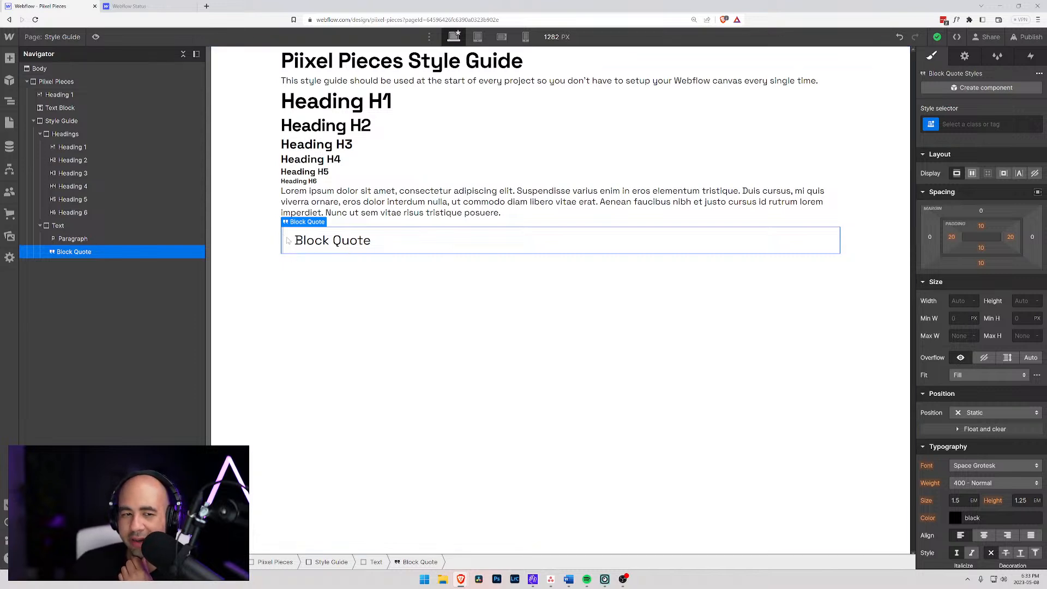
scroll(923, 429, down, 10)
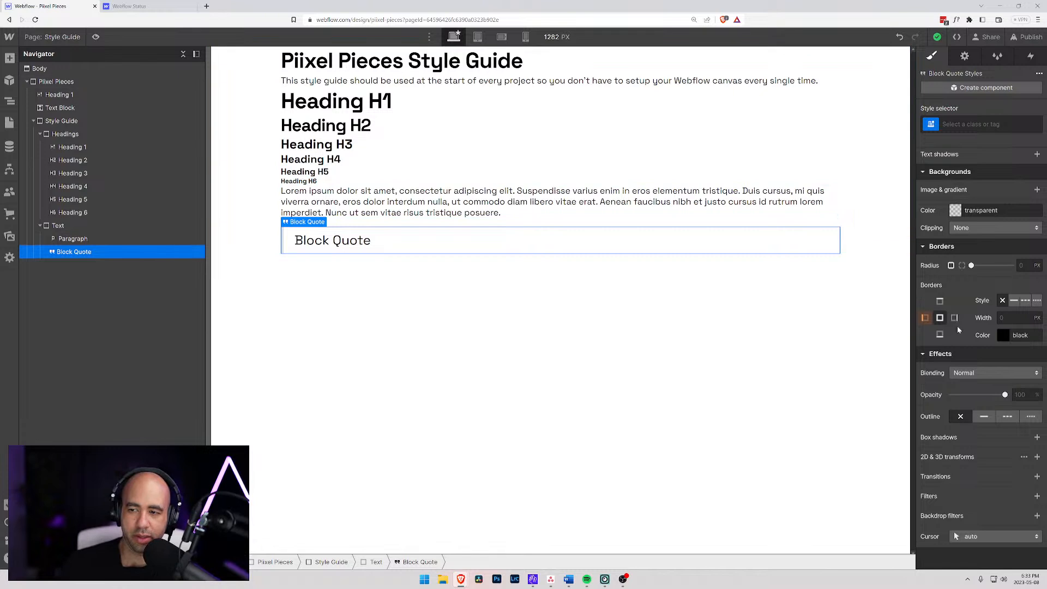
scroll(947, 321, up, 5)
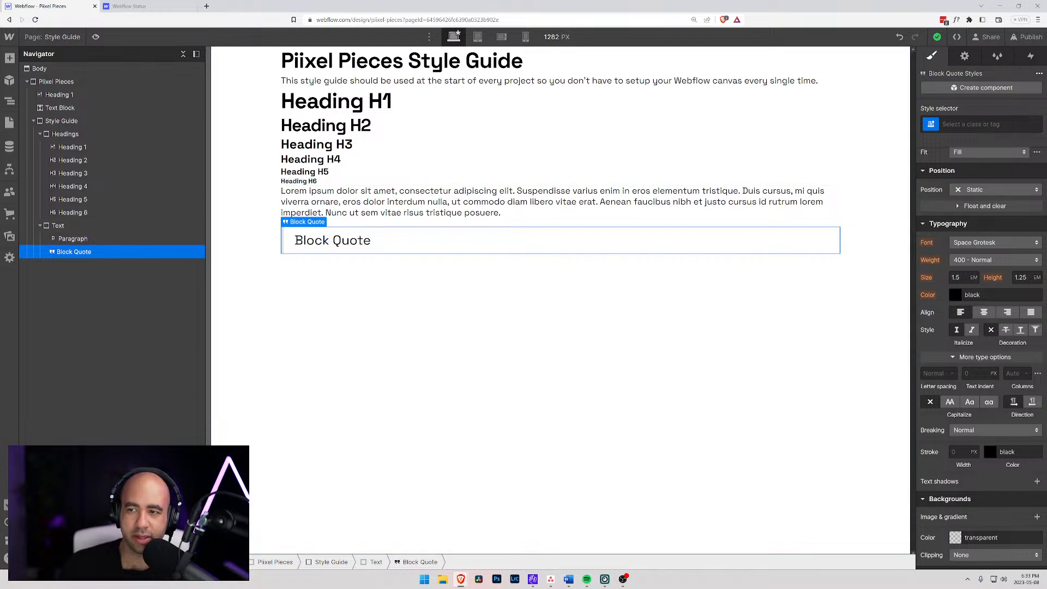
- Set the padding of the All Block Quotes tag to 0 on all four sides
click(998, 123)
click(960, 187)
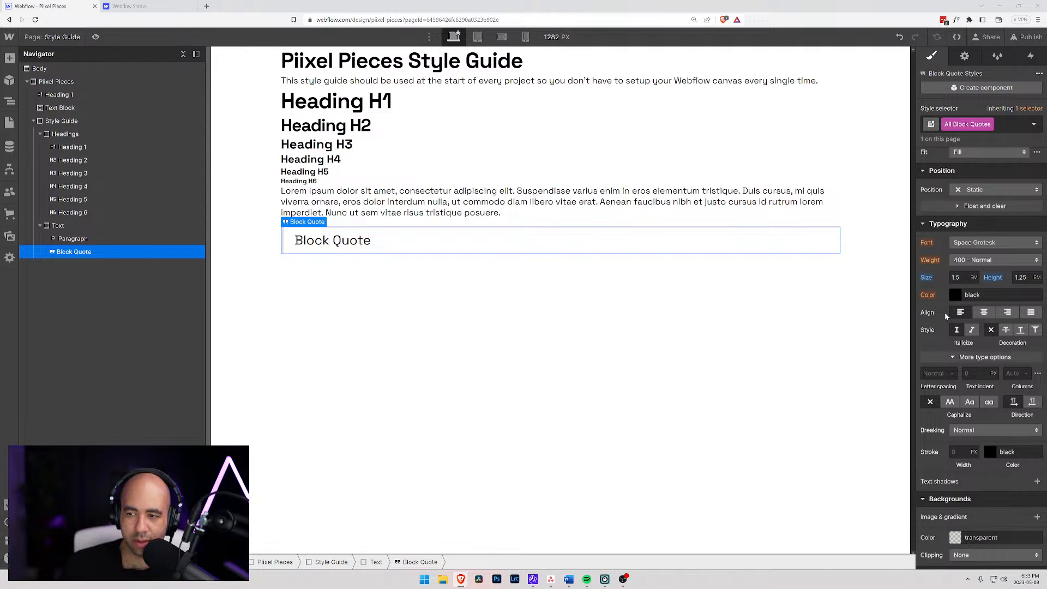
scroll(948, 273, up, 4)
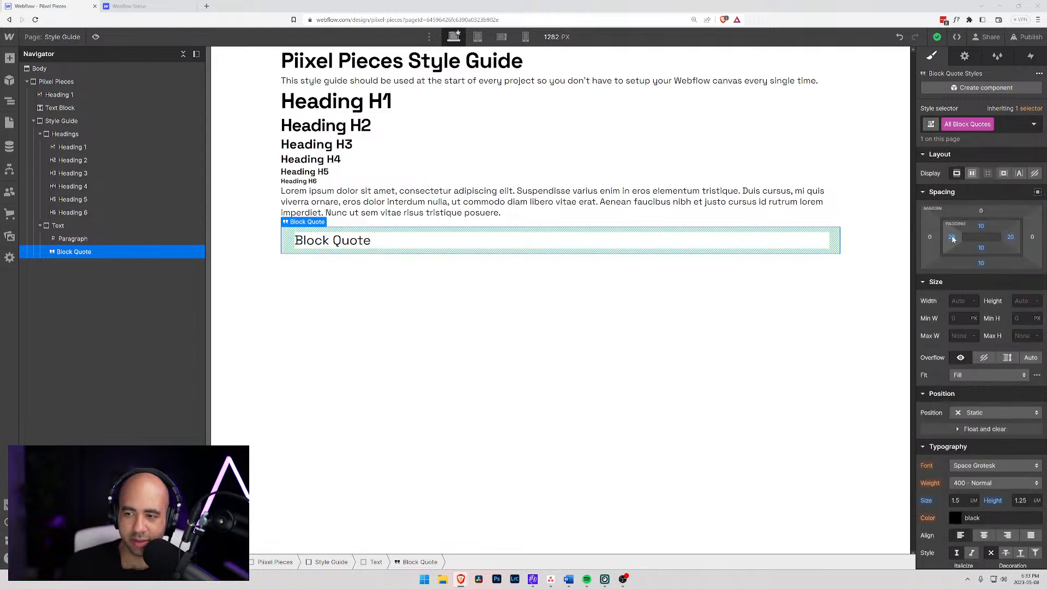
click(953, 239)
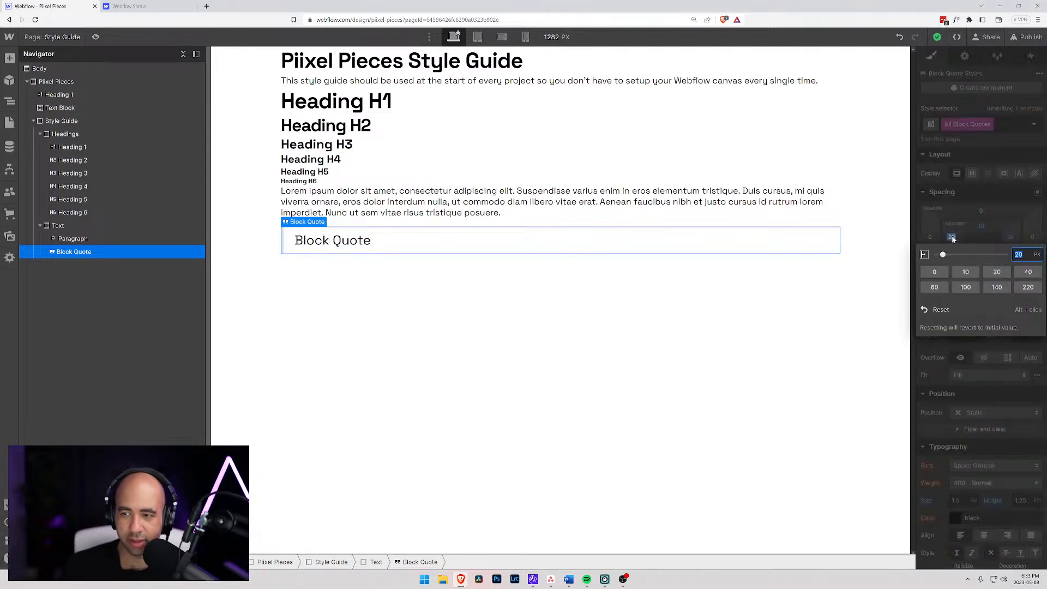
click(935, 272)
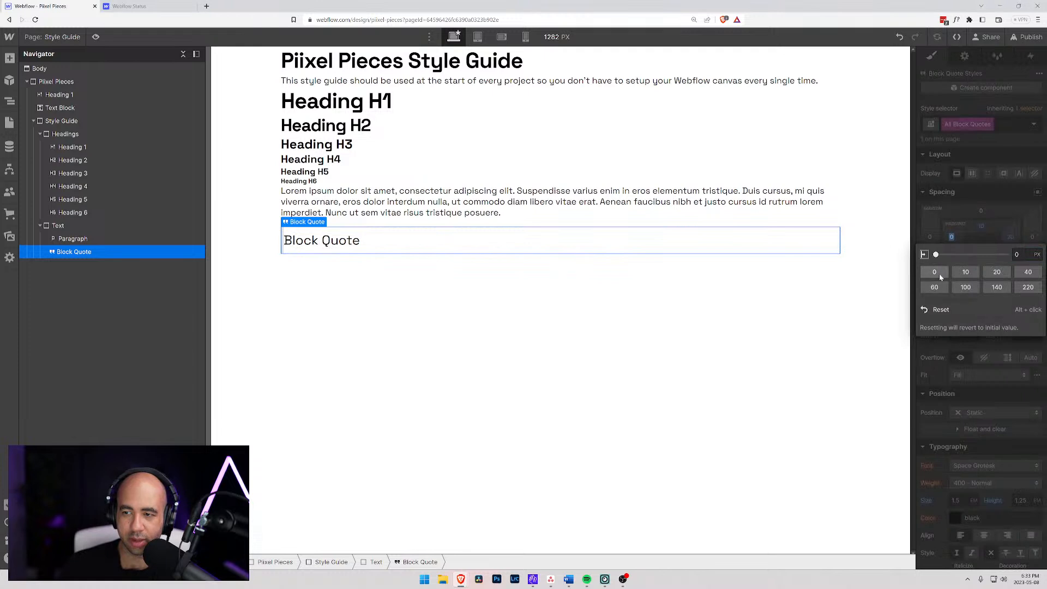
click(952, 238)
drag(952, 238, 987, 274)
key(ctrl+z)
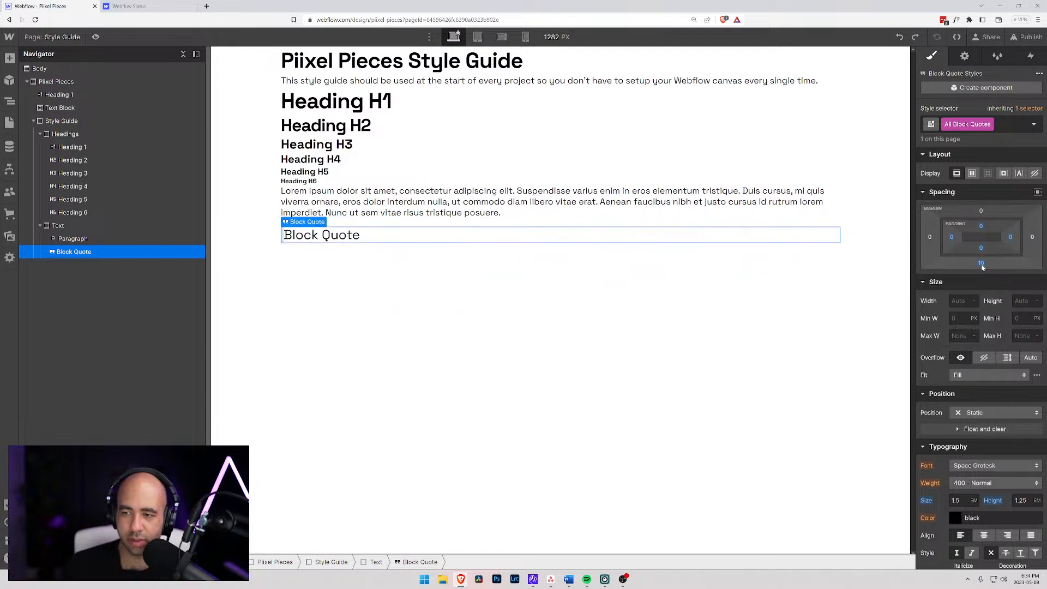
- Set the bottom margin of the All Block Quotes tag to 0
click(981, 264)
click(963, 298)
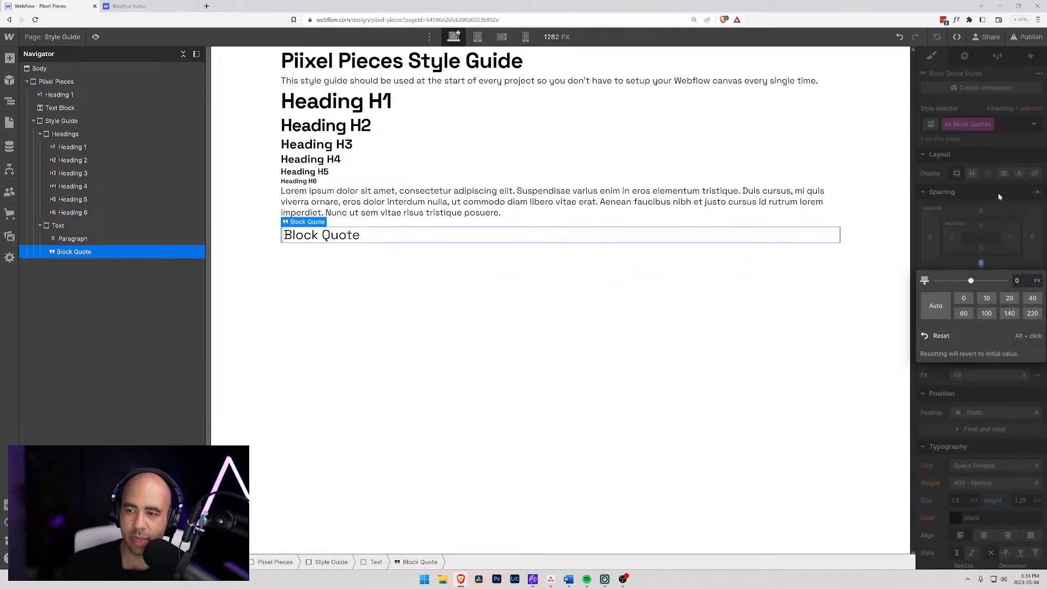
click(996, 194)
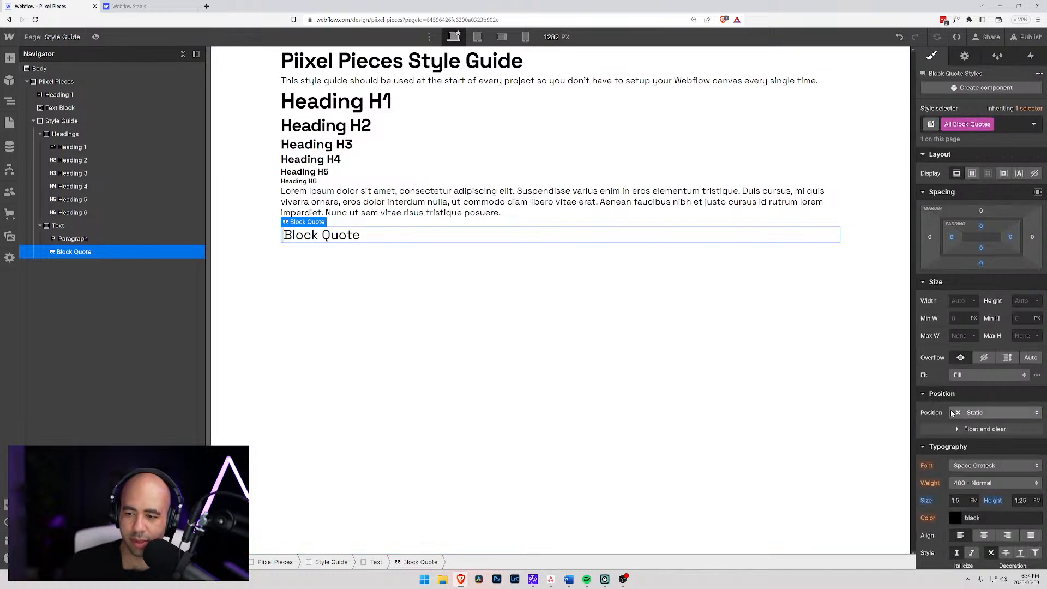
- Set the line height of the All Block Quotes tag to 1.5 em
scroll(951, 414, down, 2)
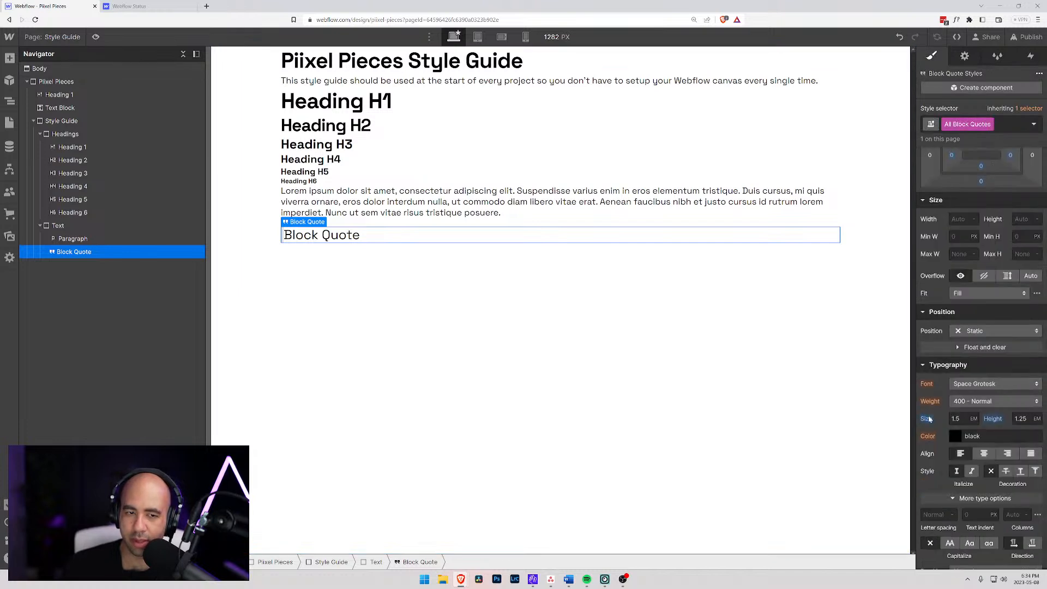
click(1016, 419)
text(1.5)
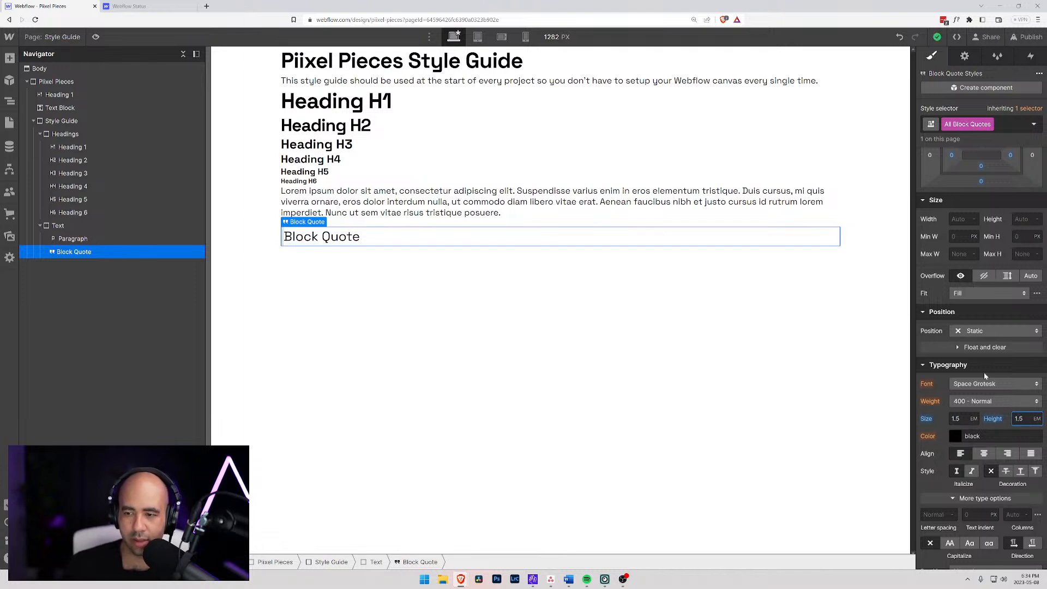
- Set the left border of the All Block Quotes tag to none and reset its border style, width and color
scroll(958, 347, down, 6)
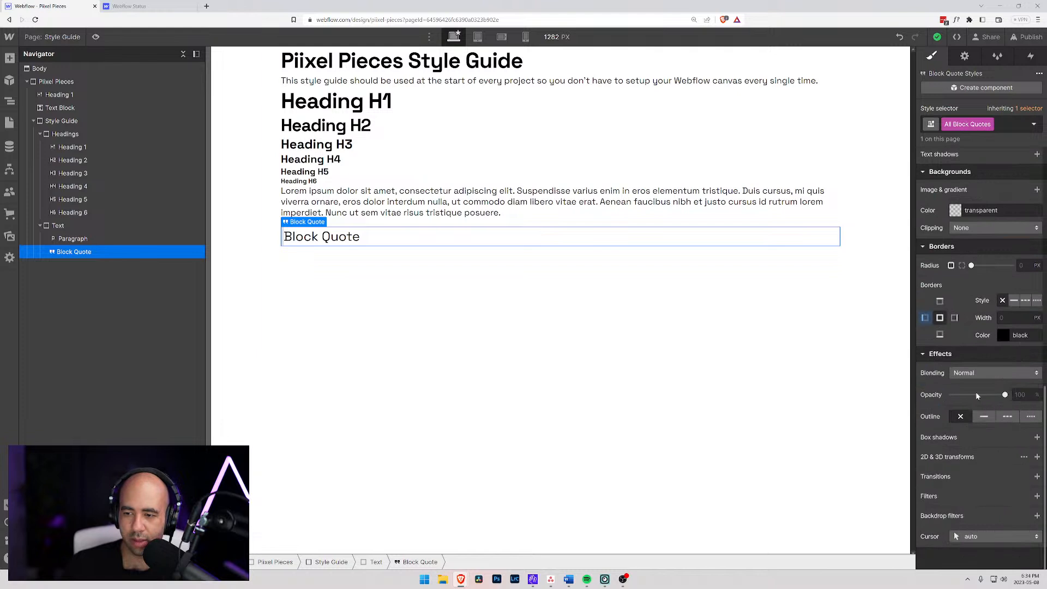
click(925, 319)
click(1002, 300)
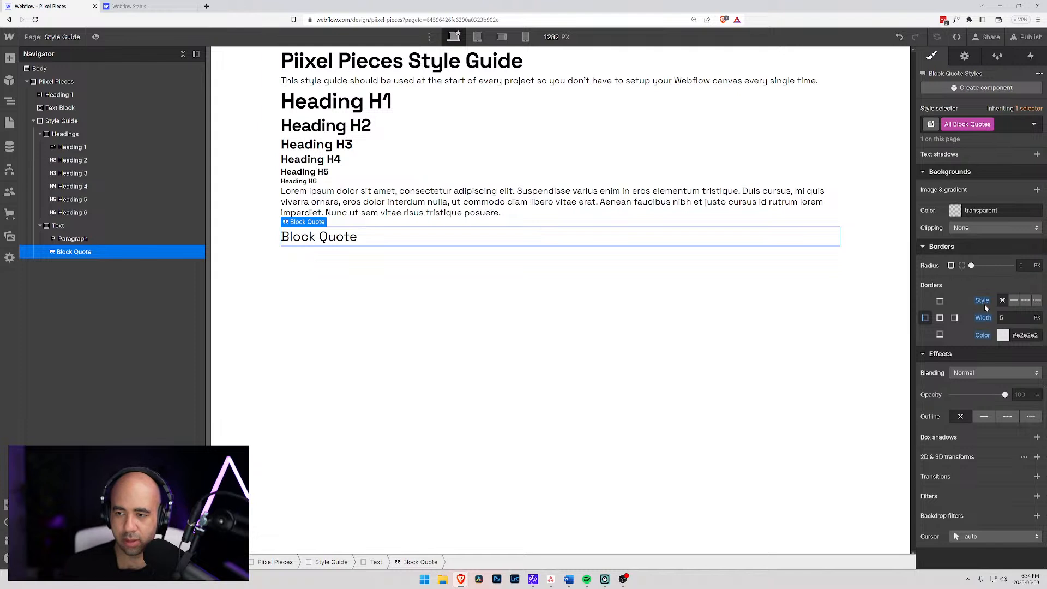
alt+click(983, 319)
alt+click(982, 336)
alt+click(981, 301)
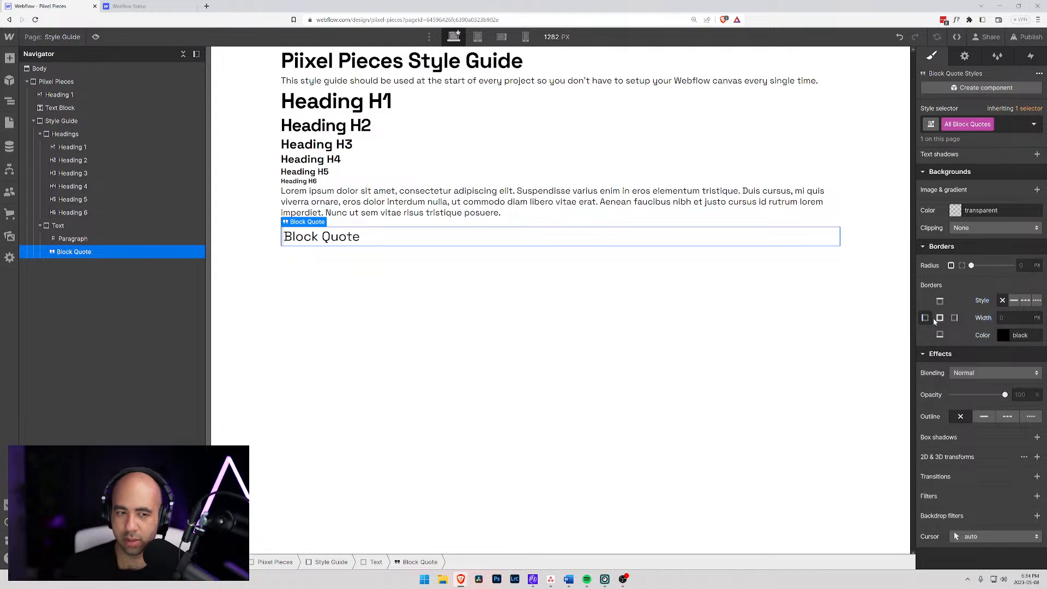
- Set the left border style to none on the block quote element itself and reset the border's width and color
click(814, 328)
click(382, 207)
click(383, 240)
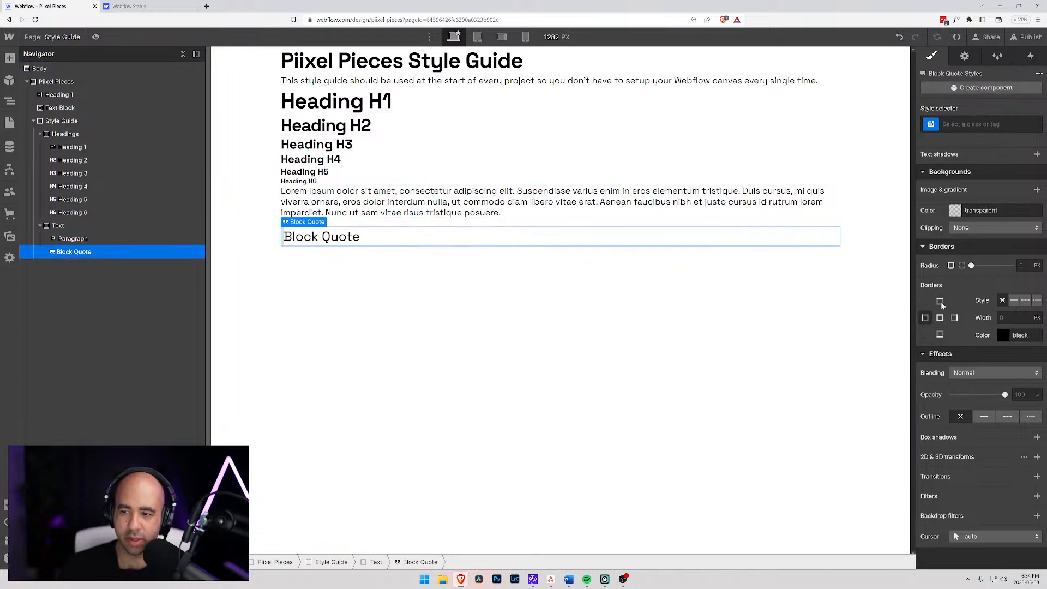
click(1015, 301)
click(1004, 302)
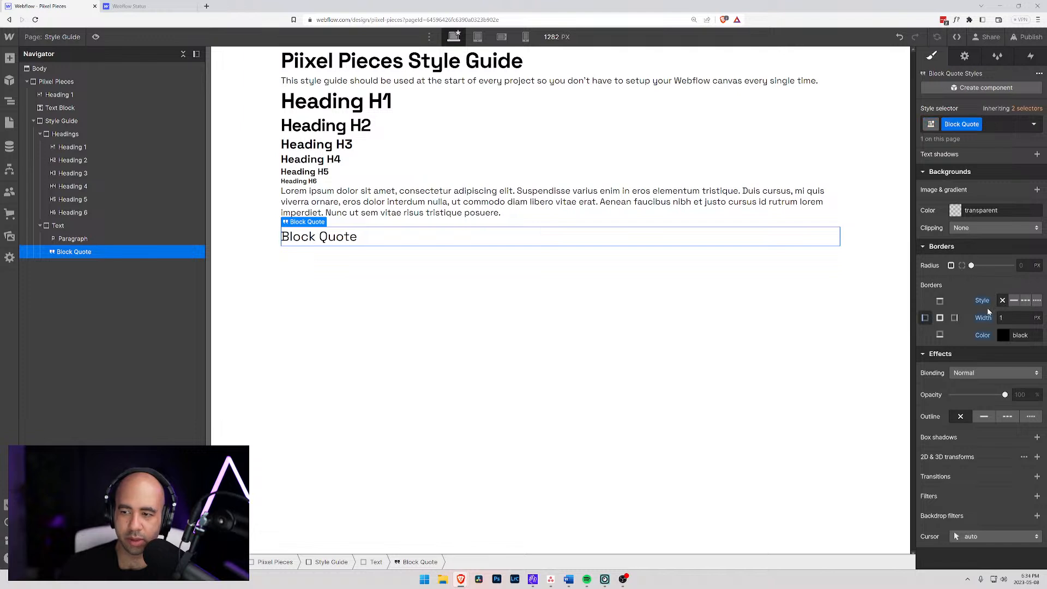
alt+click(982, 335)
click(926, 318)
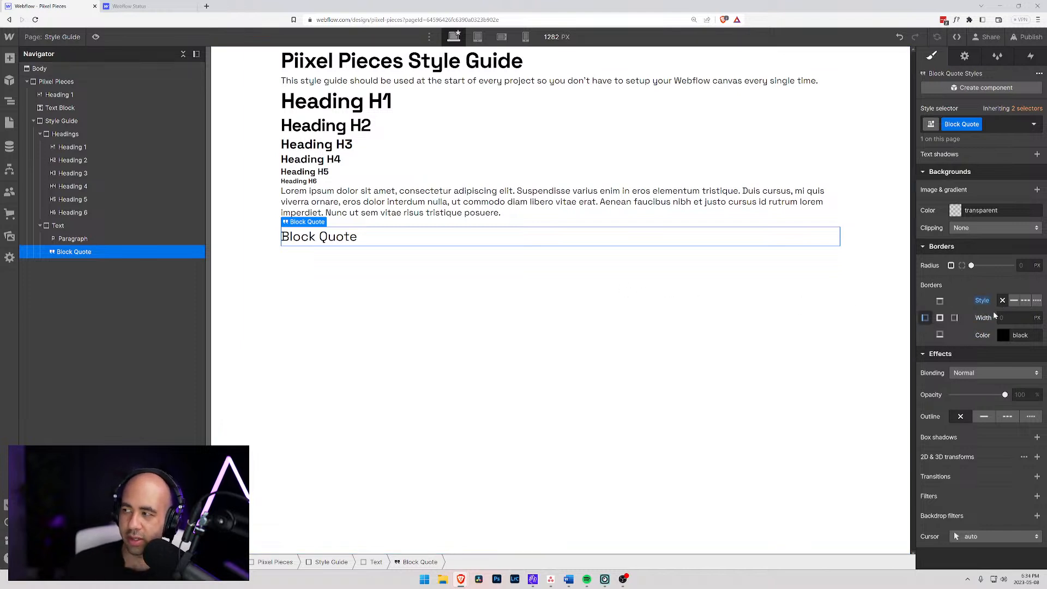
click(528, 273)
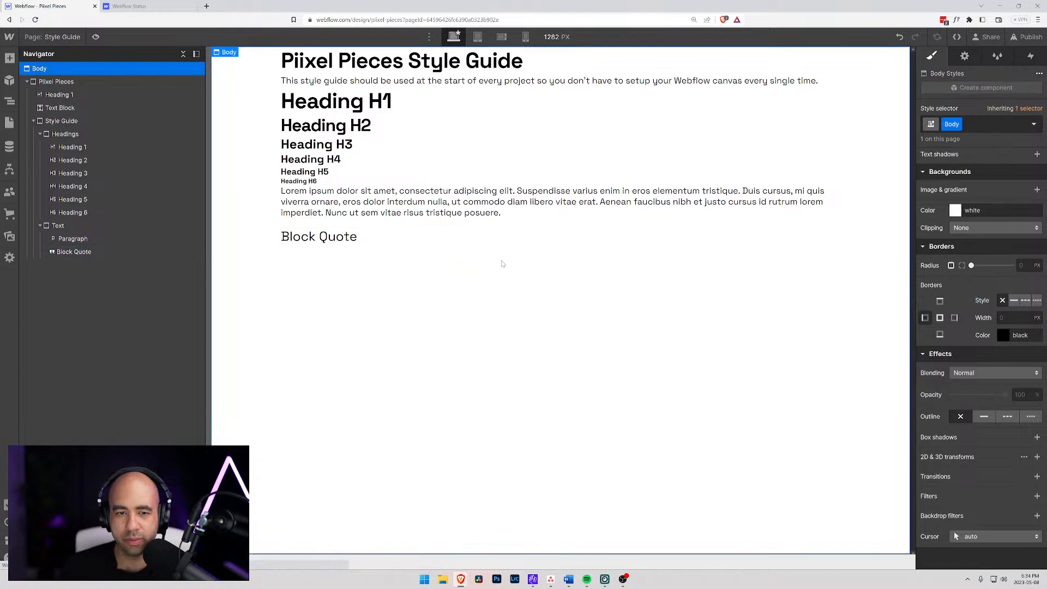
click(371, 235)
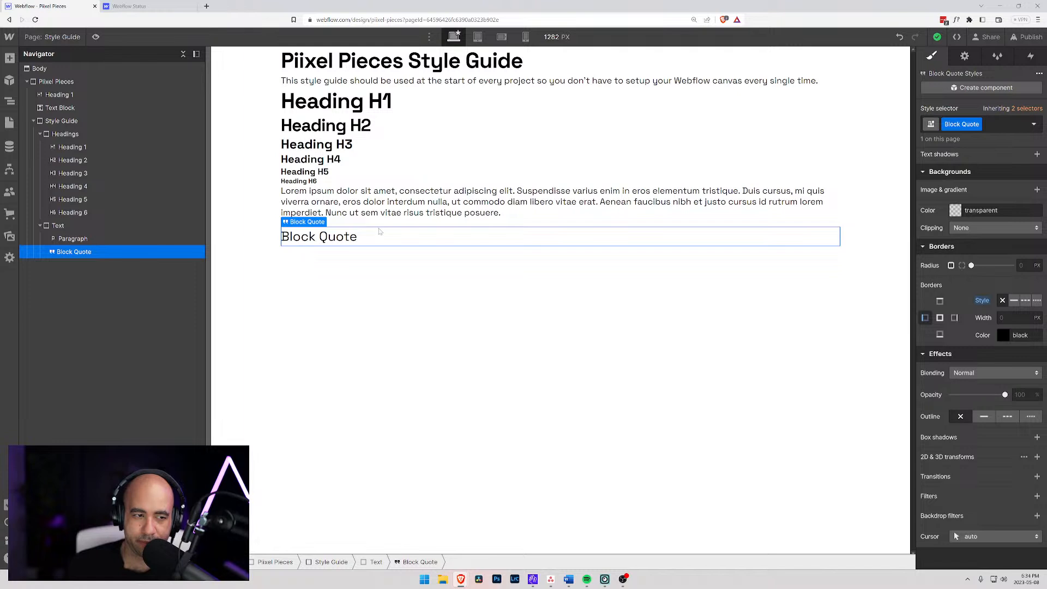
click(71, 238)
click(54, 228)
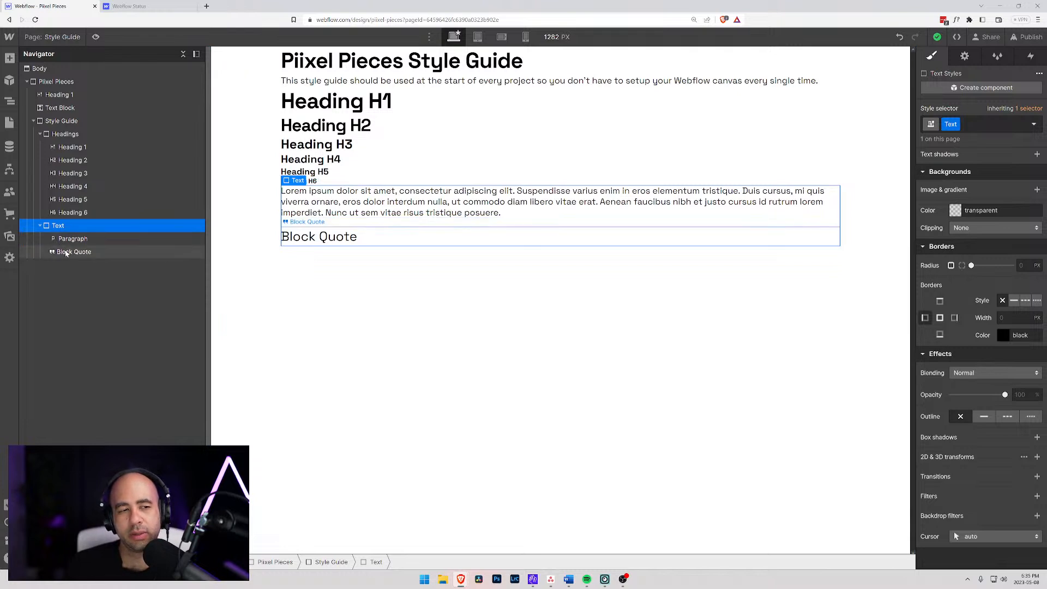
click(68, 252)
click(63, 239)
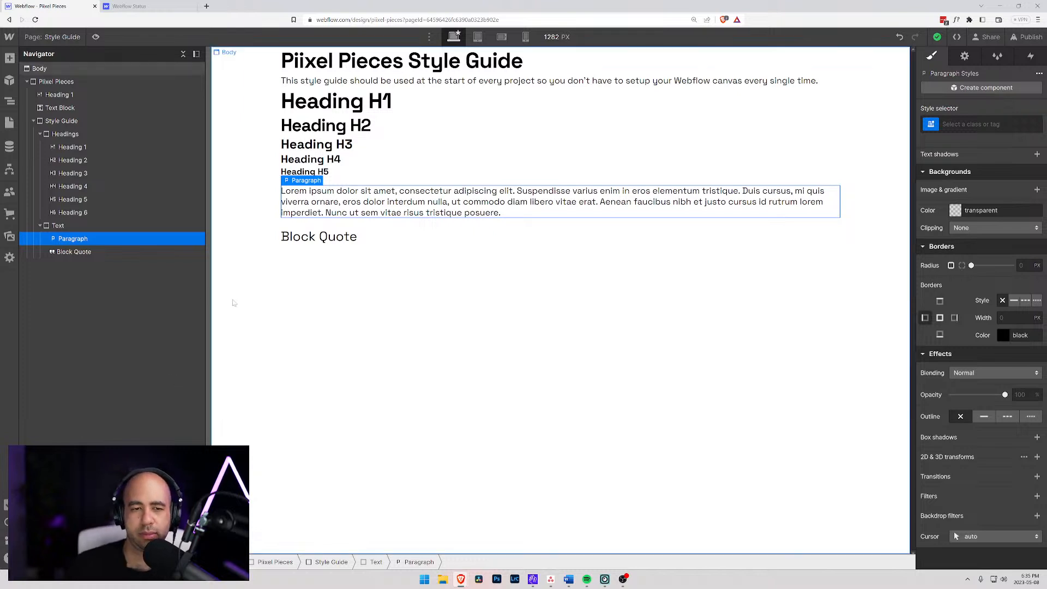
- Replace the block quote's placeholder text with the quoted sentence "This is a famous quote that was said by someone that is super famous and reconginsable"
double_click(350, 237)
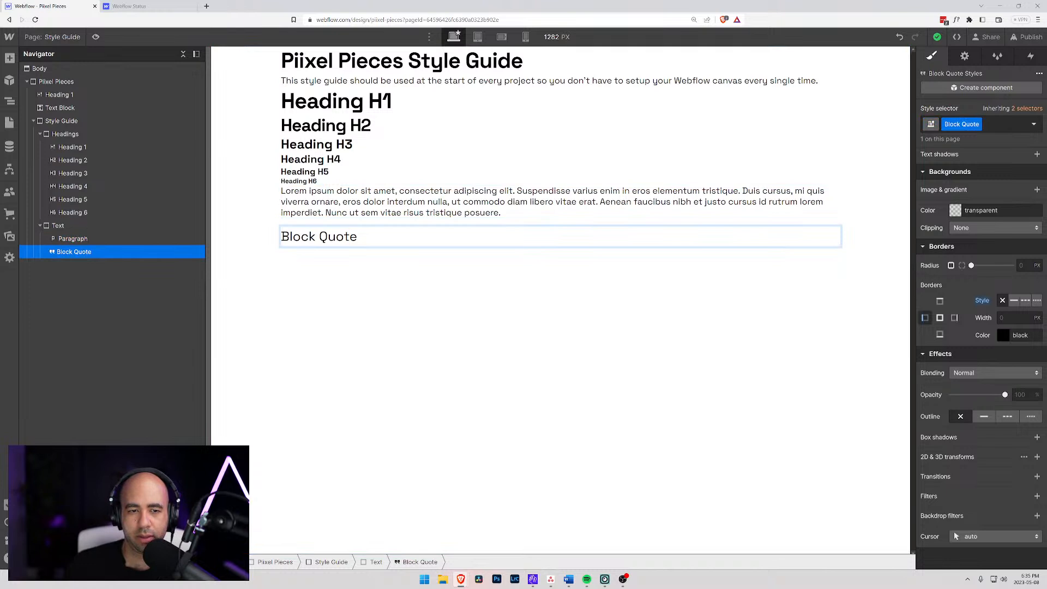
click(281, 238)
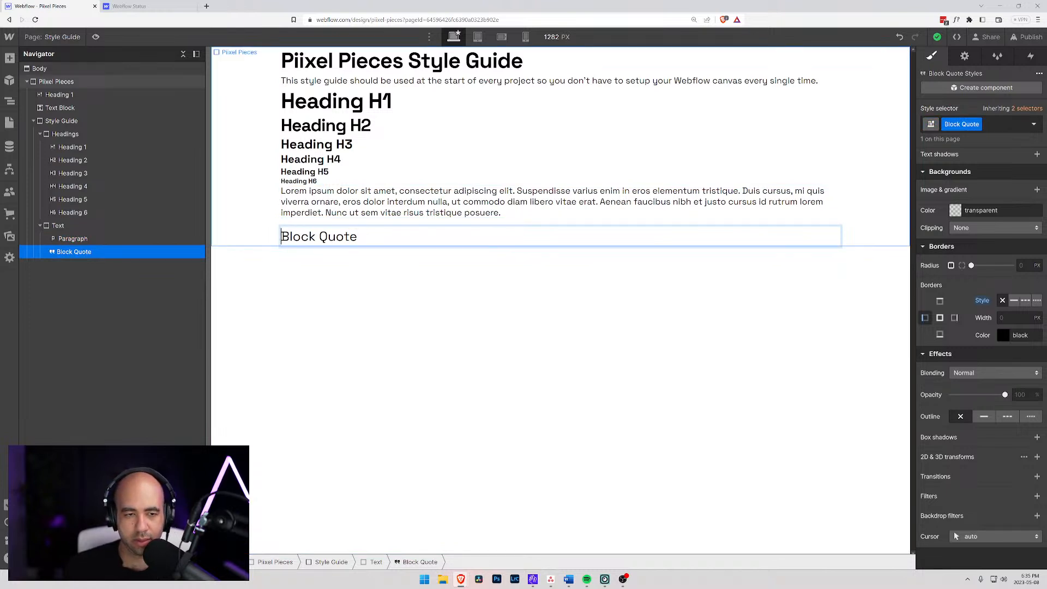
text(")
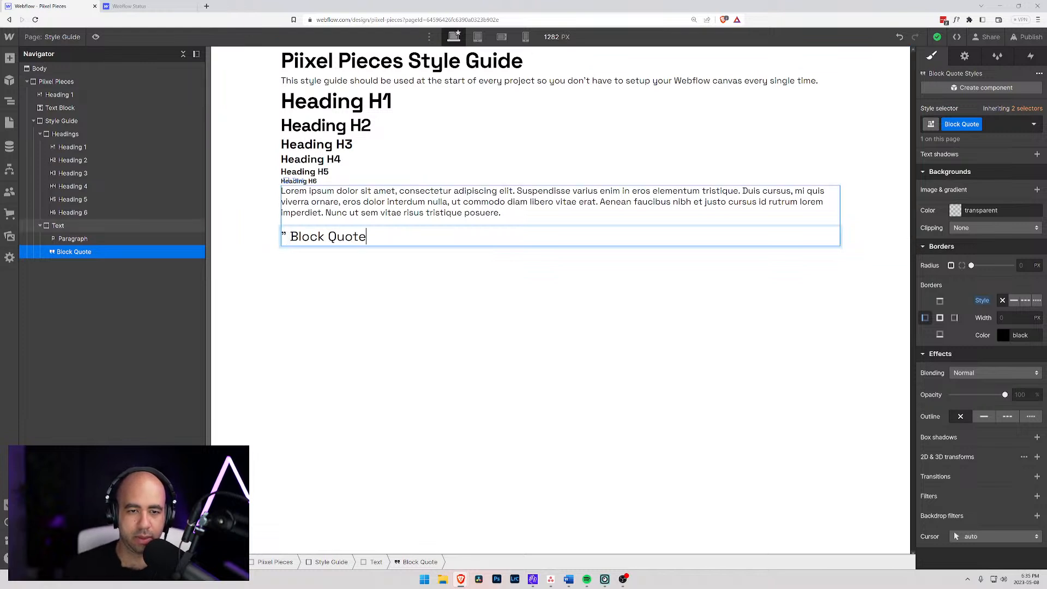
key(shift+End)
key(BackSpace)
text(This is a famous )
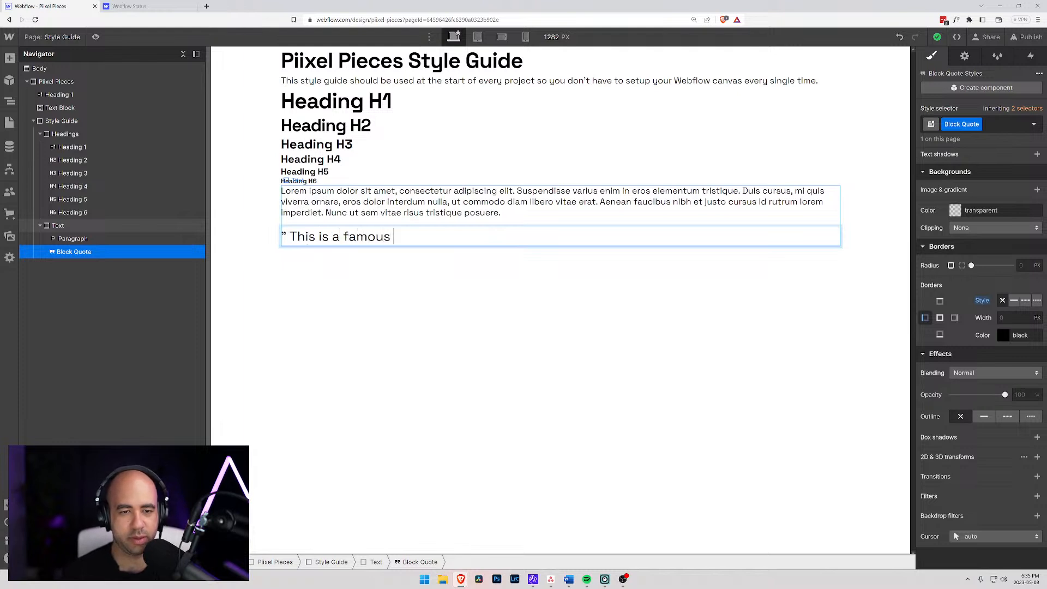
text(quote that was said by som)
text(one that)
key(BackSpace)
key(BackSpace)
key(BackSpace)
key(BackSpace)
key(BackSpace)
key(BackSpace)
key(BackSpace)
key(BackSpace)
text(eone that is super famiou)
key(BackSpace)
key(BackSpace)
key(BackSpace)
text(ous and)
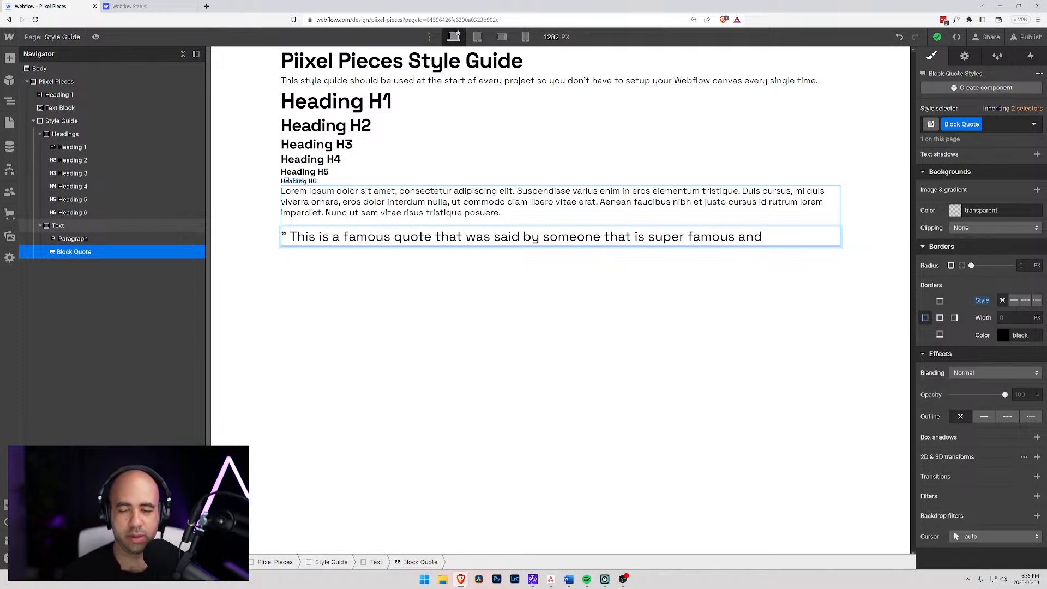
key(BackSpace)
key(BackSpace)
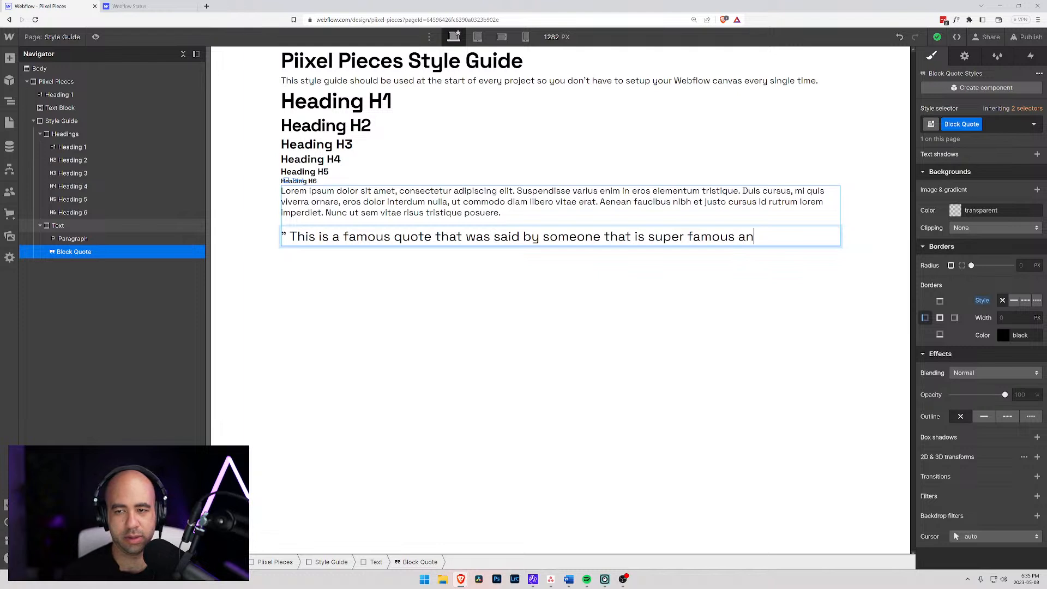
text(d recon)
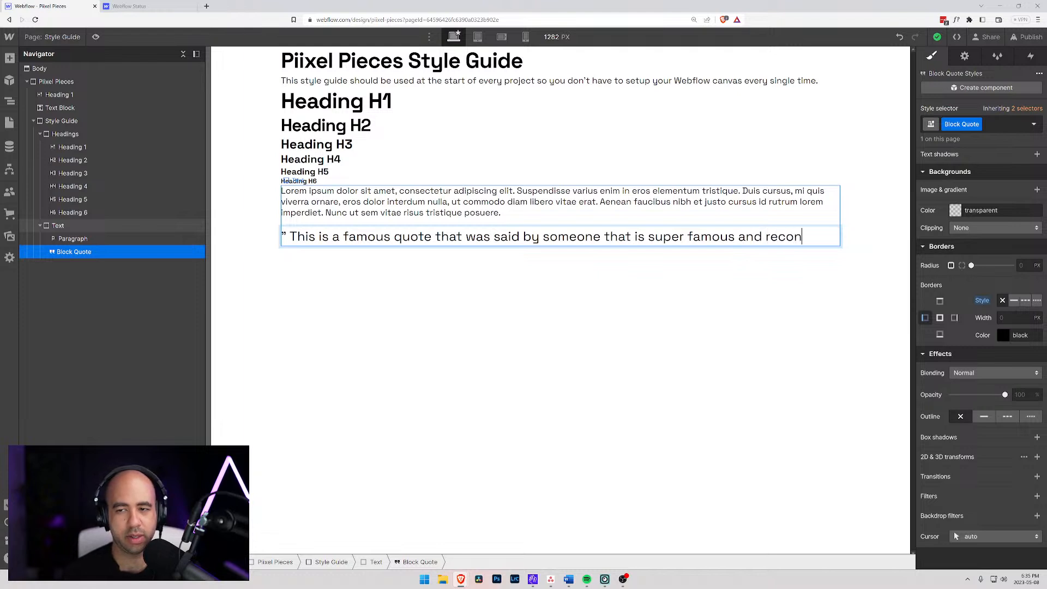
text(gini)
key(BackSpace)
text(sable)
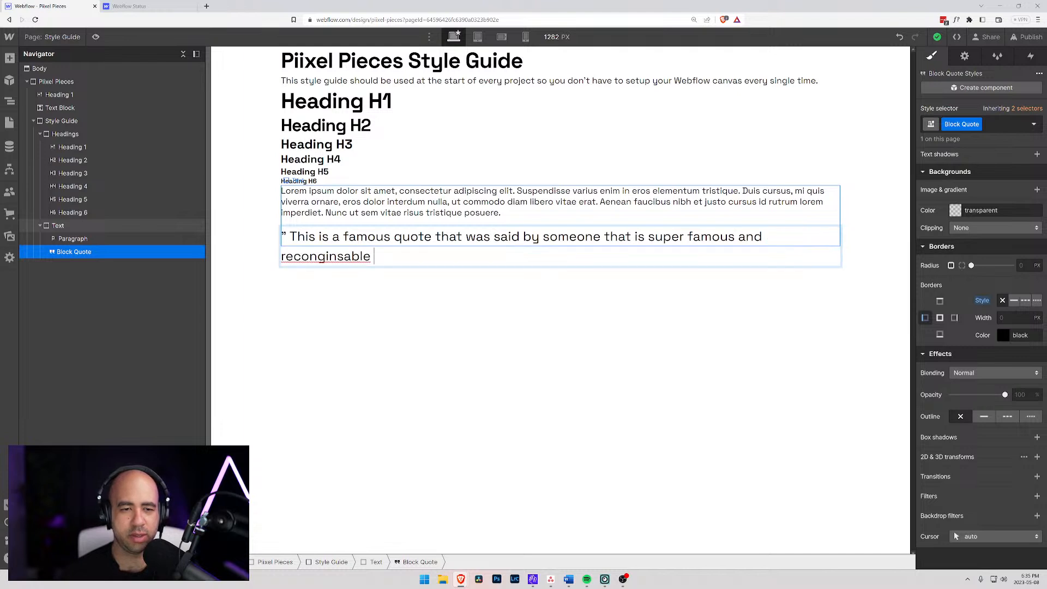
key(BackSpace)
text(")
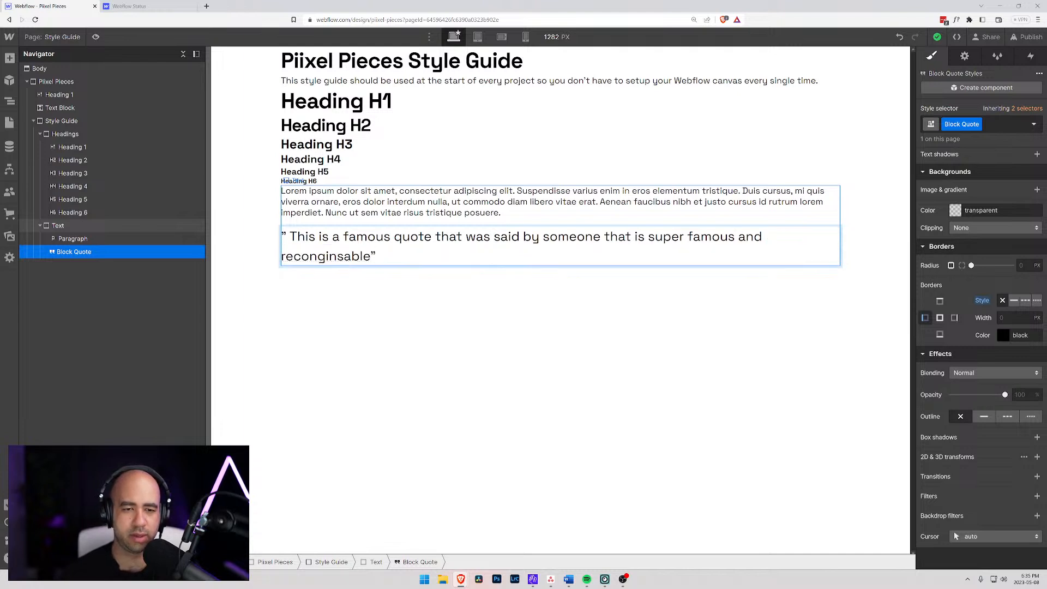
text(.)
- Correct the misspelled last word of the block quote to "recognizable"
right_click(298, 264)
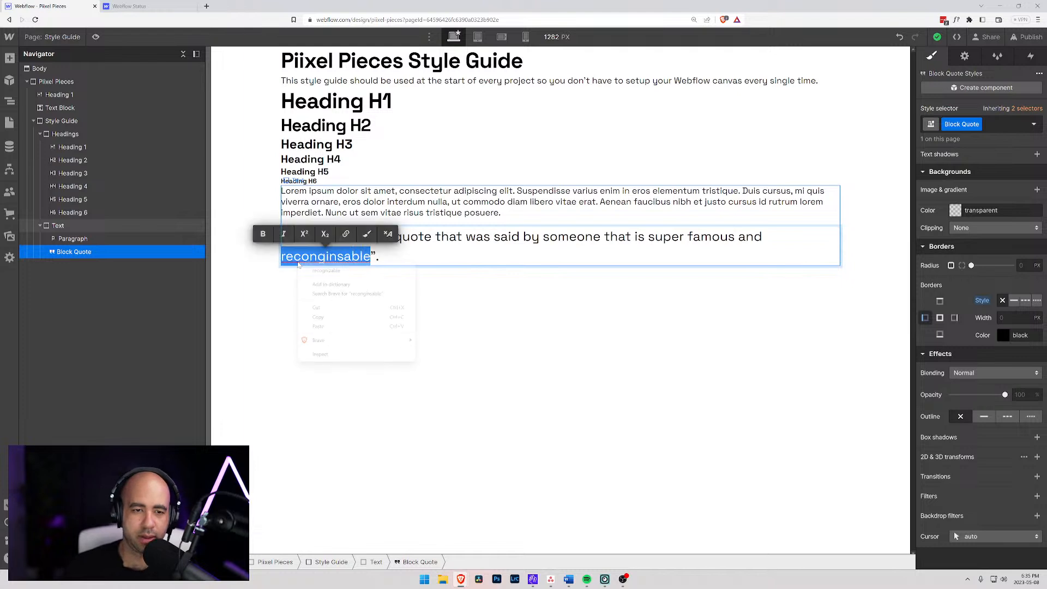
click(328, 271)
key(End)
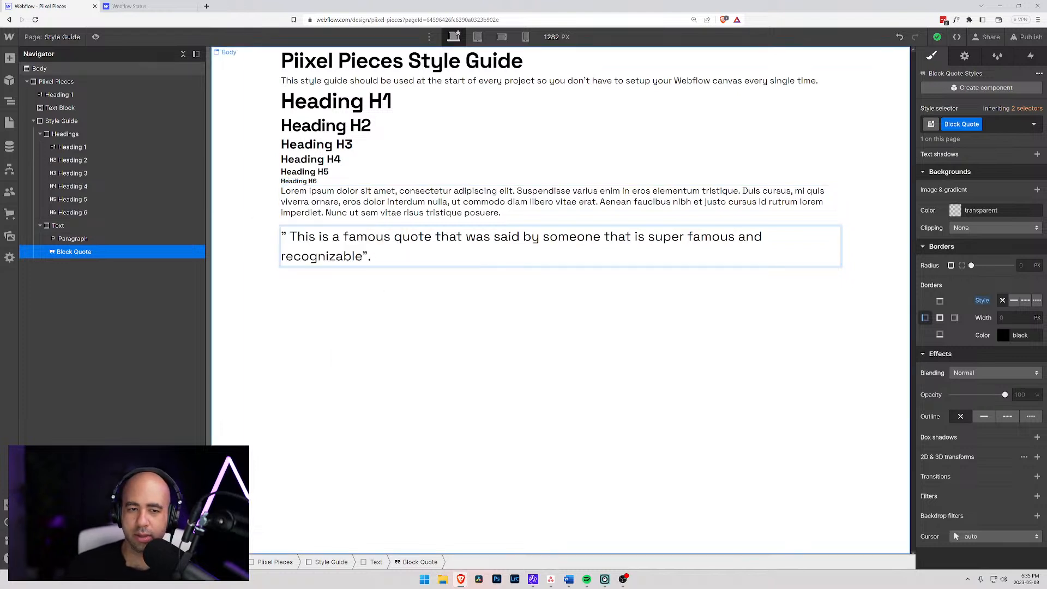
click(365, 314)
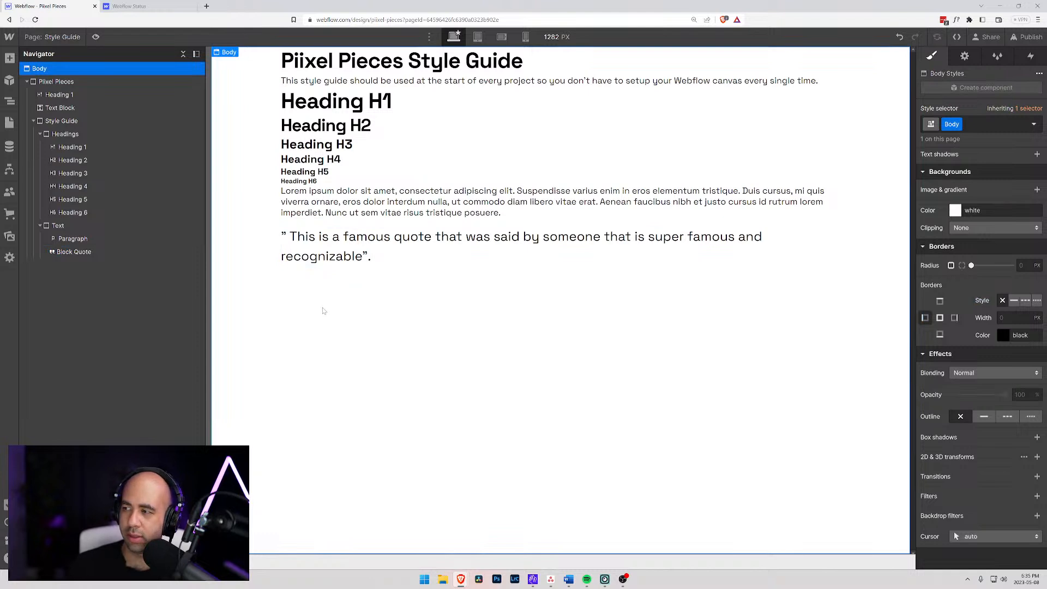
- Add a List element inside the Text block below the block quote and target its All Unordered Lists tag
click(396, 254)
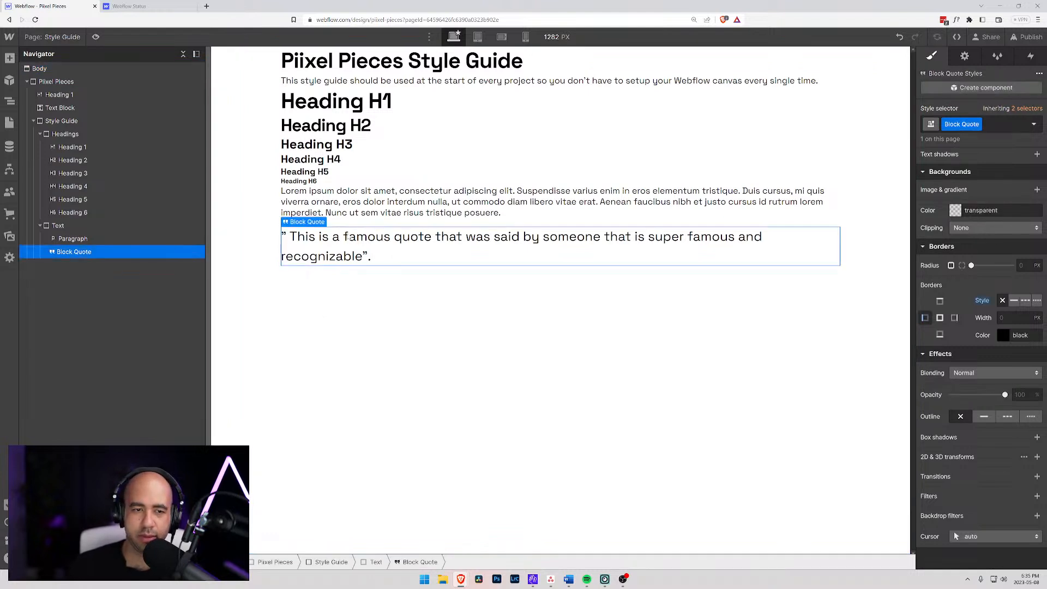
click(88, 239)
click(89, 252)
click(88, 226)
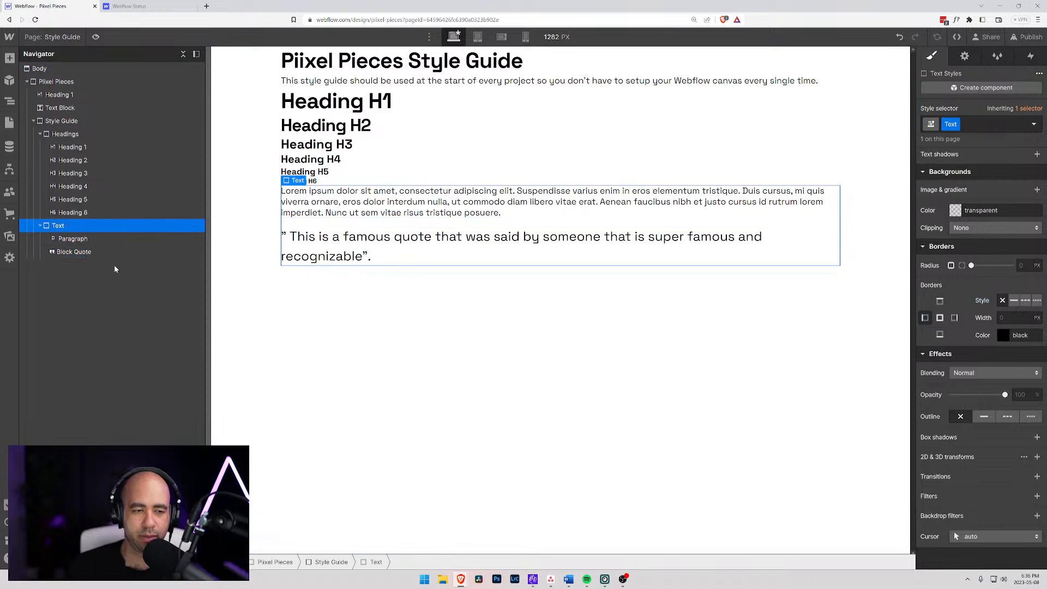
key(ctrl+e)
text(lin)
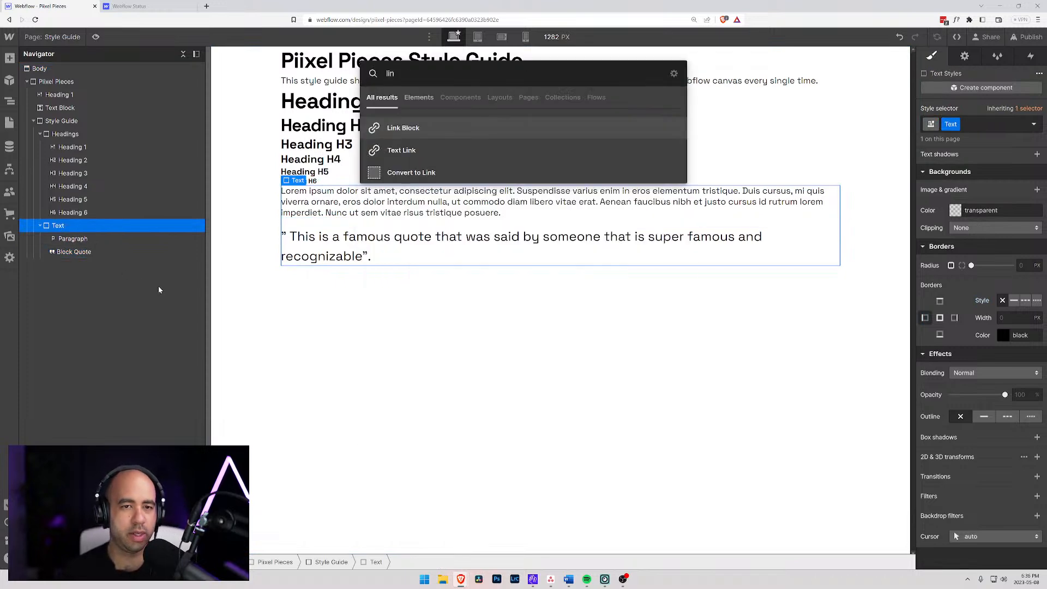
key(BackSpace)
text(s)
key(Down)
key(Up)
key(Return)
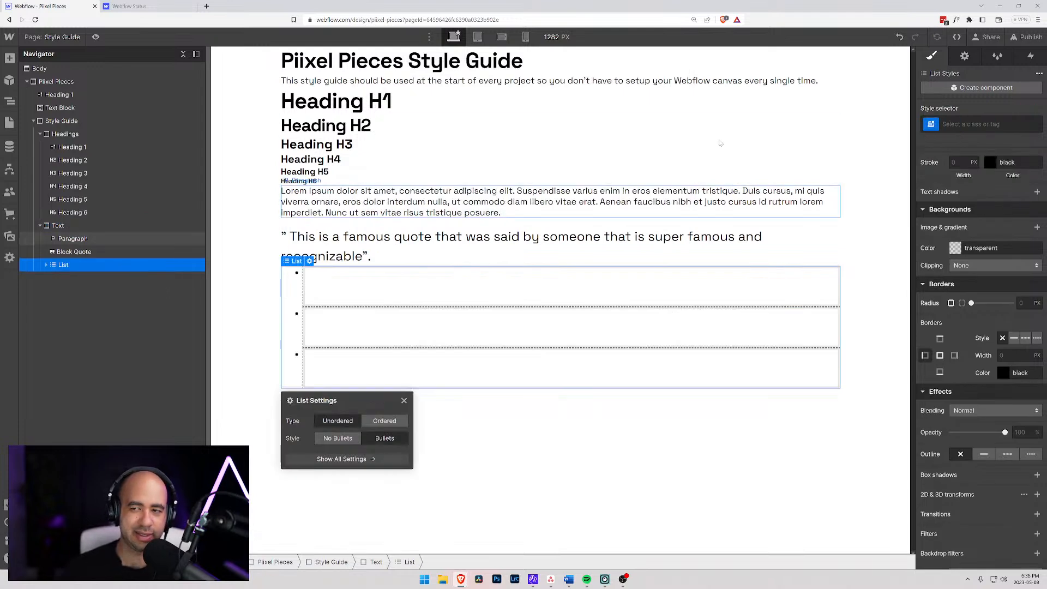
click(959, 124)
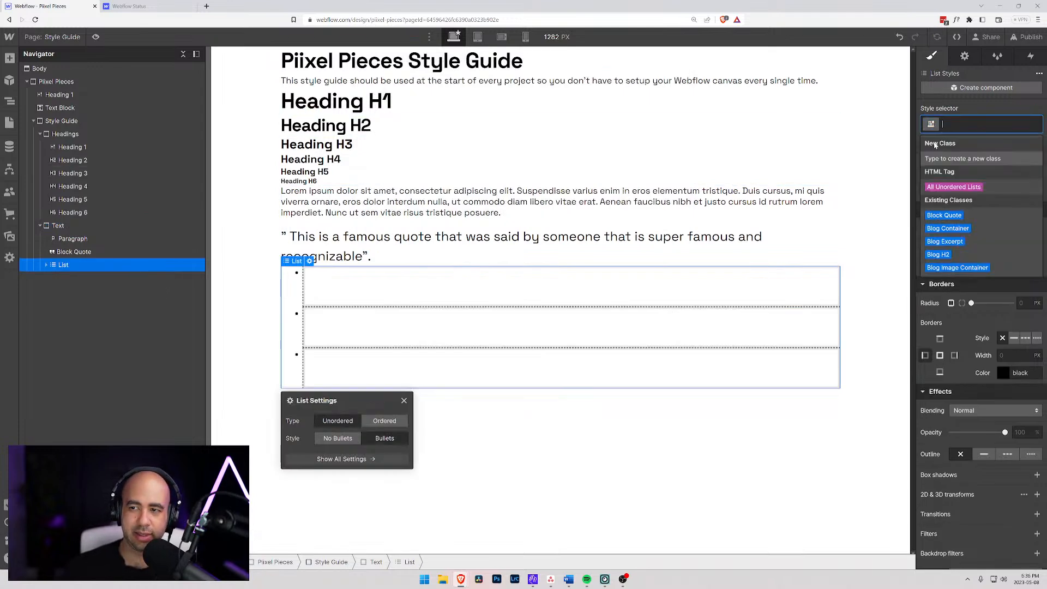
click(932, 187)
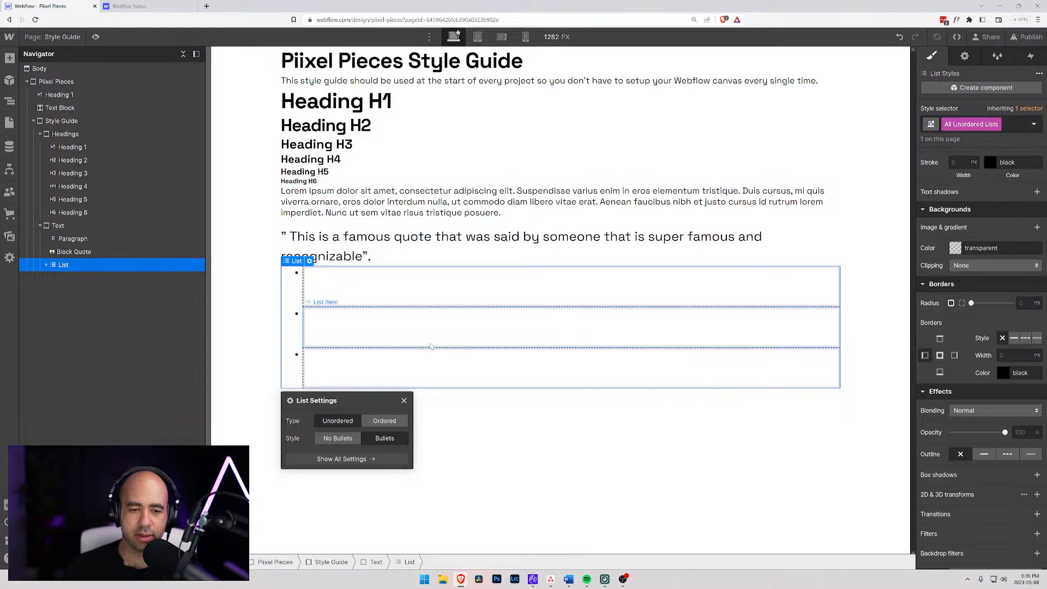
- Enter "This is a first bullet point" as the text of the first list item
double_click(340, 283)
text(This is a first bullte)
key(ctrl+BackSpace)
text(bullet point)
key(Escape)
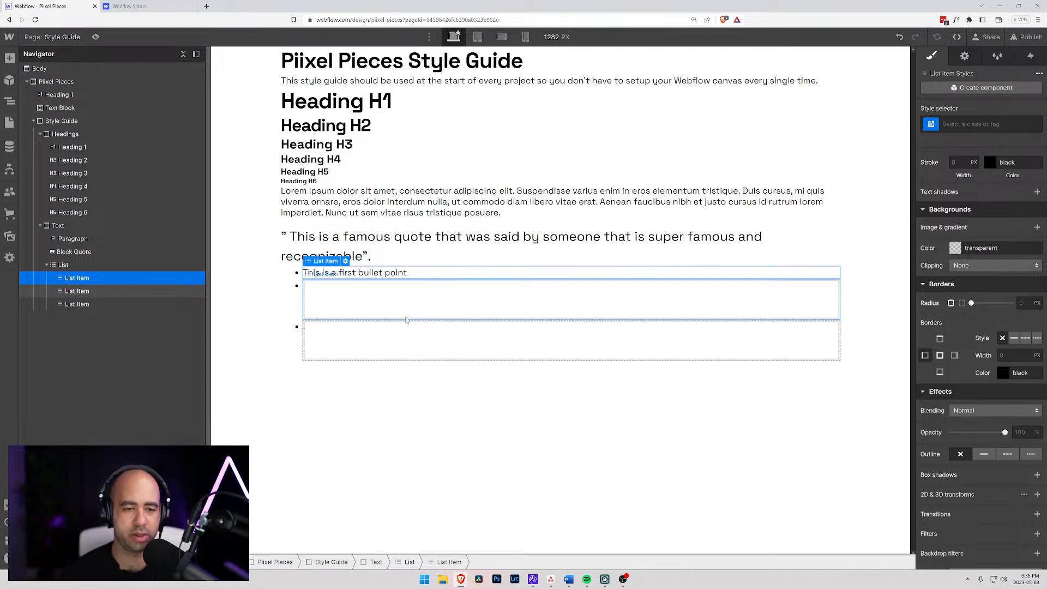
- Fill the second list item with "This is a second bullet point"
double_click(504, 306)
text(Thi)
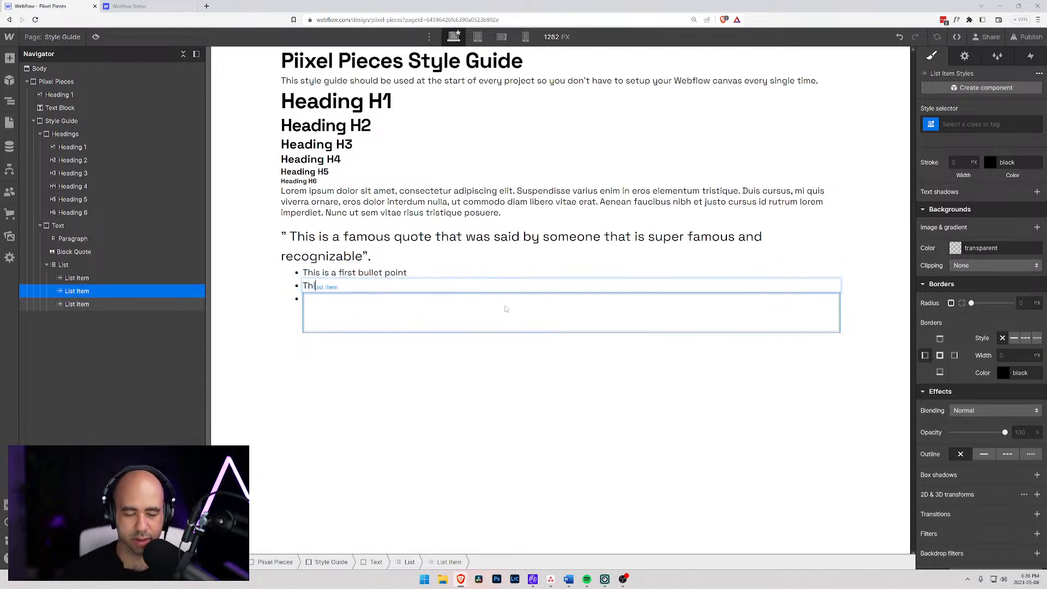
text(s is a second bullet point)
- Fill the third list item with "This is a third bullet point"
click(563, 322)
text(This is a thrid)
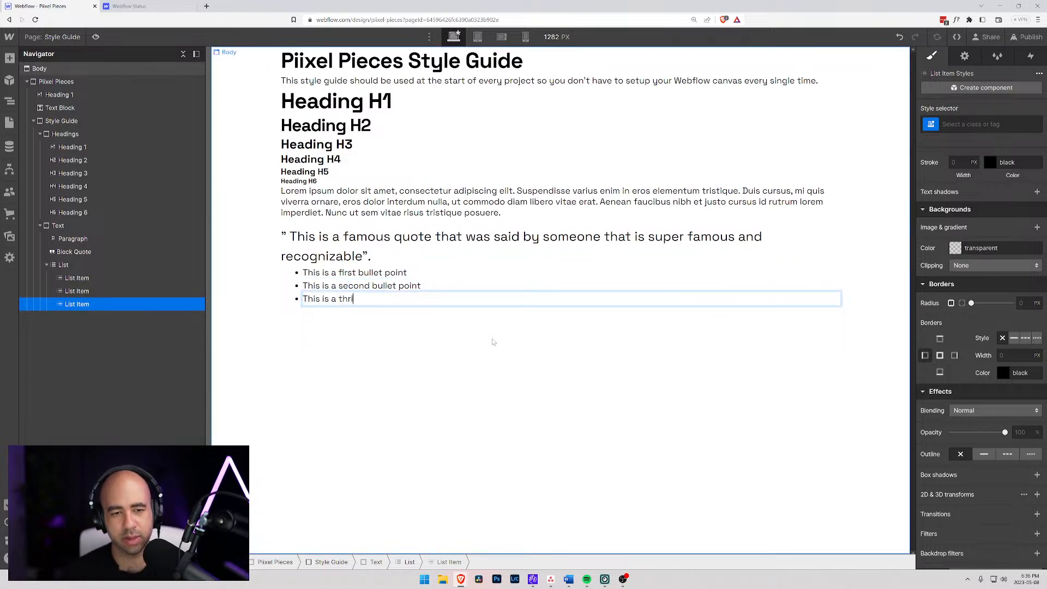
key(BackSpace)
key(BackSpace)
key(BackSpace)
text(ird b)
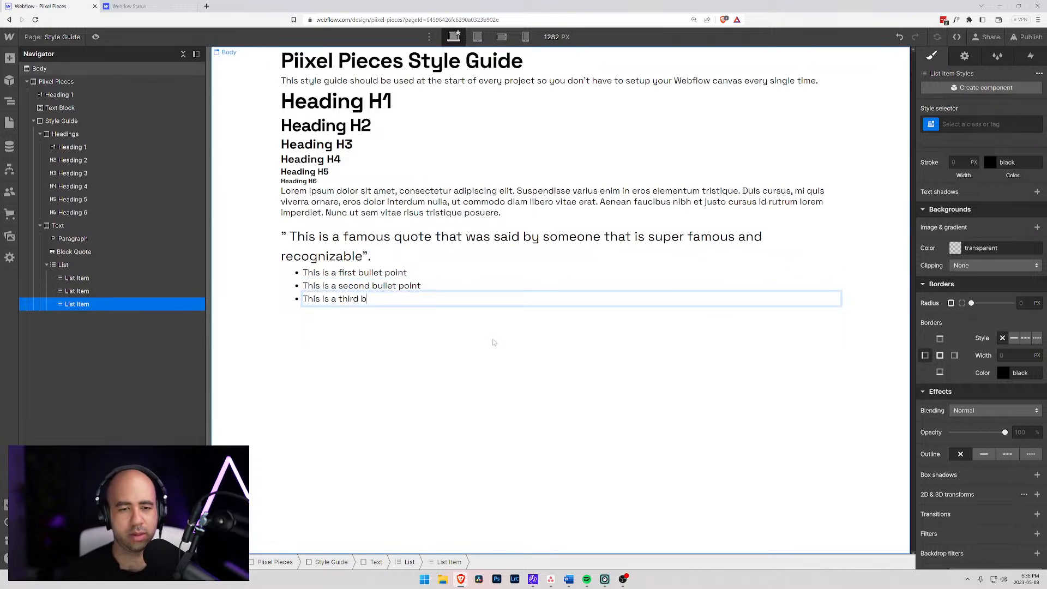
text(ullet point)
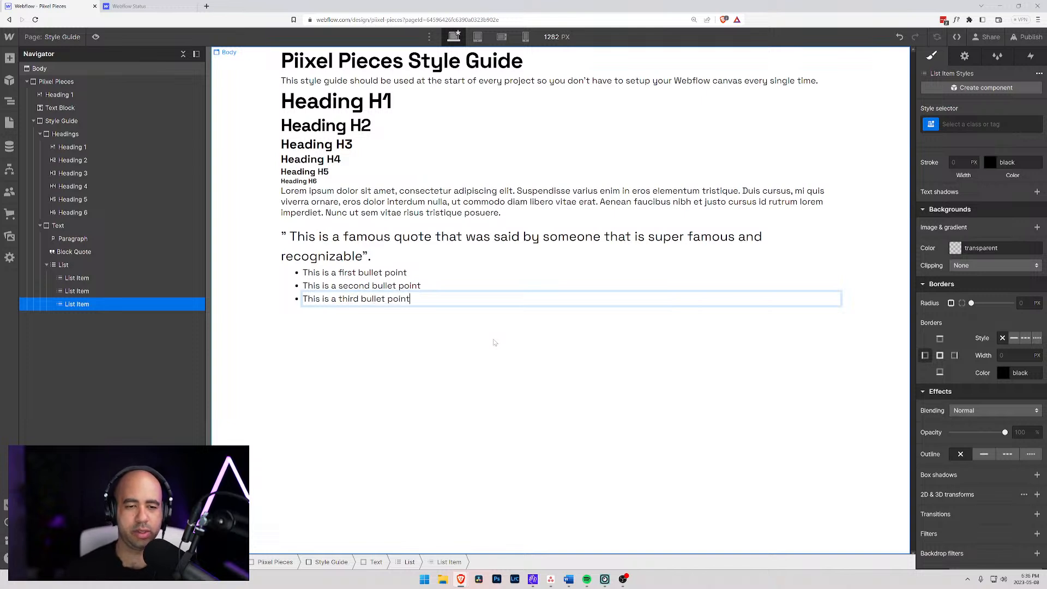
- Try a left padding of 1 em on the All Unordered Lists tag and settle on 1.5 em
click(64, 265)
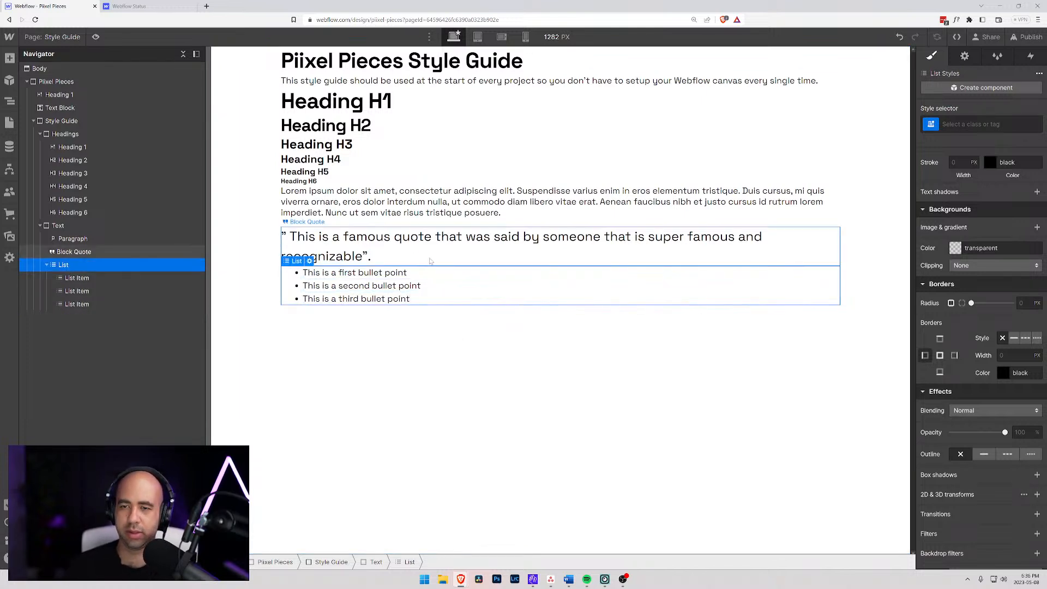
click(979, 125)
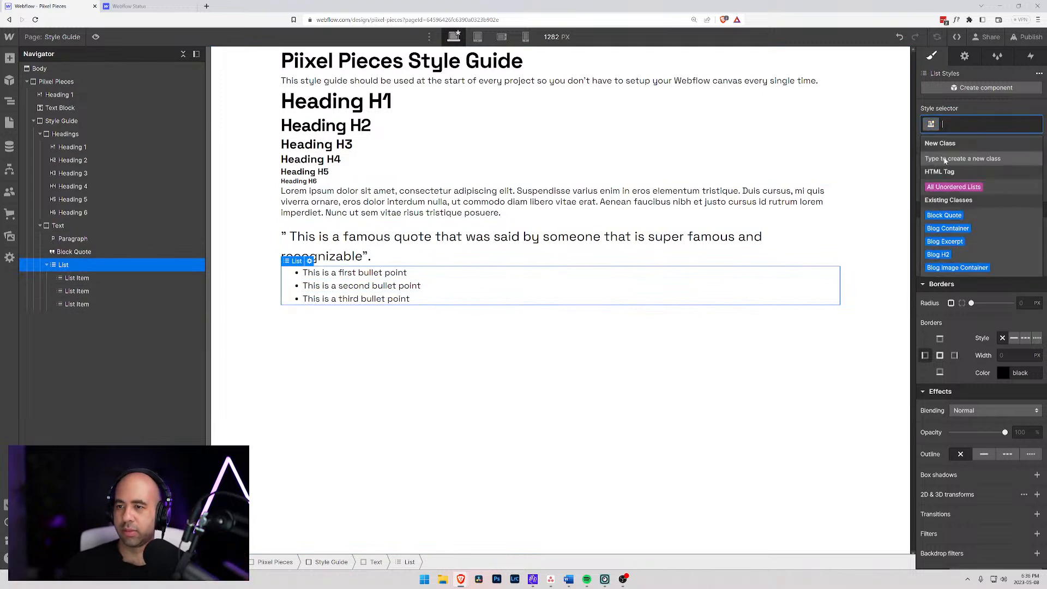
click(953, 187)
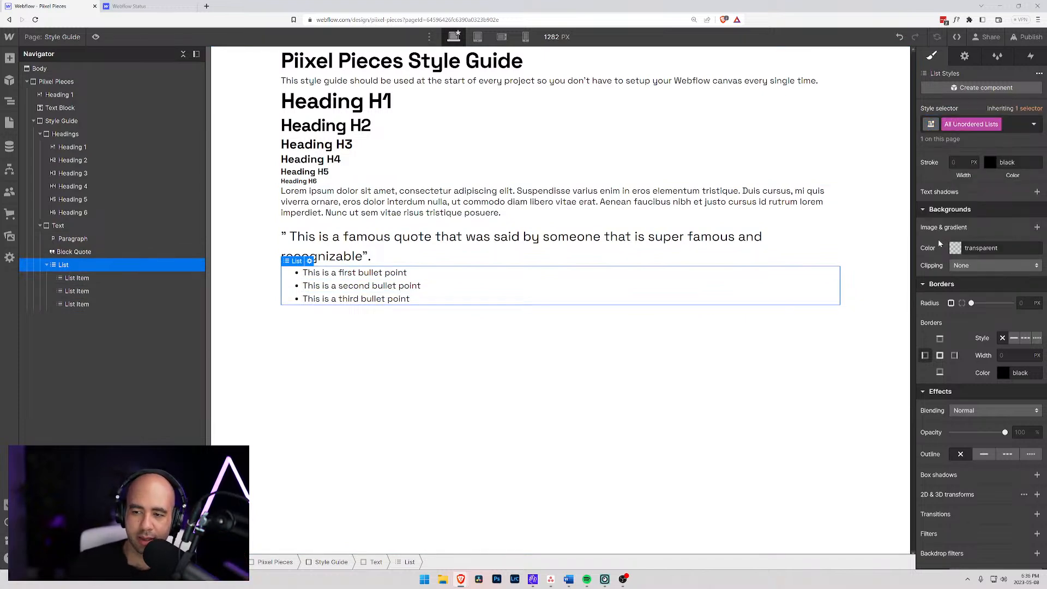
scroll(942, 246, up, 10)
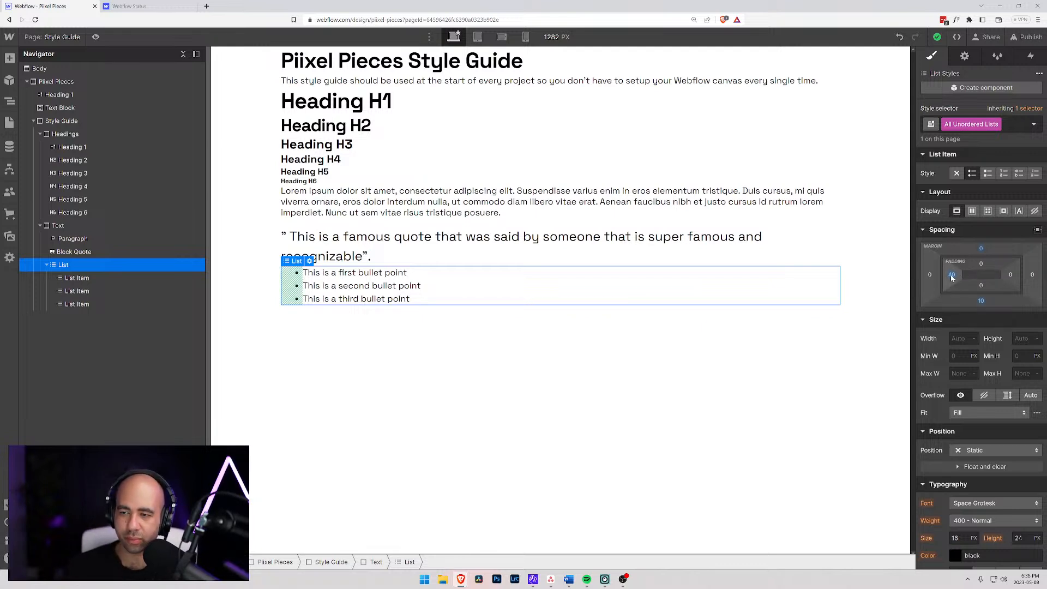
click(953, 275)
text(1em)
key(Return)
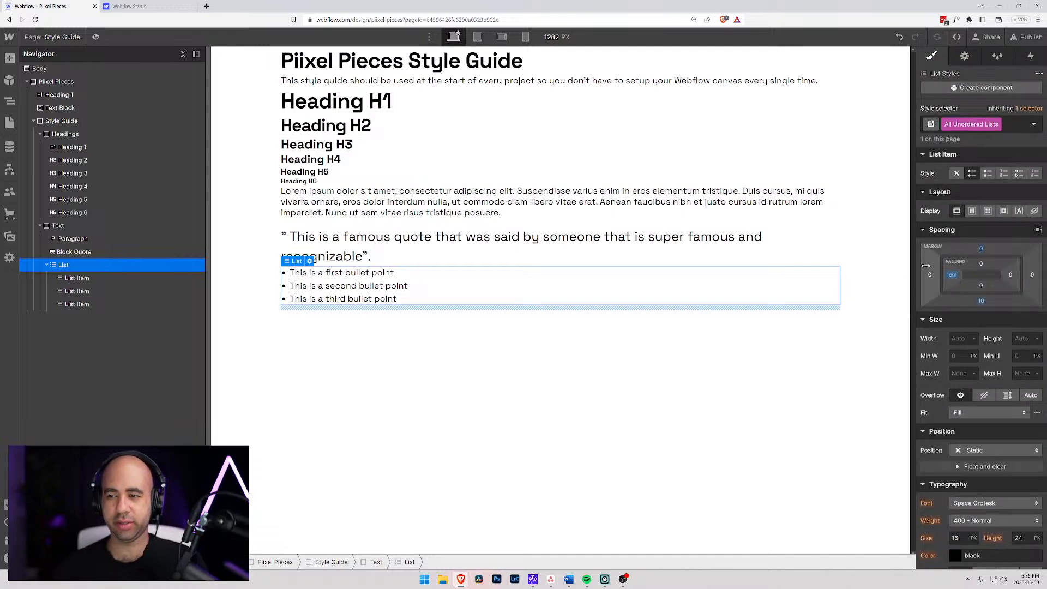
click(944, 275)
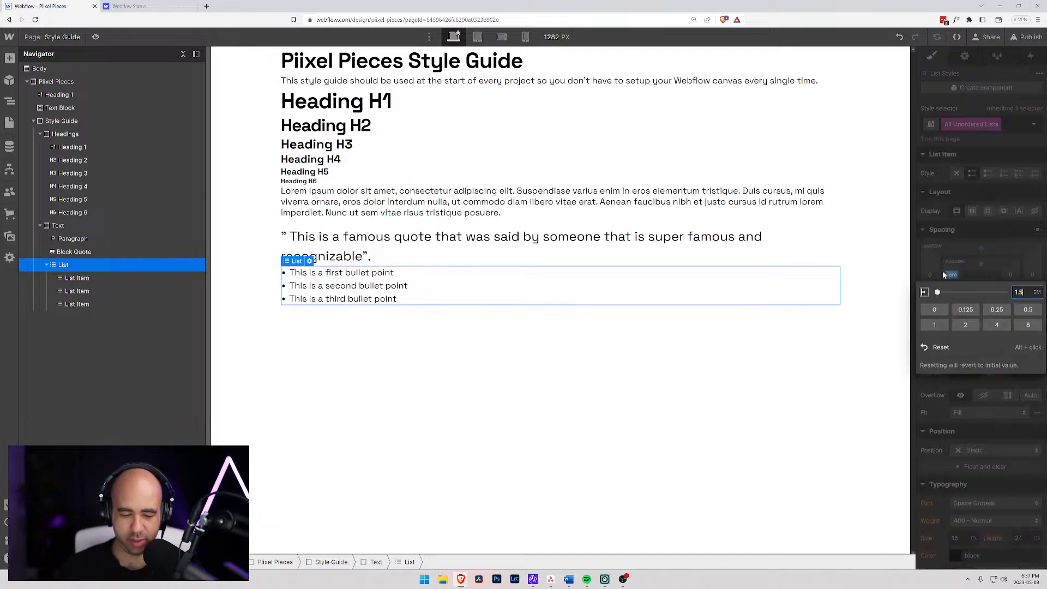
text(1.5)
key(Return)
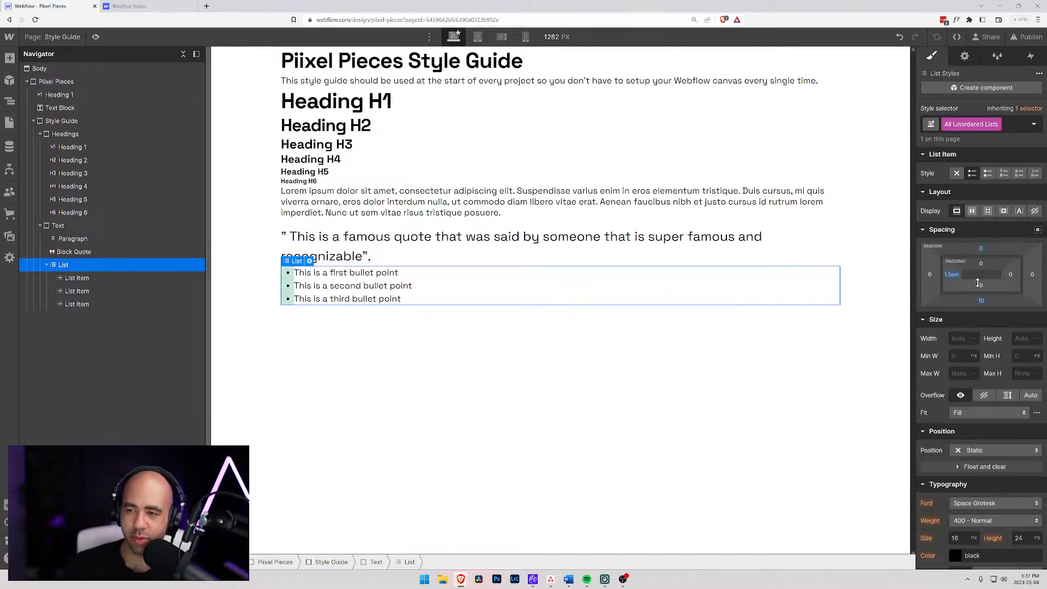
- Set the bottom margin of the All Unordered Lists tag to 0
click(981, 300)
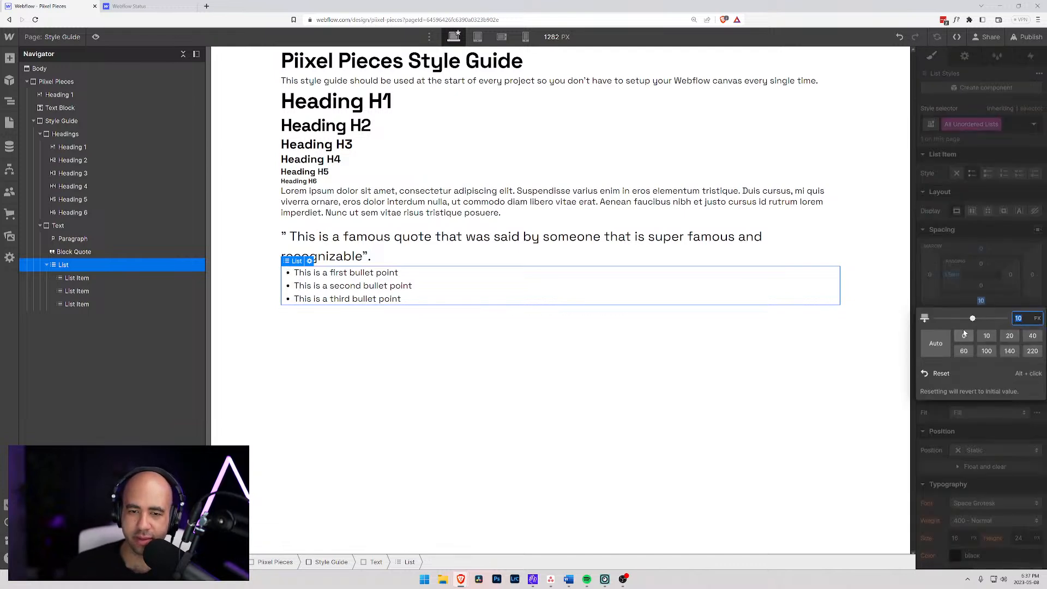
click(981, 302)
click(981, 301)
click(963, 335)
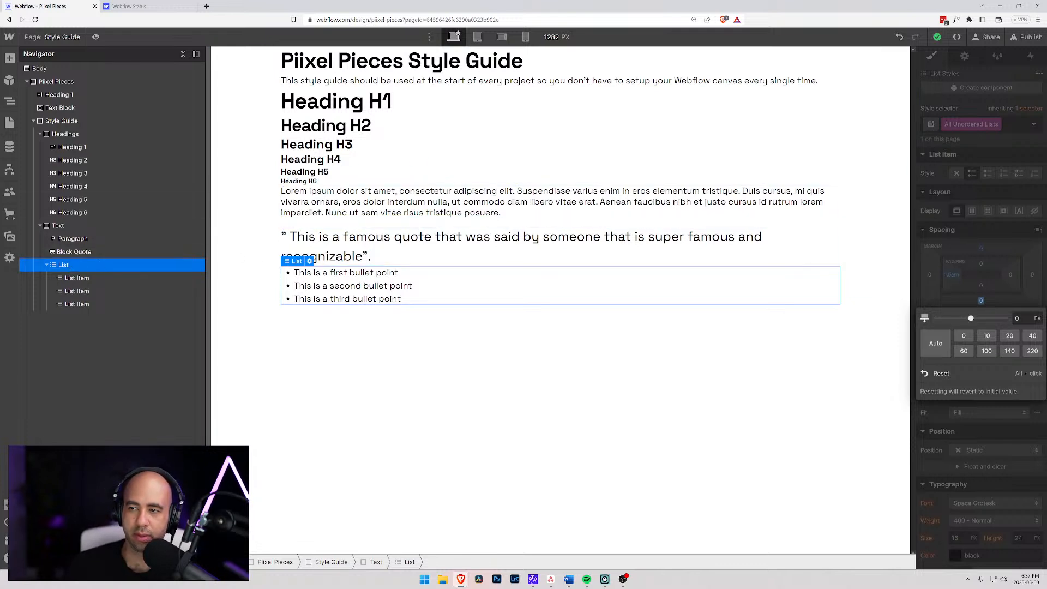
click(969, 110)
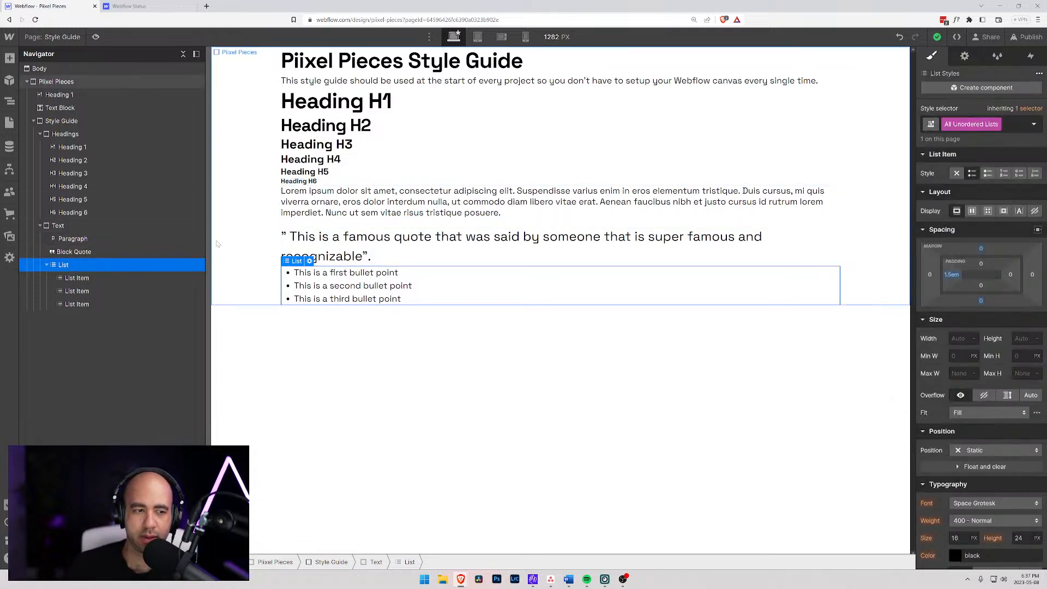
click(74, 278)
click(953, 125)
click(946, 186)
scroll(954, 356, down, 6)
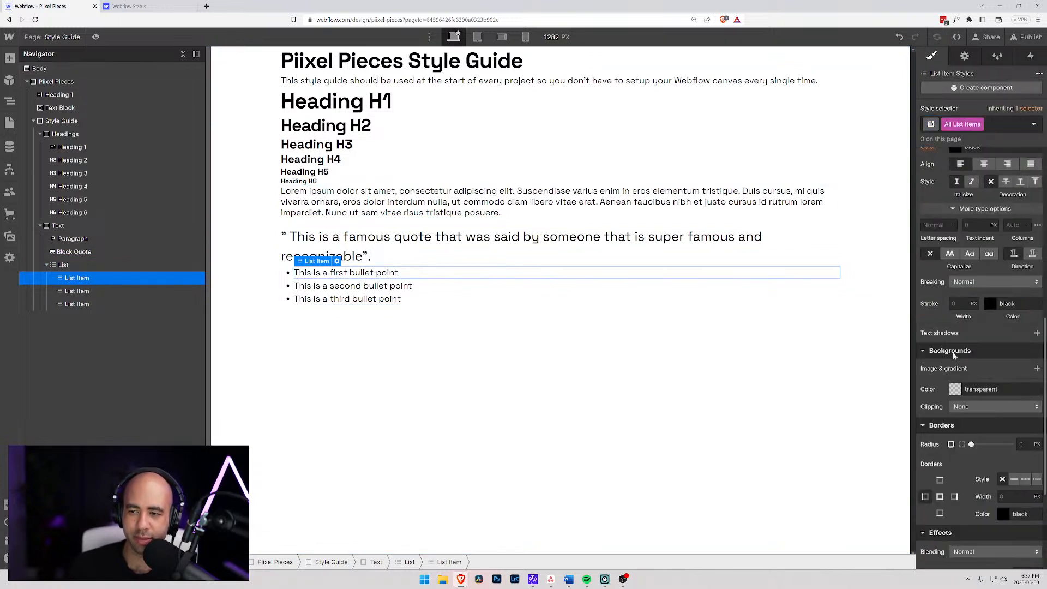
scroll(954, 355, down, 3)
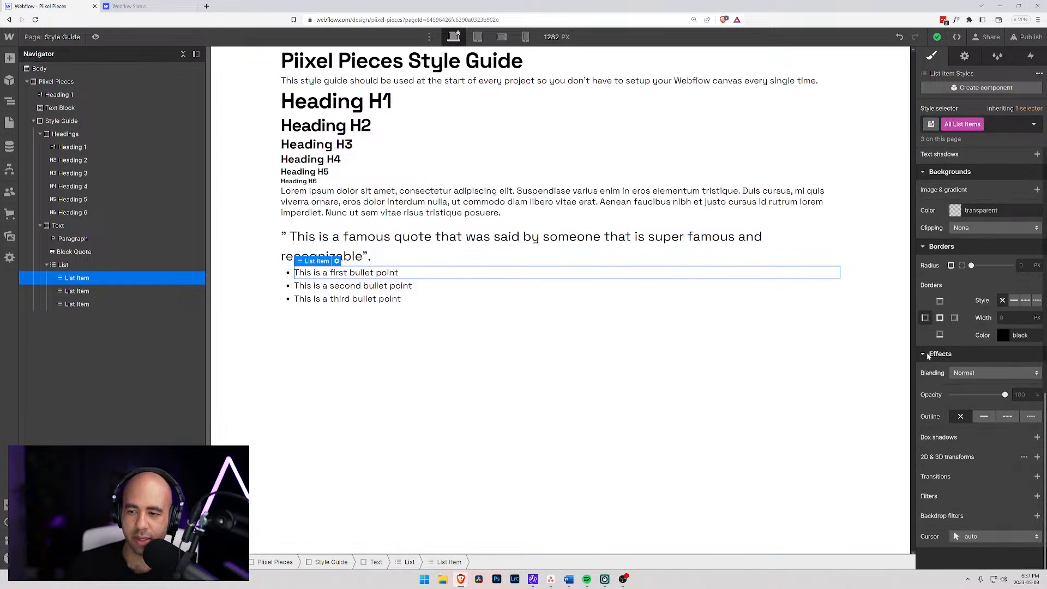
scroll(930, 358, up, 8)
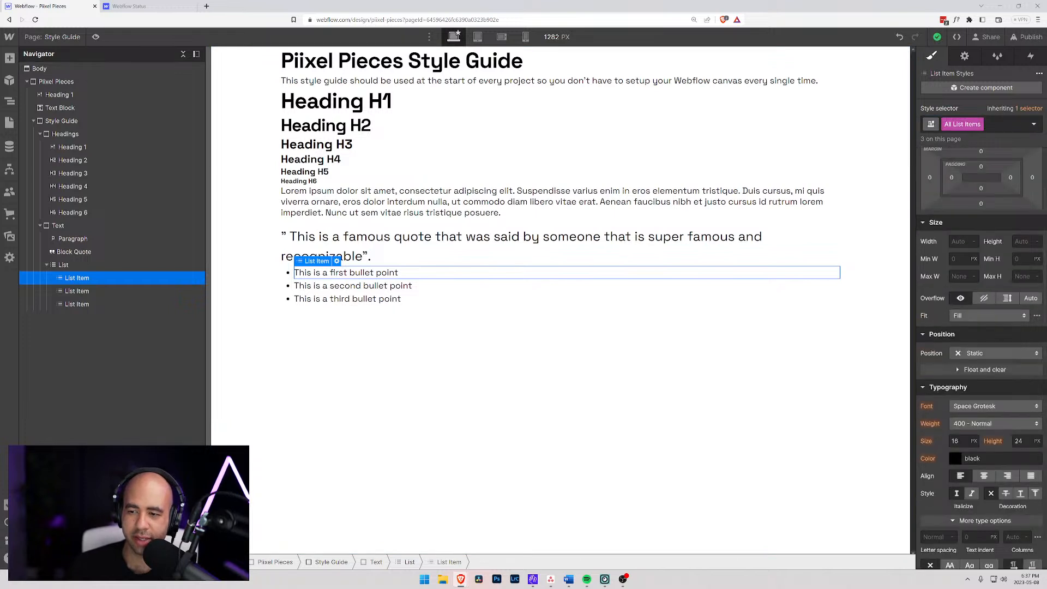
click(957, 442)
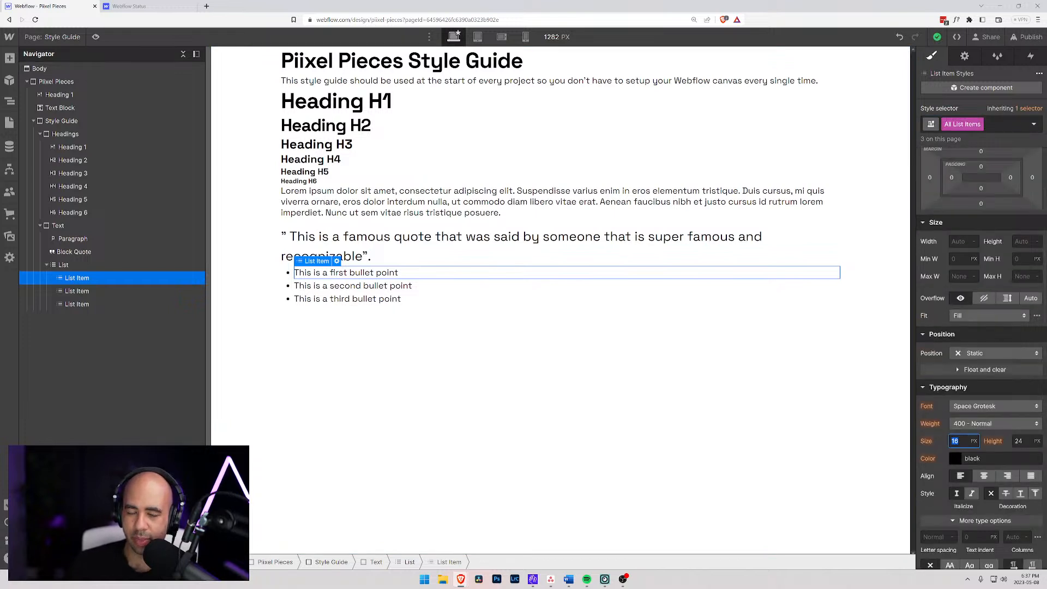
click(66, 266)
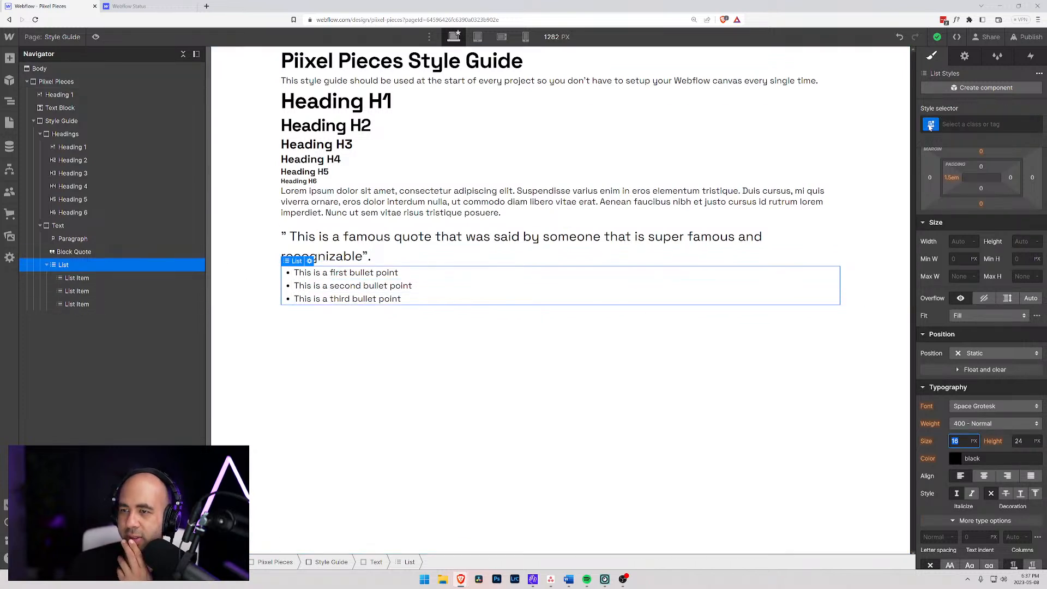
- Set the All List Items tag's font size to 1 em and its line height to 1.25 em
click(87, 279)
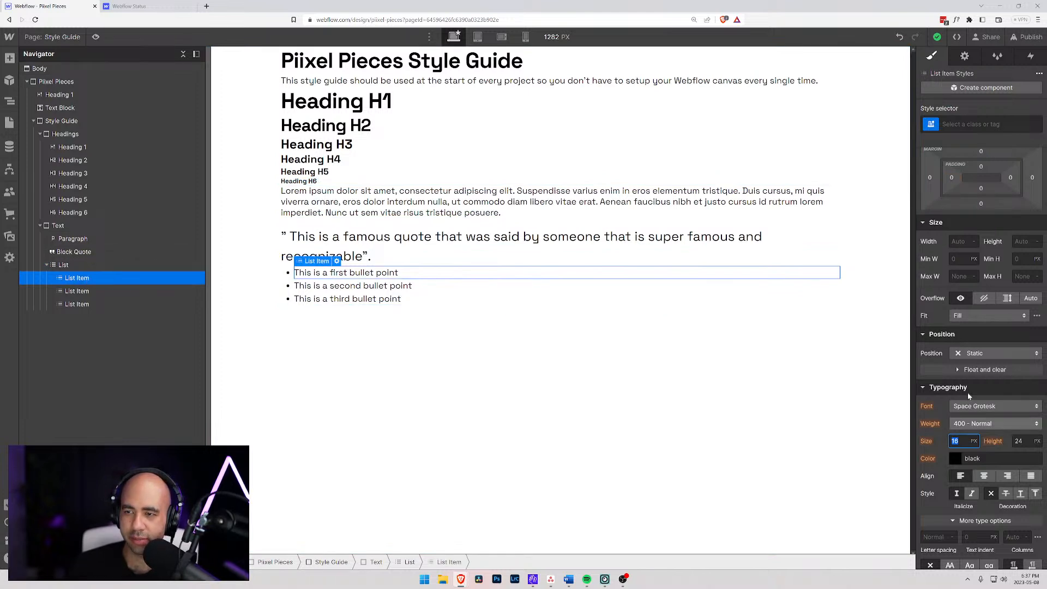
click(971, 124)
click(942, 186)
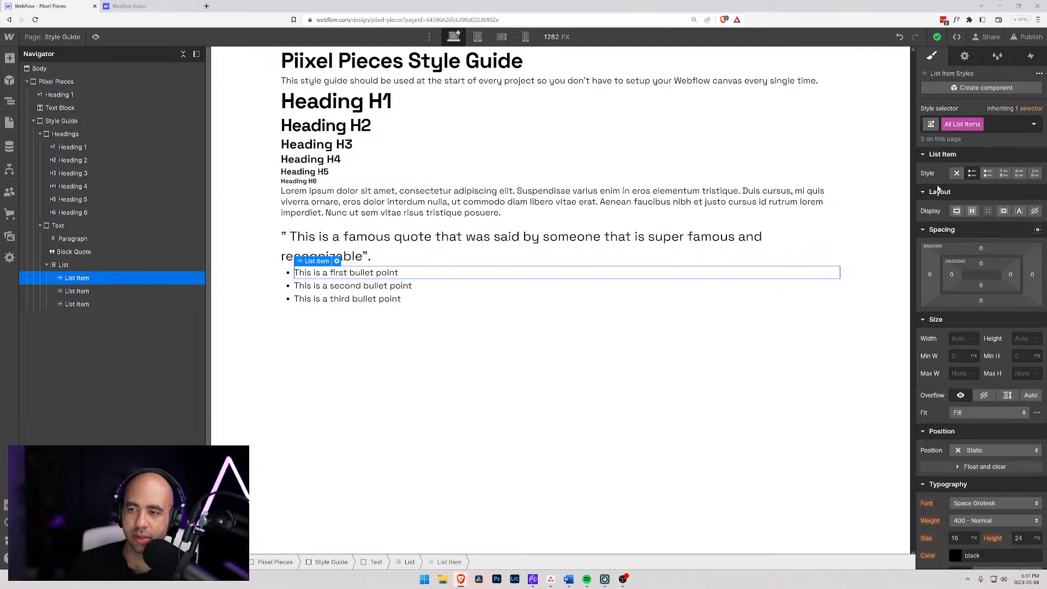
scroll(958, 415, down, 3)
click(956, 375)
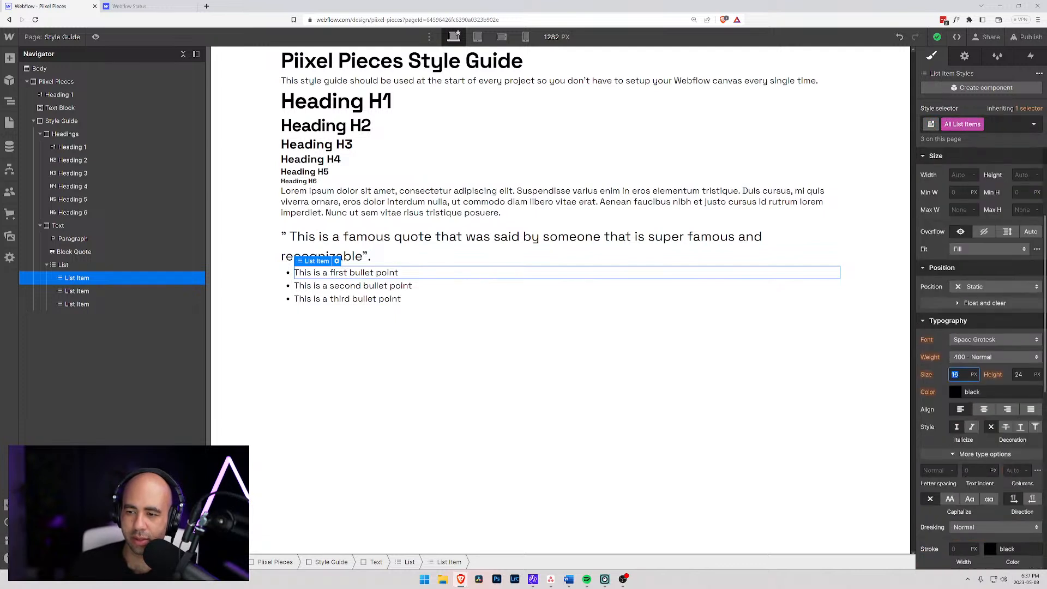
text(1em)
key(Tab)
text(1)
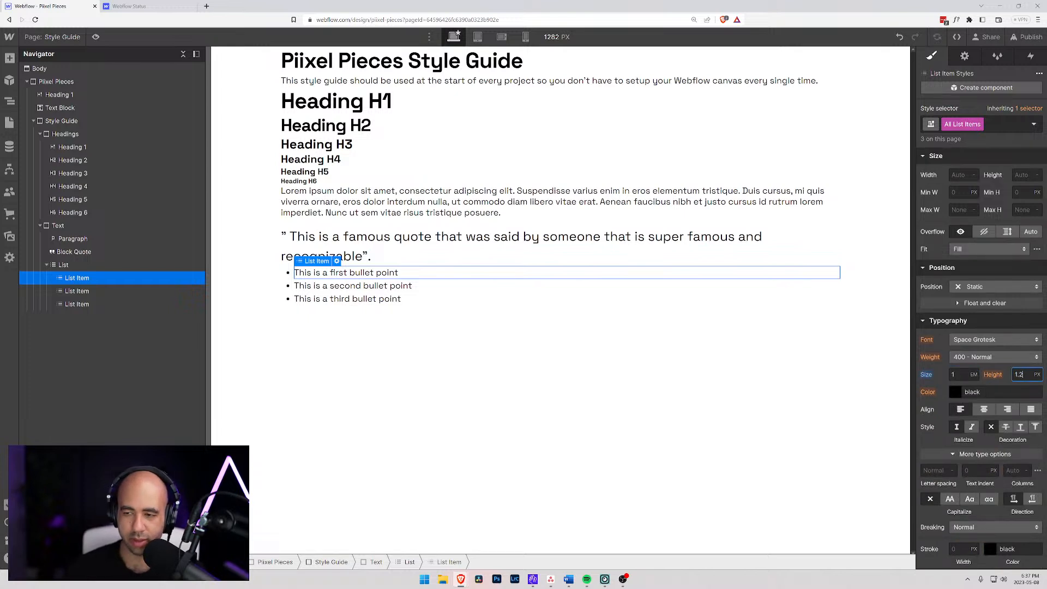
text(.25em)
key(Tab)
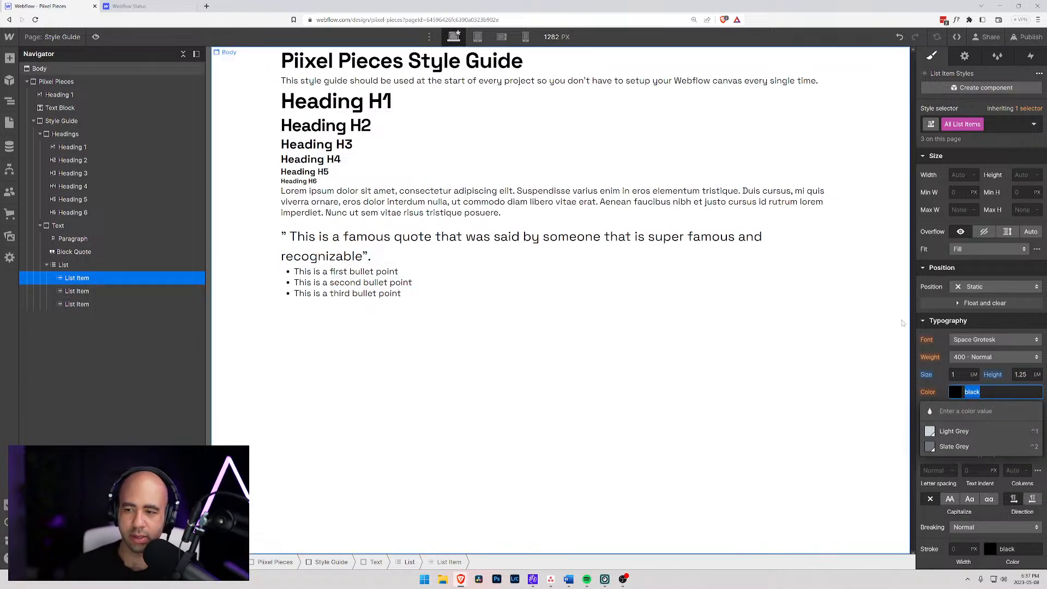
click(992, 174)
- Set the bottom margin of the All List Items tag to 0.5 em
scroll(993, 178, up, 3)
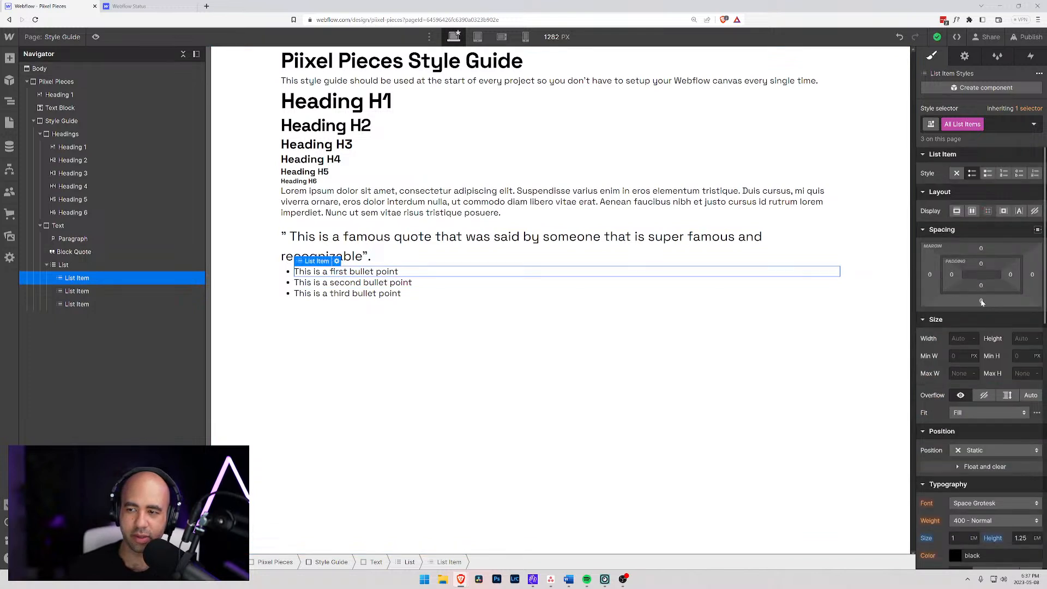
click(981, 301)
text(0.5em)
key(Return)
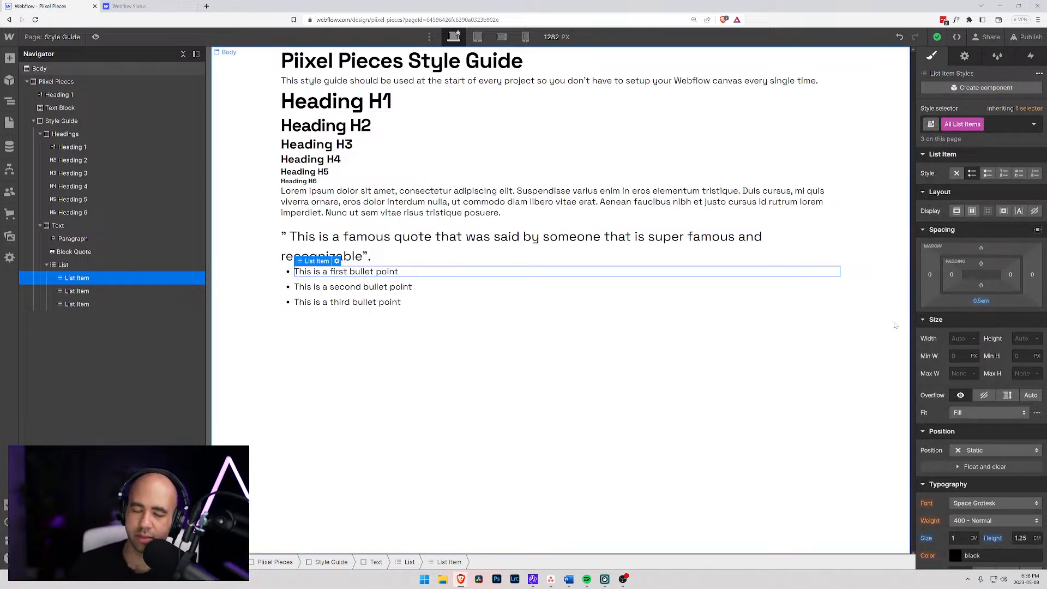
click(394, 286)
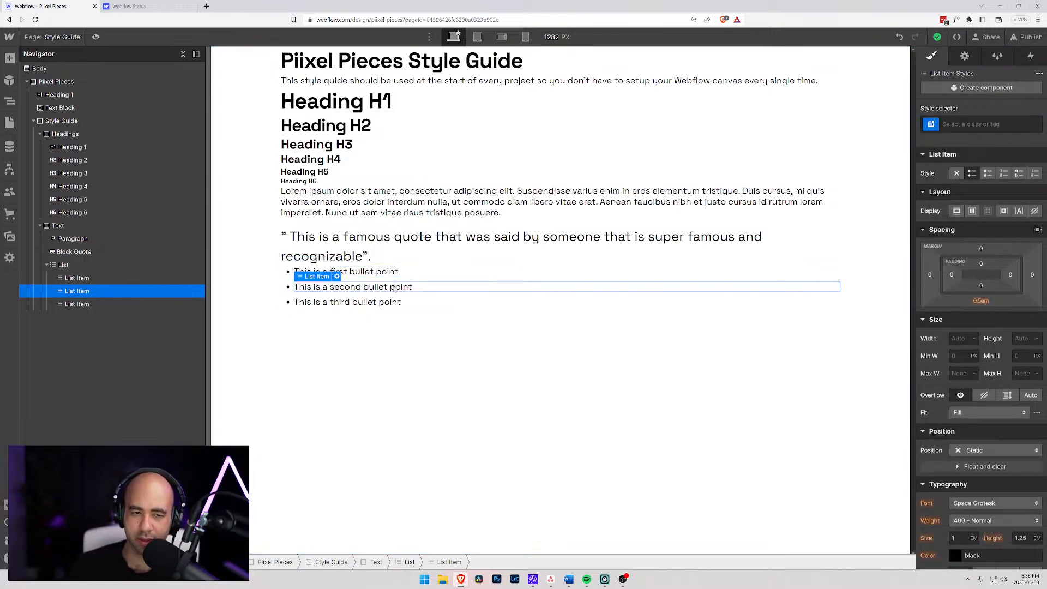
click(293, 352)
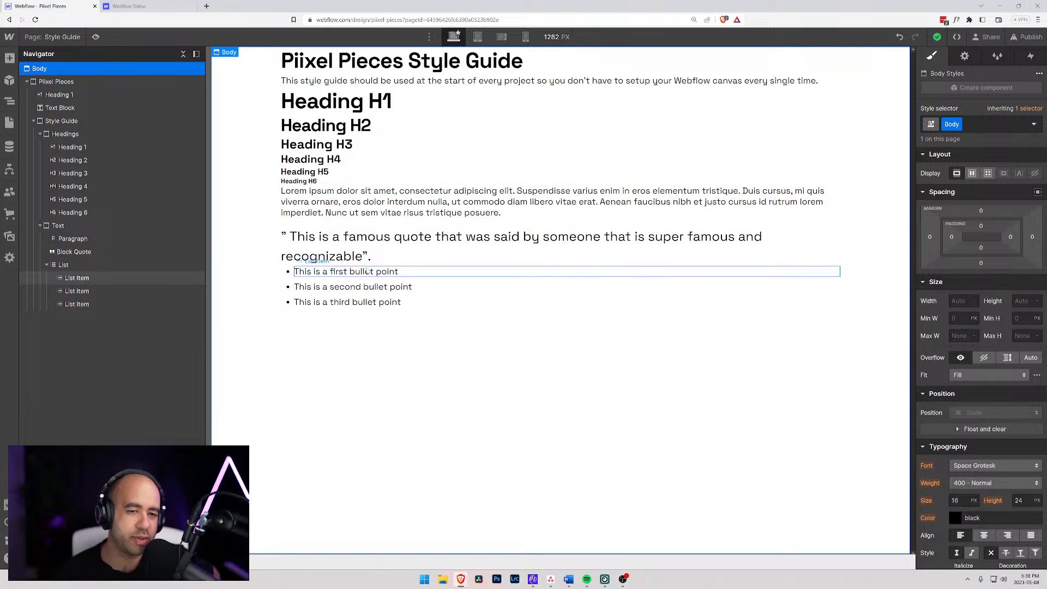
- Try replacing the first bullet point's text with the lorem ipsum copied from the paragraph
click(410, 194)
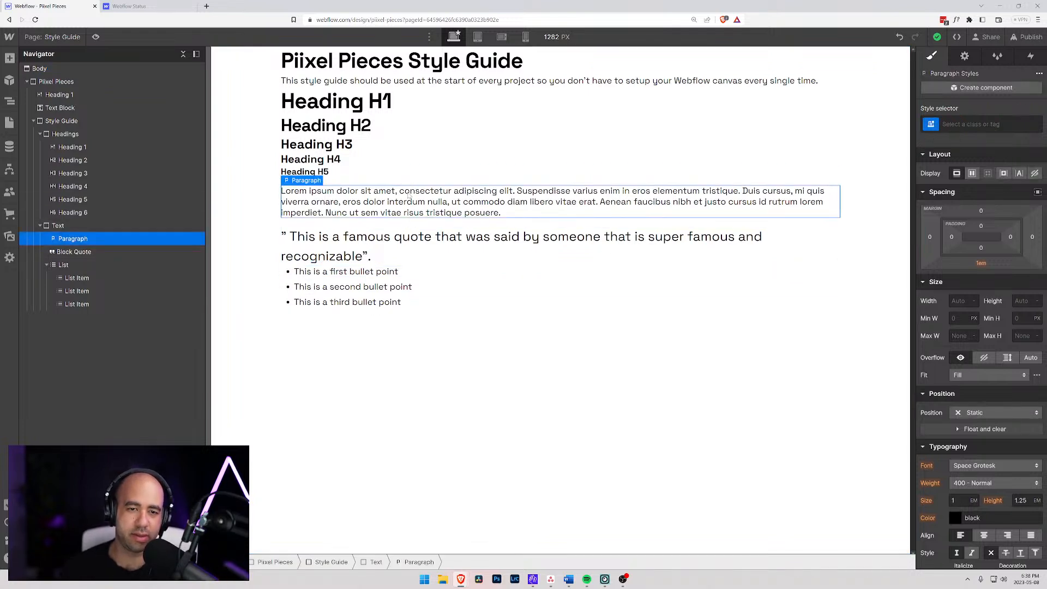
key(super)
key(super)
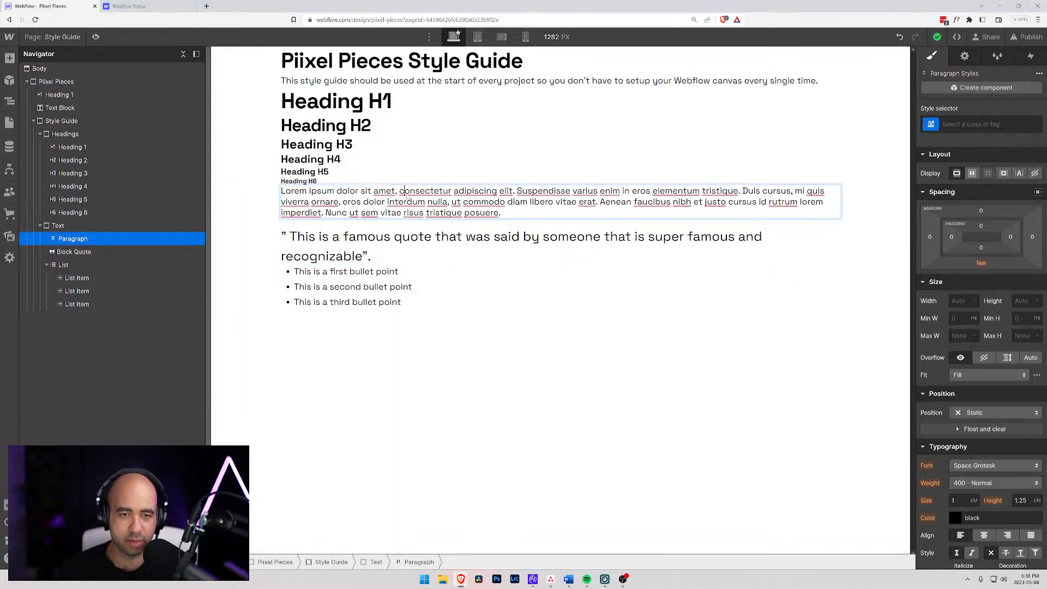
key(ctrl+a)
key(ctrl+c)
click(382, 272)
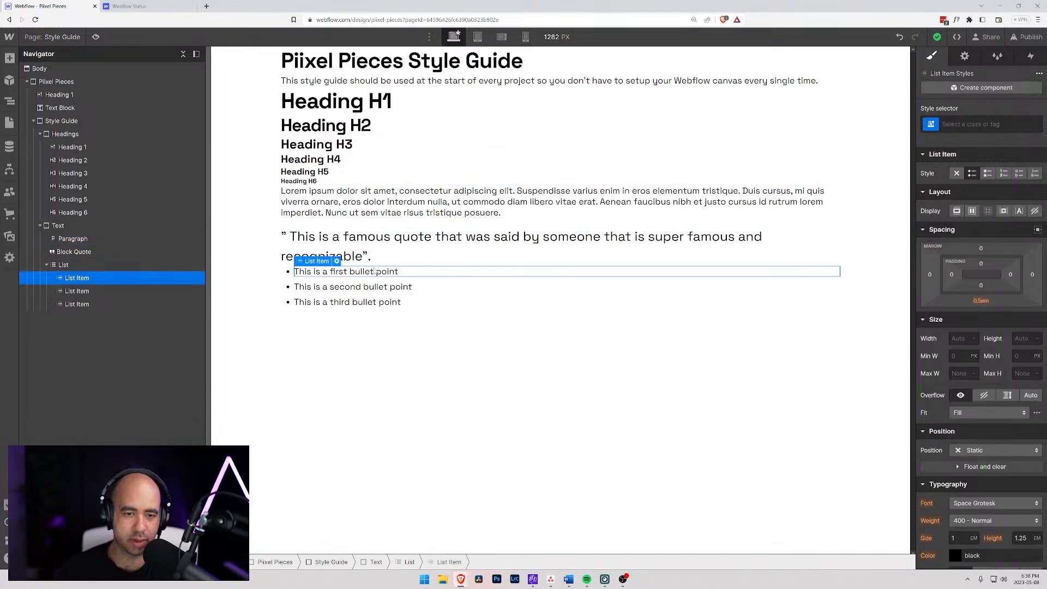
double_click(395, 272)
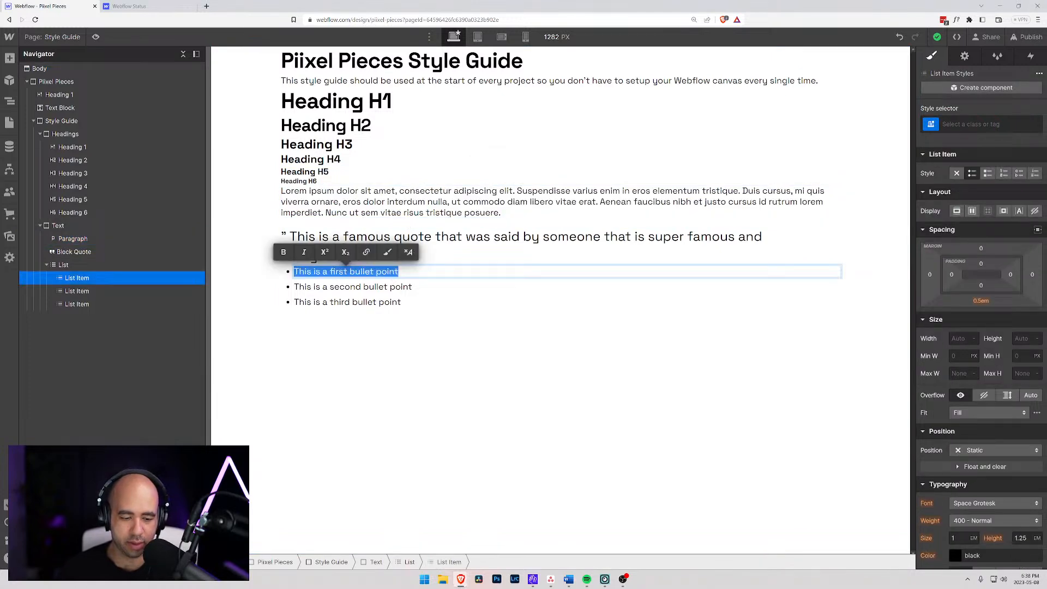
key(ctrl+v)
click(221, 281)
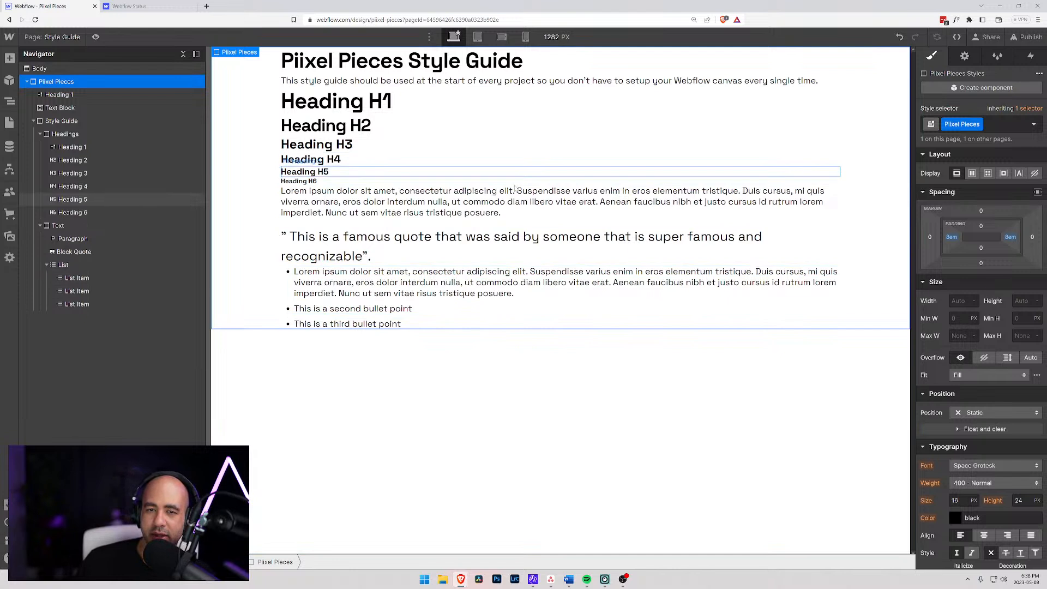
- Undo the text replacement in the first bullet point
click(497, 285)
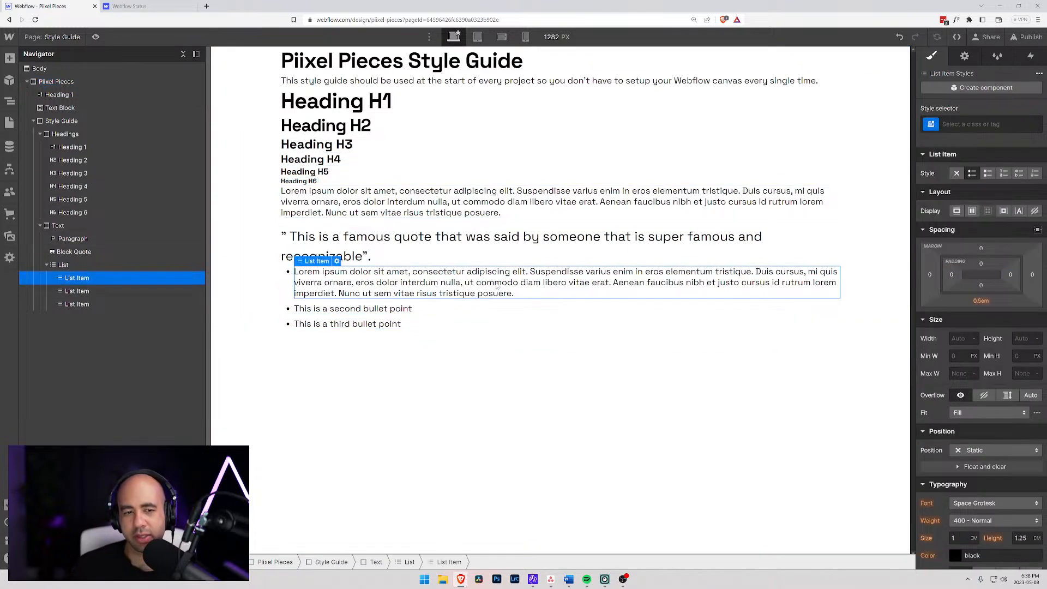
double_click(408, 286)
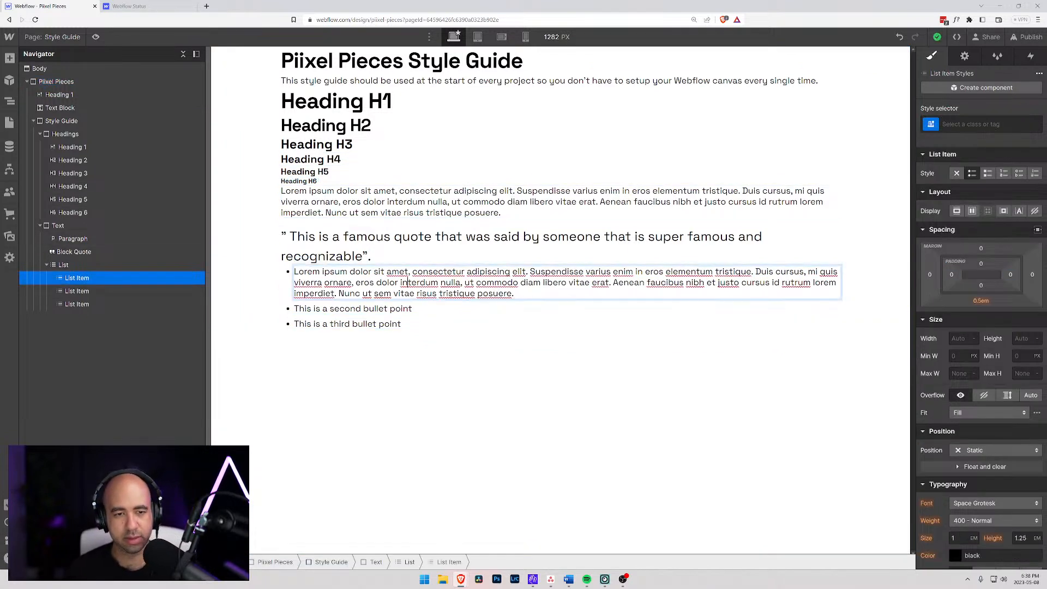
click(415, 318)
key(ctrl+z)
click(322, 320)
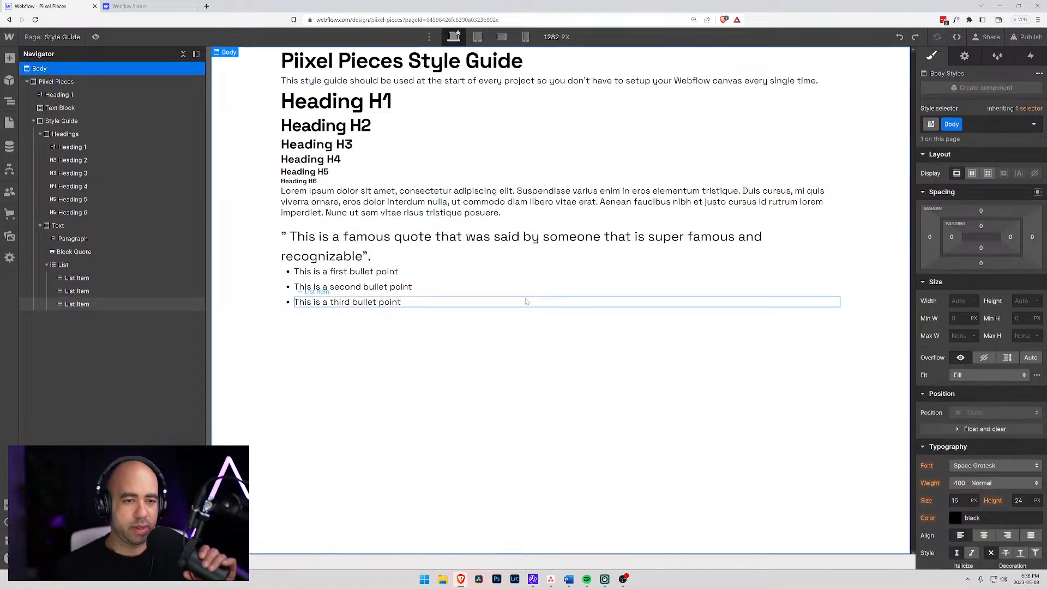
- Add a second List element inside the Text block and make its type Ordered
click(48, 266)
click(58, 227)
key(ctrl+e)
text(list)
key(Return)
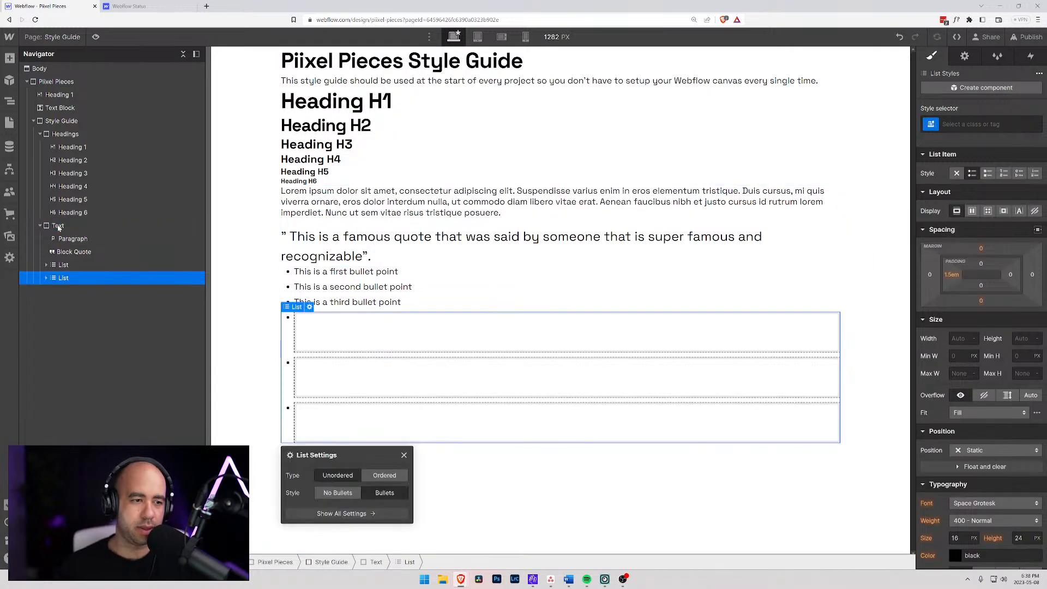
click(384, 476)
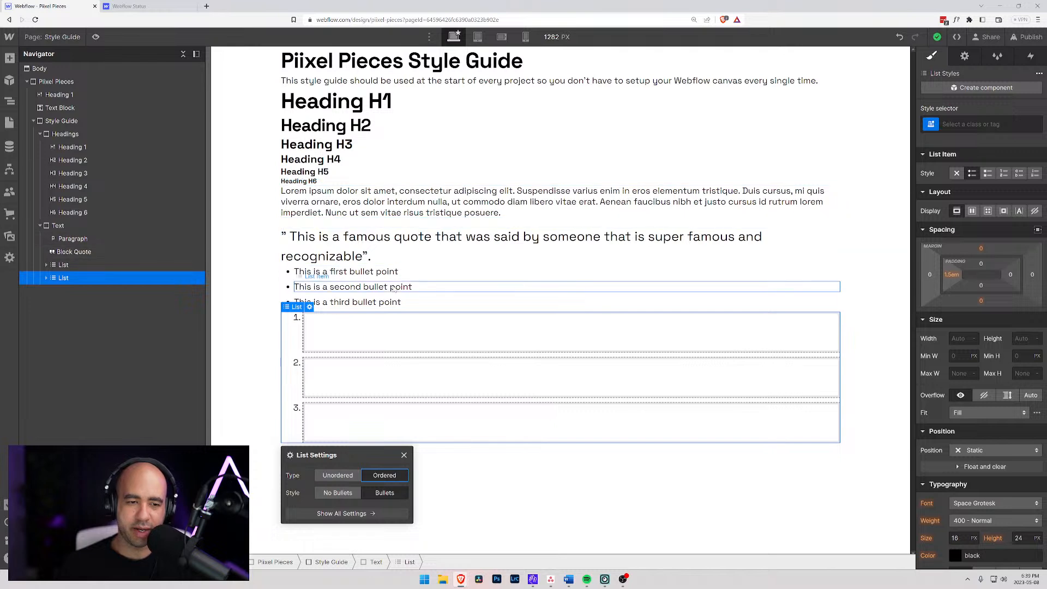
- Set the All Ordered Lists tag's left padding to 1.5 em and its bottom margin to 0
click(960, 124)
click(948, 186)
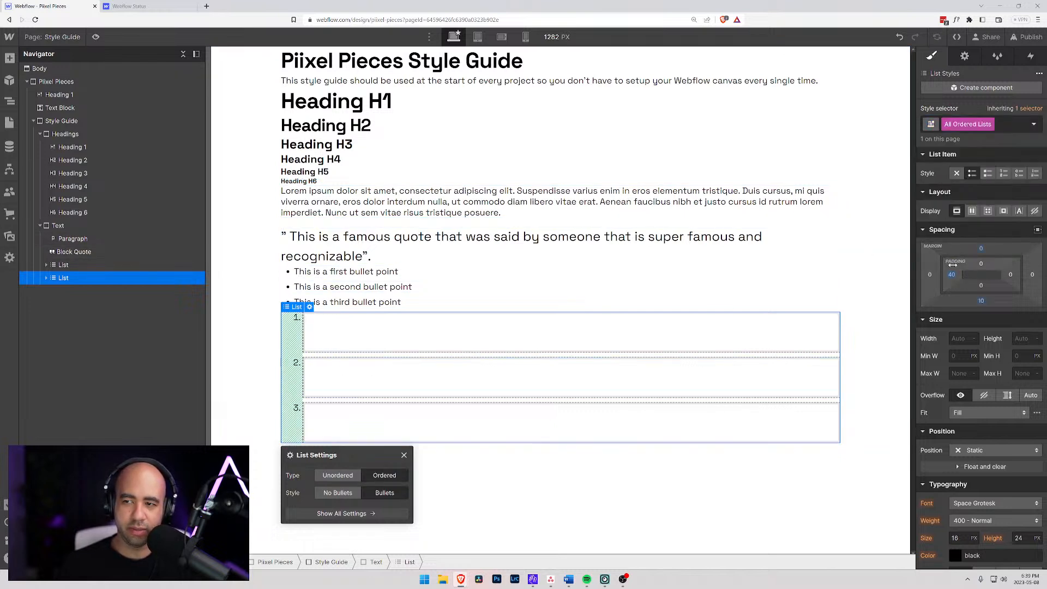
click(1007, 126)
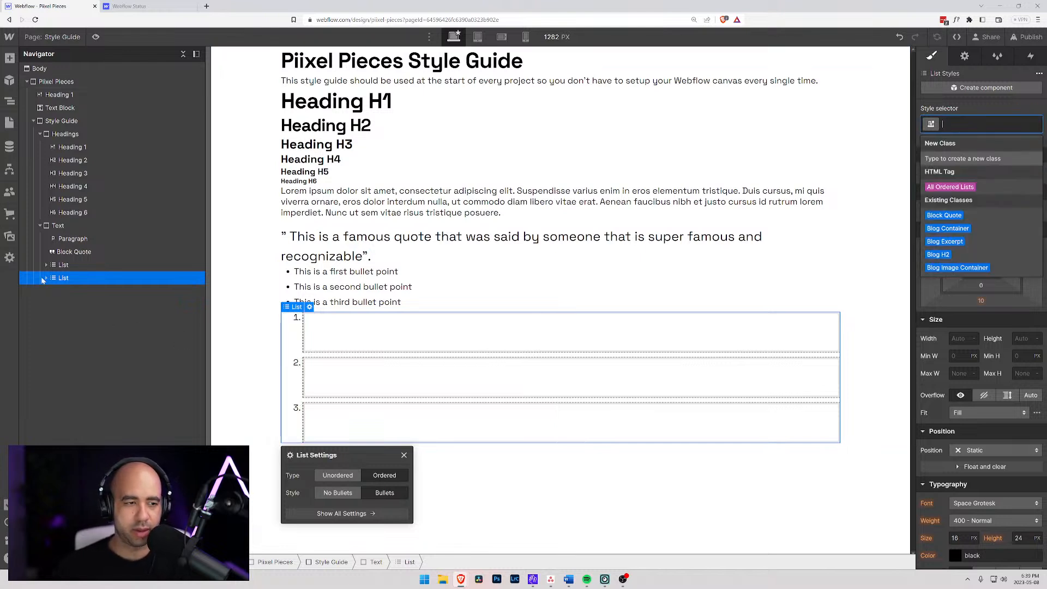
click(941, 187)
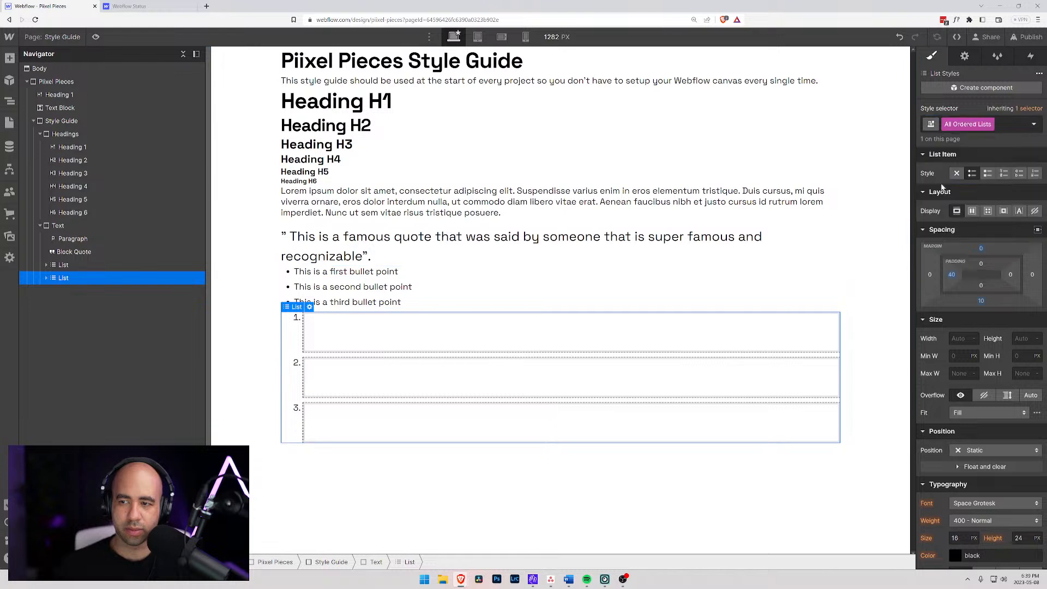
click(952, 276)
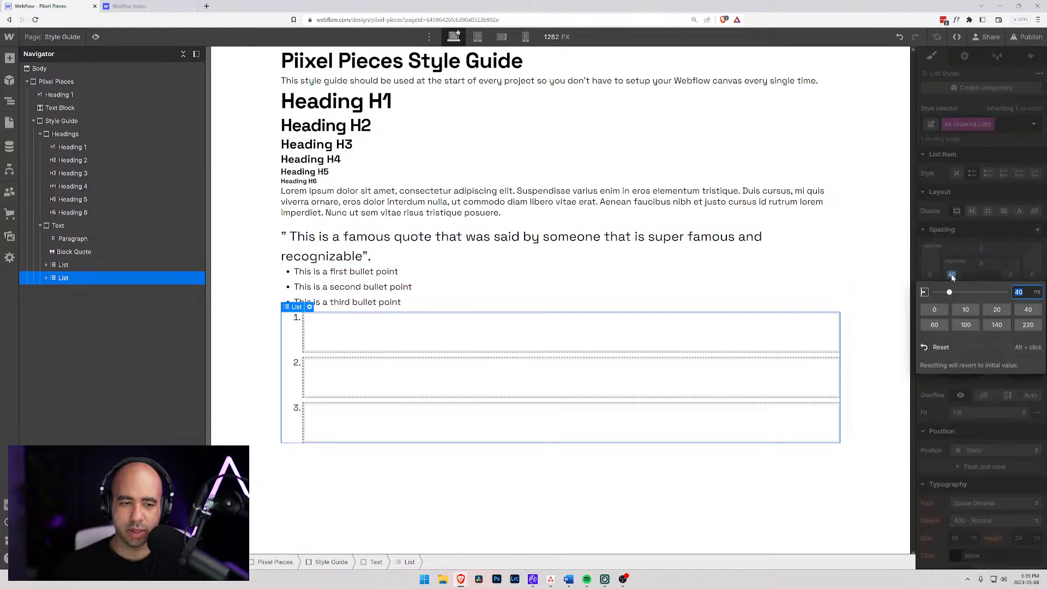
text(1.5e)
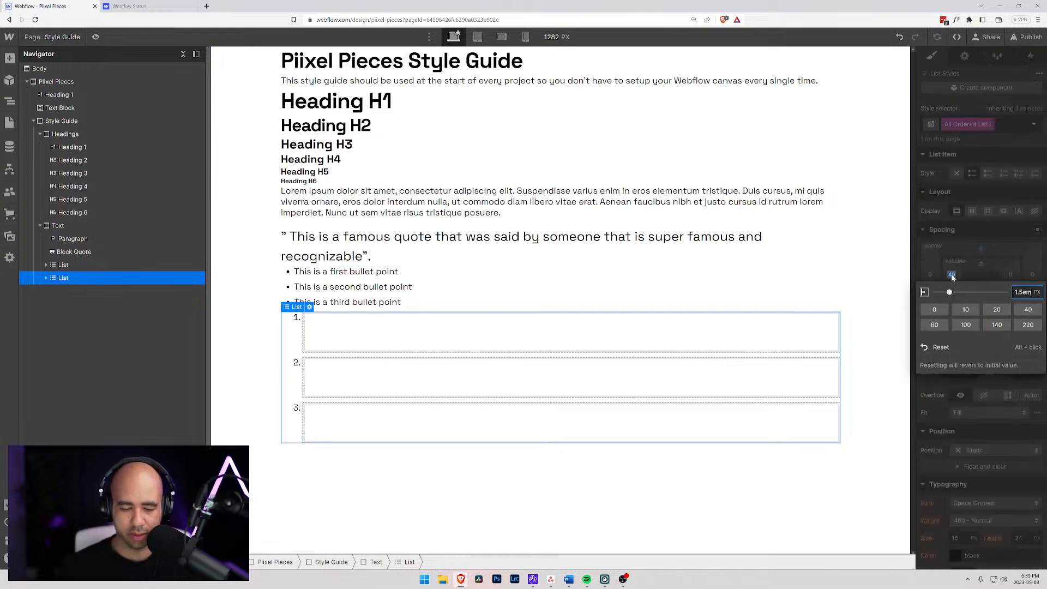
text(m)
key(Return)
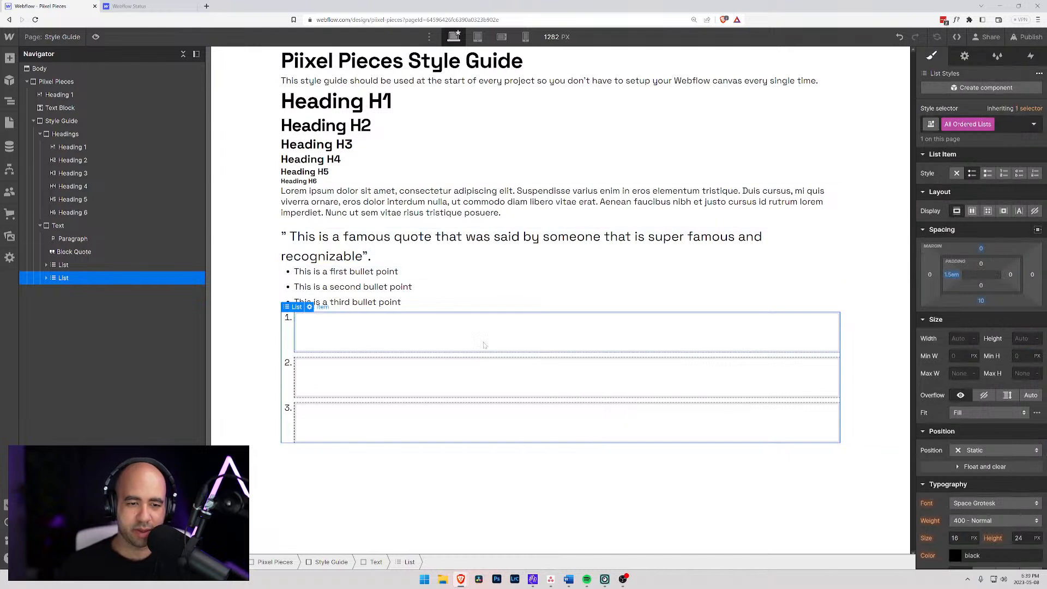
click(976, 301)
click(963, 336)
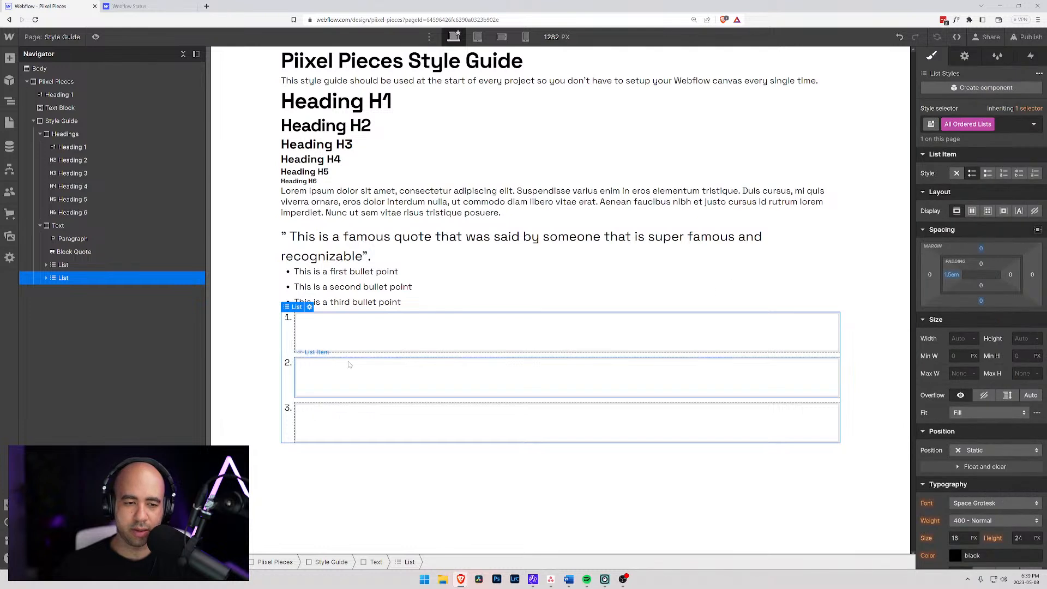
- Fill the first numbered list item with "This is the first line item in a numbered list"
click(356, 335)
double_click(356, 335)
text(T)
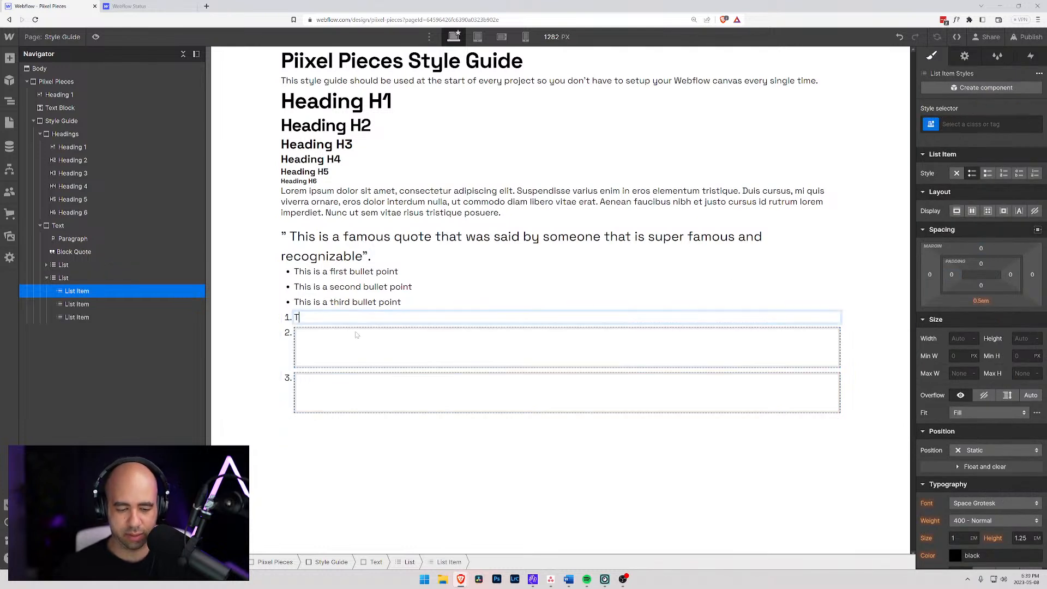
text(his is the first line item in a slis)
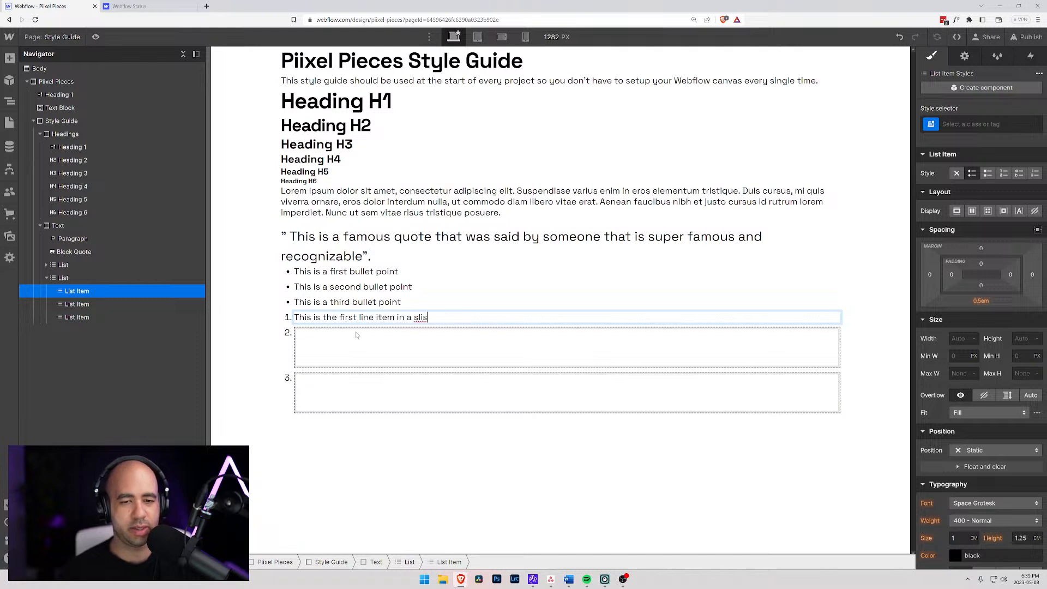
key(BackSpace)
text(bered list)
- Copy the first numbered item's text into the second numbered list item
key(ctrl+a)
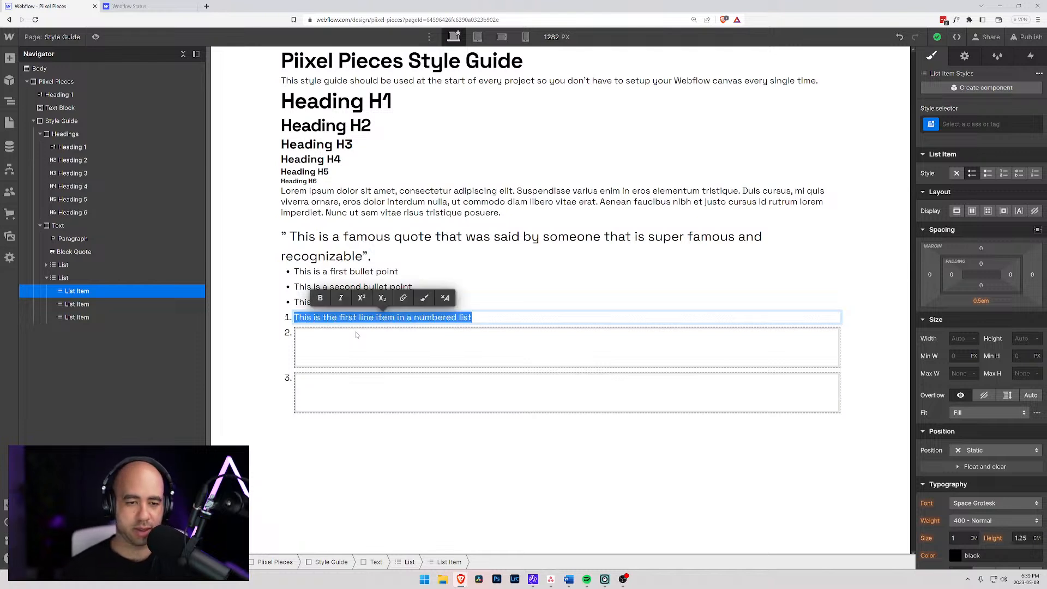
key(ctrl+c)
click(311, 344)
key(ctrl+v)
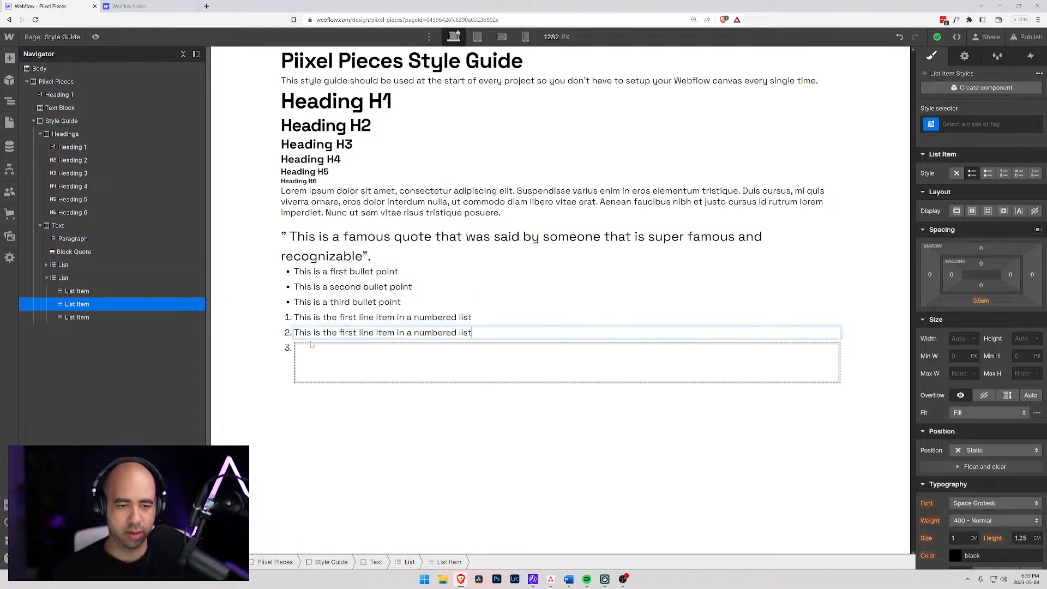
- Fill the third numbered list item with "This is the third line item in a numbered list"
click(313, 355)
double_click(313, 354)
key(ctrl+v)
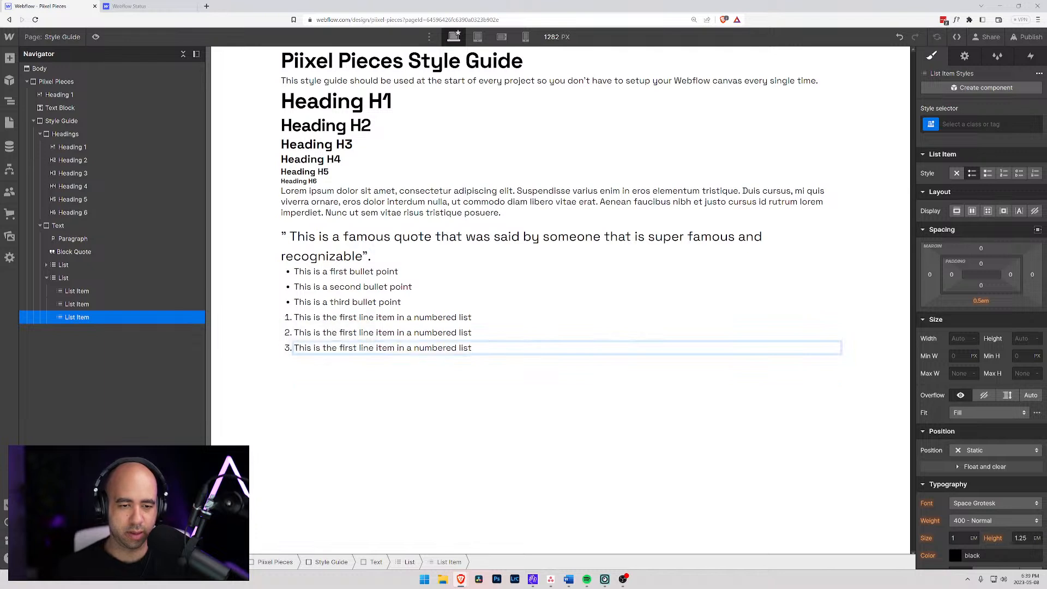
key(shift+Left)
key(shift+Left)
key(shift+Left)
key(shift+Left)
key(shift+Left)
text(rhi)
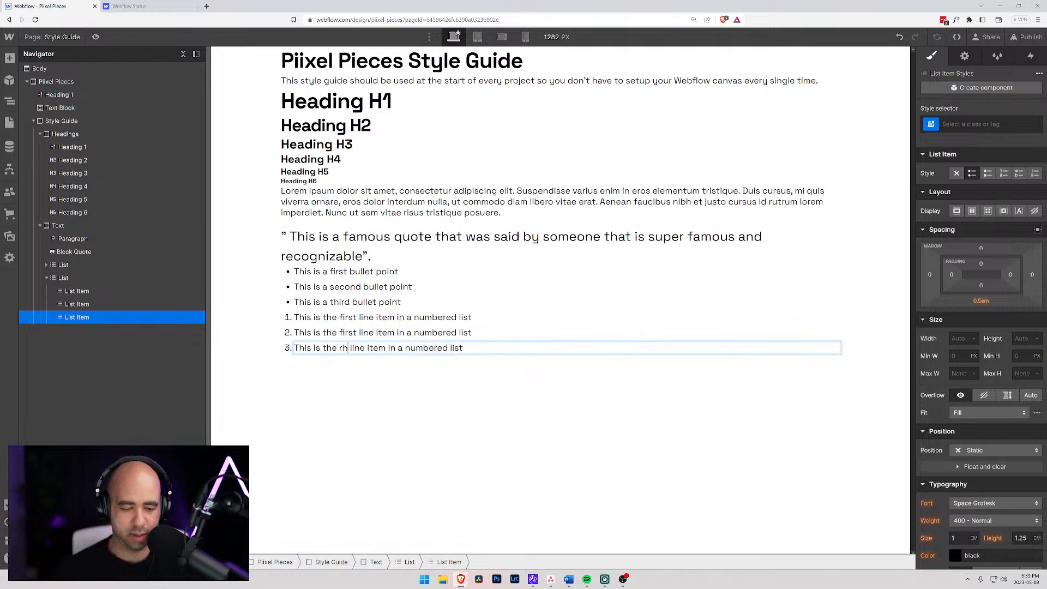
key(BackSpace)
key(BackSpace)
key(BackSpace)
text(third)
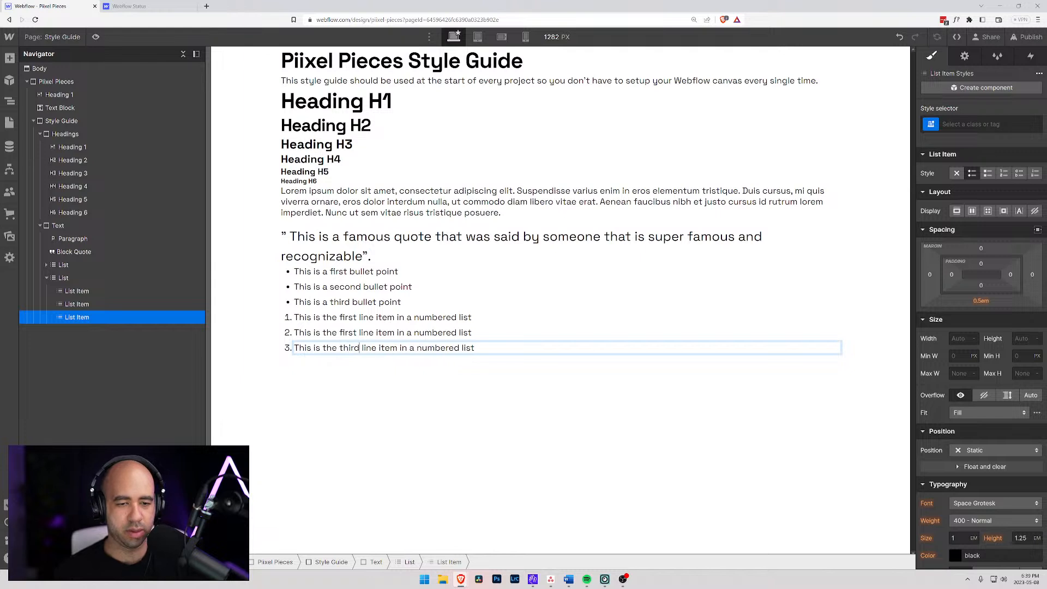
- Change the second numbered list item's text to "This is the second line item in a numbered list"
click(344, 332)
key(shift+Left)
key(shift+Left)
key(shift+Left)
key(shift+Left)
key(shift+Left)
text(second)
click(311, 374)
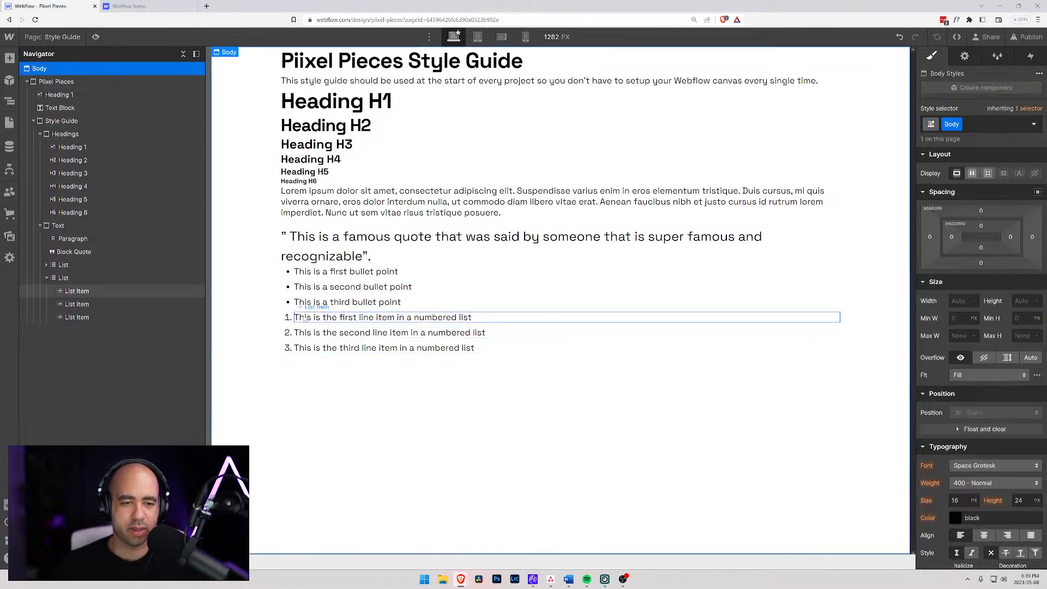
- Review the All List Items tag's spacing and typography settings from the first numbered list item
click(77, 290)
click(932, 124)
click(949, 183)
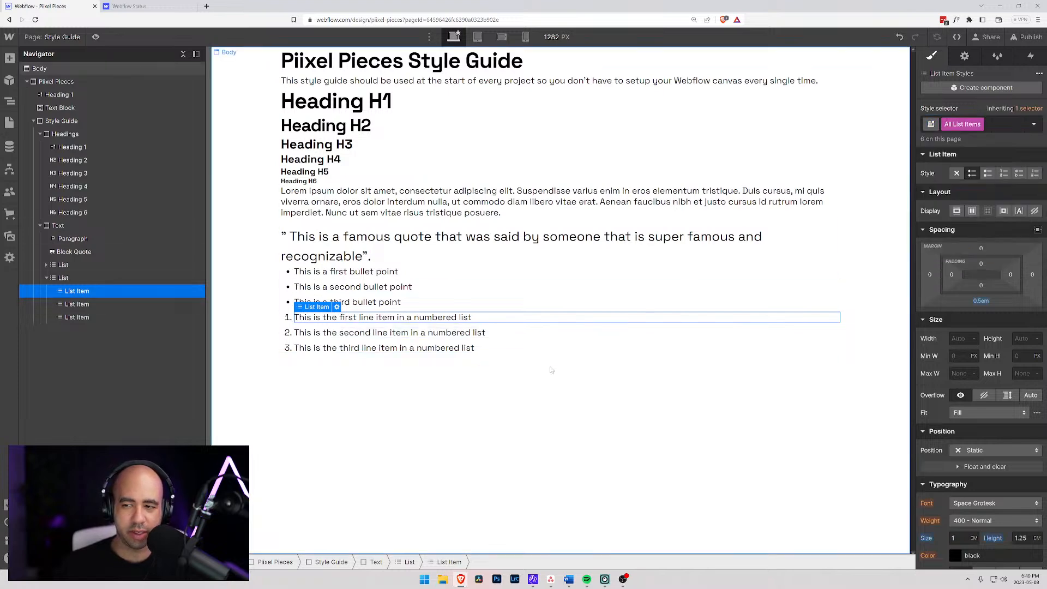
scroll(948, 339, down, 3)
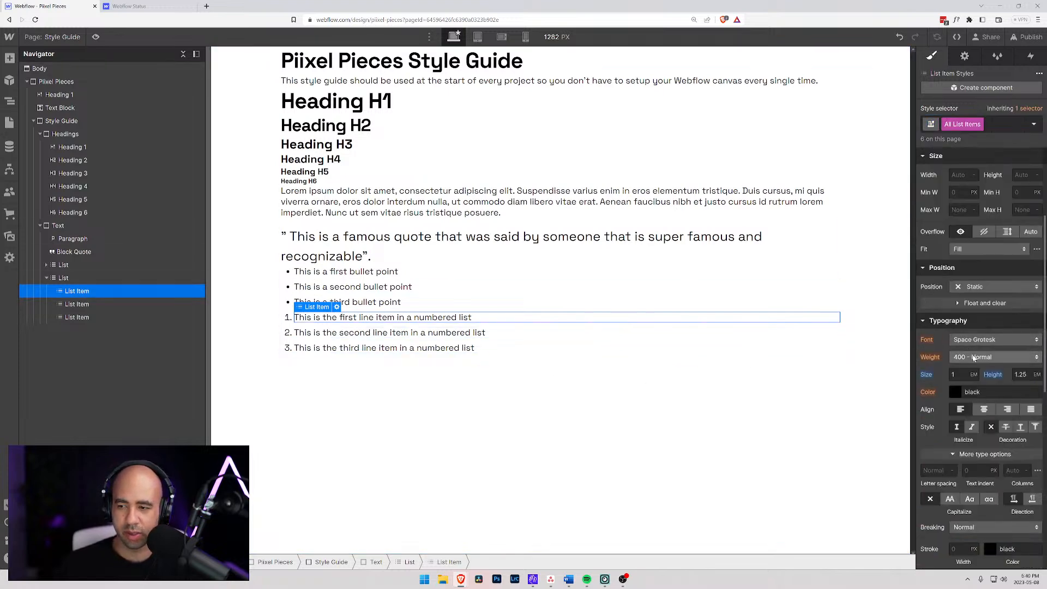
scroll(971, 354, up, 3)
click(375, 357)
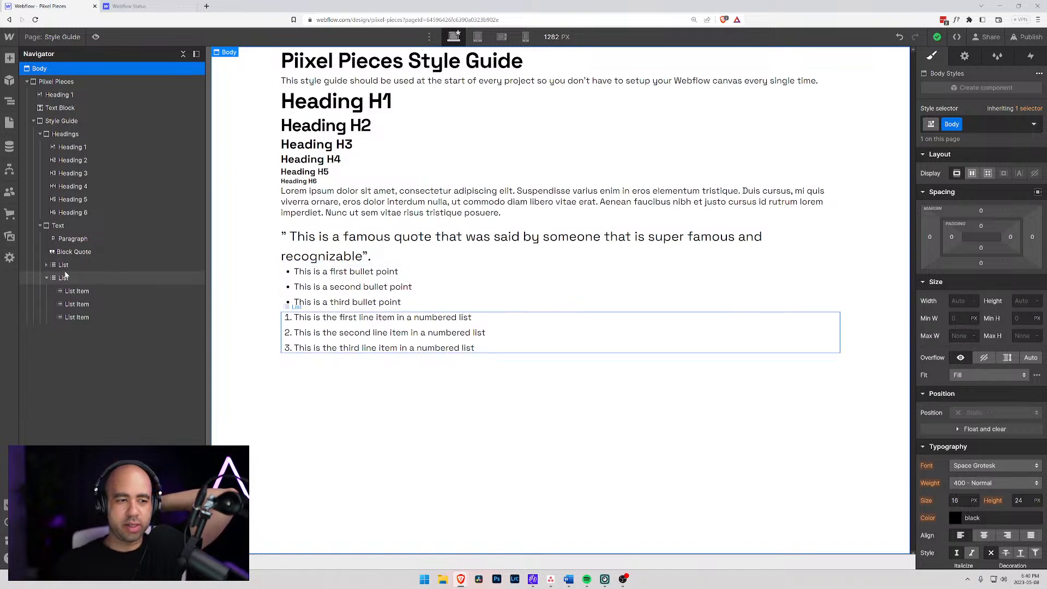
- Collapse the numbered list's items in the element tree and select the whole numbered list
click(47, 279)
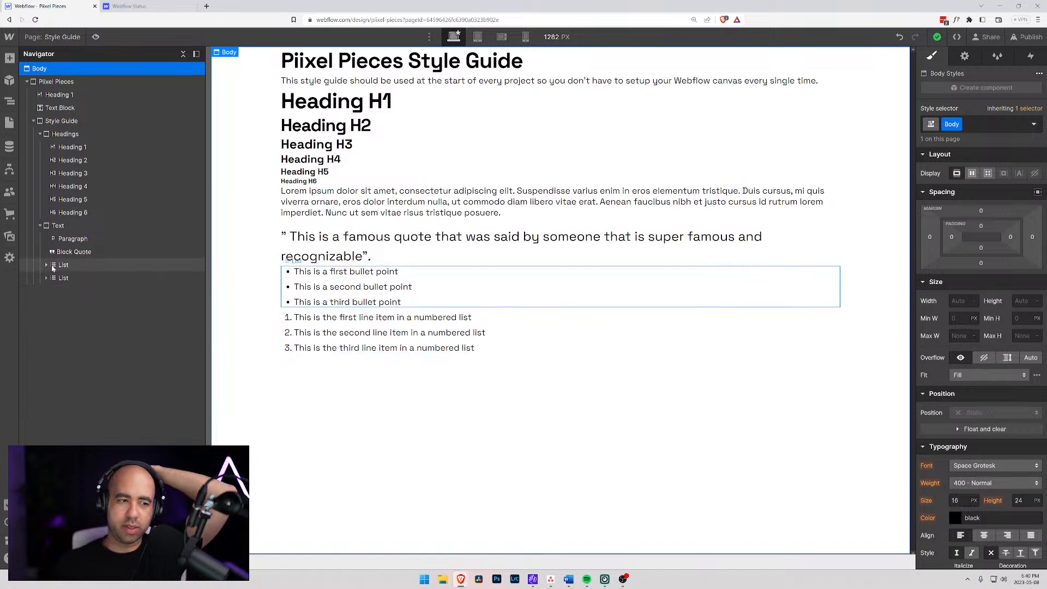
click(68, 279)
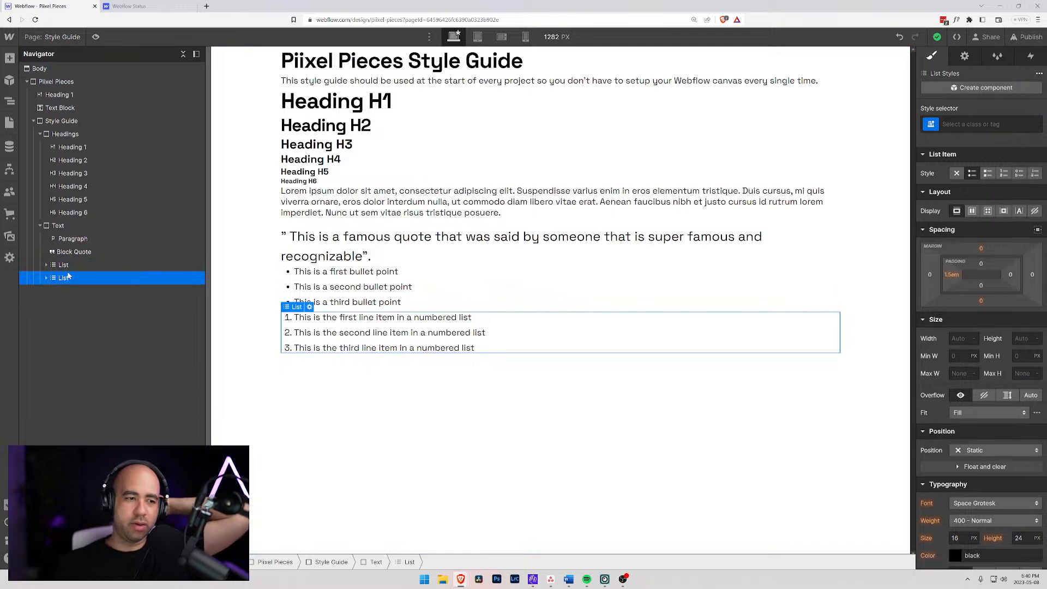
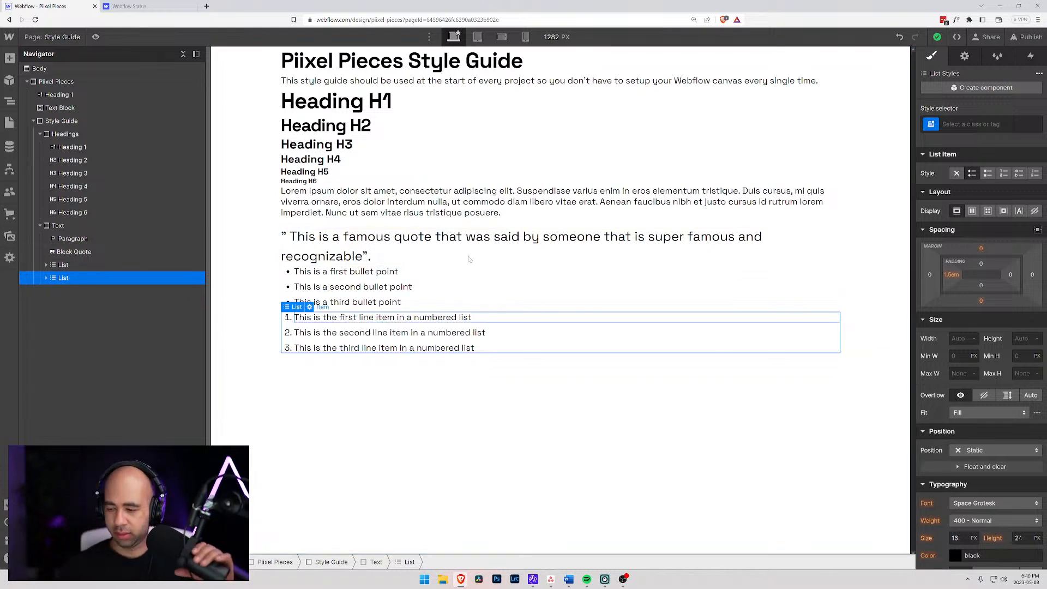
click(322, 272)
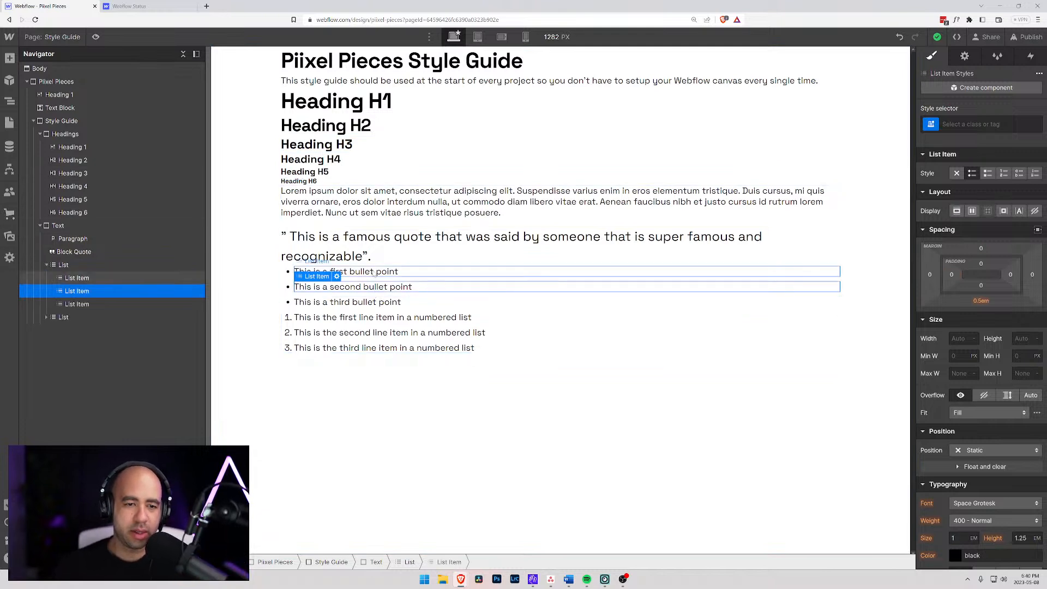
click(318, 232)
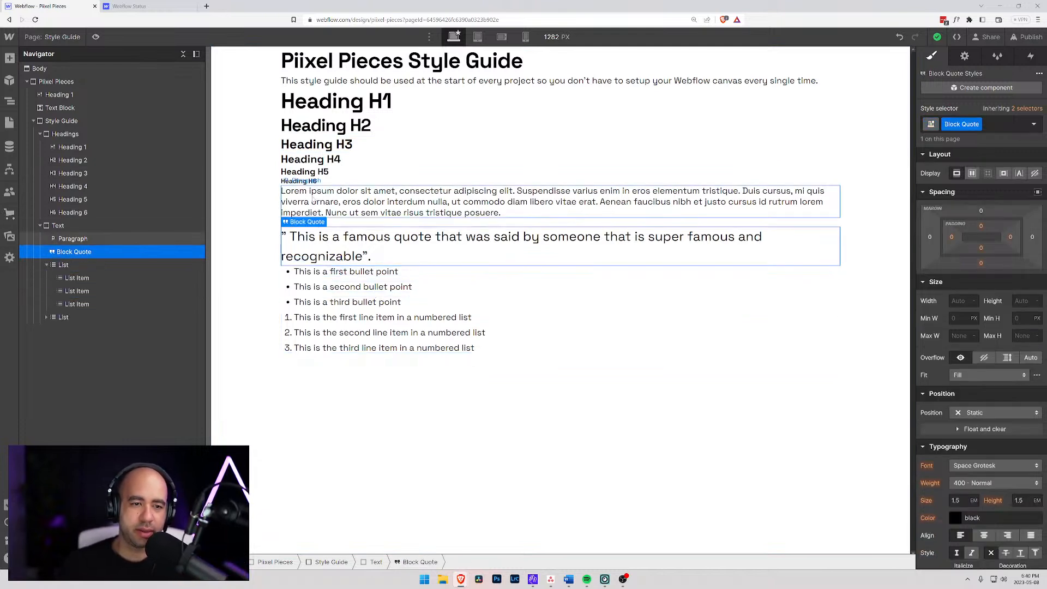
click(63, 265)
click(63, 317)
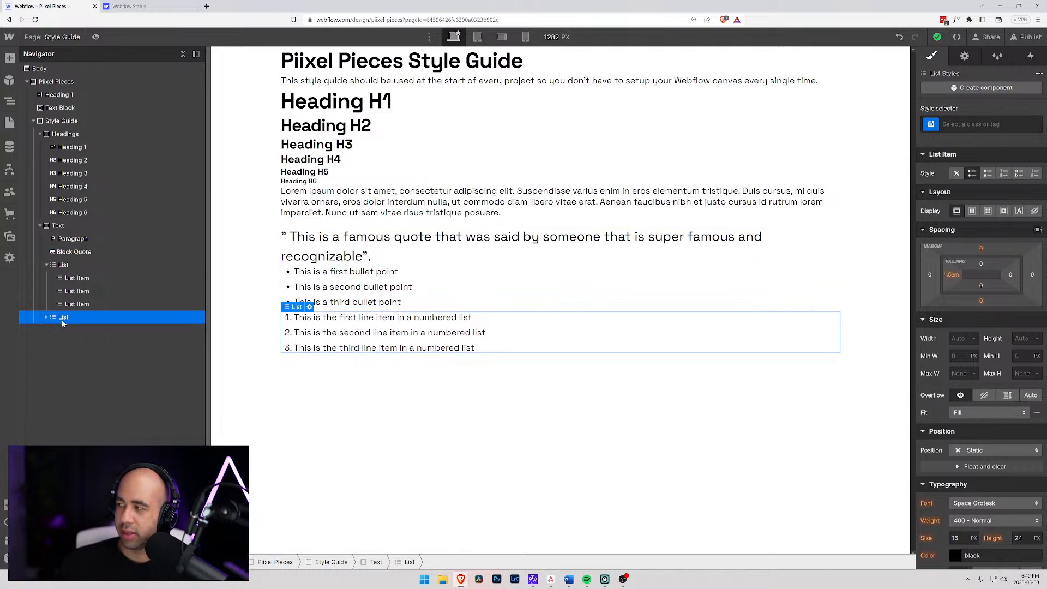
- Browse the elements available to add, from the layout group through typography and media
click(9, 58)
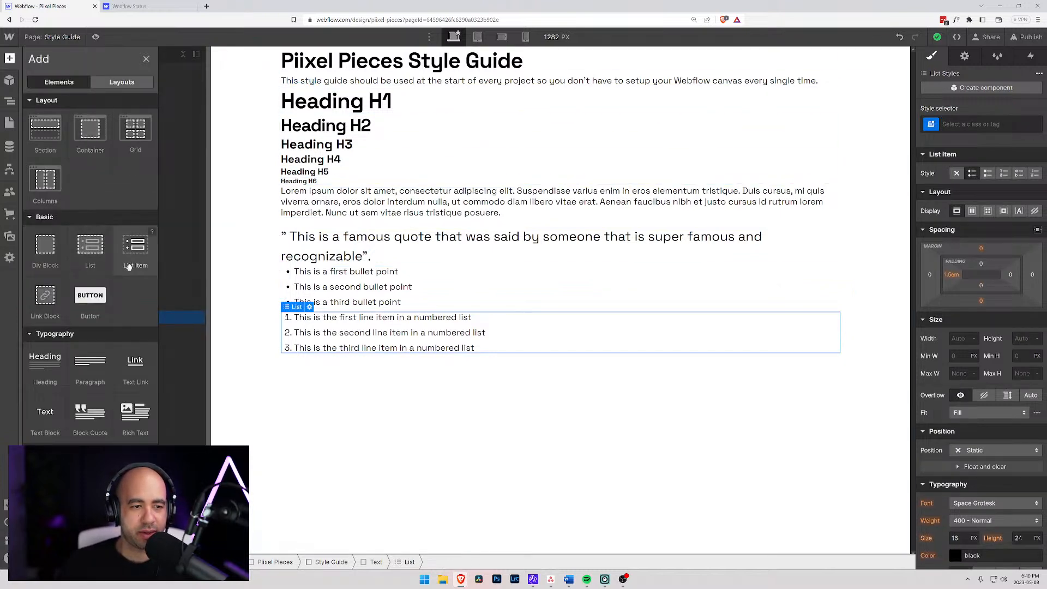
scroll(88, 267, down, 3)
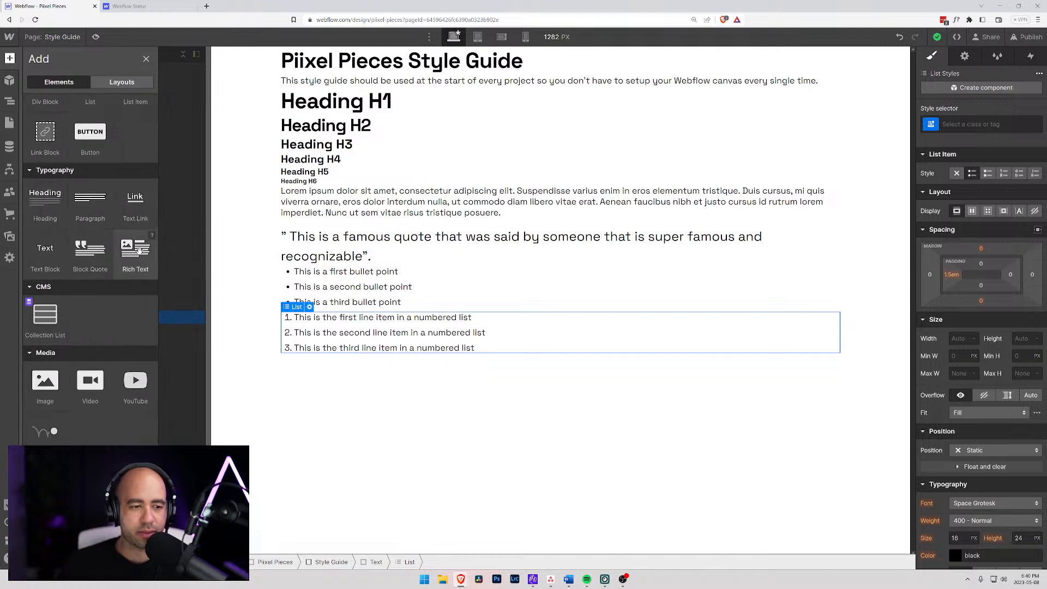
scroll(138, 249, up, 3)
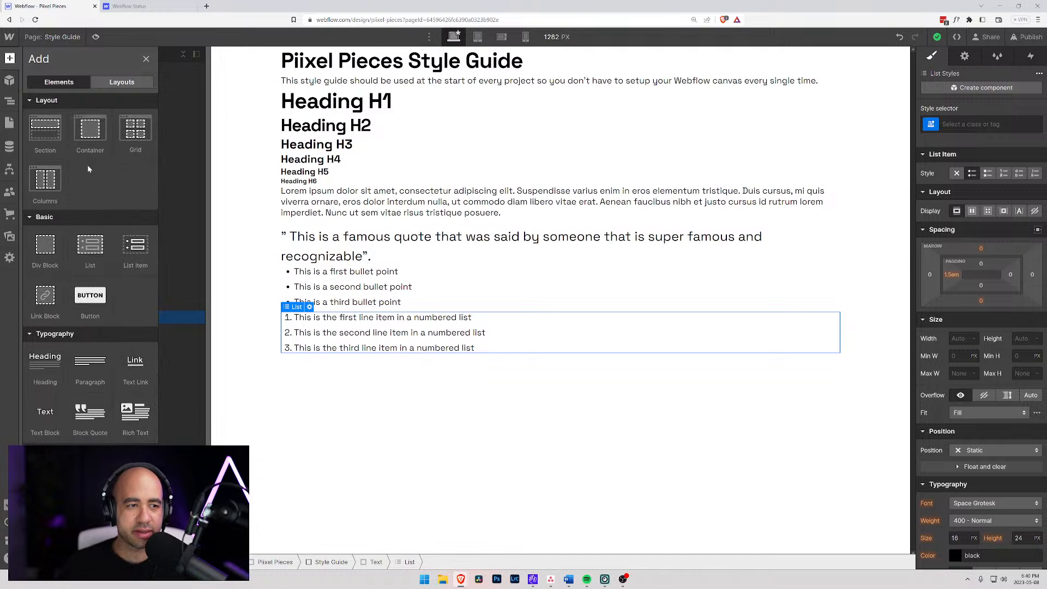
- Collapse both lists in the element tree and select the Text block that contains them
click(323, 272)
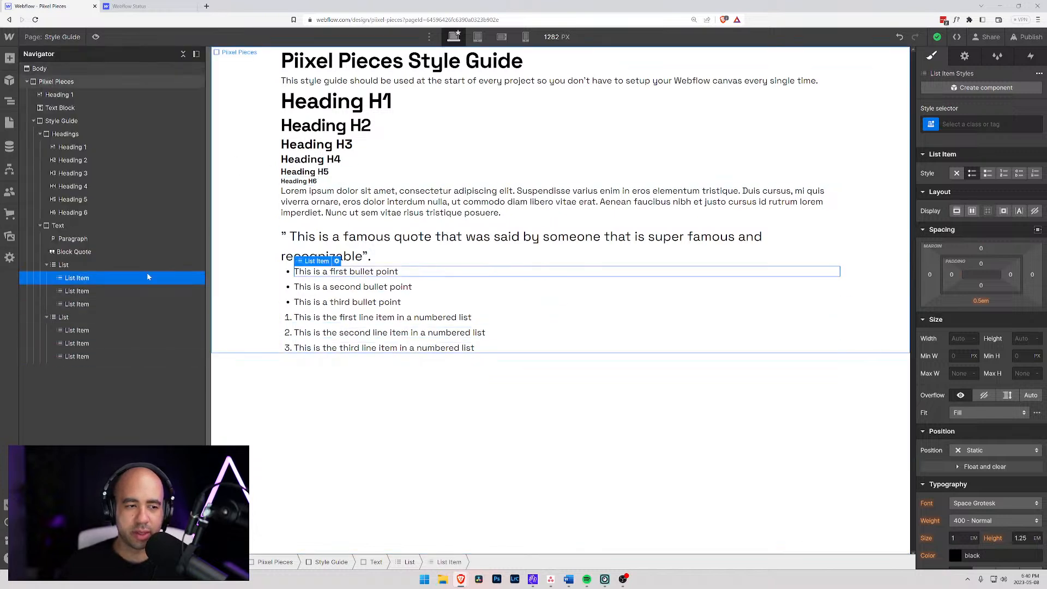
click(46, 265)
click(46, 278)
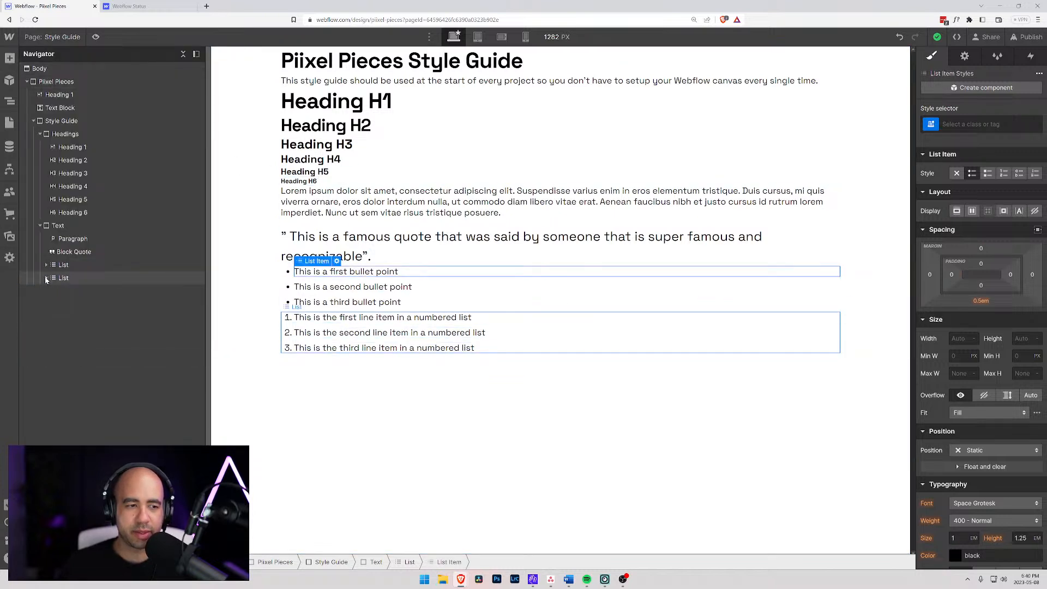
click(57, 226)
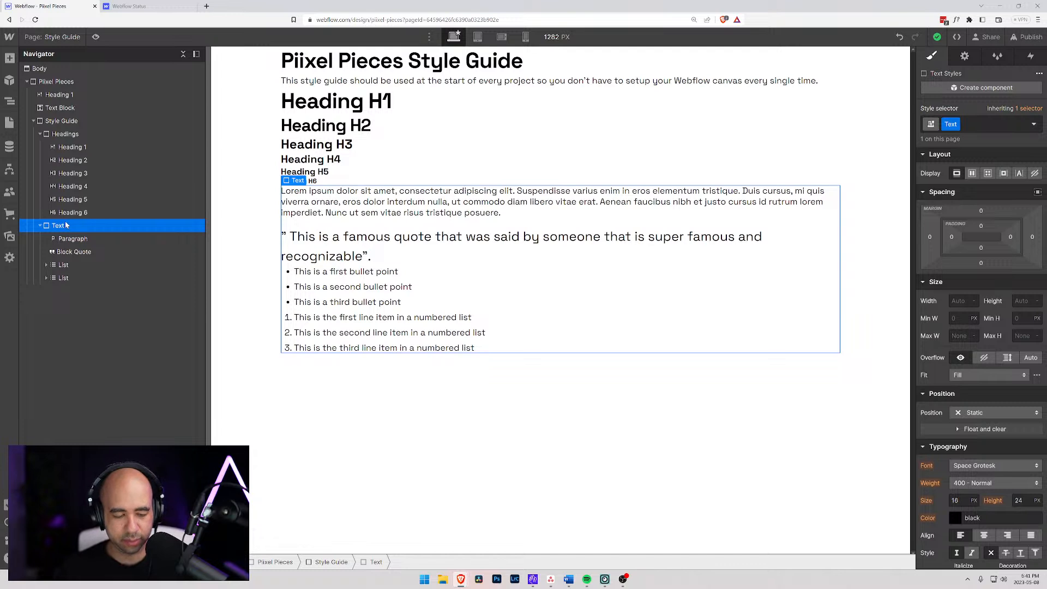
key(super+d)
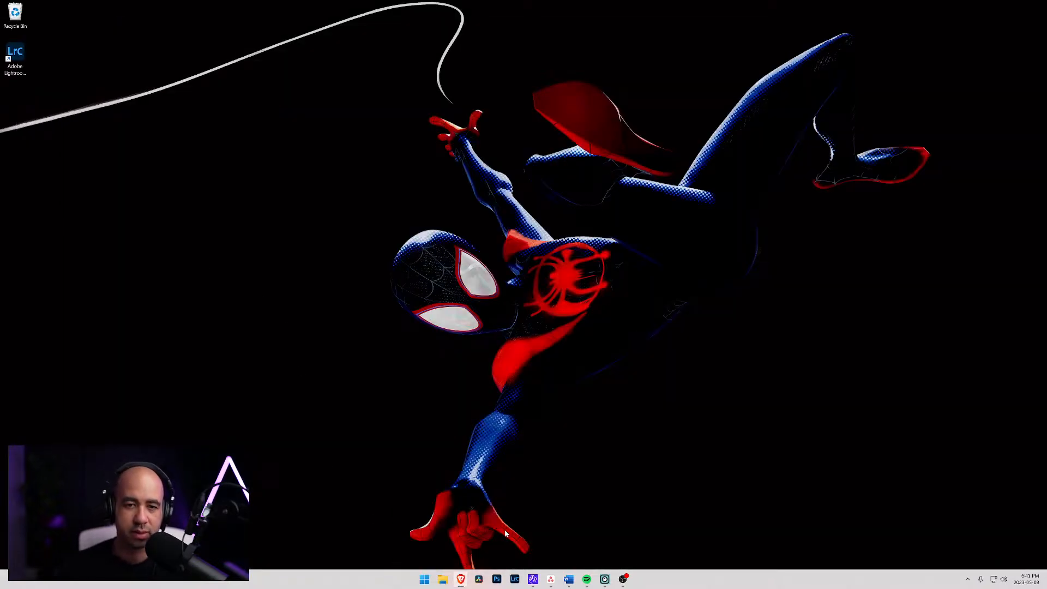
mouse_move(462, 577)
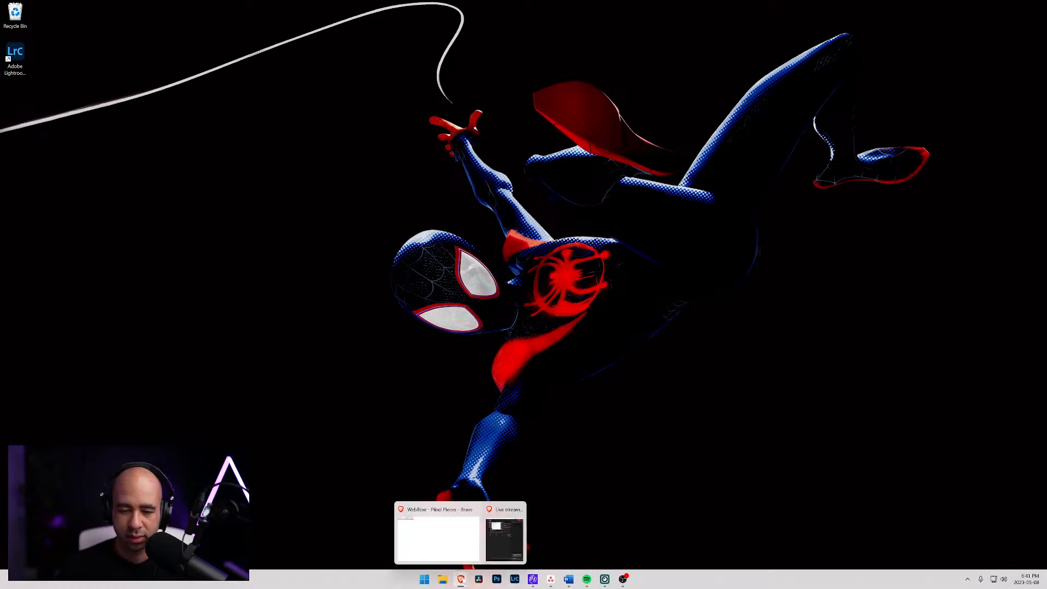
click(431, 554)
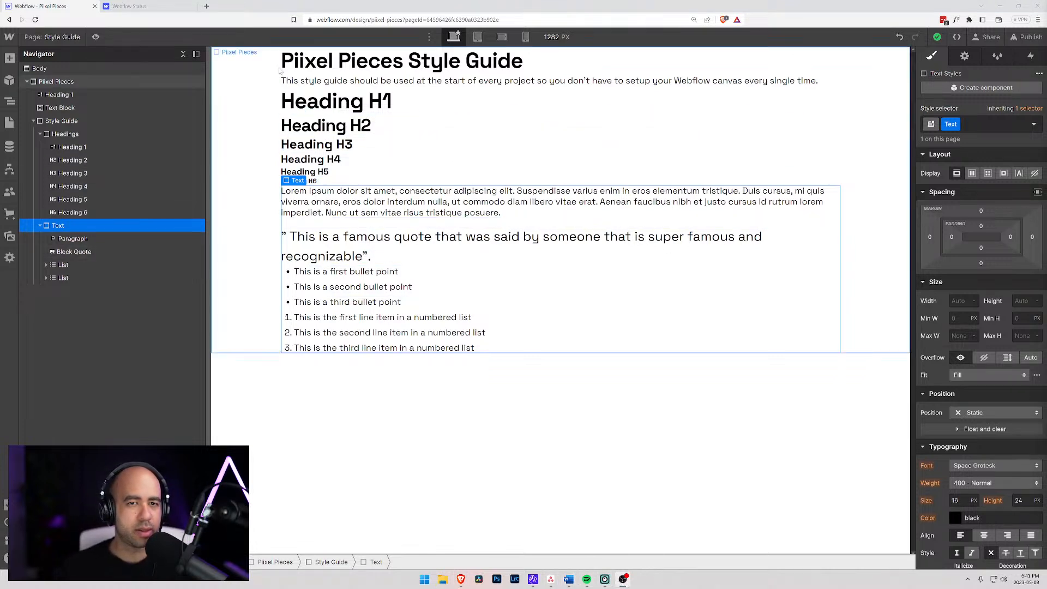
key(super+e)
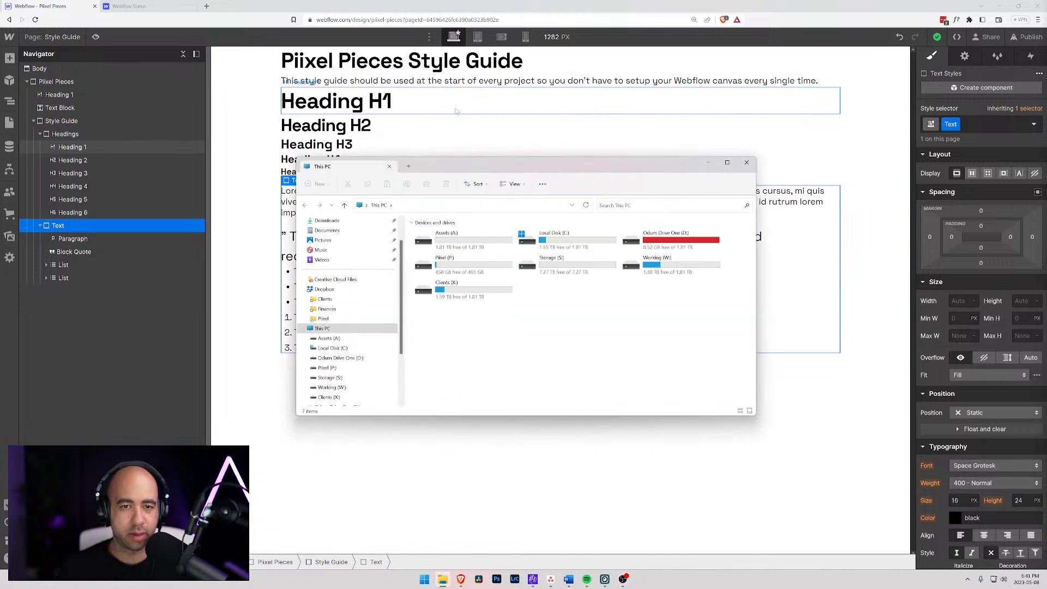
click(747, 164)
click(439, 146)
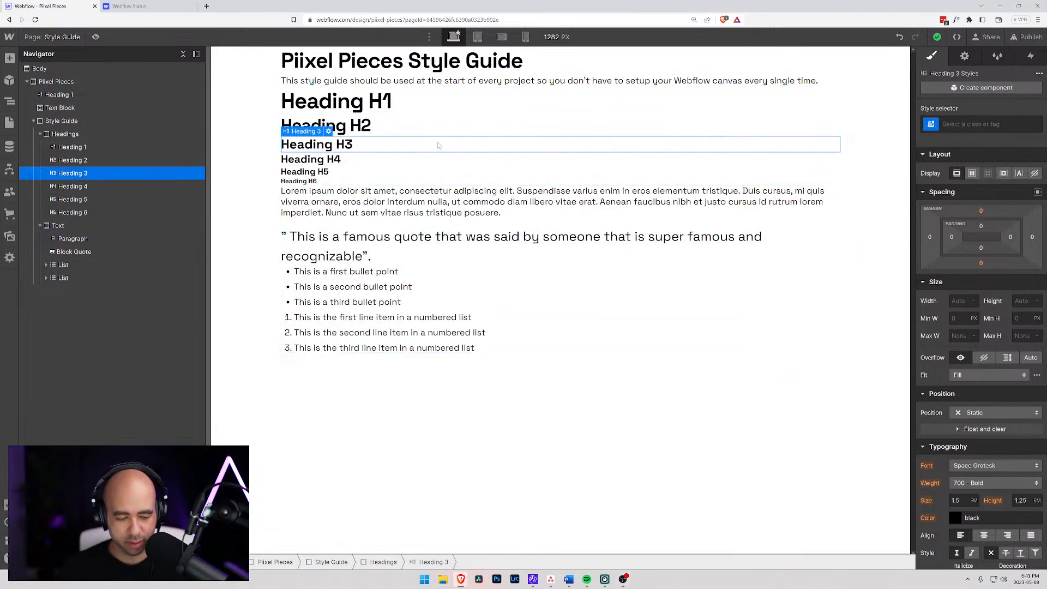
key(super+e)
click(748, 163)
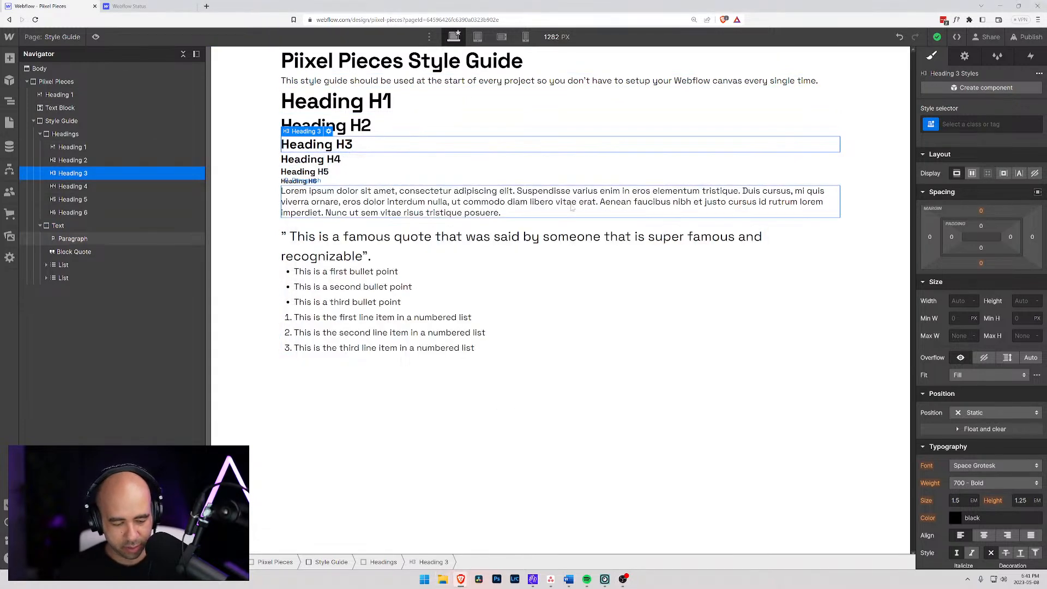
- Search the quick finder for "a" and review the matches restricted to elements
key(ctrl+e)
click(674, 74)
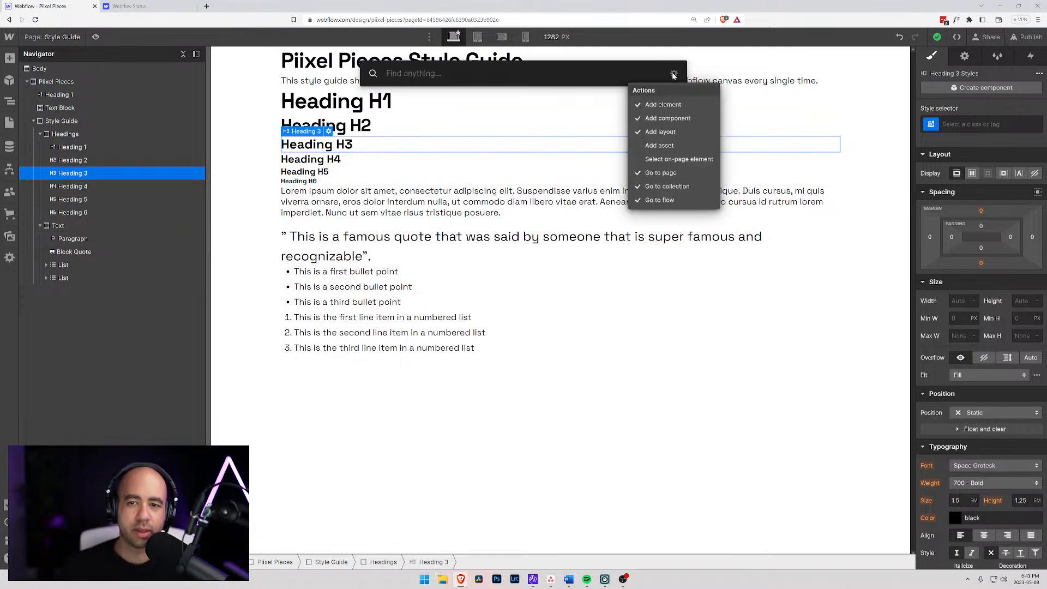
click(479, 73)
text(aa)
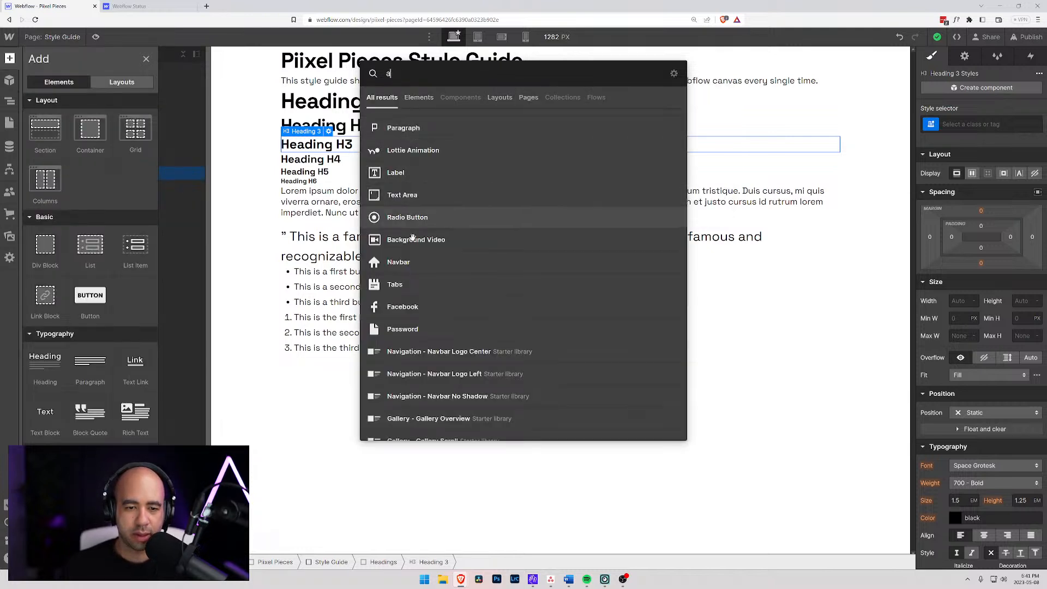
scroll(443, 336, down, 10)
scroll(444, 218, up, 5)
click(419, 97)
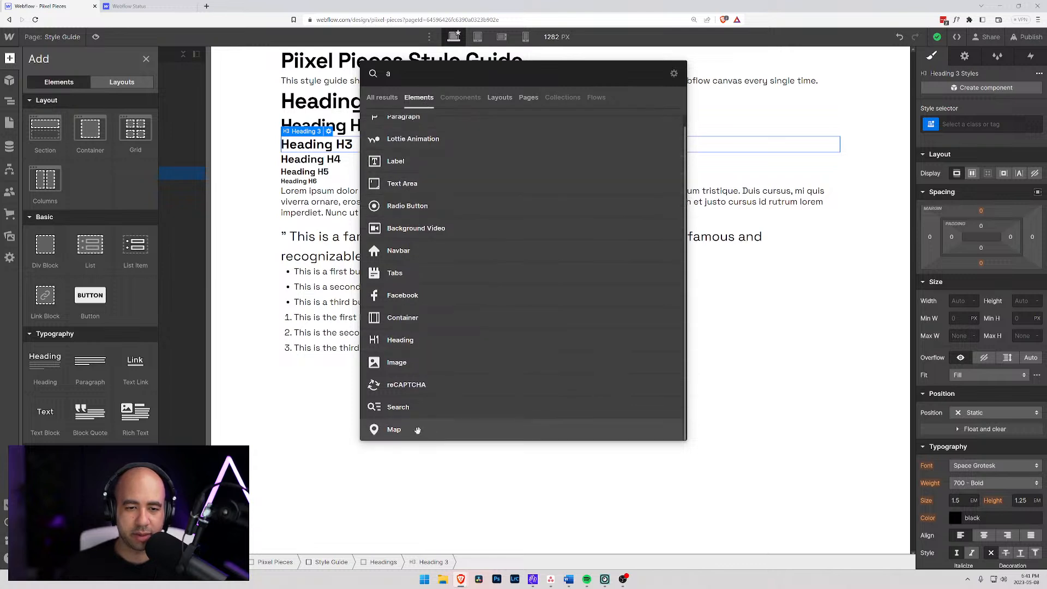
scroll(417, 430, up, 1)
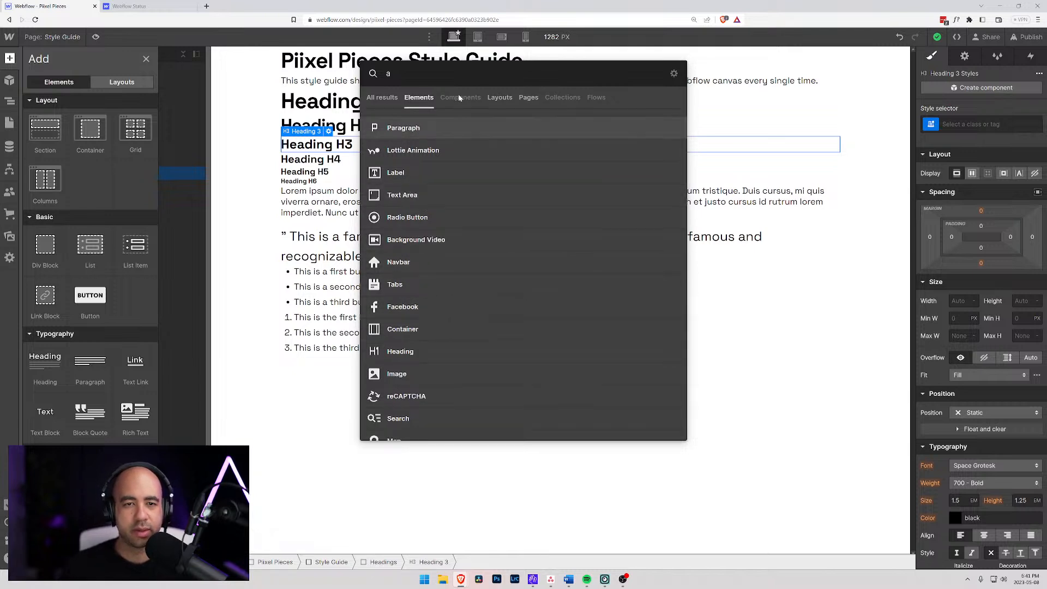
- Search the quick finder for elements matching "b" and then "c", and review both sets of matches
key(BackSpace)
text(b)
scroll(404, 210, down, 2)
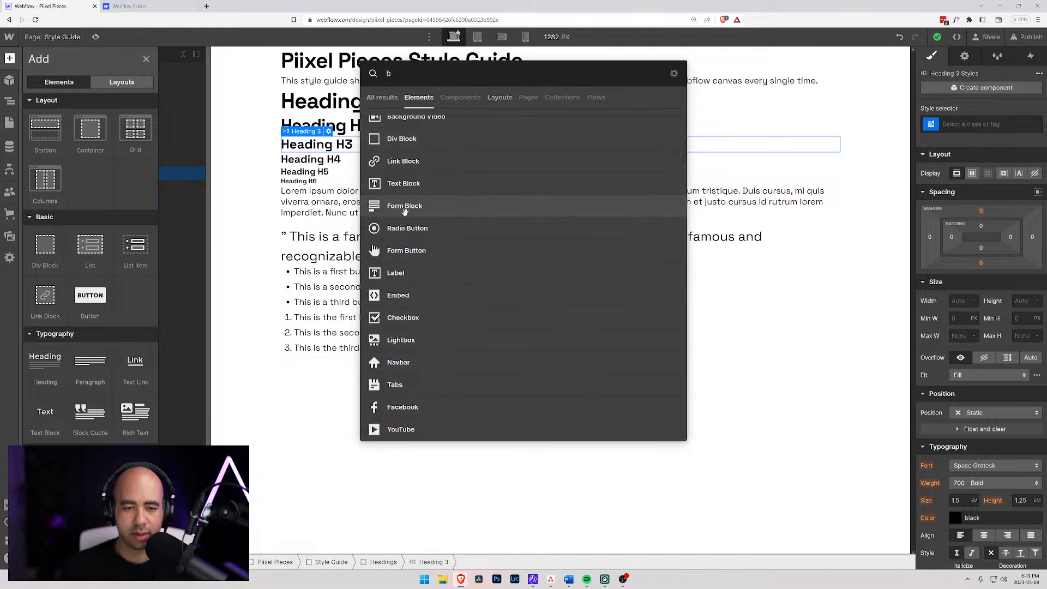
scroll(404, 210, up, 2)
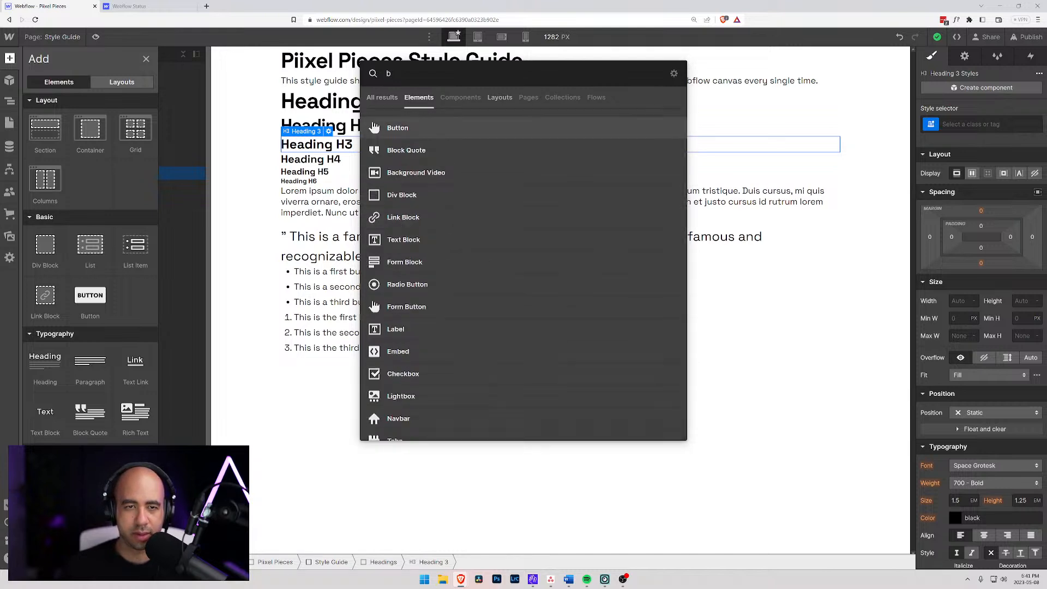
text(c)
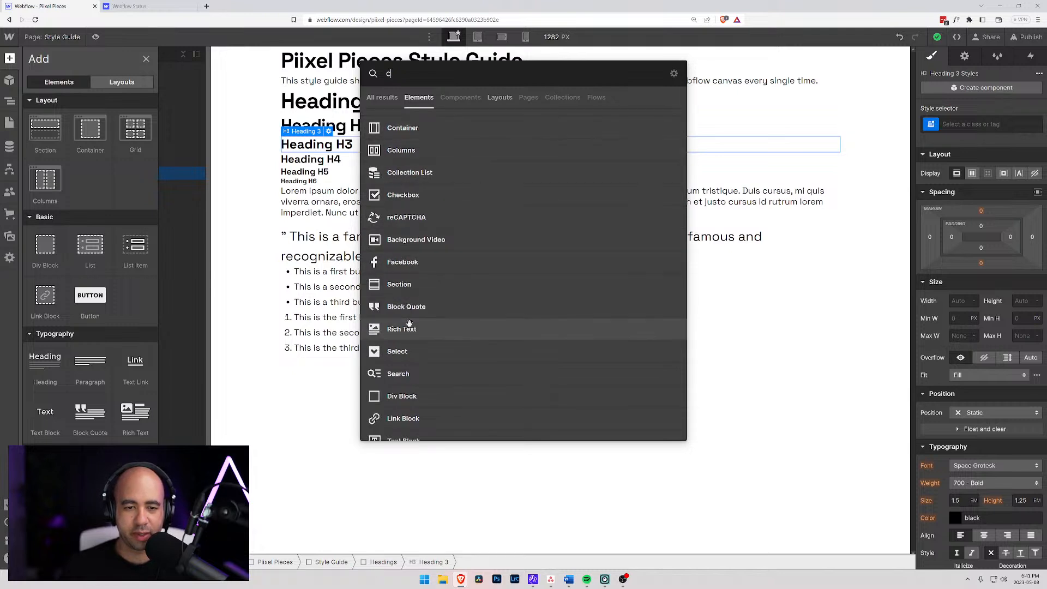
scroll(413, 322, down, 1)
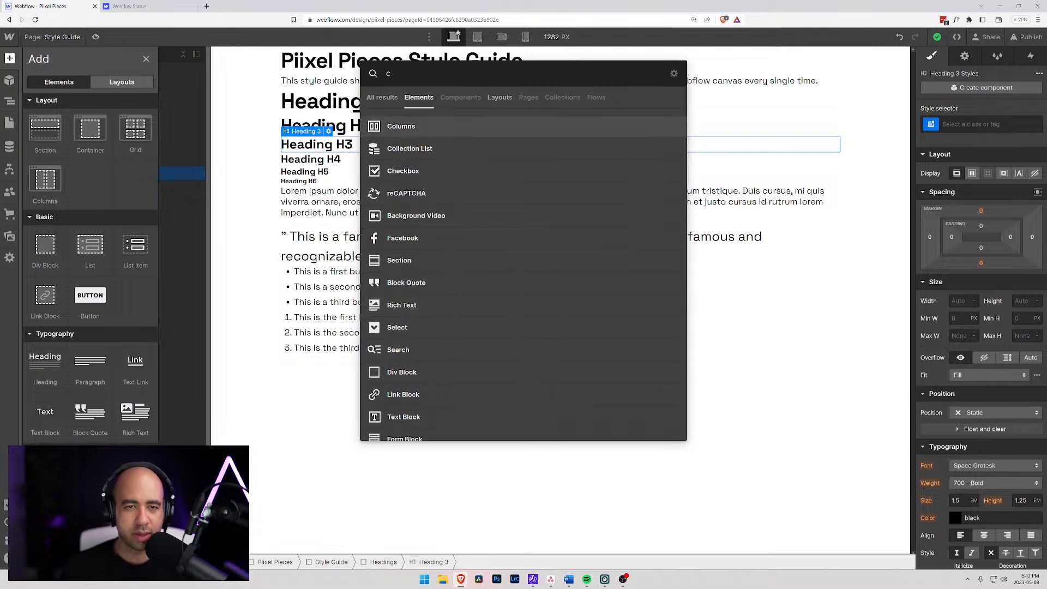
- Search the quick finder for elements matching "d" and "e", review the matches, and close the finder
text(d)
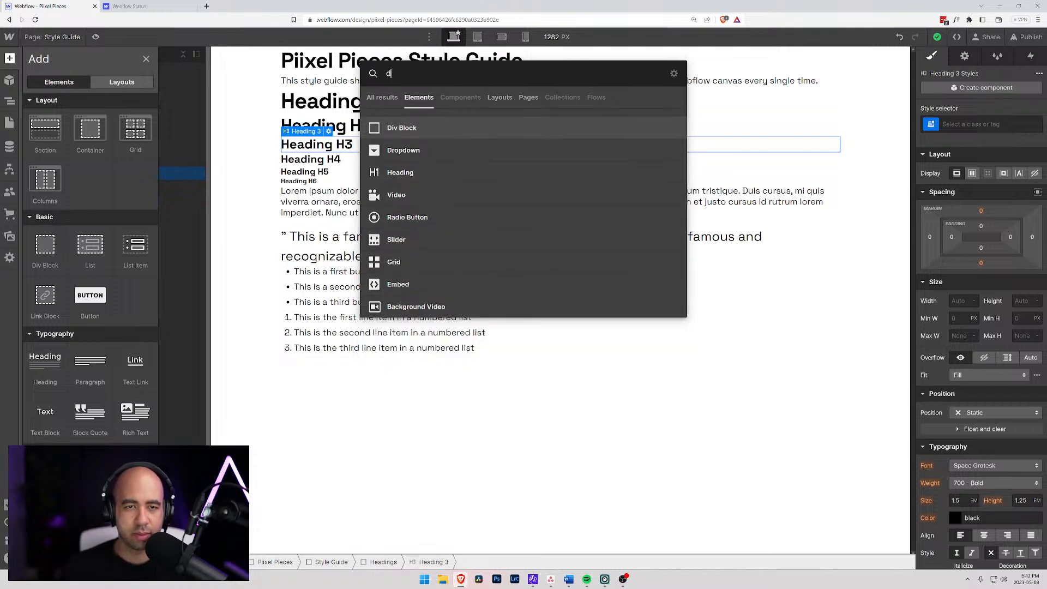
key(BackSpace)
text(d)
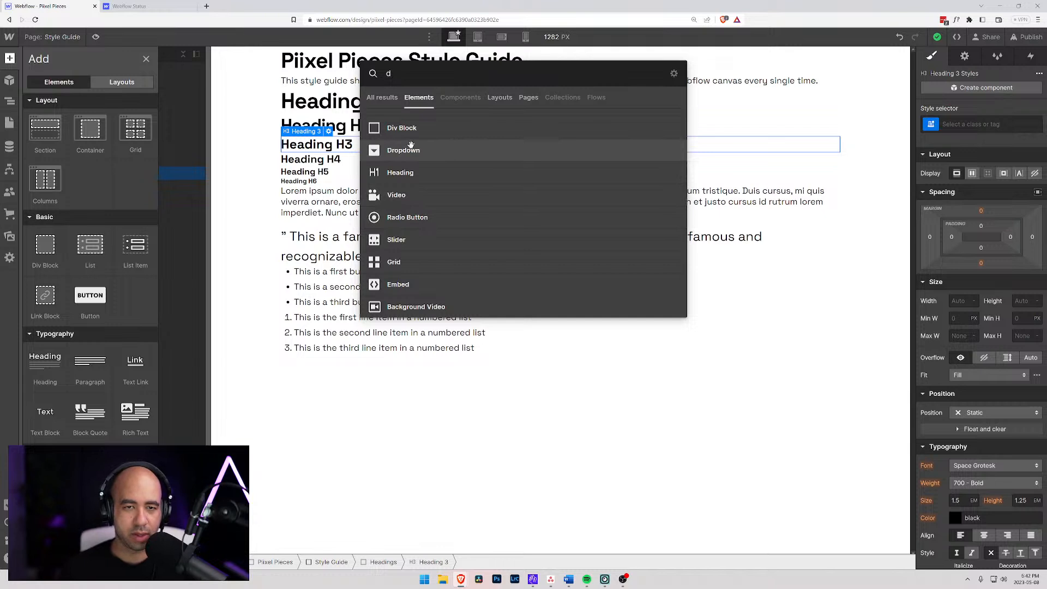
key(Up)
text(e)
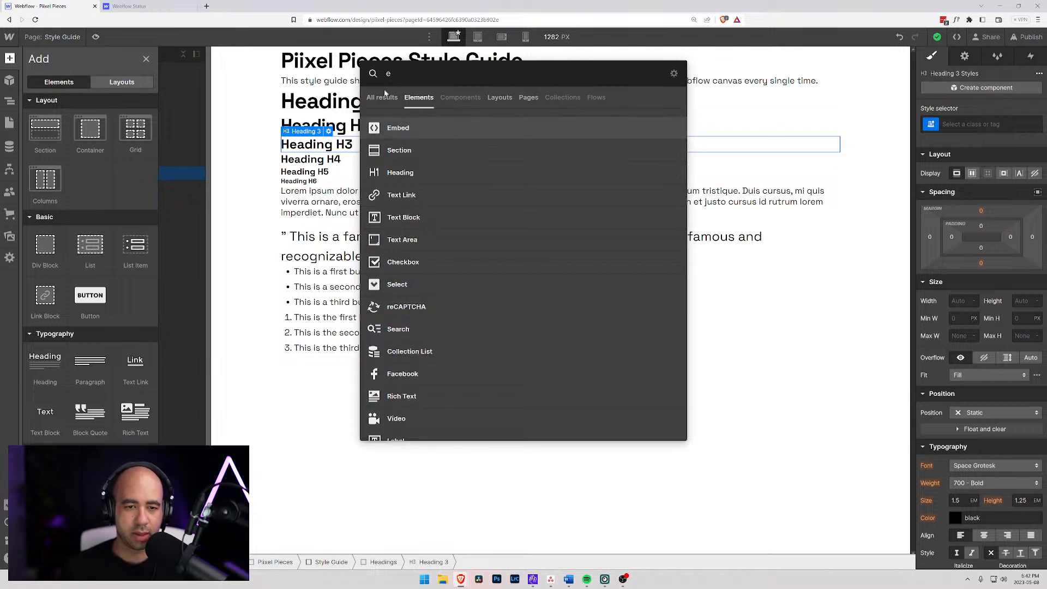
scroll(411, 168, down, 3)
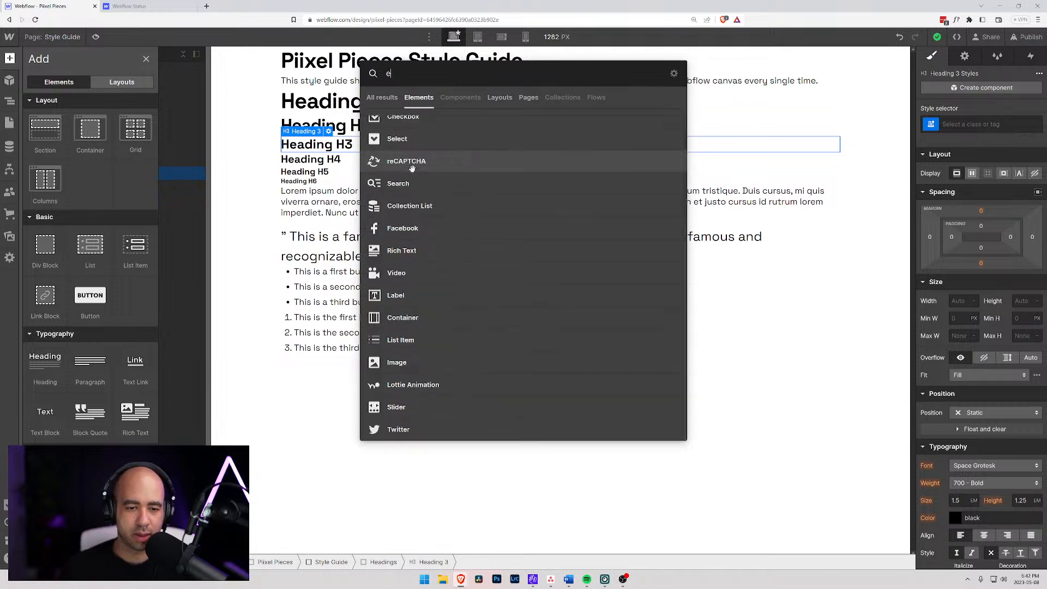
scroll(412, 168, up, 3)
click(301, 220)
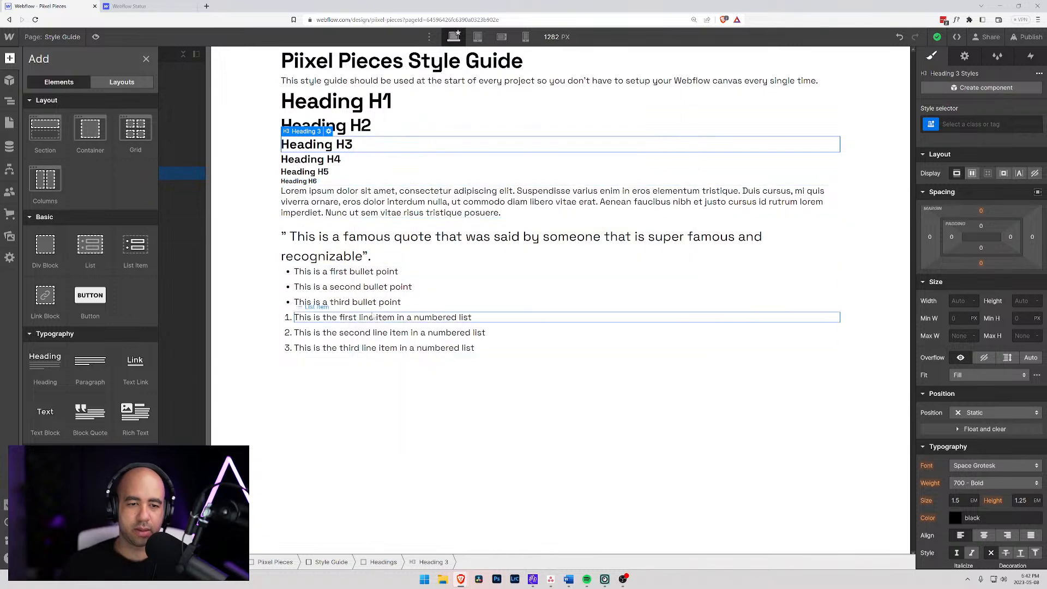
- Add a Rich Text element inside the Text block, below the numbered list
click(333, 317)
click(47, 278)
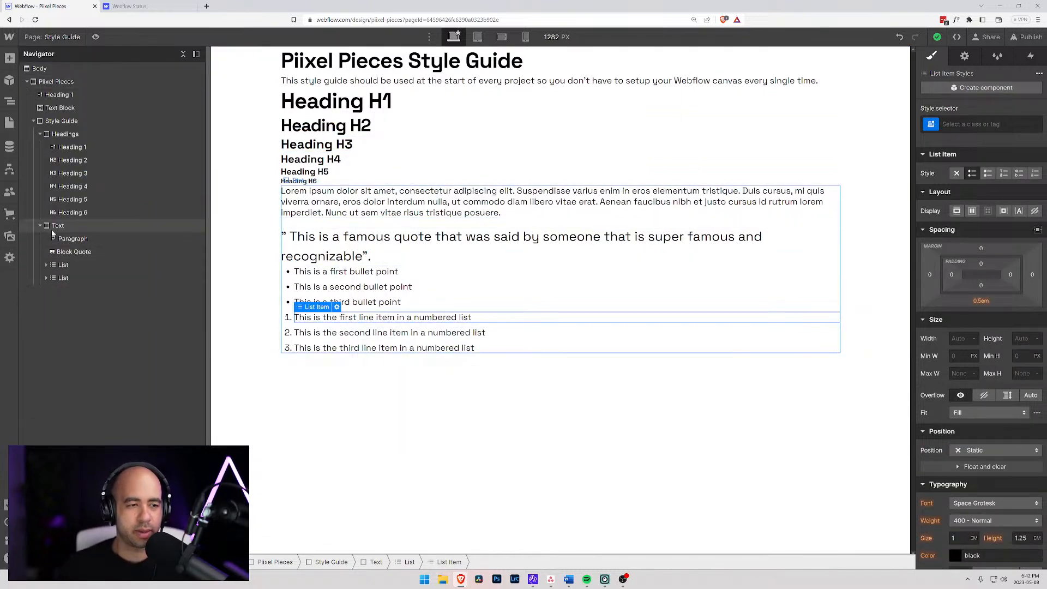
click(57, 226)
key(ctrl+e)
text(rich)
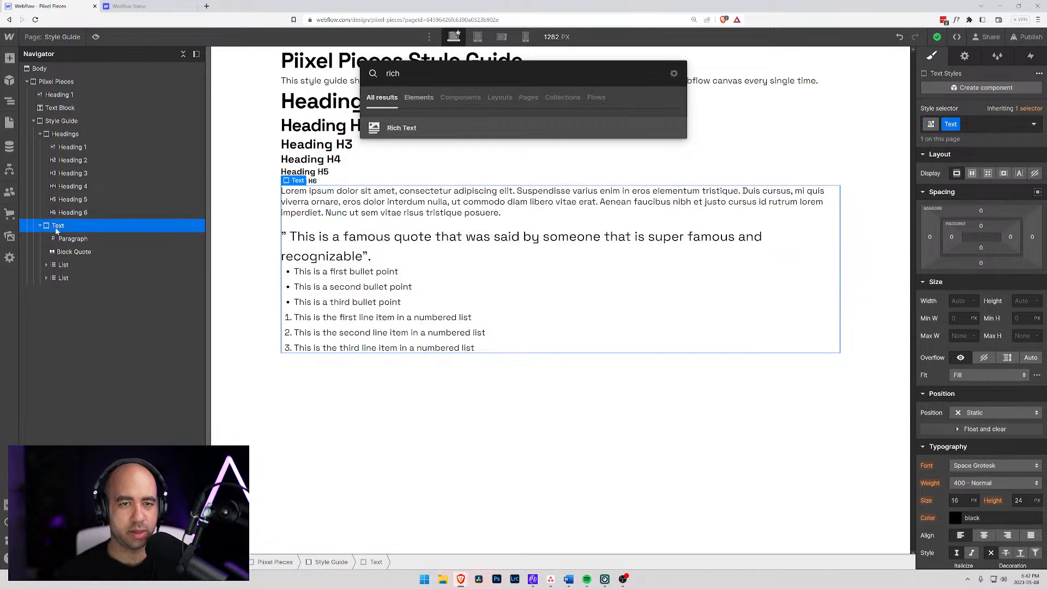
key(Return)
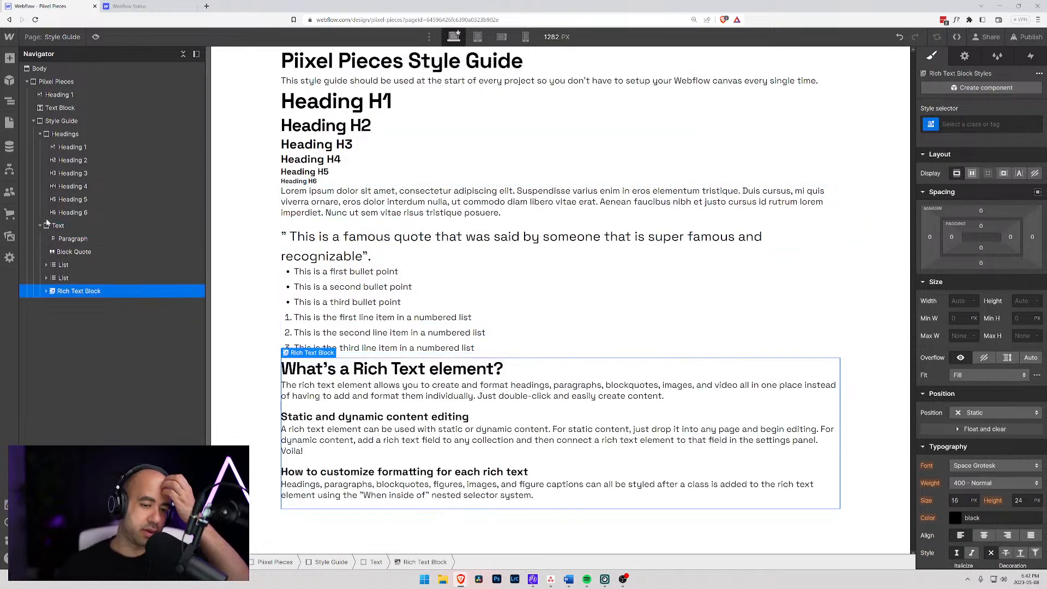
- Add the line "This is an H1 heading" above "What's a Rich Text element?" in the rich text block, formatted as H1
click(513, 369)
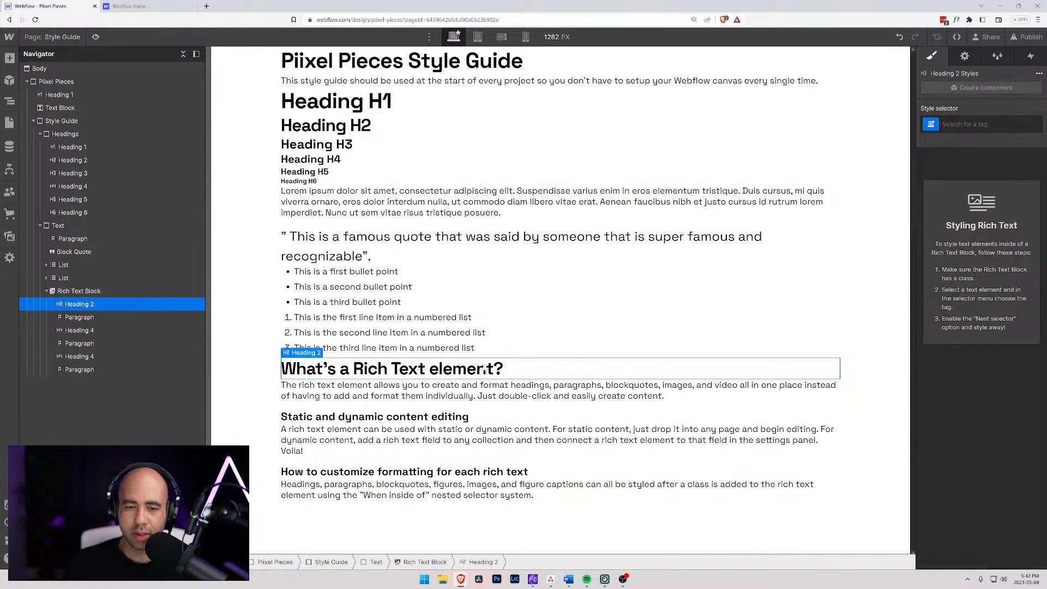
click(80, 291)
click(82, 304)
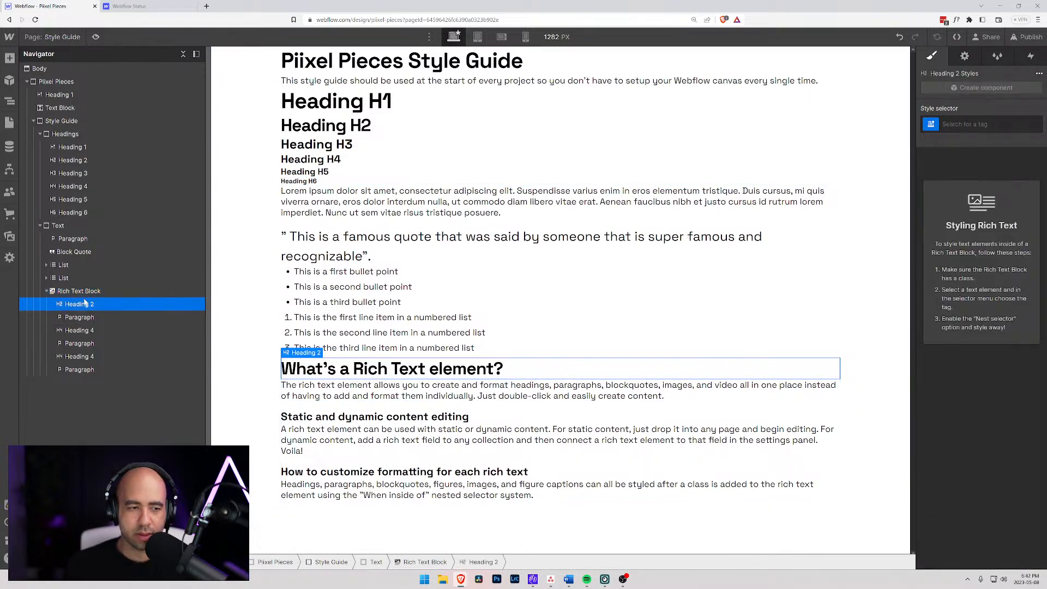
double_click(282, 369)
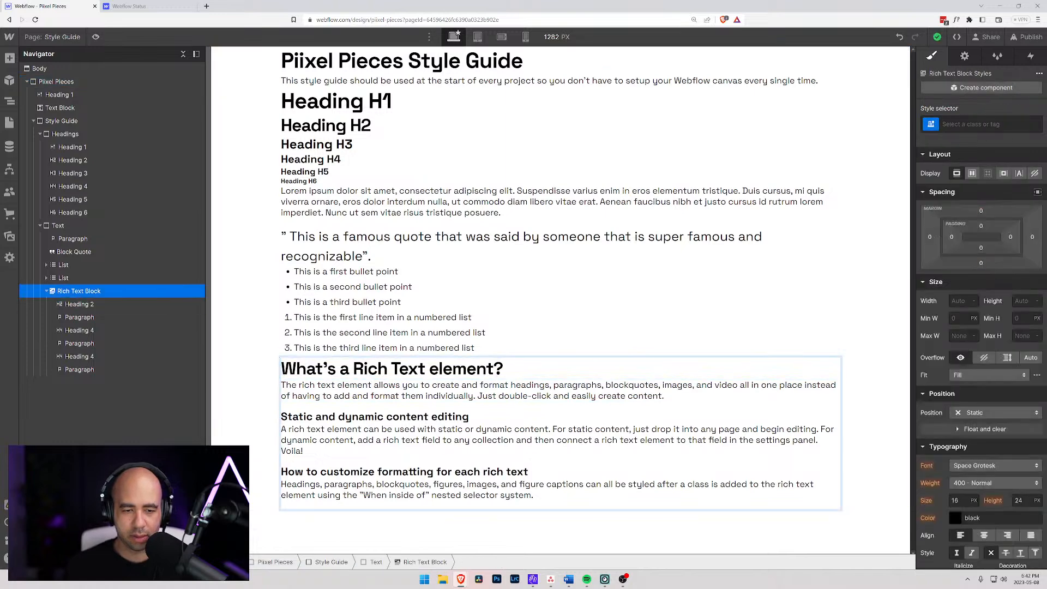
key(Return)
text(This is an H)
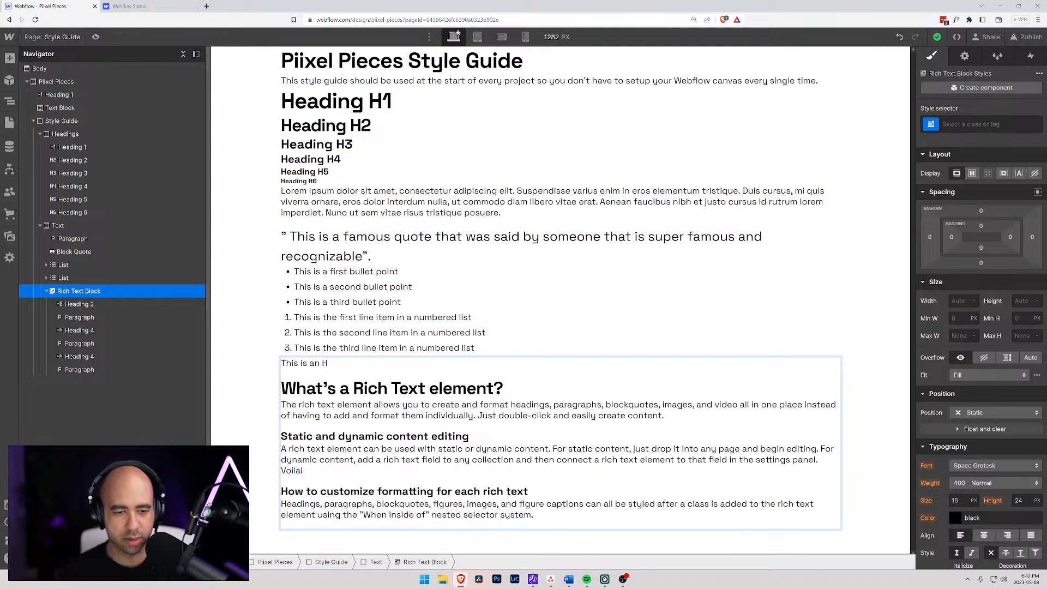
text(1 heading)
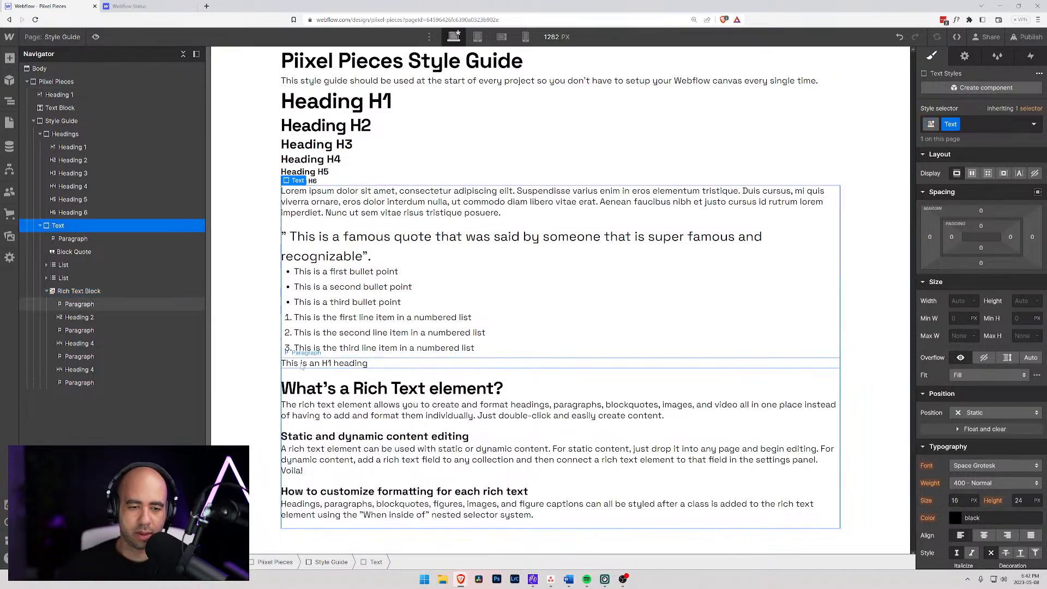
drag(369, 364, 258, 367)
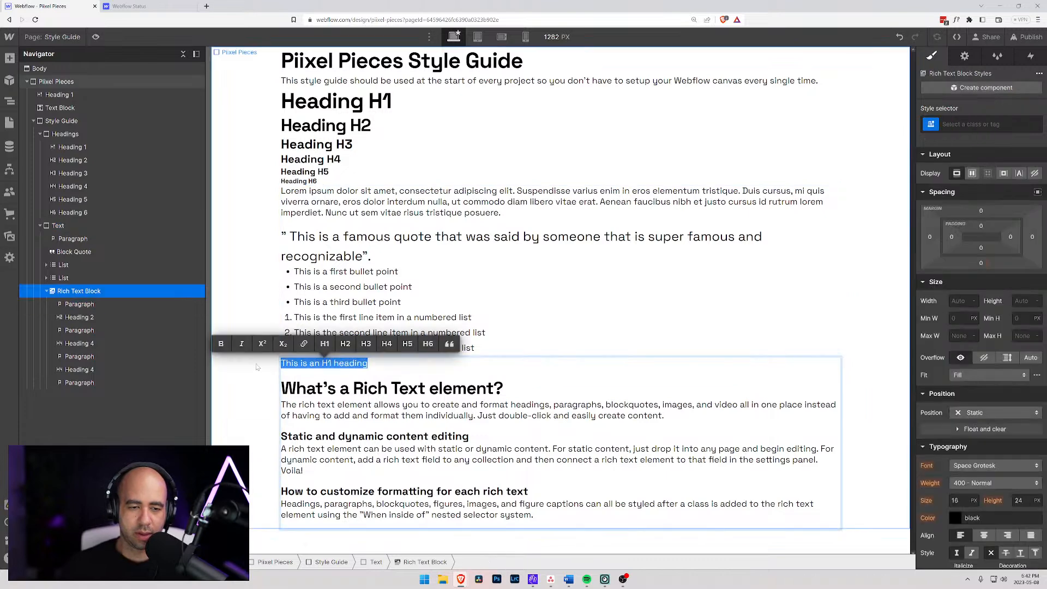
click(325, 344)
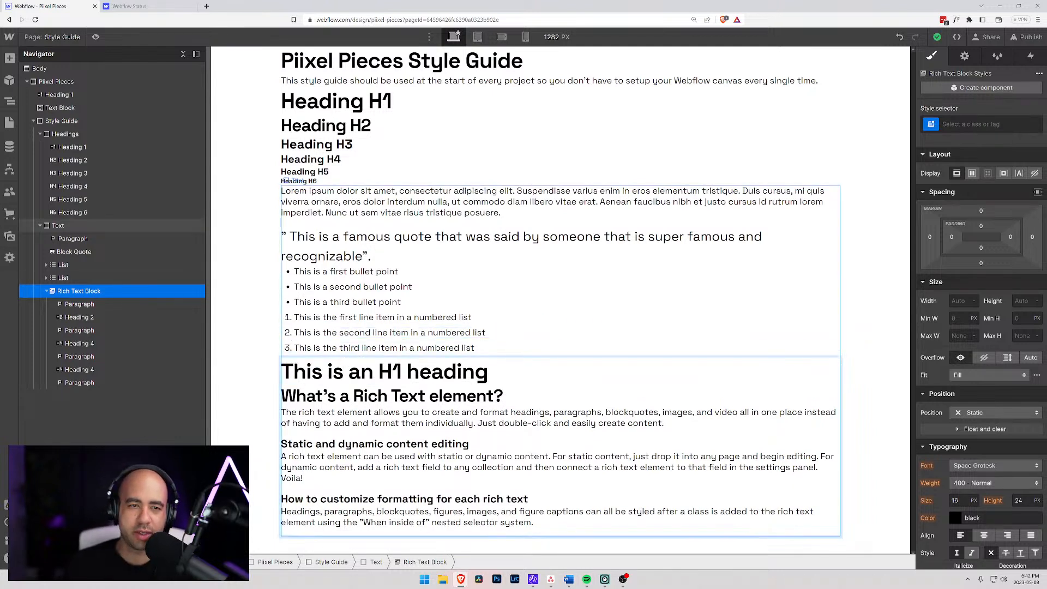
- Copy the "This is an H1 heading" line and paste six copies of it below the original
drag(489, 373, 275, 382)
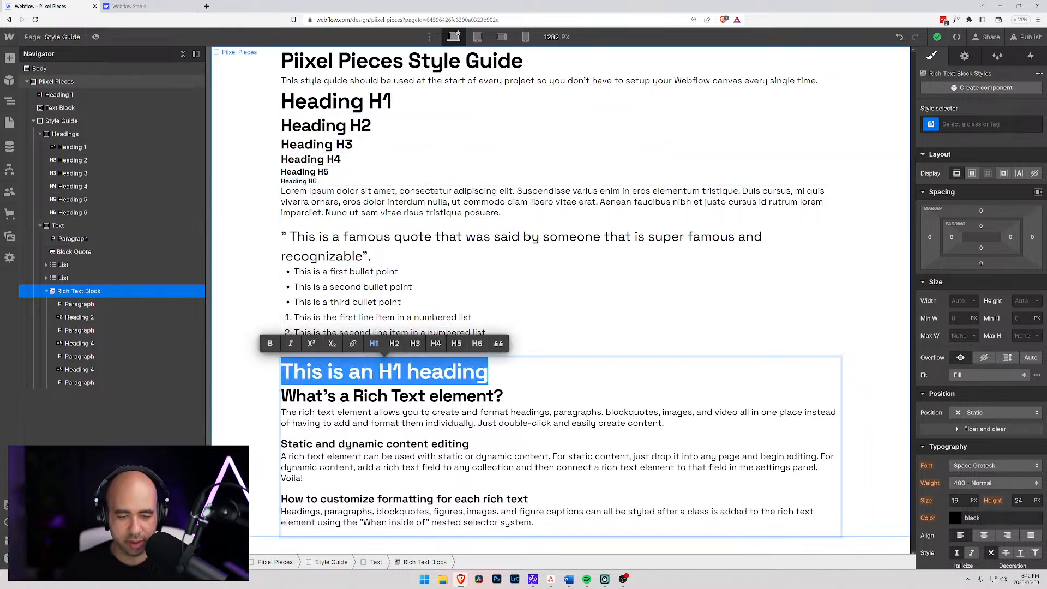
key(ctrl+c)
key(Right)
key(Return)
key(ctrl+v)
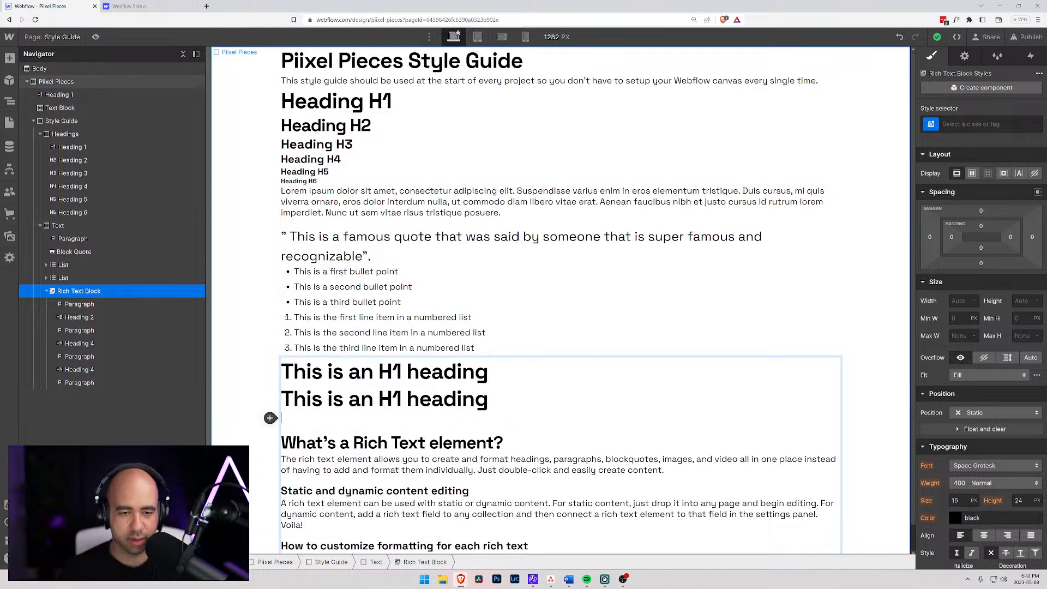
key(ctrl+v)
key(ctrl+v)
key(ctrl+v)
key(ctrl+v)
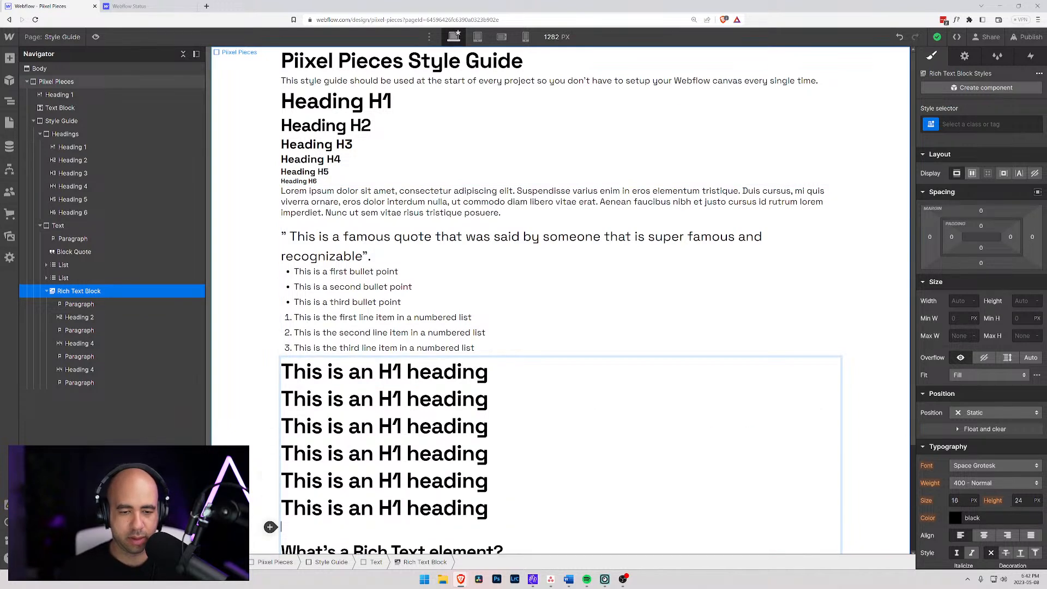
key(ctrl+v)
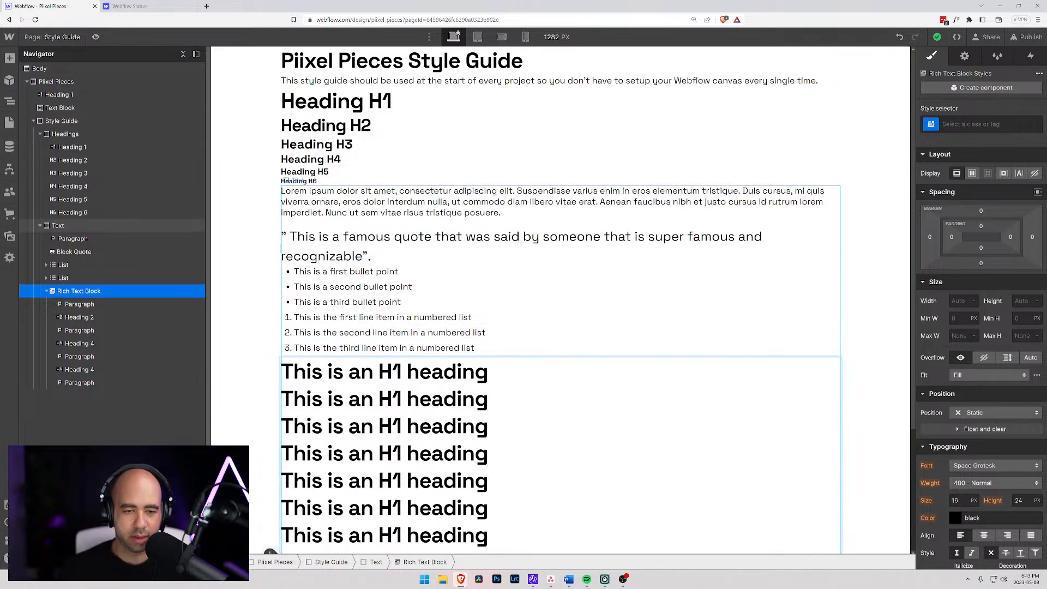
- Change the second and third heading lines to "This is an H2 heading" and "This is an H3 heading", formatted as H2 and H3
double_click(397, 399)
text(H2)
drag(495, 406, 277, 402)
click(398, 374)
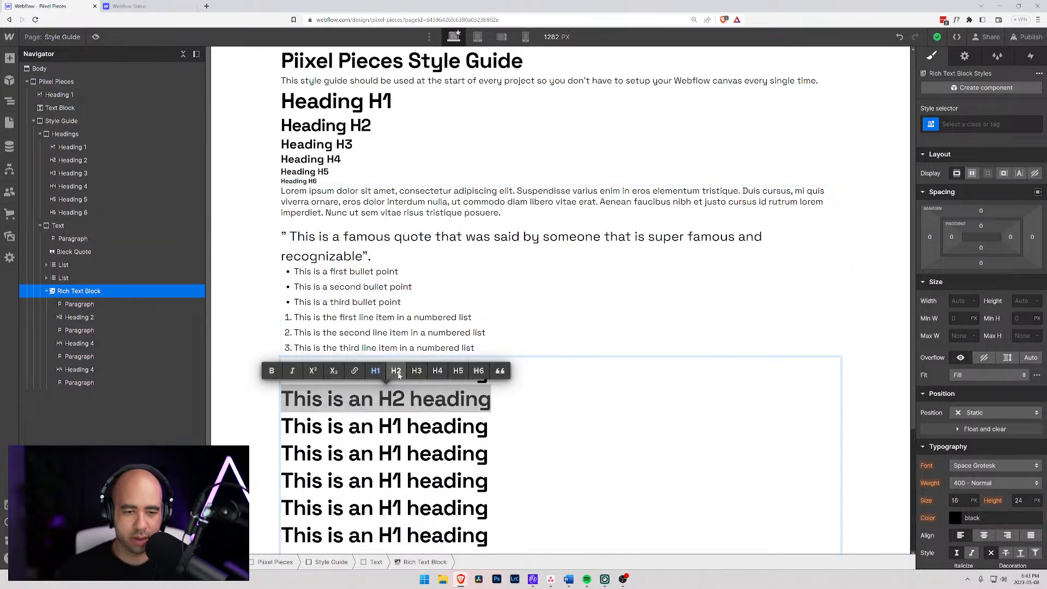
double_click(397, 420)
text(H3)
drag(492, 420, 280, 421)
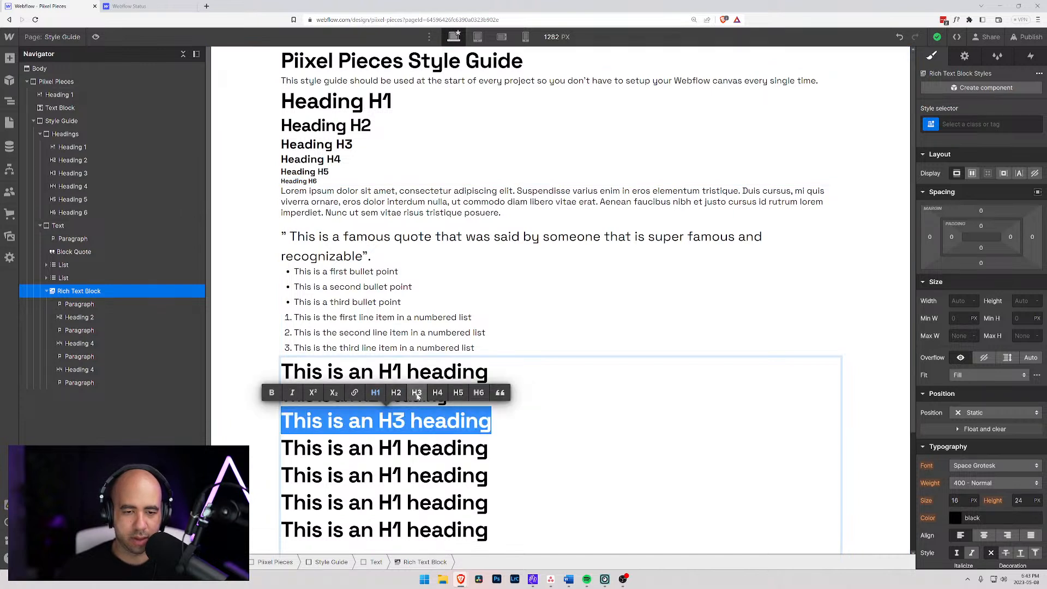
click(417, 393)
- Change the fourth and fifth heading lines to "This is an H4 heading" and "This is an H5 heading", formatted as H4 and H5
double_click(395, 437)
text(H4)
drag(492, 437, 280, 437)
click(436, 409)
double_click(396, 451)
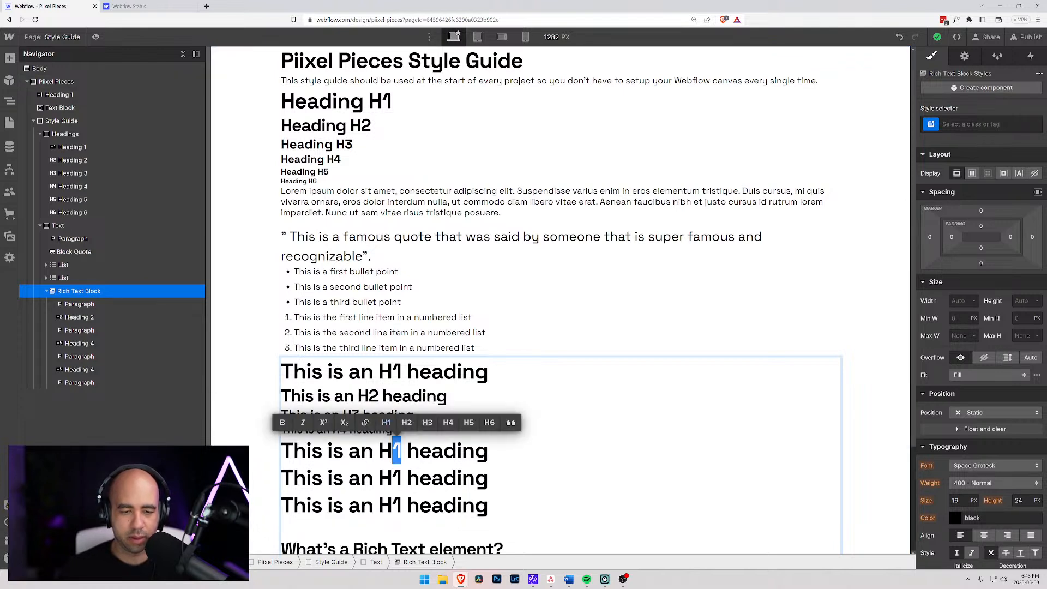
text(5)
drag(490, 452, 281, 451)
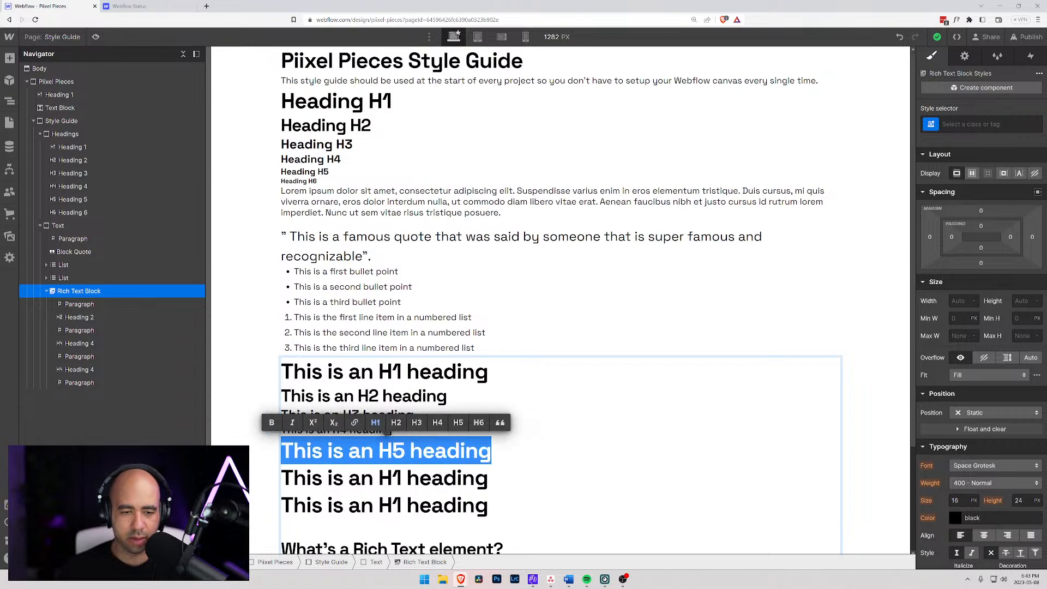
click(457, 423)
- Change the sixth heading line to "This is an H6 heading" and format it as H6
click(378, 462)
key(Right)
key(shift+Right)
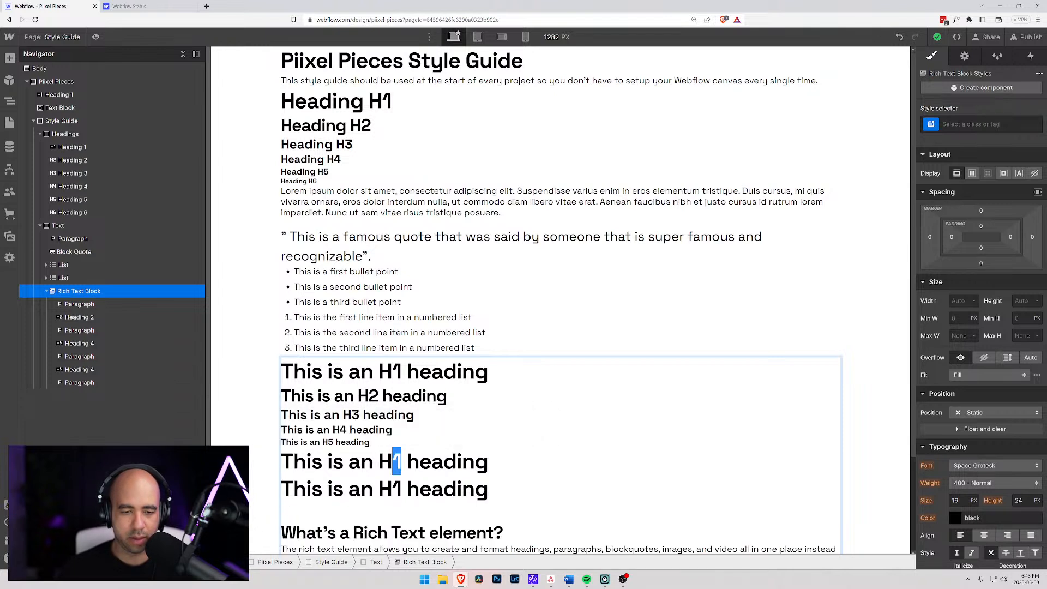
text(6)
drag(491, 462, 281, 462)
click(483, 433)
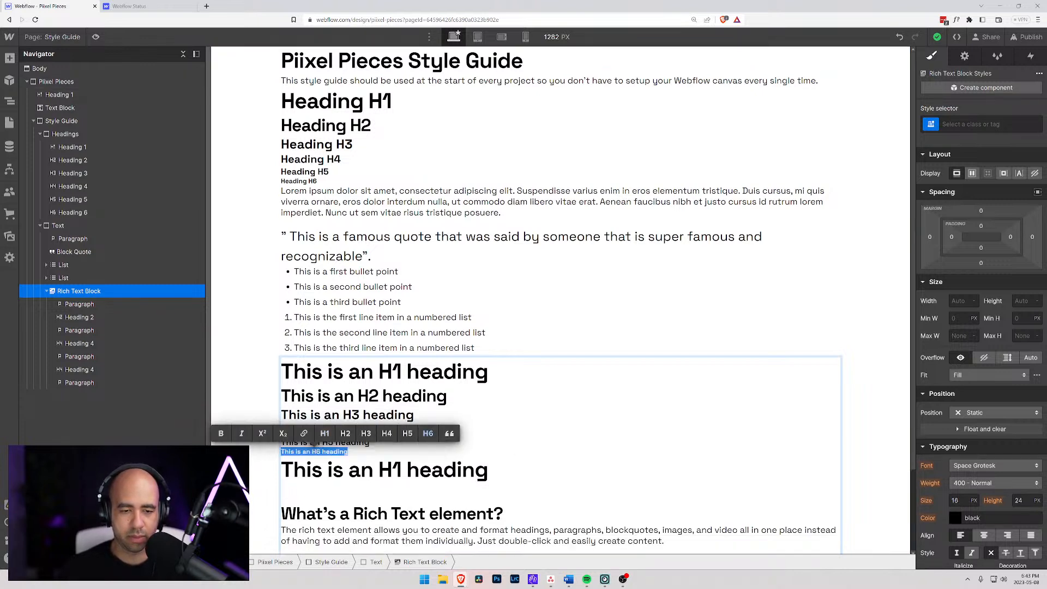
- Delete the leftover H1 heading copy and the blank line below the H6 heading
click(342, 469)
drag(488, 470, 246, 469)
key(BackSpace)
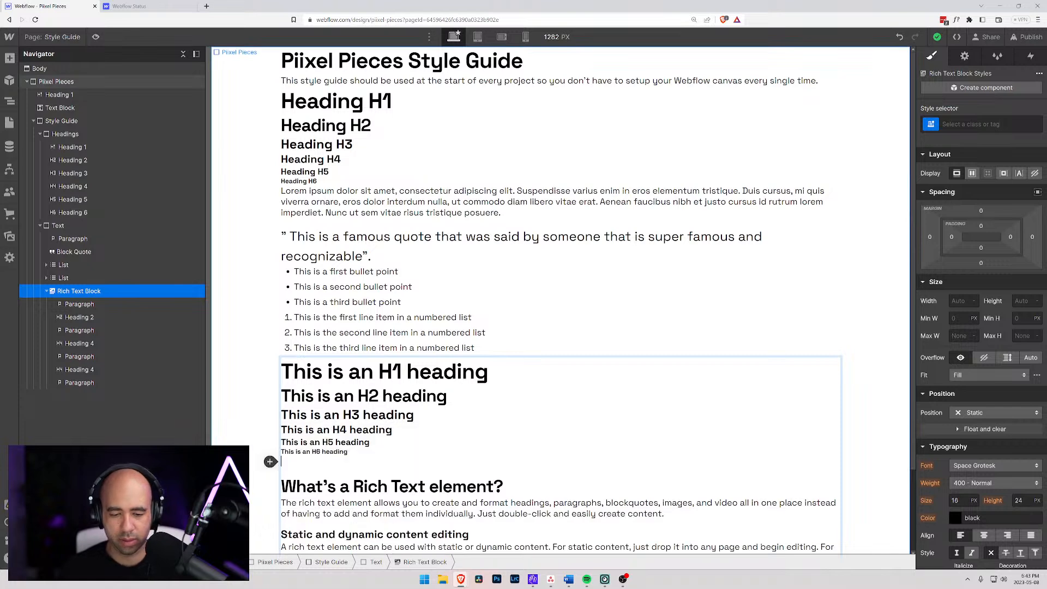
key(BackSpace)
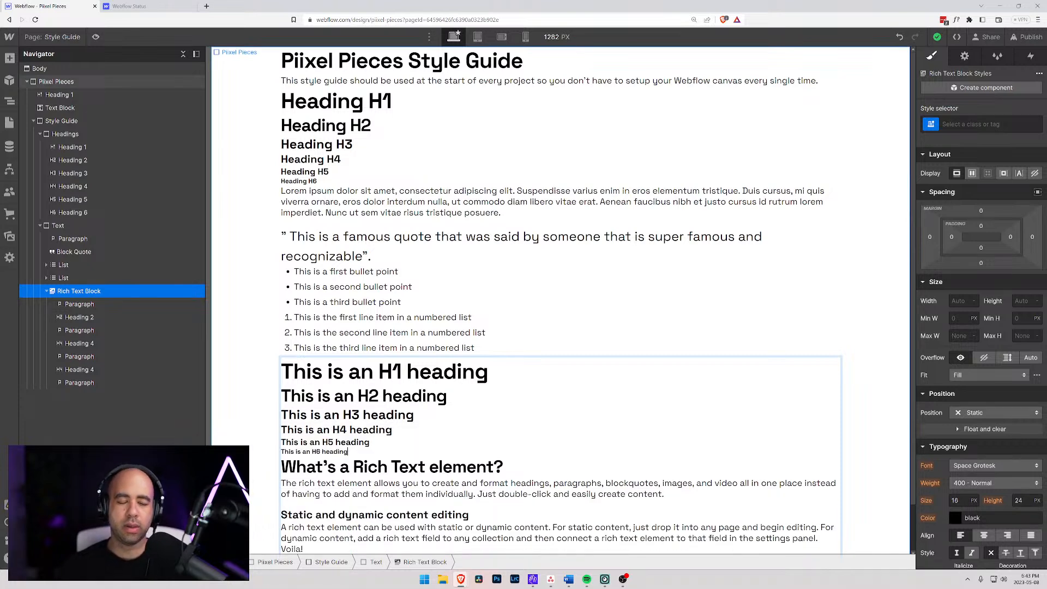
- Add an empty paragraph below the H6 heading and finish editing the rich text
key(Return)
scroll(251, 325, down, 1)
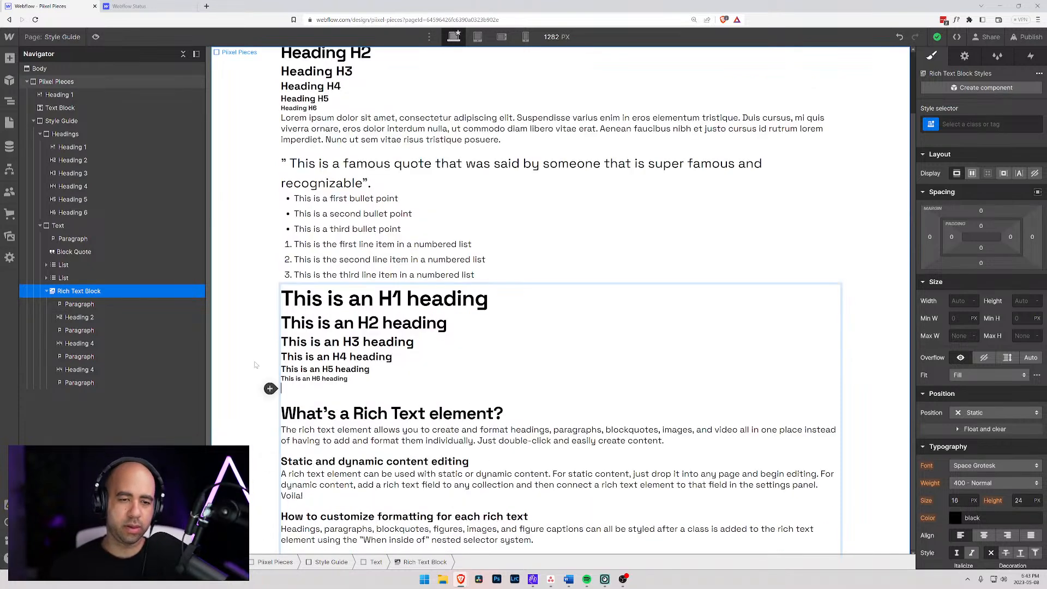
key(Escape)
click(256, 272)
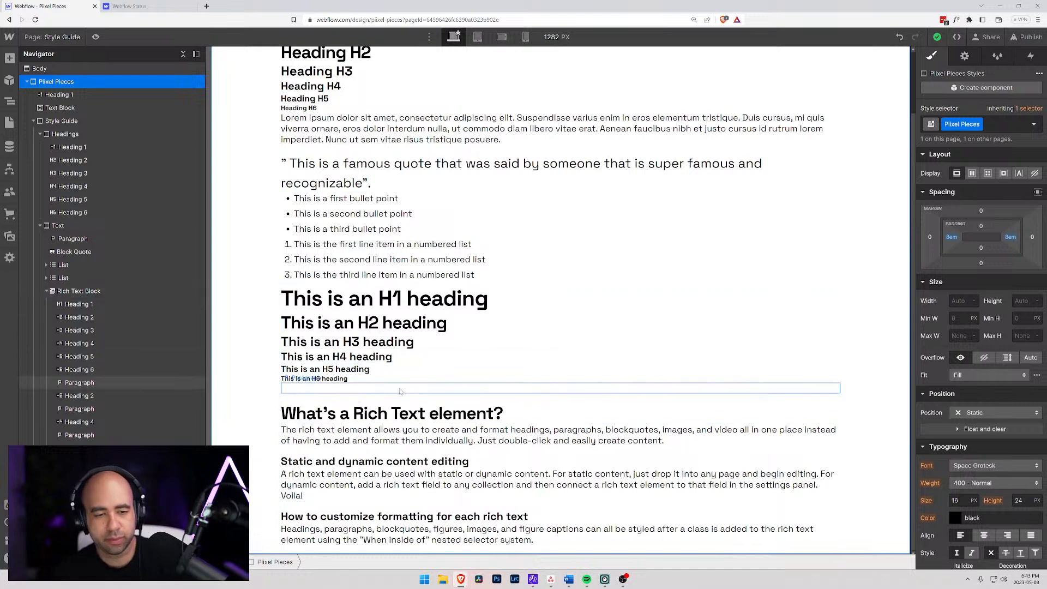
- Insert another empty paragraph directly below the H6 heading and open its options for inserting media and lists
click(306, 380)
click(291, 388)
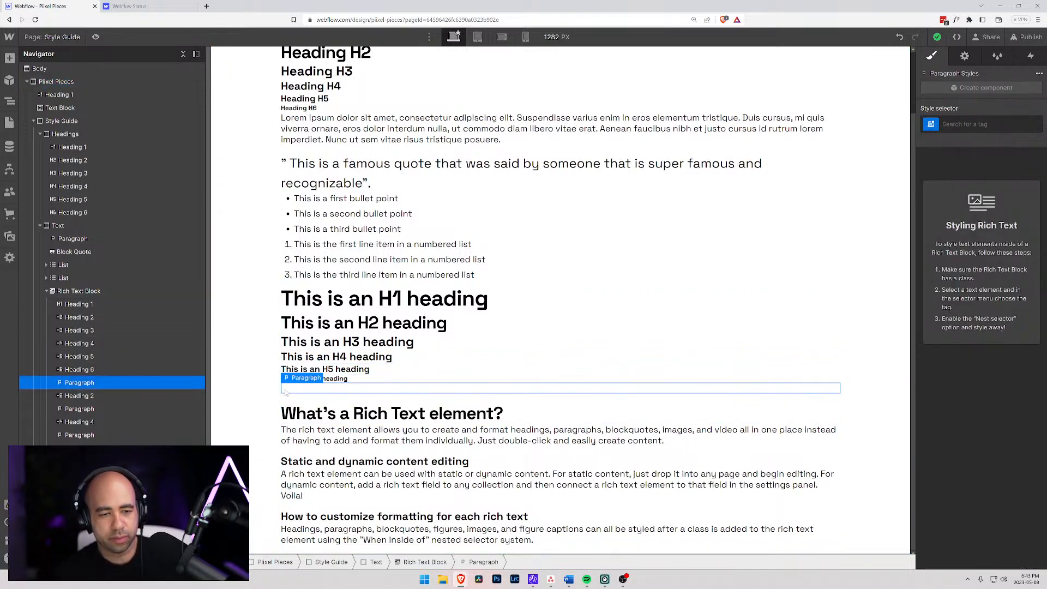
click(333, 371)
click(354, 387)
double_click(357, 379)
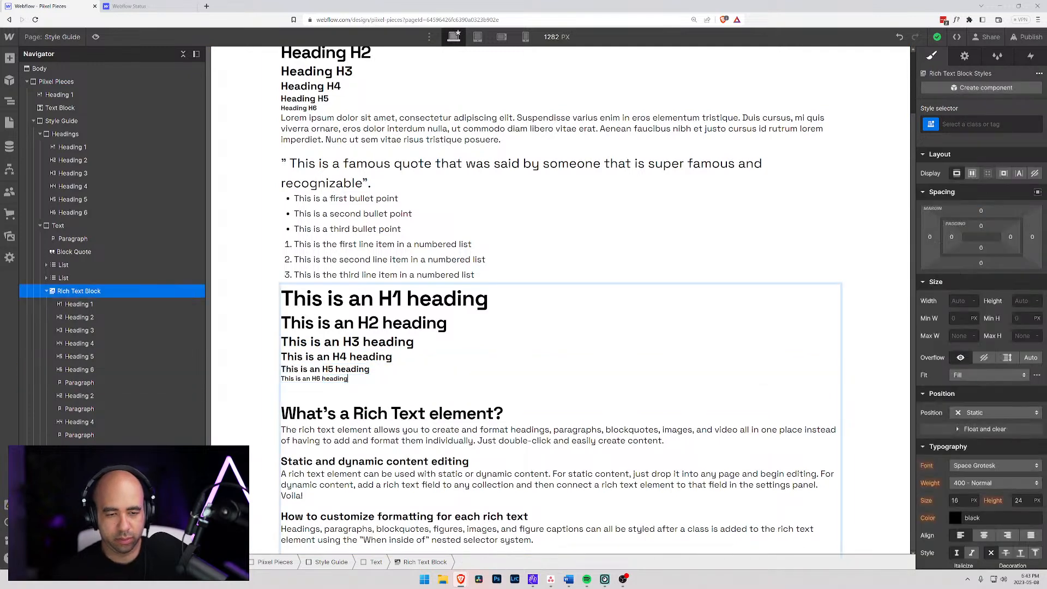
key(Return)
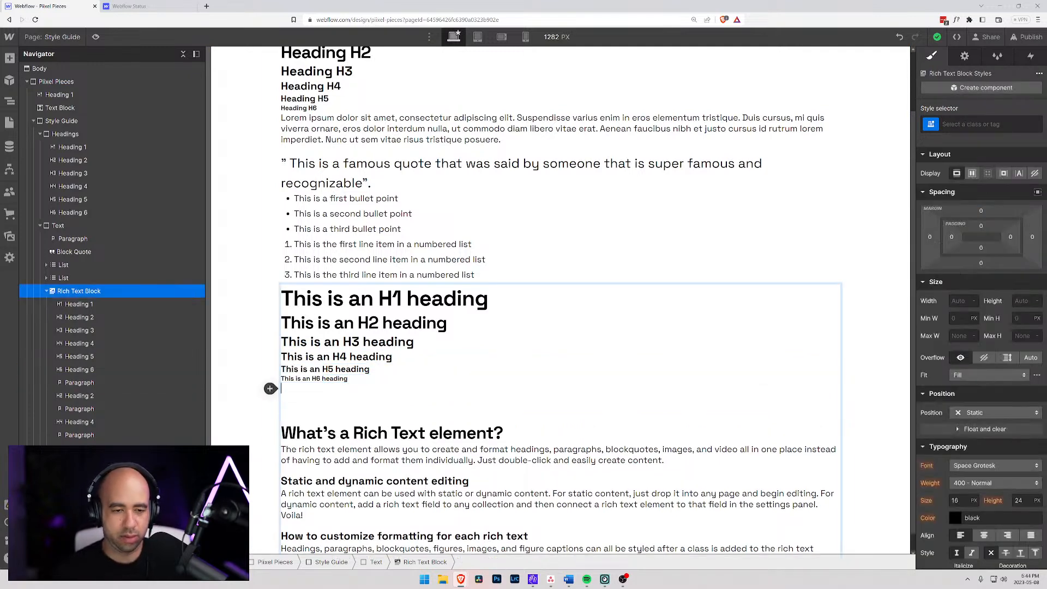
click(269, 388)
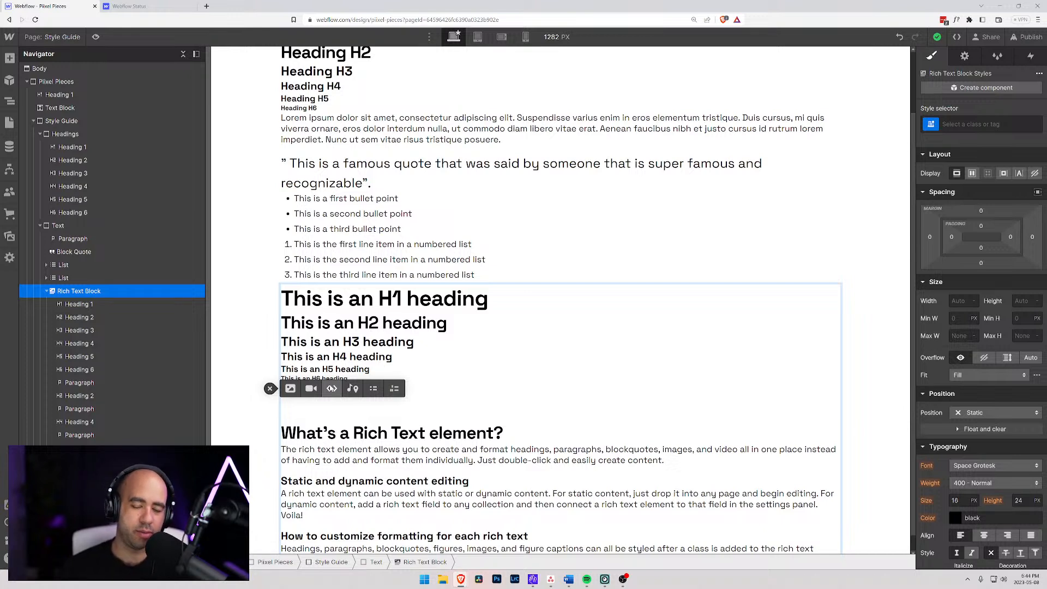
- Examine the formatting options for the first body paragraph and the "What's a Rich Text element?" heading, and the classes available to the rich text block
drag(662, 461, 299, 450)
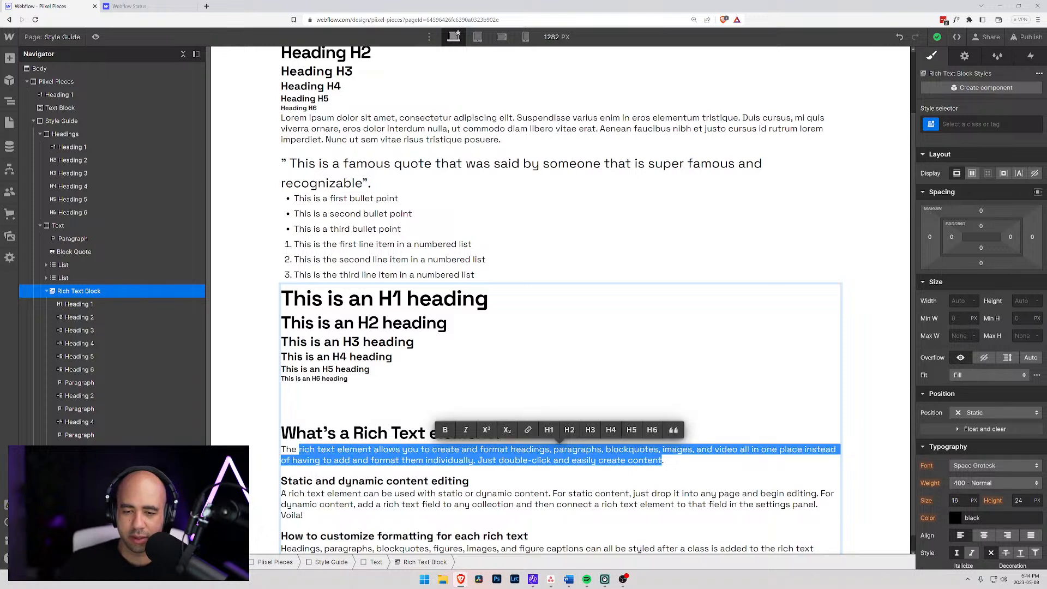
click(305, 450)
scroll(561, 349, down, 1)
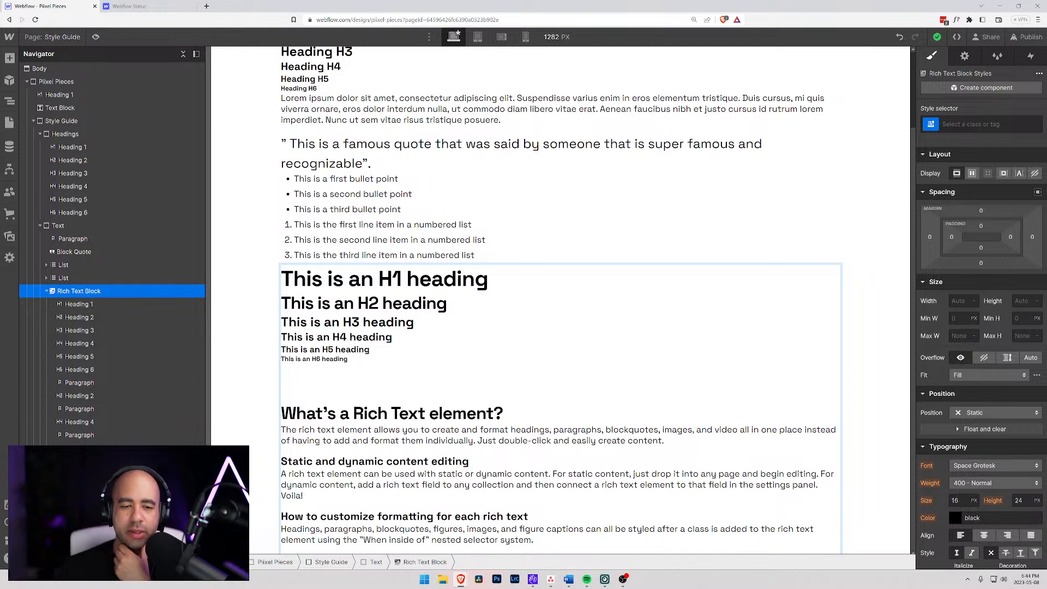
drag(503, 413, 265, 406)
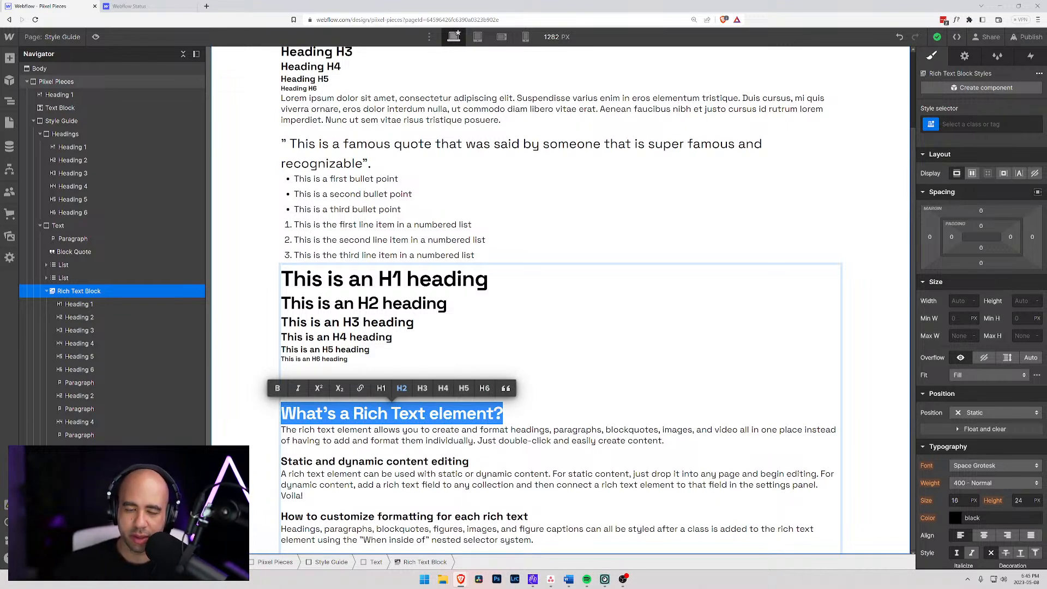
drag(506, 414, 237, 416)
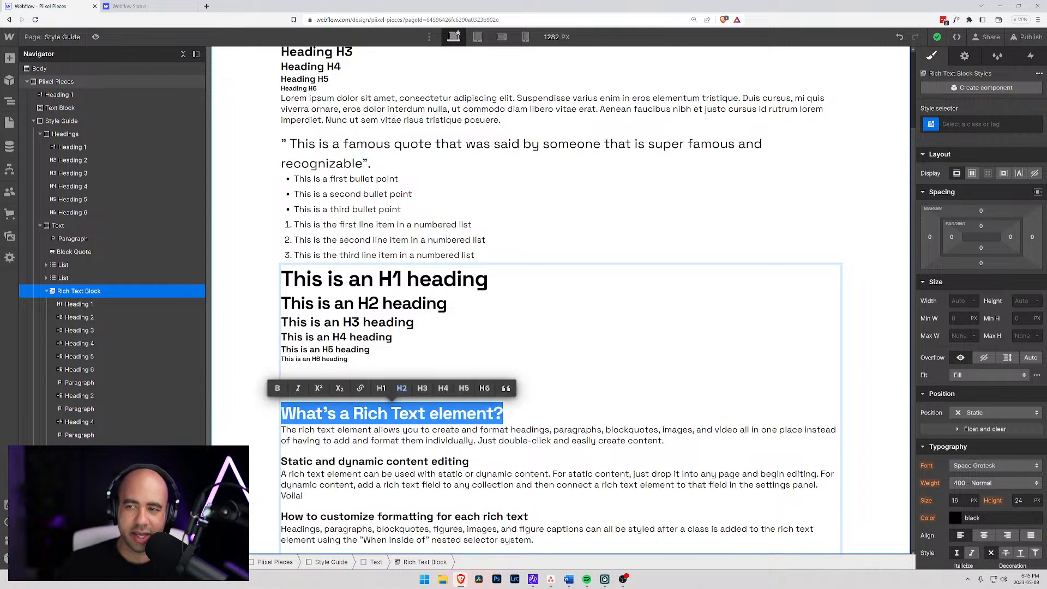
click(928, 127)
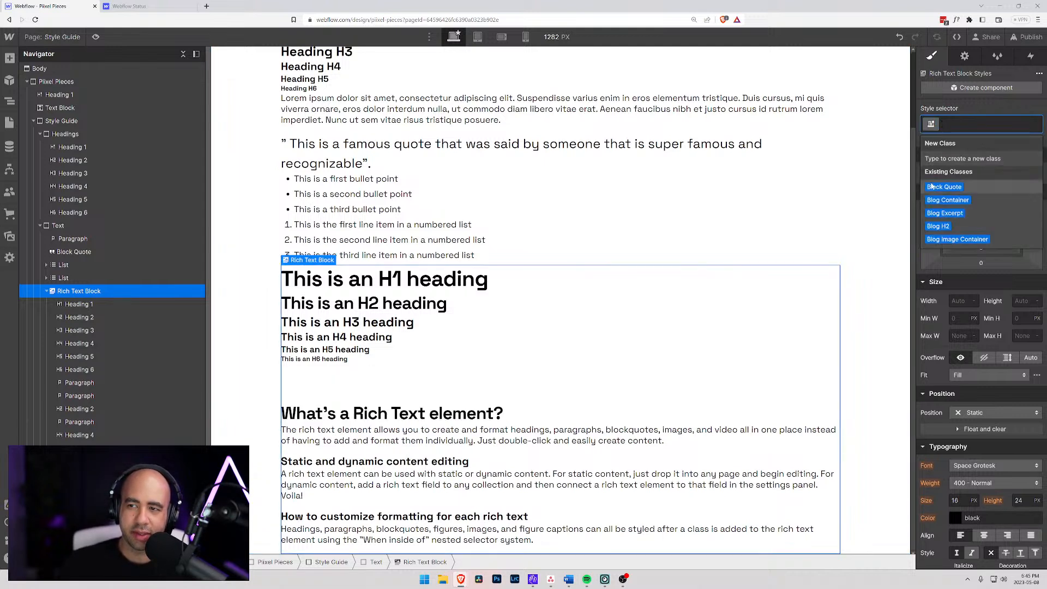
double_click(486, 413)
drag(503, 413, 267, 419)
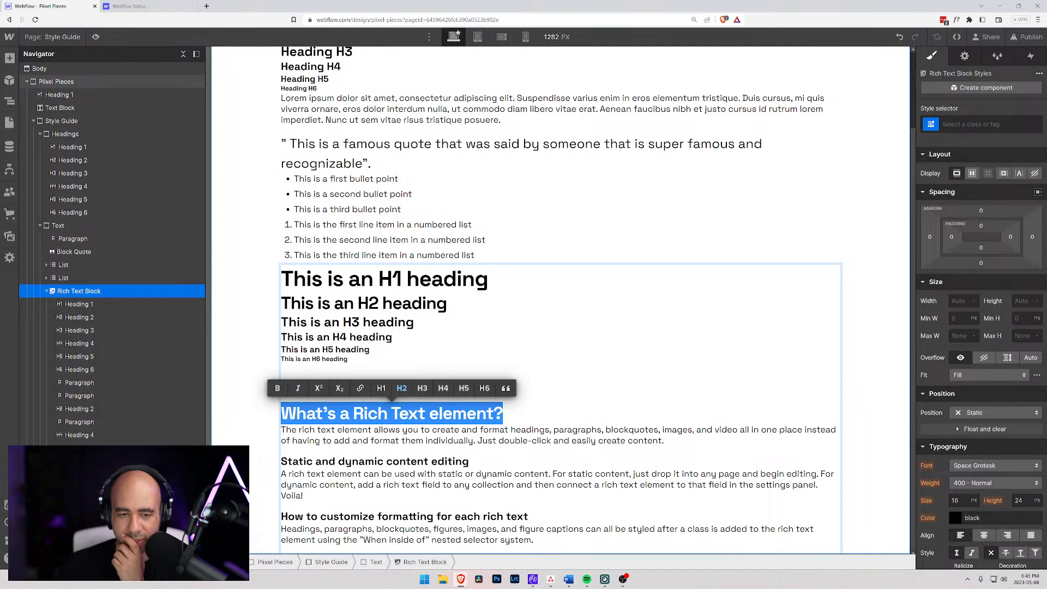
click(431, 429)
drag(504, 414, 275, 421)
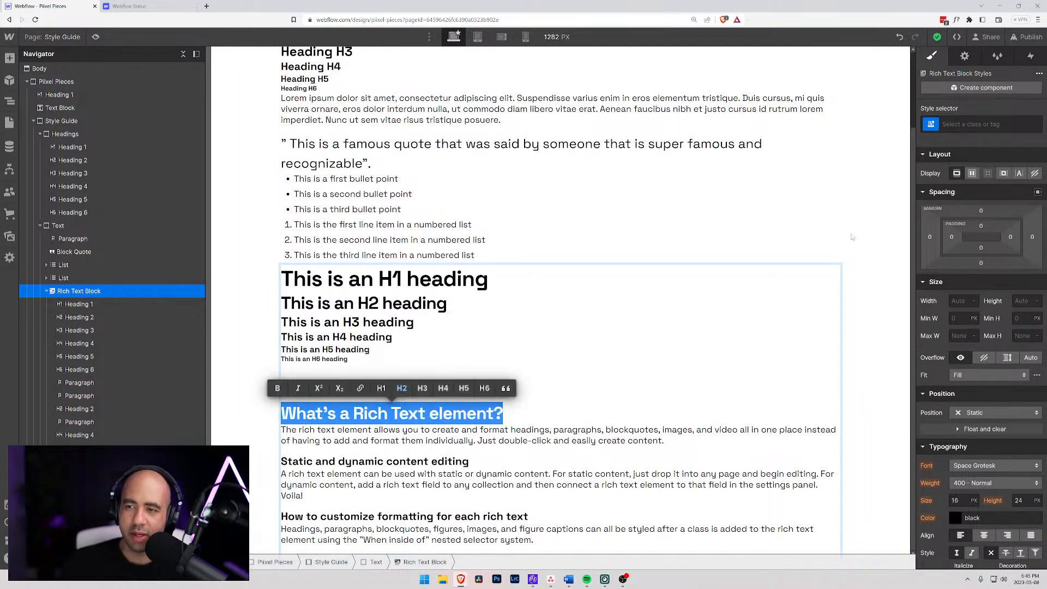
- View the All H1 Headings tag styles for the rich text block's H1 heading, then select the empty paragraph above "What's a Rich Text element?"
click(72, 304)
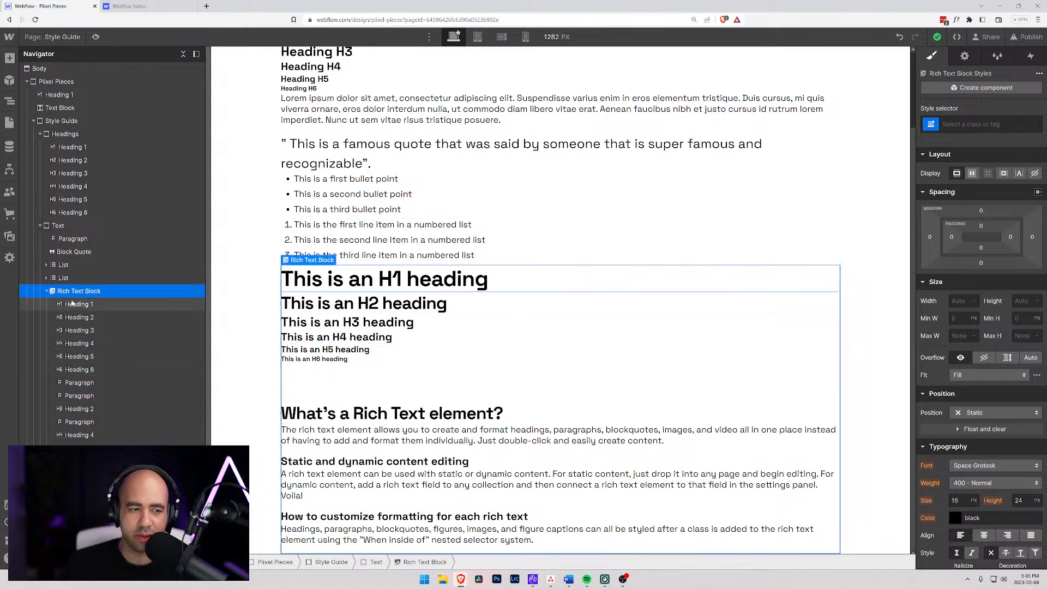
click(930, 124)
click(944, 163)
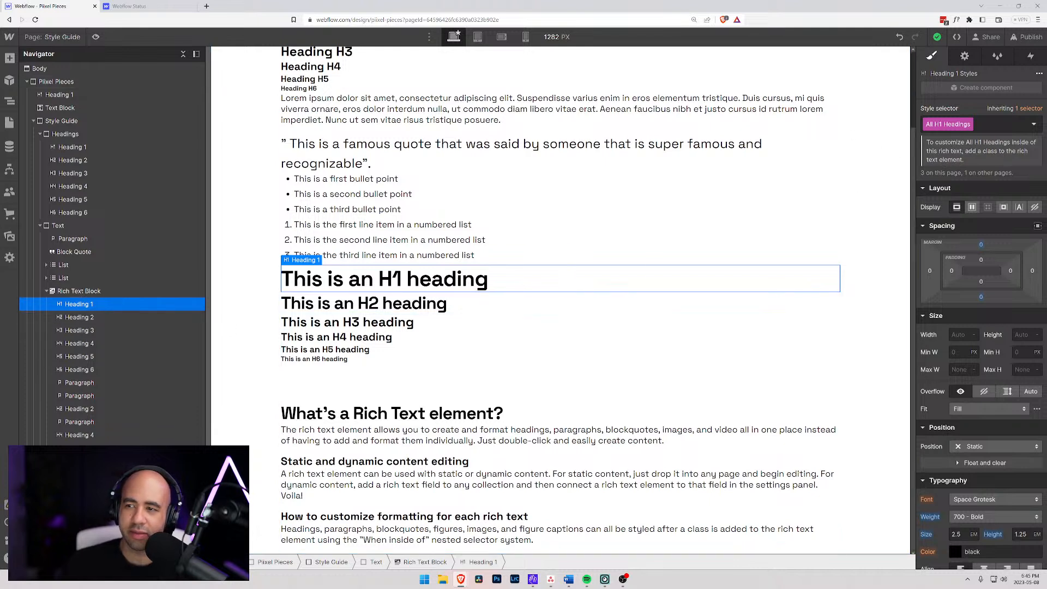
click(549, 388)
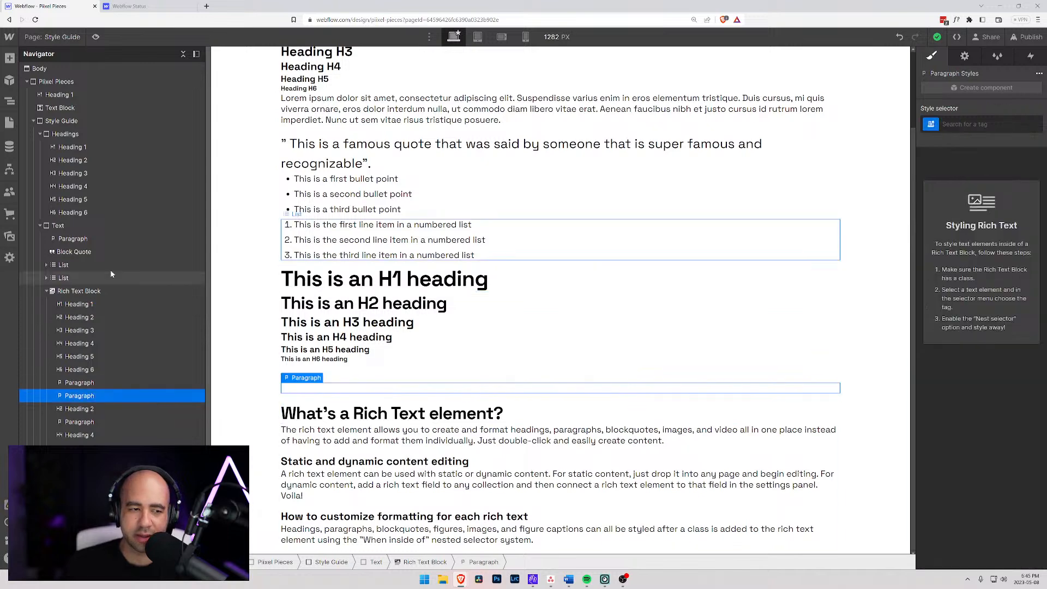
- Give the rich text block a new class named Rich Text
click(69, 290)
key(ctrl+Return)
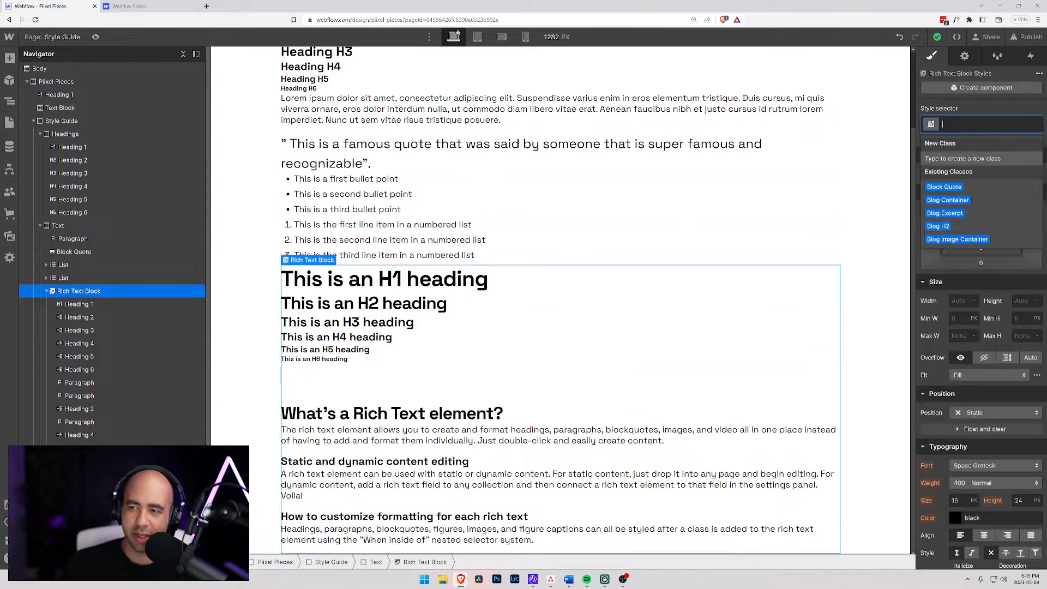
text(Rich Text)
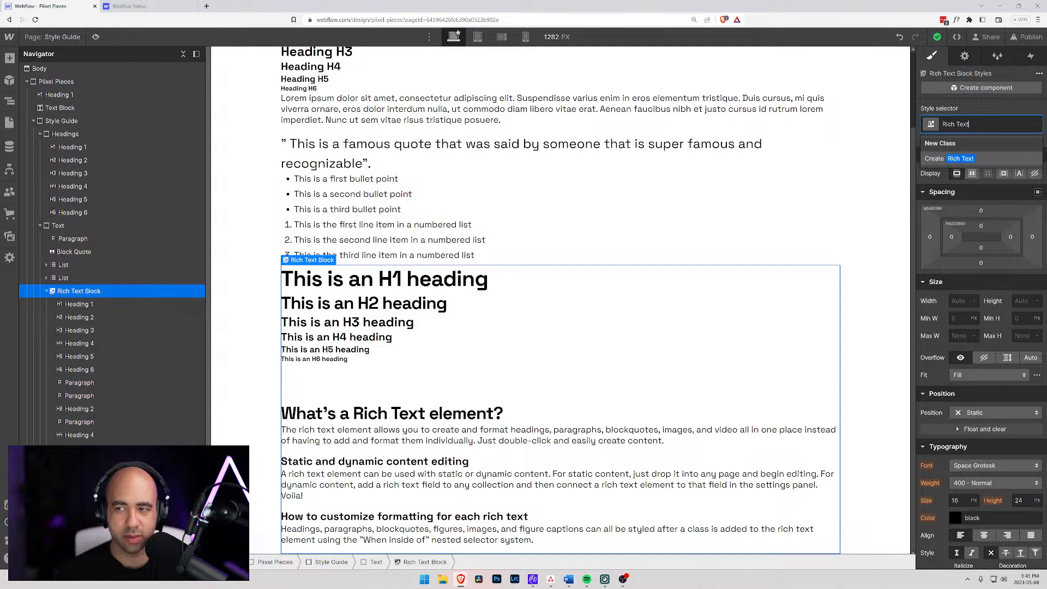
key(Return)
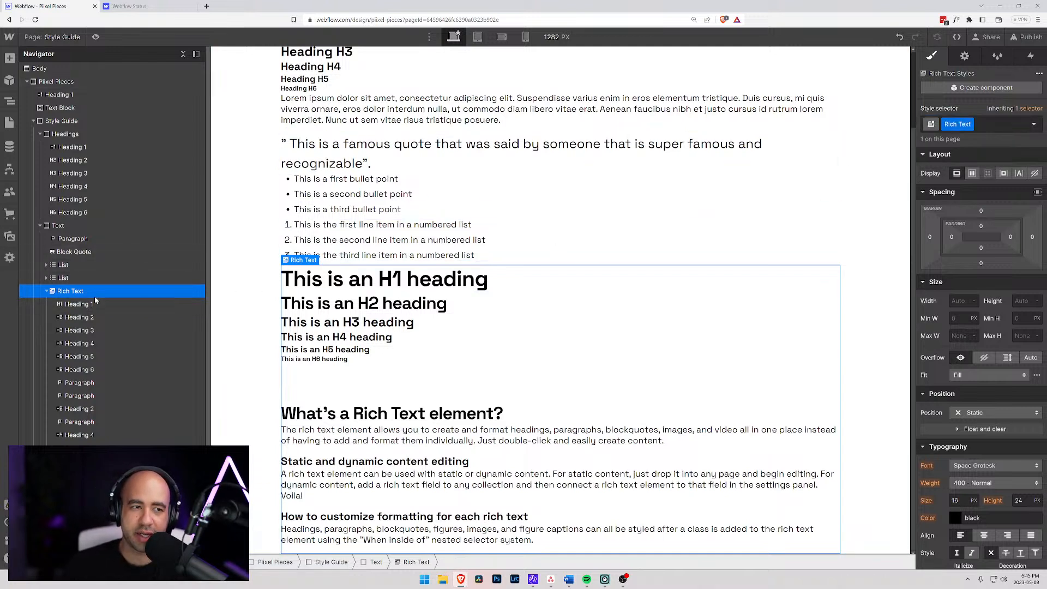
- Target the All H2 Headings tag on the "What's a Rich Text element?" heading and nest its selector inside Rich Text
click(483, 416)
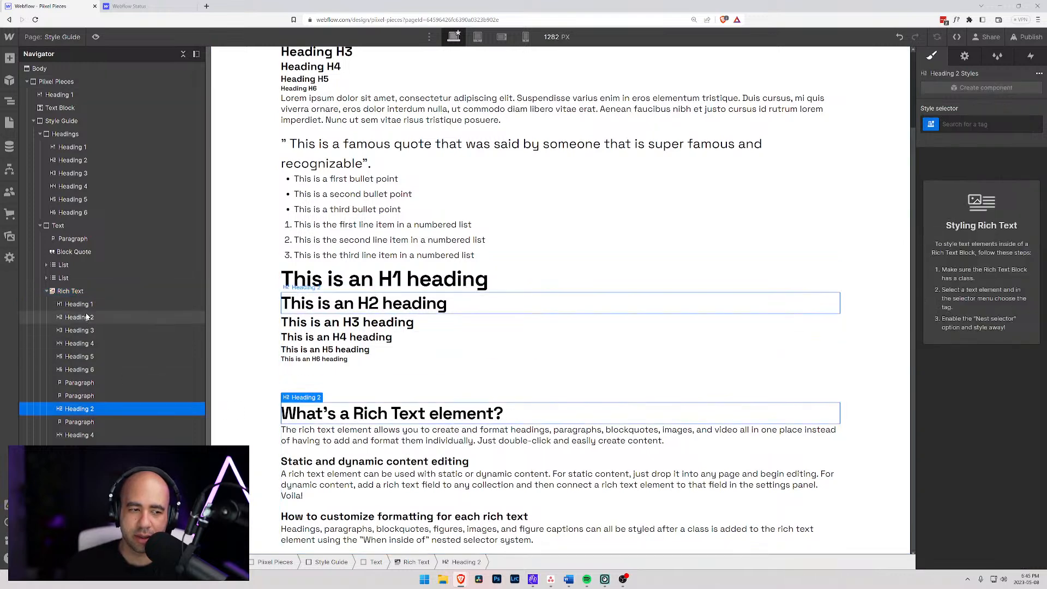
click(77, 332)
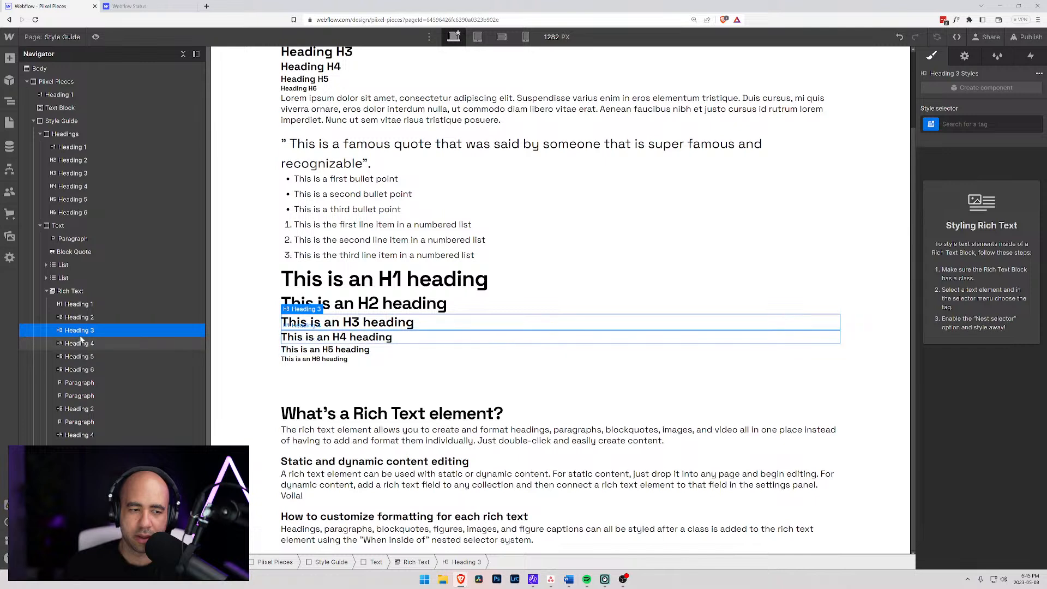
click(299, 413)
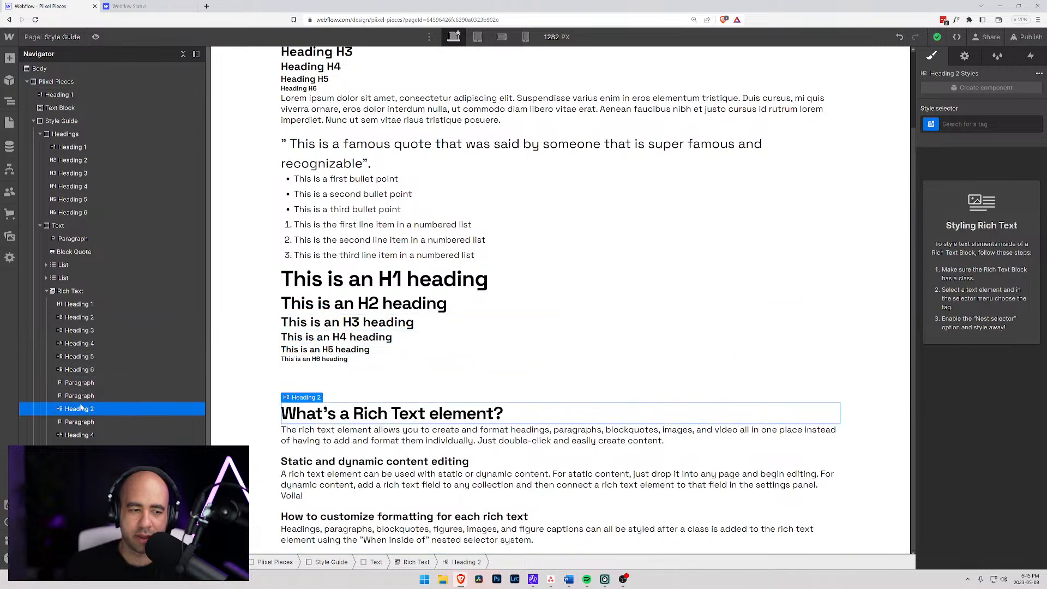
click(963, 124)
click(932, 161)
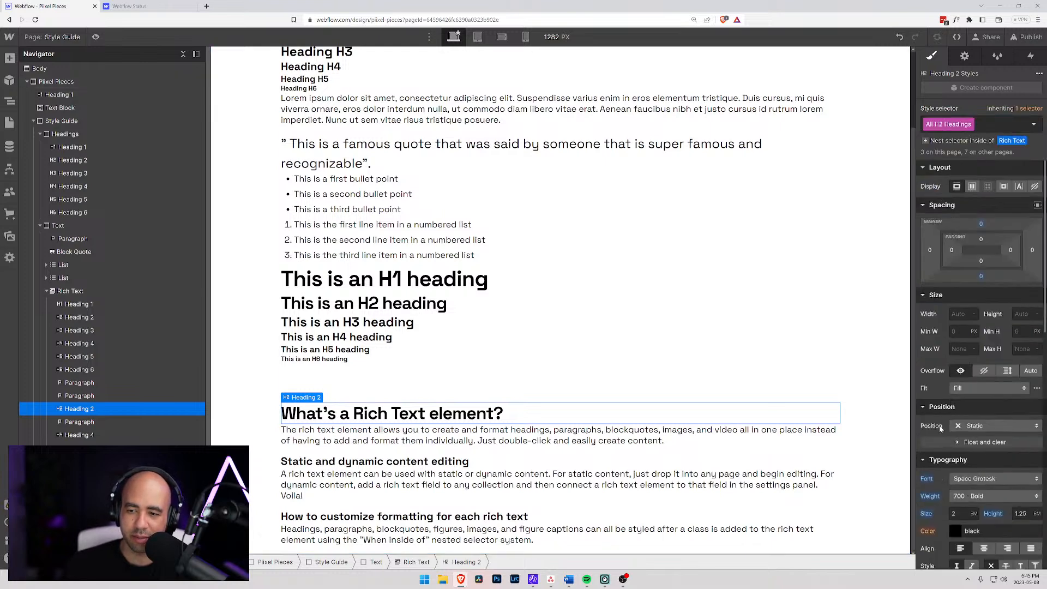
click(925, 141)
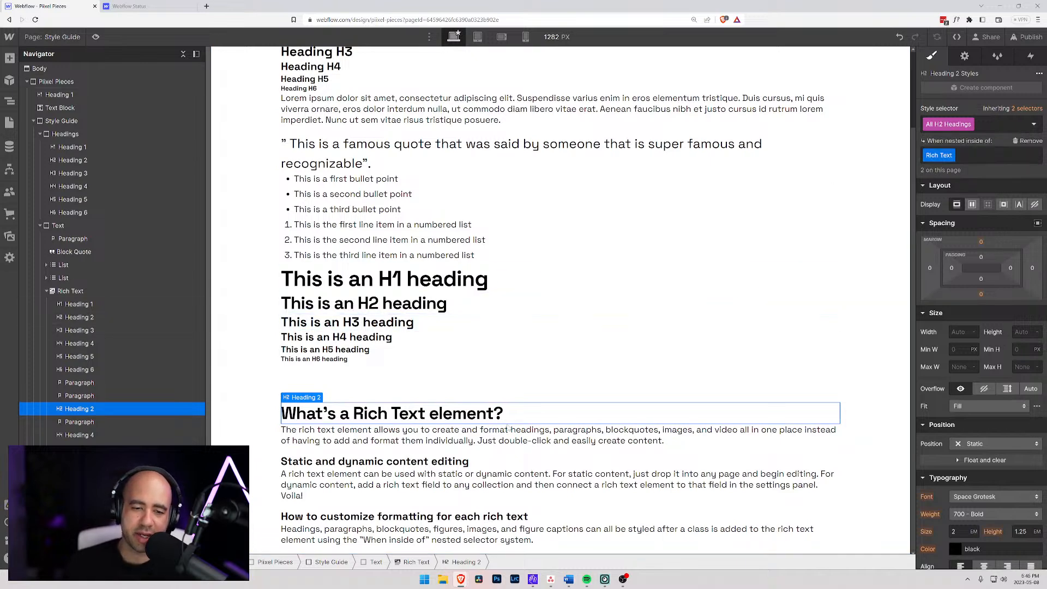
- Set the bottom margin of H2 headings nested inside Rich Text to 1rem
scroll(1009, 446, down, 2)
click(1021, 450)
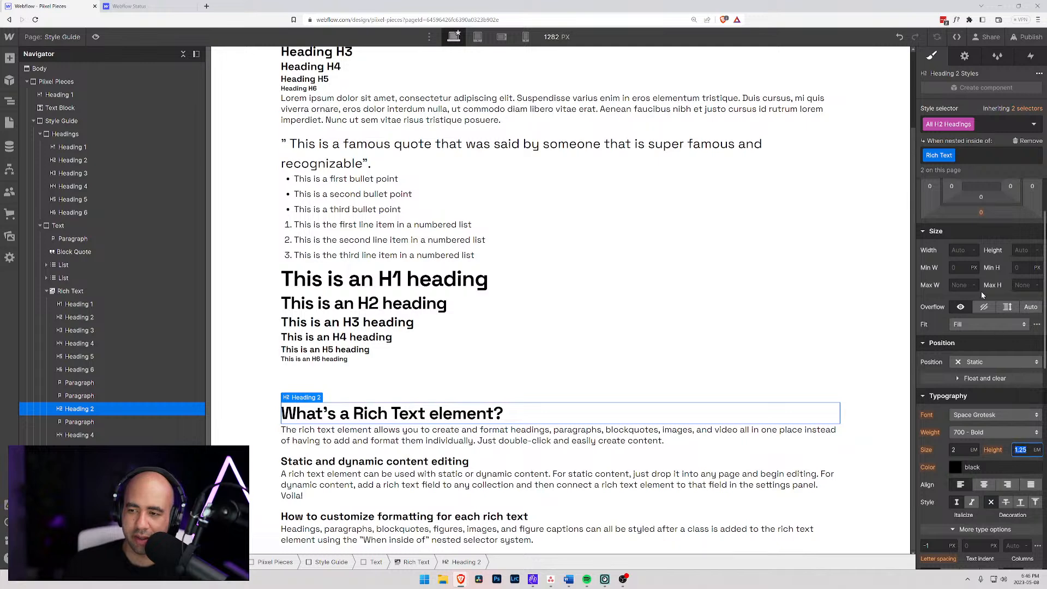
click(980, 214)
text(1rem)
key(Return)
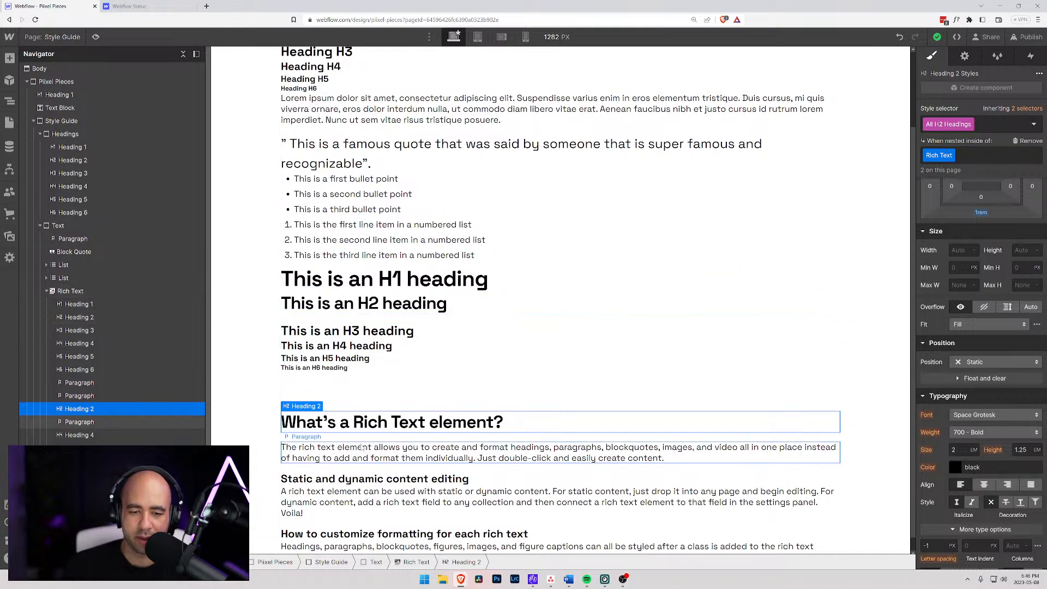
- Try a 1rem bottom margin on the Rich Text block while editing the "Static and dynamic content editing" heading, and reset that margin
click(352, 479)
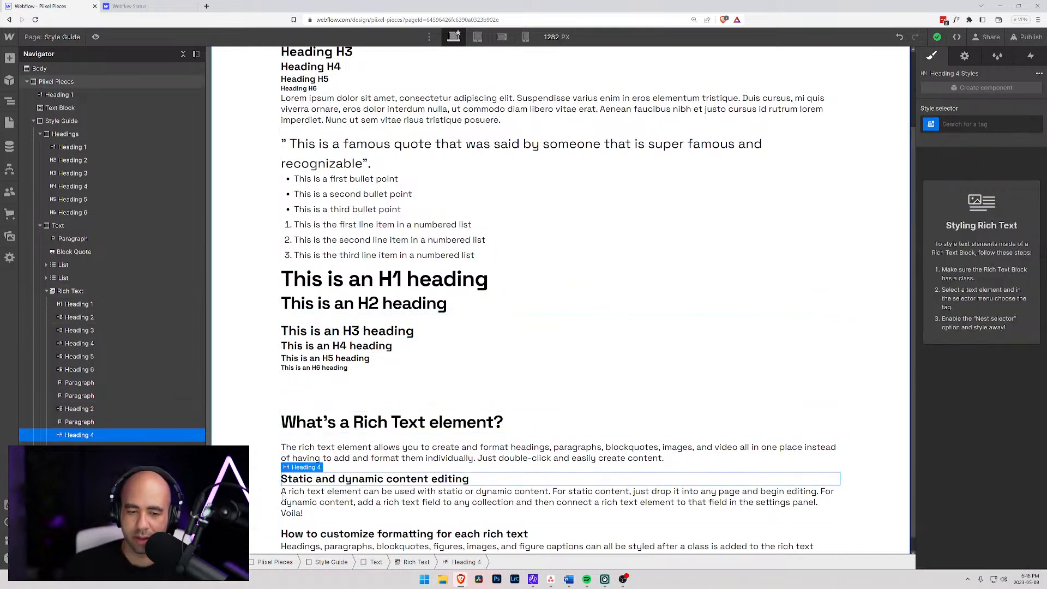
double_click(468, 479)
drag(469, 479, 281, 479)
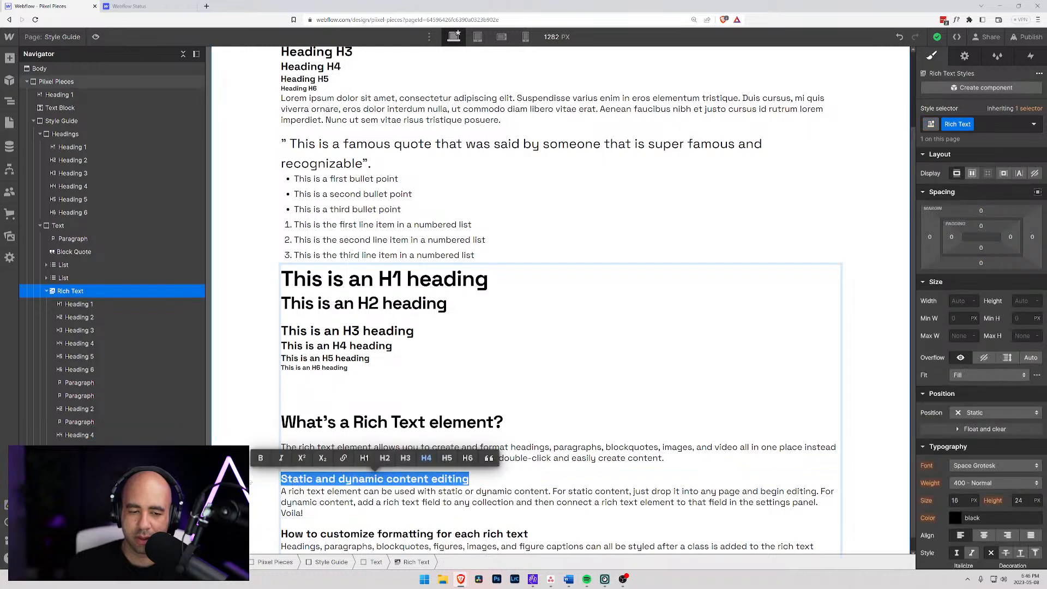
click(981, 265)
text(1rem)
key(Return)
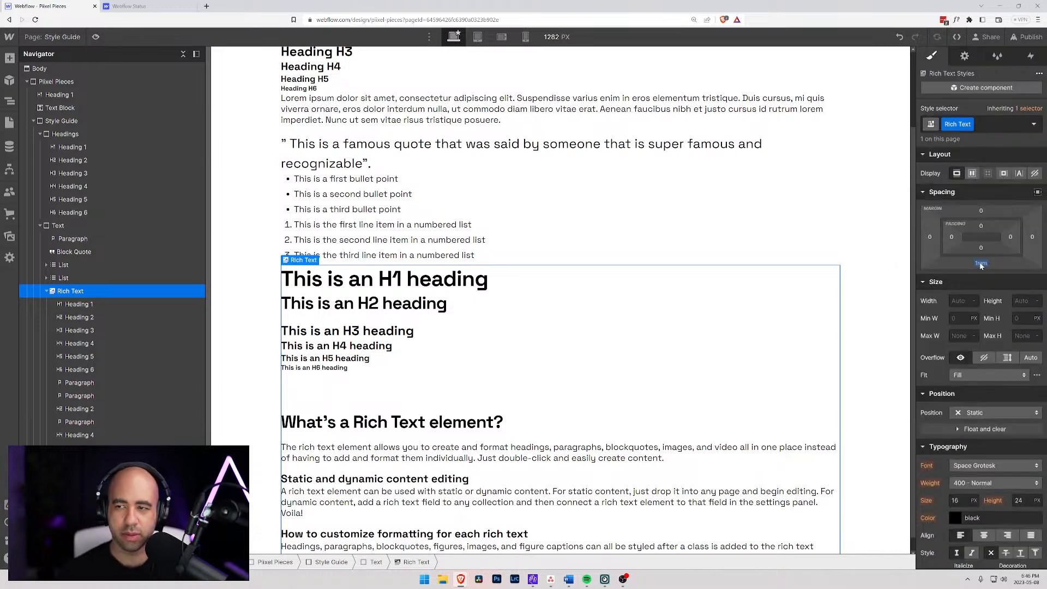
alt+click(981, 265)
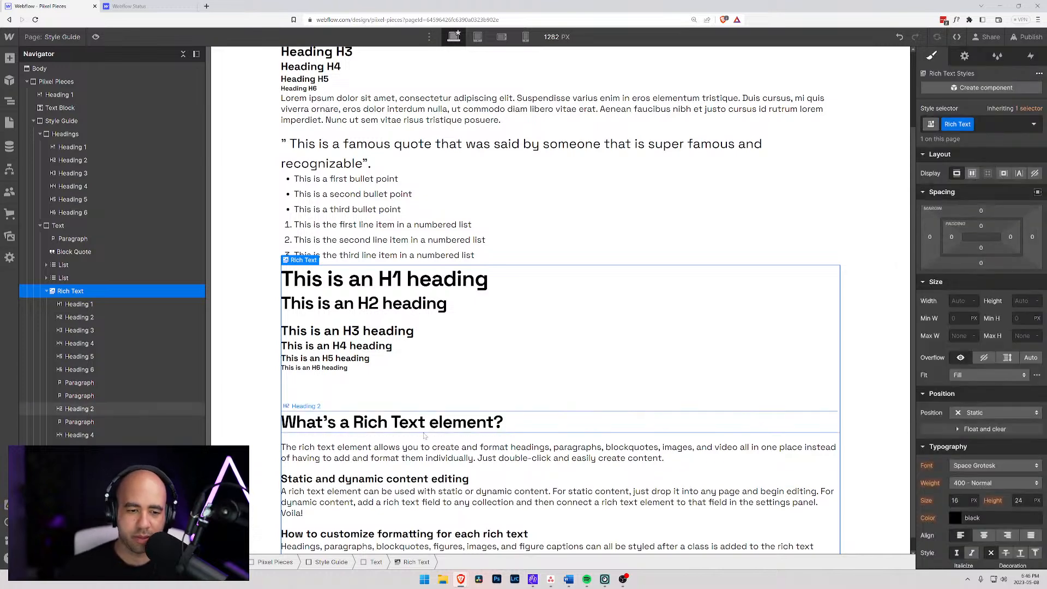
- Target the All H4 Headings tag on "Static and dynamic content editing" and nest its selector inside Rich Text
click(80, 422)
click(85, 435)
click(974, 125)
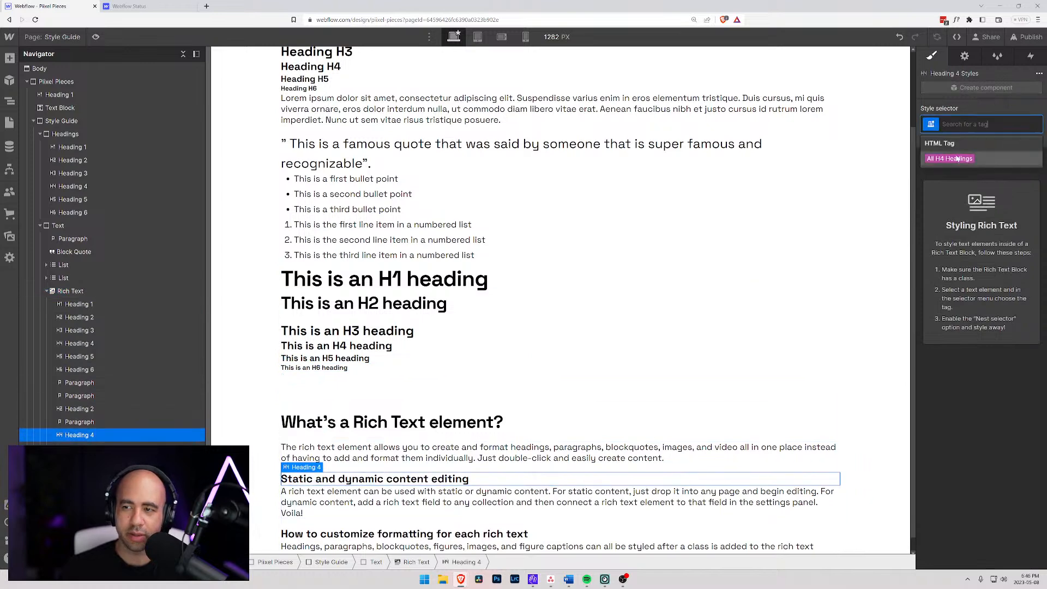
click(957, 158)
click(920, 142)
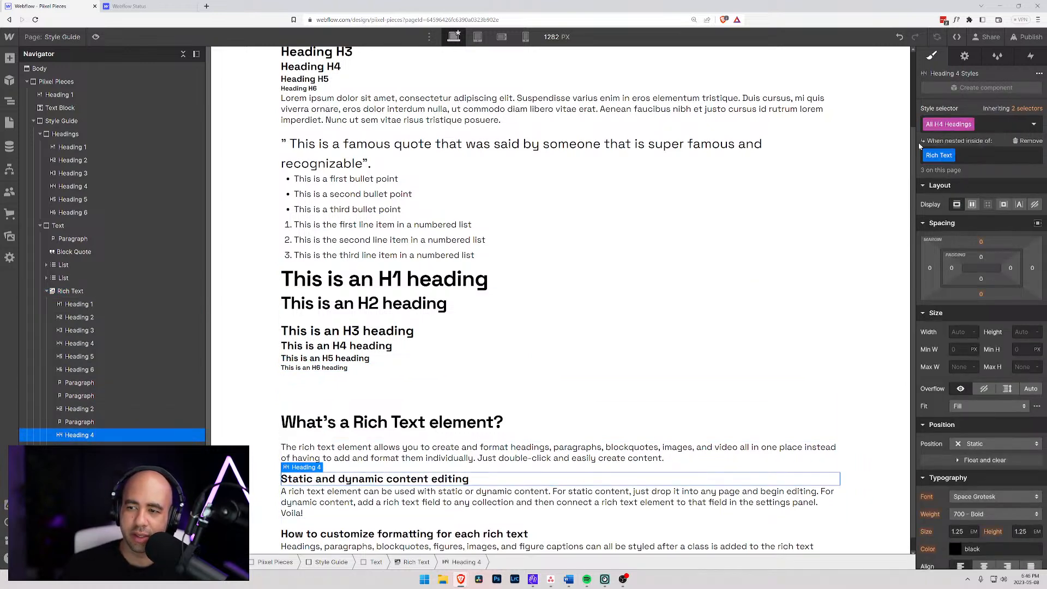
- Set the bottom margin of H4 headings nested inside Rich Text to 1rem
click(980, 295)
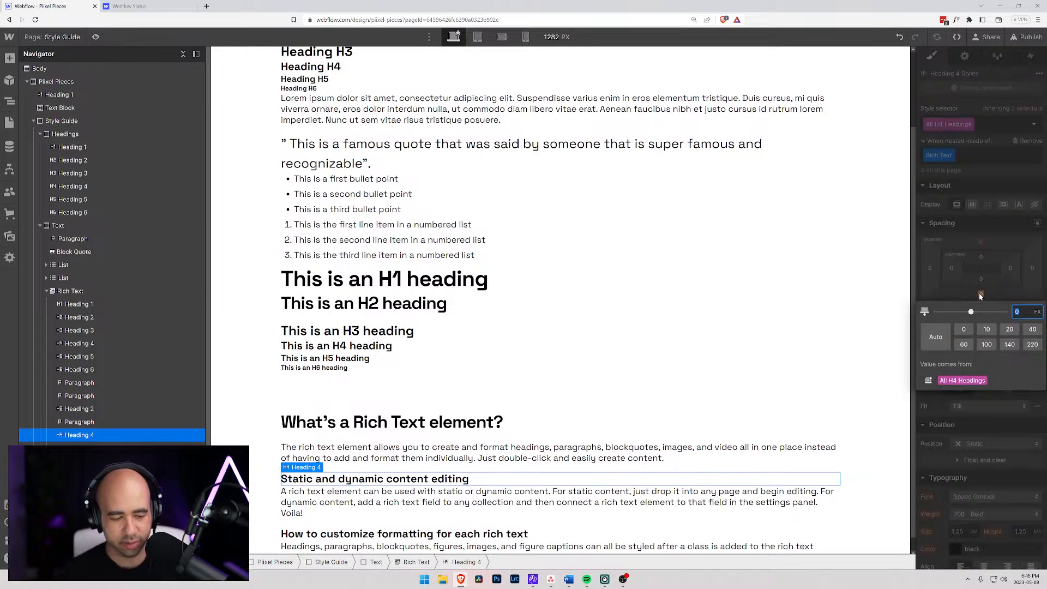
text(1rem)
key(Return)
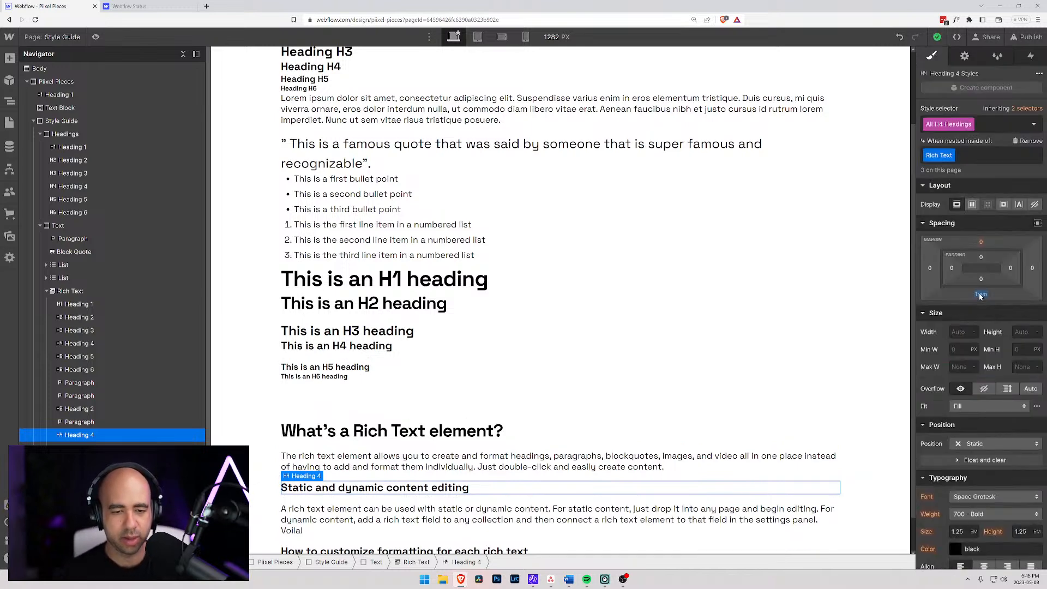
- Reset the bottom margins of the H2 and H4 headings nested inside Rich Text
click(578, 456)
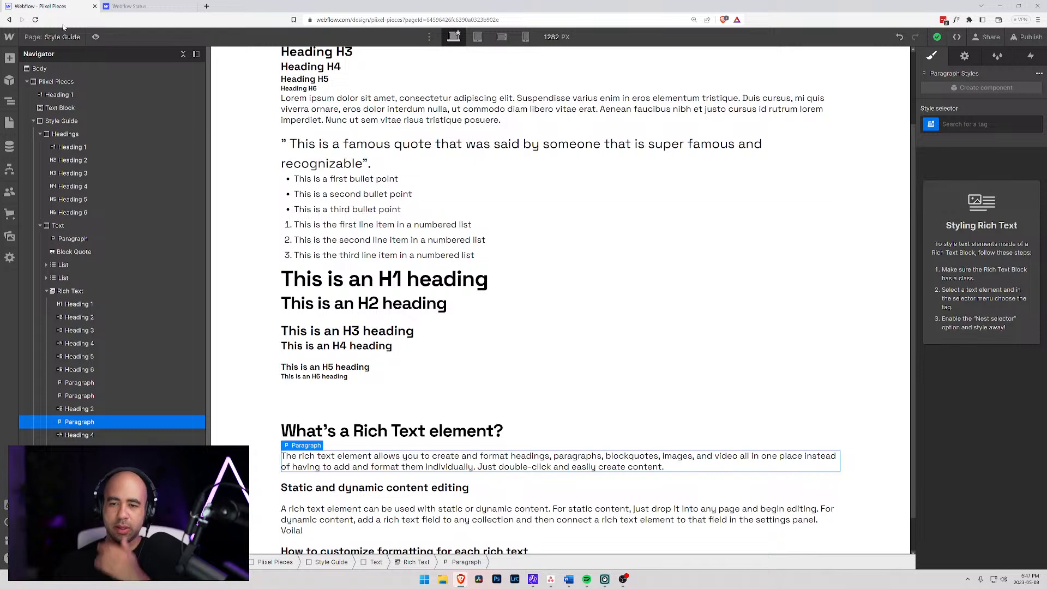
scroll(476, 359, down, 1)
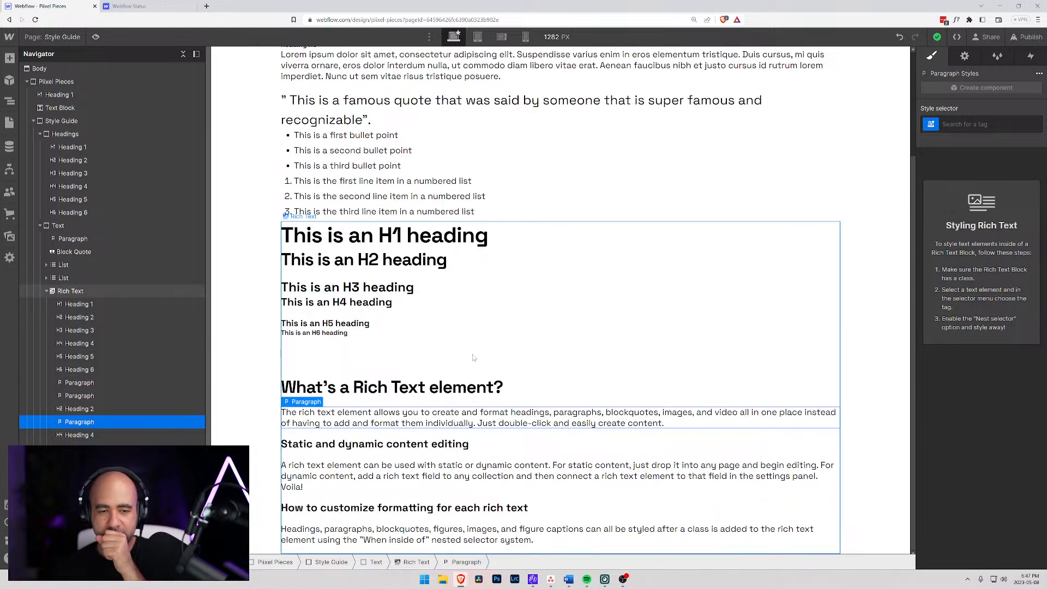
click(393, 393)
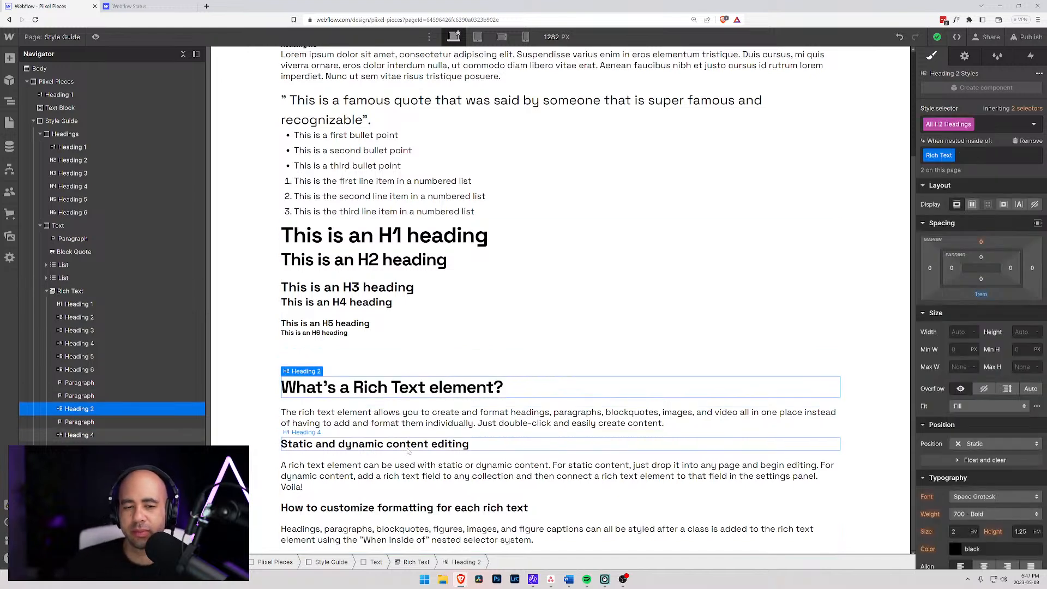
click(418, 416)
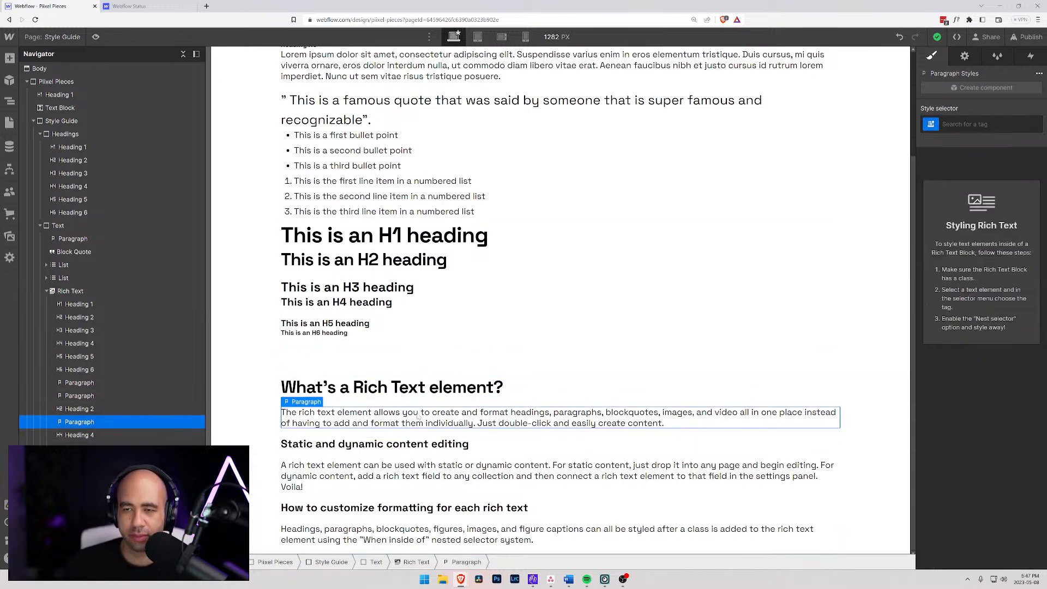
click(404, 386)
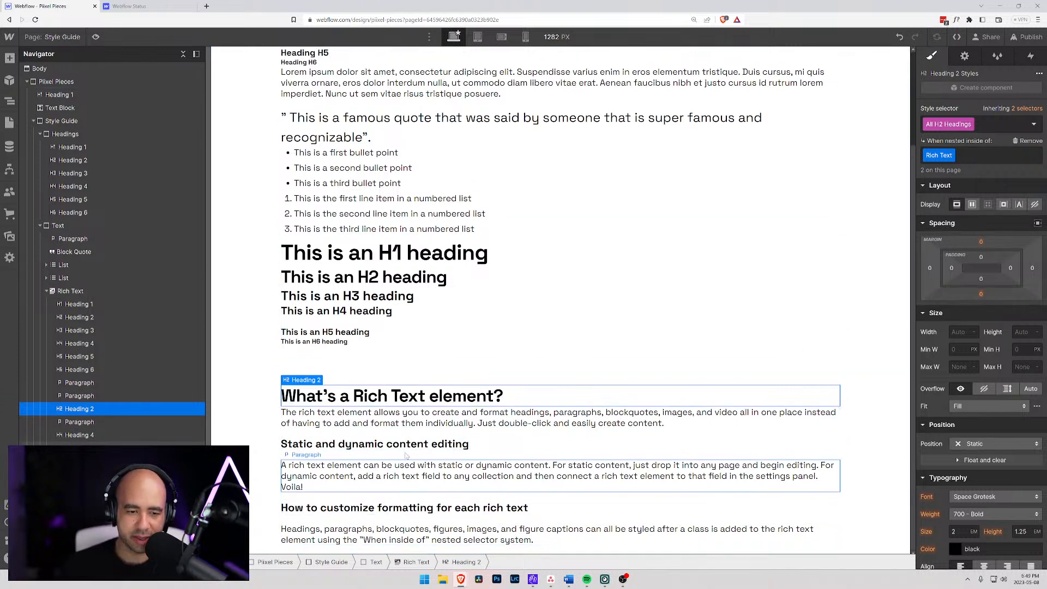
click(763, 444)
alt+click(982, 297)
click(261, 369)
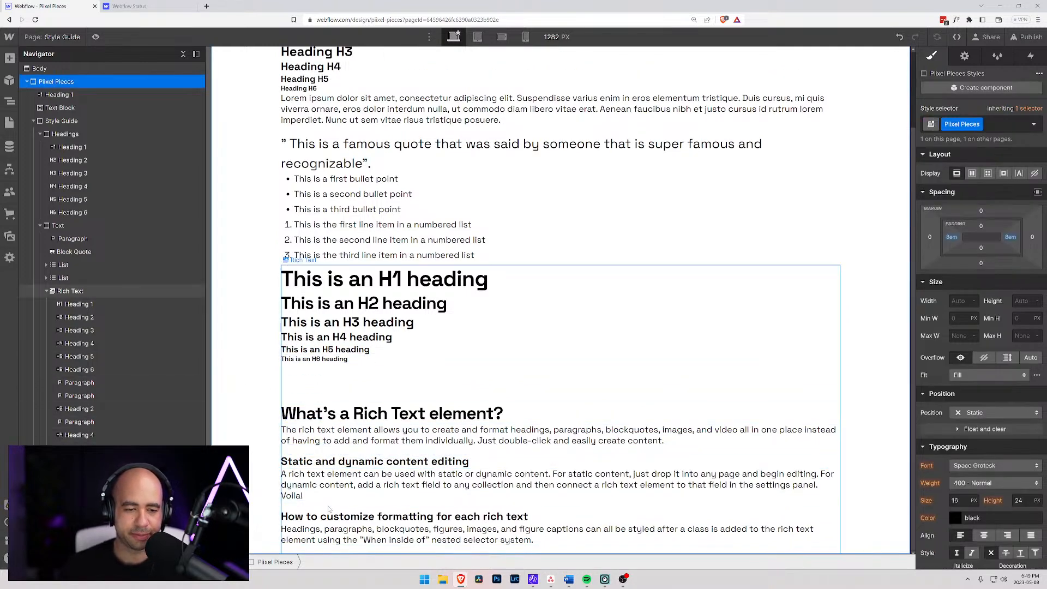
click(403, 516)
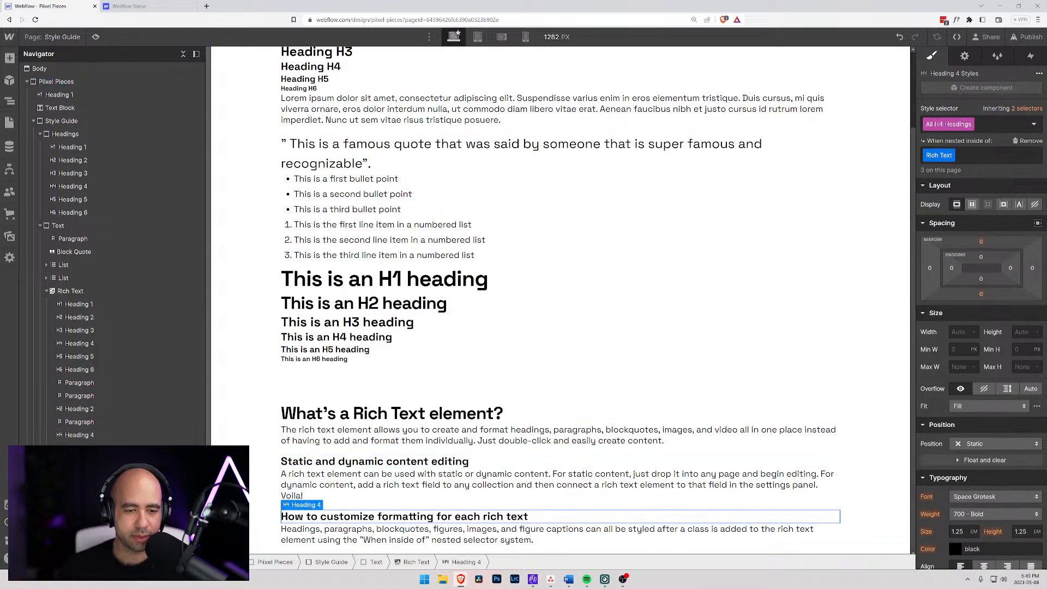
- Try to delete the "What's a Rich Text element?" heading from the element tree and undo the deletion
click(73, 396)
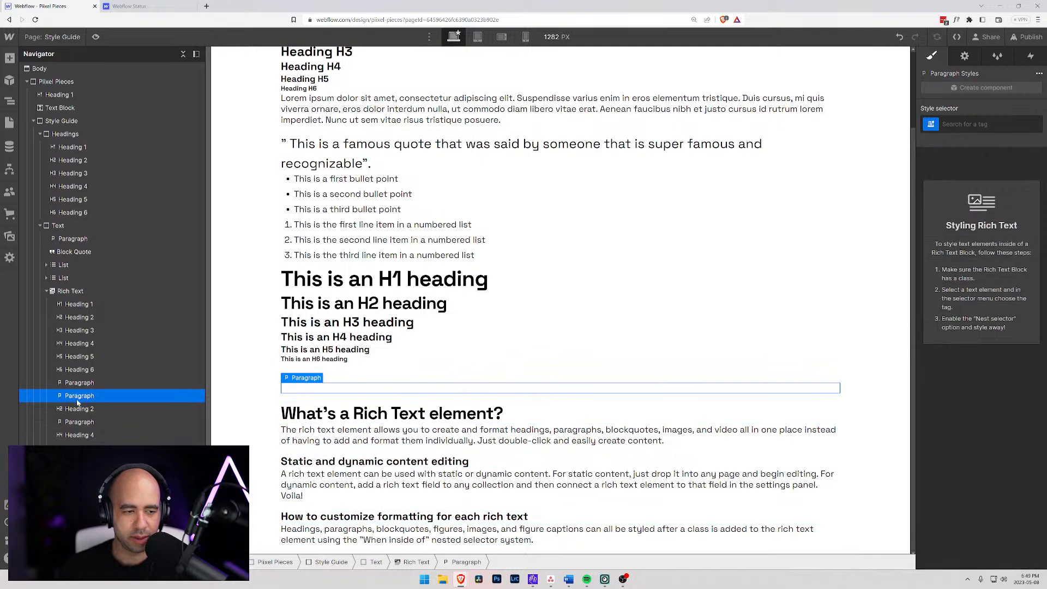
click(79, 408)
key(Delete)
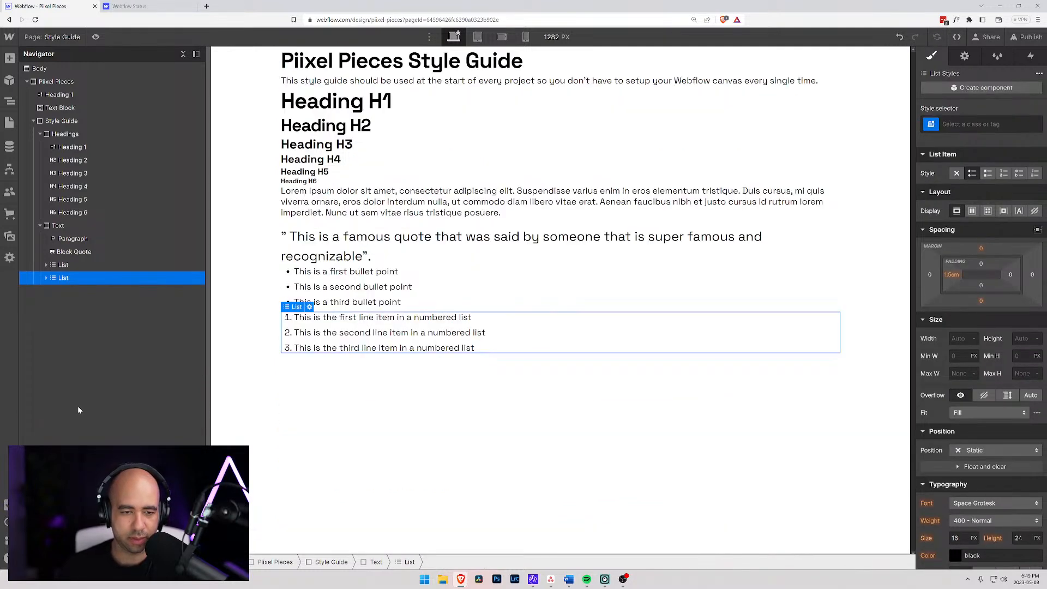
key(ctrl+z)
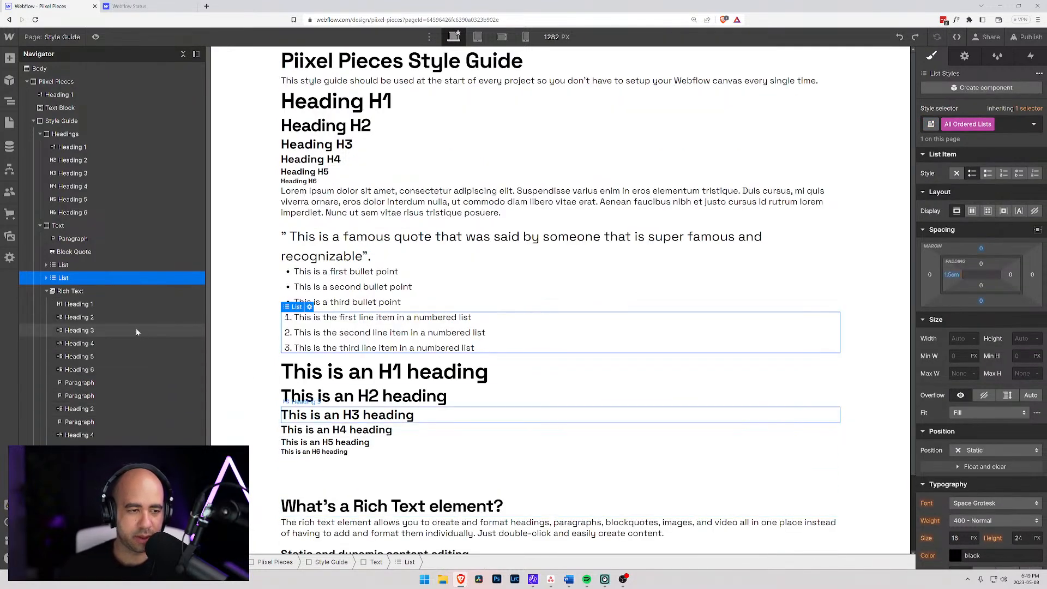
- Delete one of the empty paragraphs between the H6 heading and "What's a Rich Text element?" in the rich text
click(82, 303)
click(80, 384)
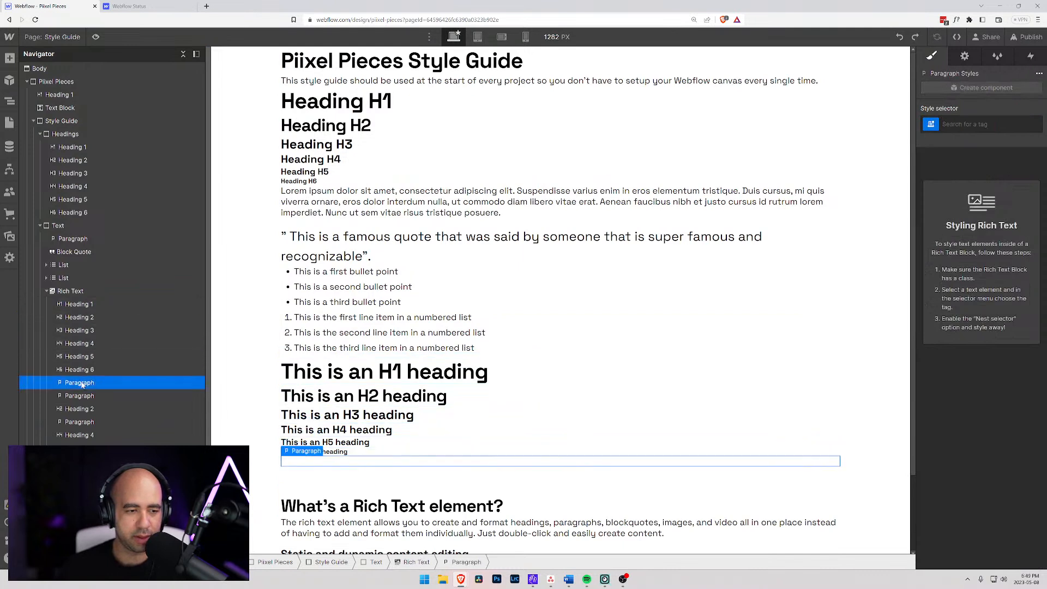
right_click(83, 385)
right_click(314, 459)
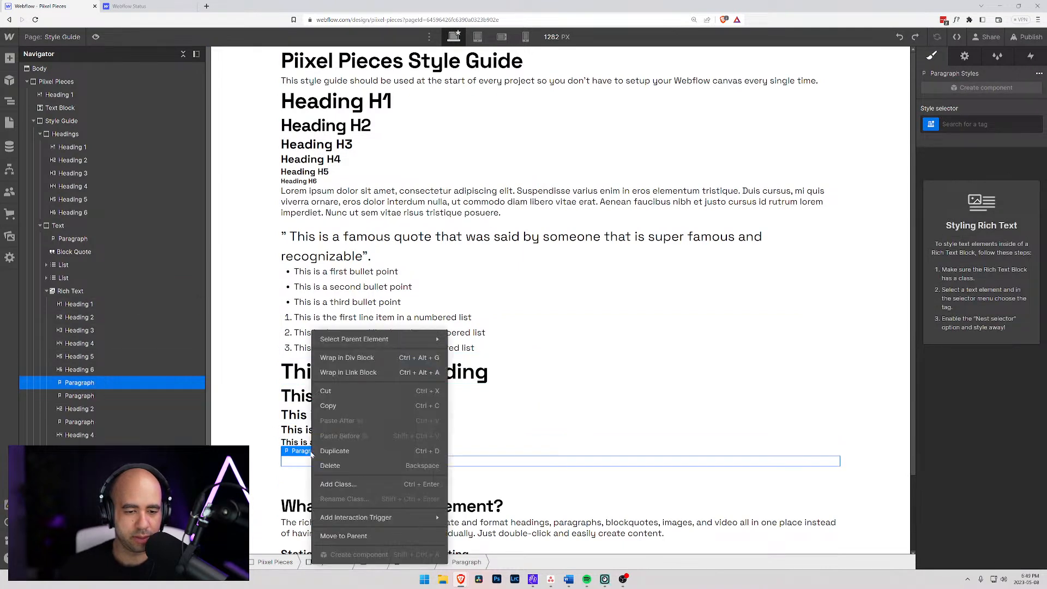
click(479, 465)
key(BackSpace)
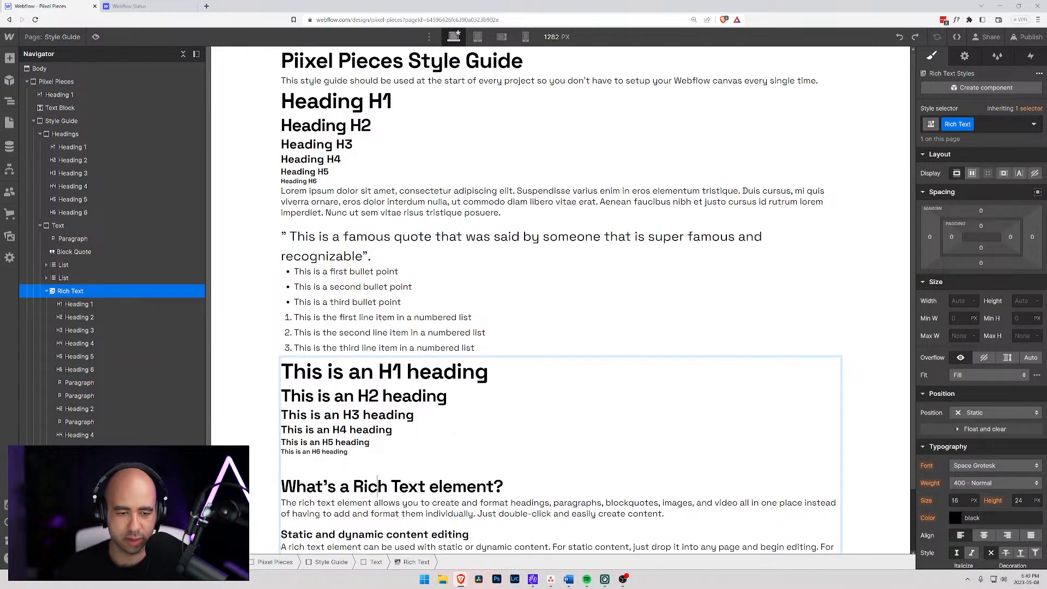
- Delete the "What's a Rich Text element?" heading, leaving one empty paragraph between the H6 heading and the first body paragraph
double_click(378, 486)
drag(443, 487, 259, 494)
key(BackSpace)
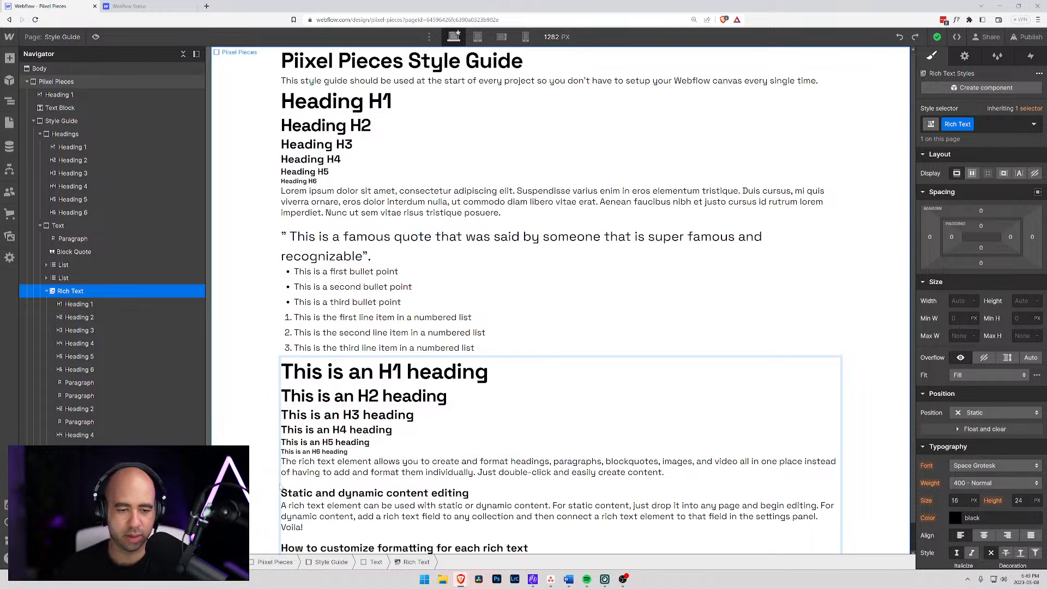
key(Return)
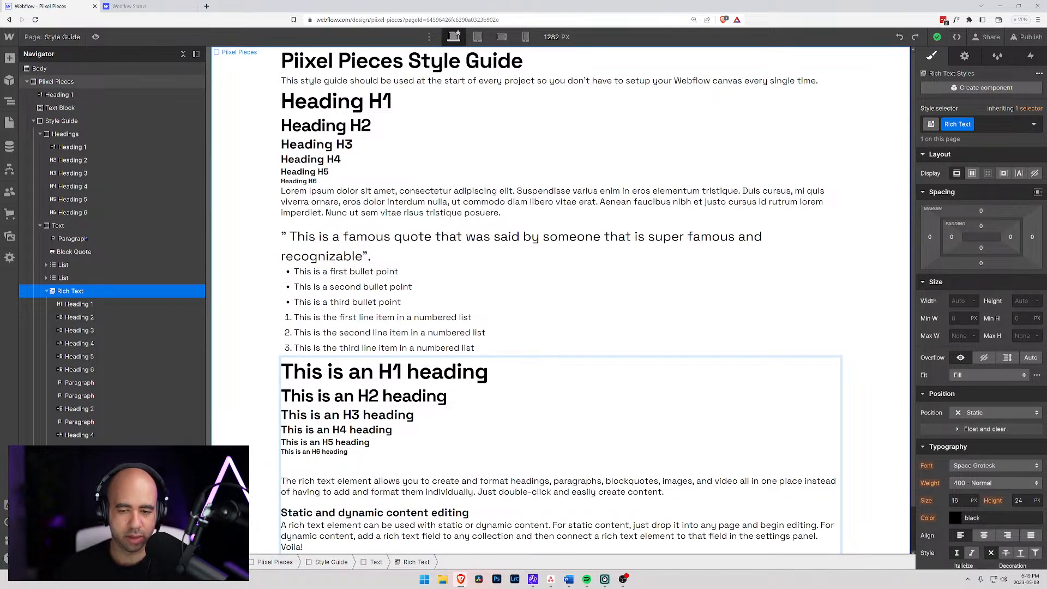
- Add empty lines below the first body paragraph and start a bulleted list above "Static and dynamic content editing"
key(Return)
key(Return)
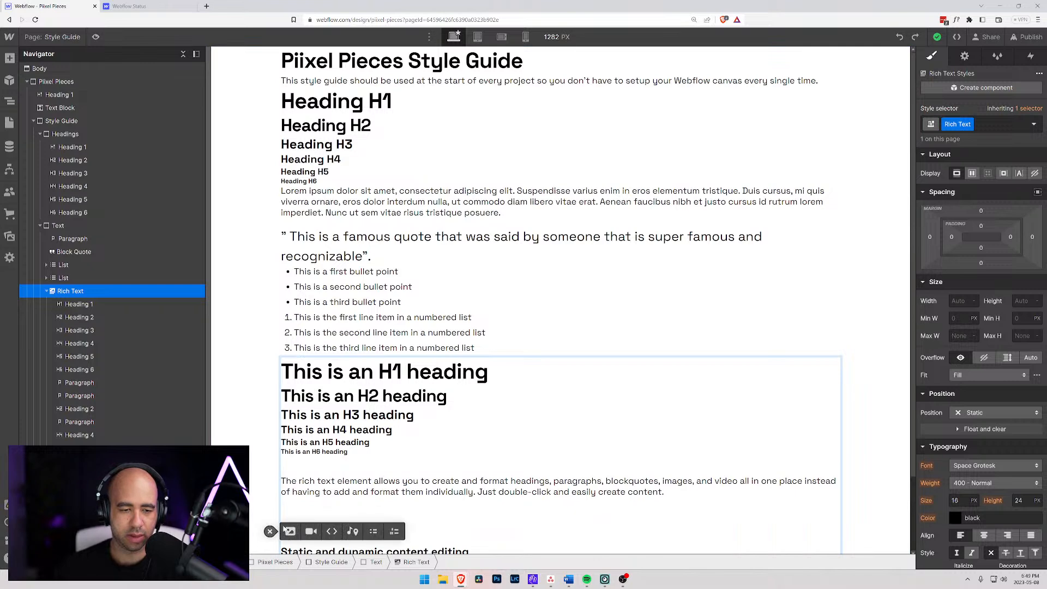
click(270, 531)
click(373, 531)
scroll(561, 300, down, 2)
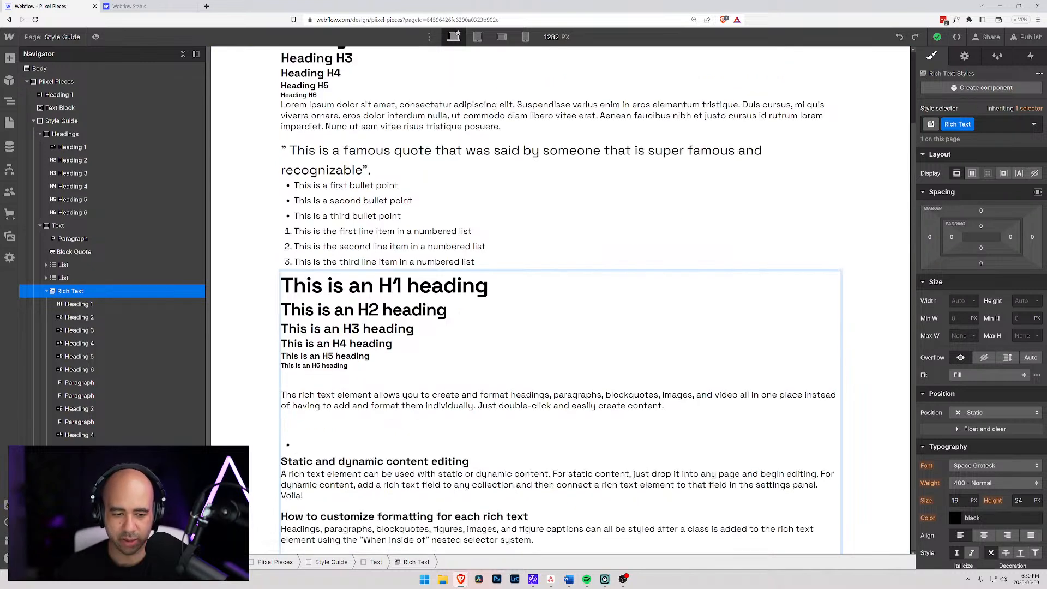
- Enter "This is a list element inside of the Rich Text" as the bulleted list item
text(This is a list element inside of the rich Text)
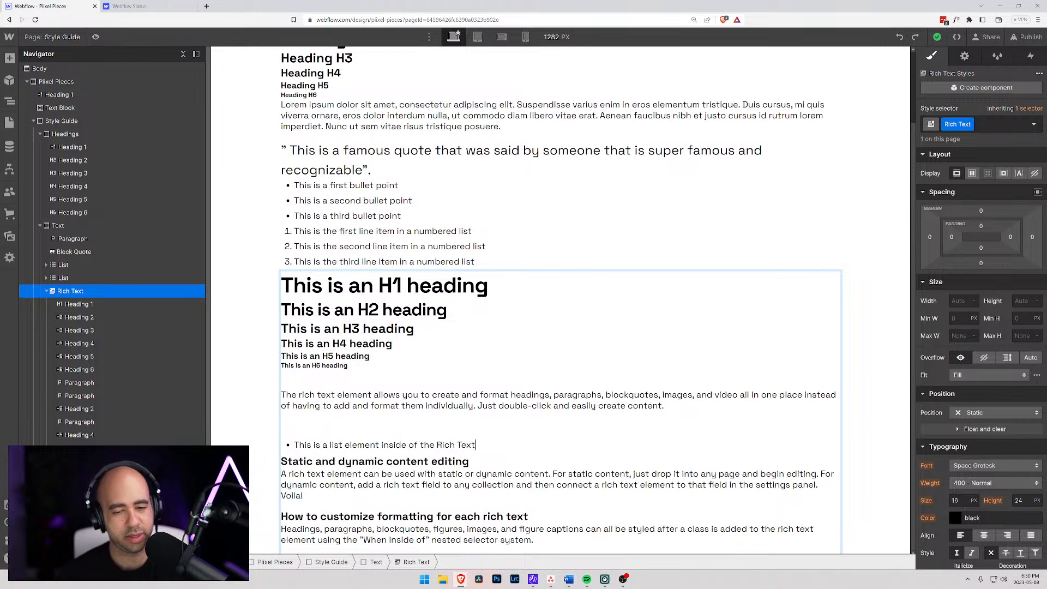
- Add empty lines below the bulleted item and start a numbered list above "Static and dynamic content editing"
key(Return)
key(BackSpace)
key(Return)
key(Return)
key(Return)
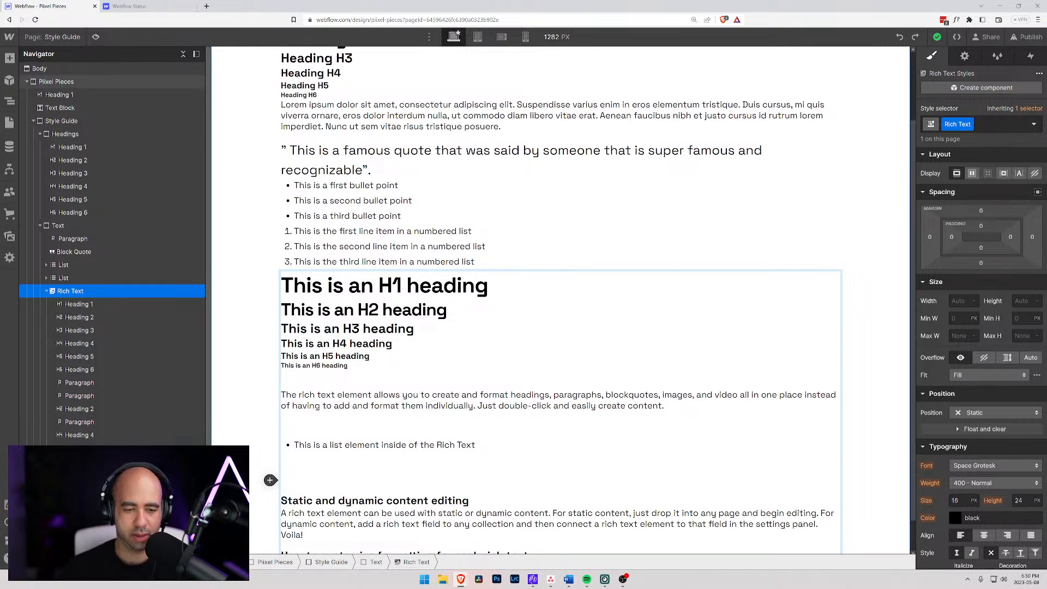
click(270, 480)
click(392, 479)
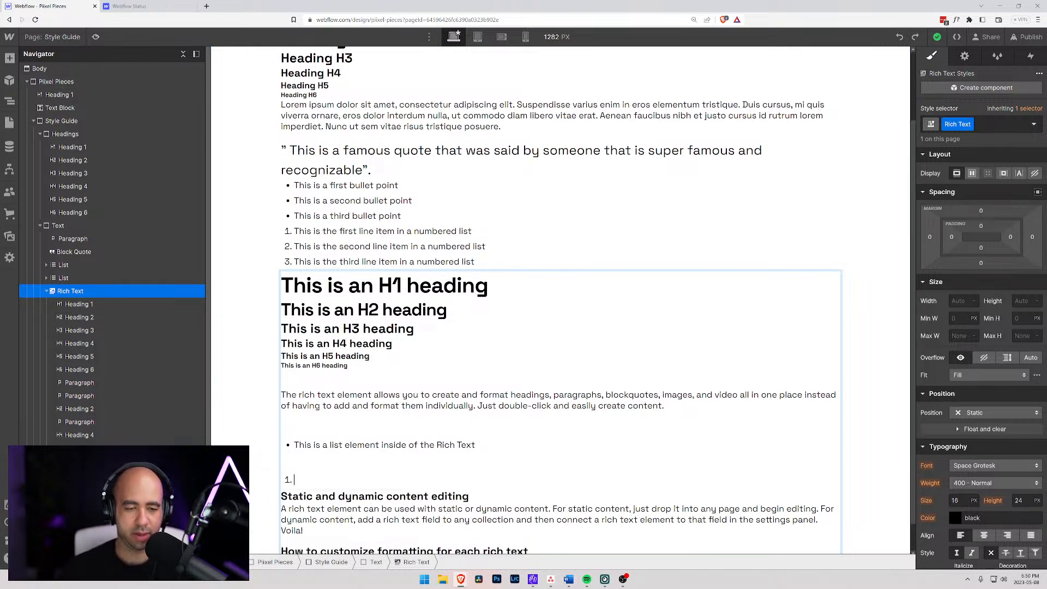
- Enter "This is a numbered list item inside of the Rich Text" as the first numbered list item
text(This is a numbered list insided)
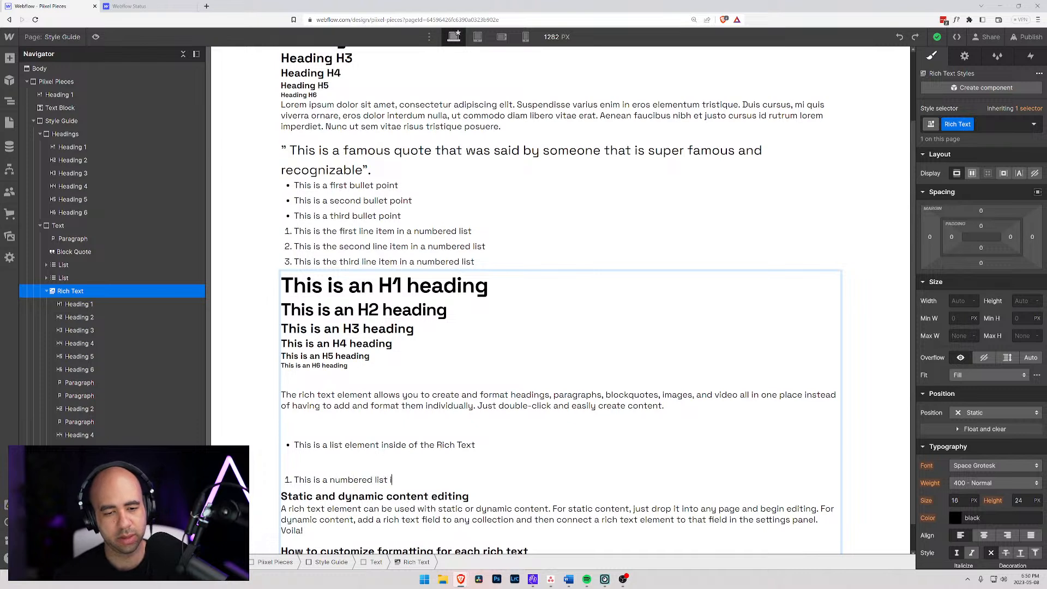
key(BackSpace)
key(BackSpace)
key(BackSpace)
key(BackSpace)
key(BackSpace)
key(BackSpace)
key(BackSpace)
key(BackSpace)
text(itm)
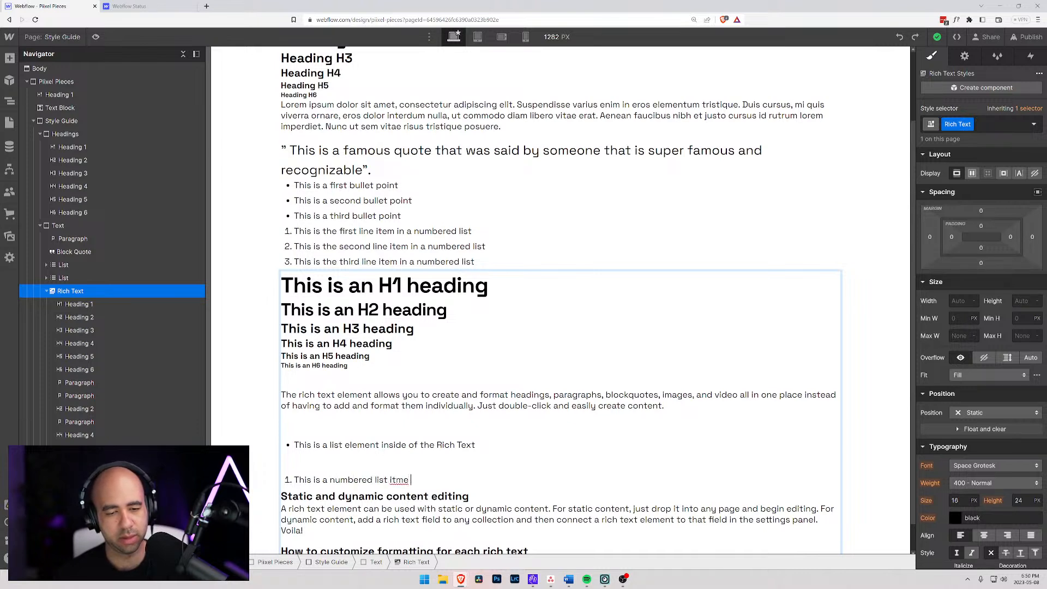
key(BackSpace)
text(em ins)
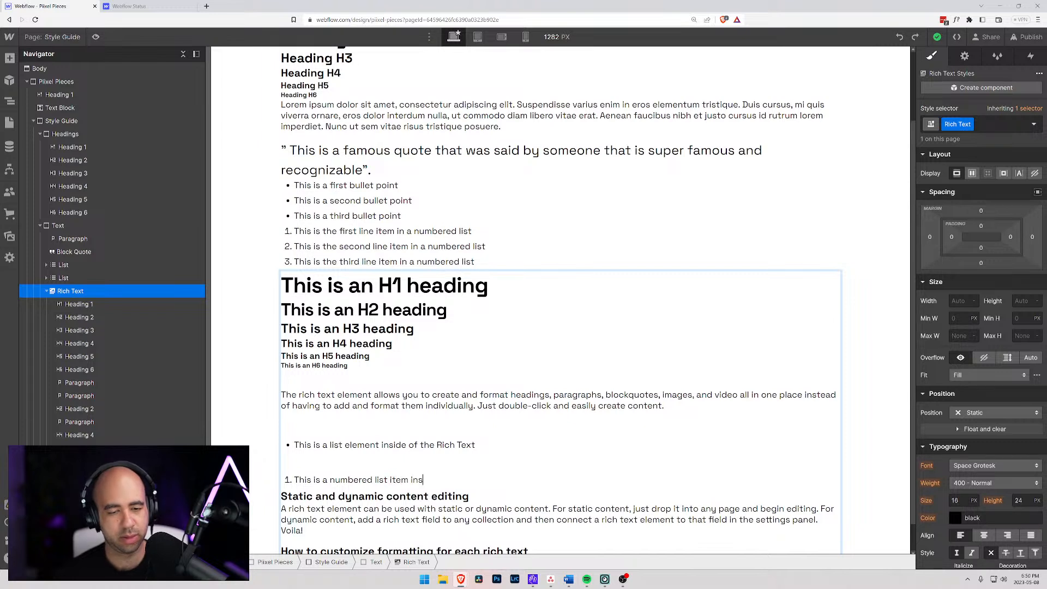
text(ide o)
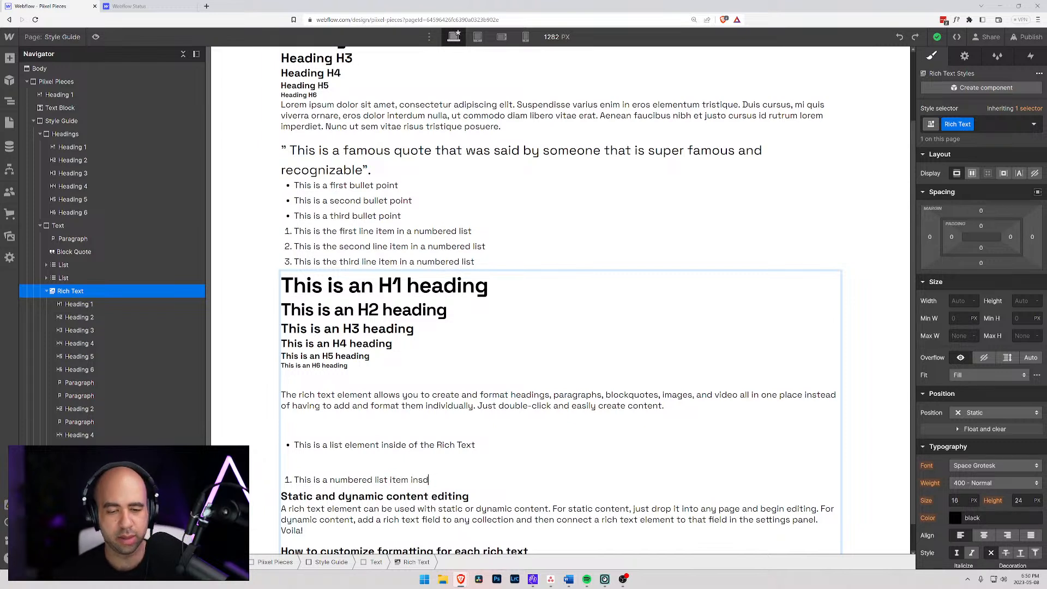
text(f the)
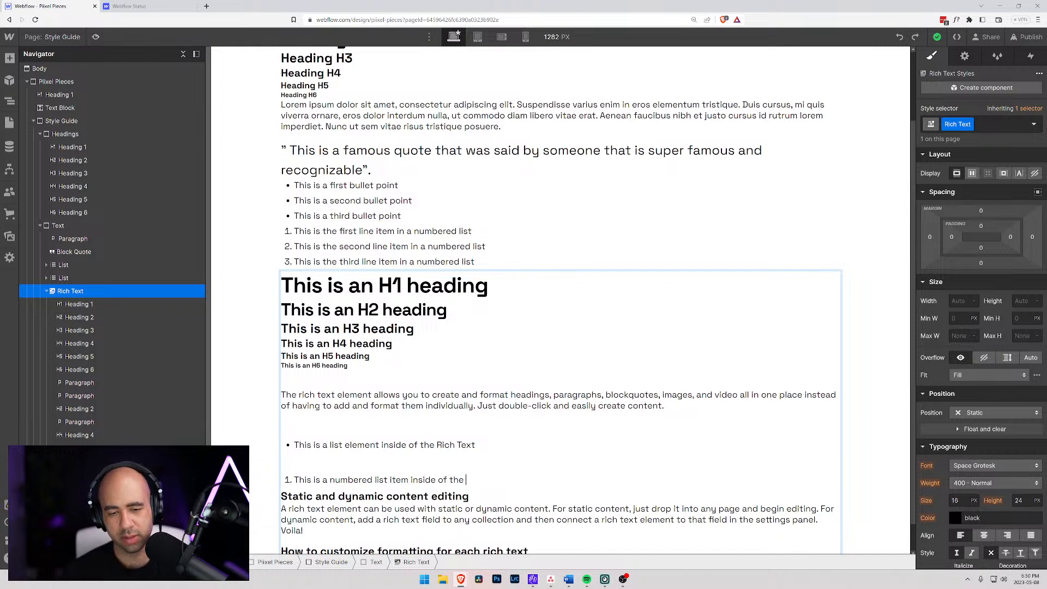
text( Rich Text)
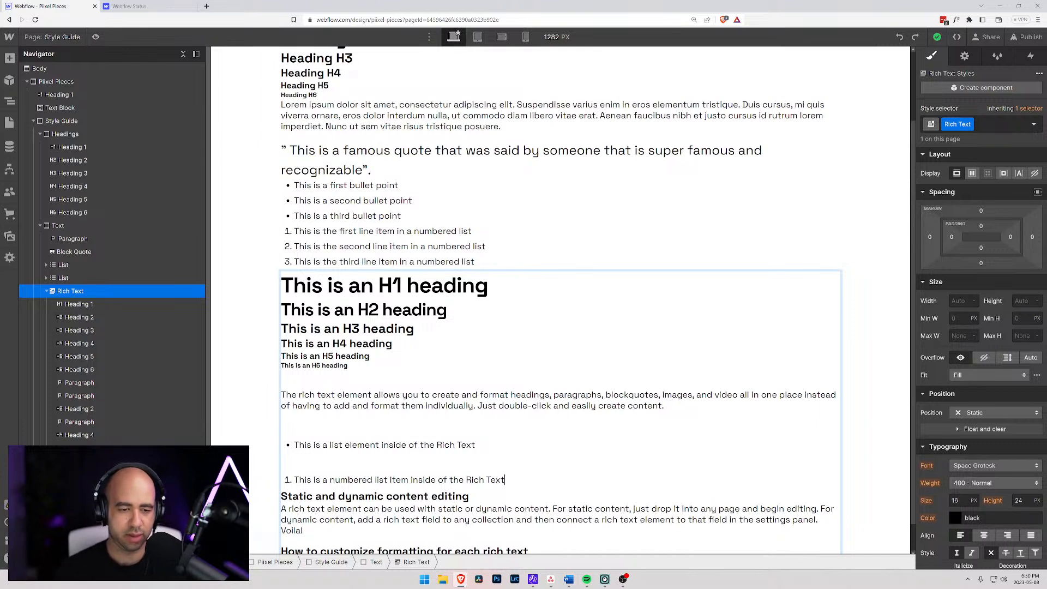
- Remove the empty lines between the two lists and between the body paragraph and the bulleted list
key(BackSpace)
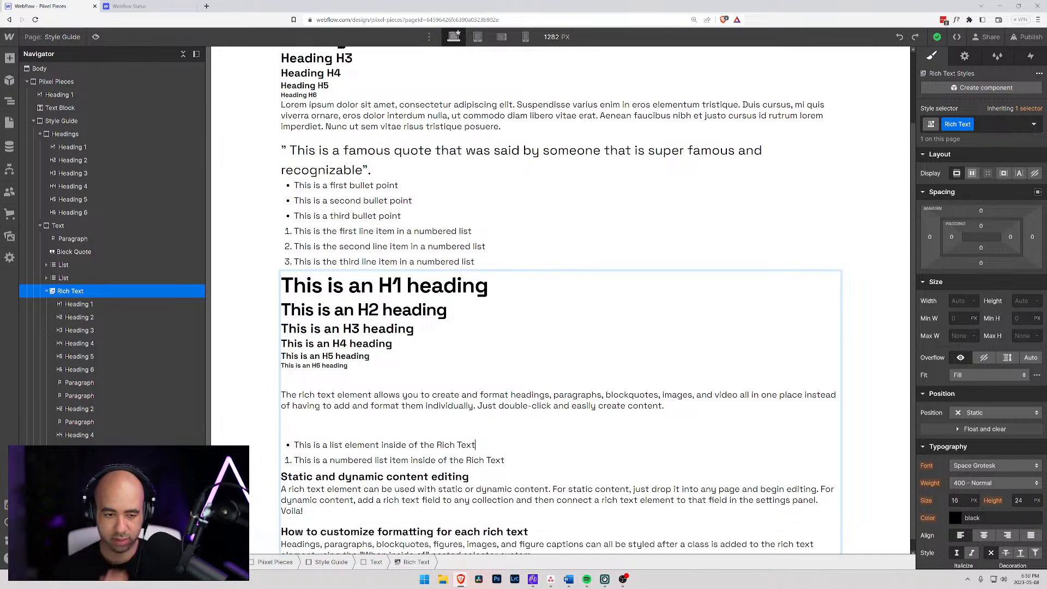
key(Up)
key(BackSpace)
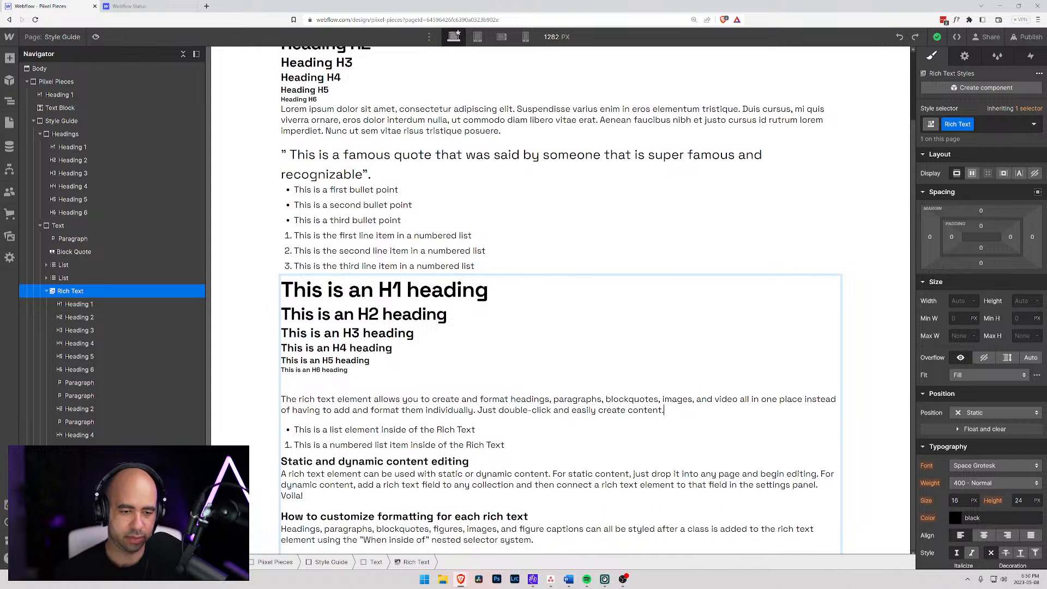
- Add an empty paragraph below the numbered list, leaving it as plain text without inserting any media or list
key(Down)
key(Down)
key(Down)
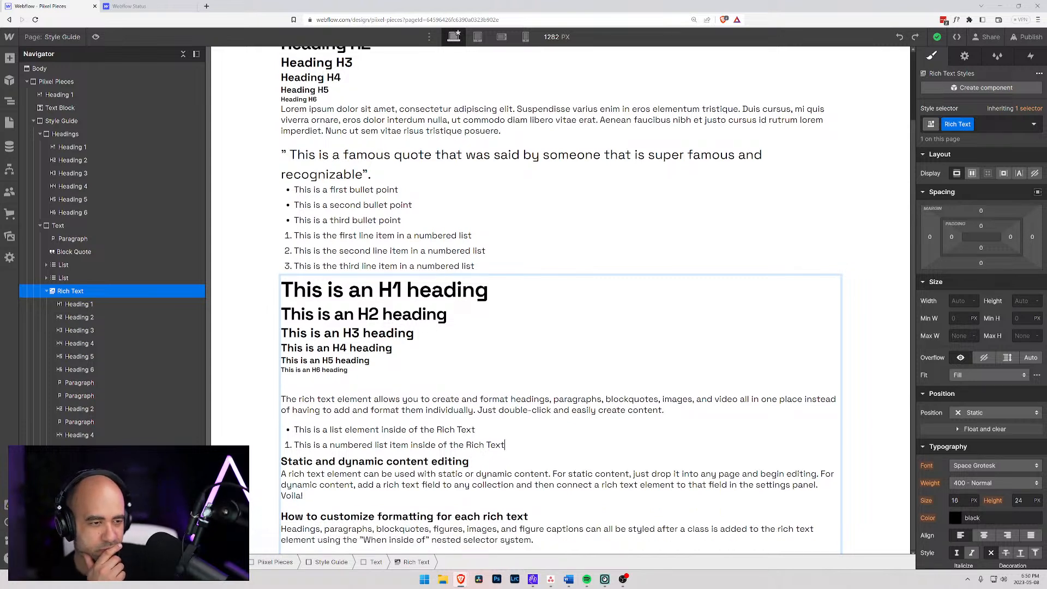
key(Return)
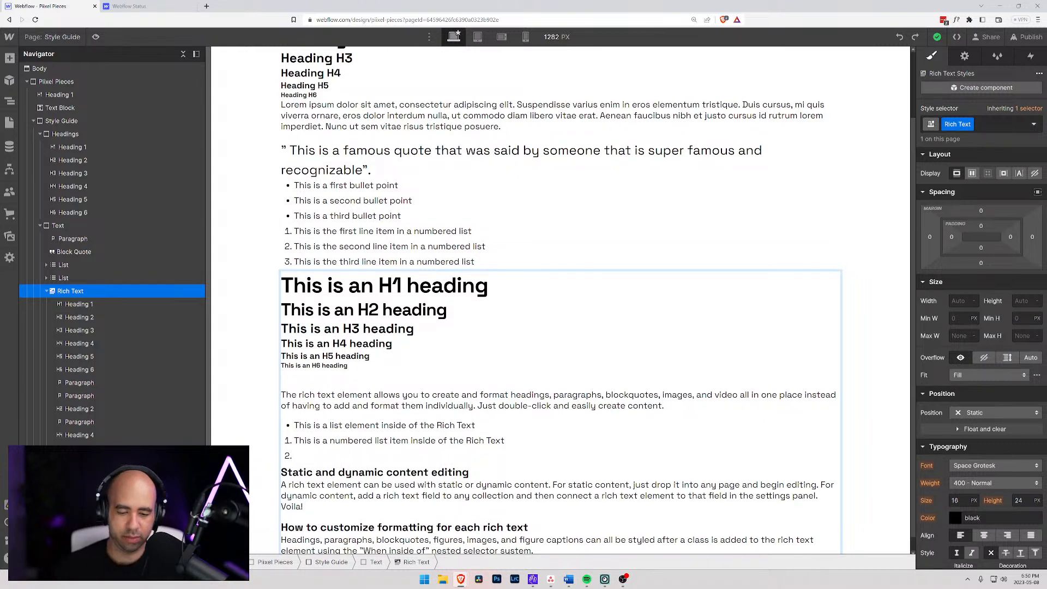
key(Return)
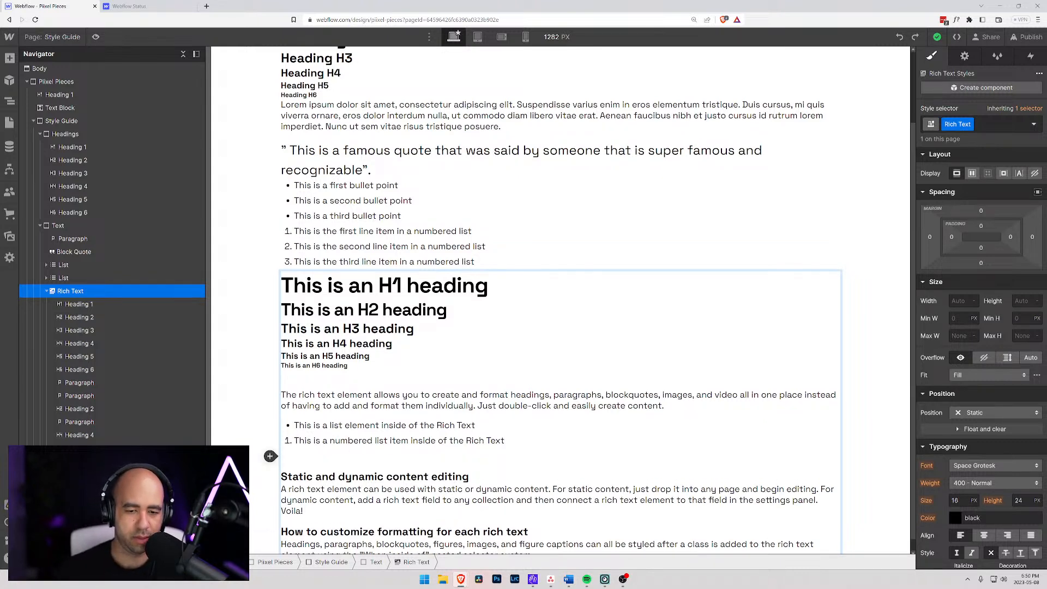
click(269, 456)
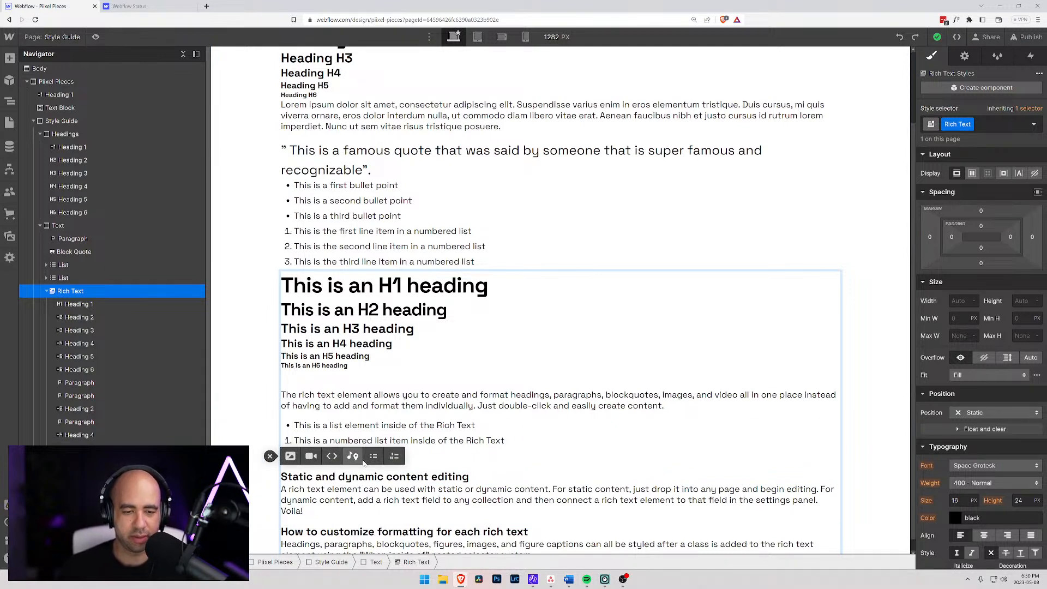
click(435, 477)
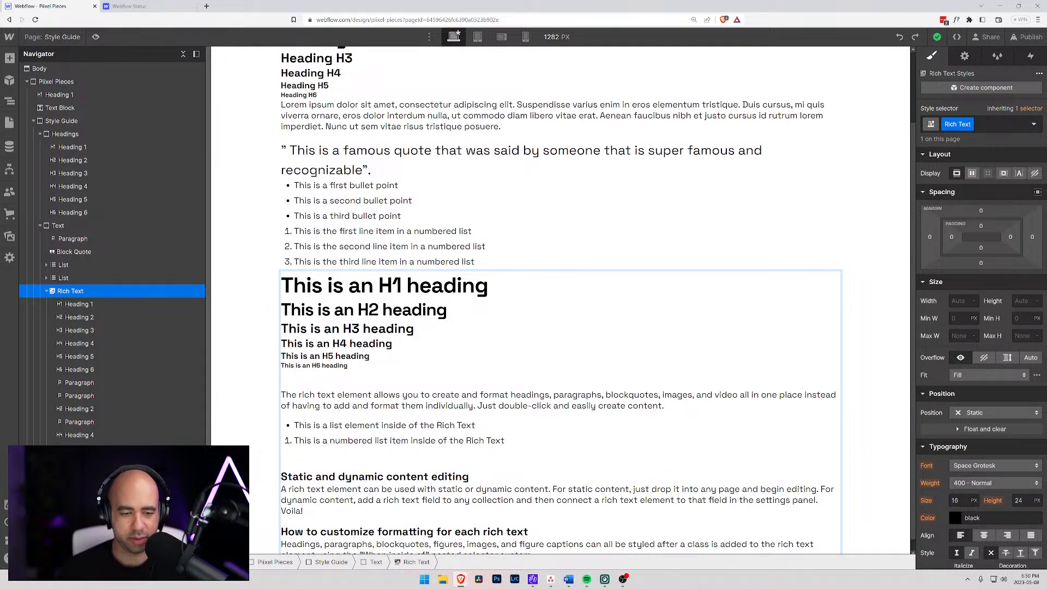
- Write "This is a block quote within the rich text section" in the empty paragraph below the numbered list
click(335, 476)
text(Thi si)
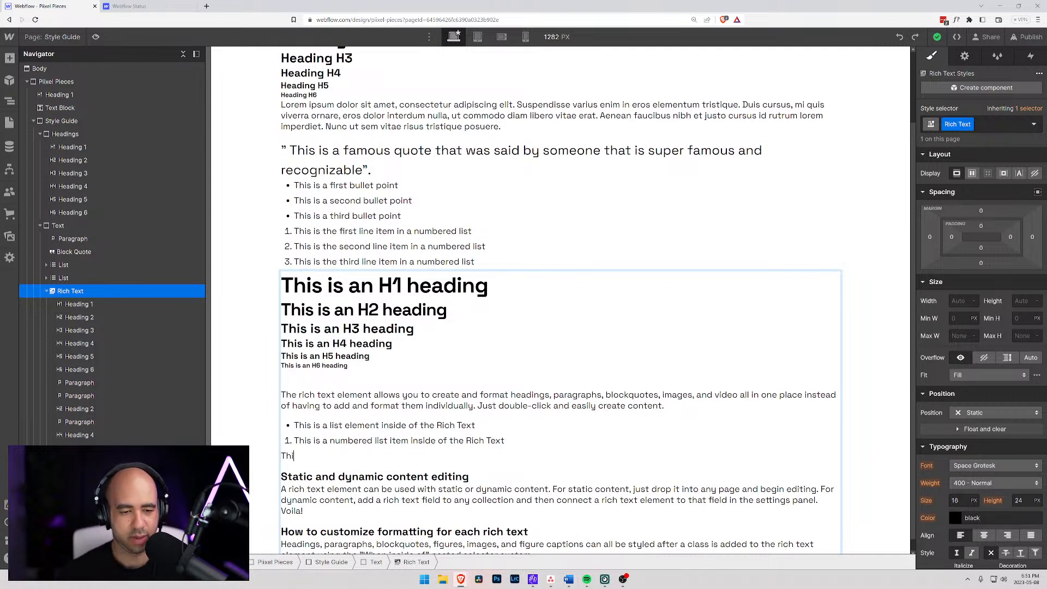
key(BackSpace)
key(BackSpace)
key(BackSpace)
text(s is a )
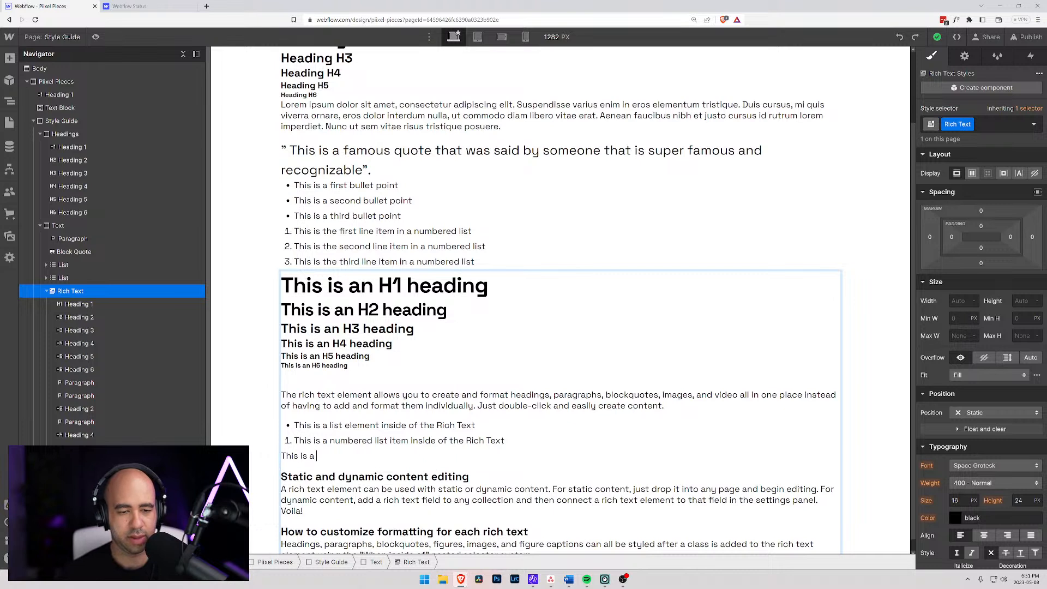
text(block qu)
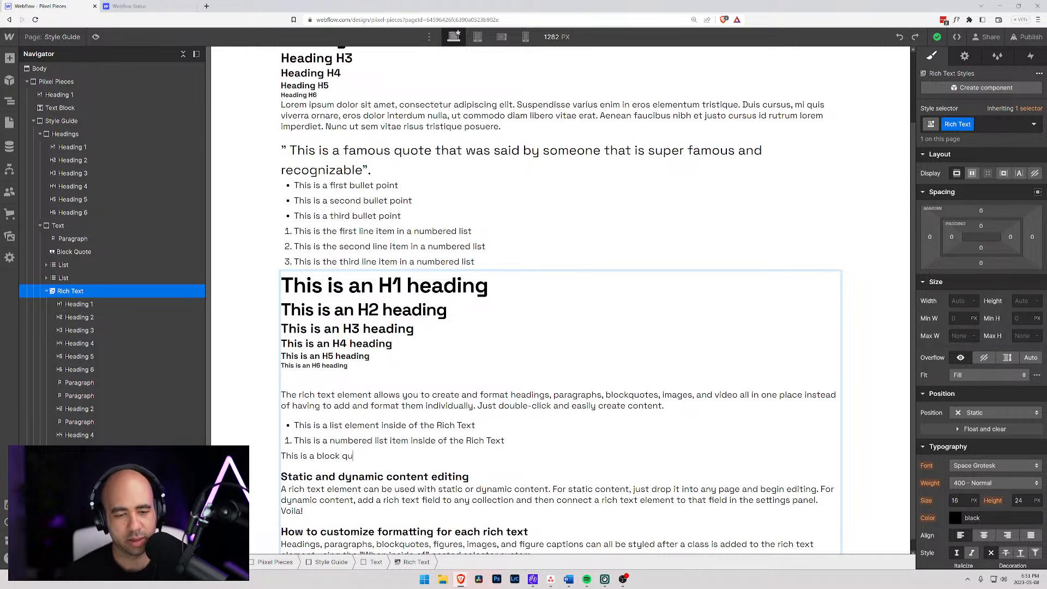
text(ote within the )
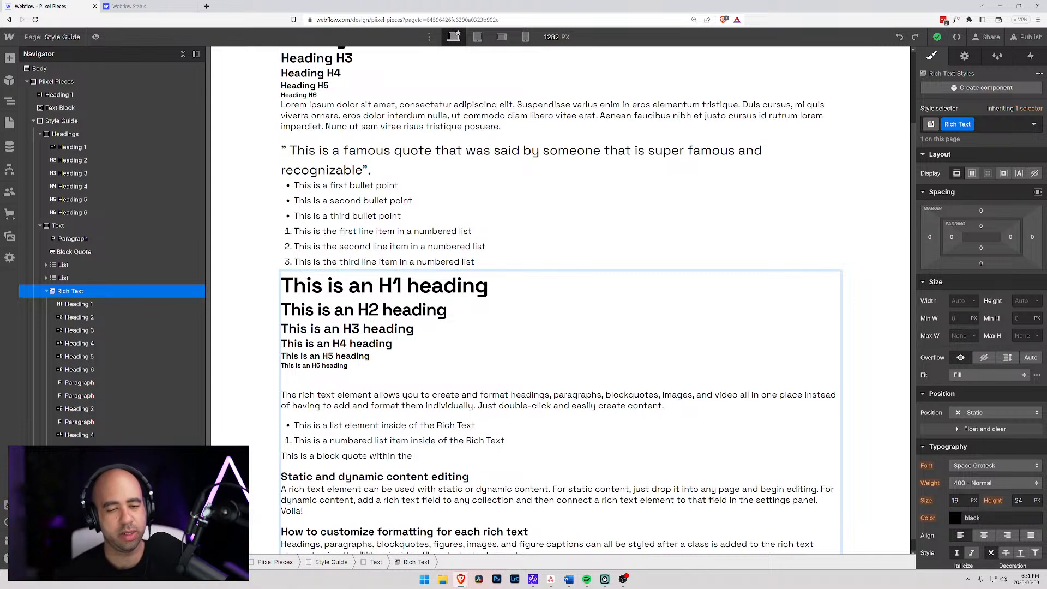
text(rich text)
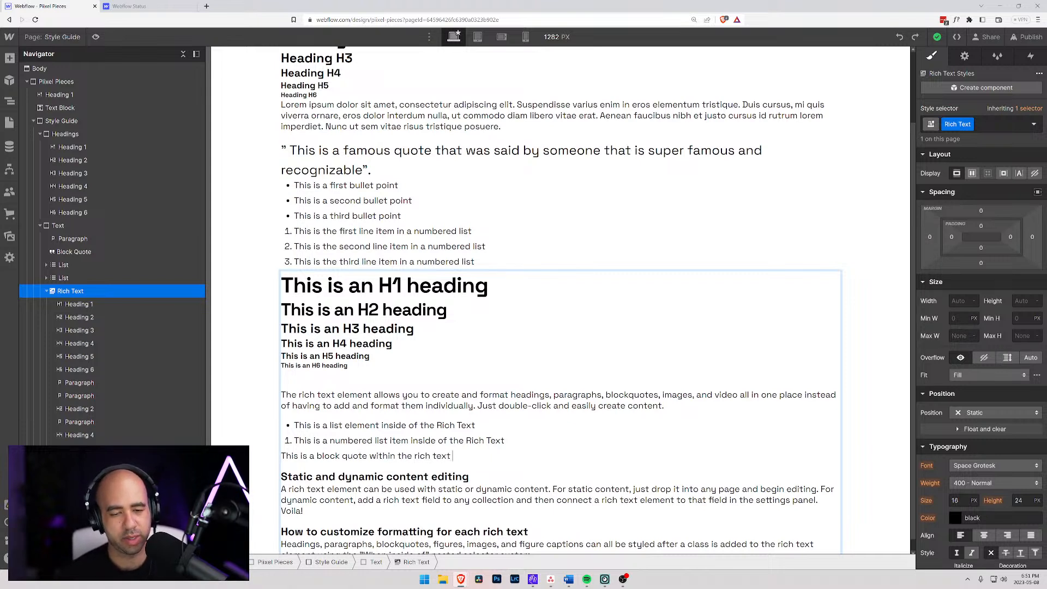
text( section)
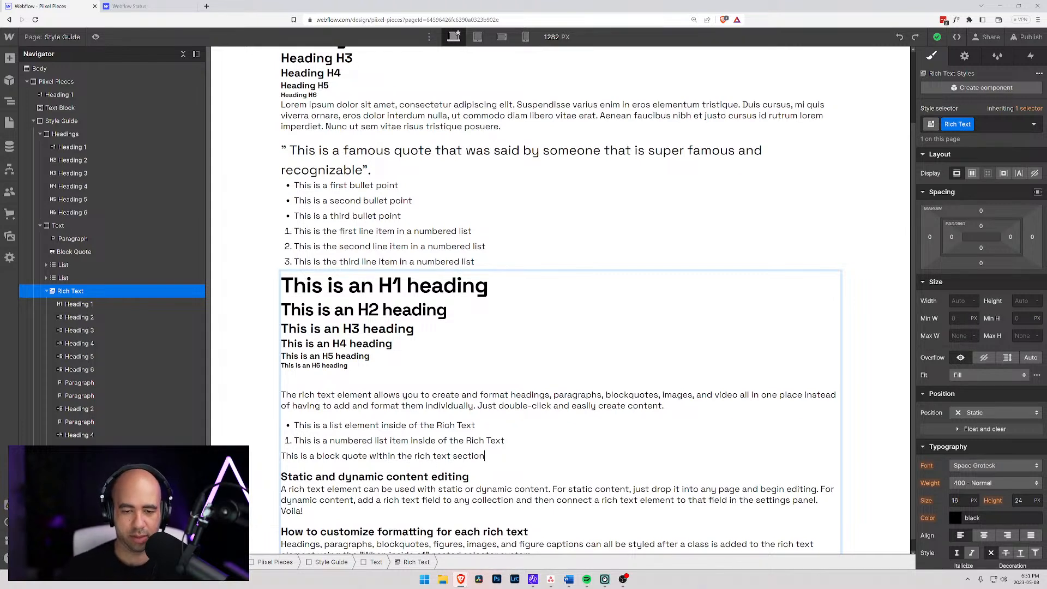
text(")
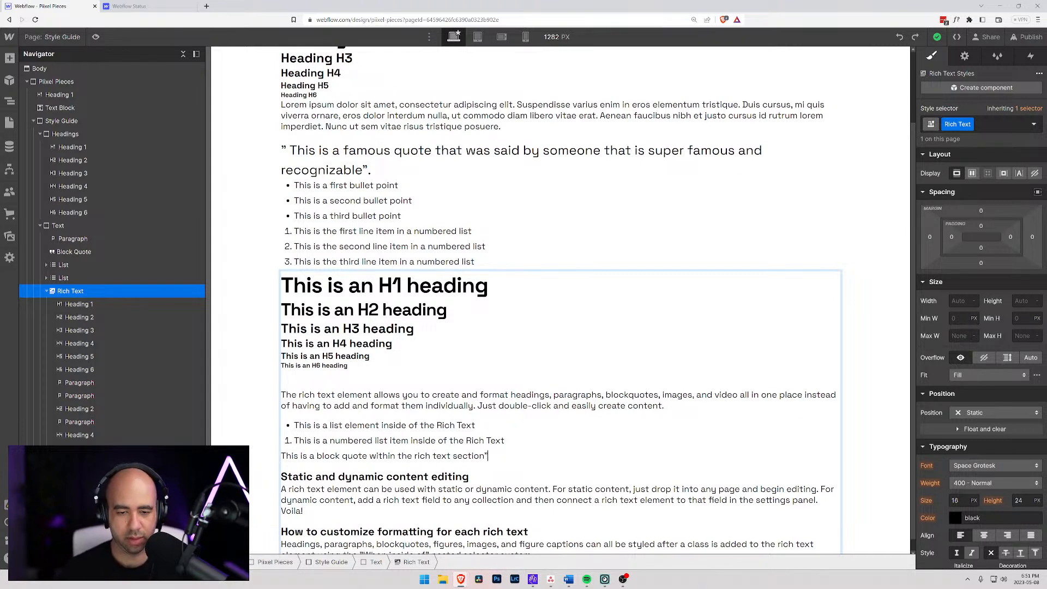
- Enclose the block quote sentence below the numbered list in quotation marks
key(ctrl+Left)
key(ctrl+Left)
key(ctrl+Left)
key(ctrl+Left)
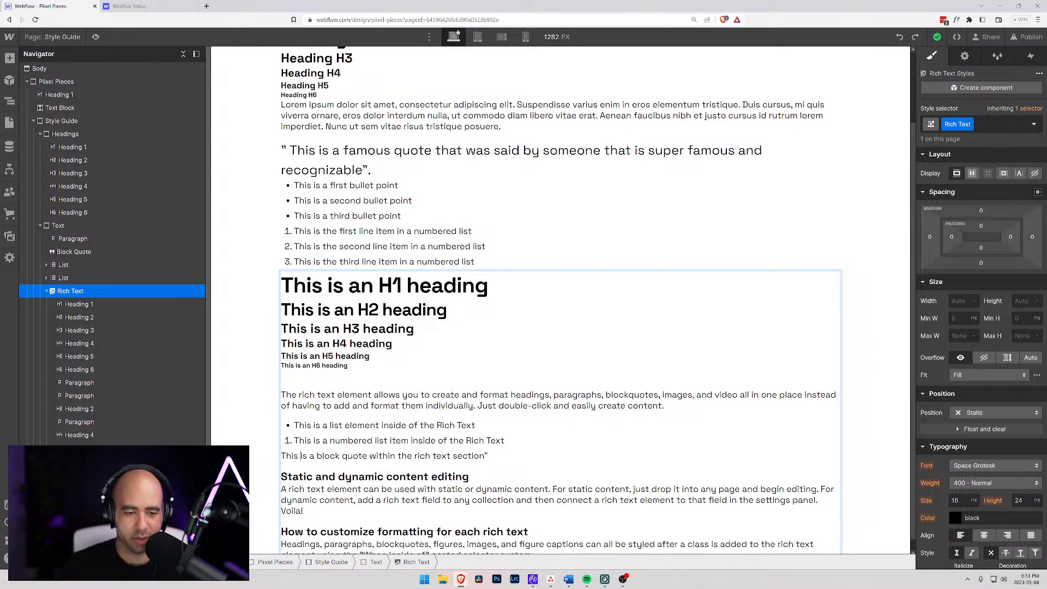
key(ctrl+Left)
text(")
- Format the quoted sentence below the numbered list as a block quote
drag(494, 456, 271, 462)
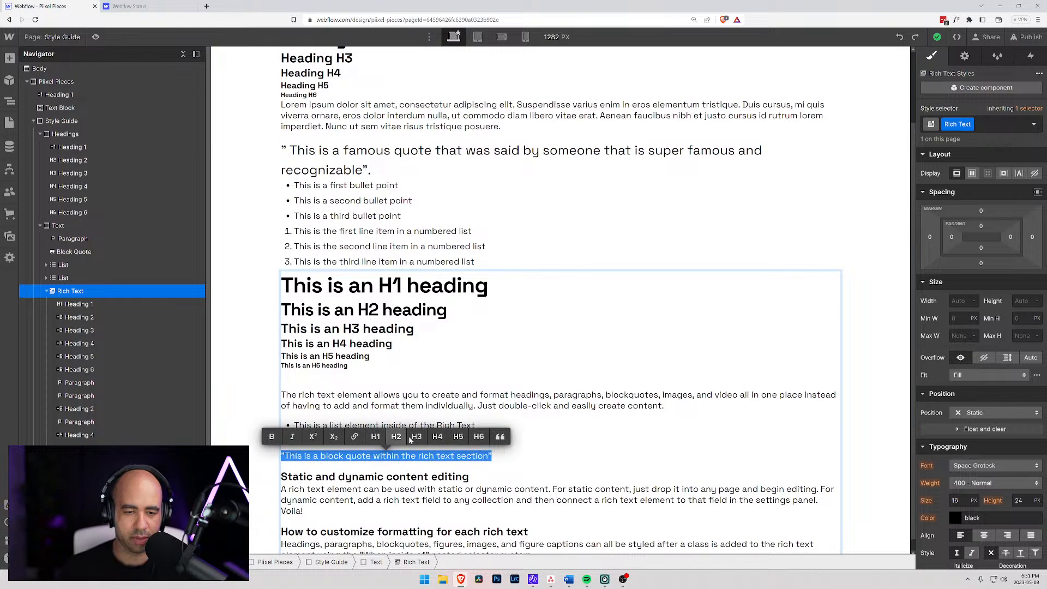
click(500, 436)
key(Right)
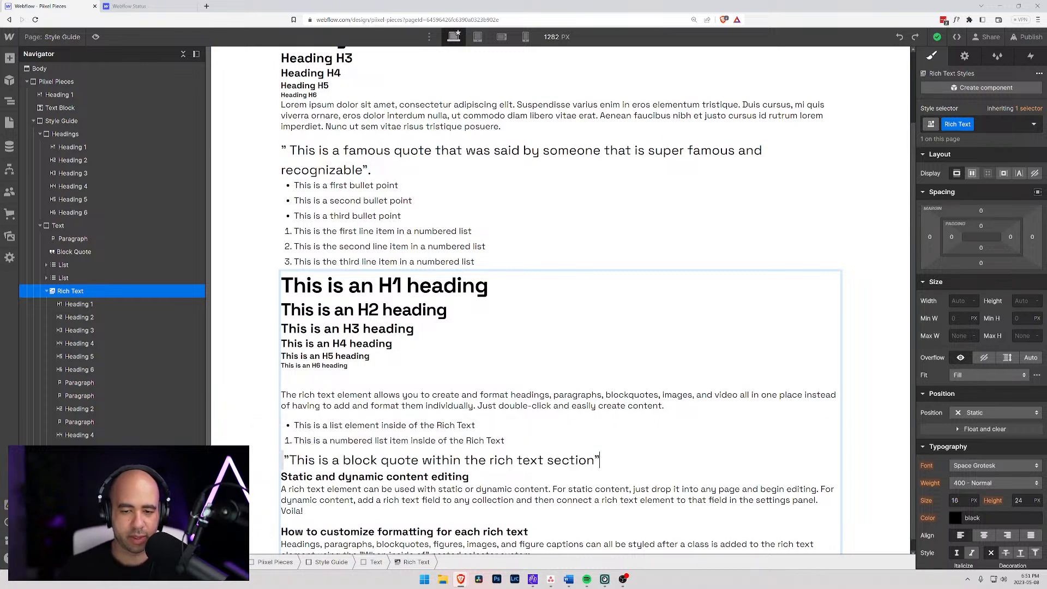
- Set the left border width of the standalone block quote above the first bulleted list to 0
scroll(554, 460, up, 2)
scroll(553, 459, down, 2)
click(283, 445)
scroll(267, 446, up, 2)
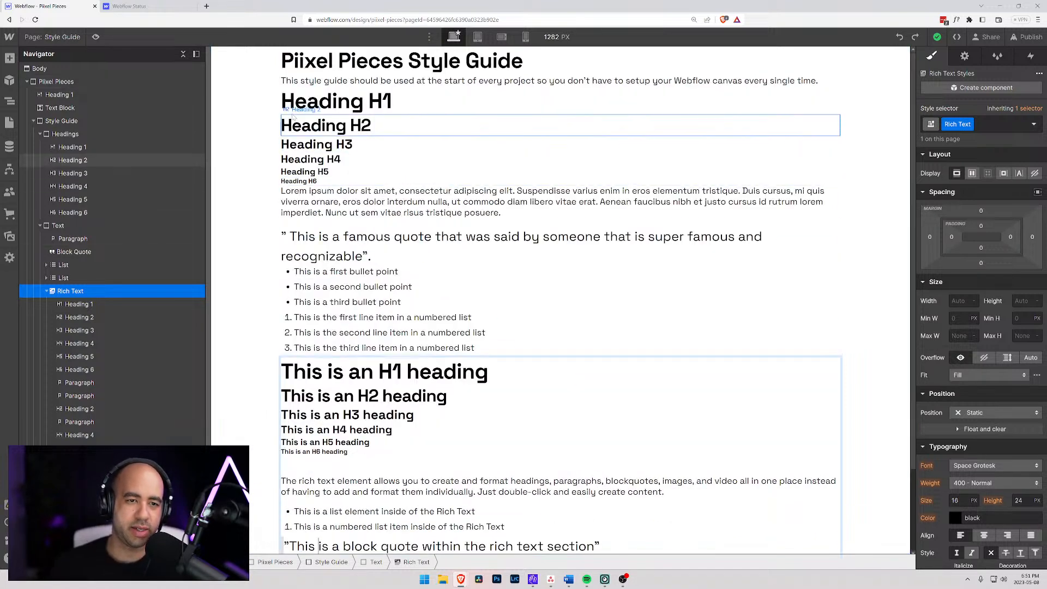
click(285, 240)
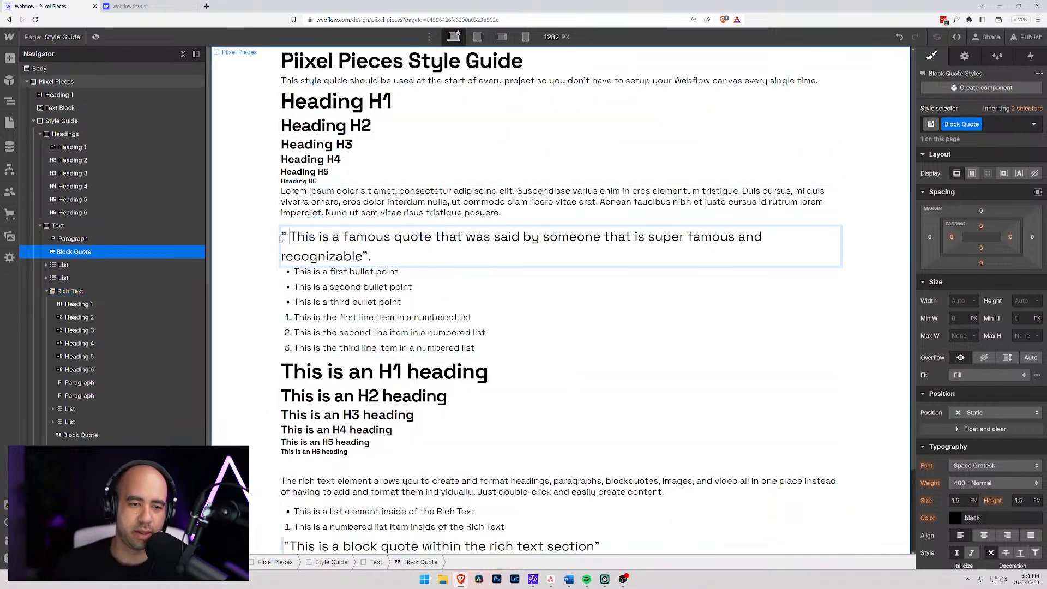
drag(283, 239, 833, 216)
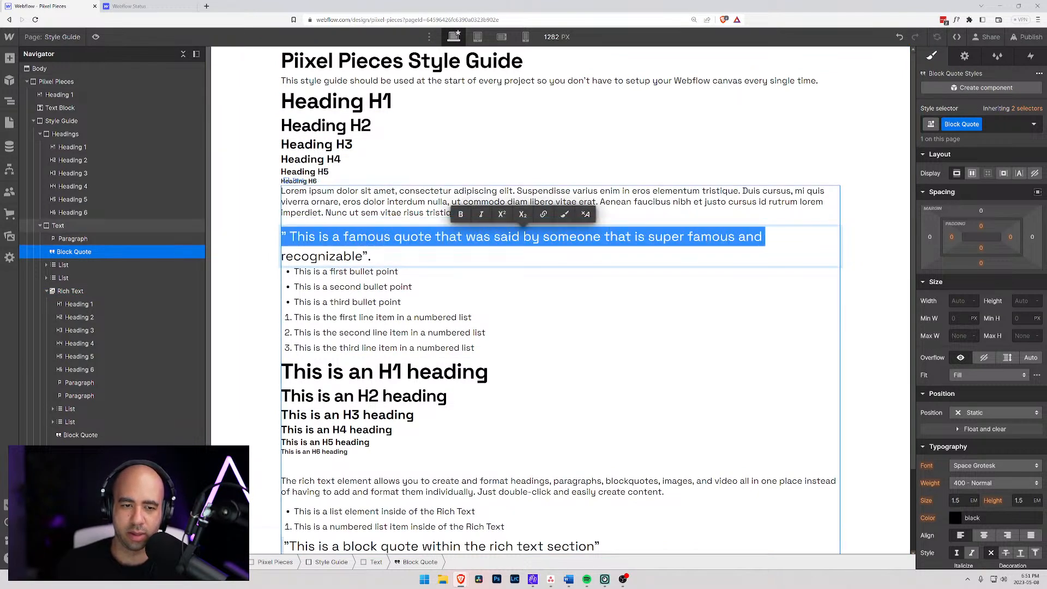
double_click(369, 257)
click(368, 257)
triple_click(366, 256)
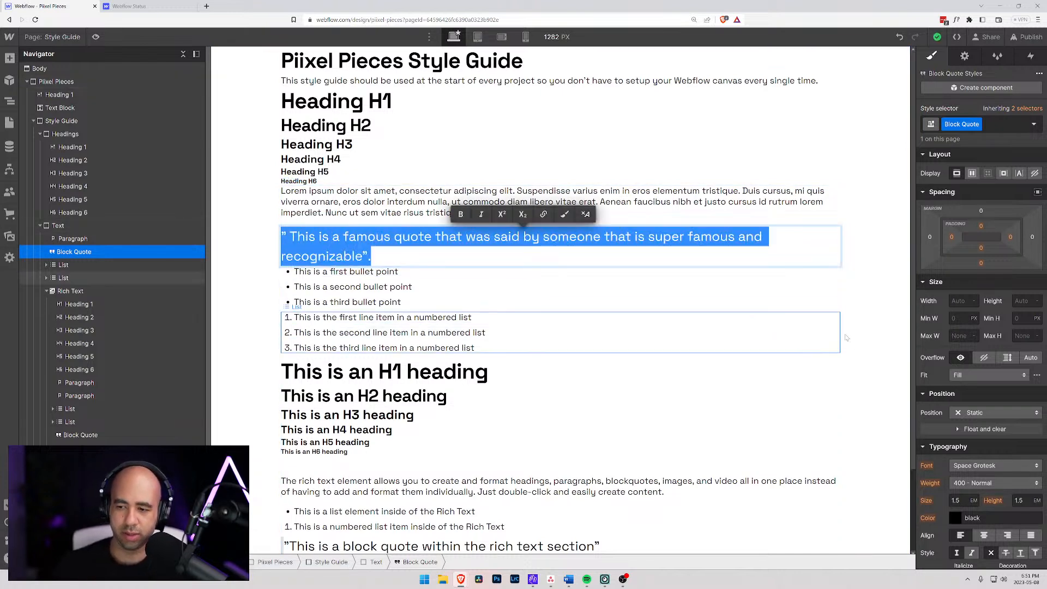
scroll(988, 378, down, 8)
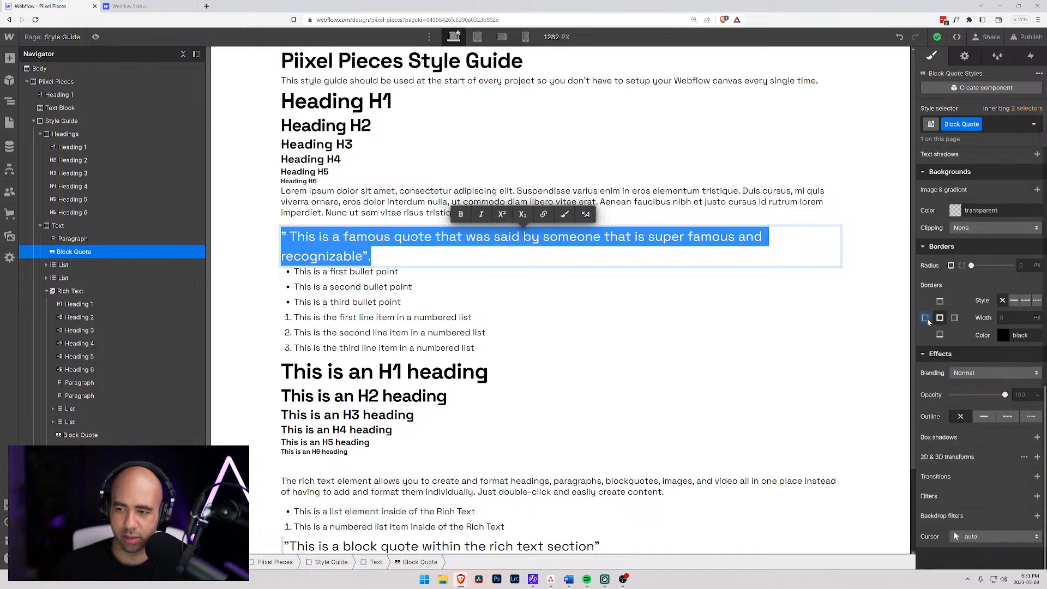
click(927, 321)
click(1013, 317)
text(0)
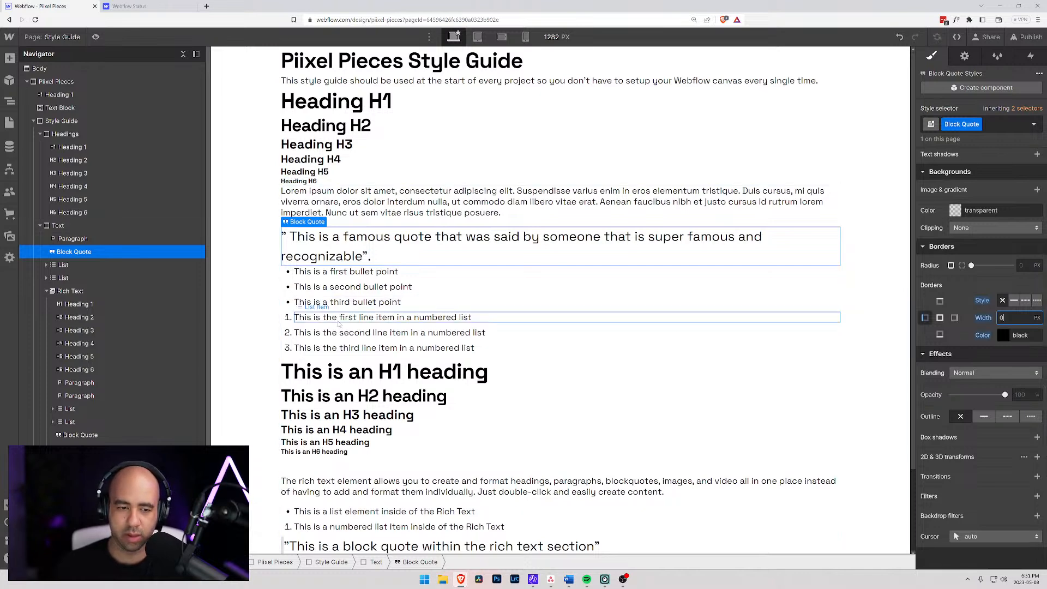
- Target the All Block Quotes tag nested inside Rich Text as the style selector for the rich text block quote
scroll(302, 443, down, 2)
click(303, 443)
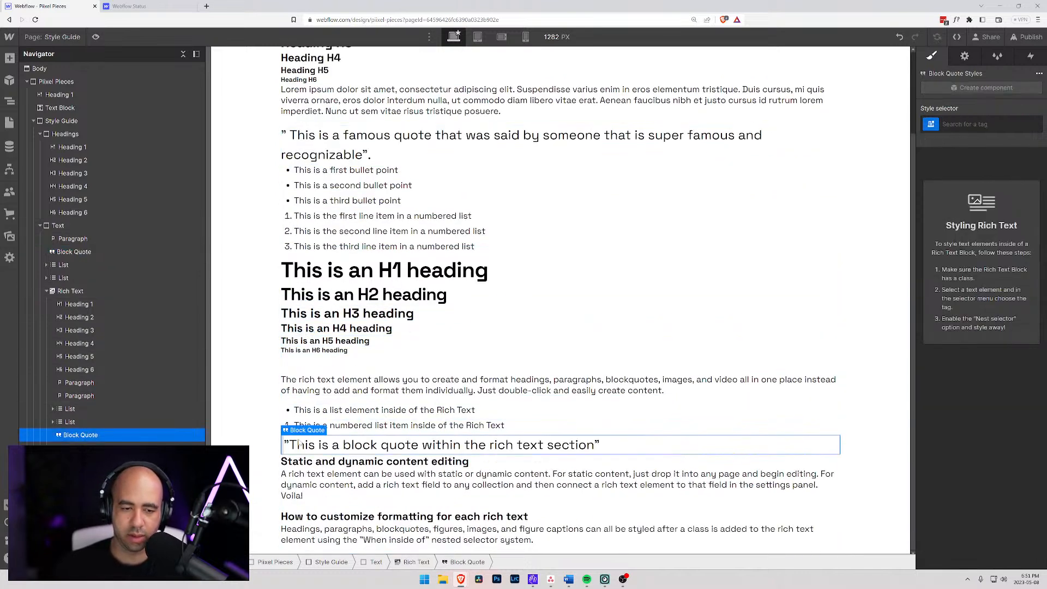
click(933, 126)
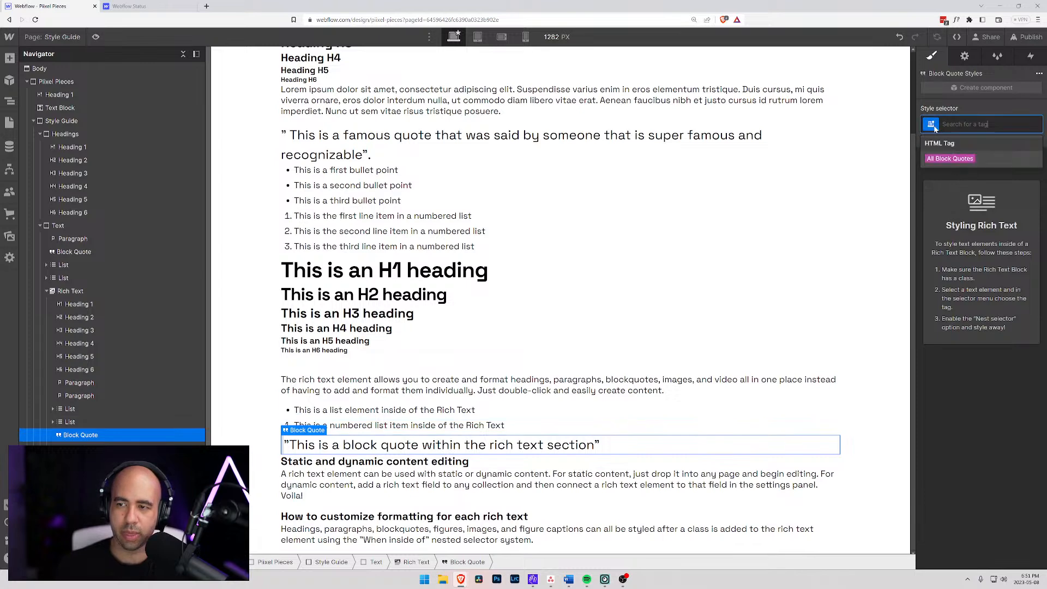
click(956, 158)
scroll(953, 375, down, 9)
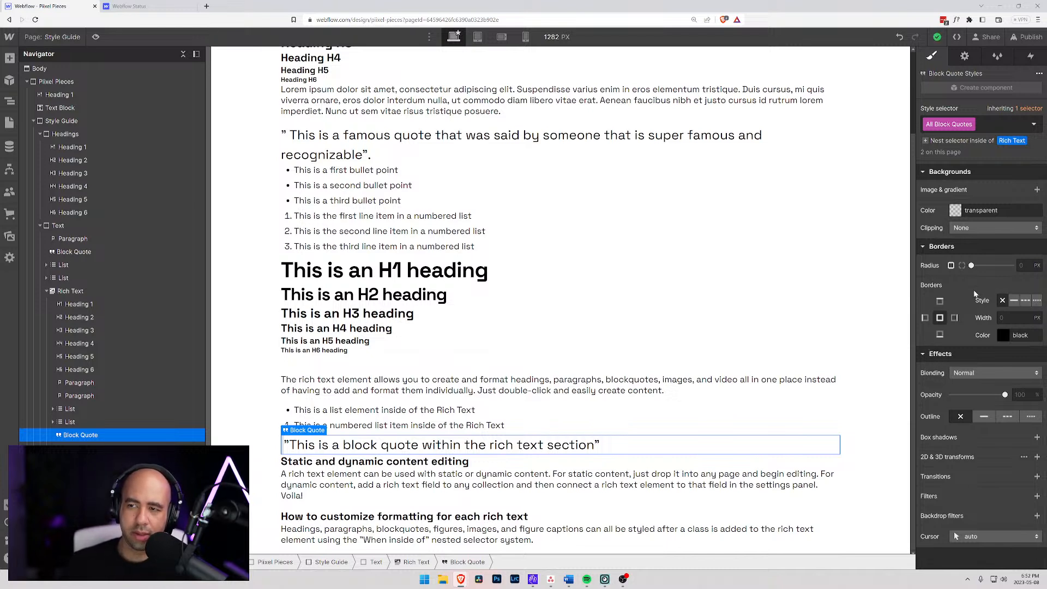
click(927, 142)
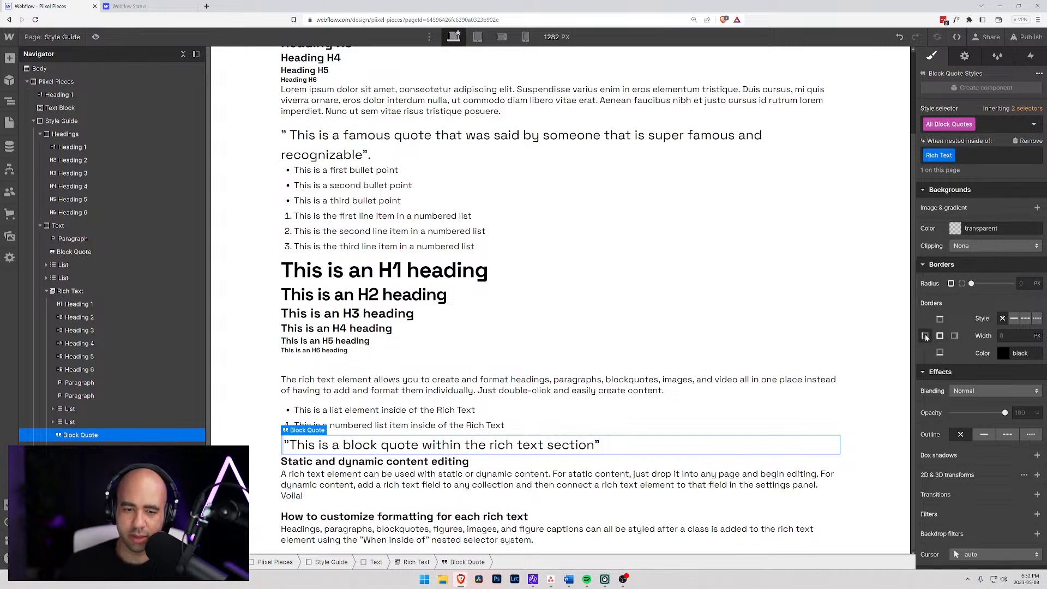
- Try to remove the rich text block quote's left border by setting its width to 0, and reset the border settings
click(1003, 319)
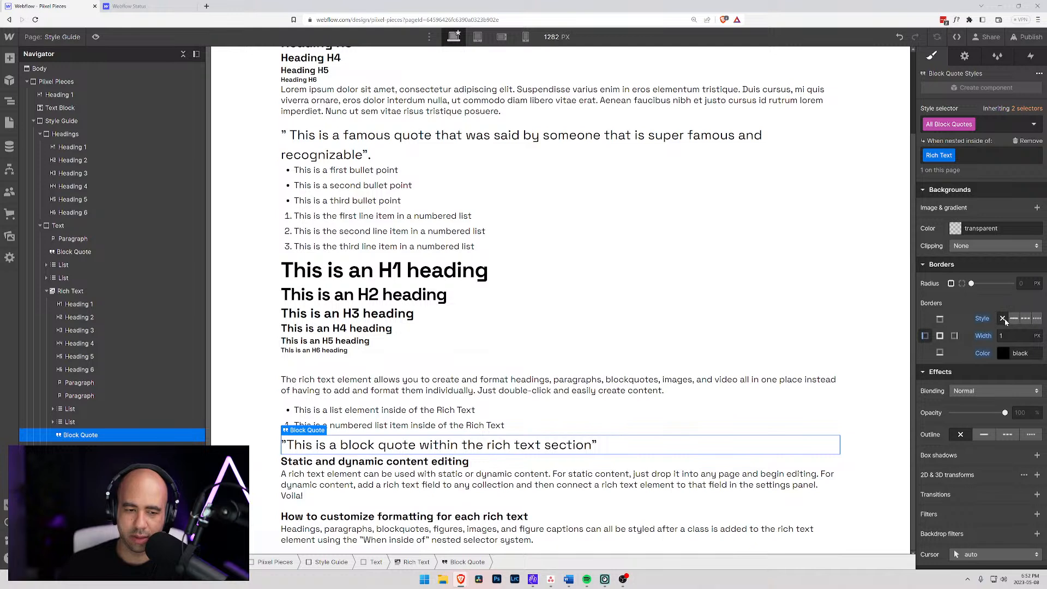
alt+click(983, 336)
alt+click(982, 353)
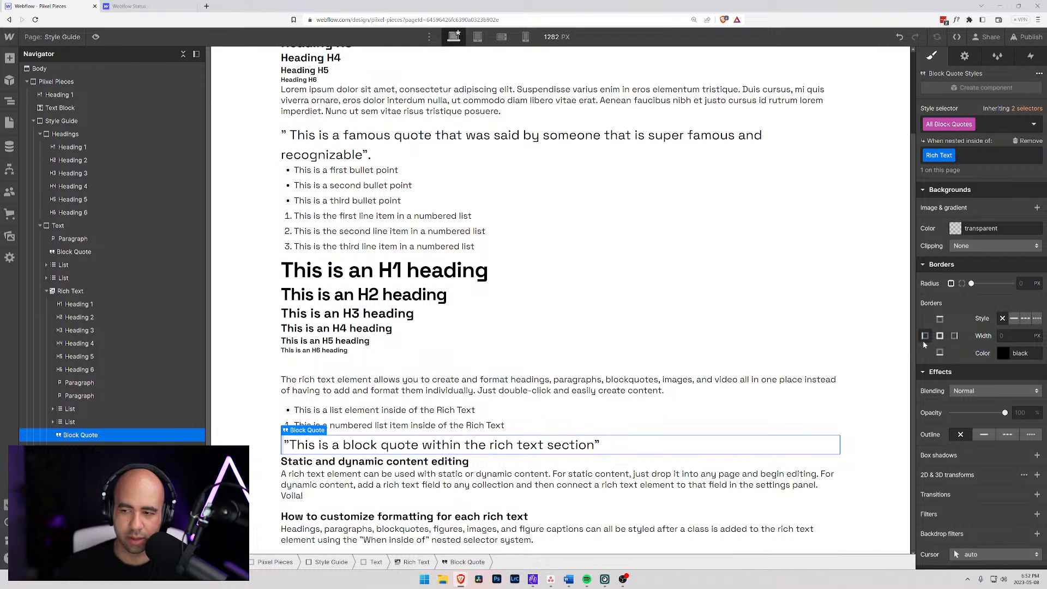
click(1014, 319)
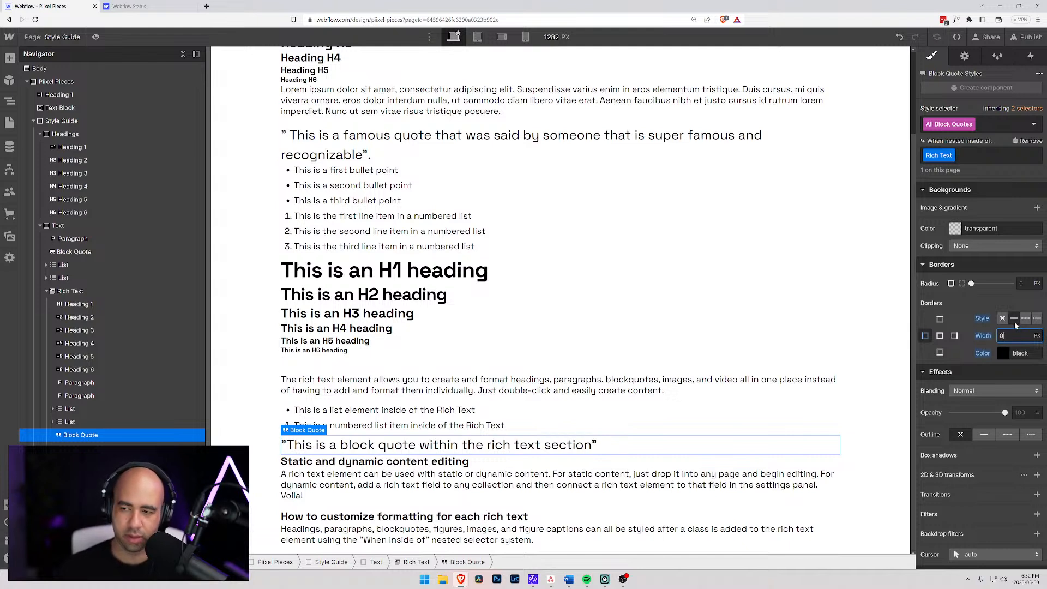
click(972, 355)
click(924, 337)
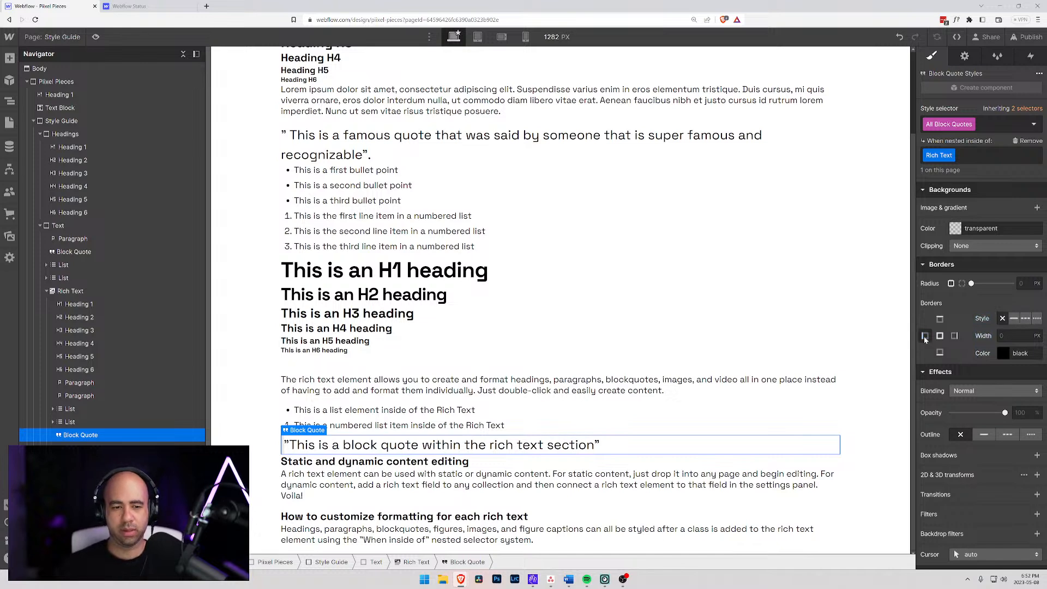
- Add a space inside both the opening and closing quotation marks of the block quote sentence in the rich text
scroll(455, 265, up, 2)
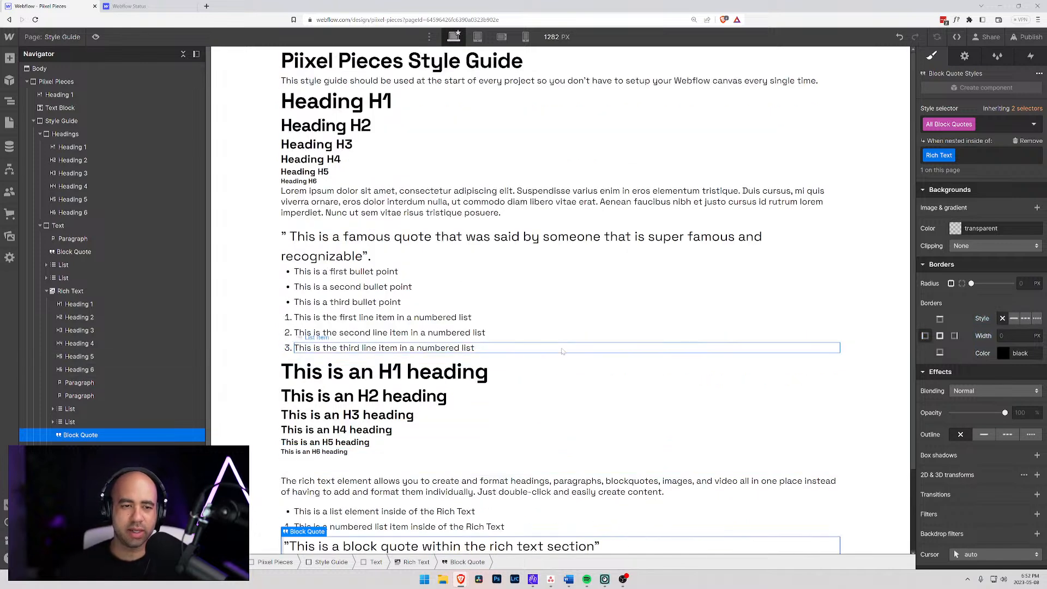
click(453, 260)
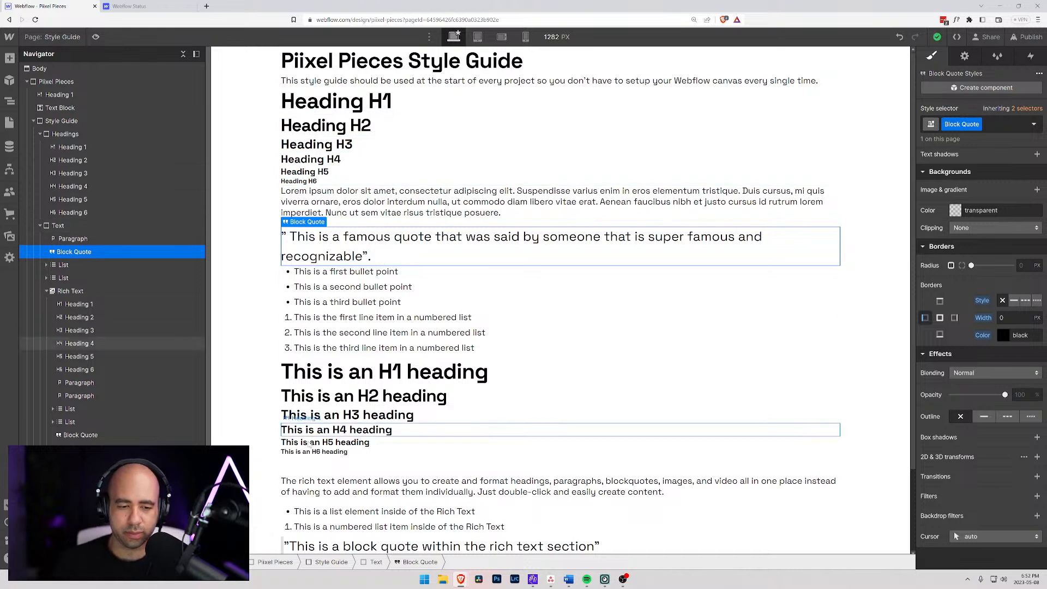
click(290, 544)
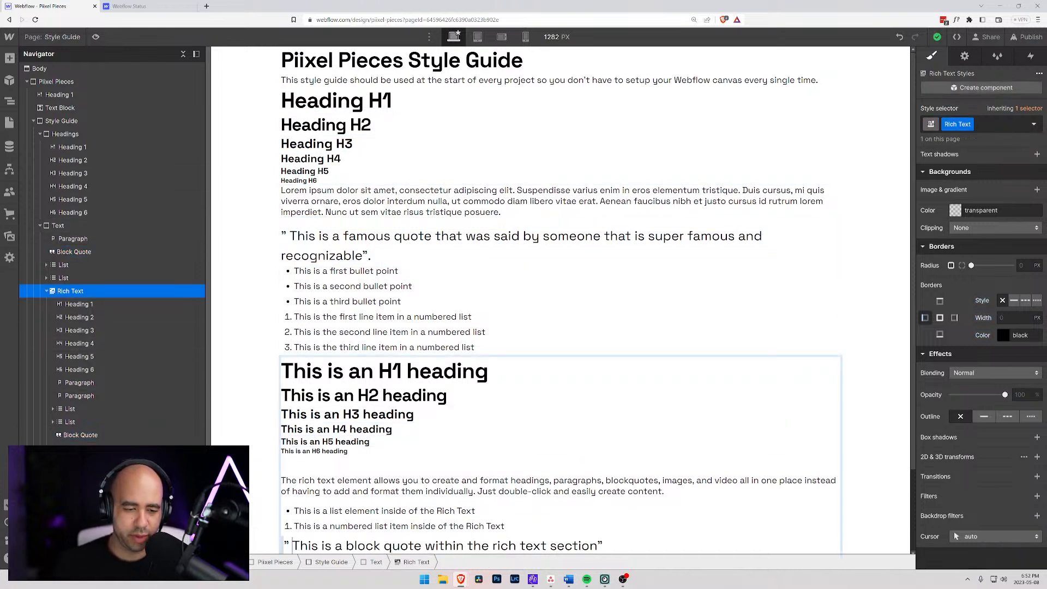
scroll(423, 511, down, 2)
scroll(377, 382, up, 2)
click(295, 223)
- Reload the Style Guide page in the designer
key(ctrl+r)
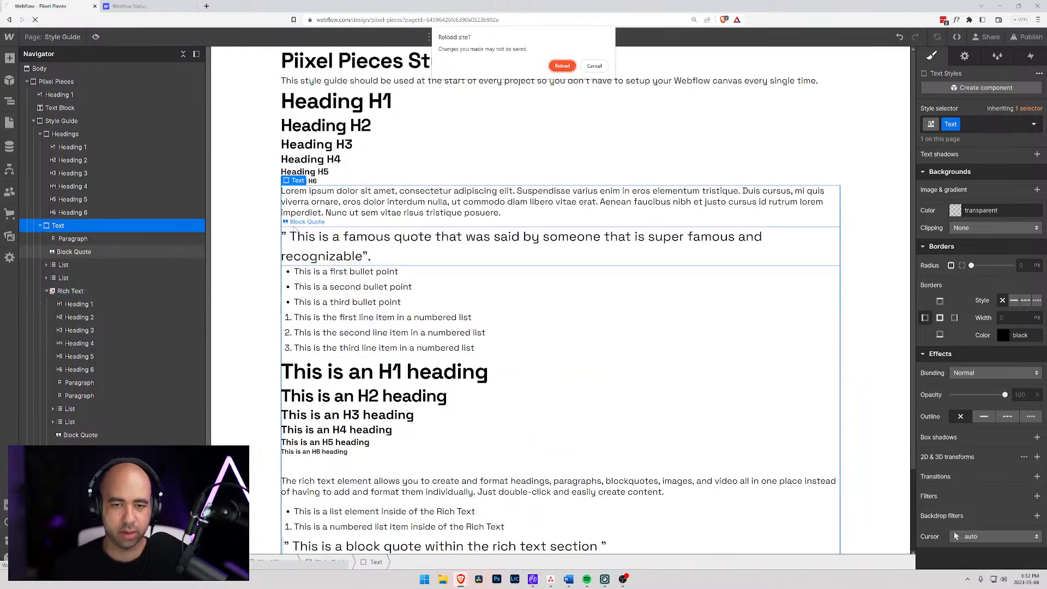
click(594, 66)
click(311, 159)
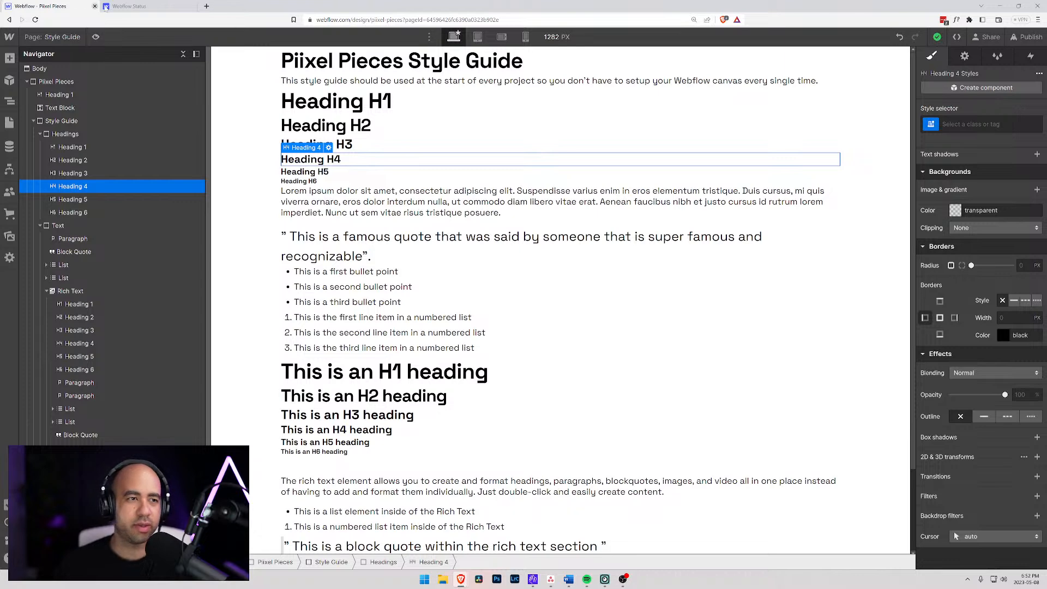
click(35, 19)
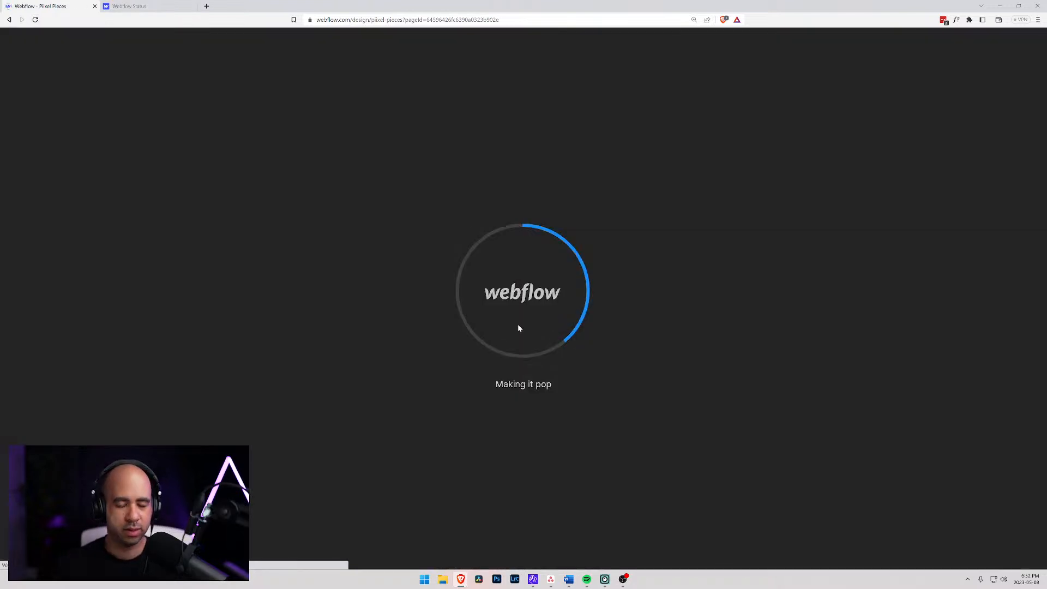
- Set the standalone block quote's left border to width 0 and color #cf2c2c
scroll(299, 332, down, 2)
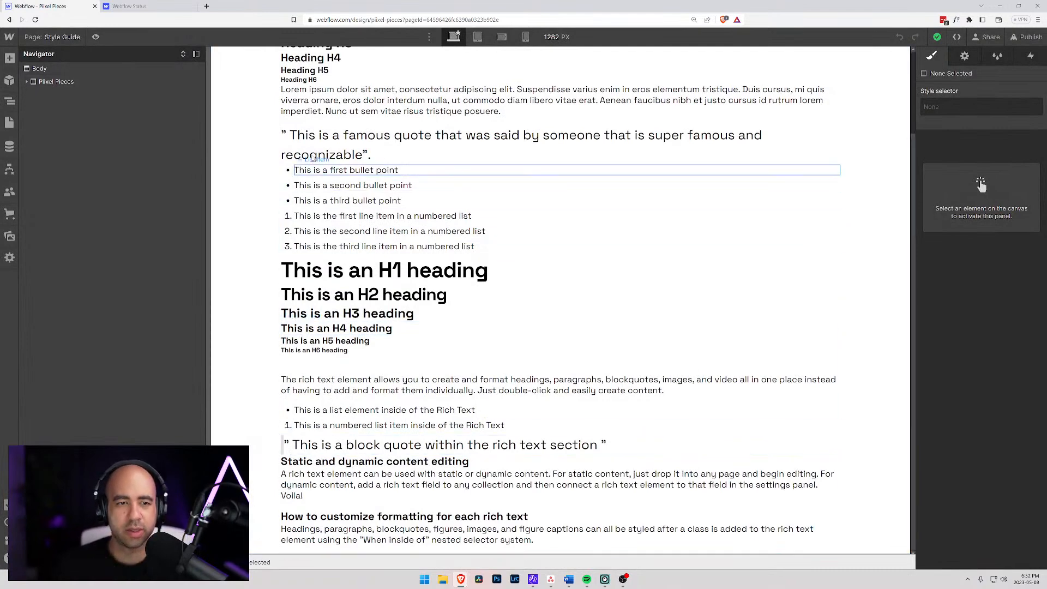
click(309, 148)
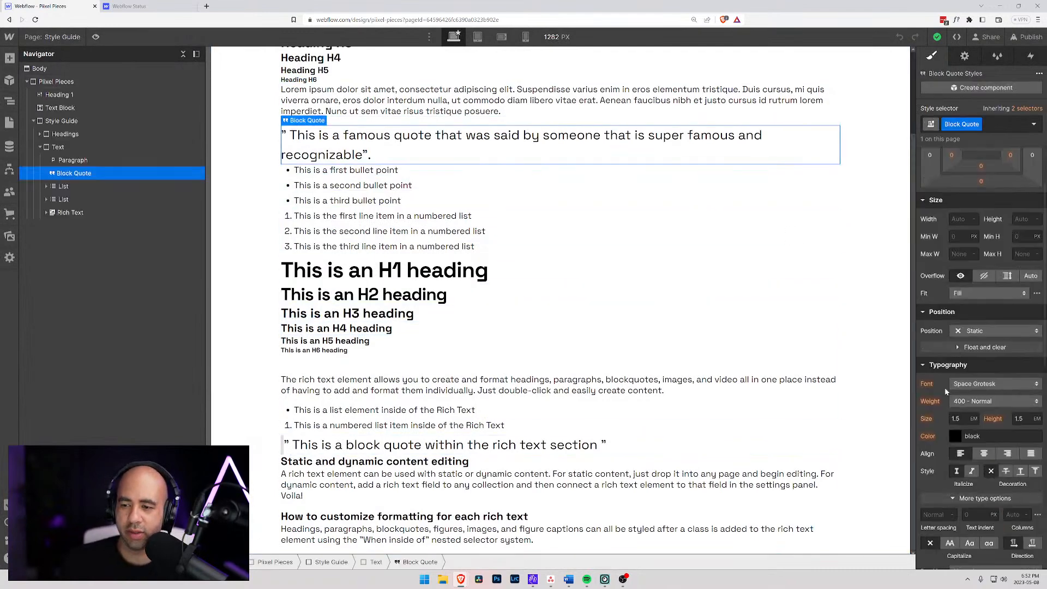
scroll(946, 386, down, 6)
click(924, 460)
click(1015, 459)
text(0)
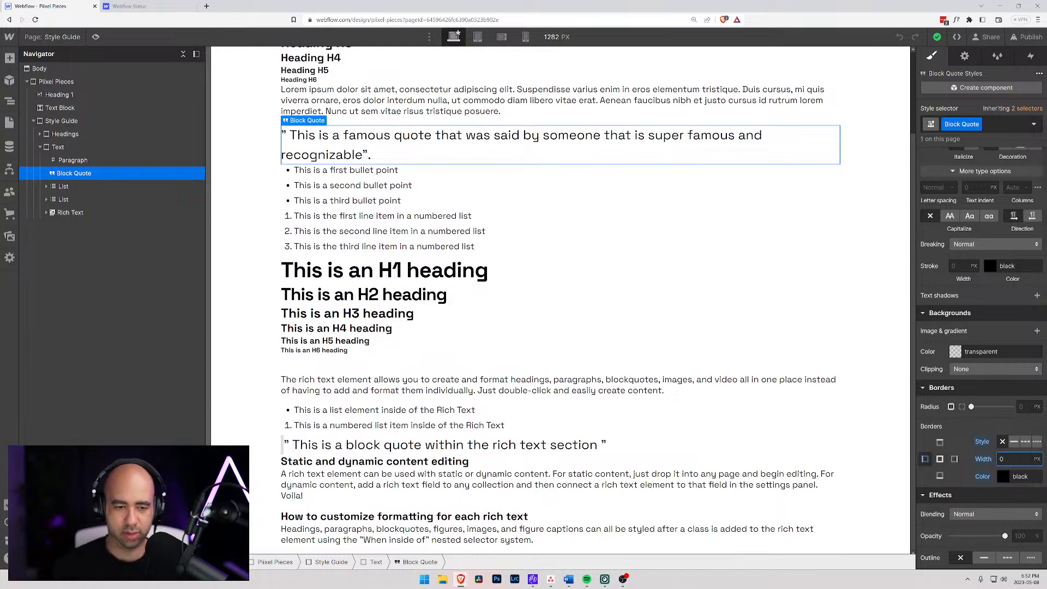
click(1005, 476)
drag(974, 358, 1016, 317)
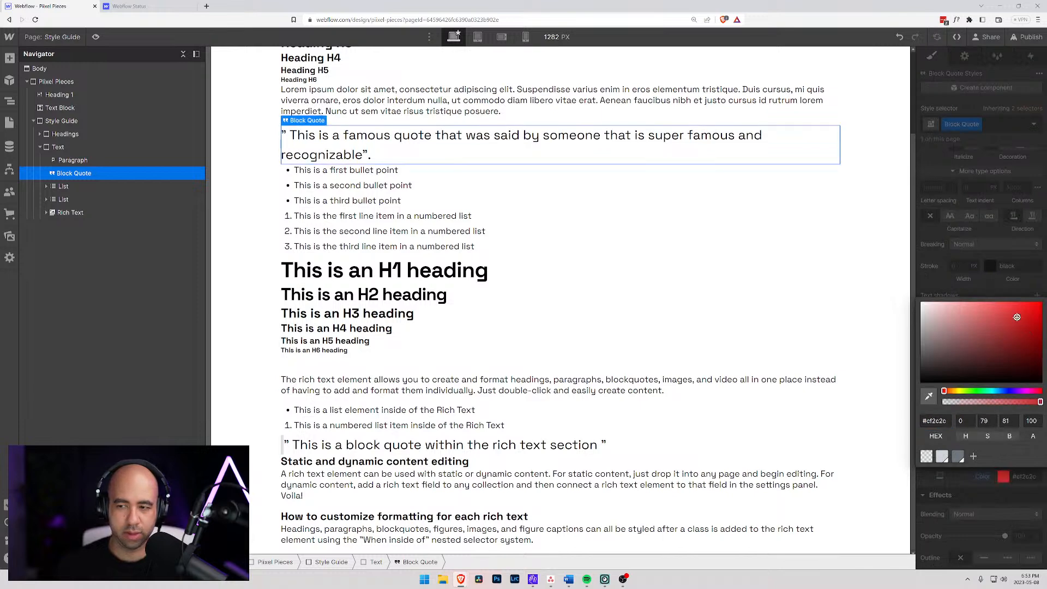
click(992, 289)
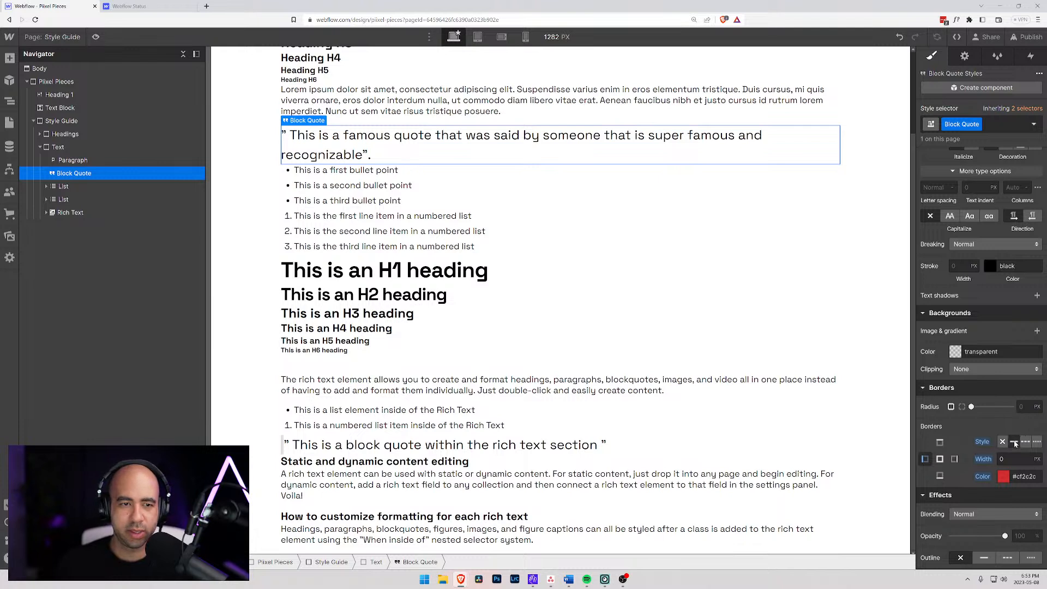
- Make the standalone block quote's left border solid with a width of 6 px
click(1010, 459)
key(Up)
key(Up)
key(Up)
key(Up)
key(Up)
key(Up)
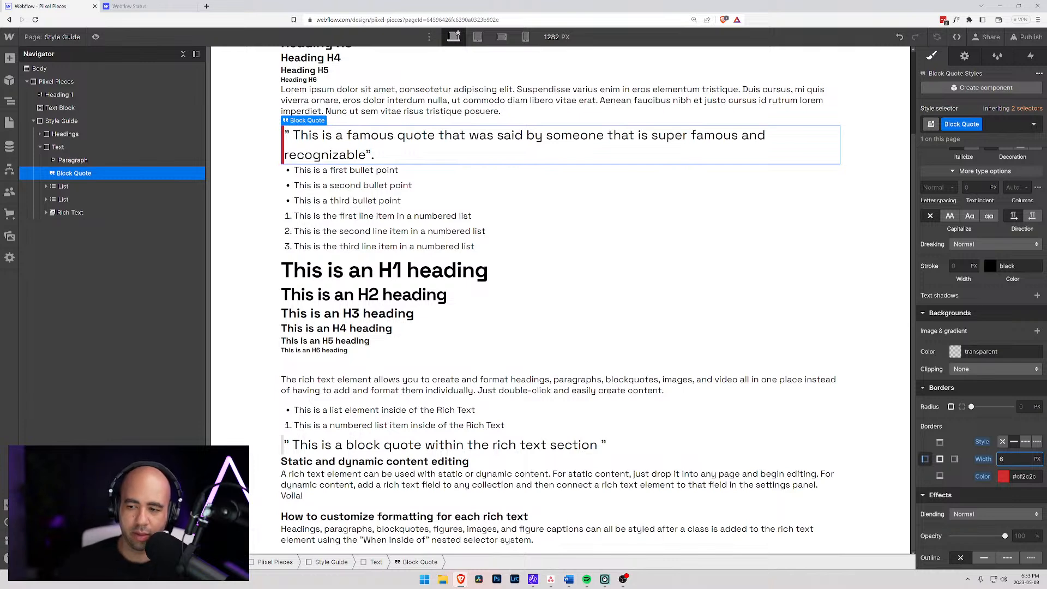
- Clear the standalone block quote's left border settings and set the width of all its borders to 0
click(335, 432)
click(349, 153)
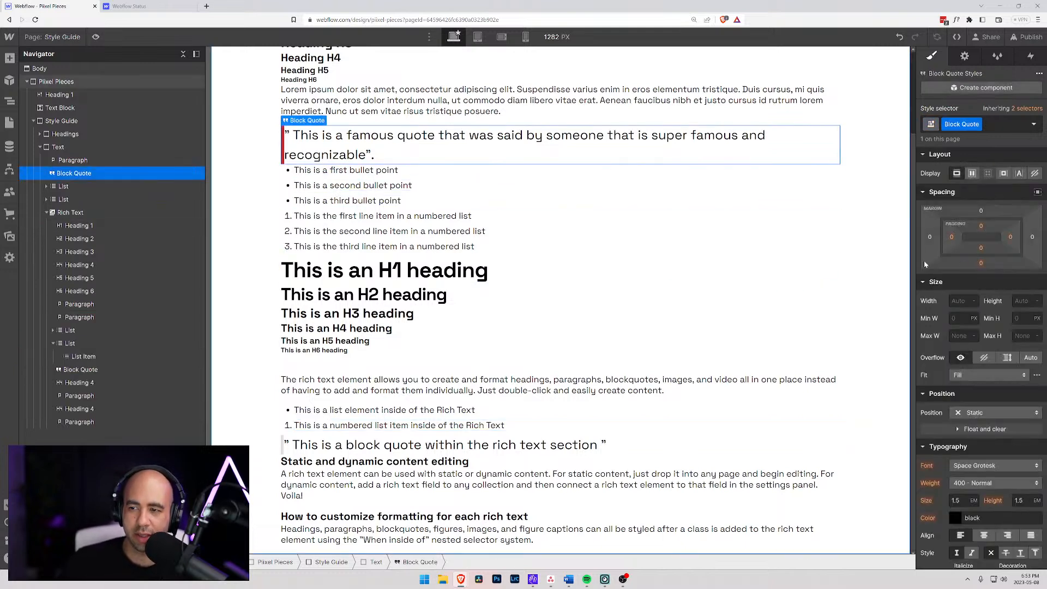
scroll(937, 425, down, 8)
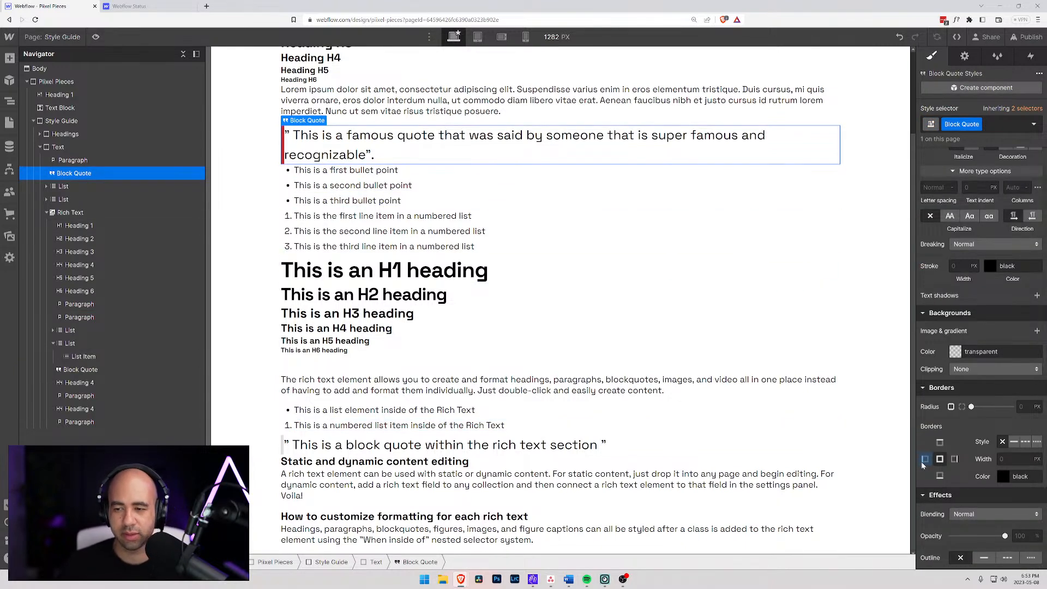
click(1006, 458)
text(1)
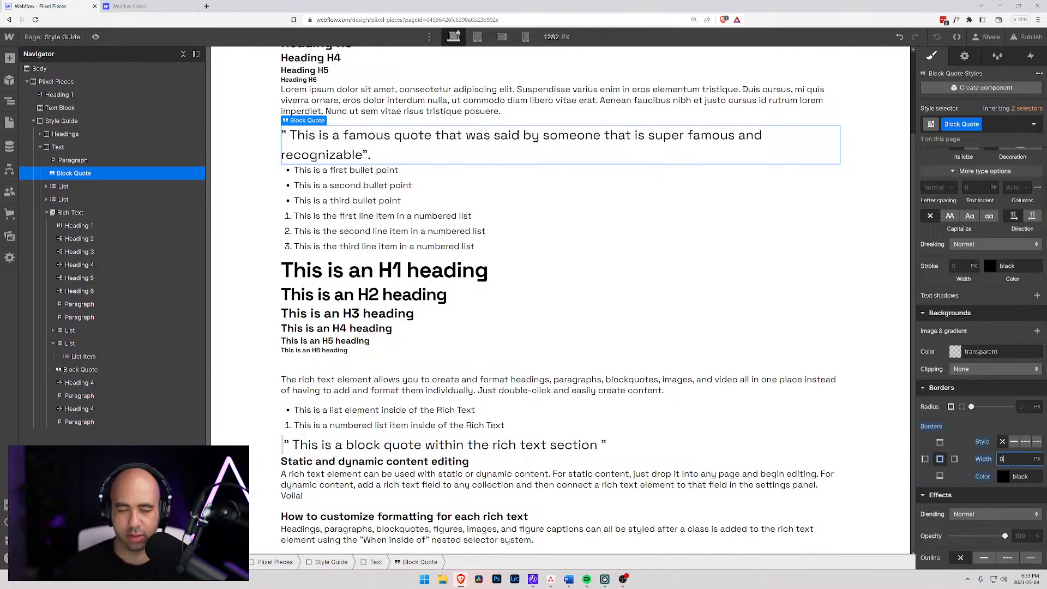
- Set the rich text block quote's left border style to none, and reset the border's width and color overrides
click(334, 449)
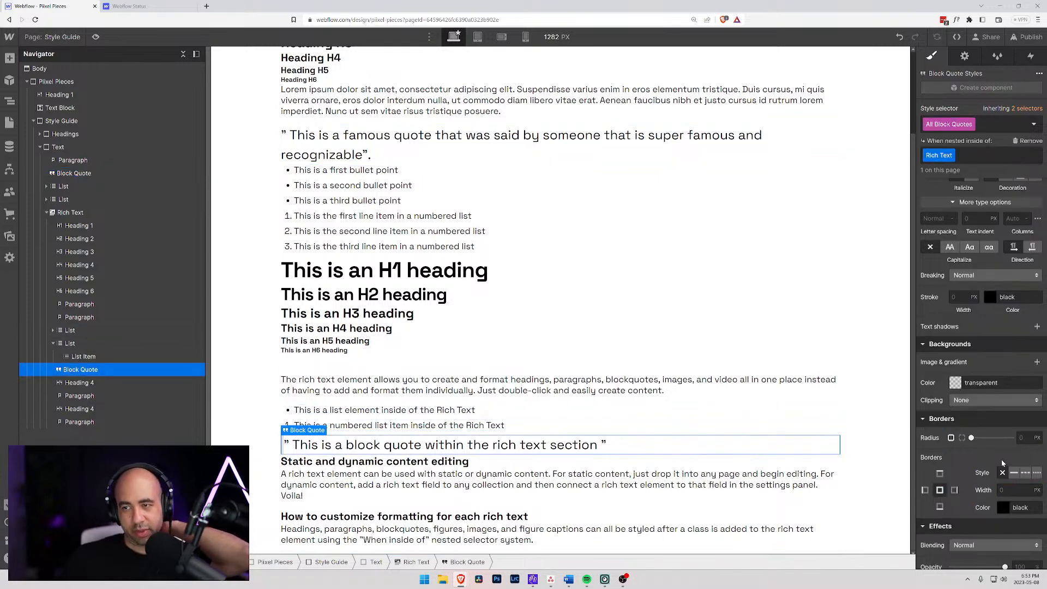
scroll(945, 477, down, 3)
click(925, 318)
click(1010, 301)
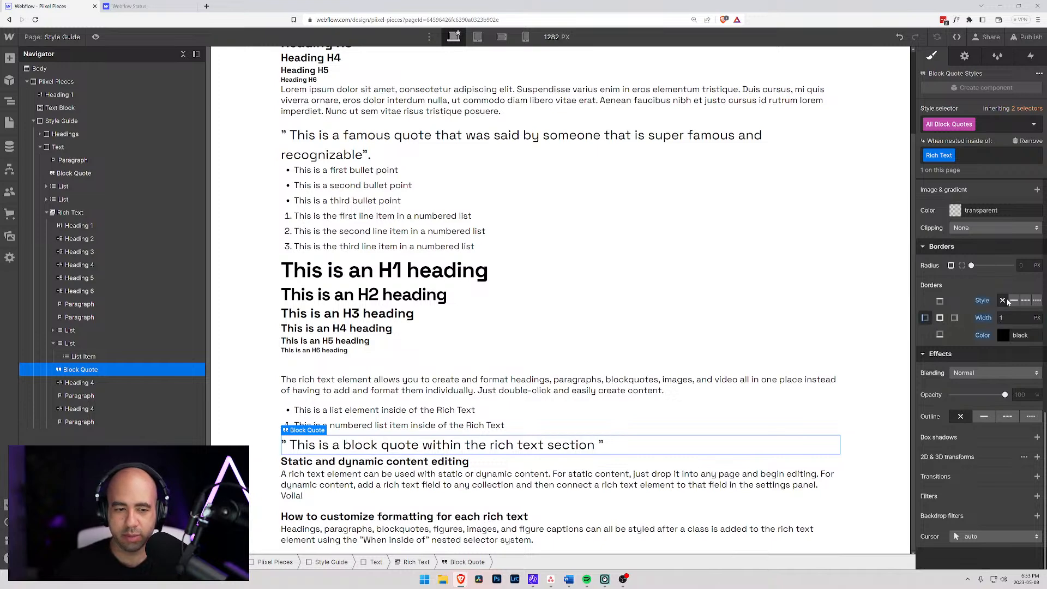
click(990, 321)
click(975, 333)
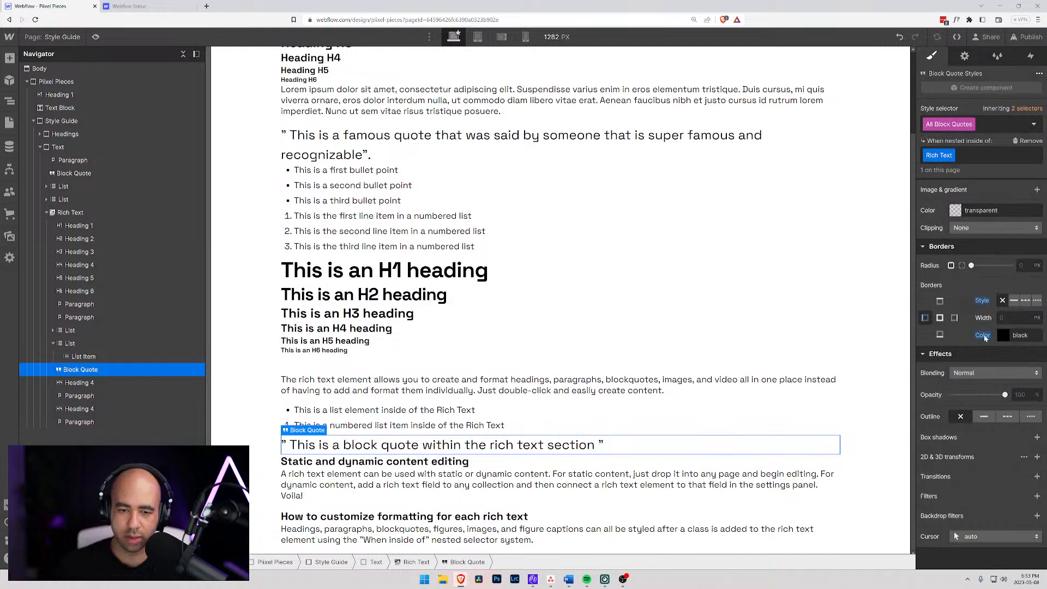
click(442, 516)
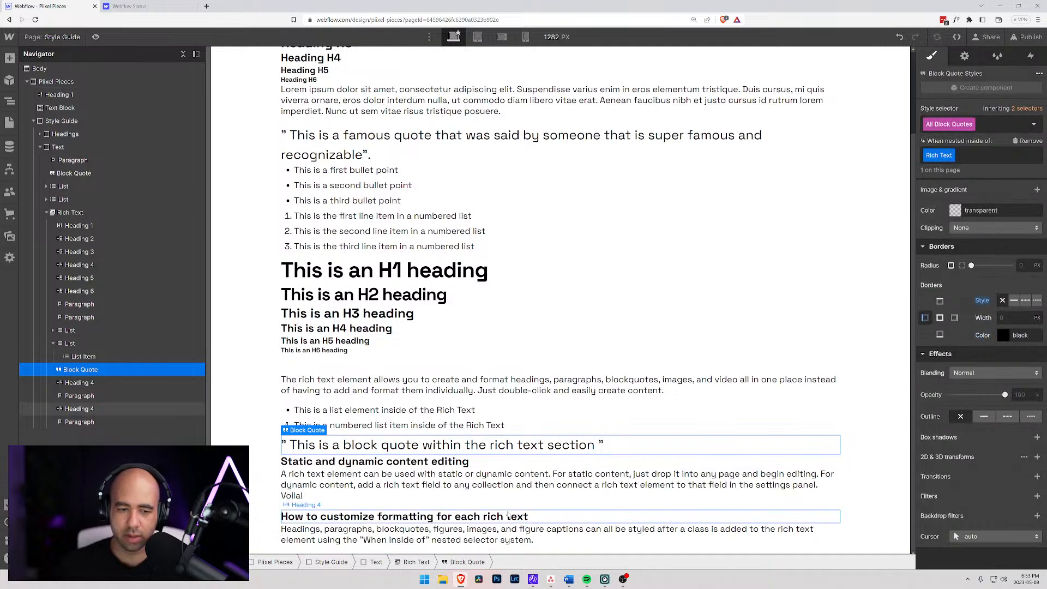
click(445, 446)
click(442, 462)
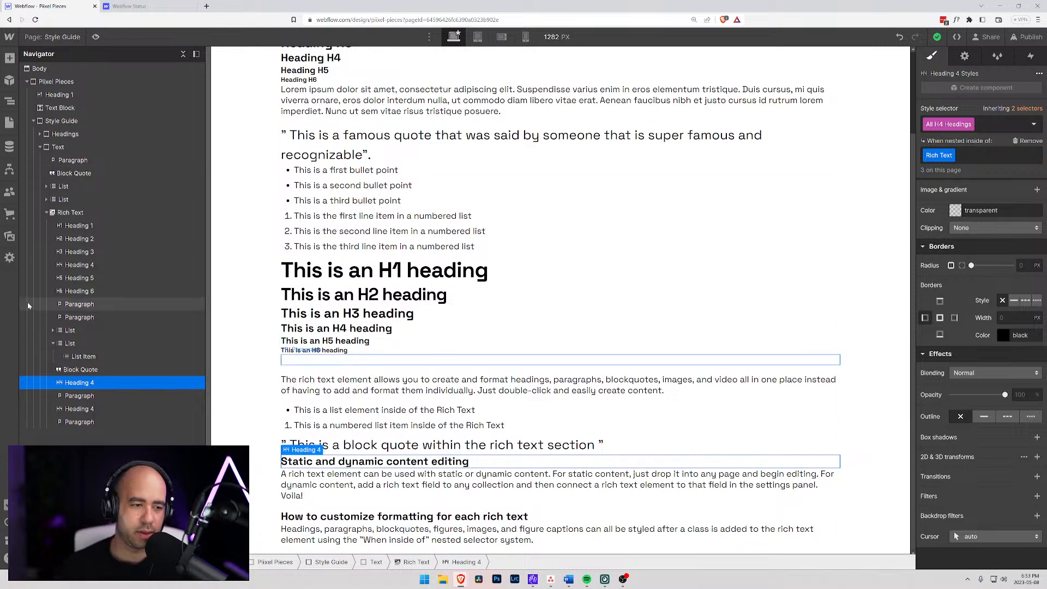
click(53, 344)
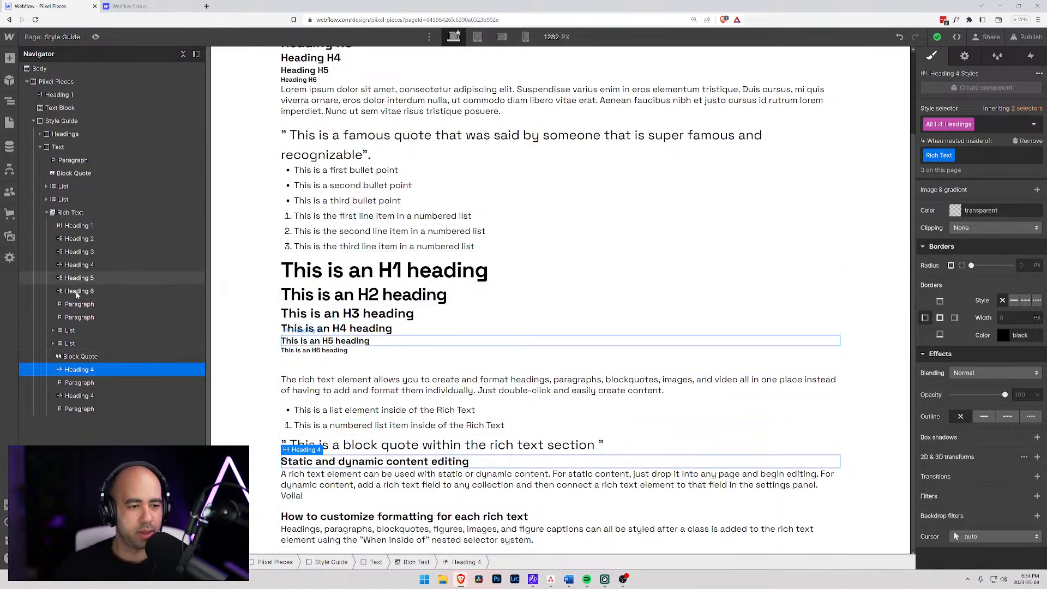
- Delete the "Static and dynamic content editing" and "How to customize formatting for each rich text" headings with their paragraphs from the rich text
click(77, 383)
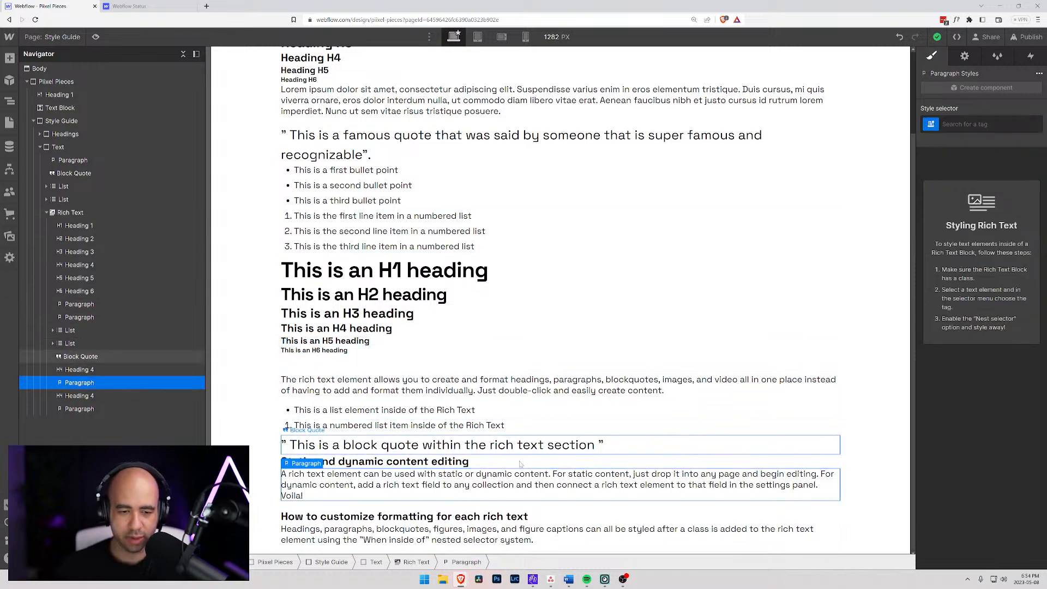
double_click(545, 537)
drag(545, 537, 270, 470)
key(BackSpace)
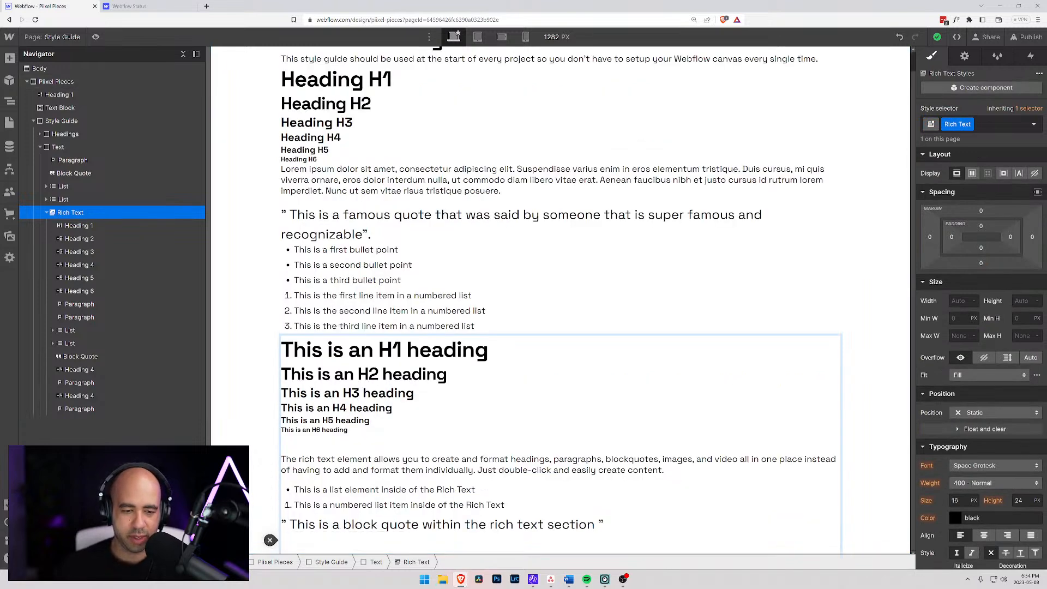
- Insert the Unsplash photo of sticky notes on a wall from Downloads below the rich text's block quote
click(270, 540)
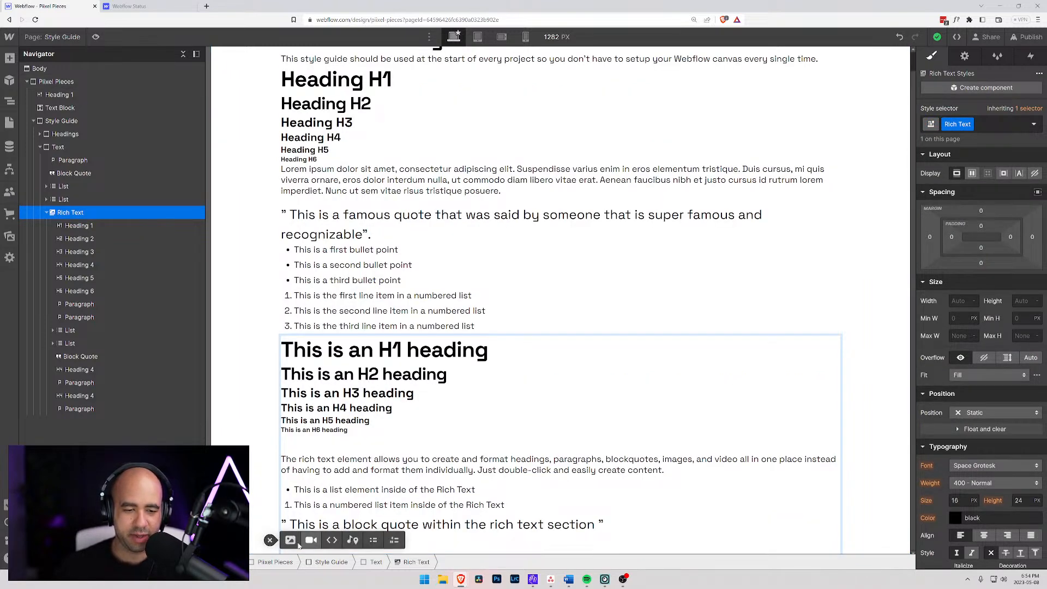
click(291, 540)
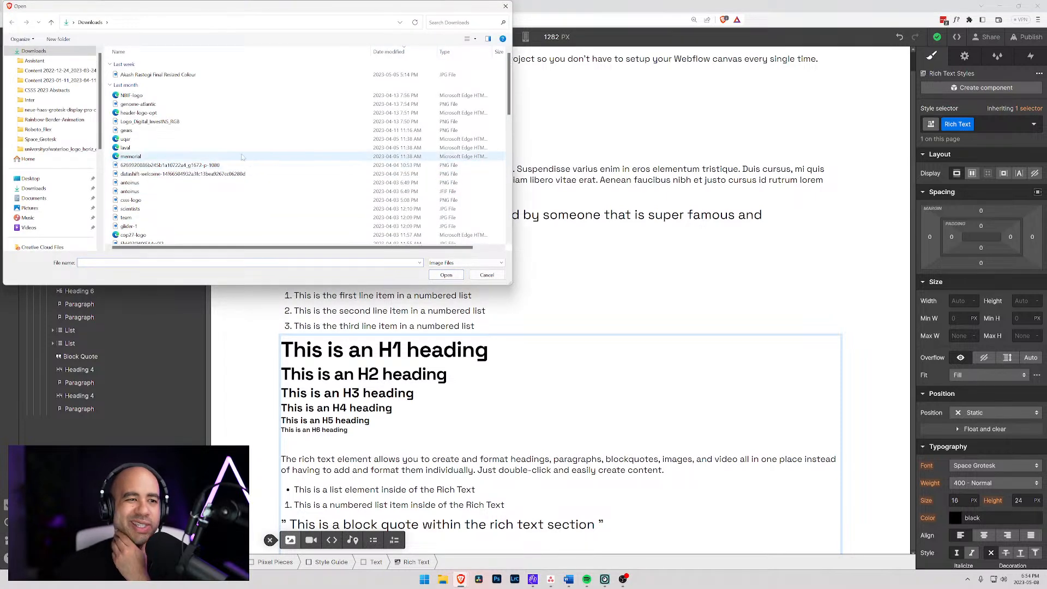
scroll(212, 210, down, 10)
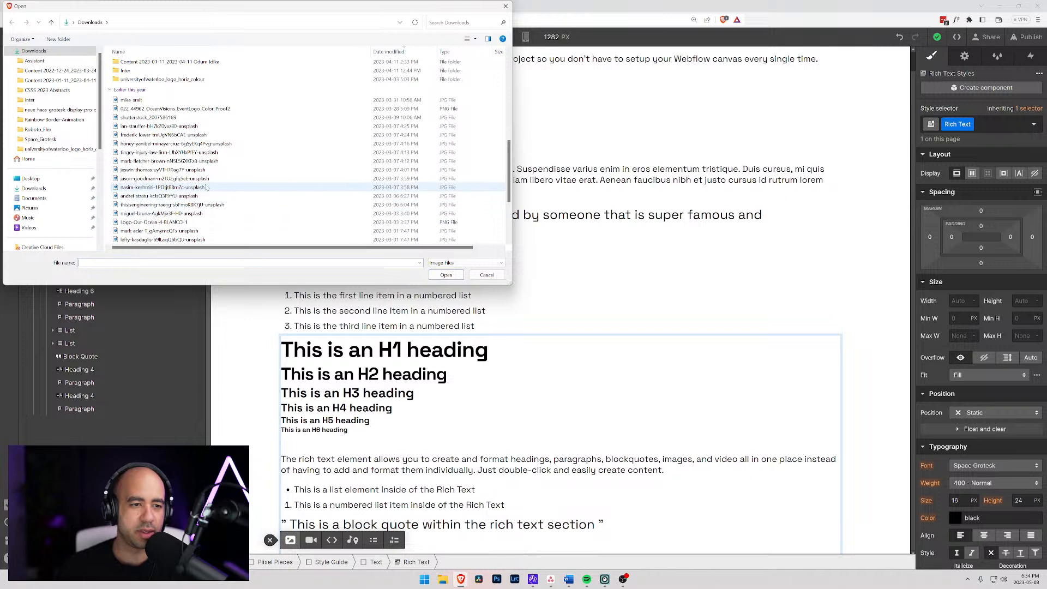
click(251, 179)
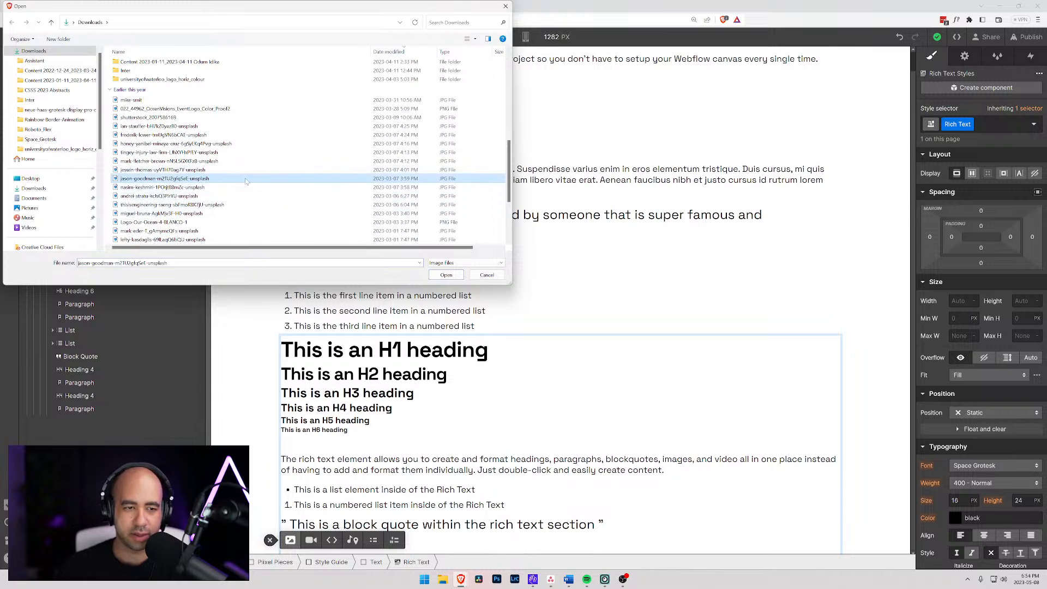
click(446, 275)
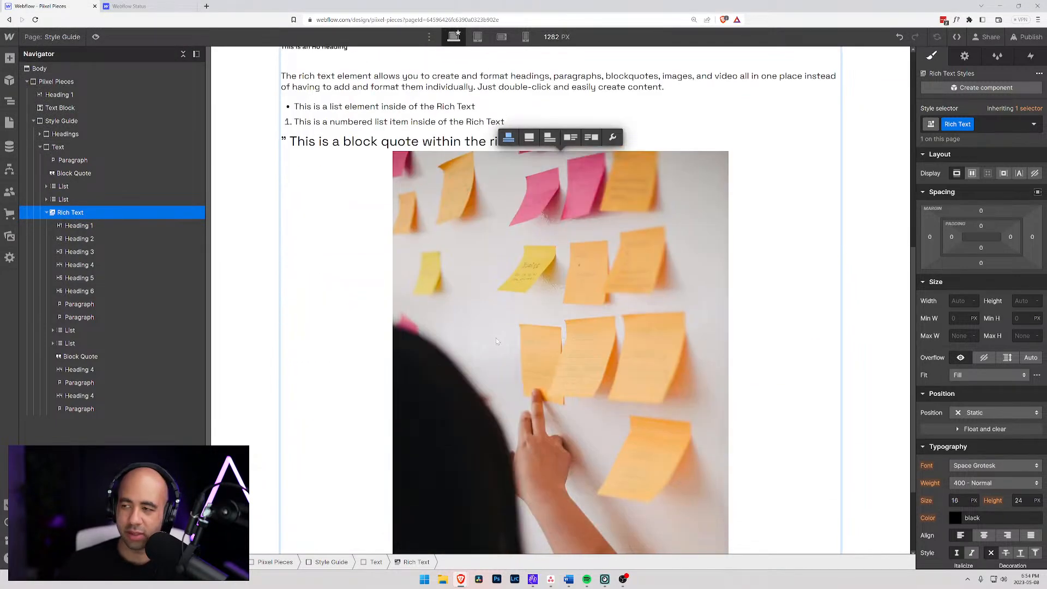
- Set the inserted rich text image to full width
scroll(520, 327, up, 3)
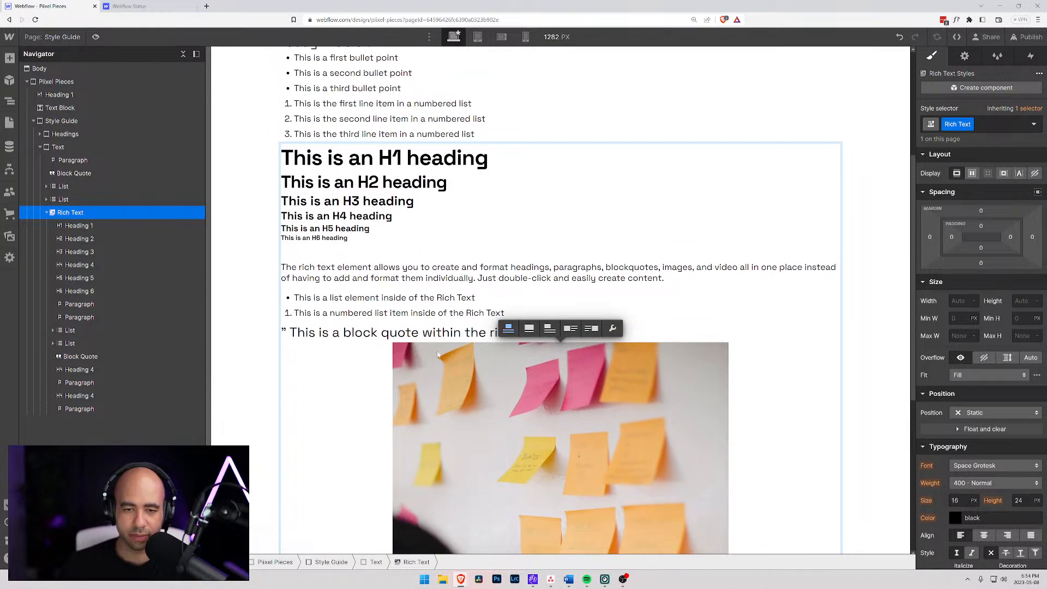
click(529, 328)
scroll(416, 371, down, 8)
scroll(417, 365, down, 3)
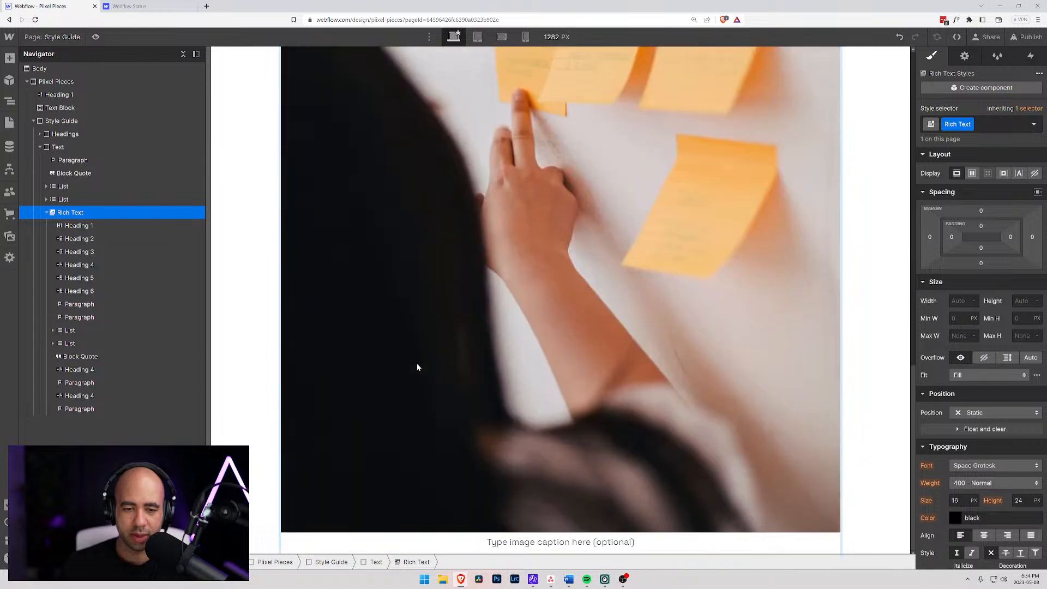
scroll(418, 364, up, 12)
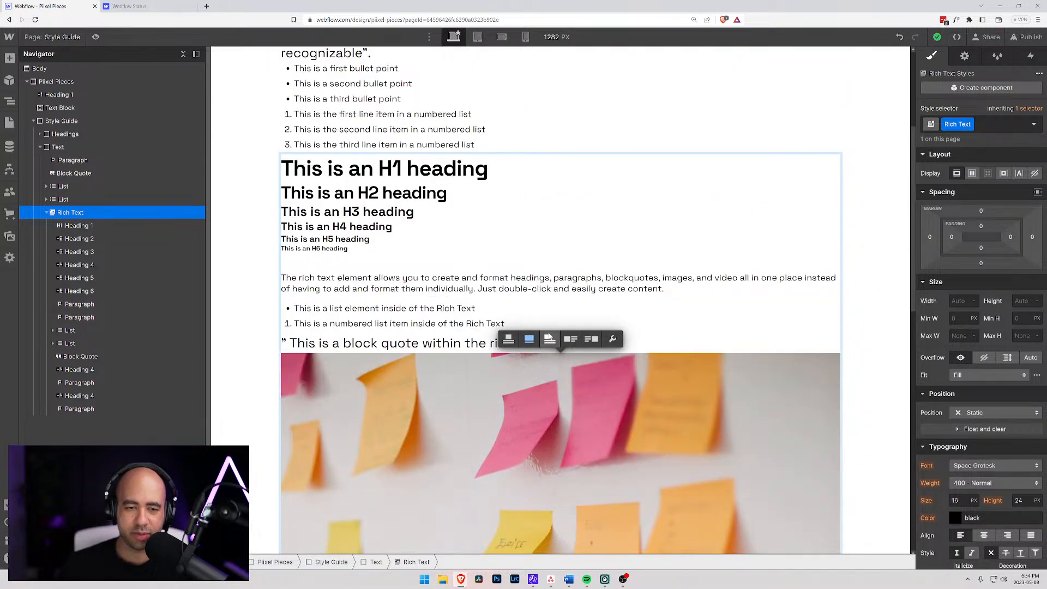
- Enter "This is a caption" as the caption of the rich text image
scroll(497, 502, down, 10)
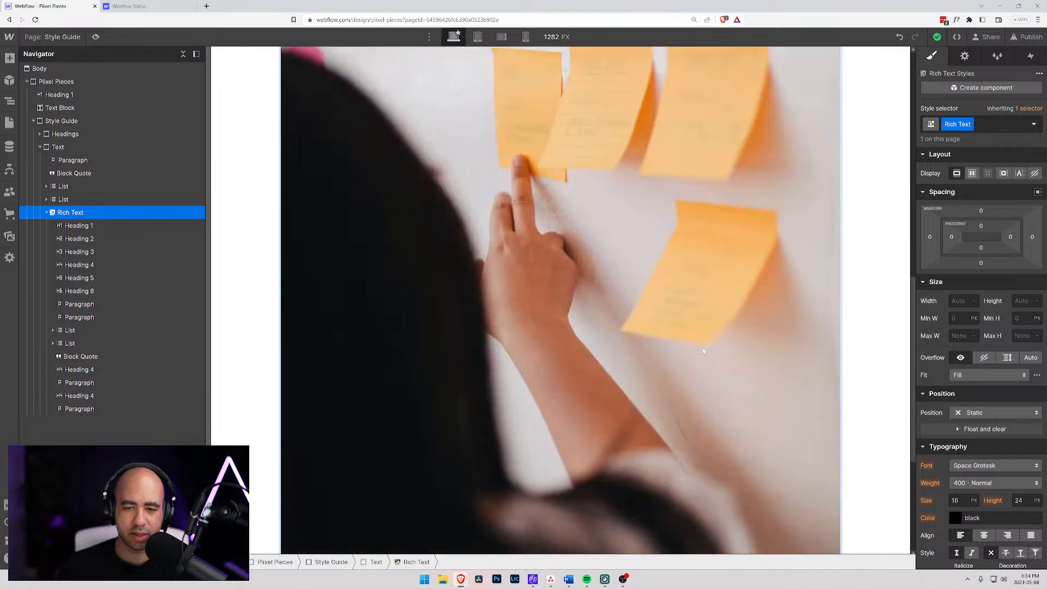
click(561, 542)
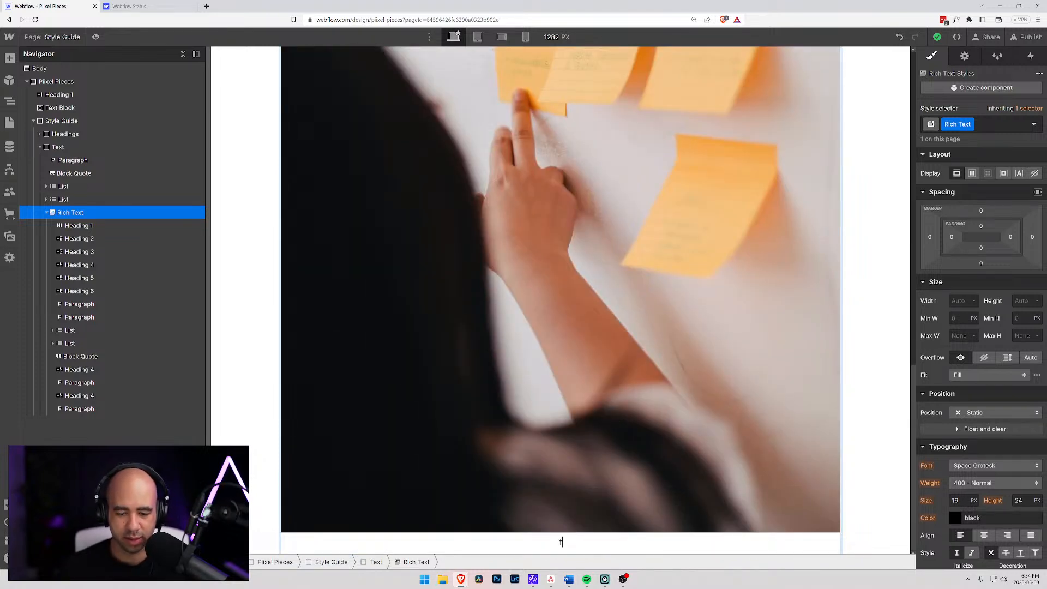
text(This is a caption)
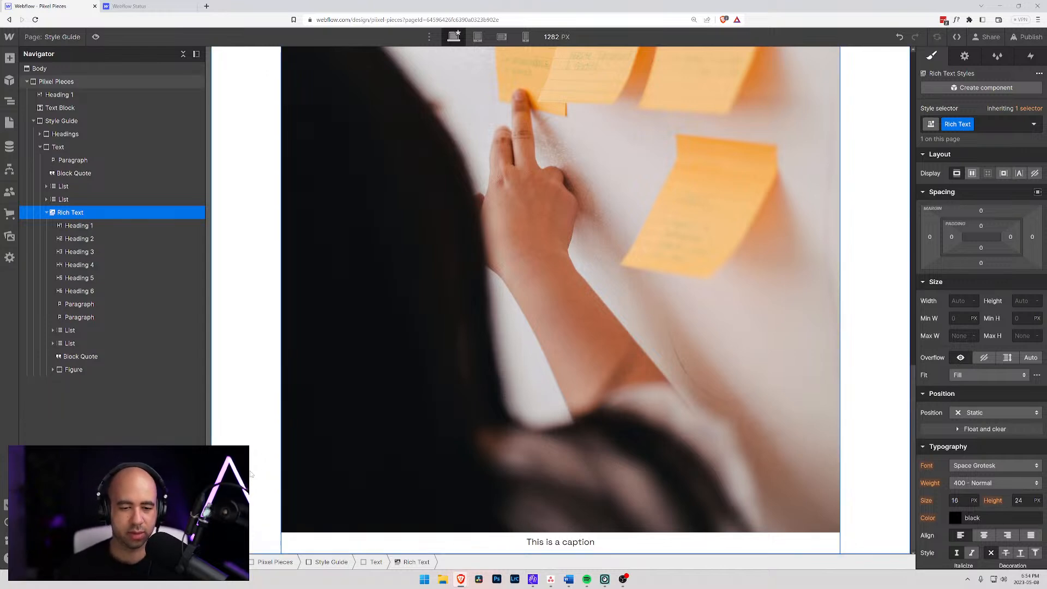
click(427, 519)
- Expand the rich text's figure and inspect the All Figure Captions tag styles of its caption
click(53, 369)
click(84, 384)
click(89, 396)
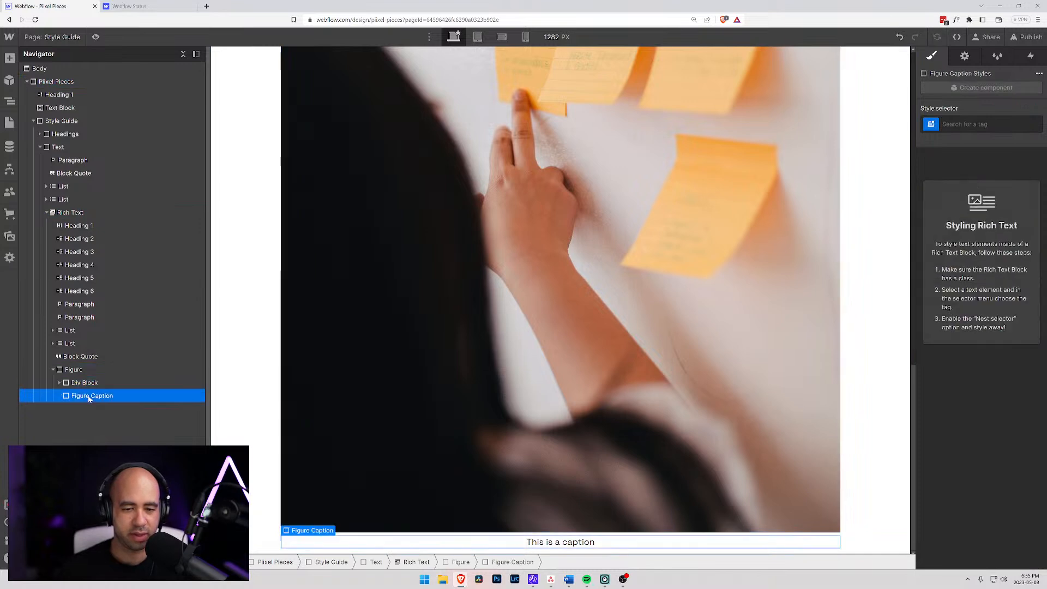
click(936, 126)
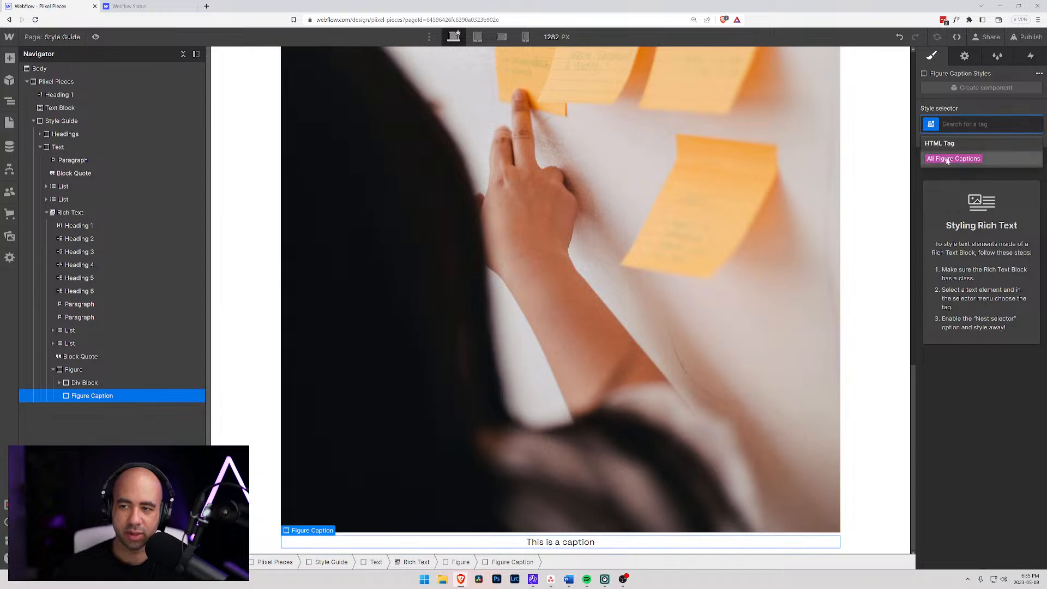
click(947, 158)
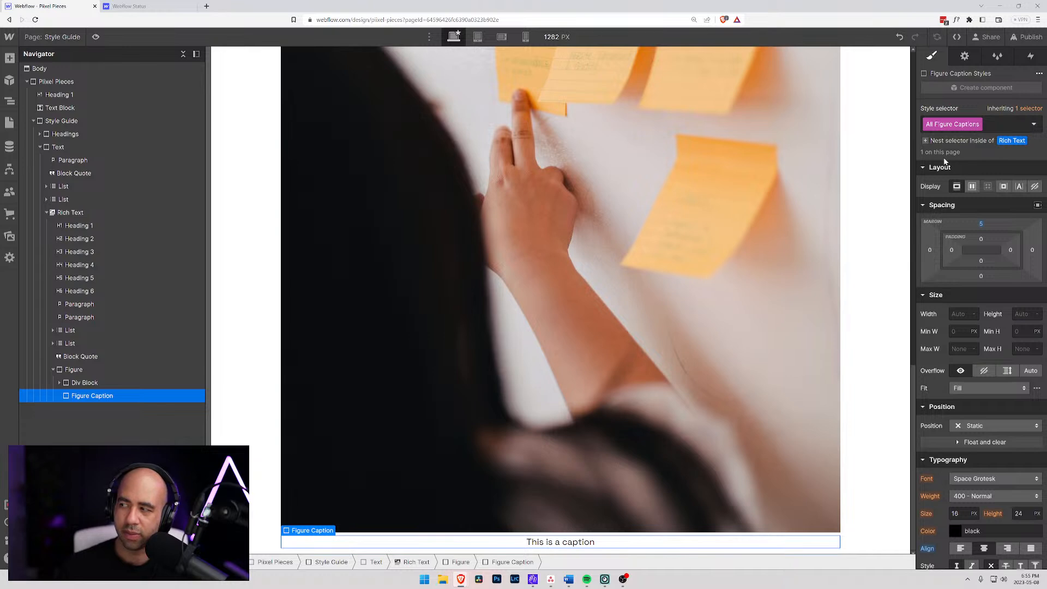
key(Escape)
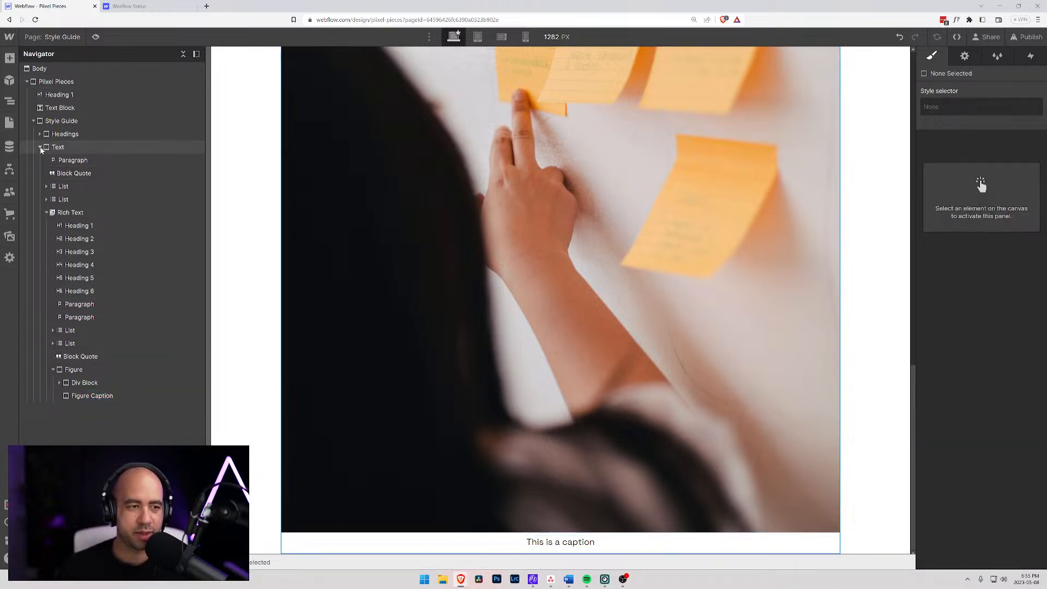
click(50, 212)
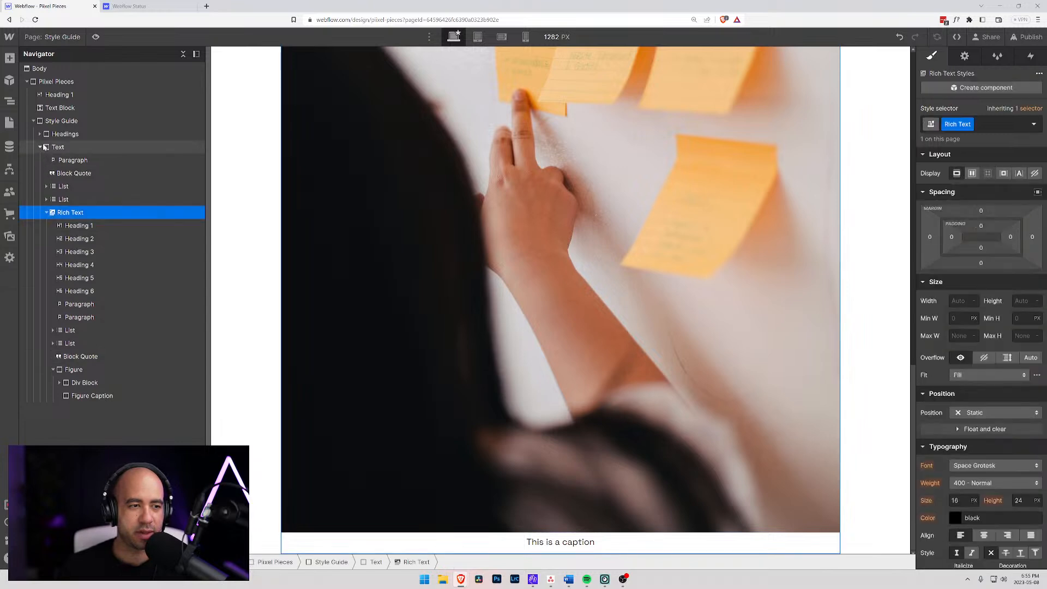
click(40, 147)
click(39, 147)
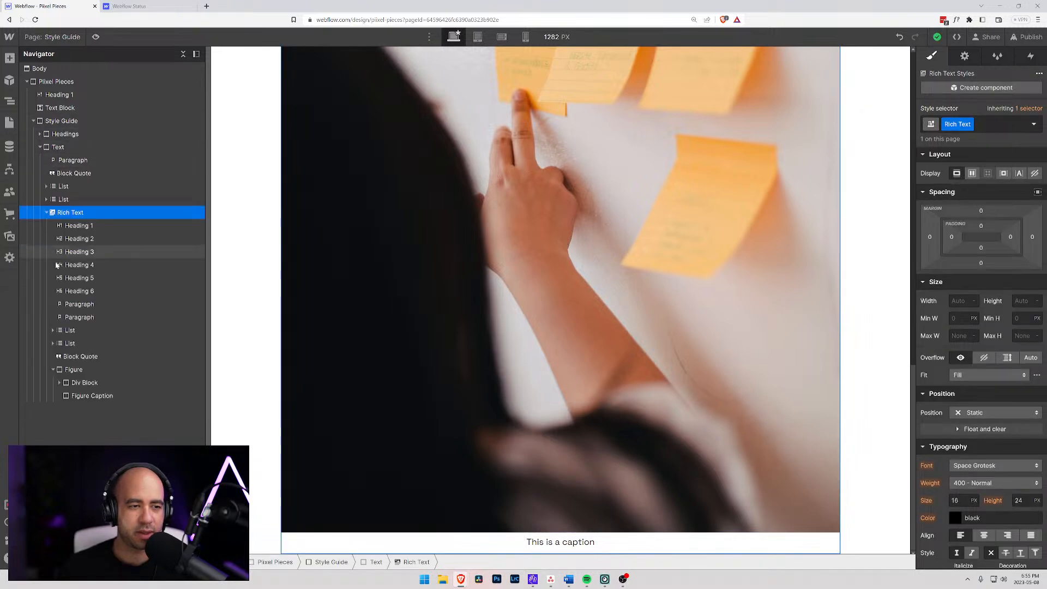
click(81, 396)
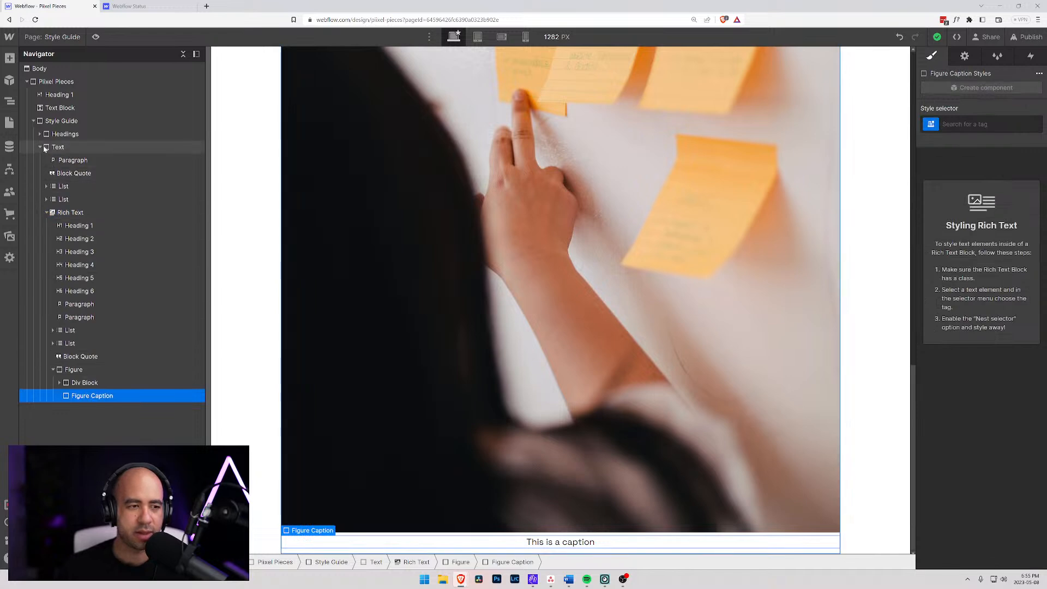
- Search the available elements for a caption, figure or image that could go in the Text block
click(68, 148)
key(ctrl+e)
text(cant)
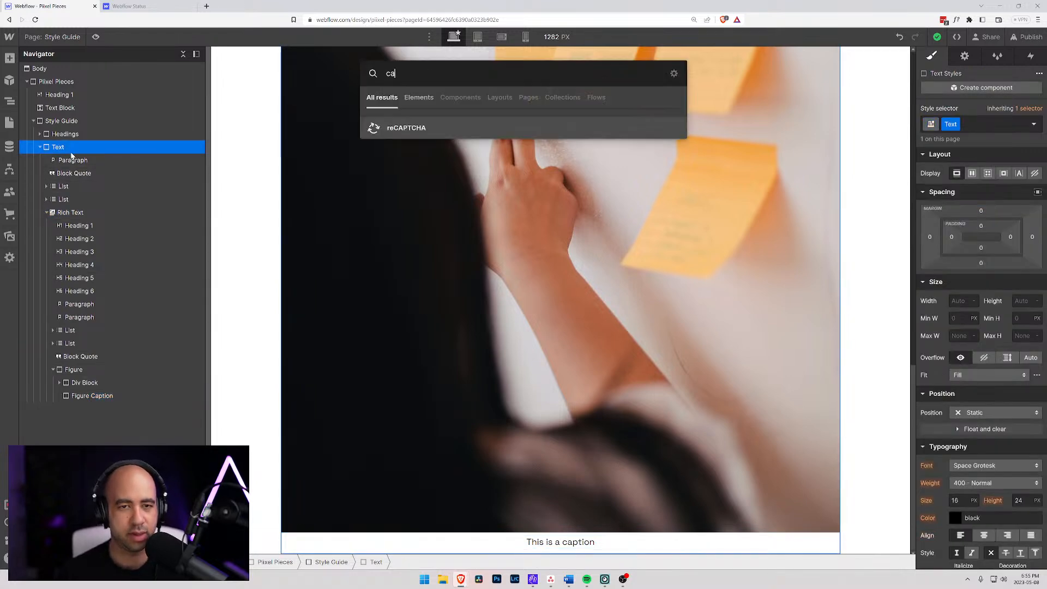
key(BackSpace)
key(BackSpace)
text(pt)
key(BackSpace)
key(BackSpace)
key(BackSpace)
key(BackSpace)
text(fig)
key(BackSpace)
key(BackSpace)
key(BackSpace)
text(im)
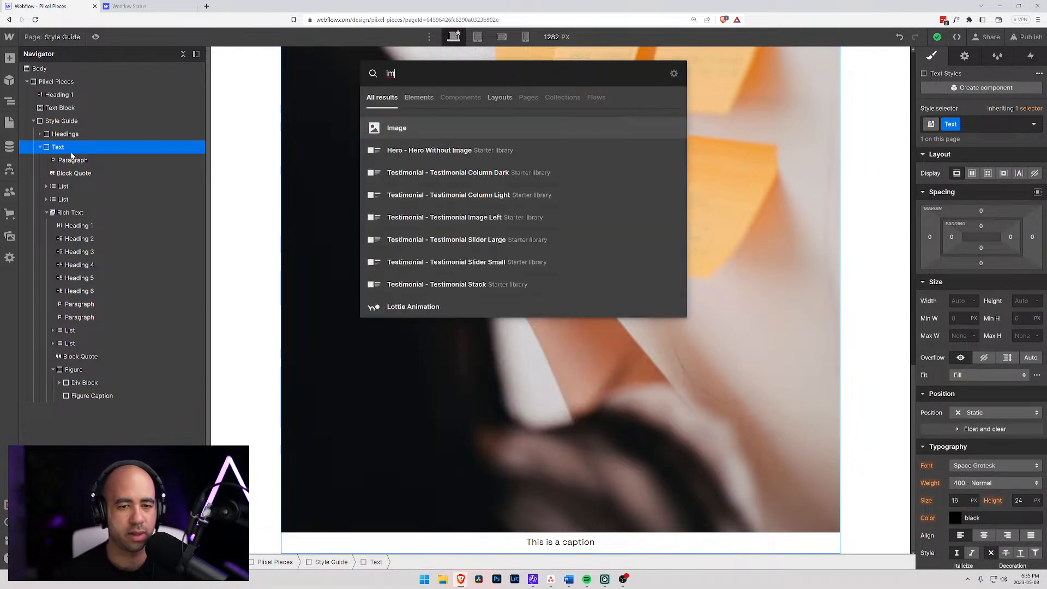
key(Escape)
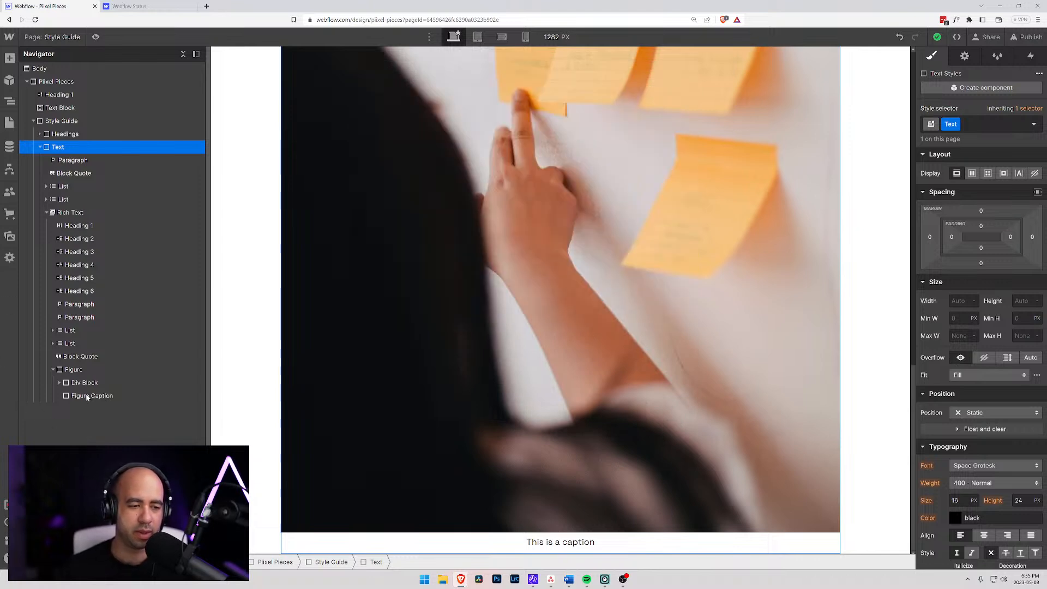
- Target the All Figure Captions tag on the figure caption and nest the selector inside Rich Text
click(87, 396)
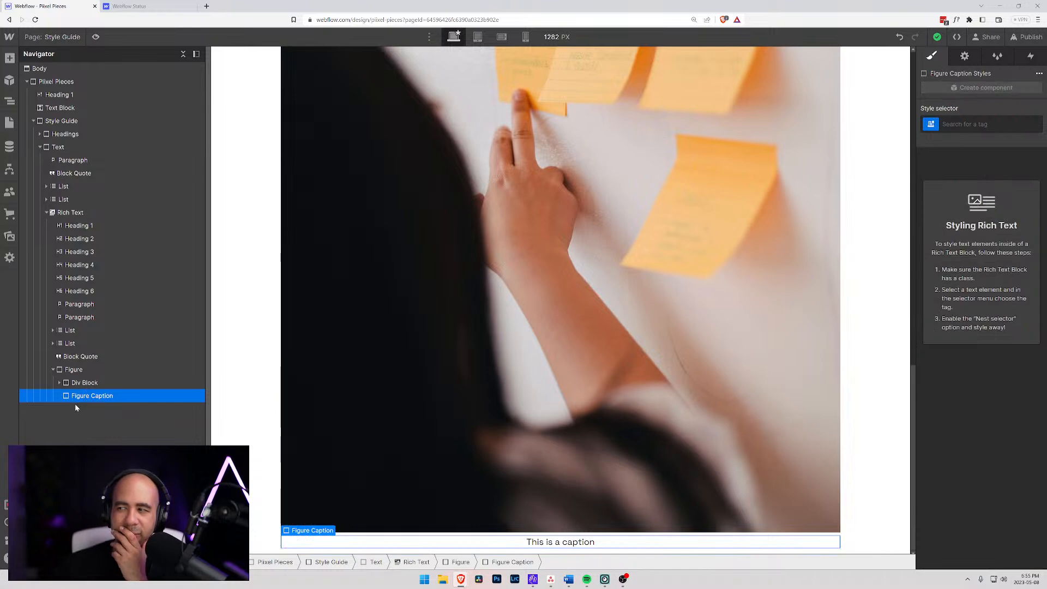
click(64, 384)
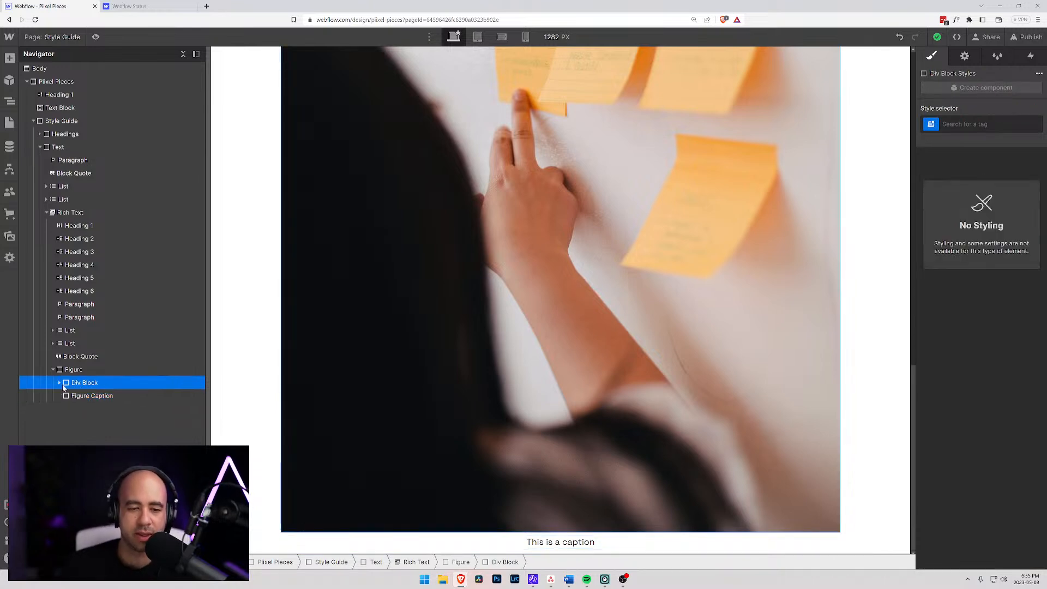
click(64, 371)
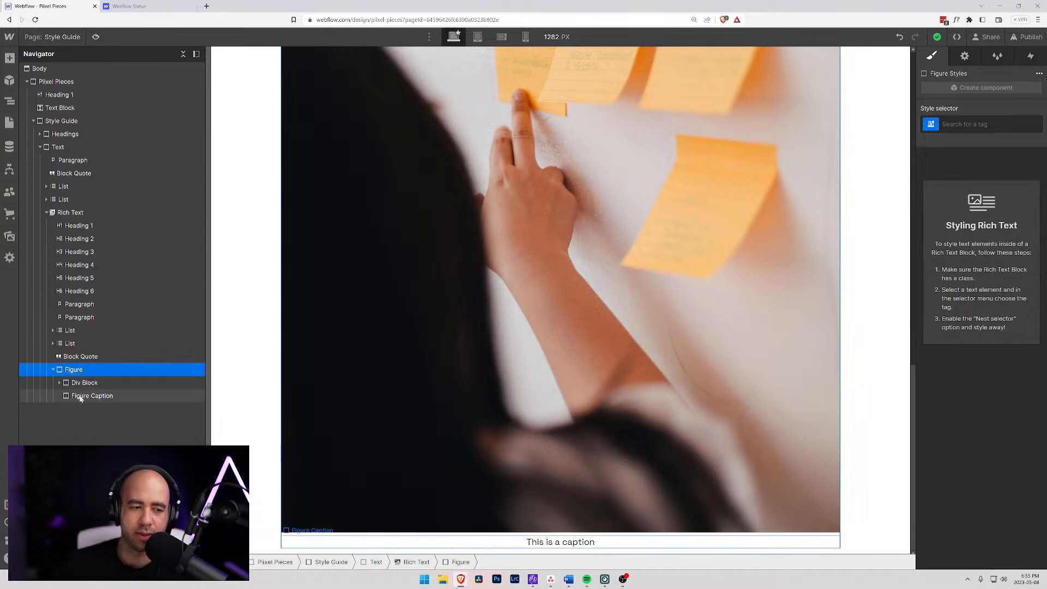
click(79, 396)
click(936, 126)
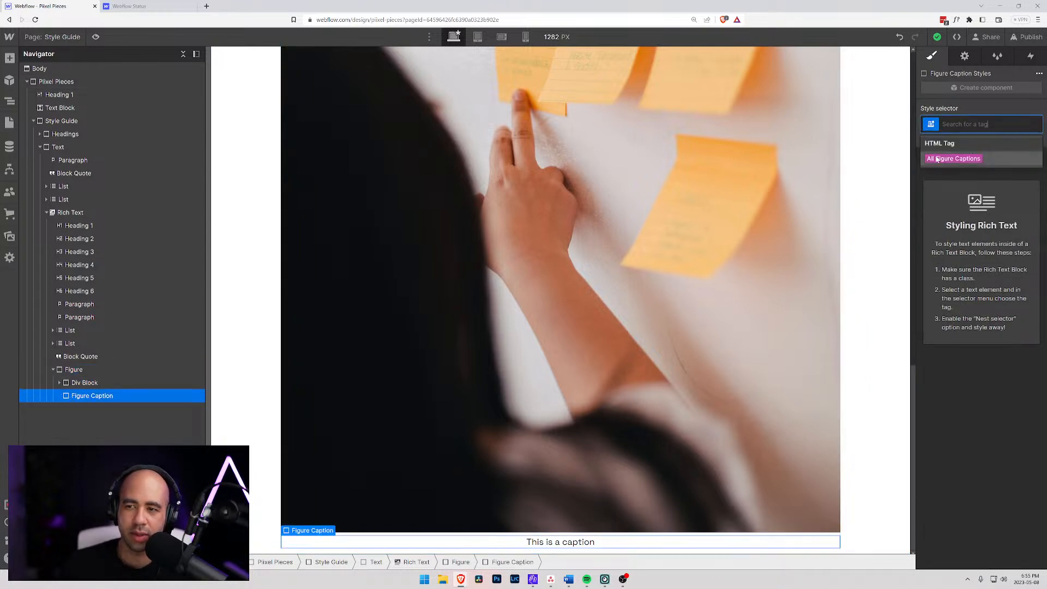
click(936, 158)
click(936, 141)
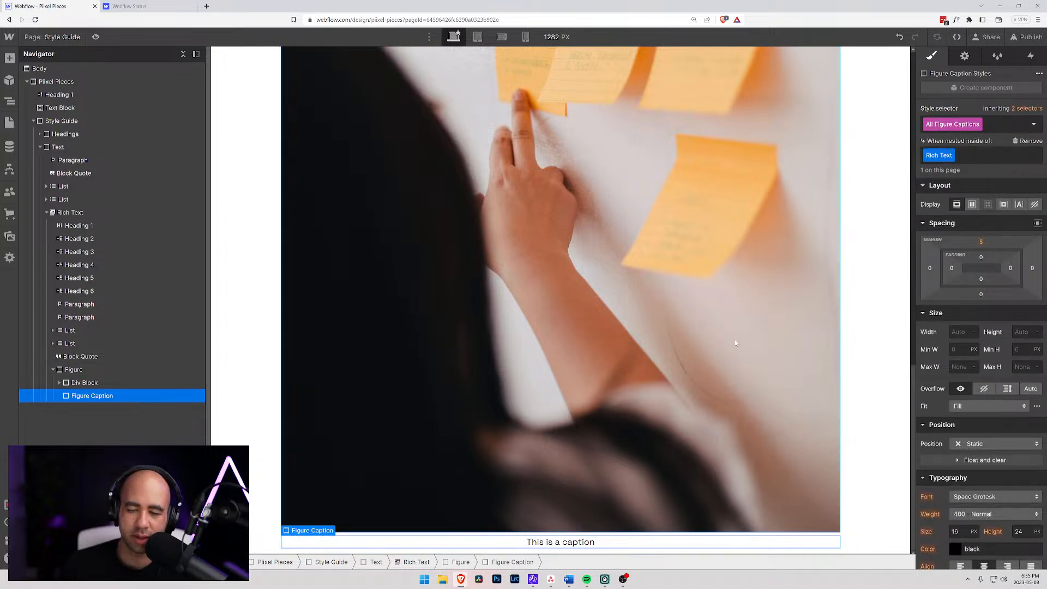
- Set the figure caption's top margin to 0.25em
click(967, 242)
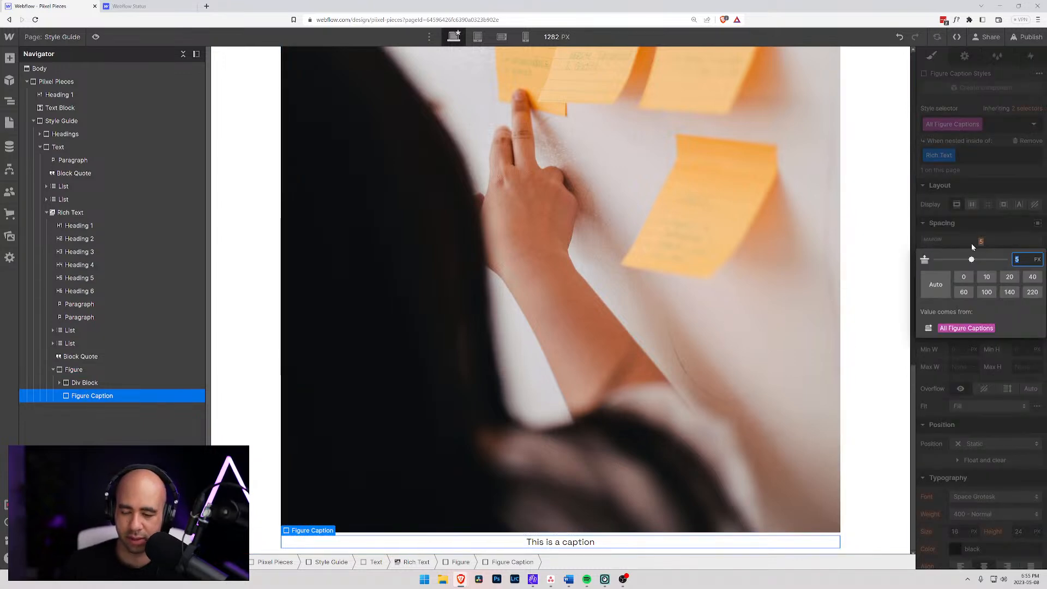
text(0.25)
text(em)
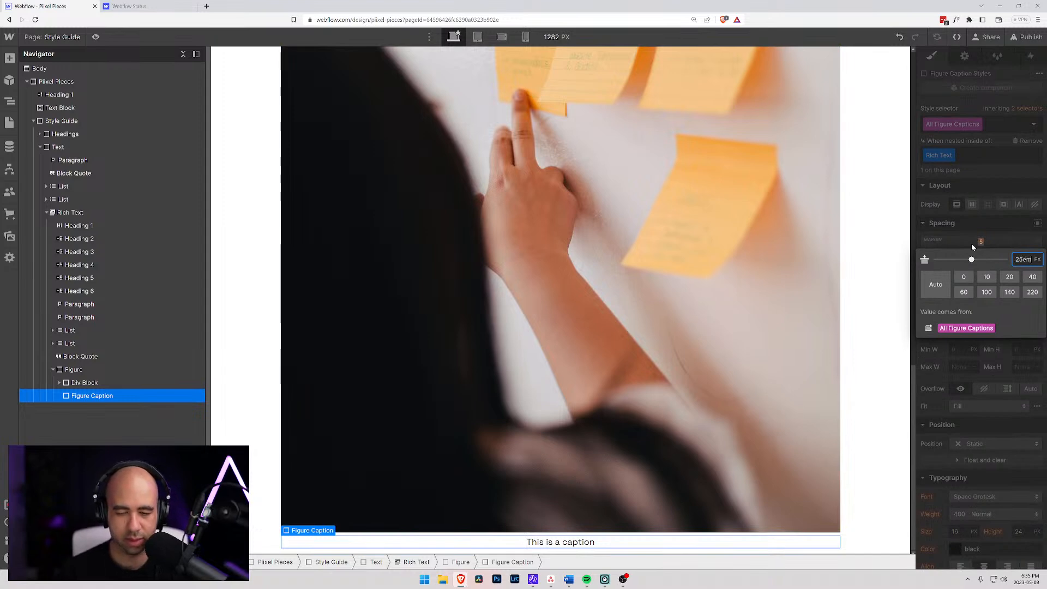
key(Return)
click(986, 243)
click(983, 243)
click(988, 242)
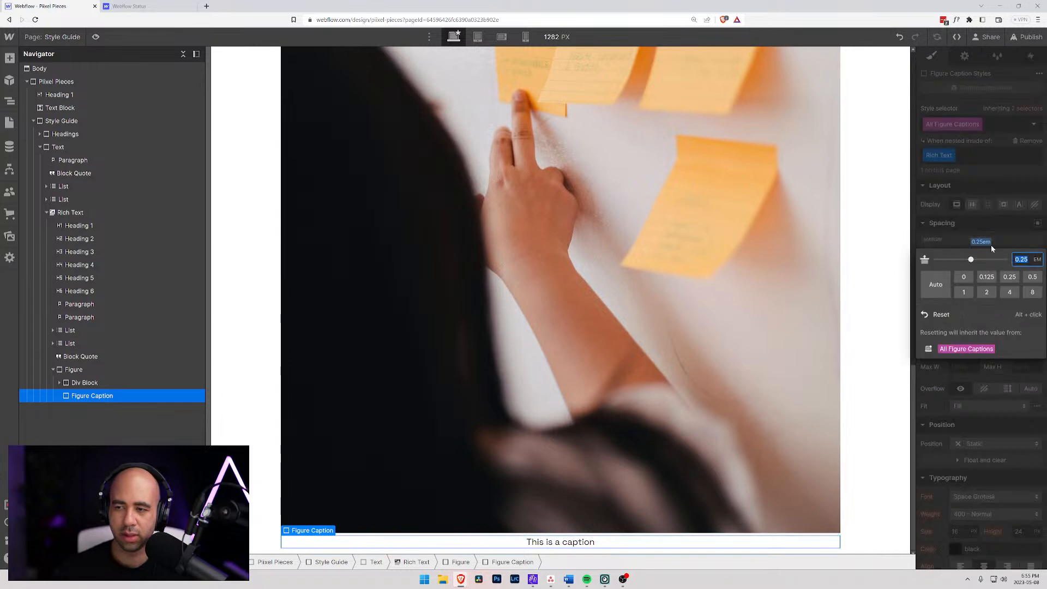
click(1035, 261)
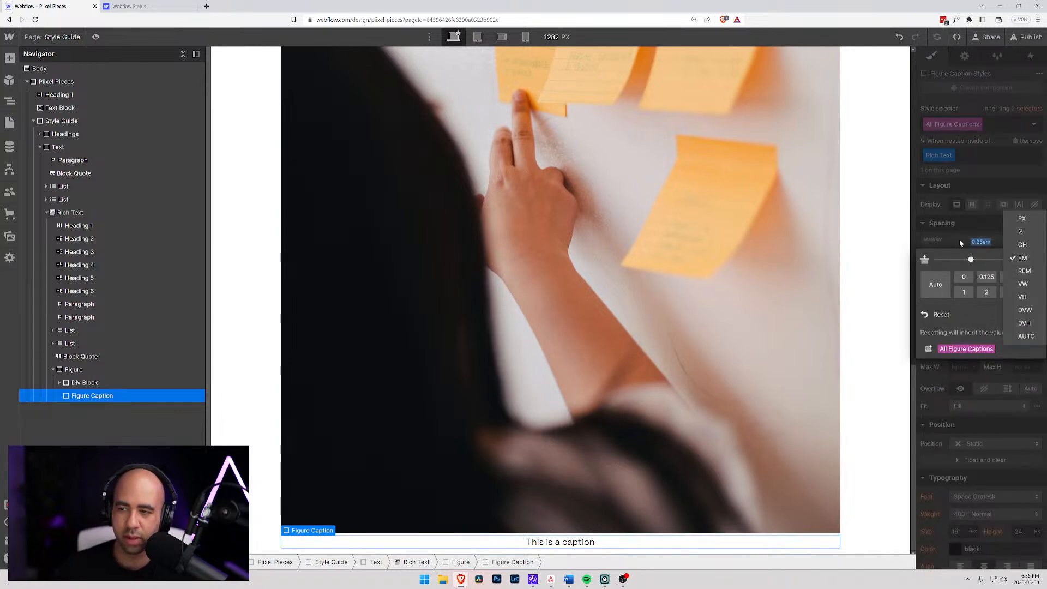
click(1023, 271)
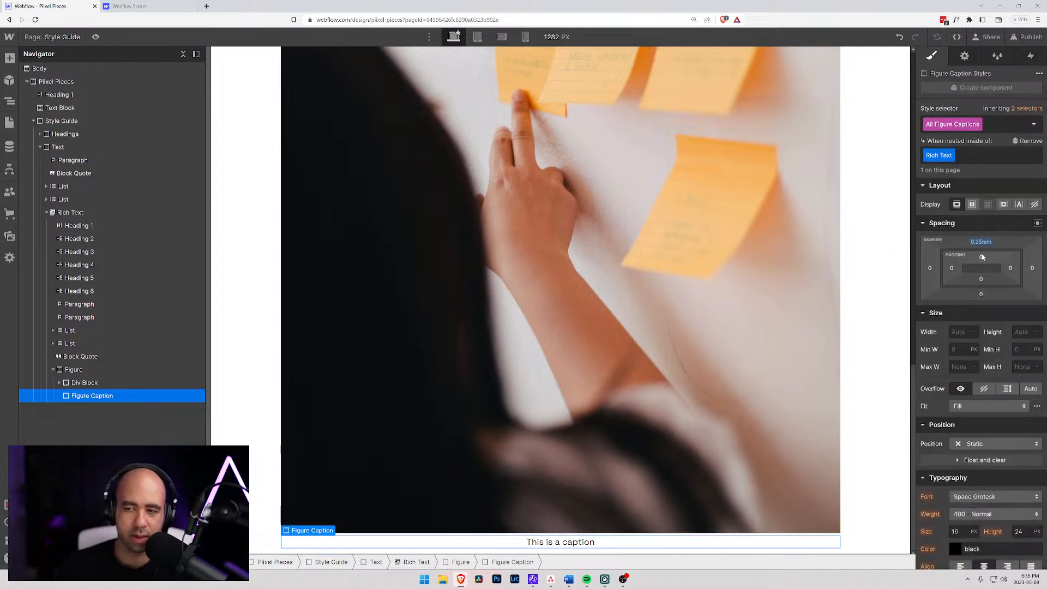
- Set the figure caption's font size to 0.75em and its line height to 1.5em
scroll(975, 457, down, 2)
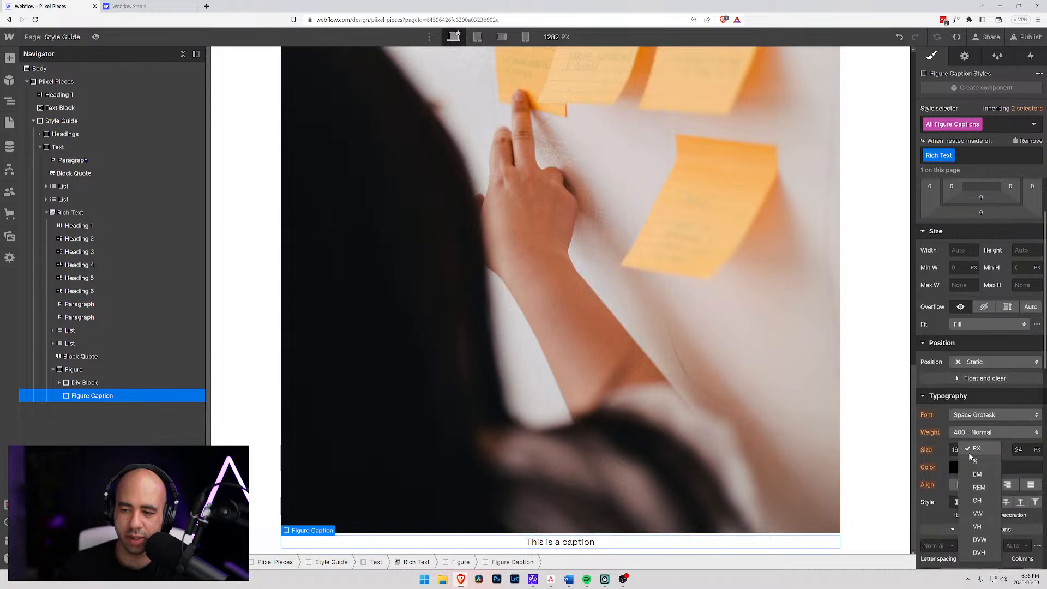
click(957, 449)
text(0)
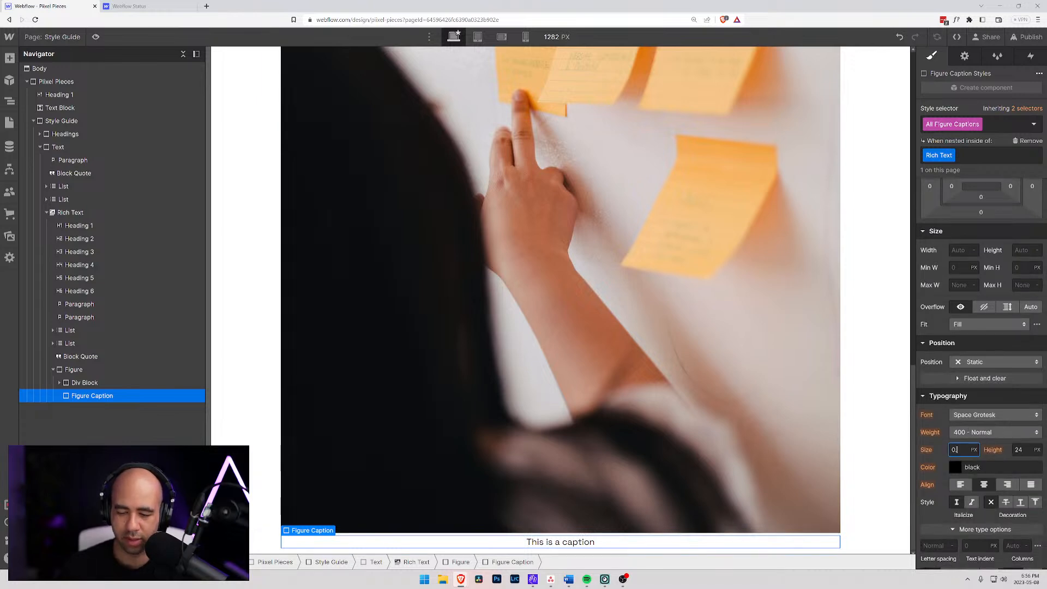
text(.75em)
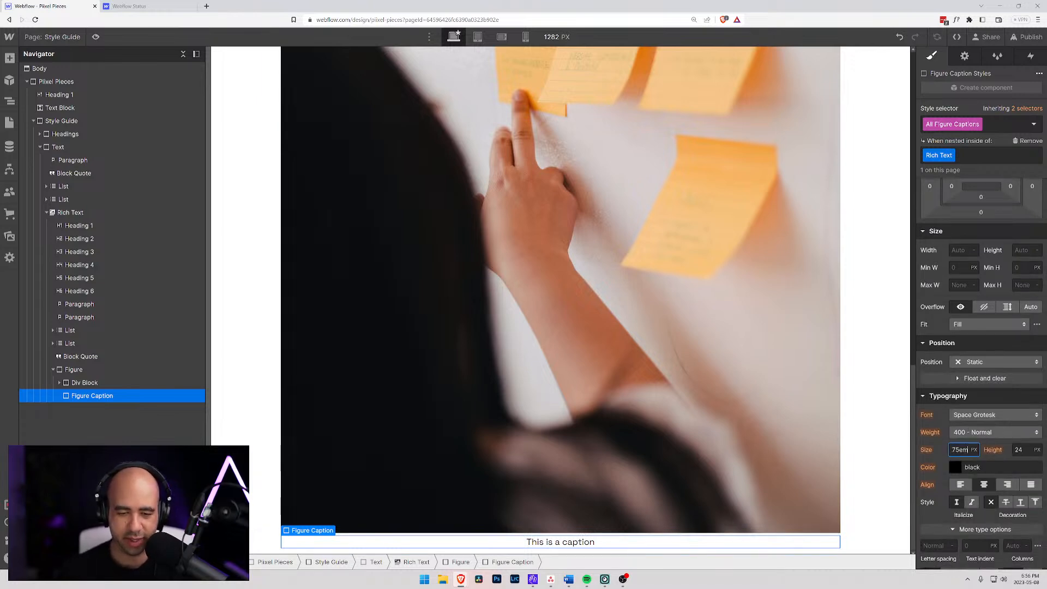
key(Tab)
text(1.25em)
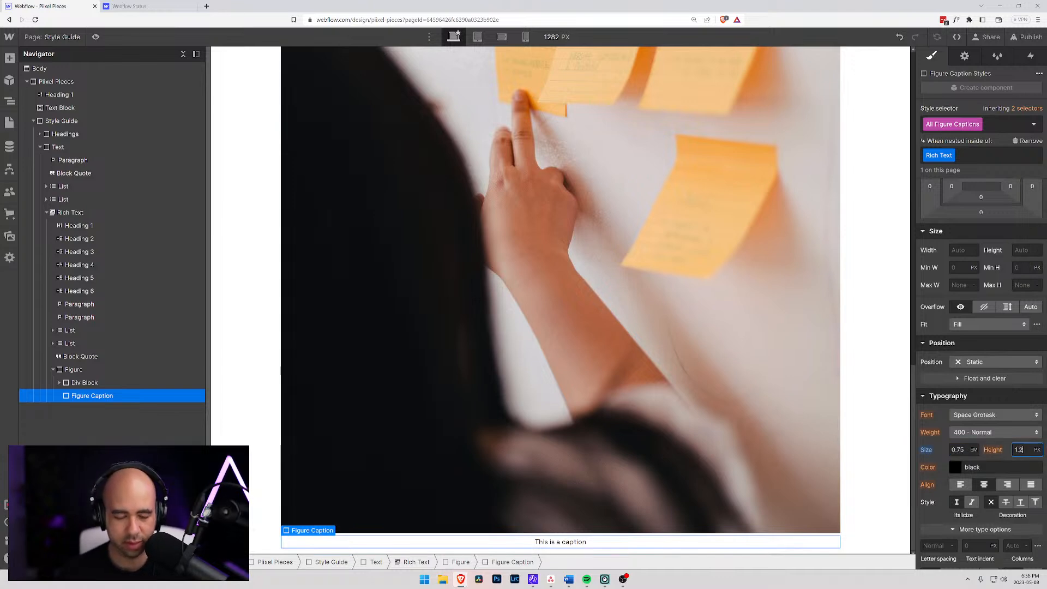
key(Return)
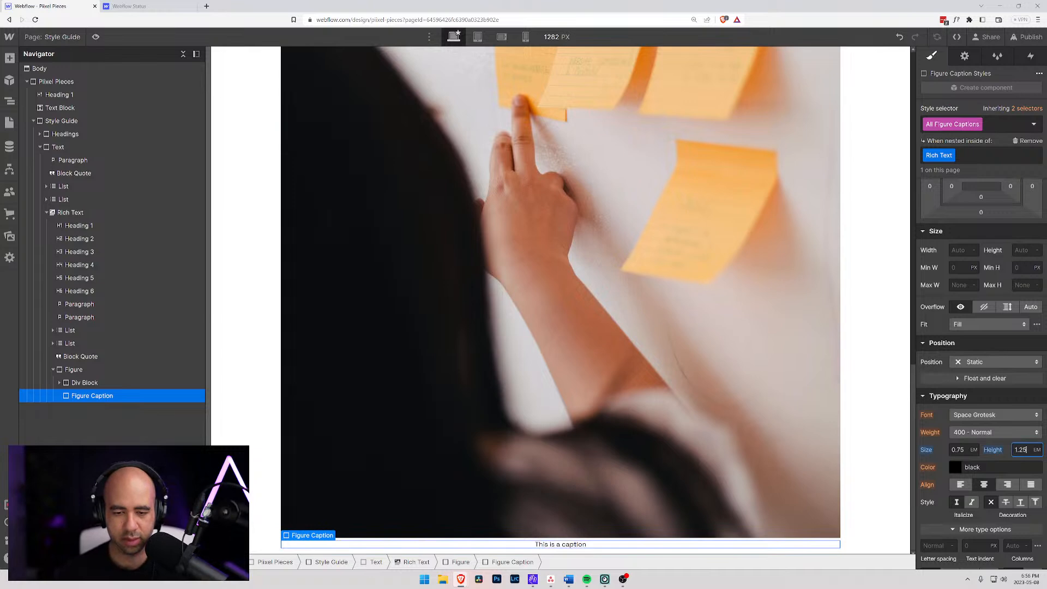
key(shift+Left)
text(5)
key(Return)
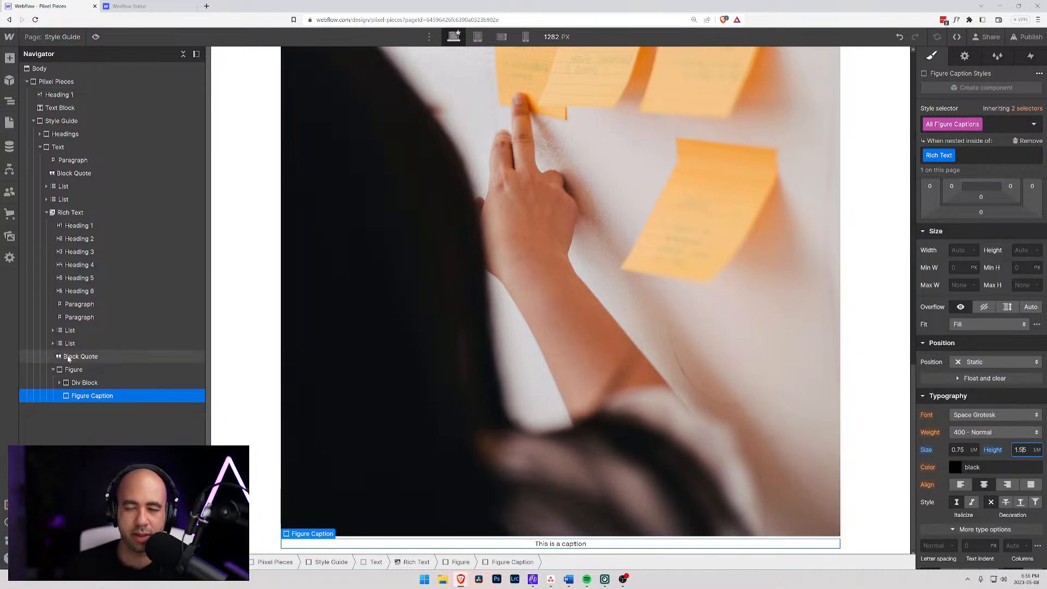
- Examine the styling available for the rich text's figure, div block, block quote and image, and review the page's text samples
click(89, 382)
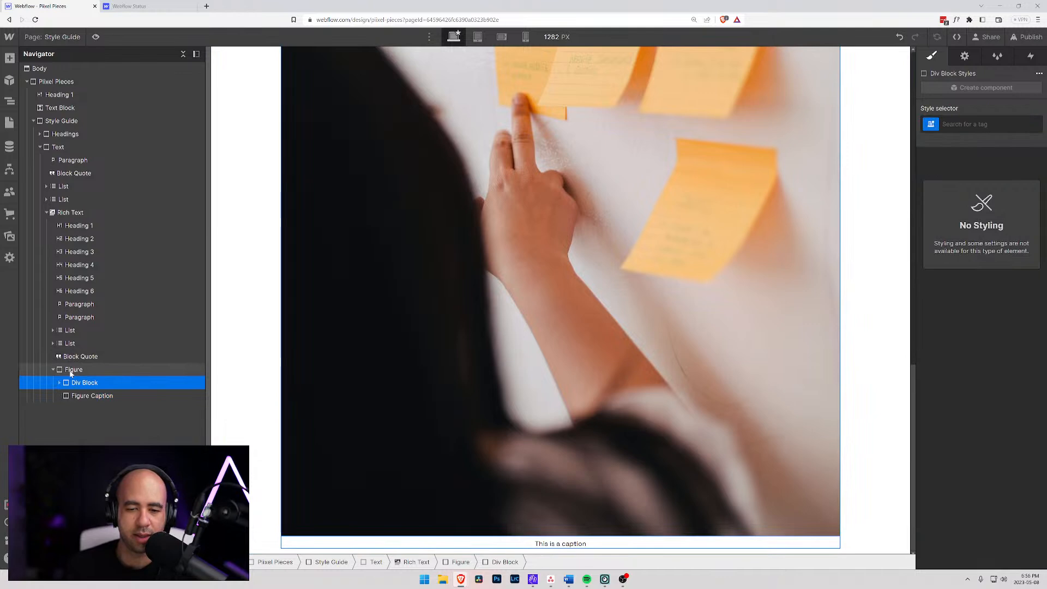
click(68, 370)
click(54, 370)
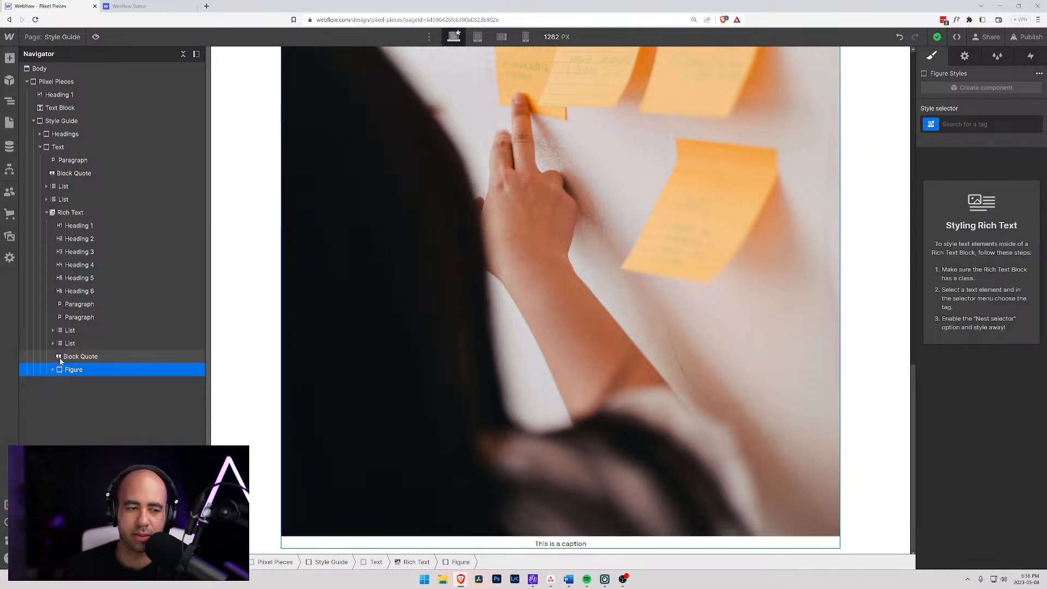
click(60, 358)
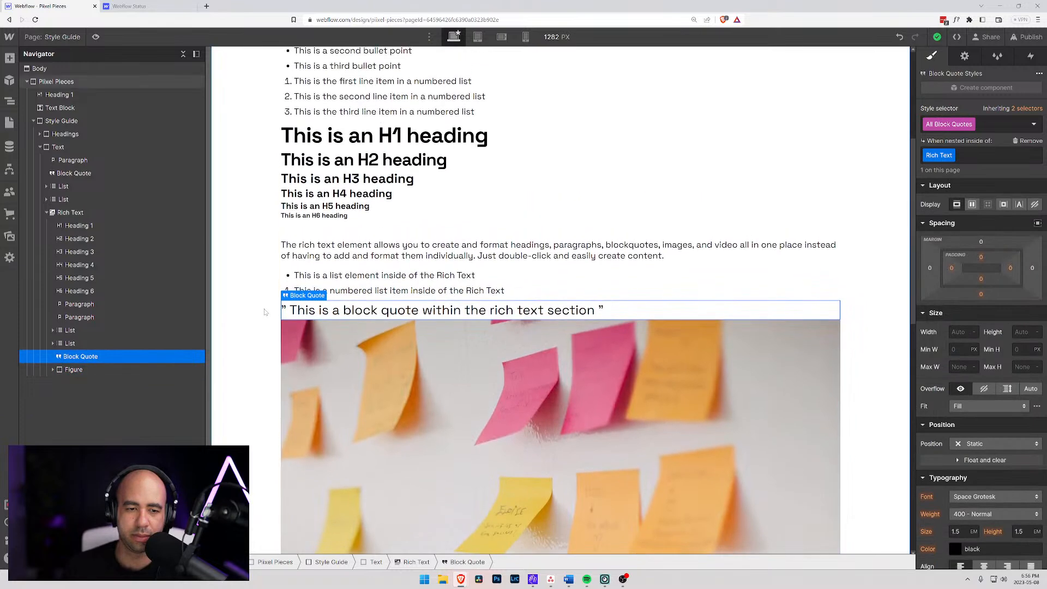
click(229, 324)
click(289, 315)
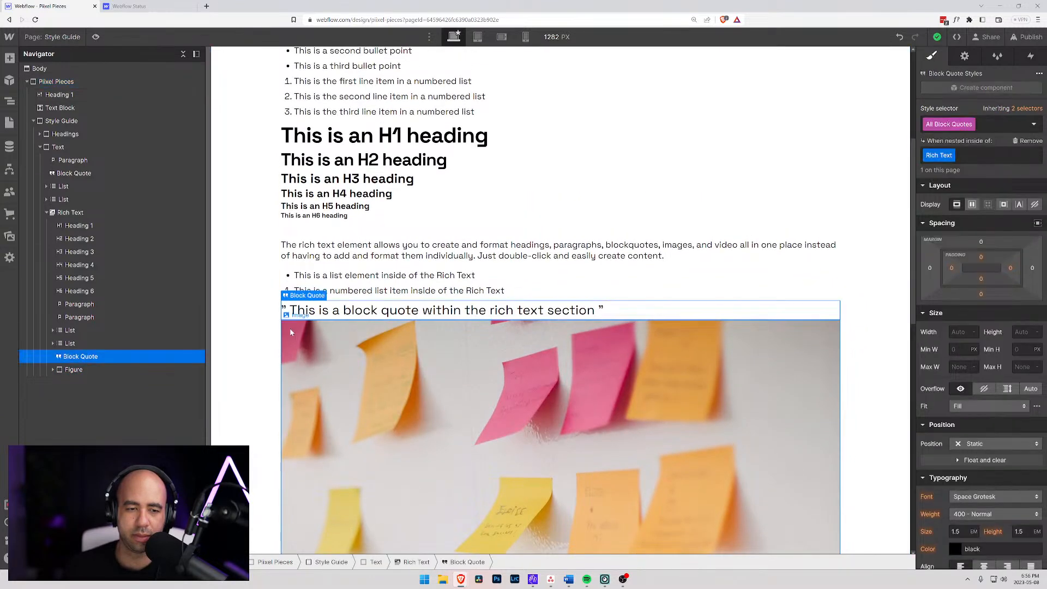
click(289, 328)
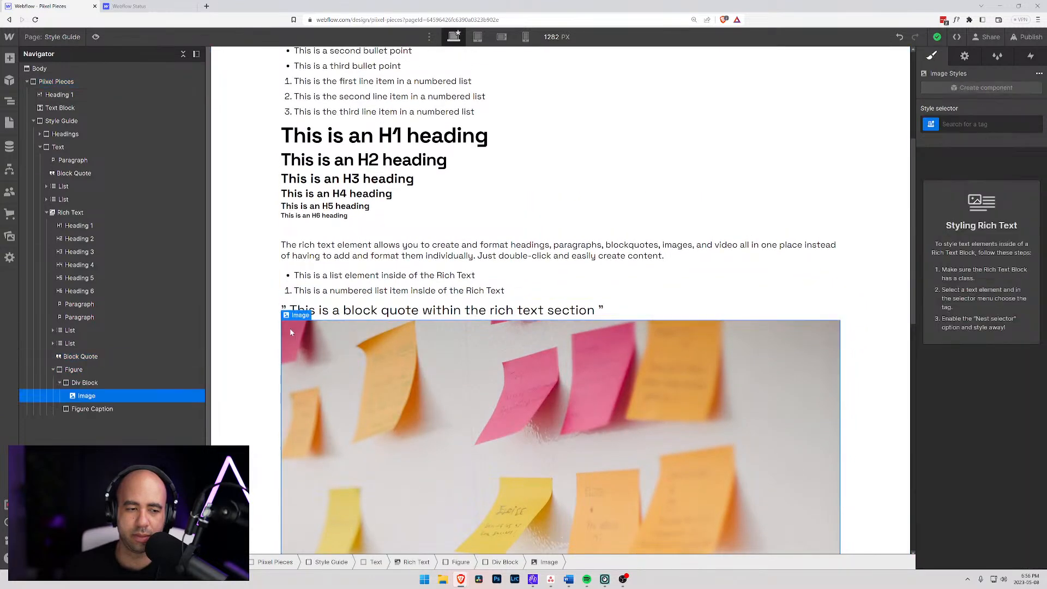
click(76, 371)
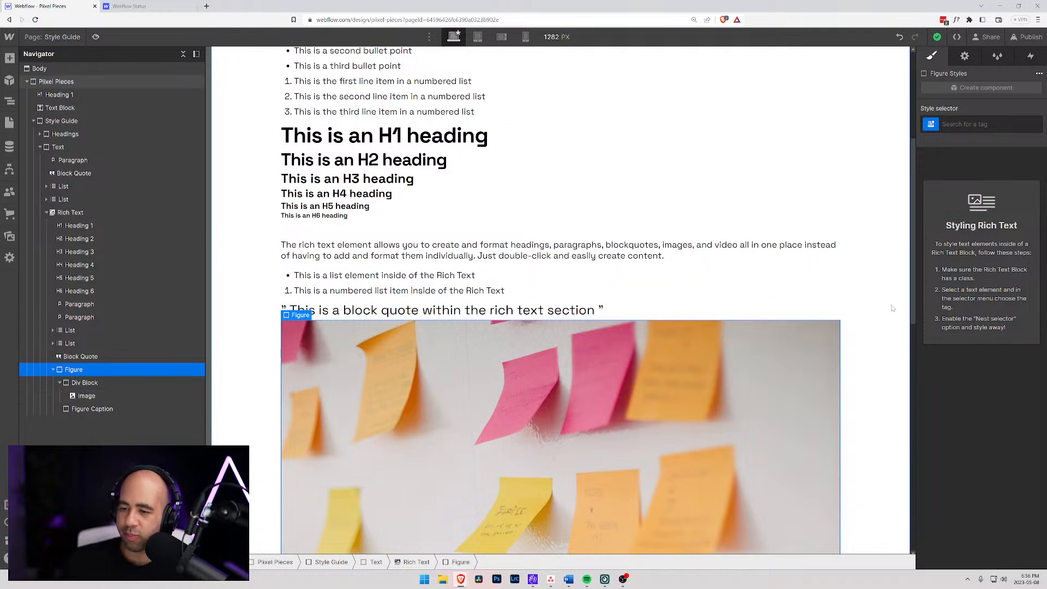
scroll(369, 328, down, 6)
scroll(369, 328, down, 3)
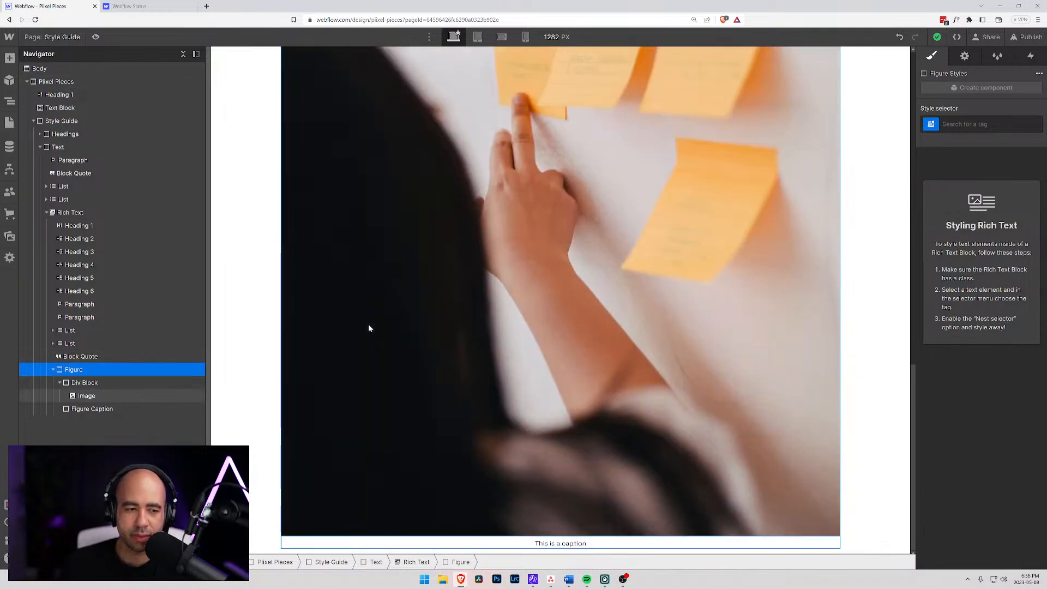
scroll(369, 325, up, 9)
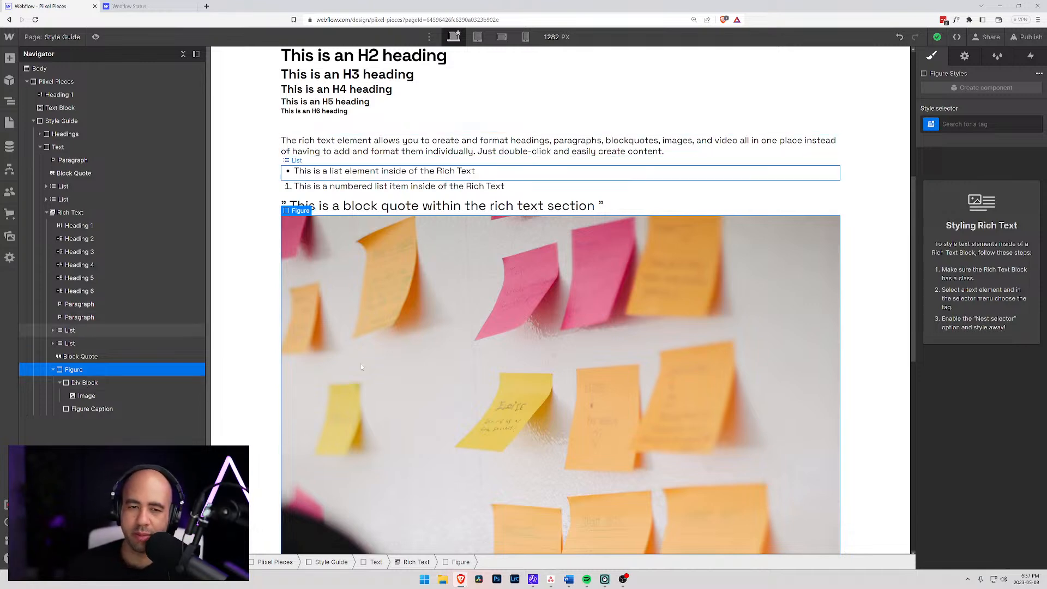
scroll(471, 384, up, 5)
scroll(470, 383, up, 2)
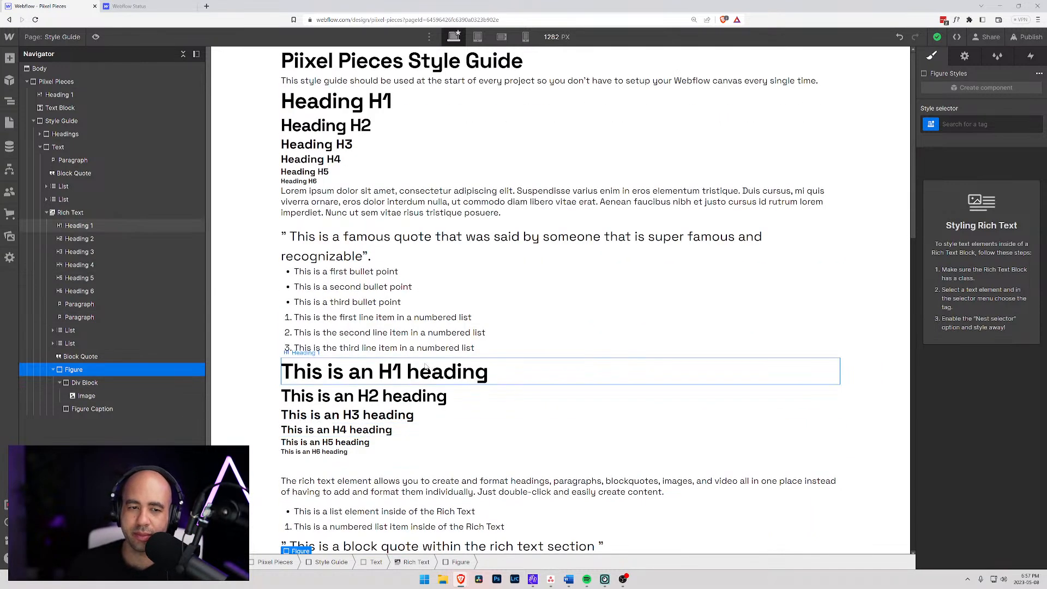
scroll(426, 368, down, 6)
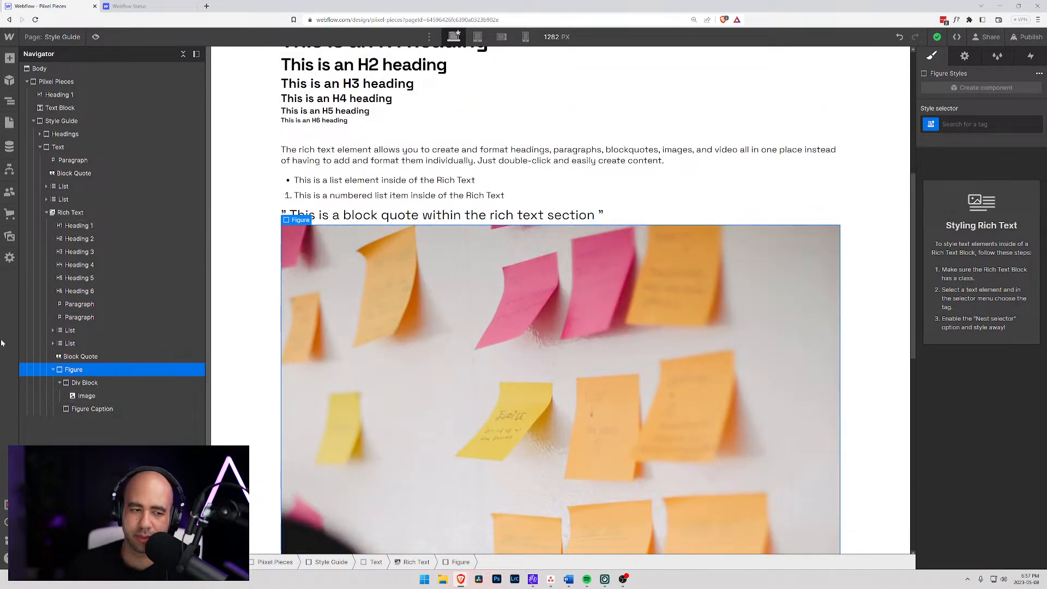
- Try to delete the figure from the Rich Text block
click(52, 370)
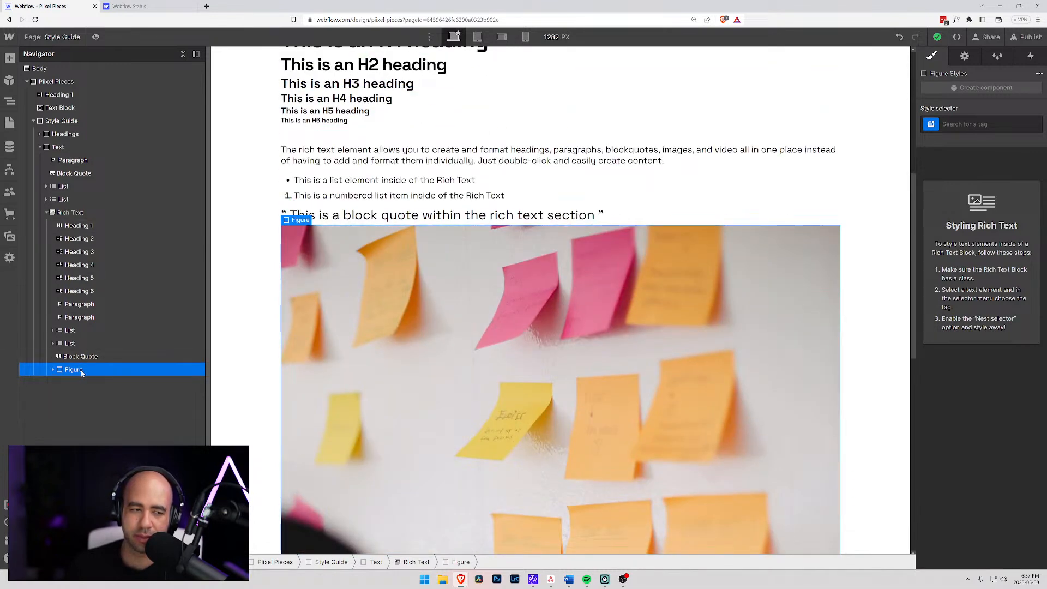
click(83, 357)
click(78, 371)
click(68, 199)
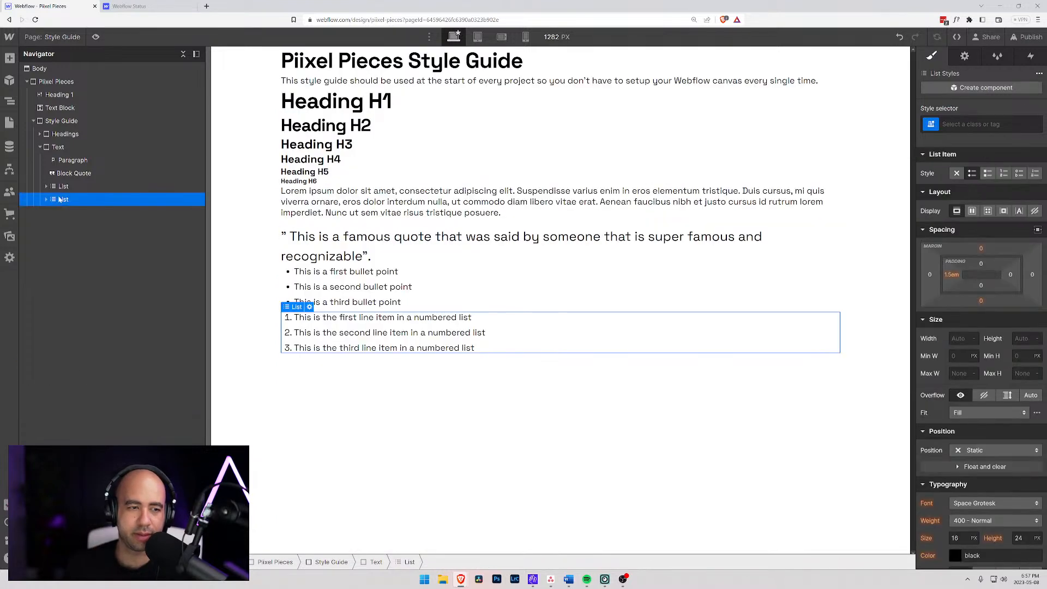
- Delete the caption text and the image below the block quote inside the Rich Text block
scroll(352, 370, down, 10)
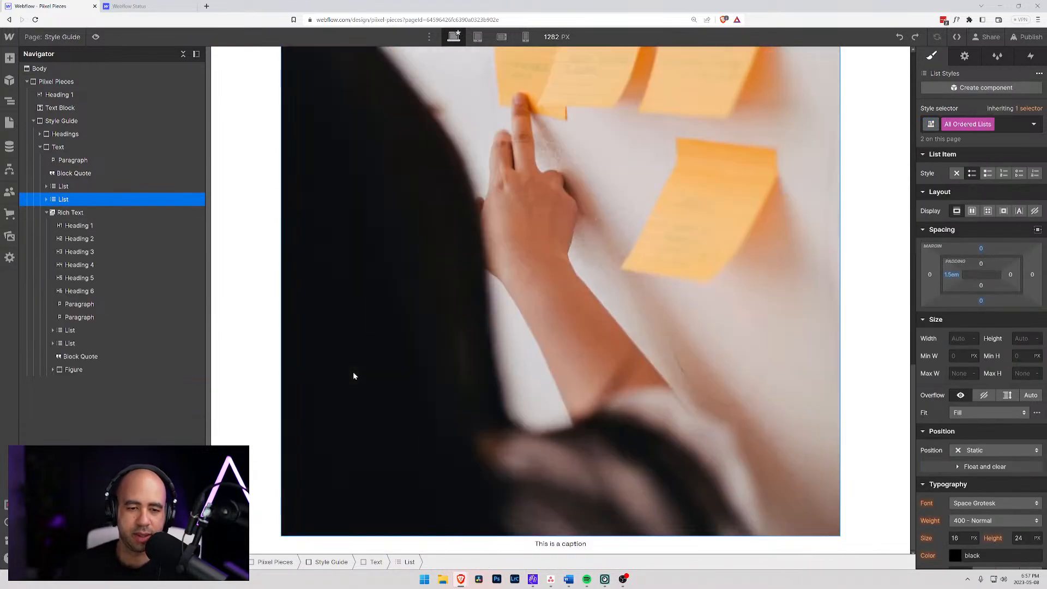
double_click(601, 543)
drag(595, 543, 514, 537)
key(BackSpace)
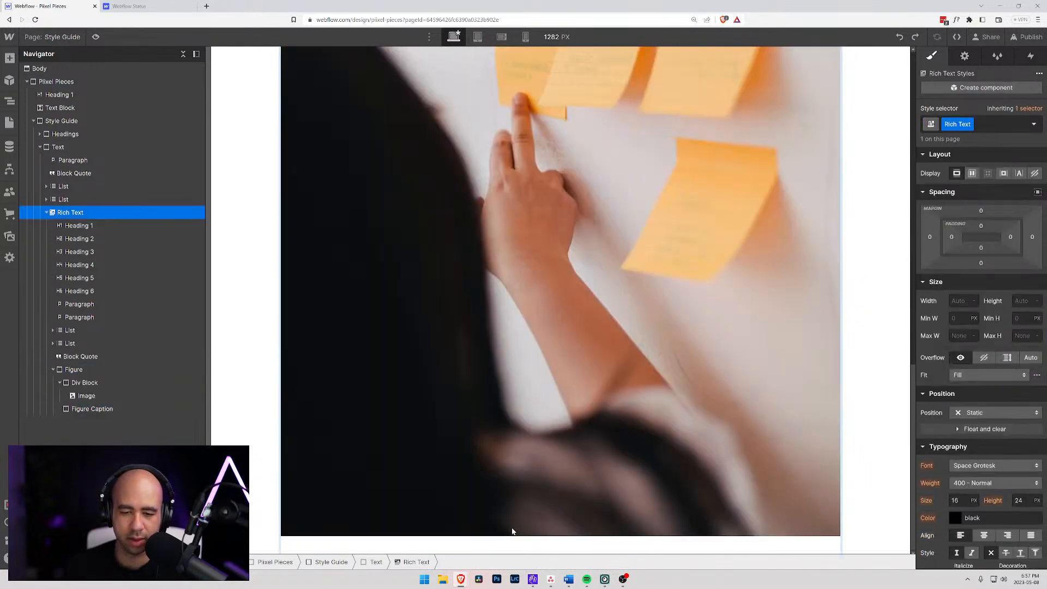
key(BackSpace)
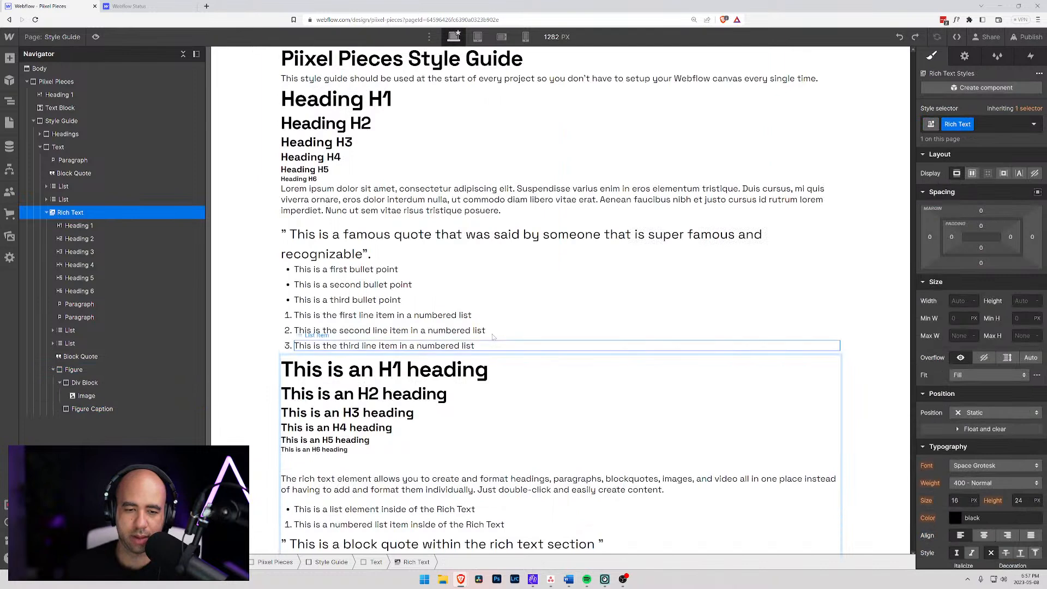
key(Return)
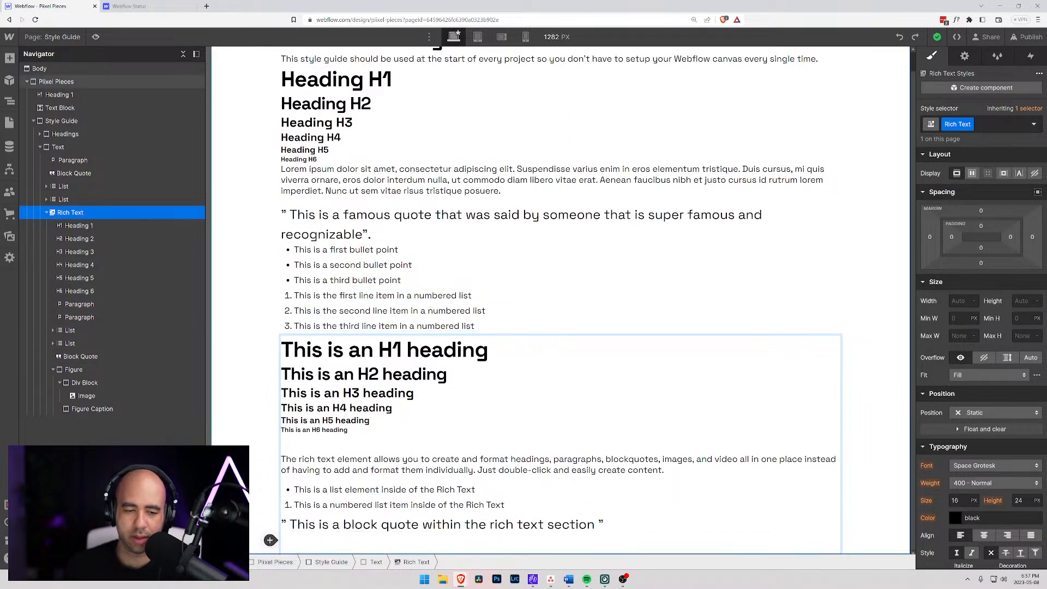
scroll(342, 280, up, 1)
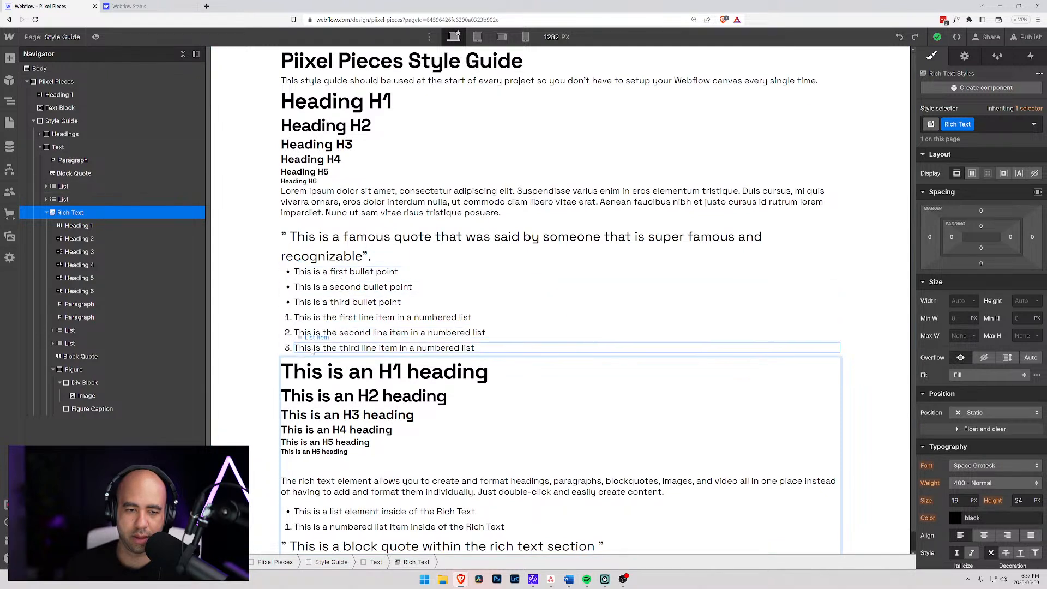
scroll(327, 332, down, 1)
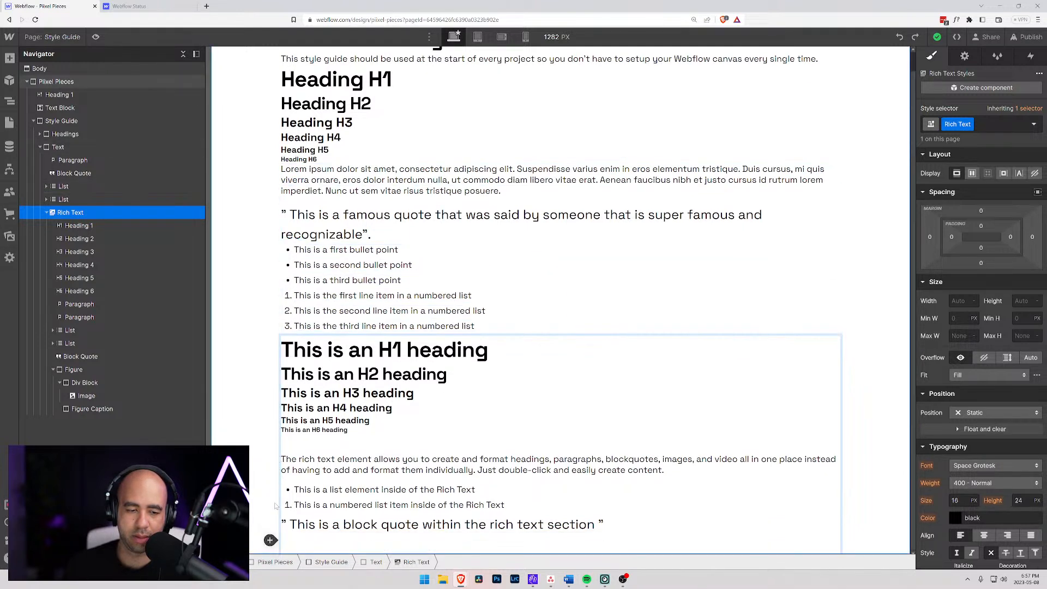
- Add the line "This is more text" below the block quote in the Rich Text block
click(270, 540)
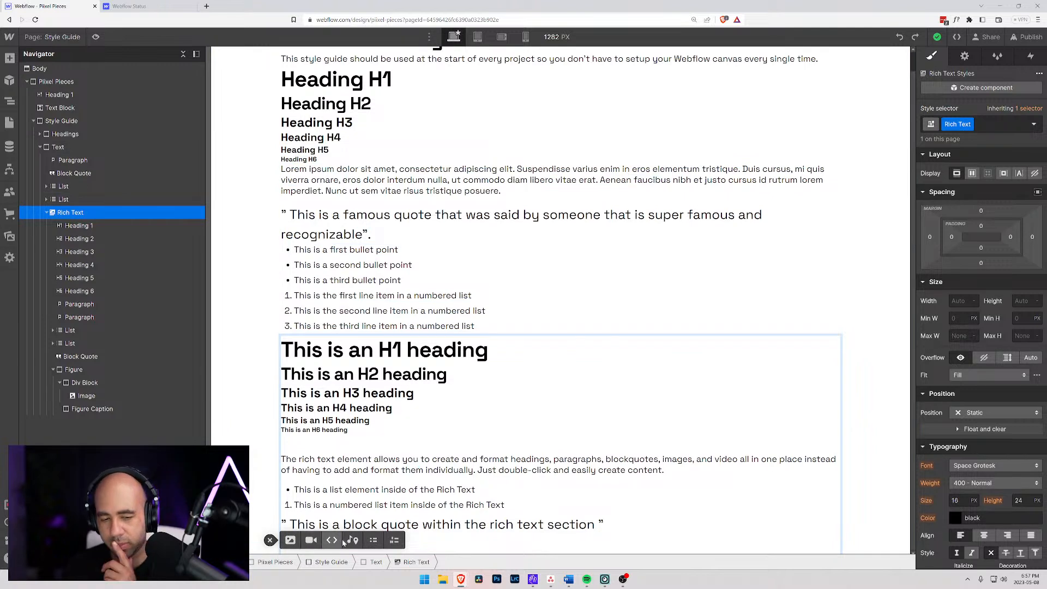
click(270, 540)
text(T)
text(his si m)
key(BackSpace)
key(BackSpace)
key(BackSpace)
key(BackSpace)
text(is more text)
- Delete the "This is more text" line and leave the Rich Text block's text editing
key(ctrl+shift+Left)
key(ctrl+shift+Left)
key(ctrl+shift+Left)
key(ctrl+shift+Left)
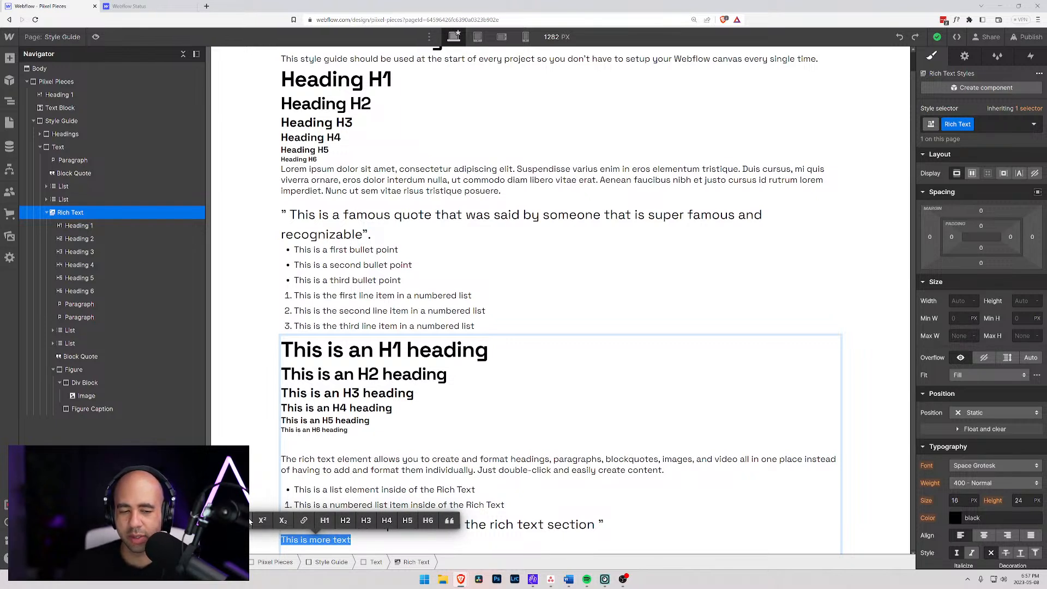
key(Right)
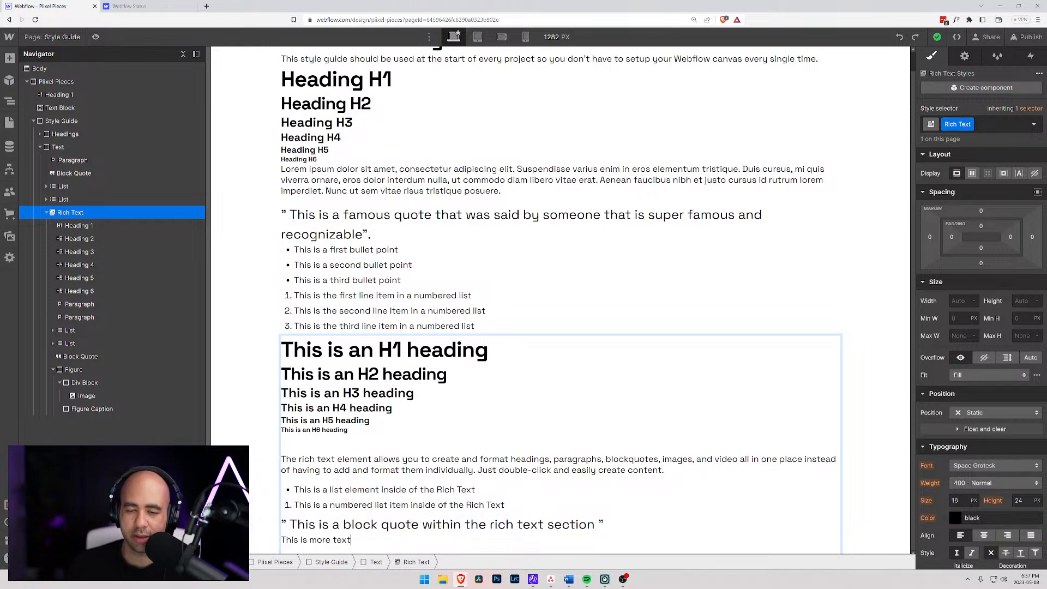
drag(371, 531, 281, 541)
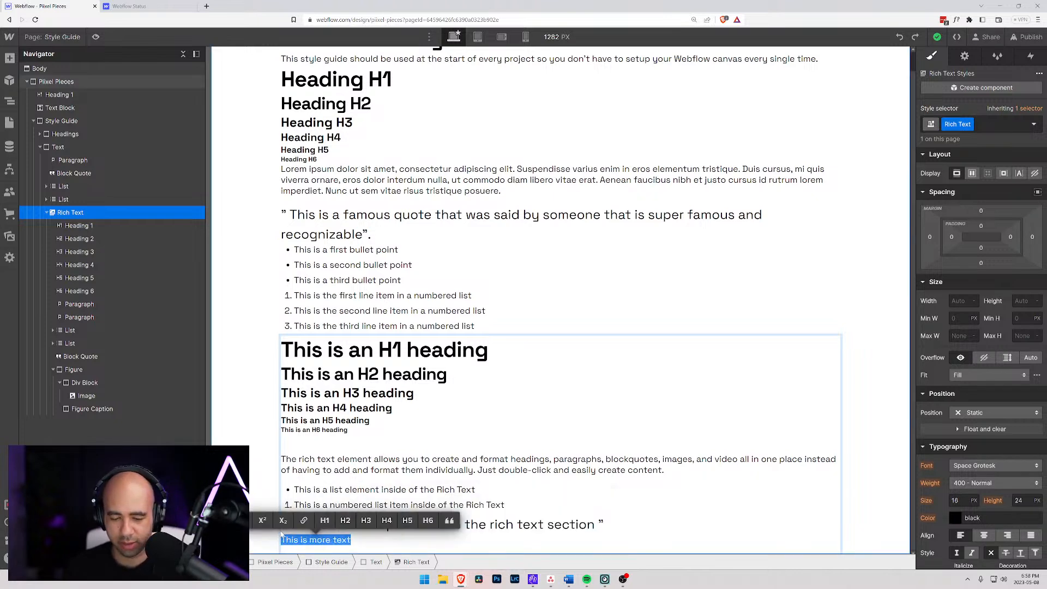
scroll(280, 540, up, 1)
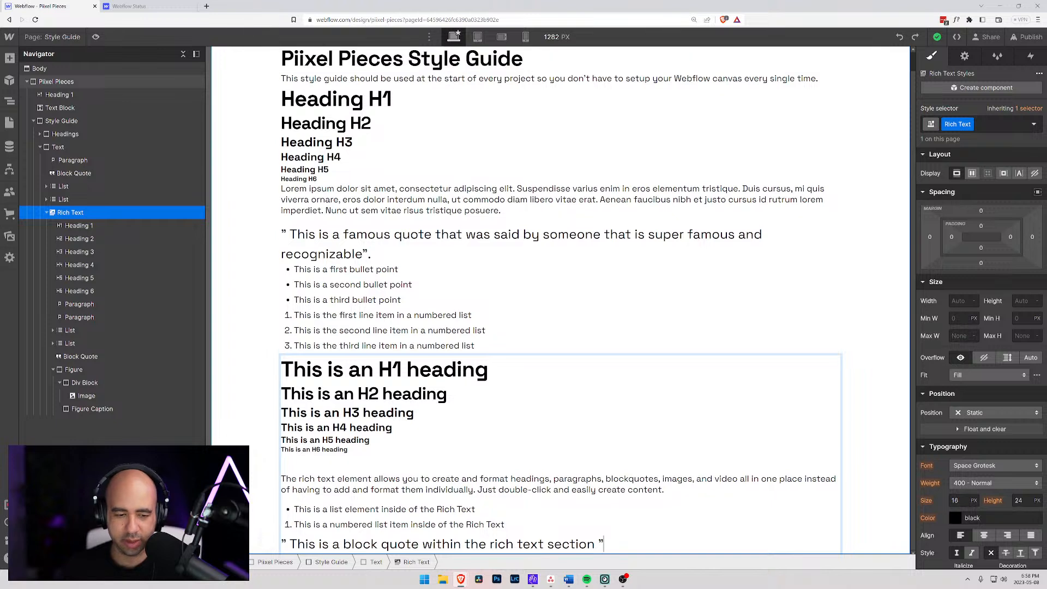
click(250, 274)
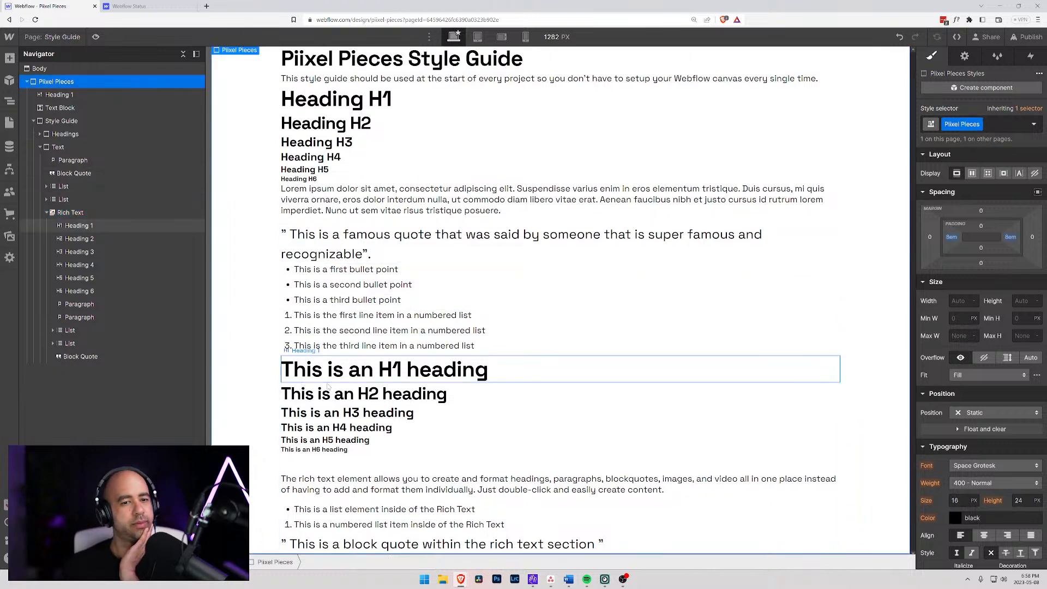
- Collapse the Rich Text block and set the bottom margin of the "Heading H1" sample in the Headings block to 1.5rem
click(522, 377)
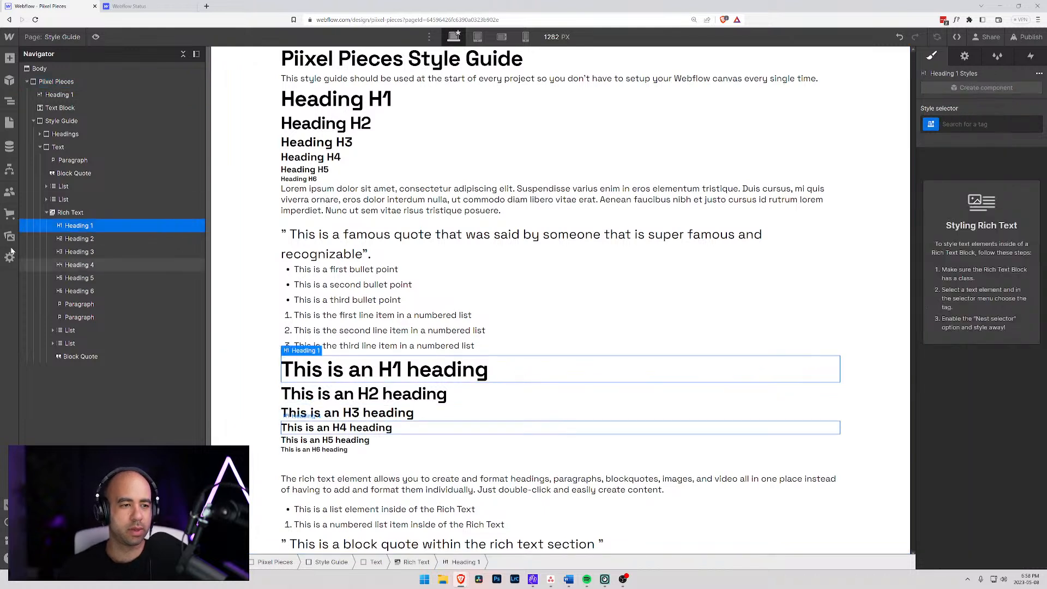
click(47, 212)
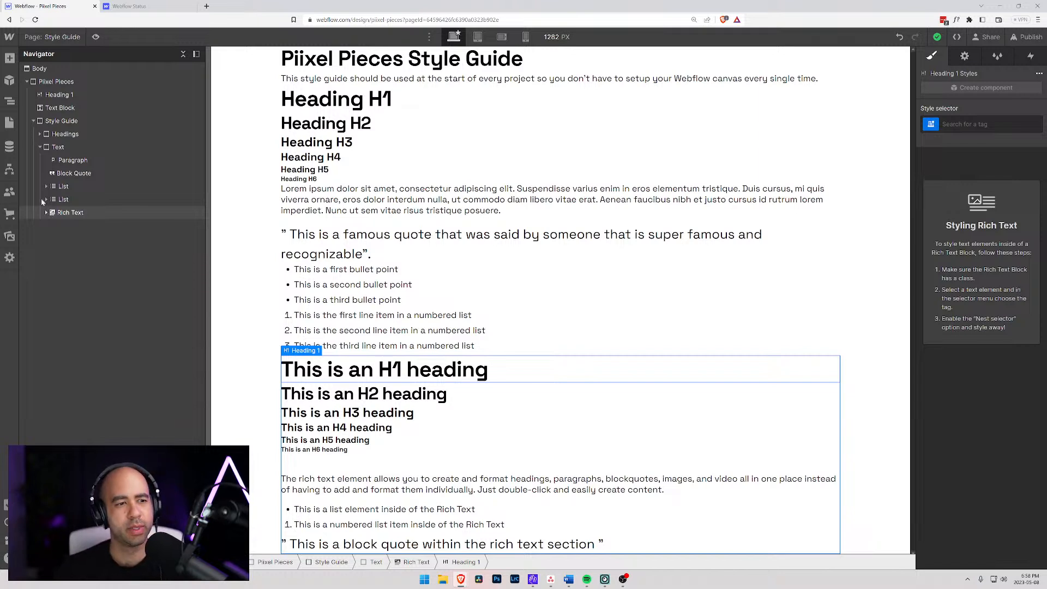
click(330, 95)
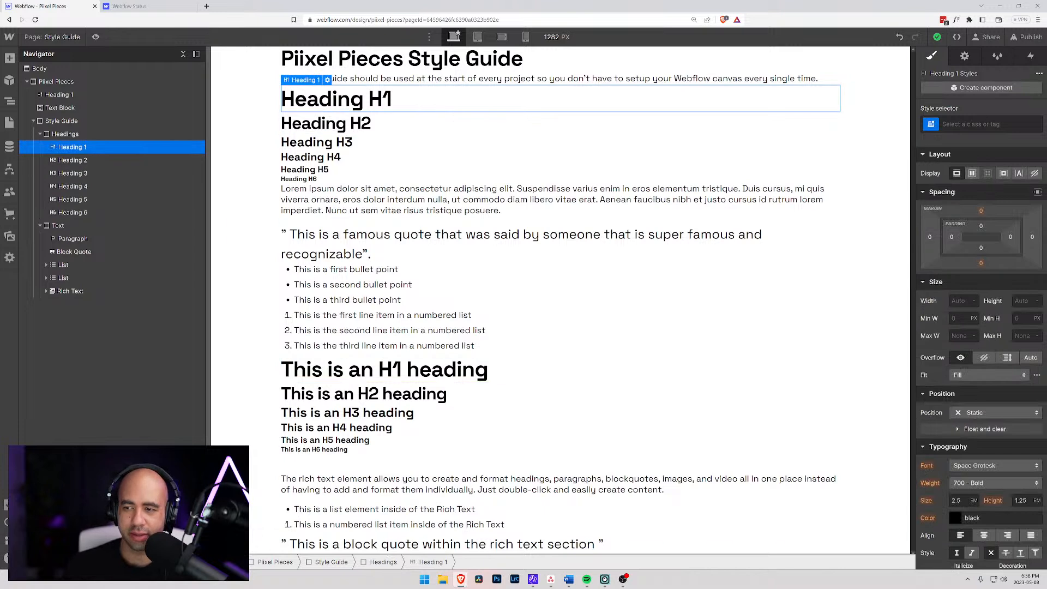
click(981, 264)
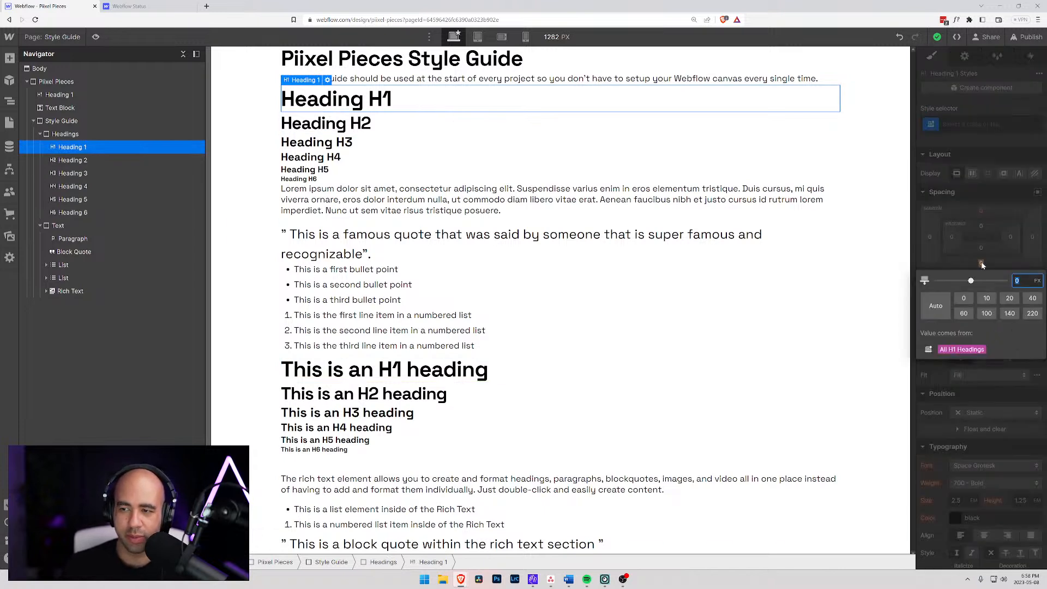
text(.5rem)
key(Return)
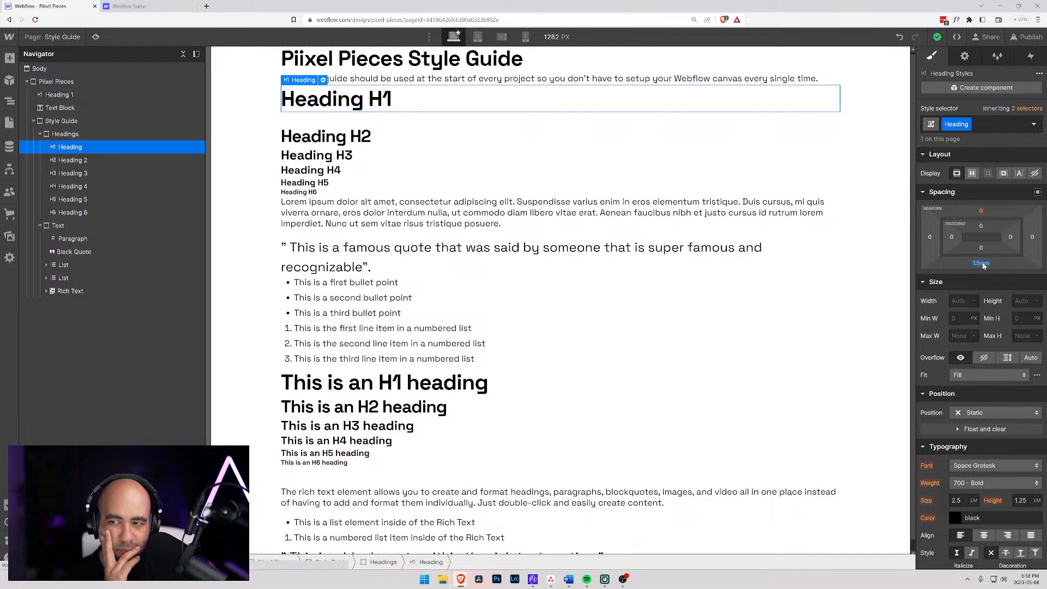
- Reset the bottom margin of the "Heading H1" sample and collapse the Headings and Text blocks
alt+click(981, 264)
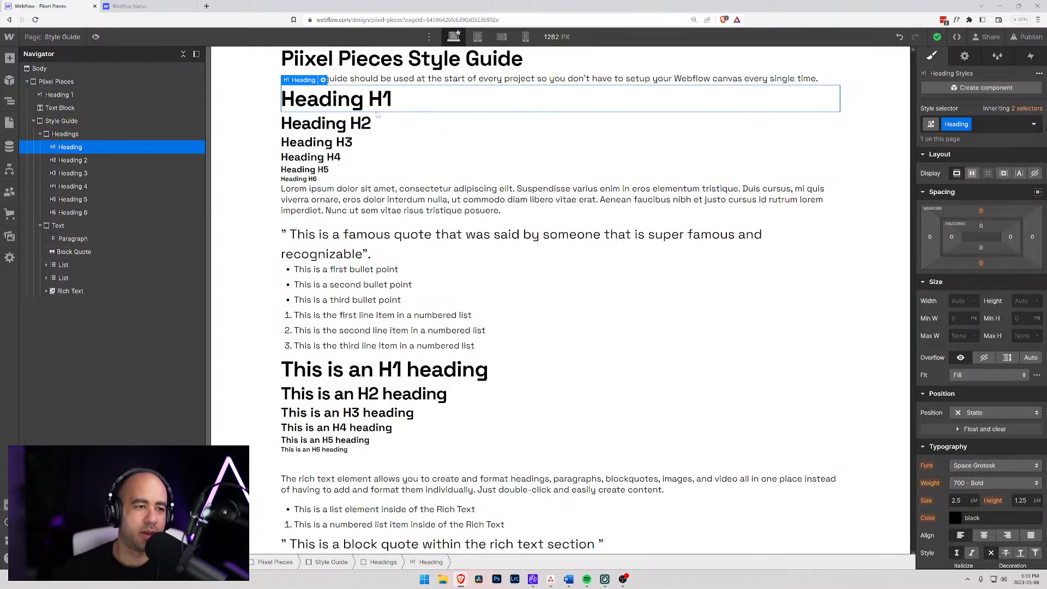
click(42, 135)
click(40, 148)
- Add a div block inside the Style Guide block, below the Text block, and give it the class "Utility"
click(49, 126)
key(ctrl+e)
text(div)
key(Return)
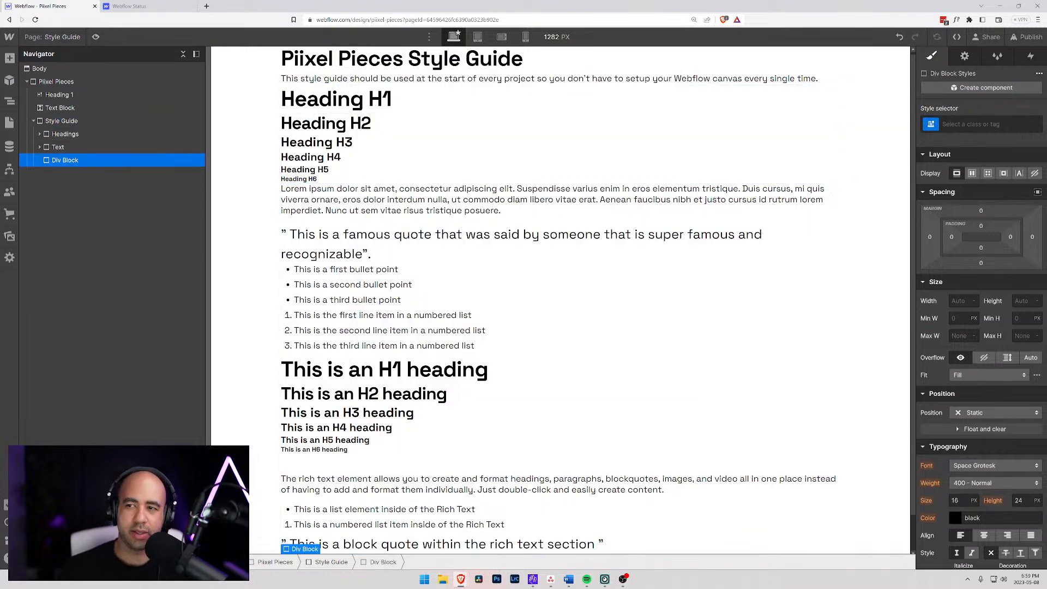
key(ctrl+Return)
text(Utility)
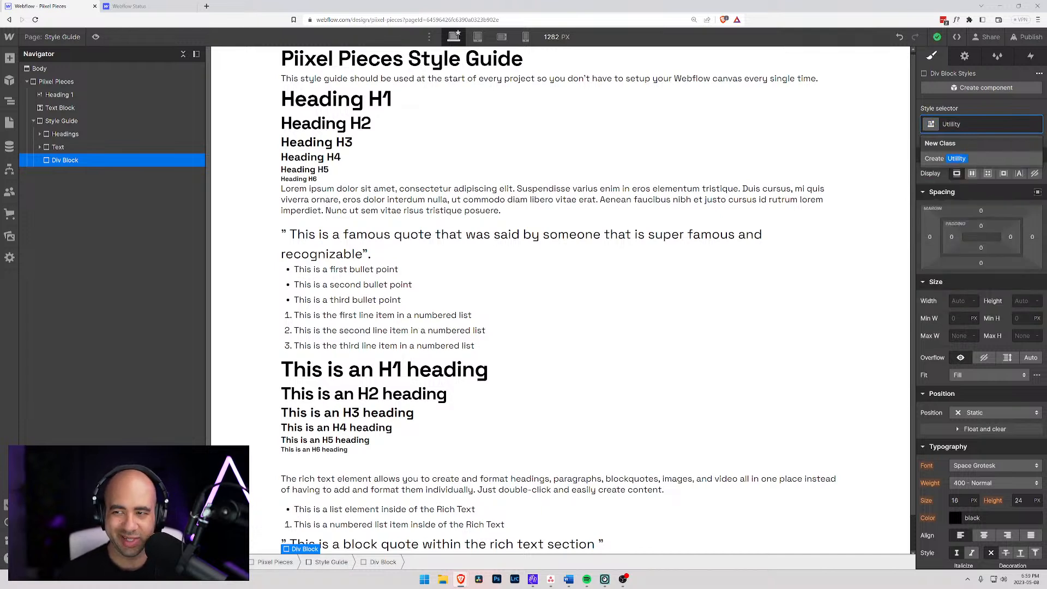
key(Return)
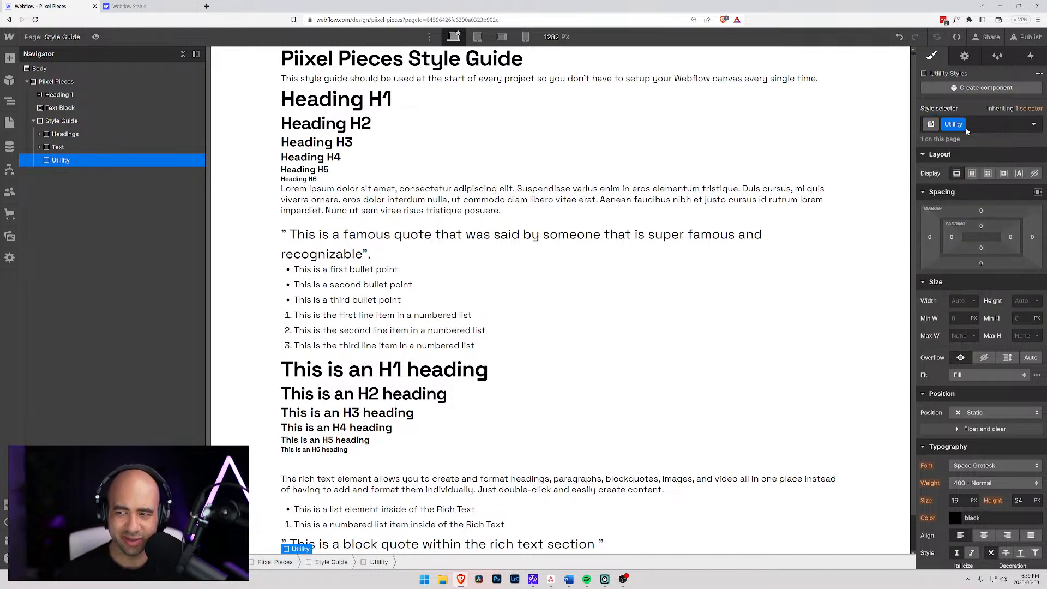
- Add a div block inside the Utility block and expand Utility to show it
key(ctrl+e)
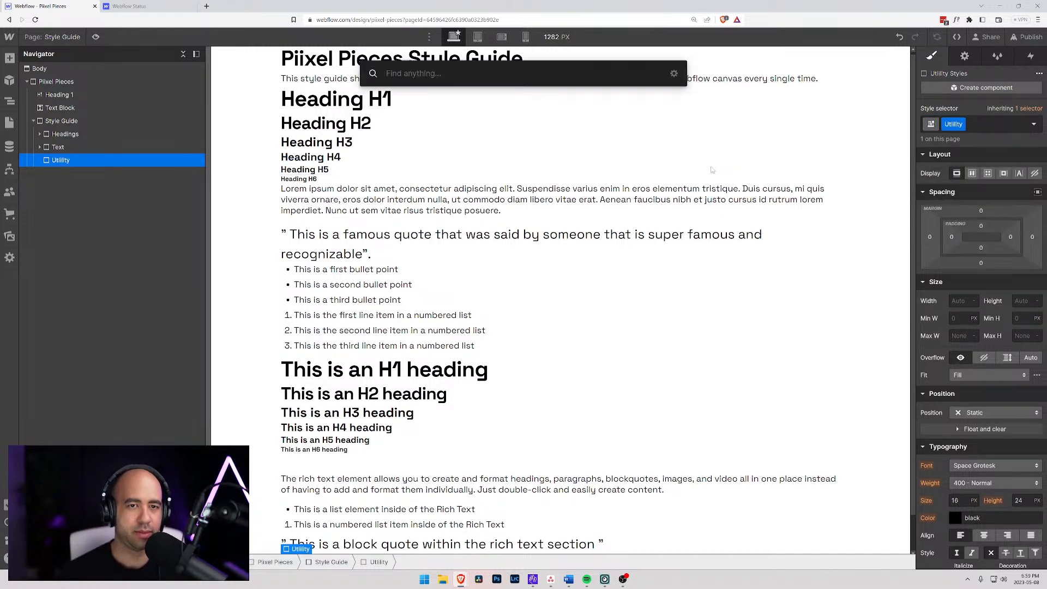
text(div)
key(Return)
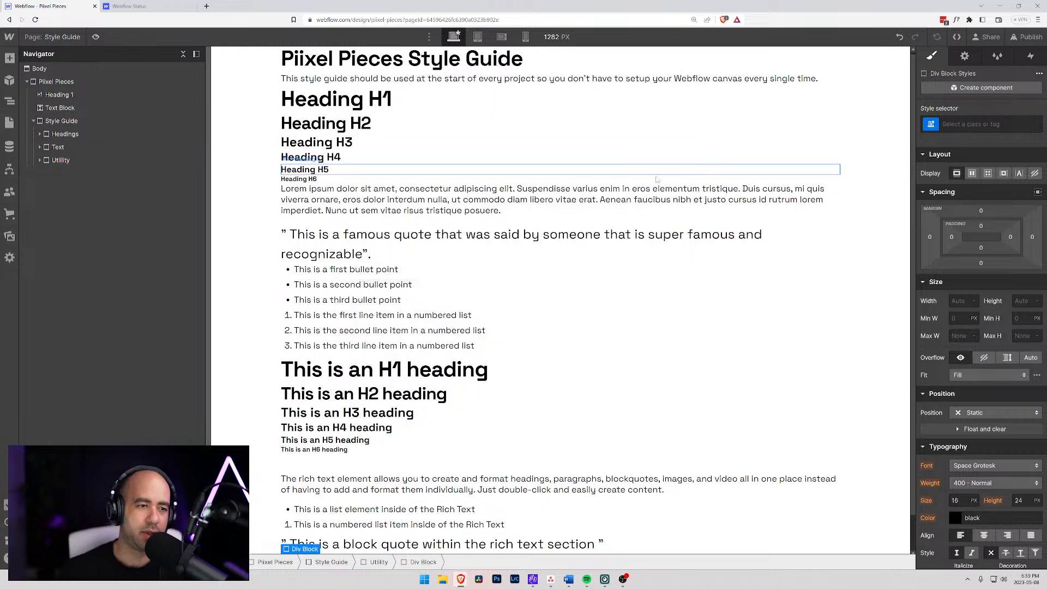
click(40, 160)
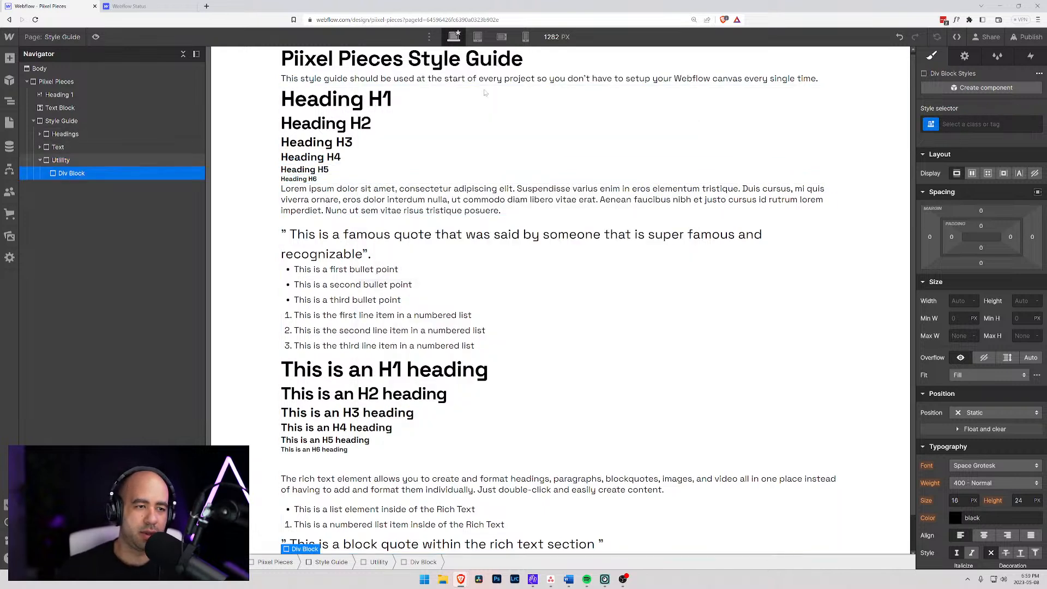
key(ctrl+Return)
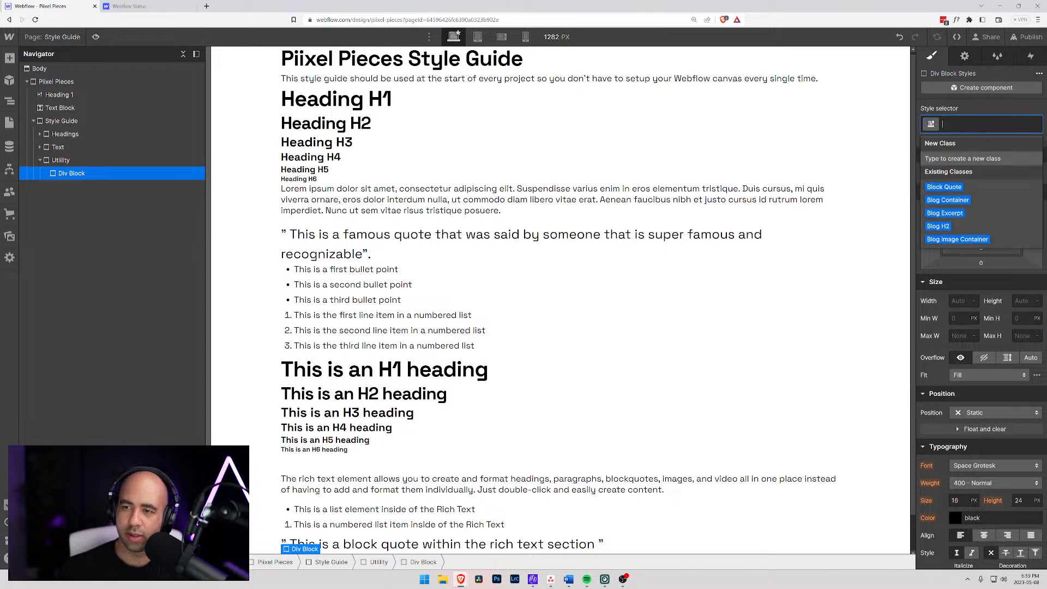
text(Margin)
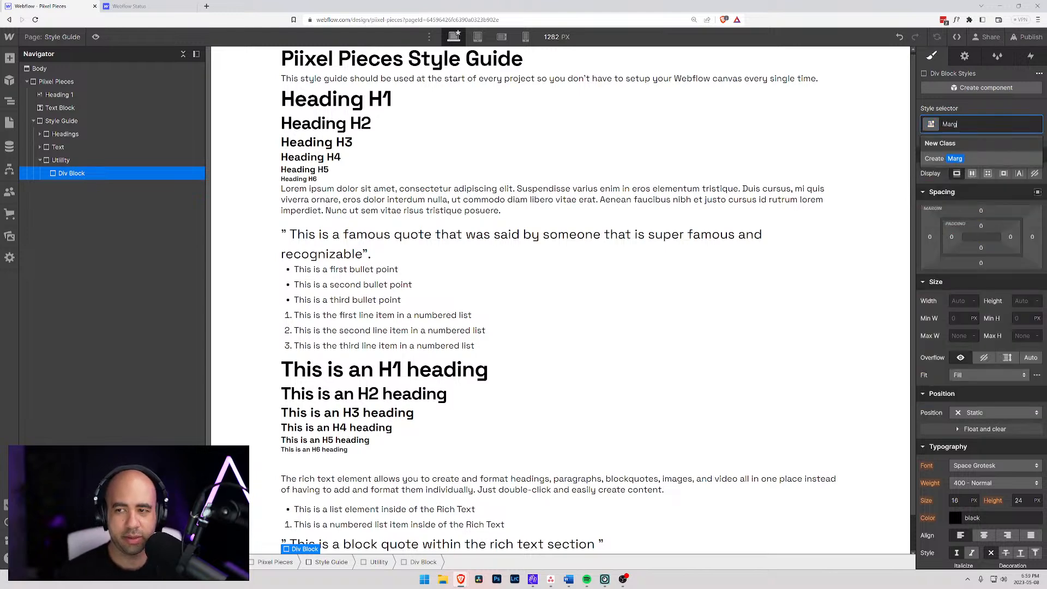
key(BackSpace)
key(BackSpace)
key(BackSpace)
key(BackSpace)
key(BackSpace)
text(Margin BOtt)
key(BackSpace)
key(BackSpace)
key(BackSpace)
key(BackSpace)
key(BackSpace)
key(BackSpace)
key(BackSpace)
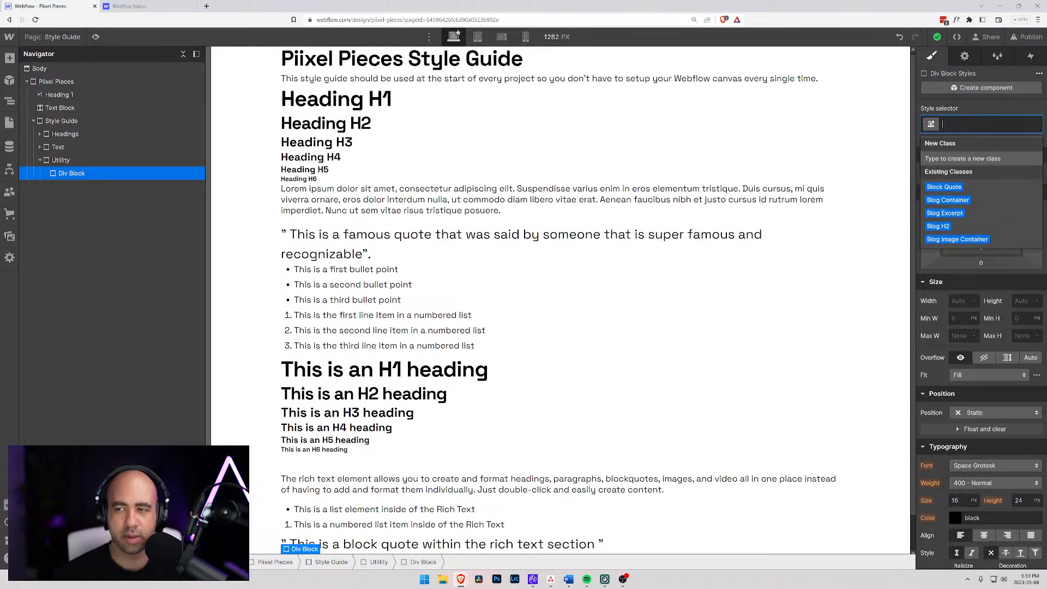
text(Bottom 0)
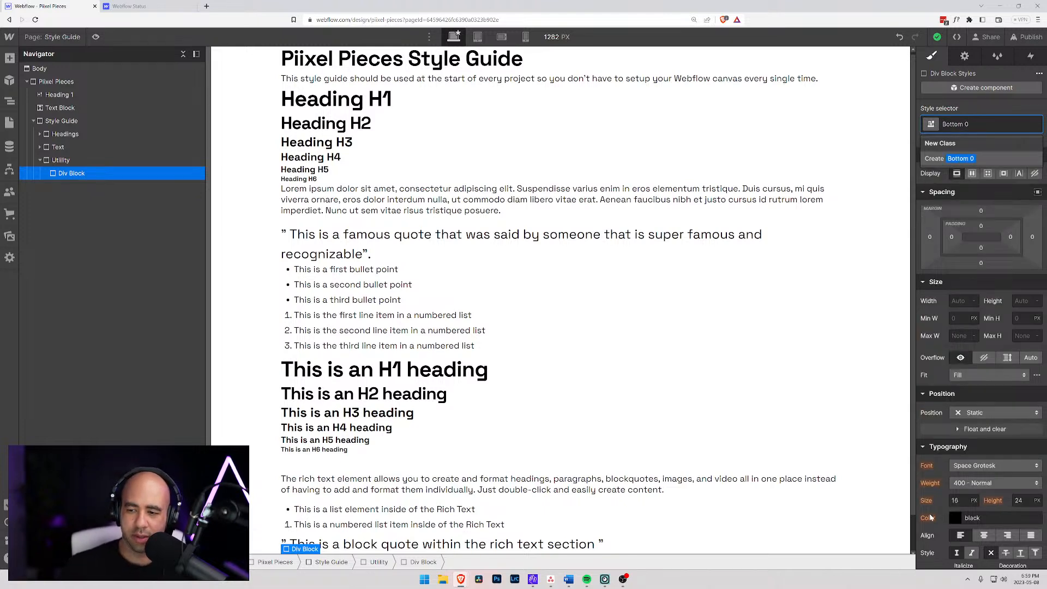
click(981, 264)
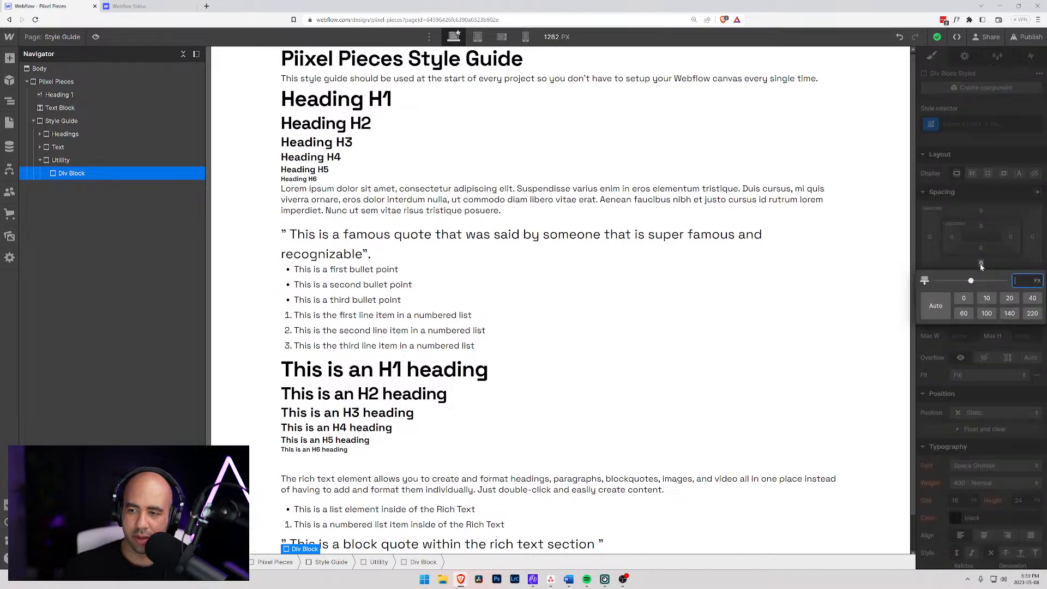
click(963, 298)
click(989, 153)
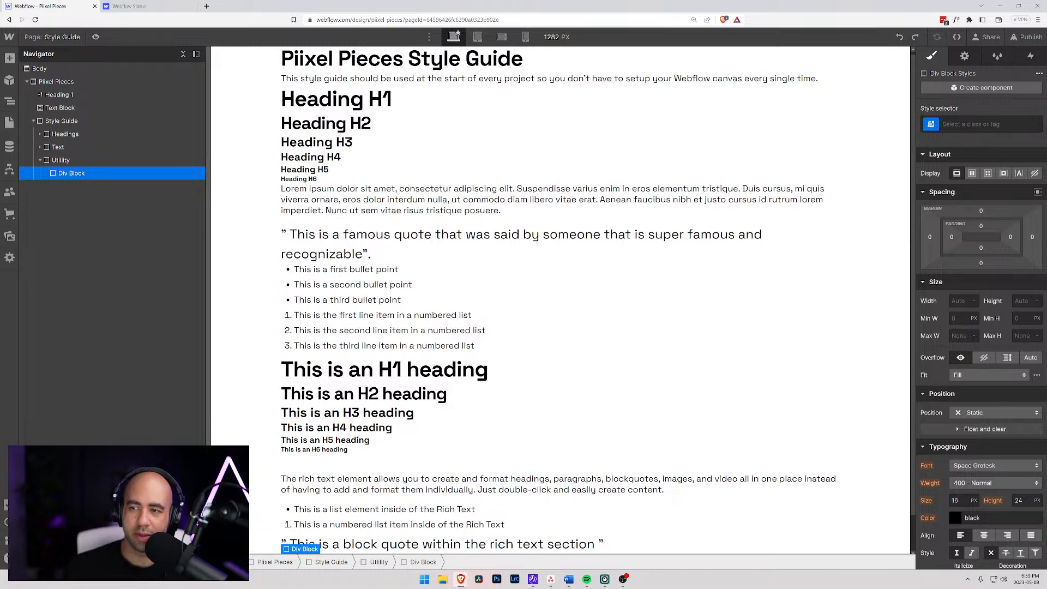
- Create the class "Bottom 0" on the div block inside Utility and set its bottom margin to 0
click(965, 127)
key(BackSpace)
text(Bottom 0)
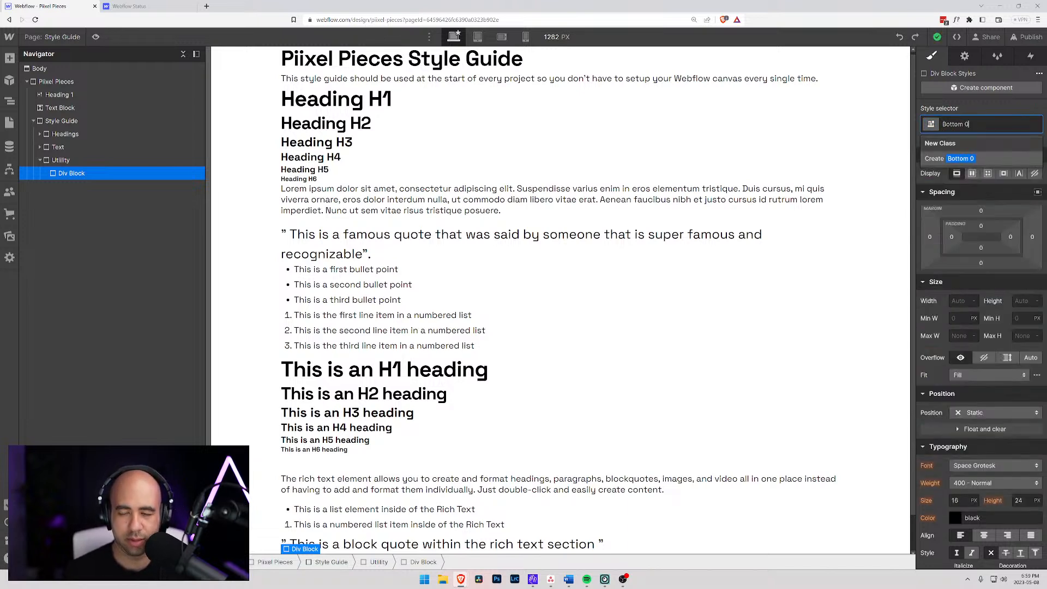
key(Return)
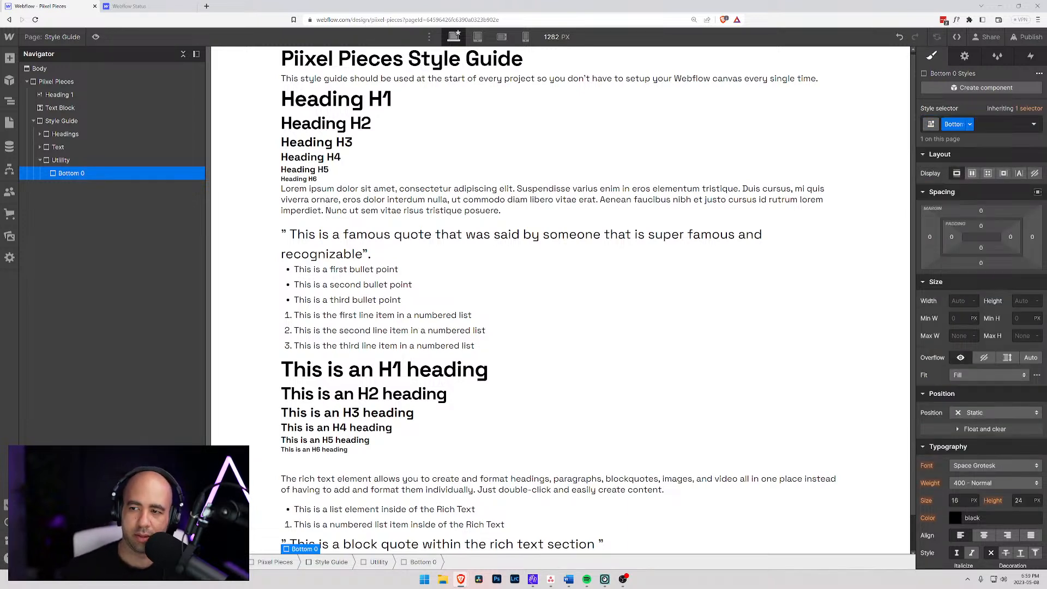
click(981, 265)
click(962, 299)
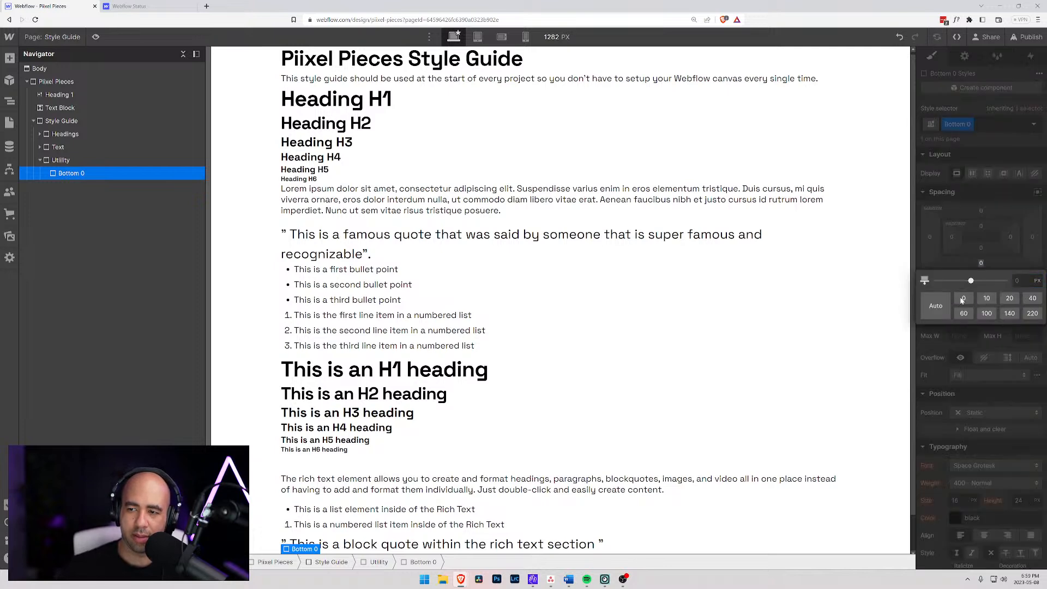
click(987, 193)
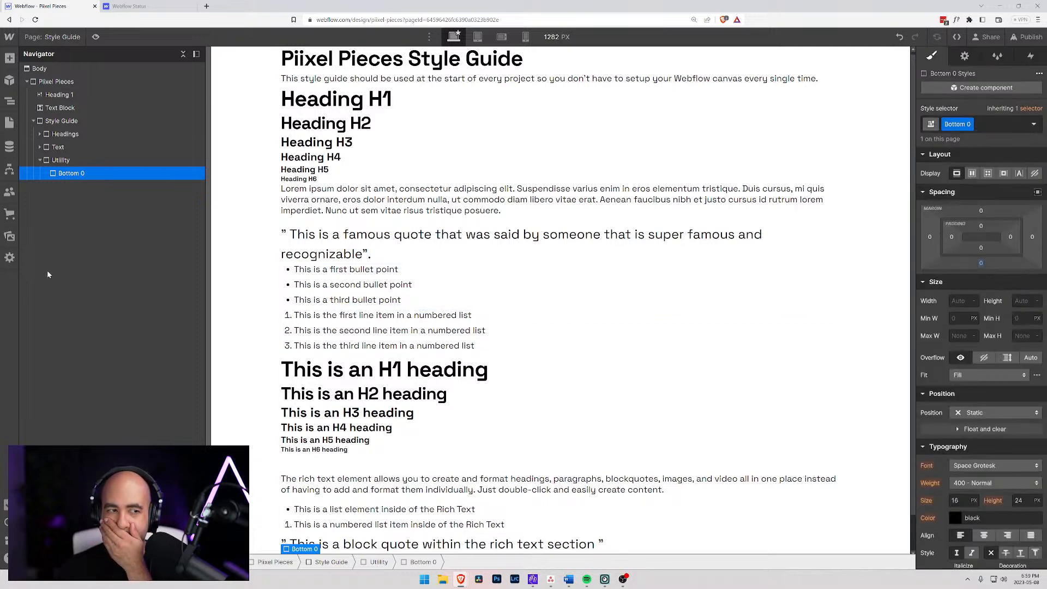
- Add another div block and place it in the Utility block directly below Bottom 0, at the same level
click(61, 161)
click(68, 172)
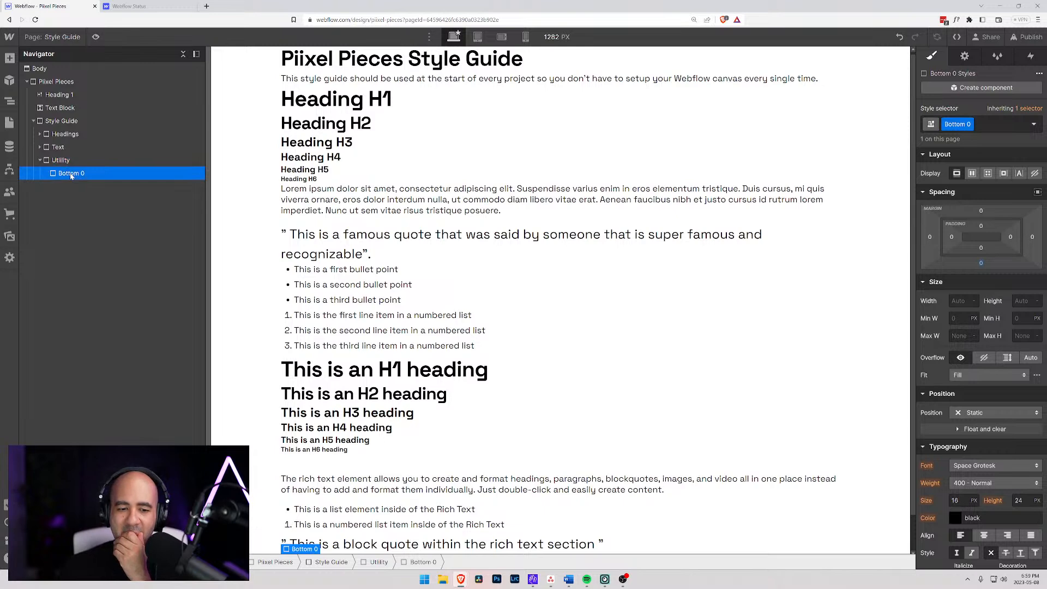
scroll(352, 336, down, 1)
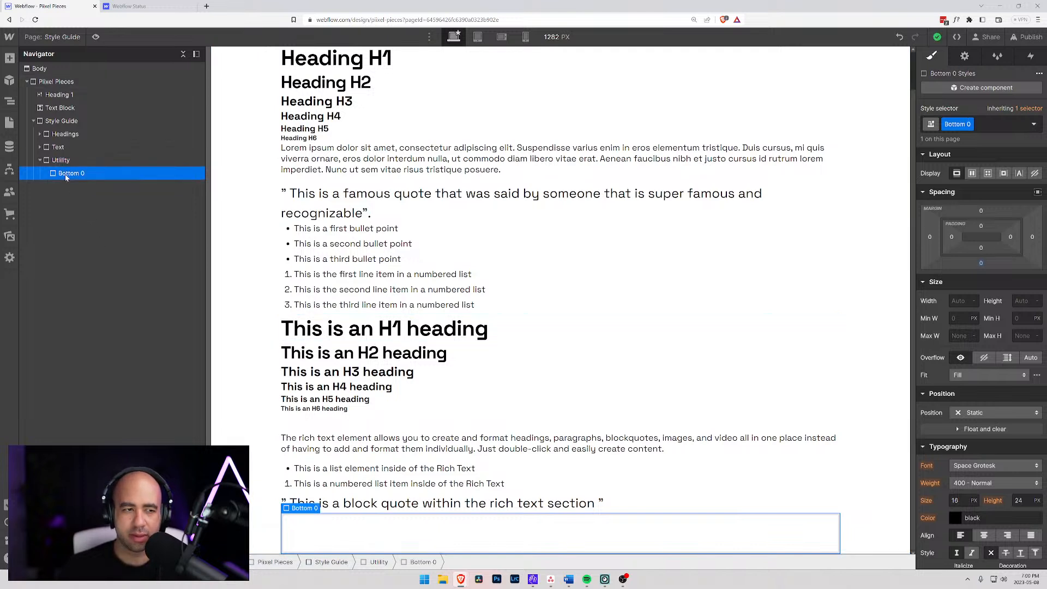
key(ctrl+k)
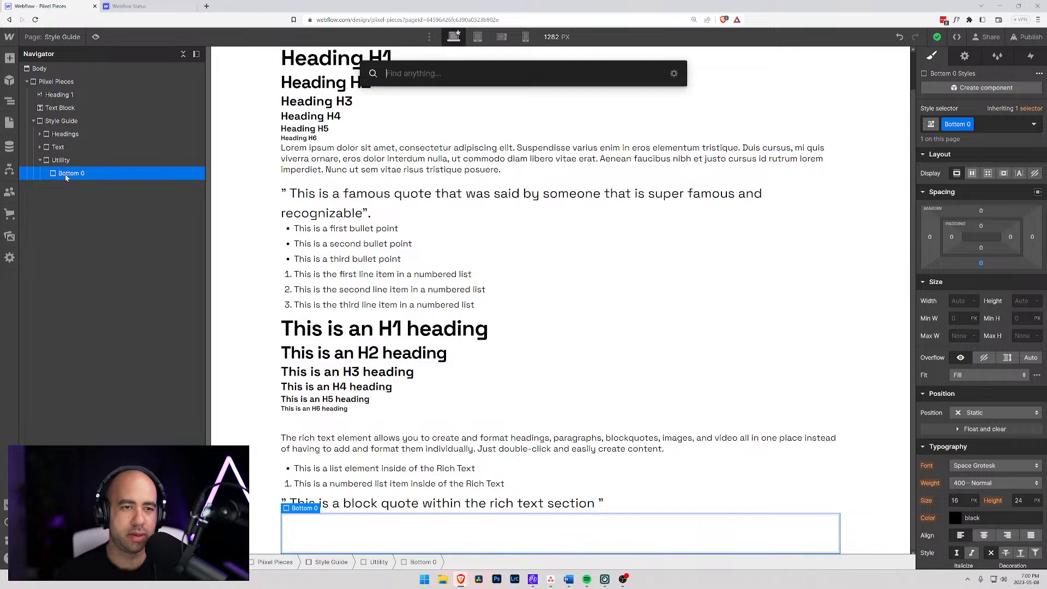
text(div)
key(Return)
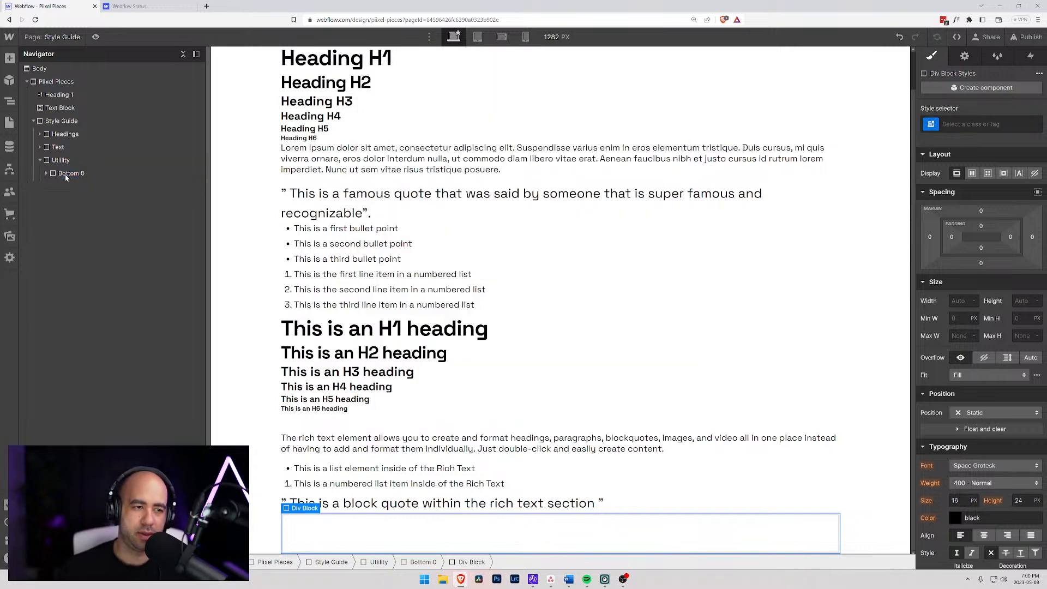
click(47, 173)
mouse_move(58, 183)
mouse_down()
mouse_move(53, 174)
mouse_move(55, 187)
mouse_move(41, 197)
mouse_move(55, 186)
mouse_up()
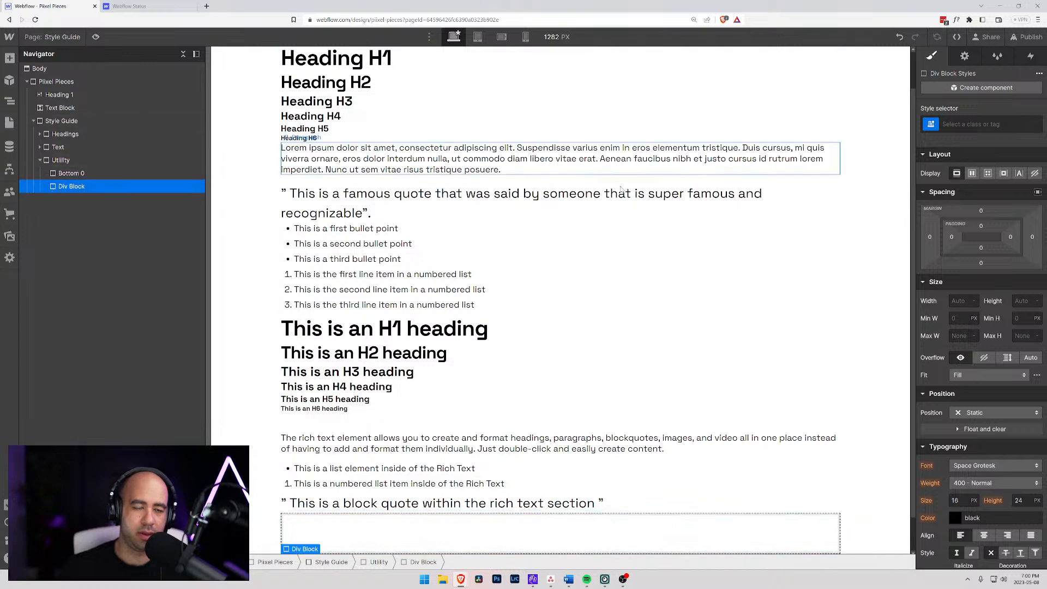
- Create the class "Bottom 1" on the new div block in Utility and set its bottom margin to 1rem
key(ctrl+Return)
text(Bottomn)
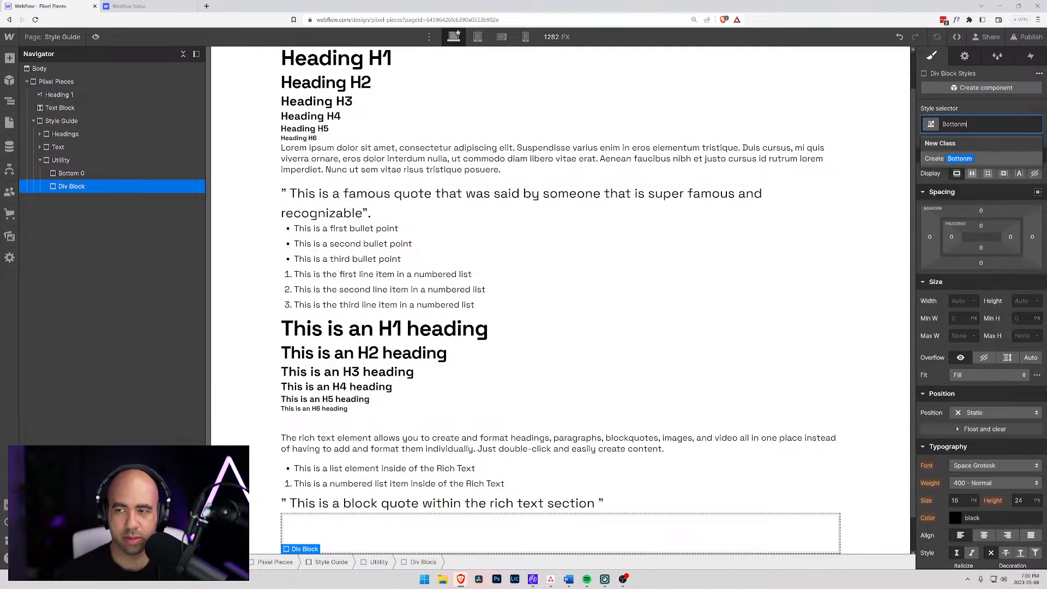
key(BackSpace)
key(BackSpace)
text(m 1)
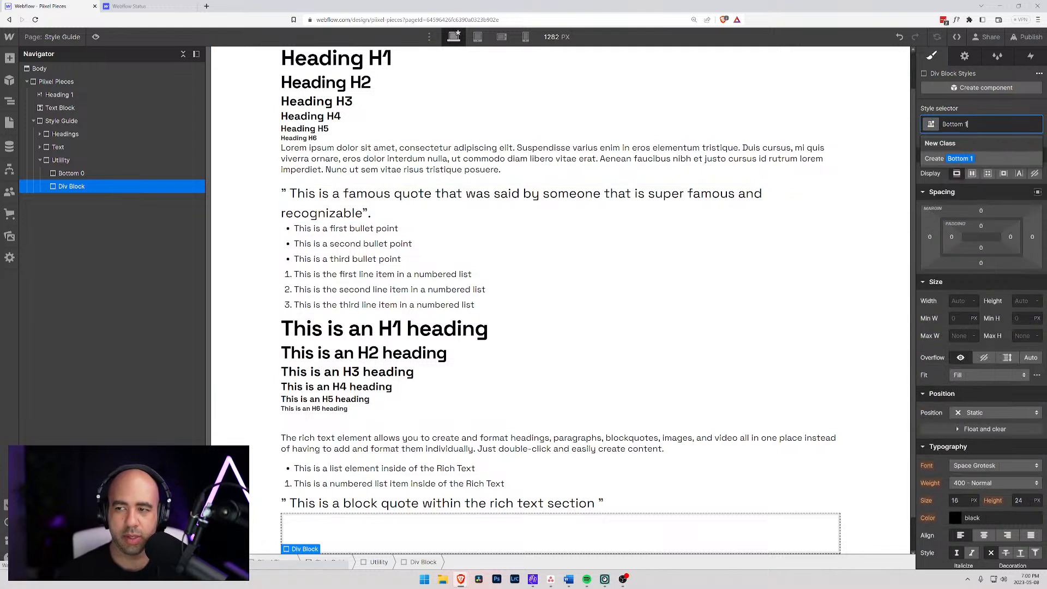
key(Return)
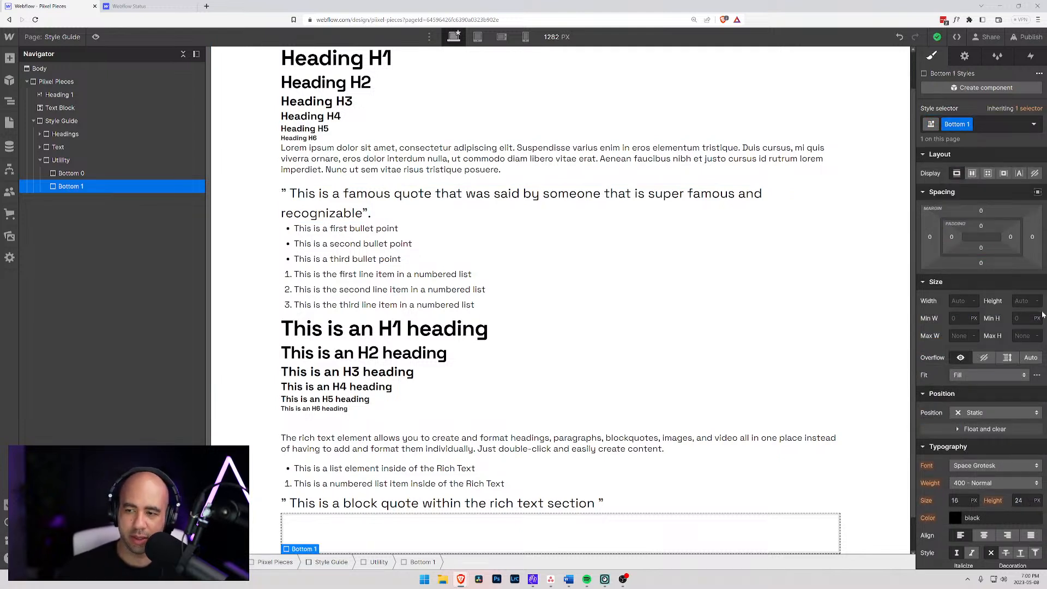
click(979, 264)
text(1rem)
key(Return)
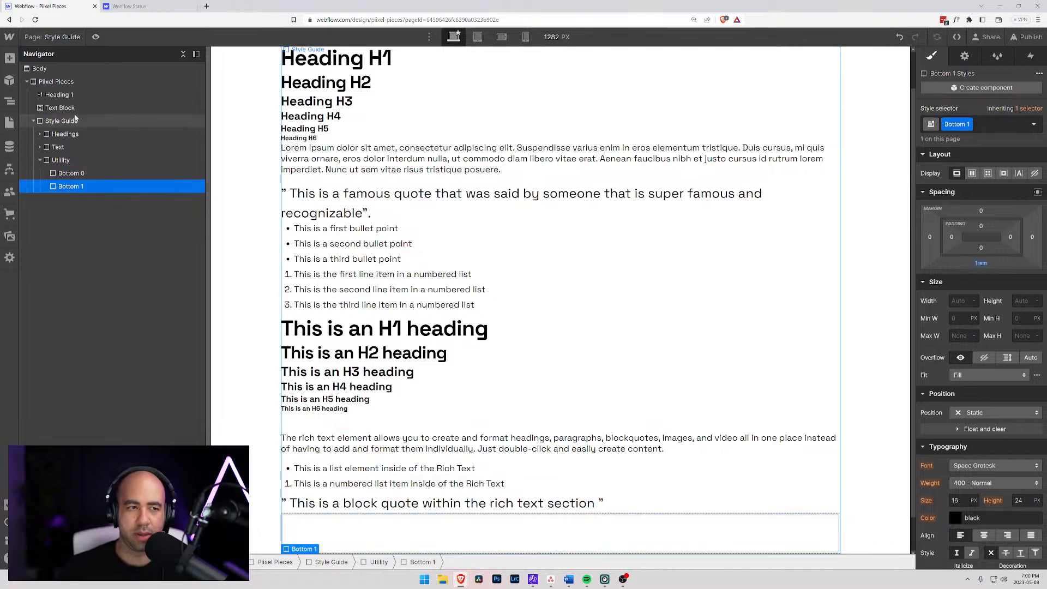
- Apply "Bottom 1" as a combo class to the "Heading H1" sample in the Headings block
click(56, 94)
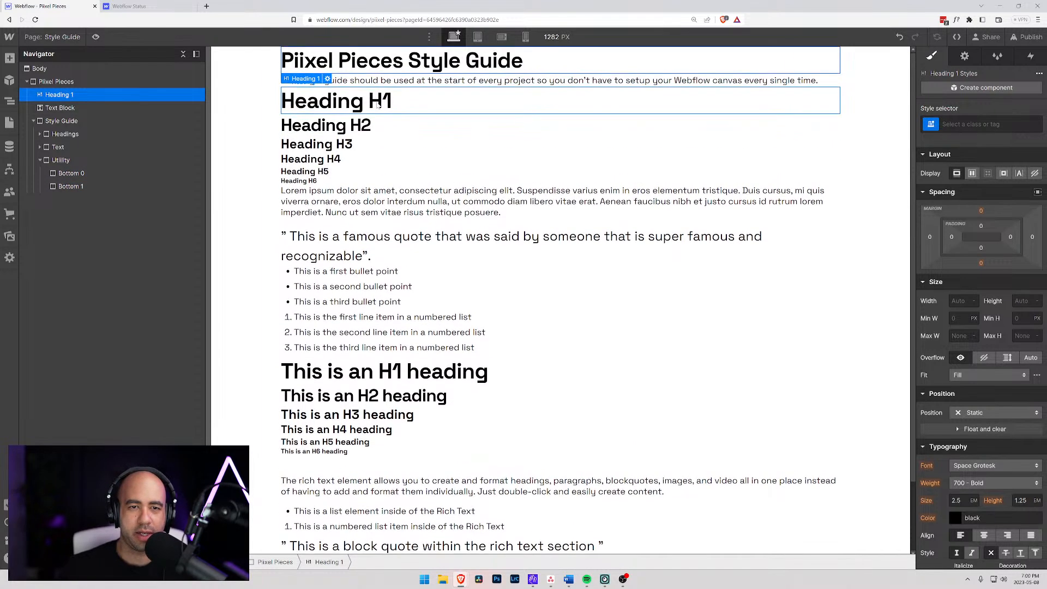
click(431, 103)
click(992, 124)
text(Bo)
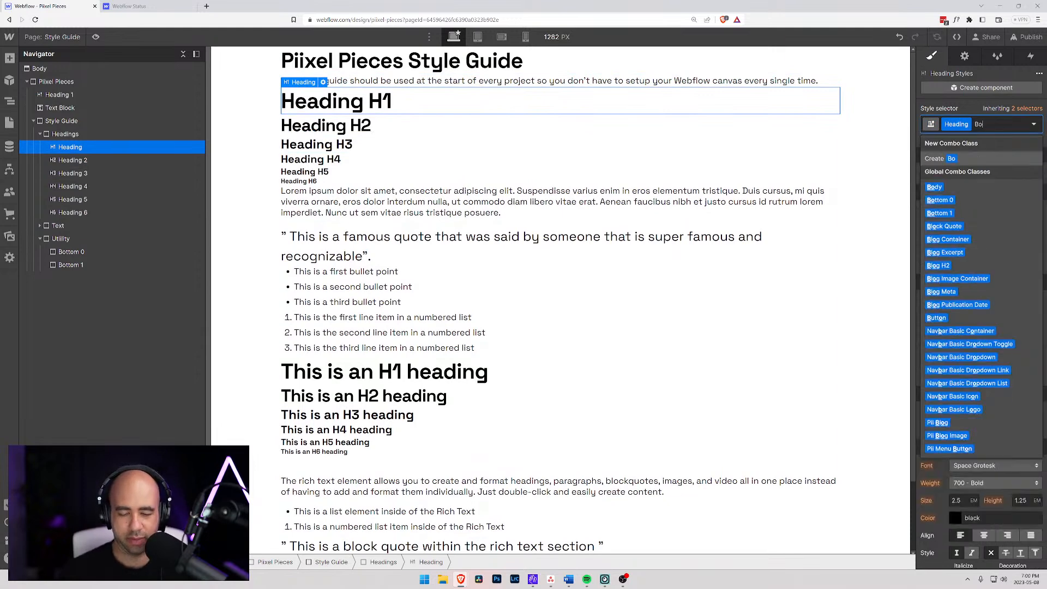
text(ttom 1)
key(Return)
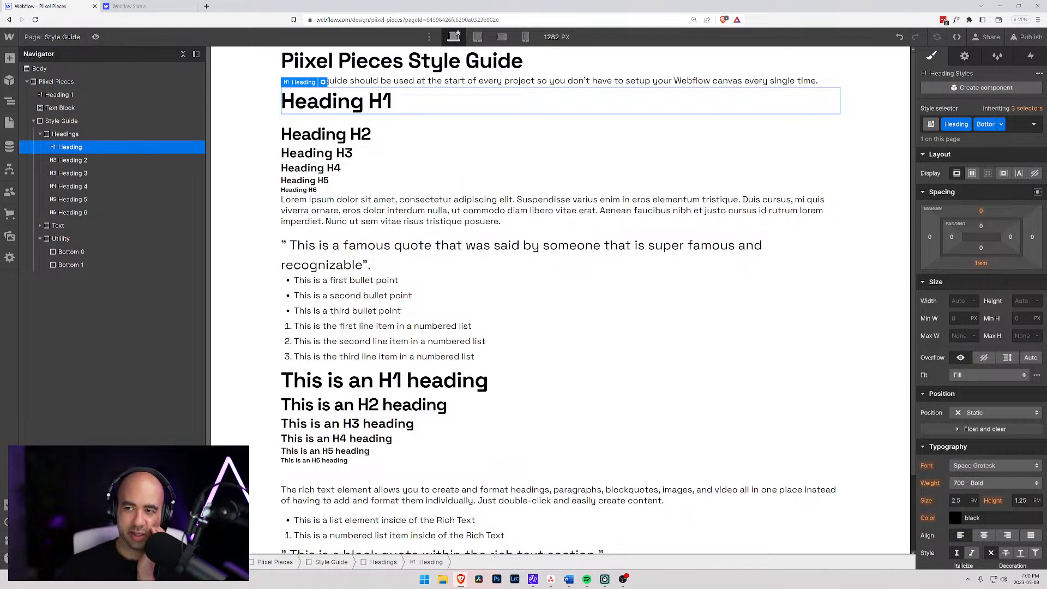
click(1001, 124)
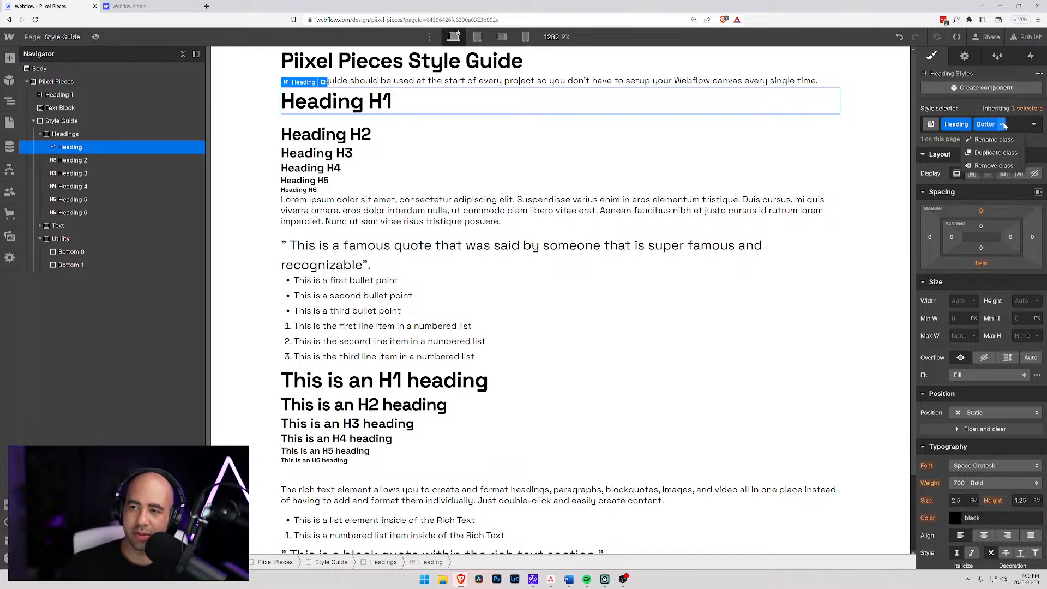
click(1010, 124)
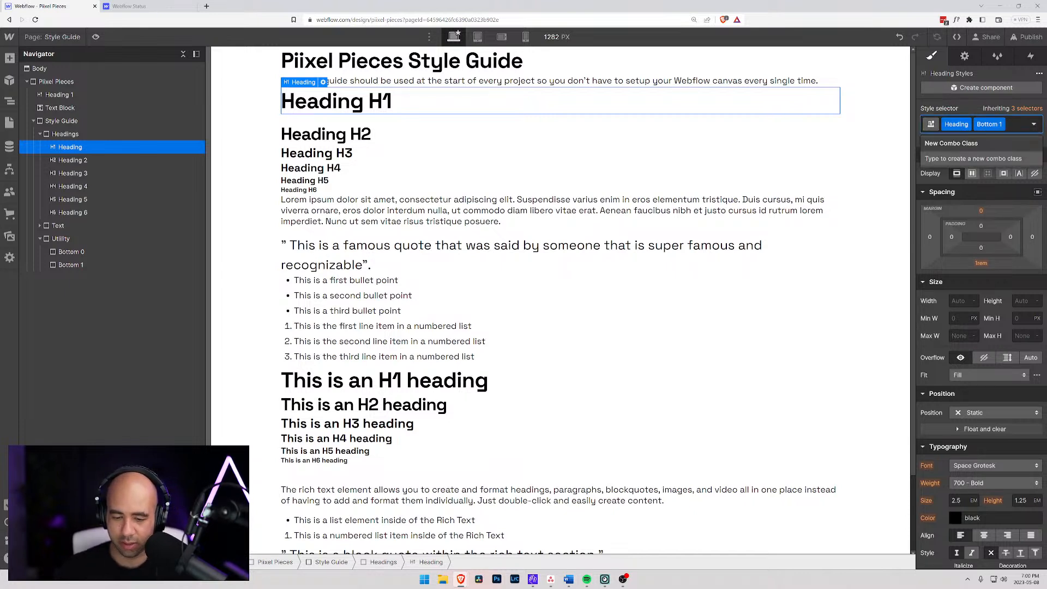
- Add a third div block and place it in the Utility block directly below Bottom 1, at the same level
click(69, 252)
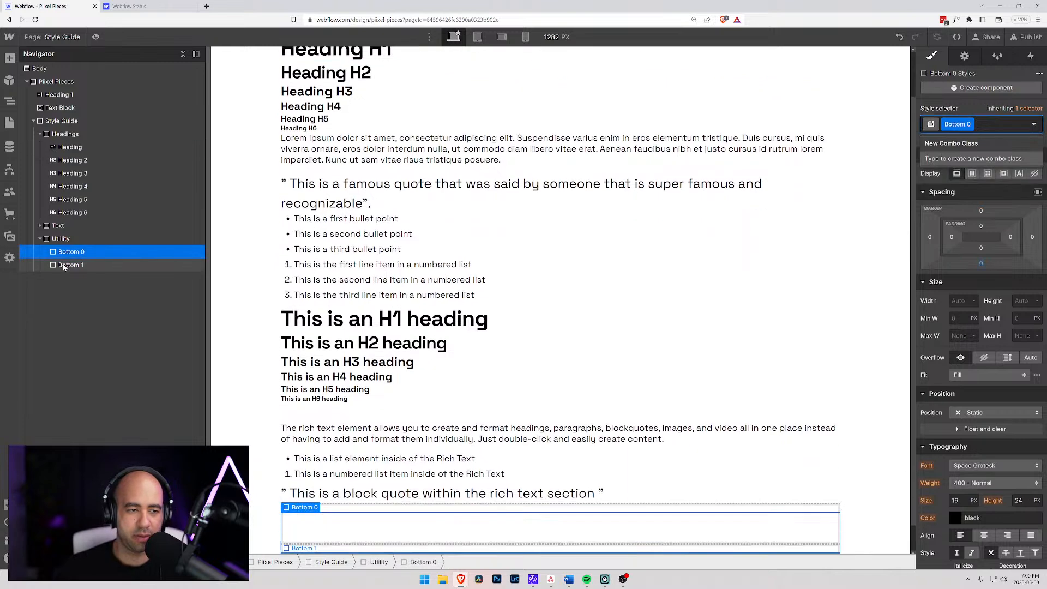
click(64, 266)
text(This is an H1 heading)
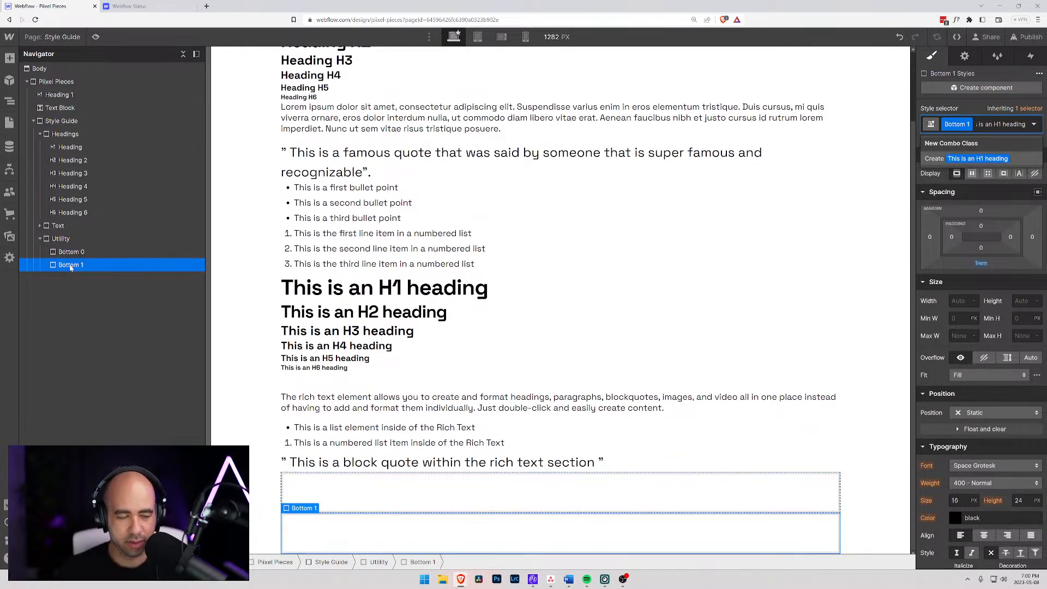
key(ctrl+k)
text(di)
key(Return)
click(47, 265)
mouse_move(59, 277)
mouse_down()
mouse_move(60, 260)
mouse_move(57, 279)
mouse_up()
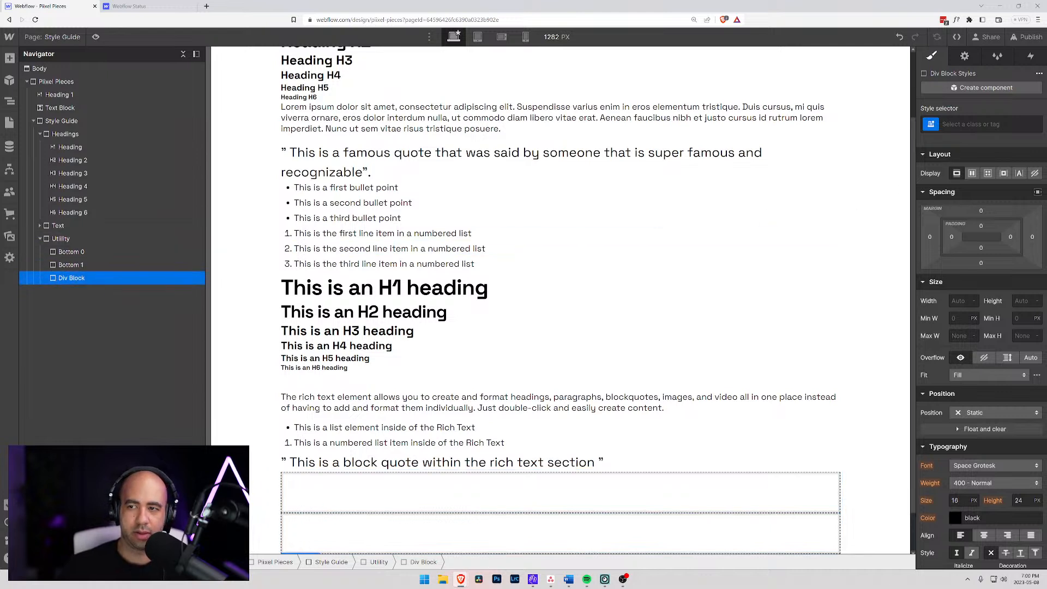
- Create the class "Bottom 2" on the new div block in Utility and set its bottom margin to 2rem
key(ctrl+Return)
text(Bottom )
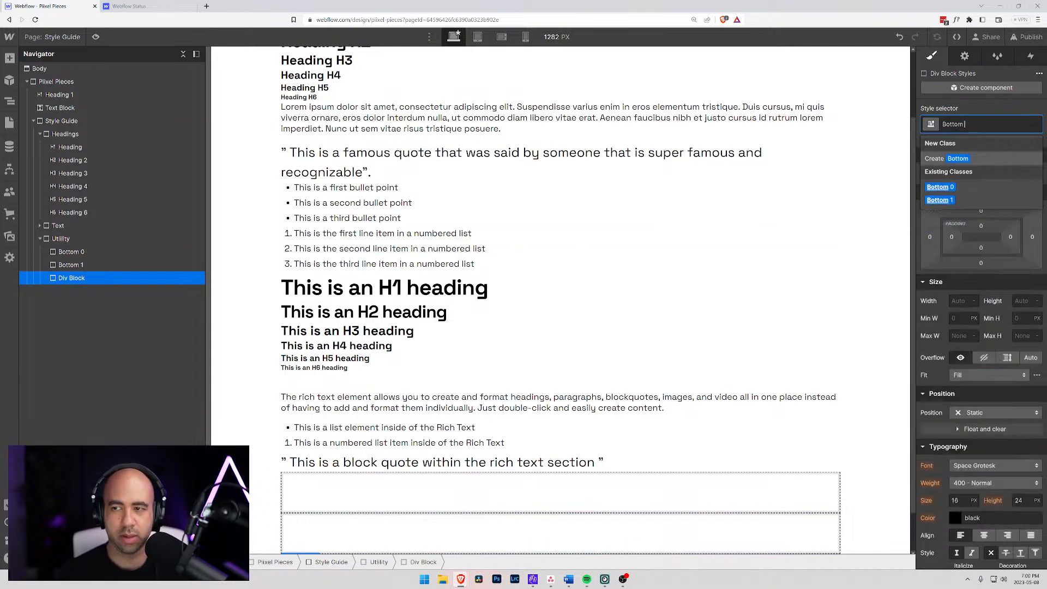
text(2)
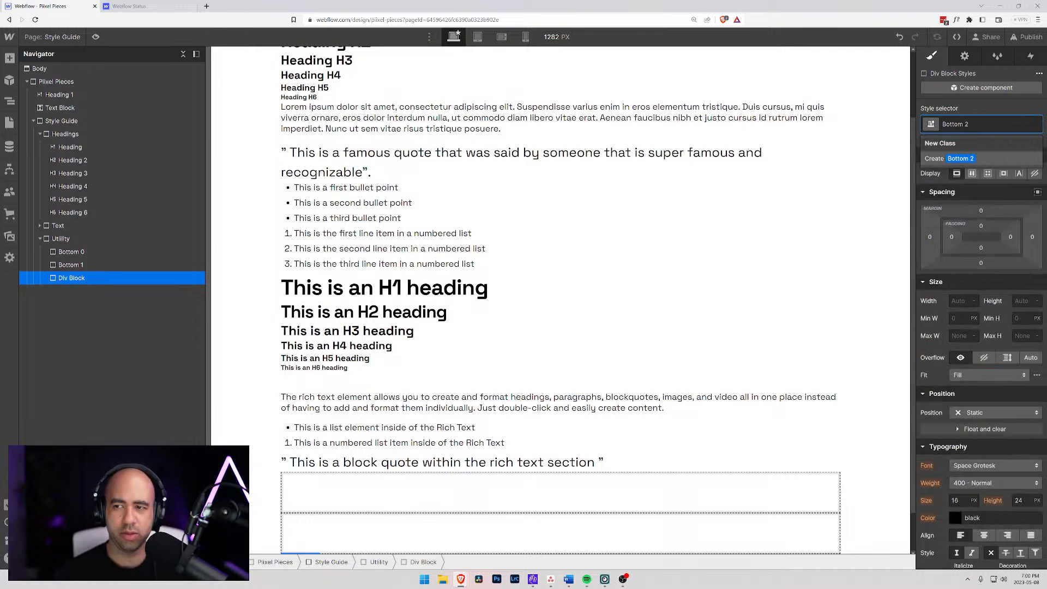
key(Return)
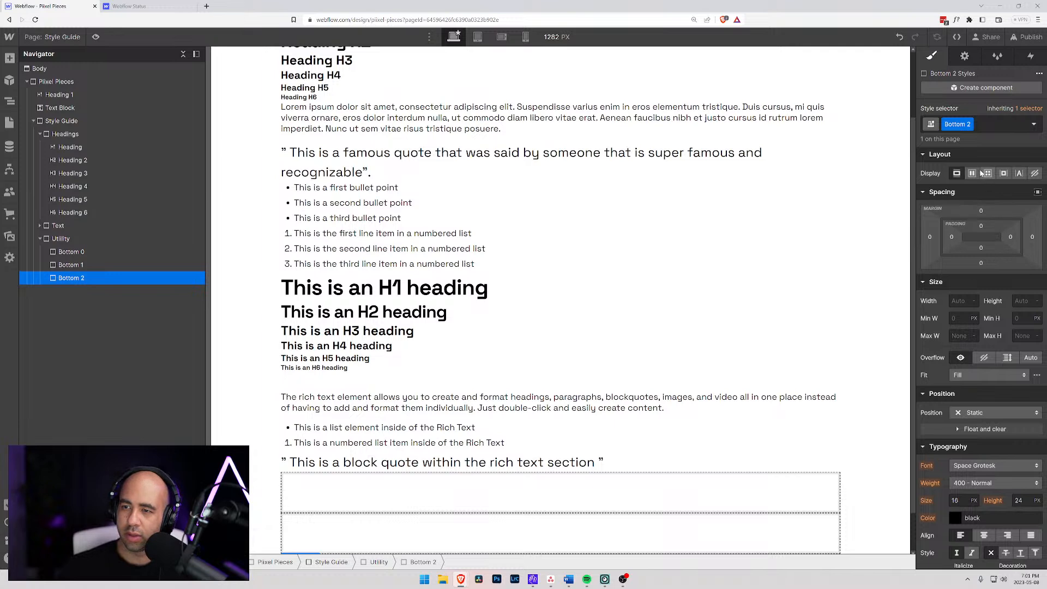
click(981, 263)
text(2rem)
key(Return)
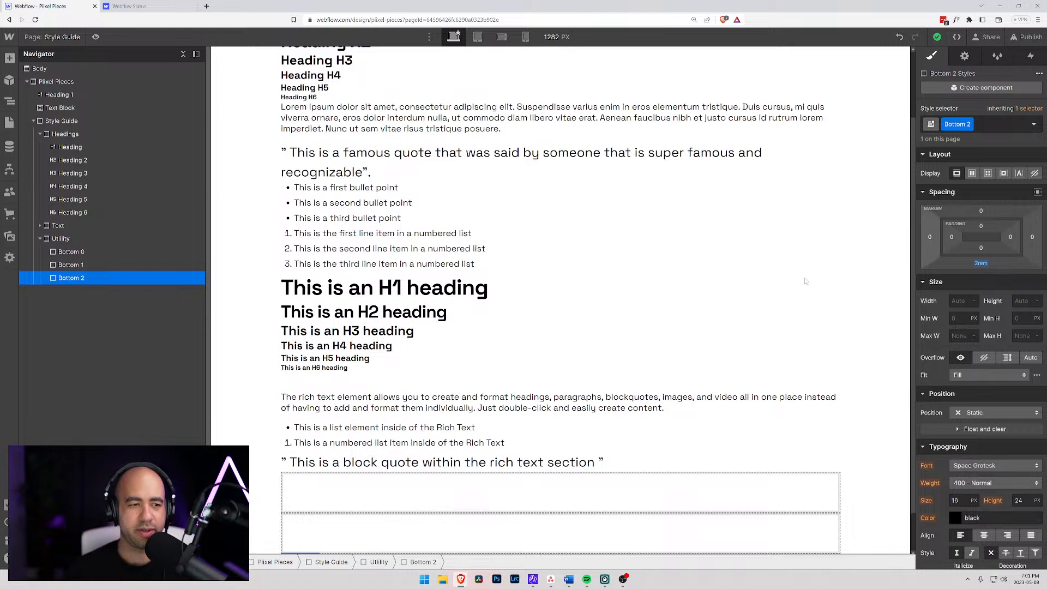
click(53, 227)
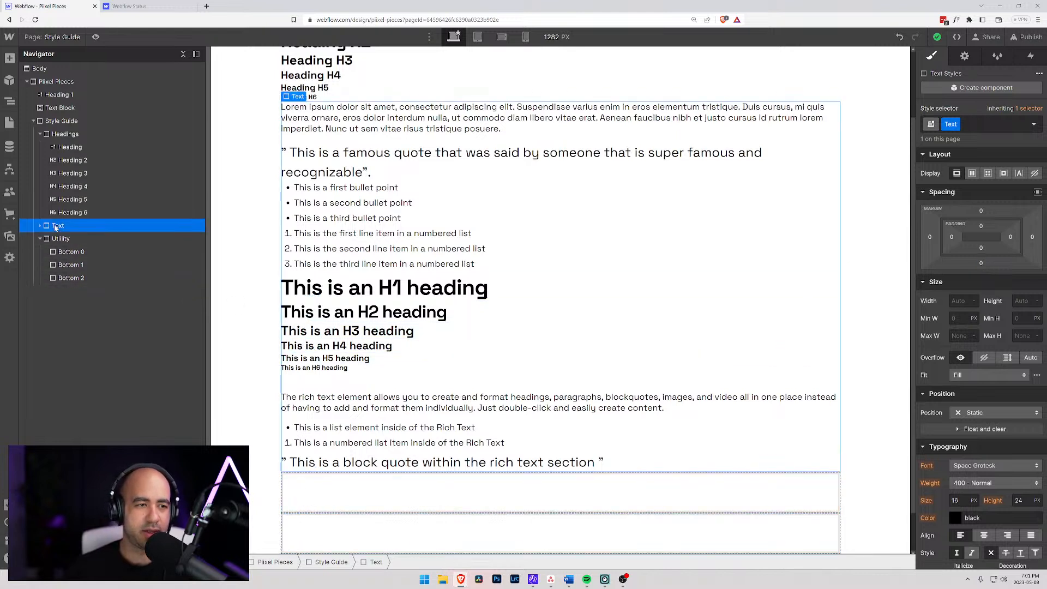
click(38, 225)
click(39, 226)
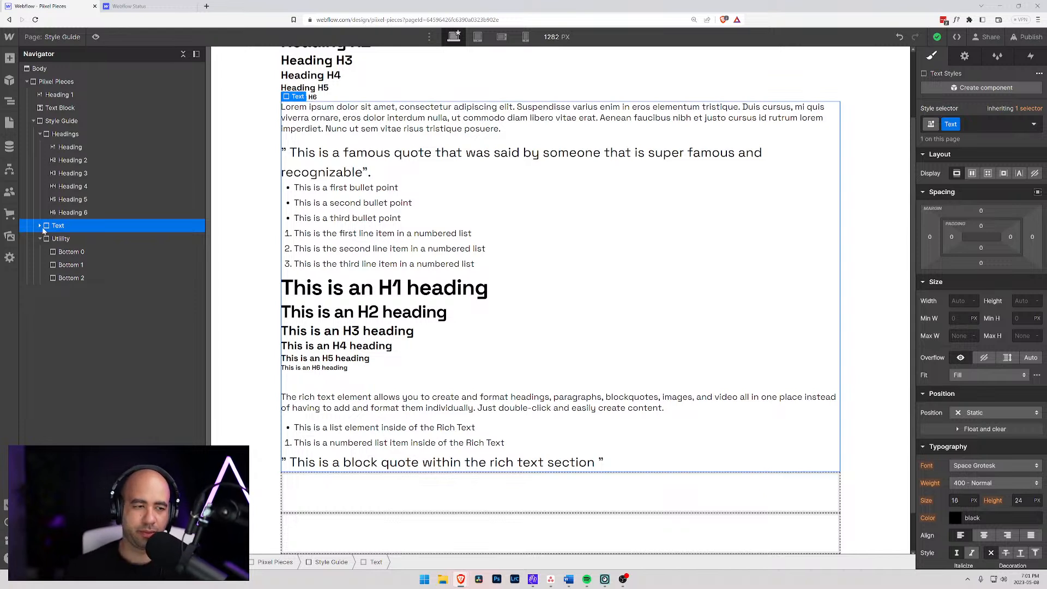
click(39, 226)
click(40, 226)
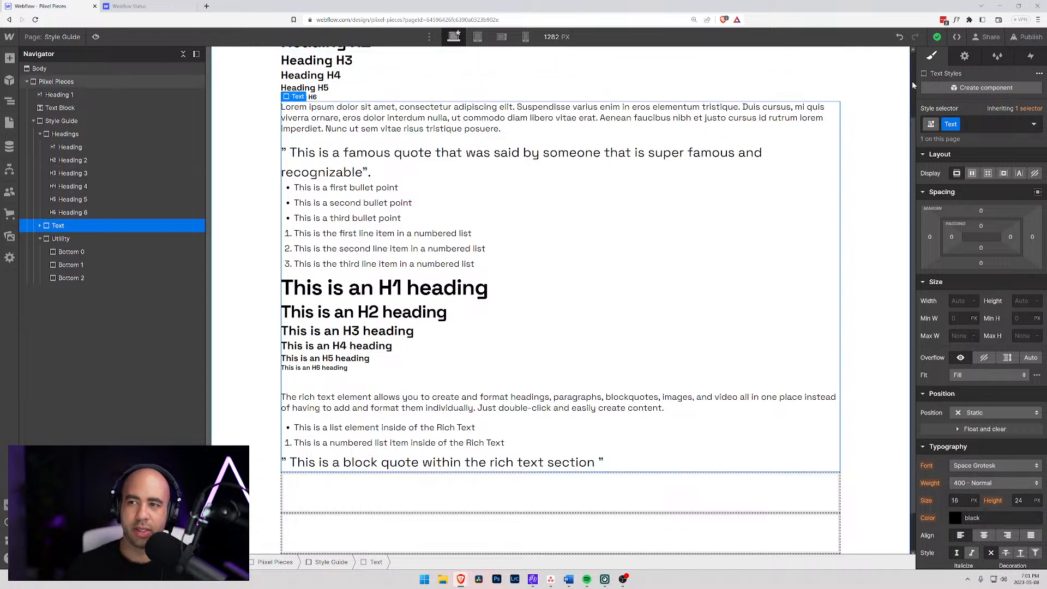
- Add a div block inside Style Guide, directly below the Utility block, and give it the new class "Typography"
click(40, 135)
click(47, 121)
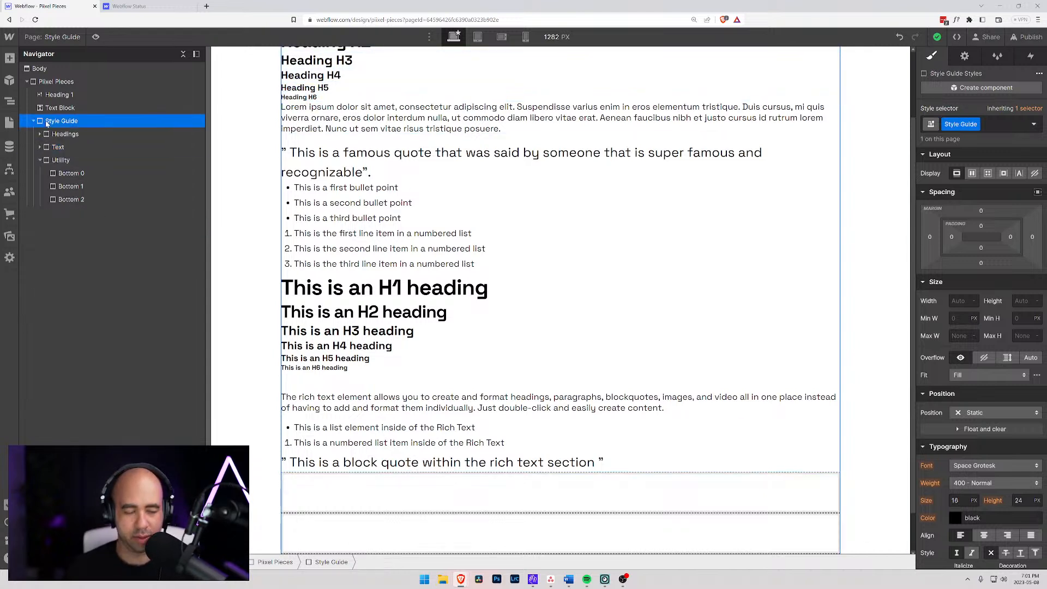
key(ctrl+e)
text(div)
key(Return)
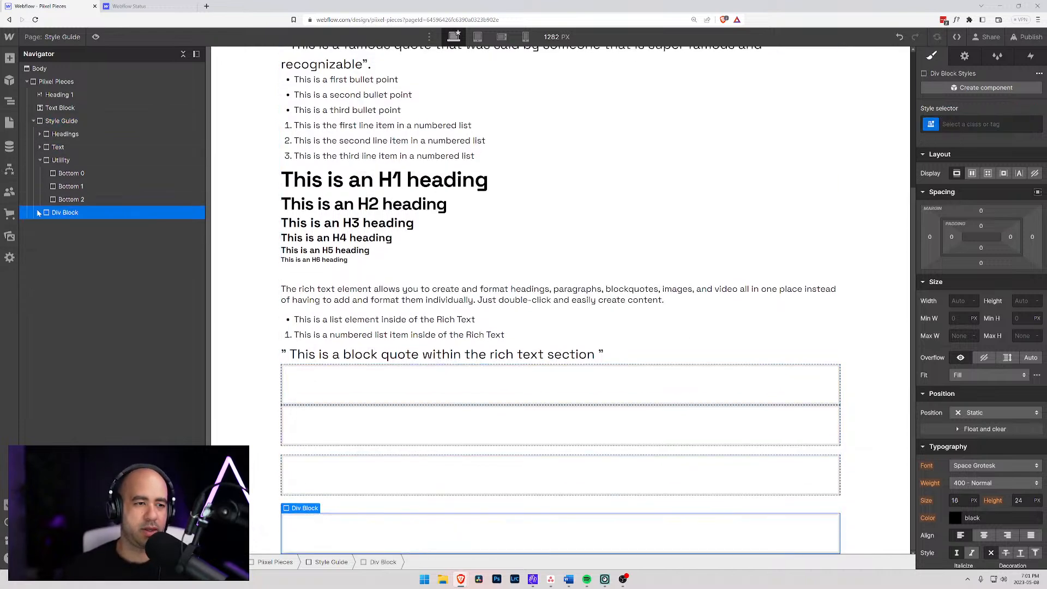
key(ctrl+Return)
text(Typog)
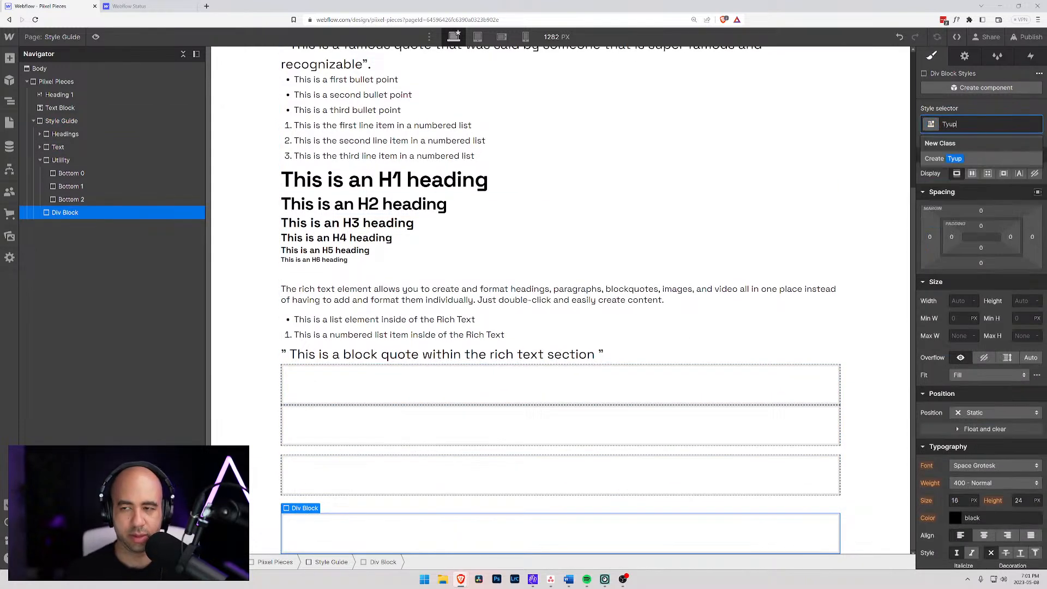
text(raphy)
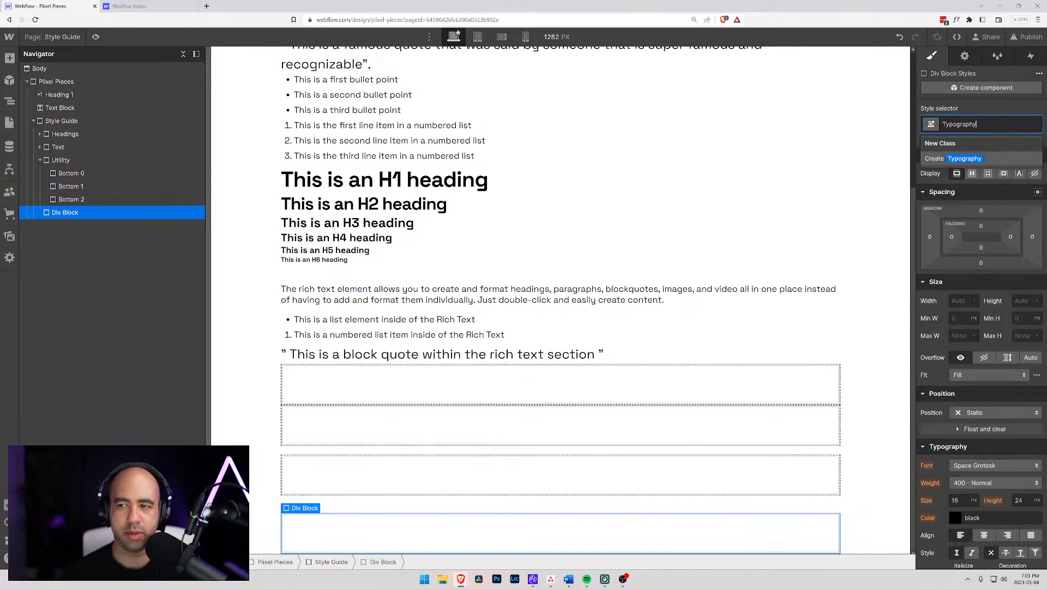
key(Return)
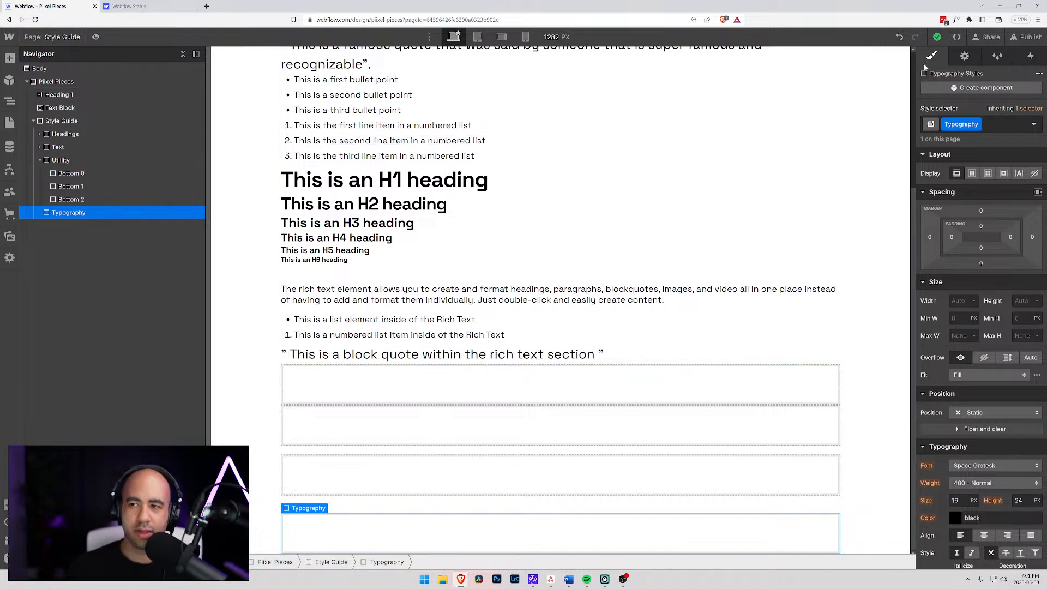
- Add a div block at the end of Piixel Pieces and move Typography out of Style Guide to the level directly above it
click(47, 83)
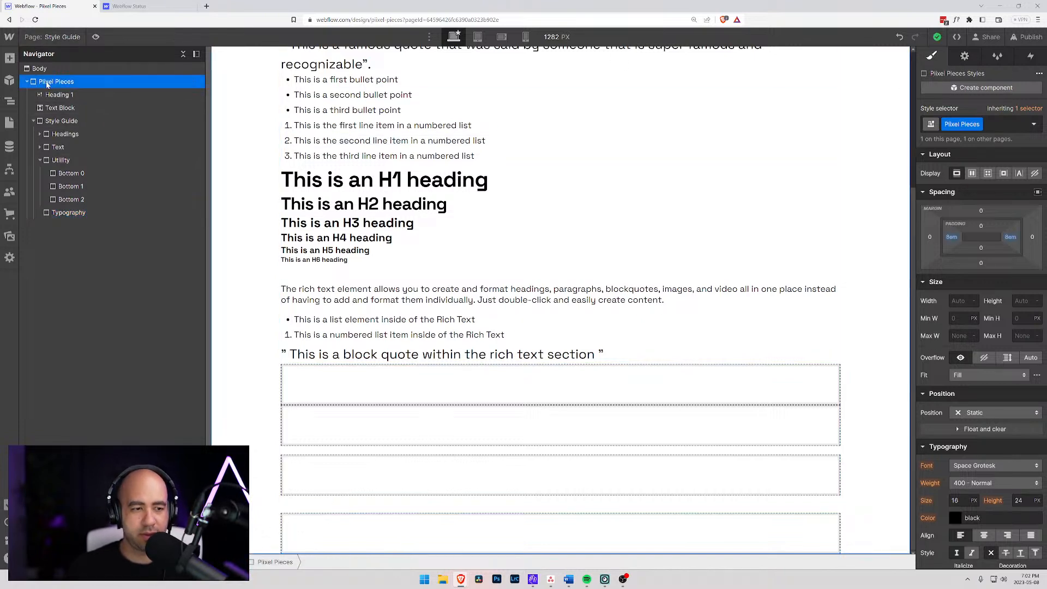
key(ctrl+e)
text(div)
key(Return)
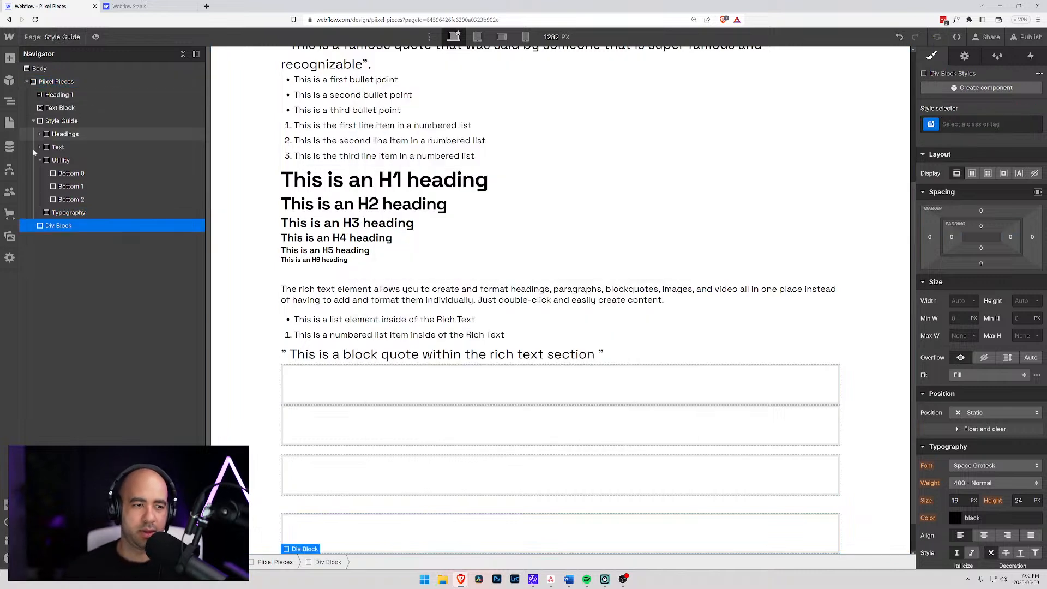
mouse_move(47, 216)
mouse_down()
mouse_move(42, 226)
mouse_move(41, 214)
mouse_up()
- Create the class "Colours" on the unnamed div block below Typography
click(43, 225)
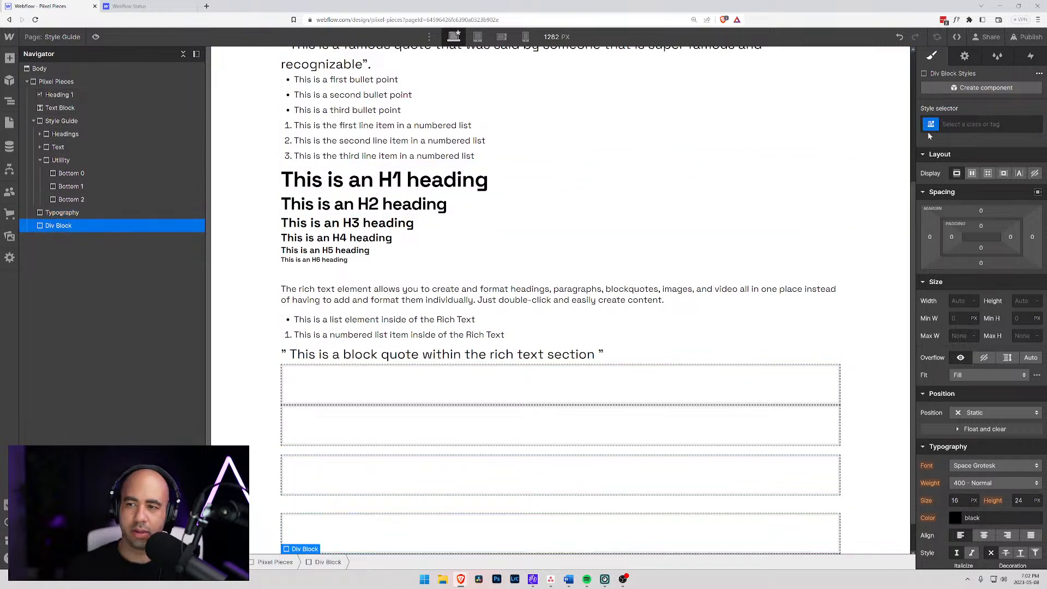
key(ctrl+Return)
text(Colours)
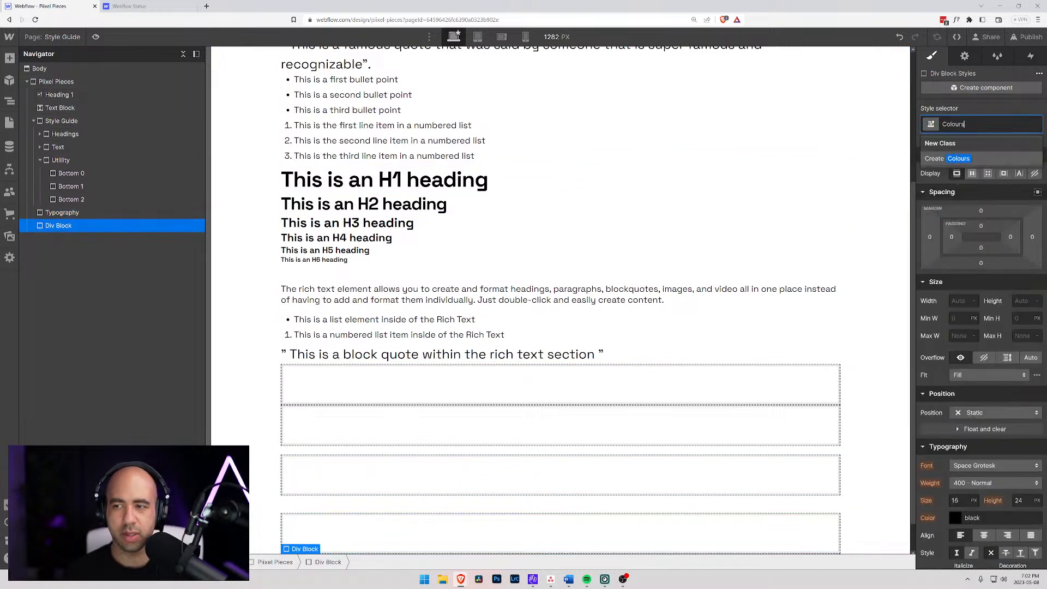
key(Return)
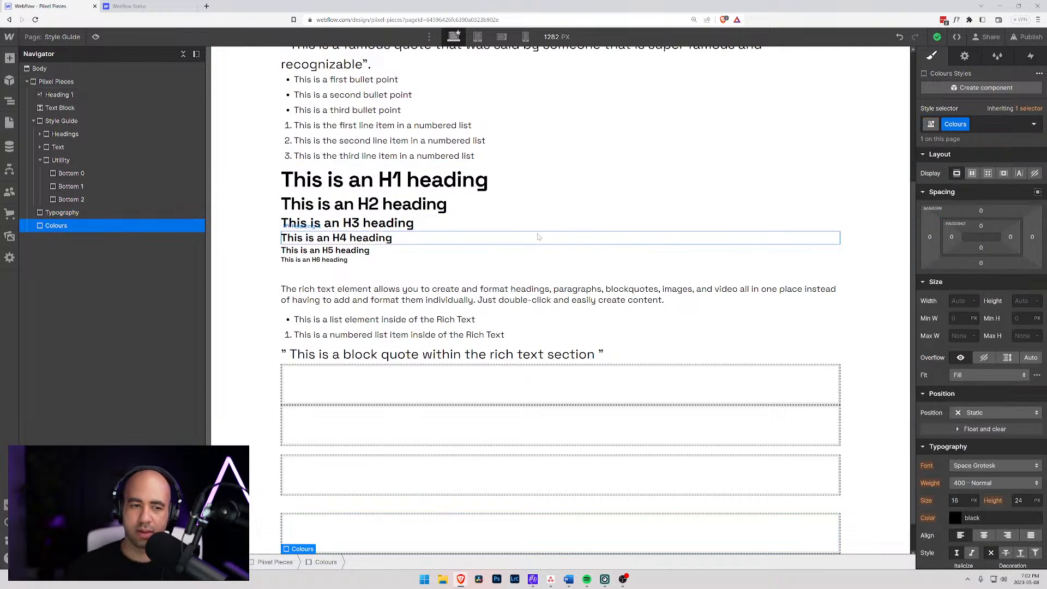